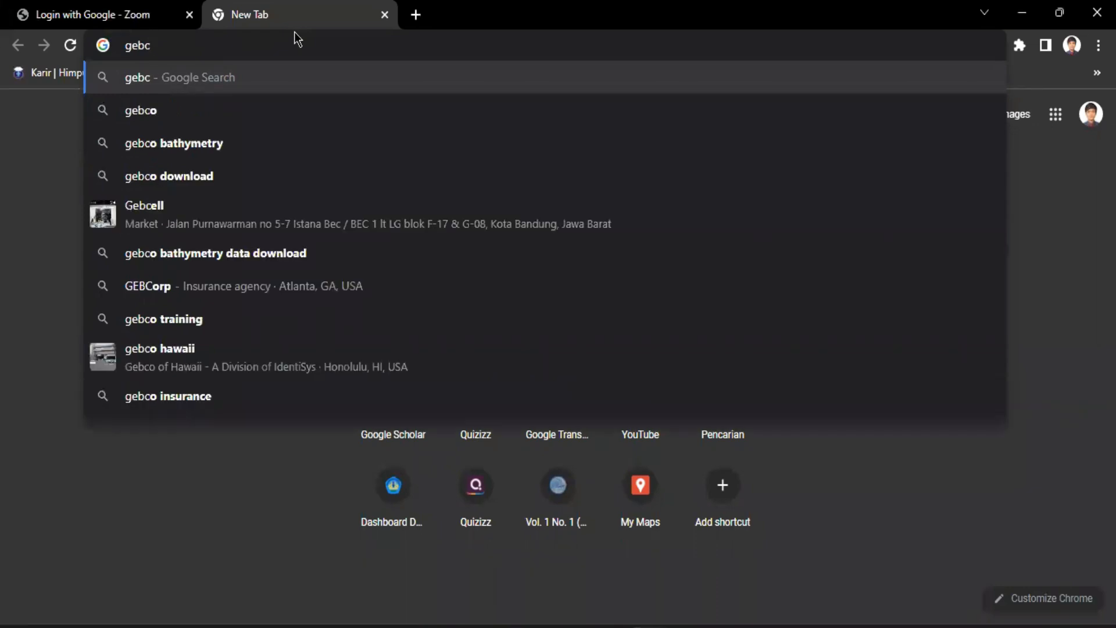
# Search the web for "gebco bathymetry" and open the GEBCO Gridded Bathymetry Data result
pyautogui.write('o')
pyautogui.press('Down')
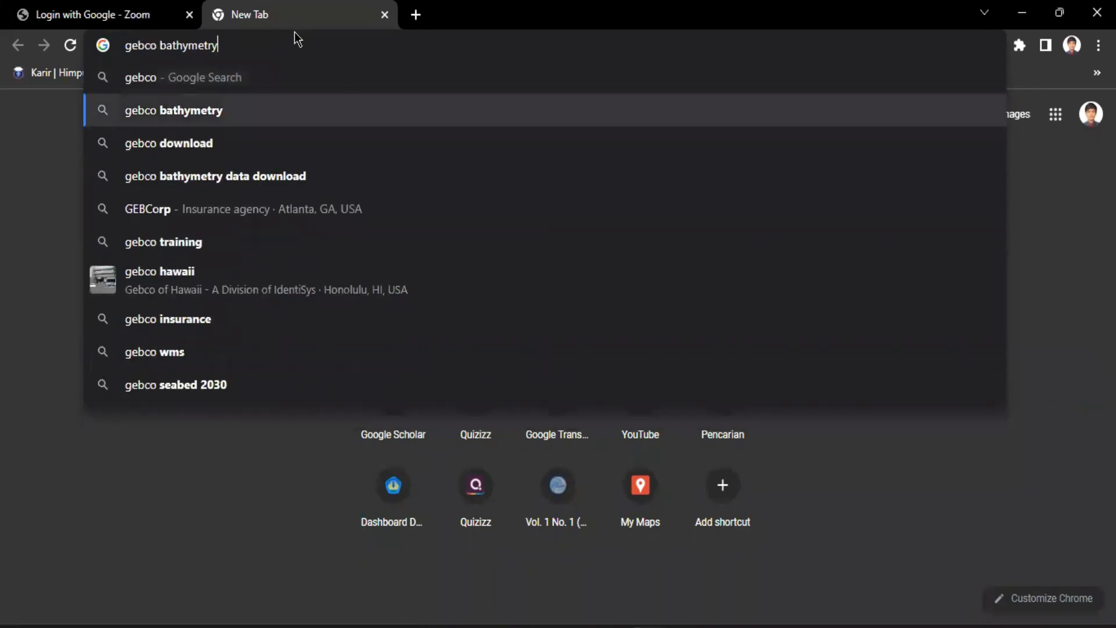
pyautogui.press('Return')
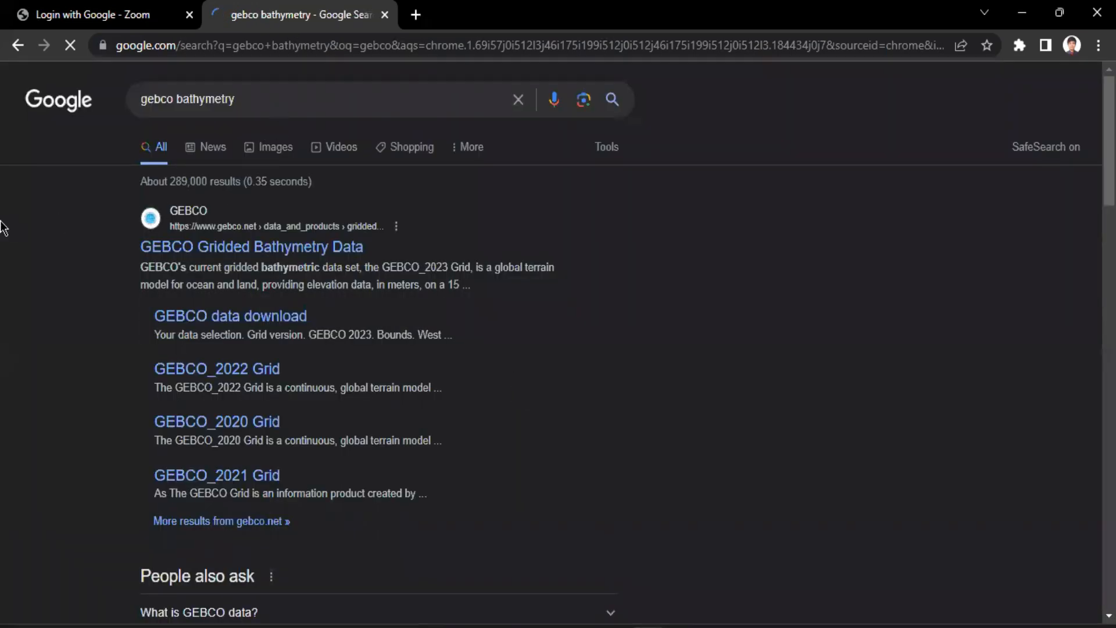
pyautogui.scroll(-1, 89, 254)
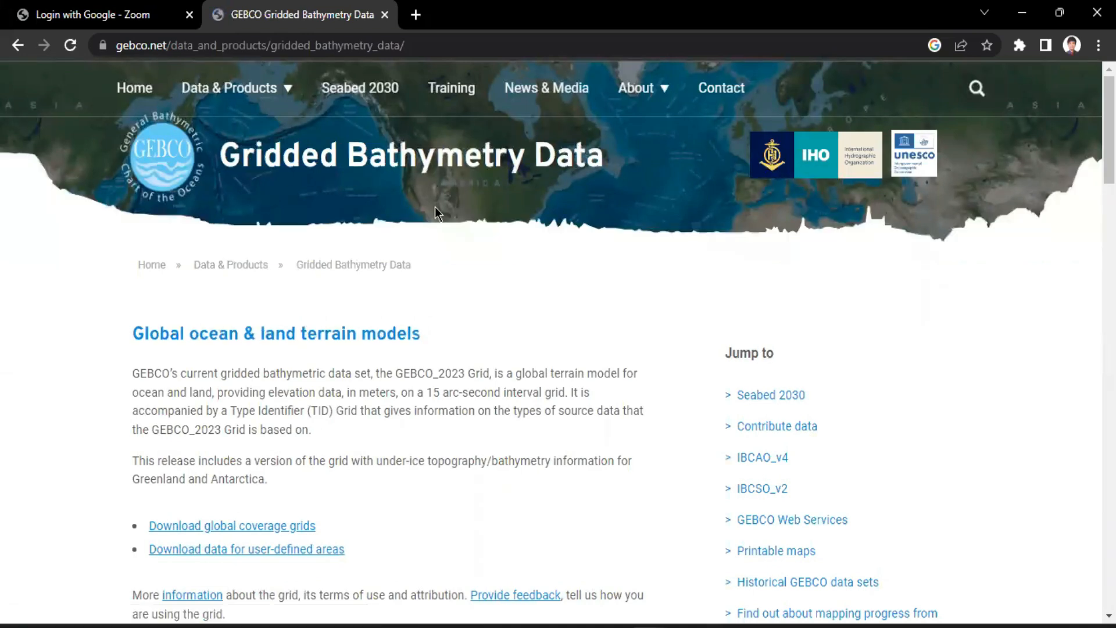
# Look through the Gridded Bathymetry Data page for its download options, data set attribution and terms of use
pyautogui.scroll(-2, 435, 207)
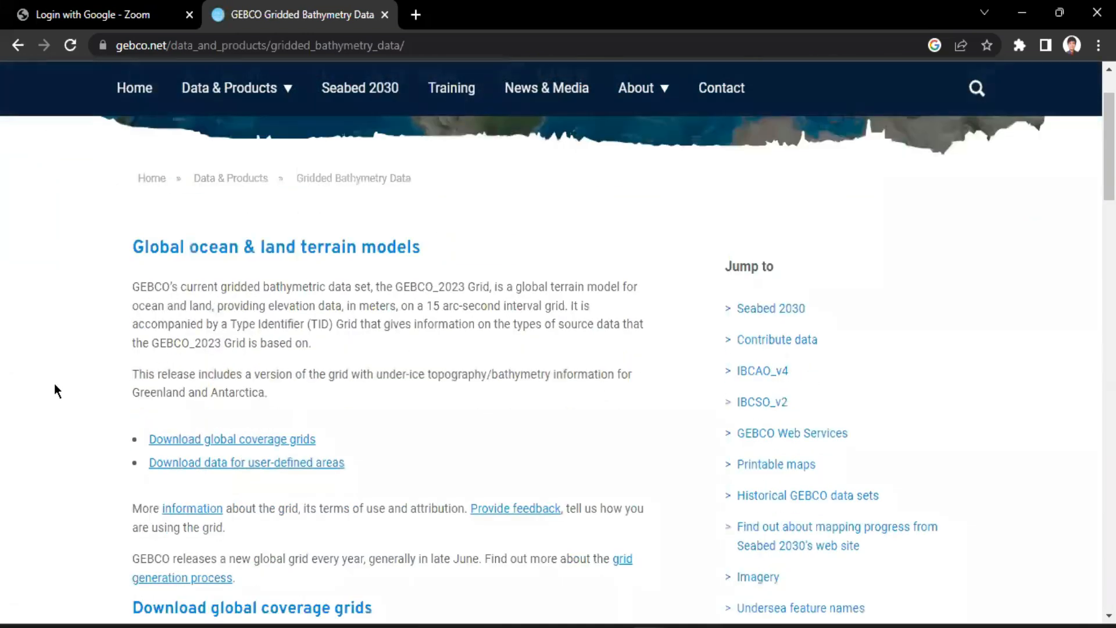
pyautogui.scroll(-2, 54, 382)
pyautogui.scroll(-3, 57, 384)
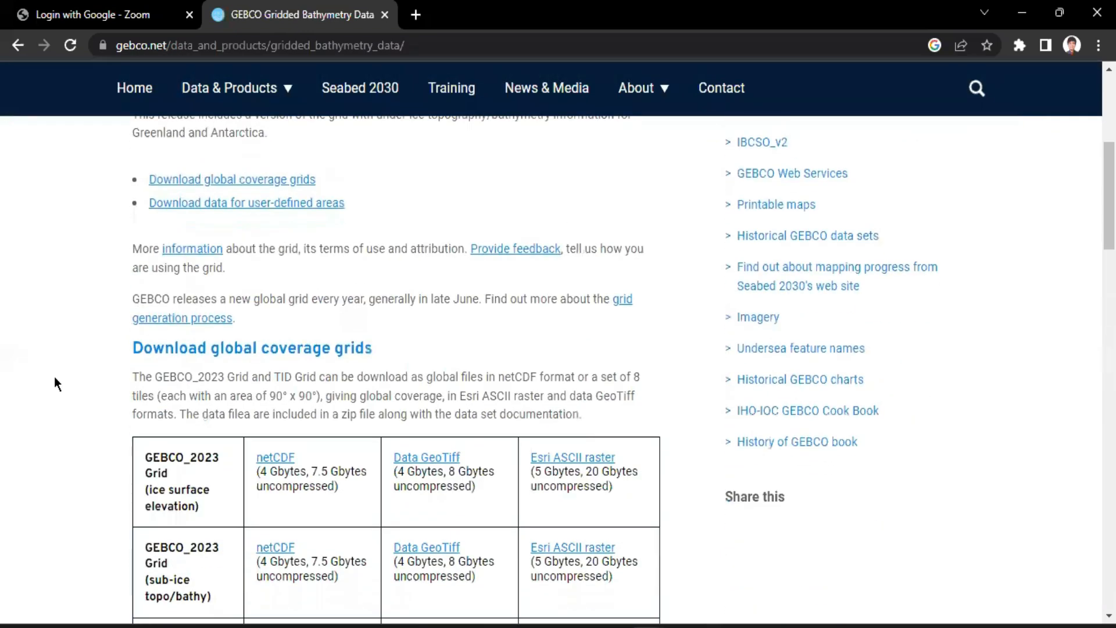
pyautogui.scroll(-5, 54, 375)
pyautogui.scroll(11, 54, 374)
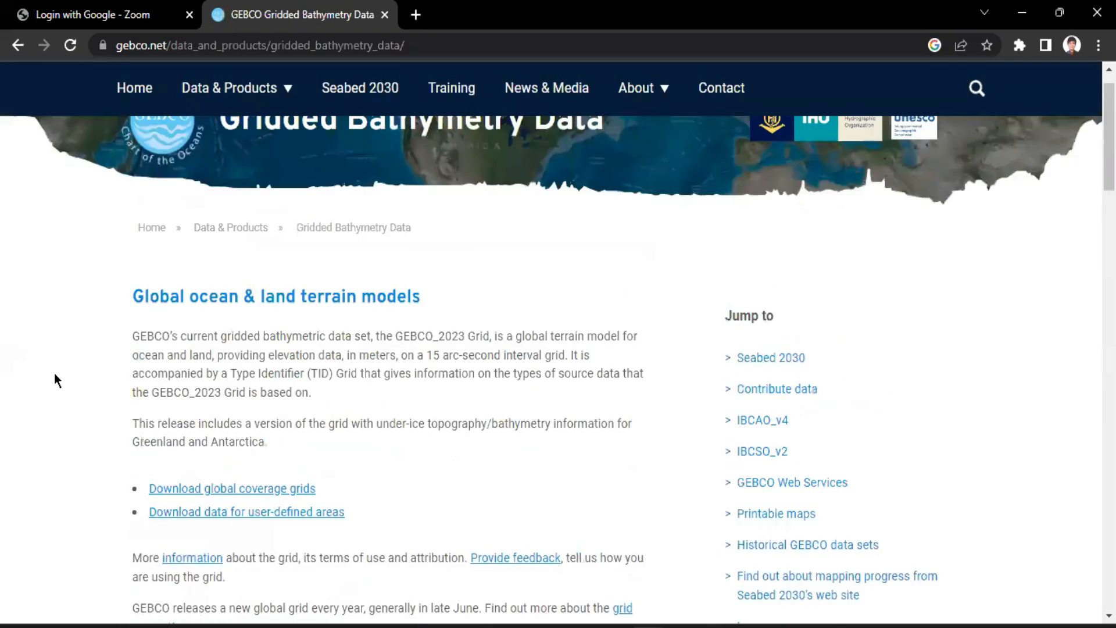
pyautogui.scroll(1, 54, 381)
pyautogui.scroll(-15, 179, 241)
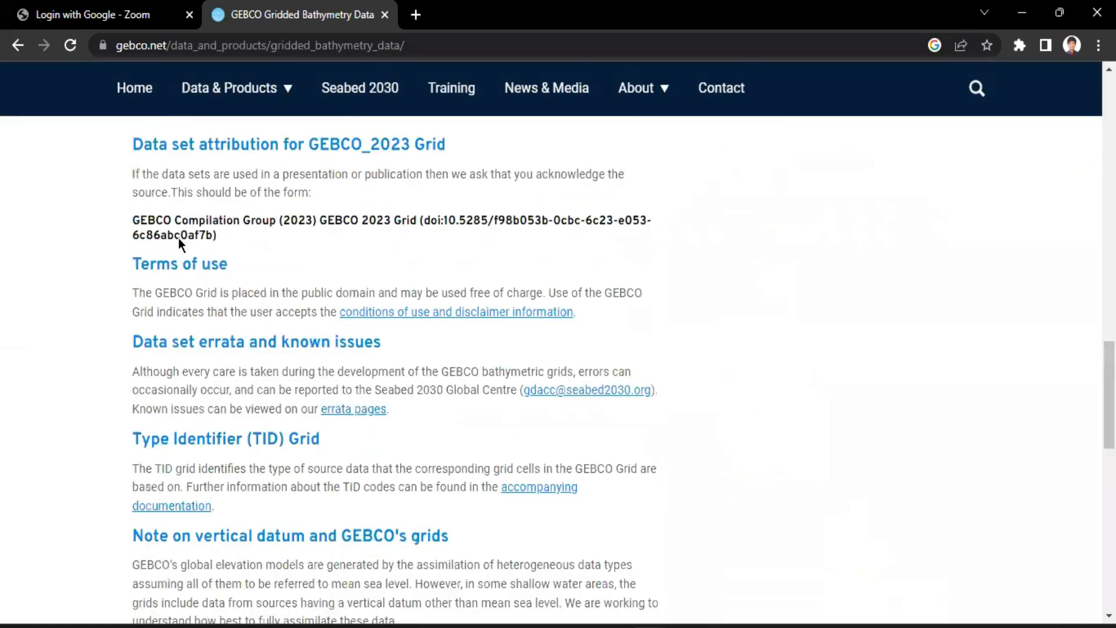
pyautogui.scroll(16, 179, 238)
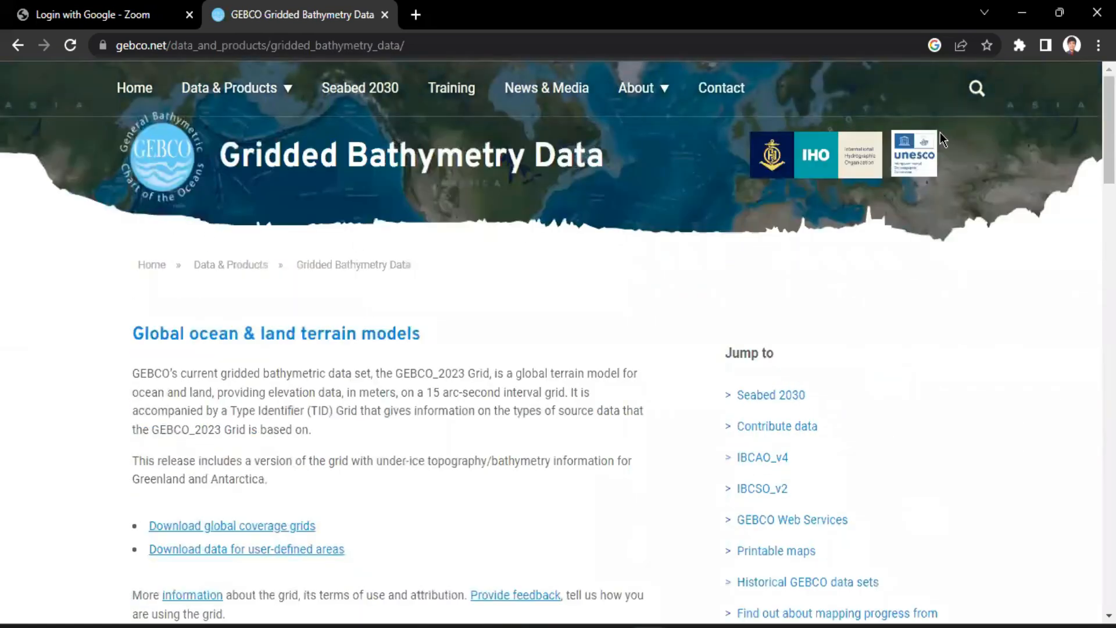
pyautogui.scroll(-3, 209, 365)
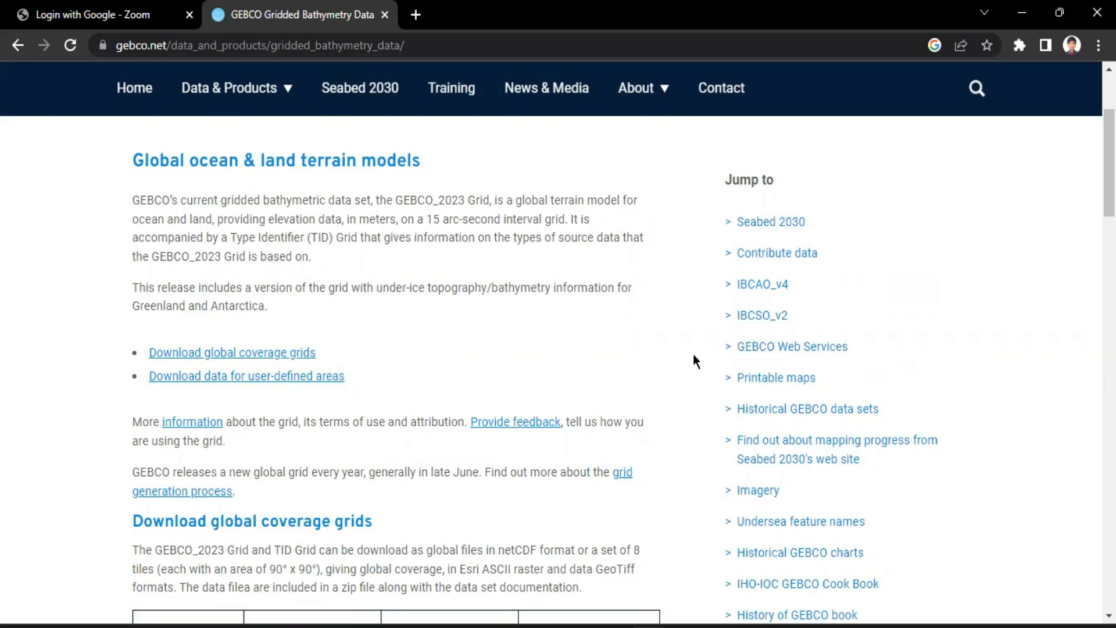
# Open the download page for user-defined areas and choose GEBCO 2023 as the grid version
pyautogui.click(205, 376)
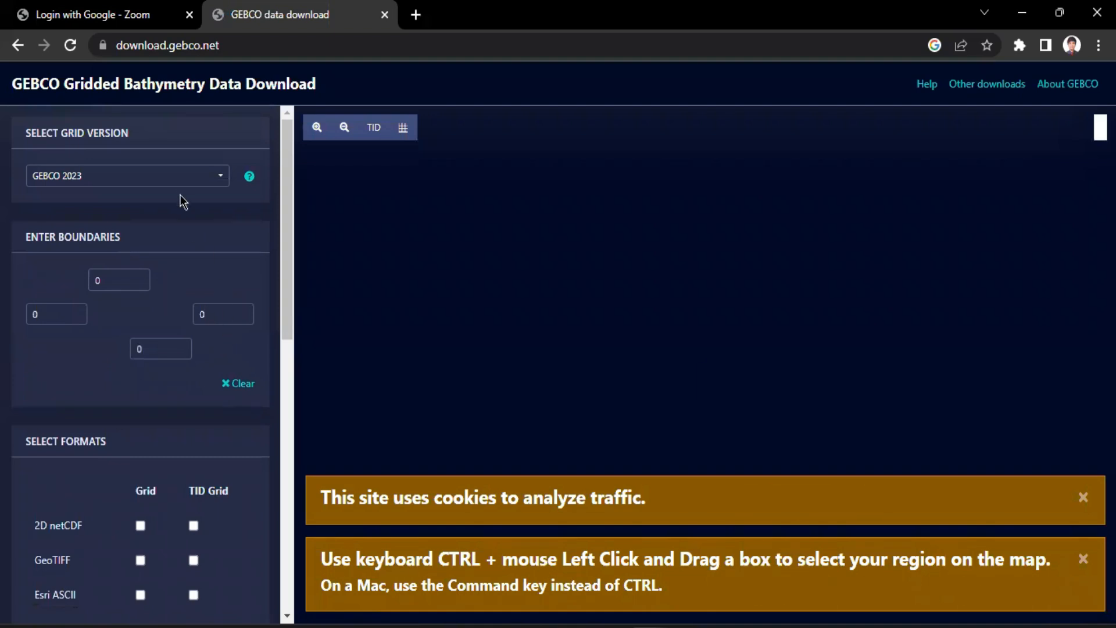
pyautogui.click(223, 183)
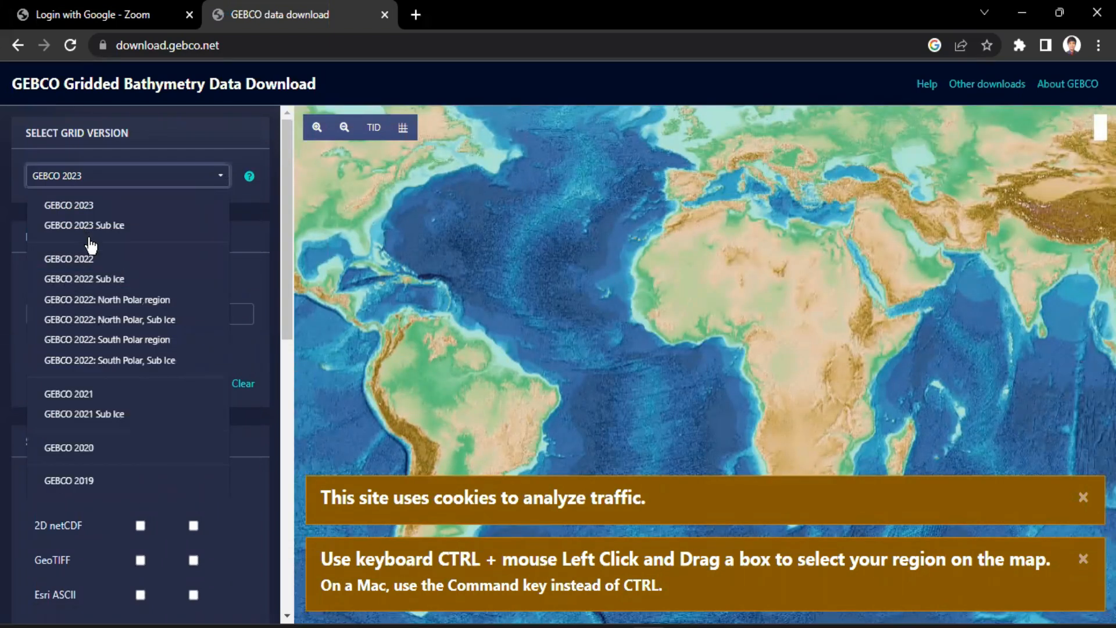
pyautogui.scroll(-2, 91, 250)
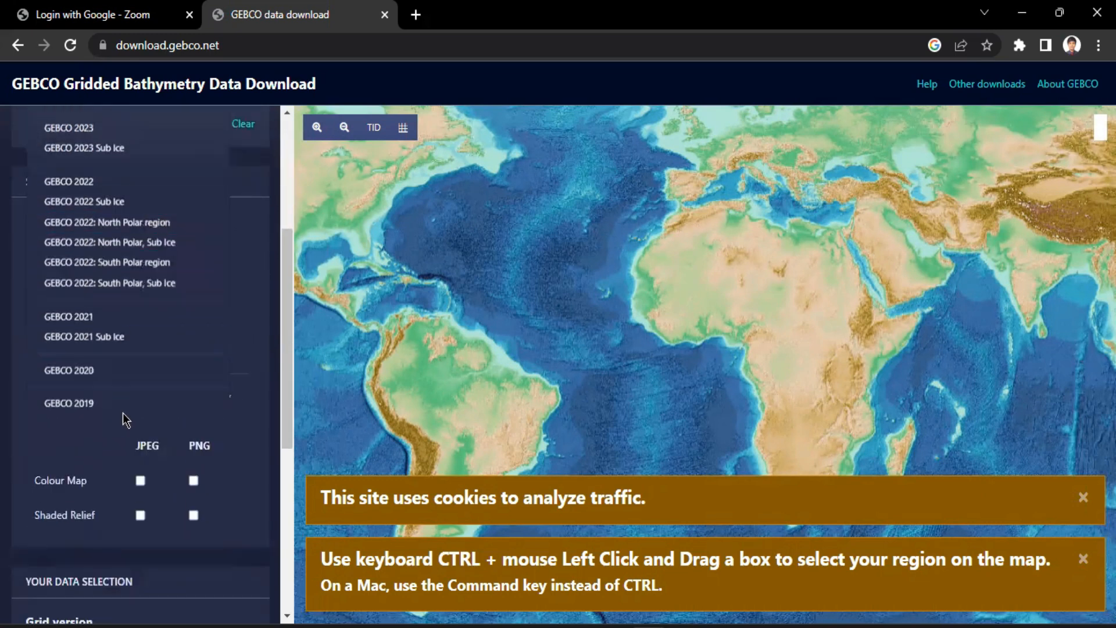
pyautogui.scroll(2, 250, 387)
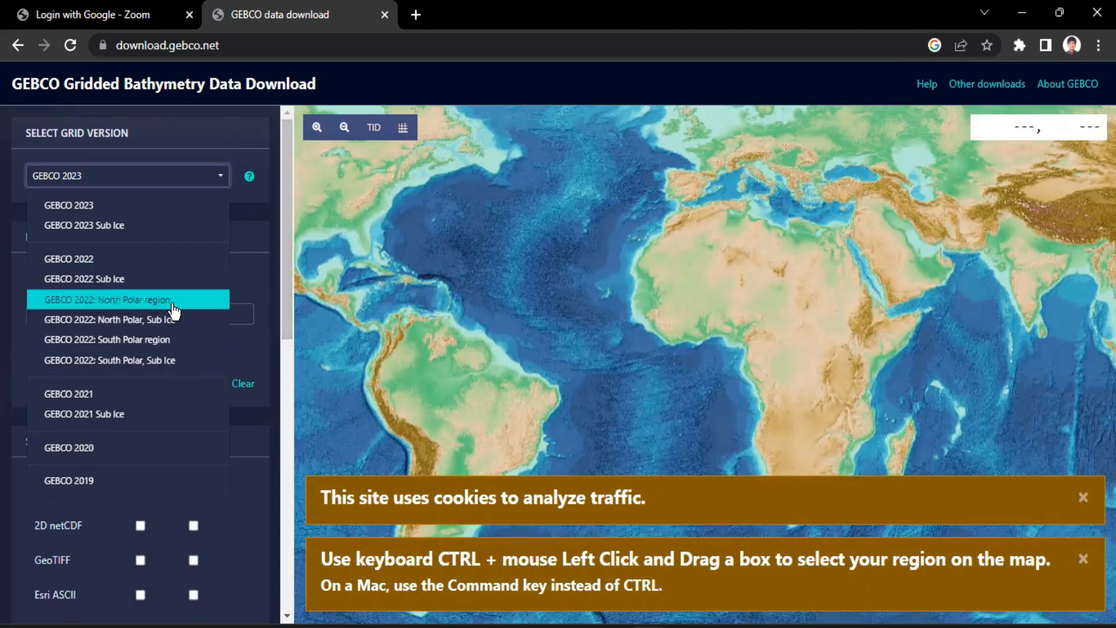
pyautogui.click(70, 206)
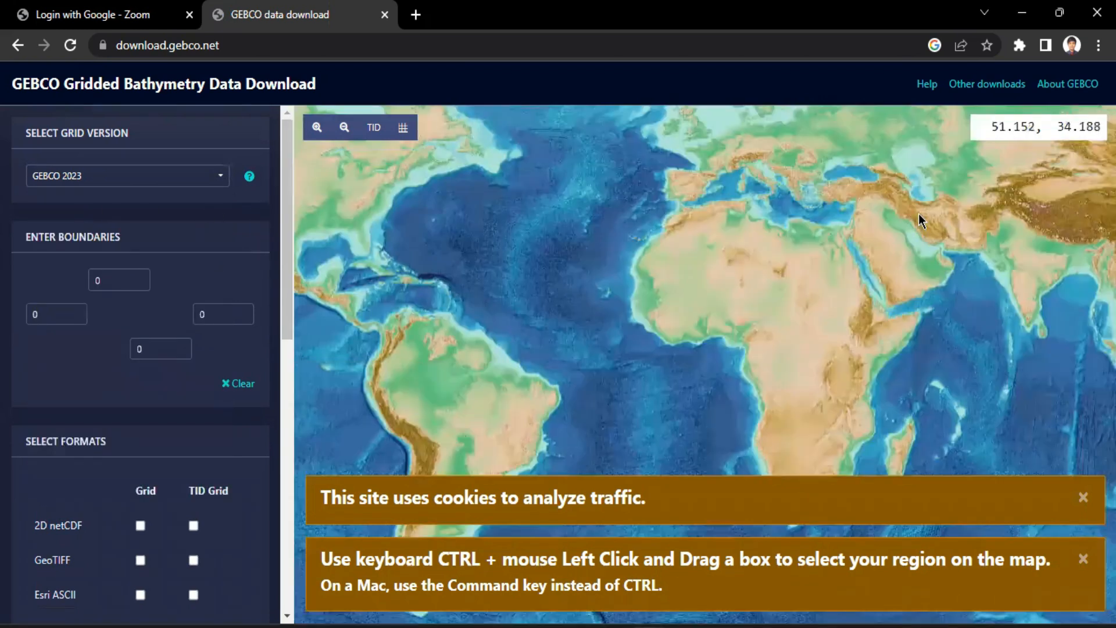
# Locate the northern tip of Sumatra and its surrounding waters on the bathymetry map
pyautogui.moveTo(937, 328); pyautogui.dragTo(616, 256)
pyautogui.moveTo(957, 261); pyautogui.dragTo(647, 286)
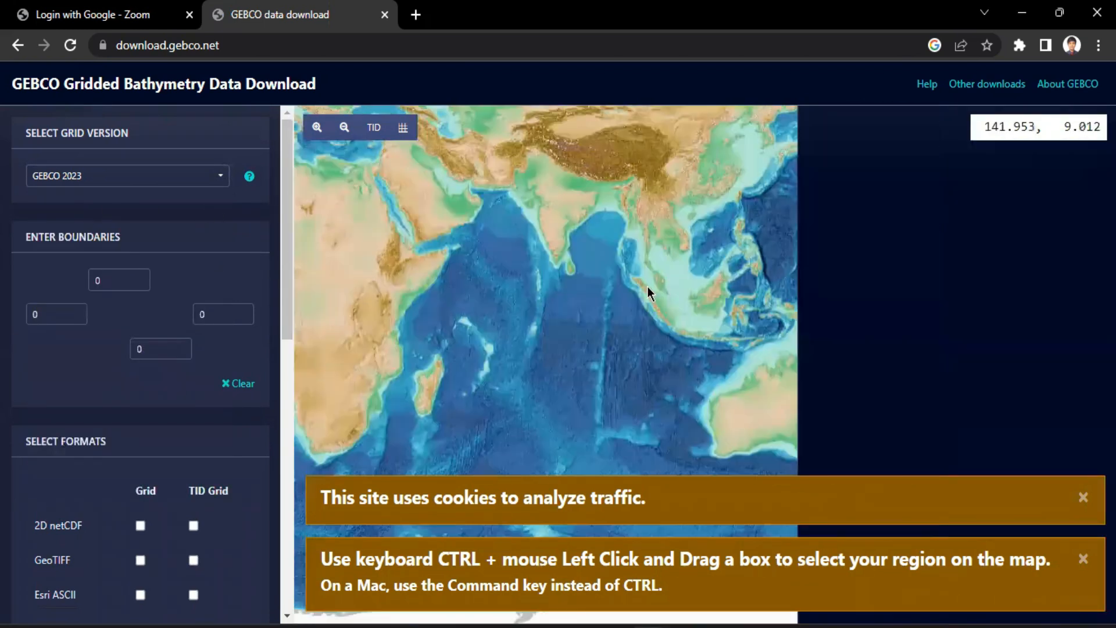
pyautogui.scroll(3, 661, 266)
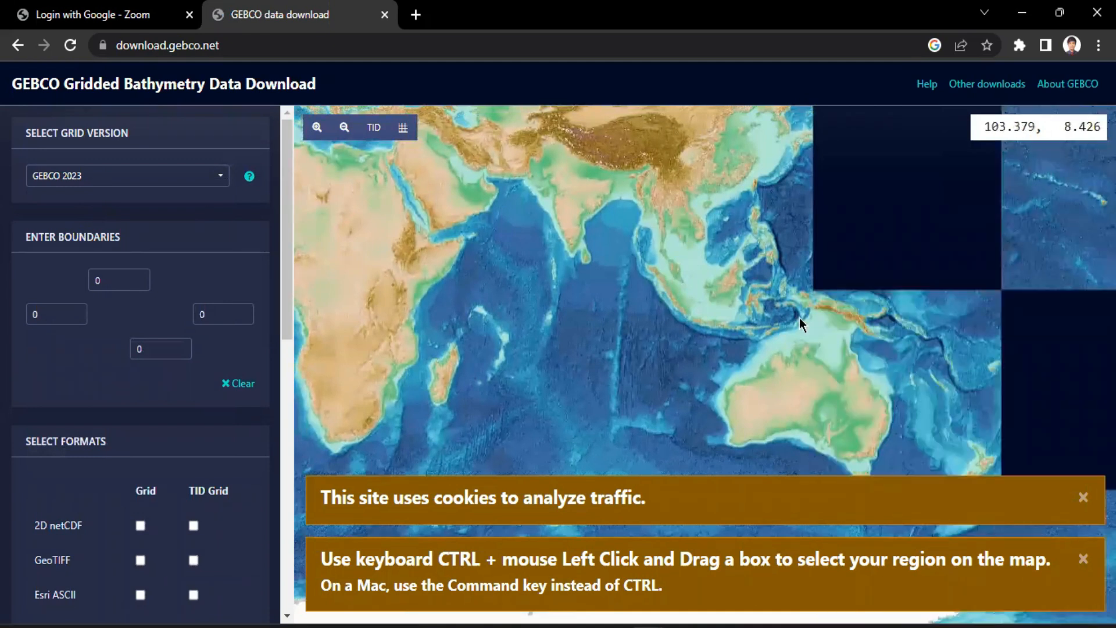
pyautogui.scroll(3, 710, 246)
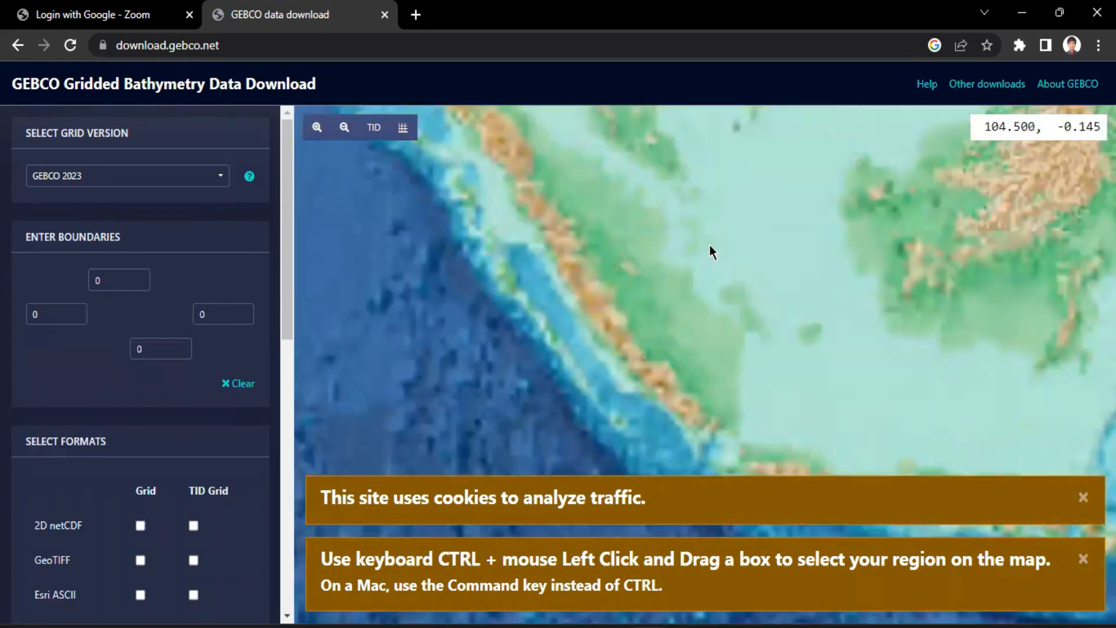
pyautogui.moveTo(709, 245); pyautogui.dragTo(697, 356)
pyautogui.moveTo(548, 205); pyautogui.dragTo(581, 211)
pyautogui.moveTo(773, 330); pyautogui.dragTo(692, 331)
pyautogui.moveTo(597, 234); pyautogui.dragTo(747, 409)
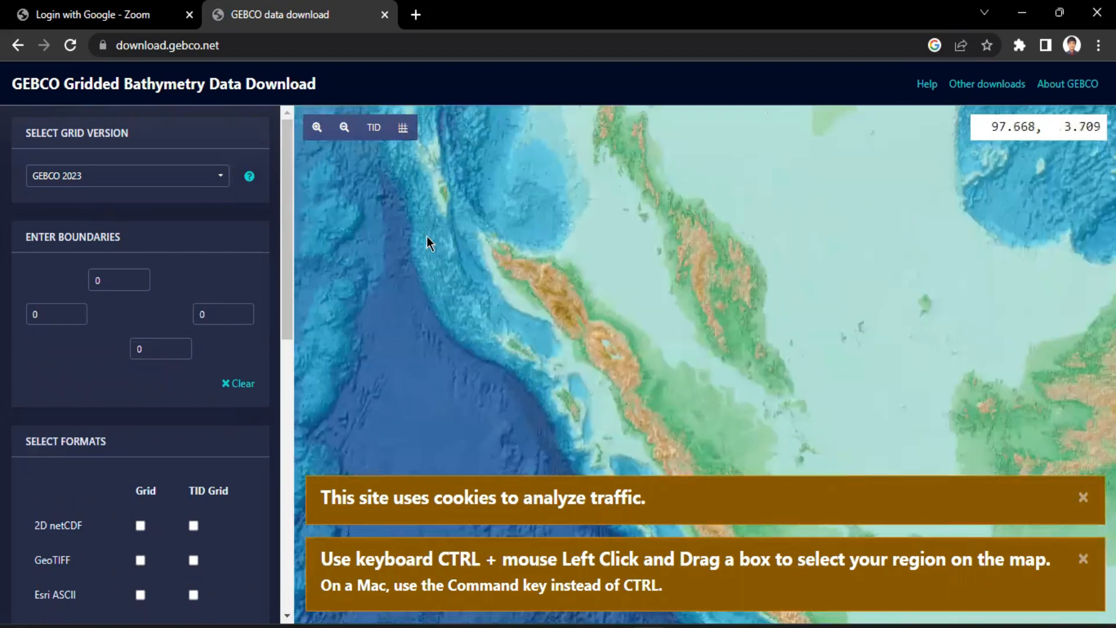
pyautogui.scroll(3, 426, 236)
pyautogui.scroll(-3, 636, 291)
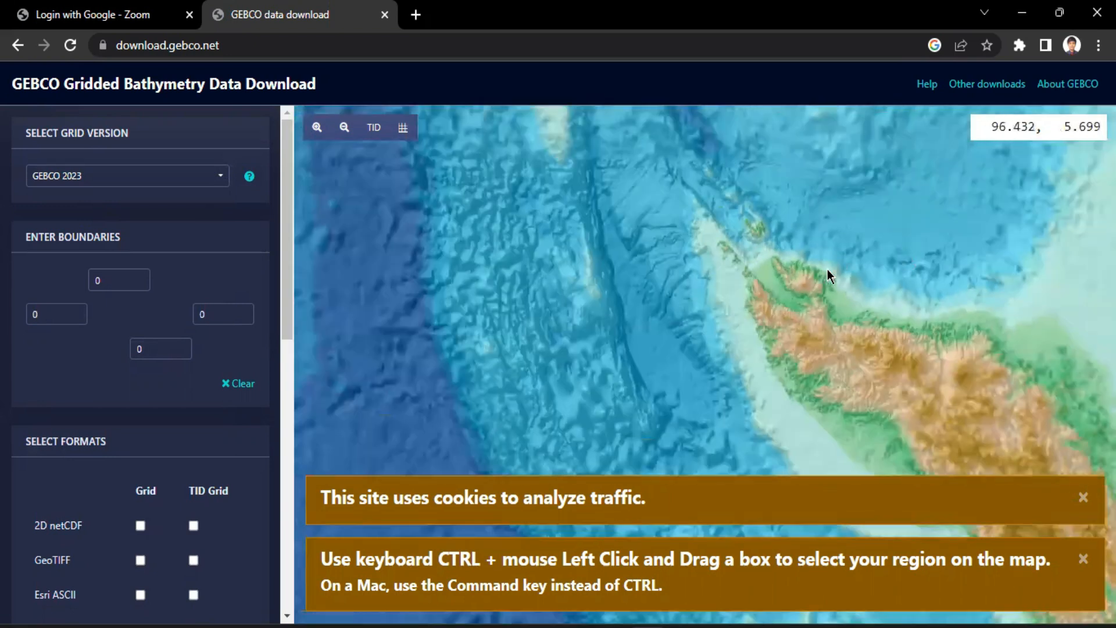
pyautogui.moveTo(828, 270); pyautogui.dragTo(753, 286)
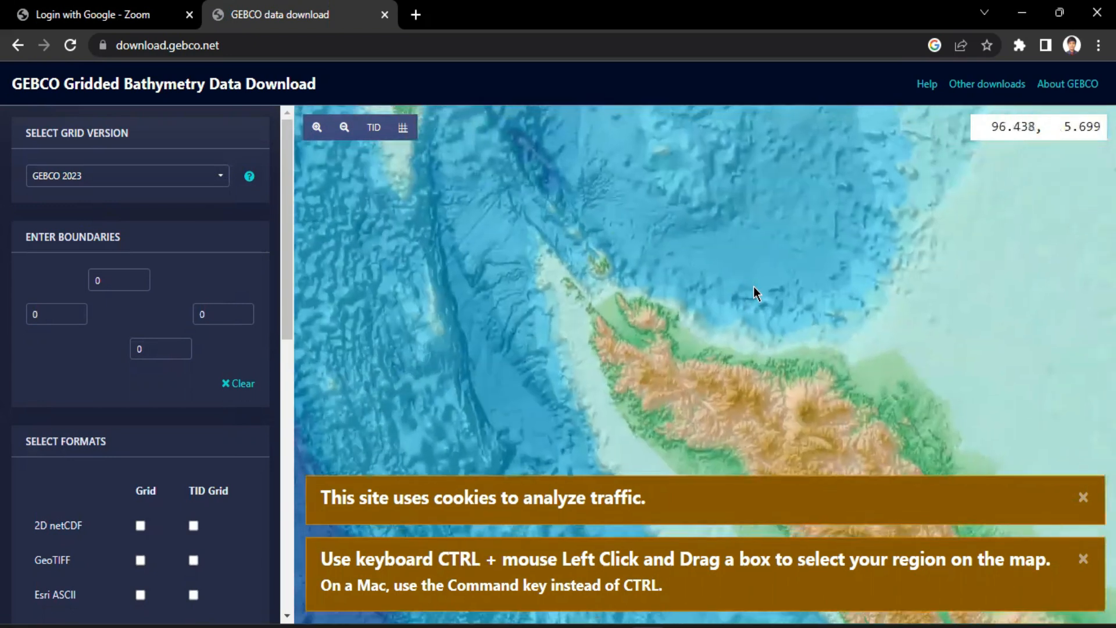
pyautogui.moveTo(846, 264); pyautogui.dragTo(808, 249)
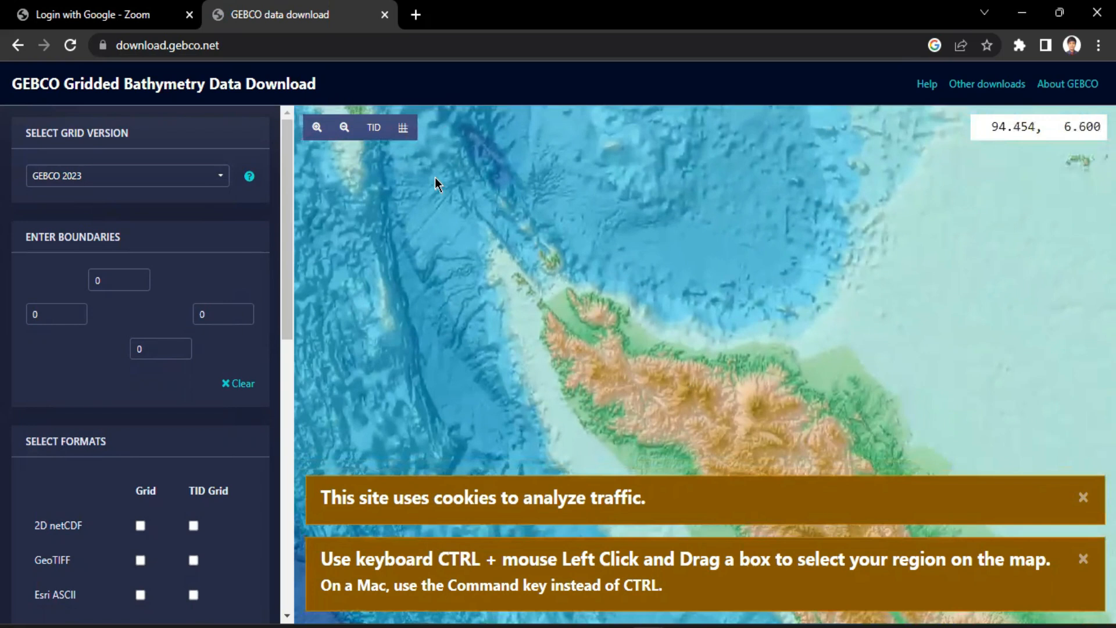
pyautogui.moveTo(748, 209); pyautogui.dragTo(721, 184)
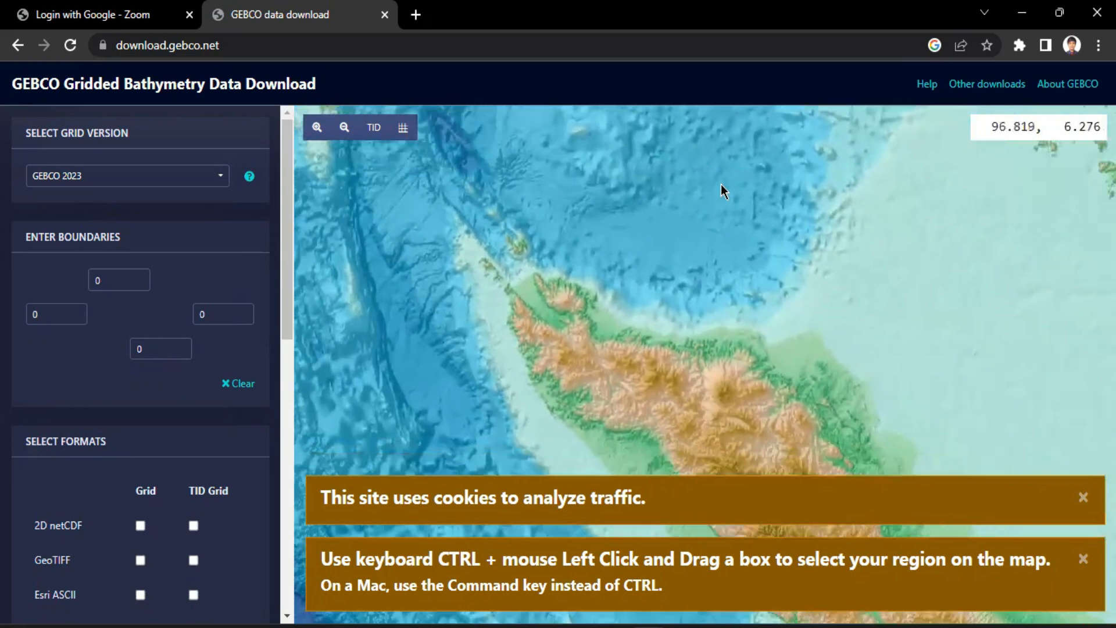
# Dismiss the cookie notice and the region selection hint covering the map
pyautogui.click(1083, 497)
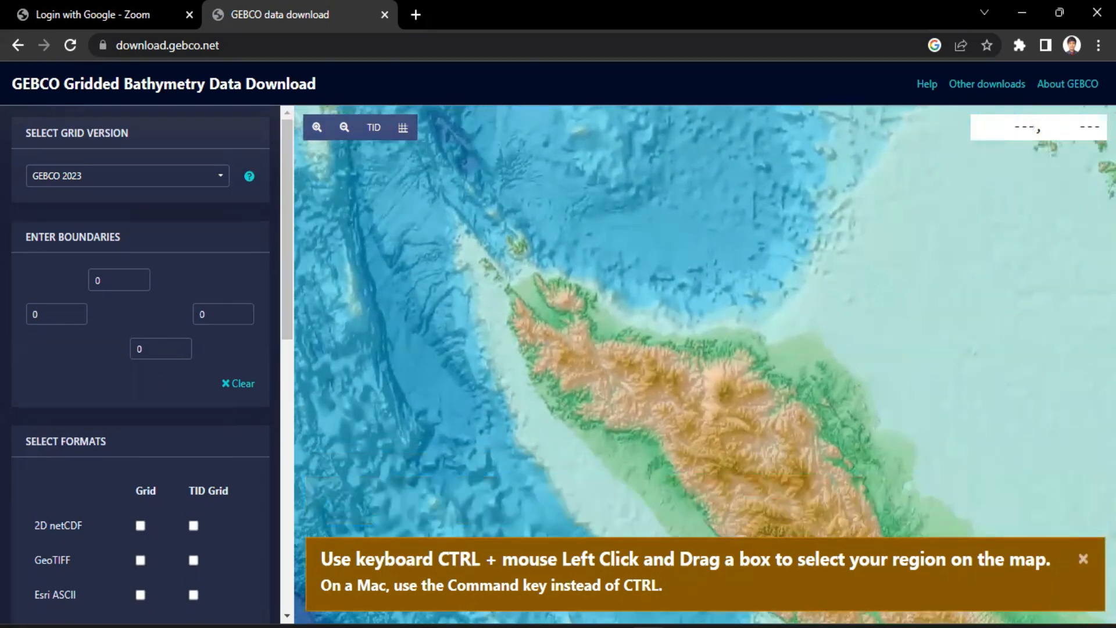
pyautogui.click(1083, 558)
pyautogui.moveTo(715, 296); pyautogui.dragTo(723, 350)
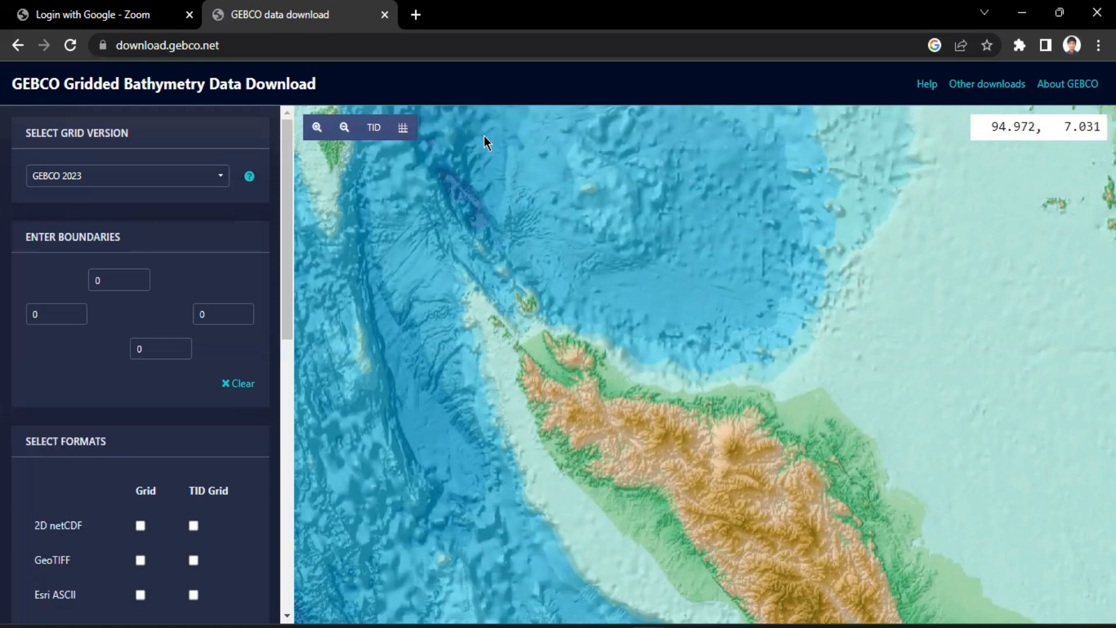
# Set the download boundaries to north 7, south 5, west 94 and east 98
pyautogui.doubleClick(124, 276)
pyautogui.write('7')
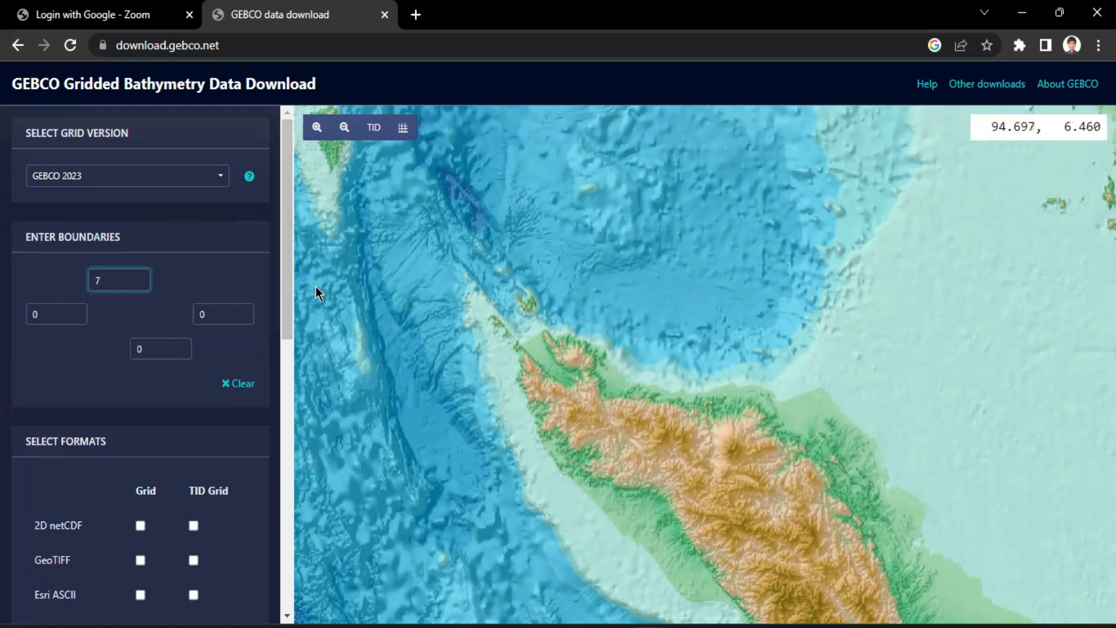
pyautogui.click(161, 349)
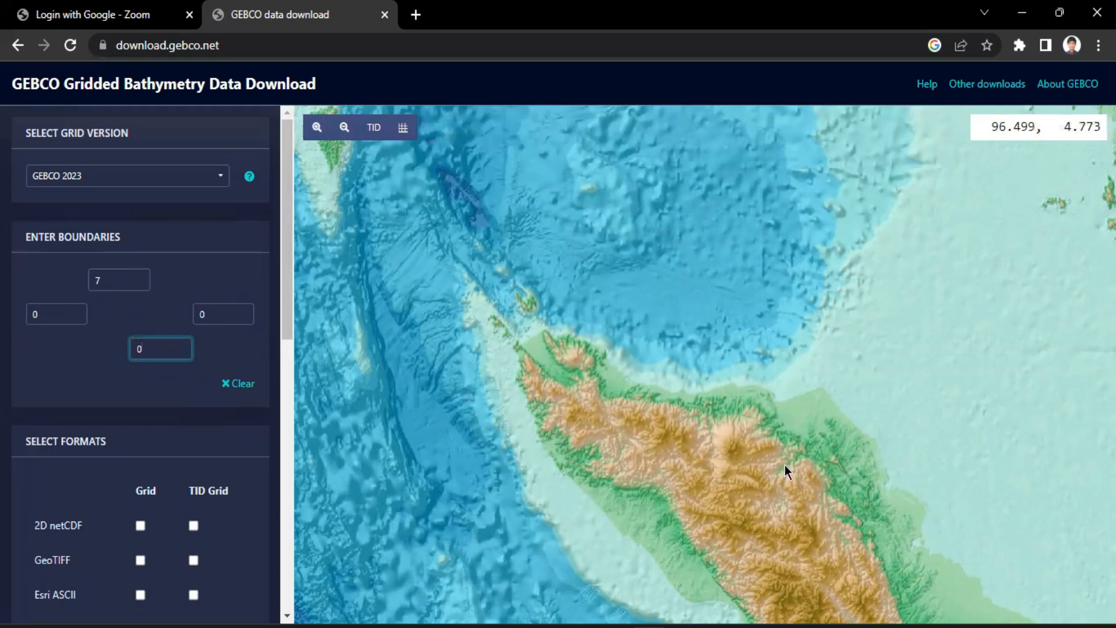
pyautogui.write('5')
pyautogui.click(32, 316)
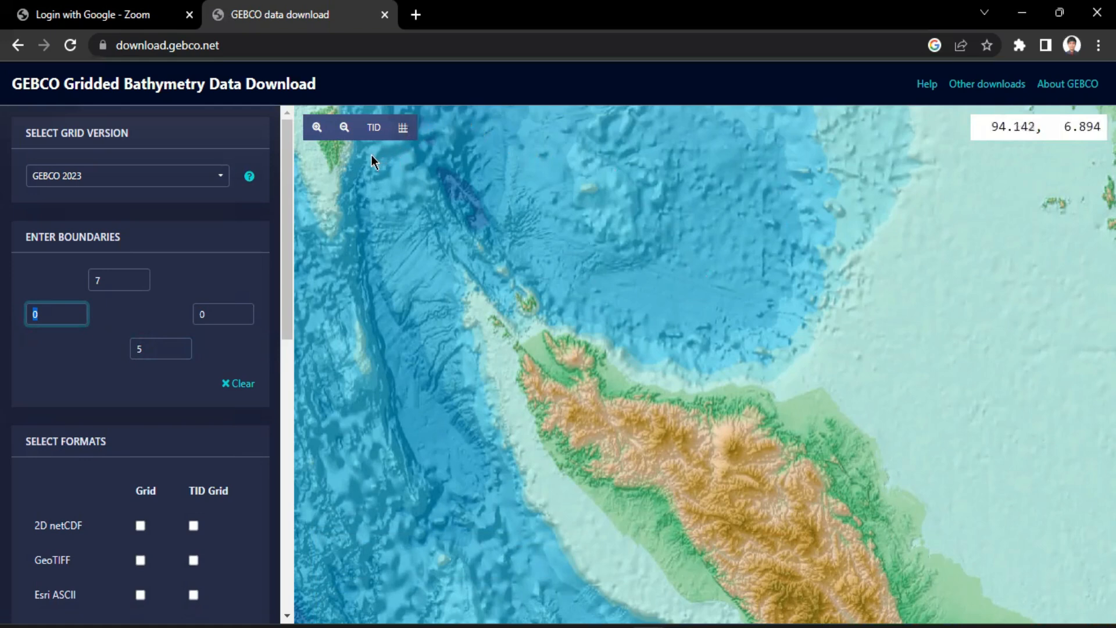
pyautogui.write('94')
pyautogui.click(209, 314)
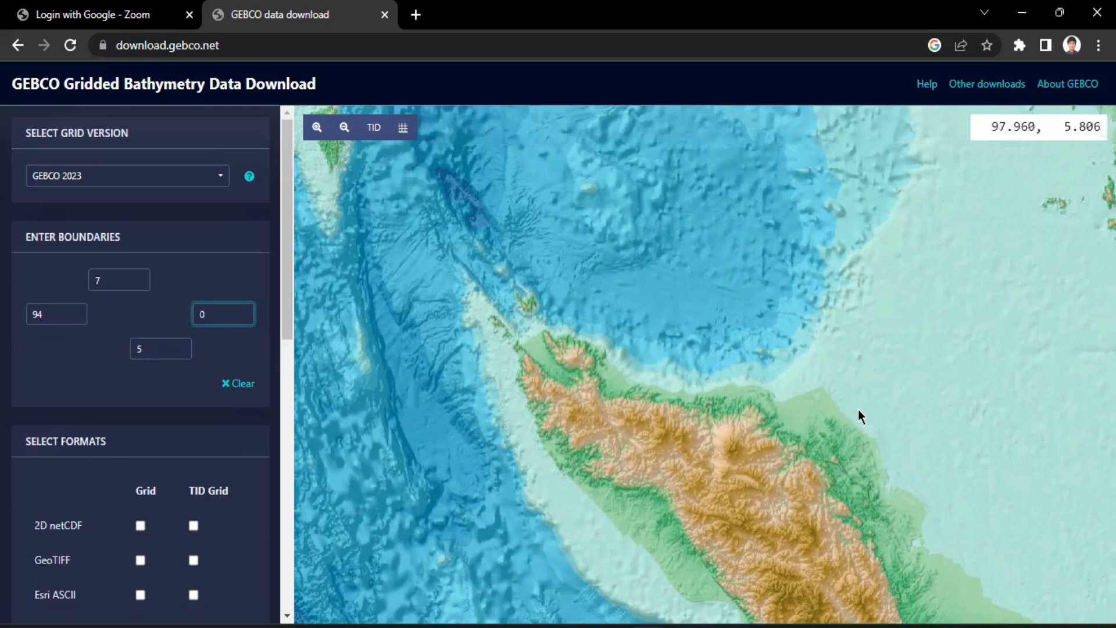
pyautogui.doubleClick(239, 312)
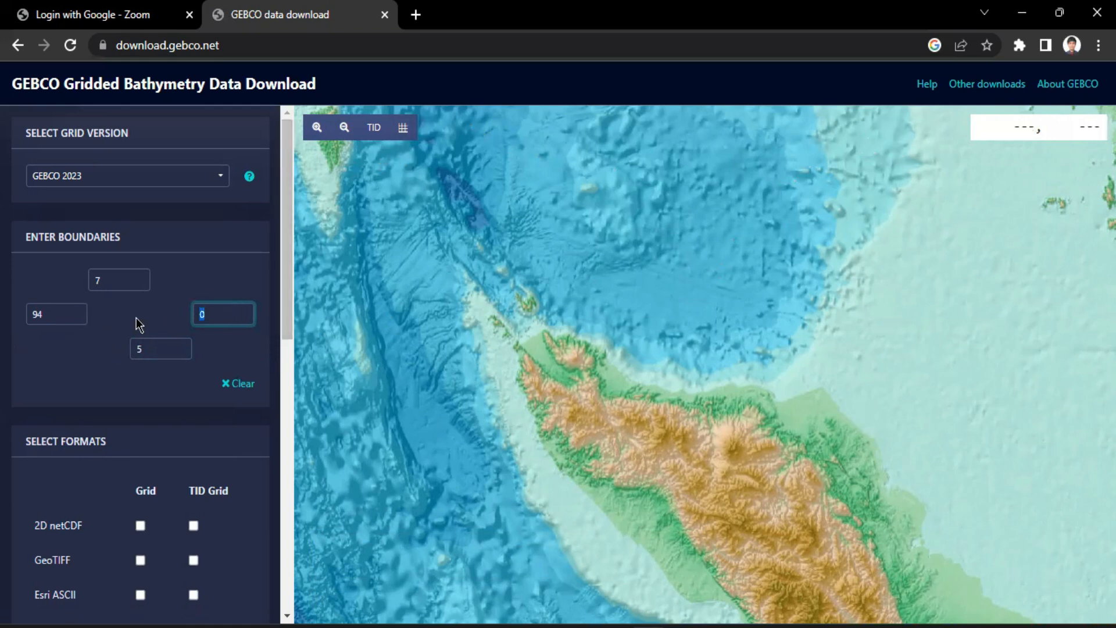
pyautogui.write('98')
pyautogui.click(162, 396)
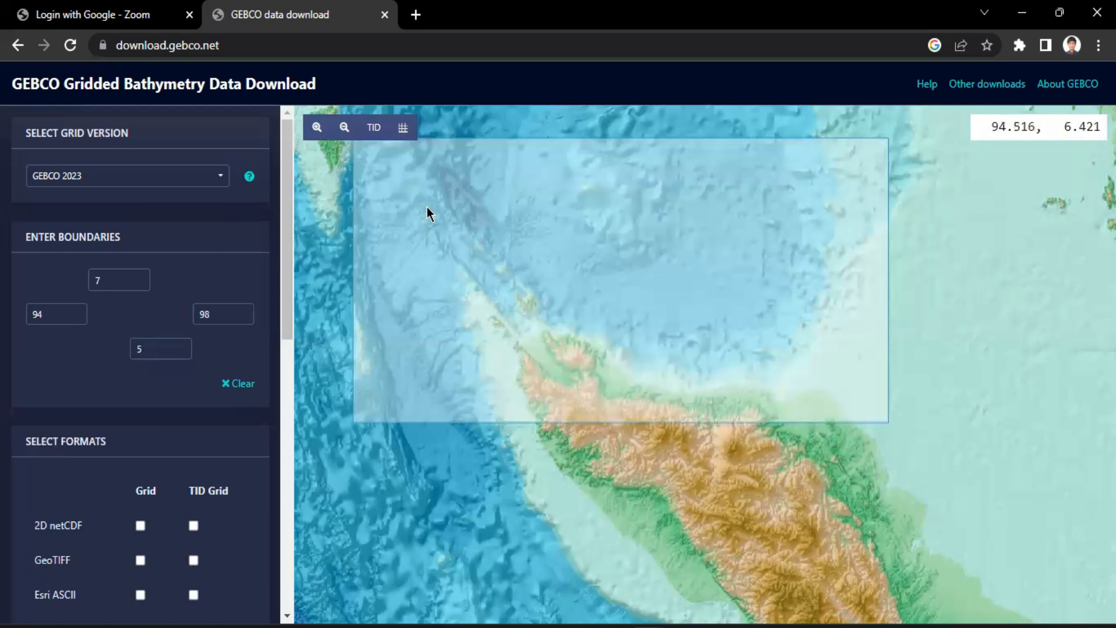
# Select the 2D netCDF grid format and add the data selection to the basket
pyautogui.scroll(-5, 176, 267)
pyautogui.scroll(5, 177, 274)
pyautogui.scroll(-1, 288, 232)
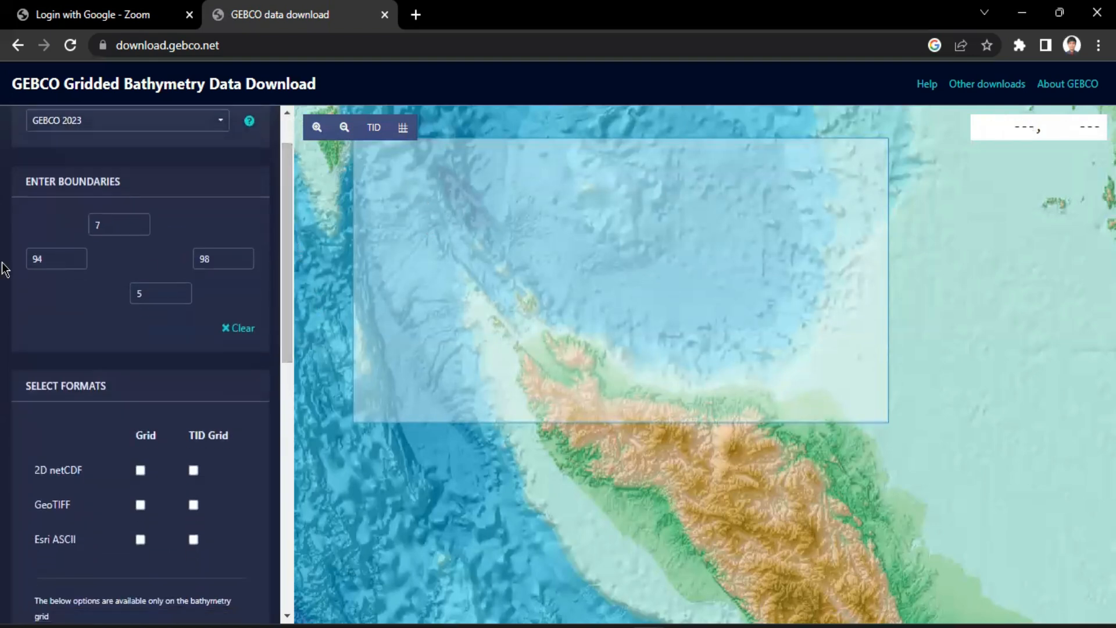
pyautogui.scroll(-3, 78, 319)
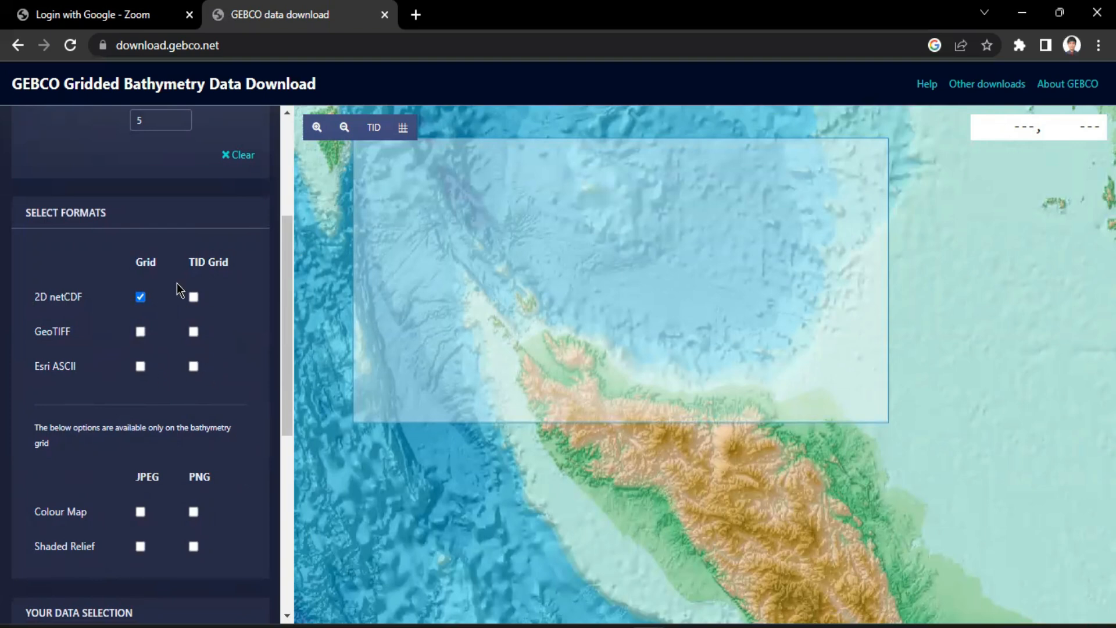
pyautogui.scroll(-2, 70, 317)
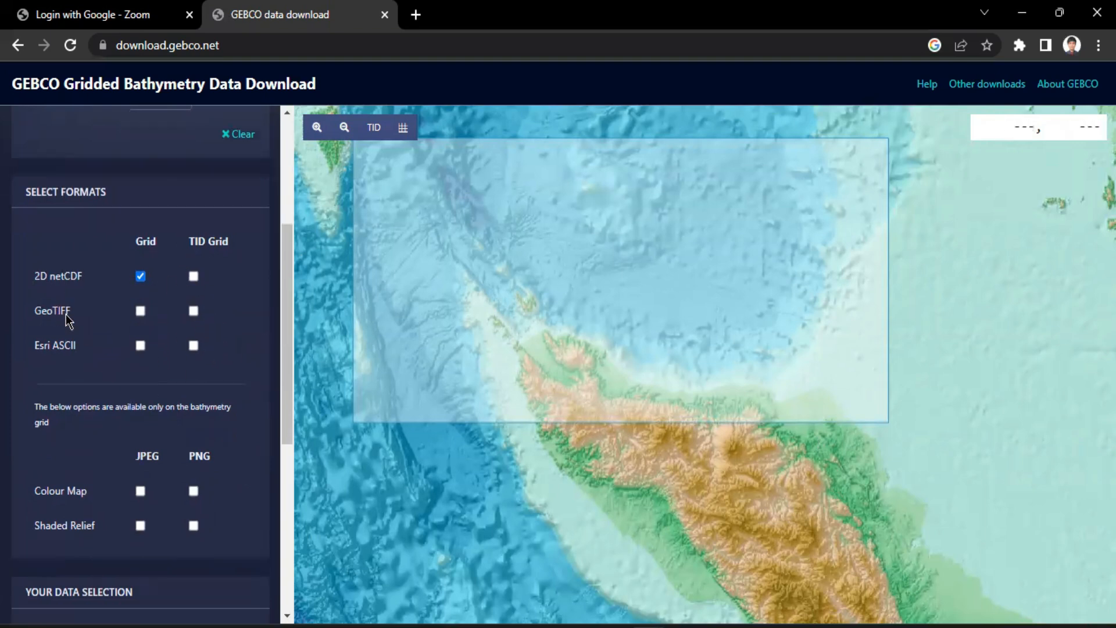
pyautogui.scroll(-5, 71, 310)
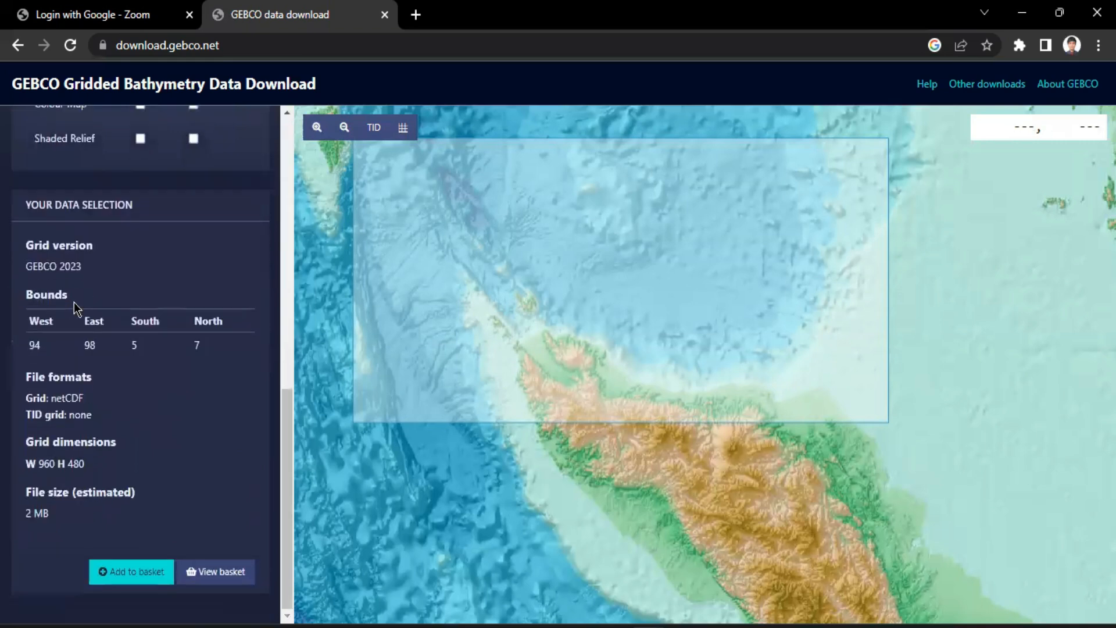
pyautogui.click(125, 574)
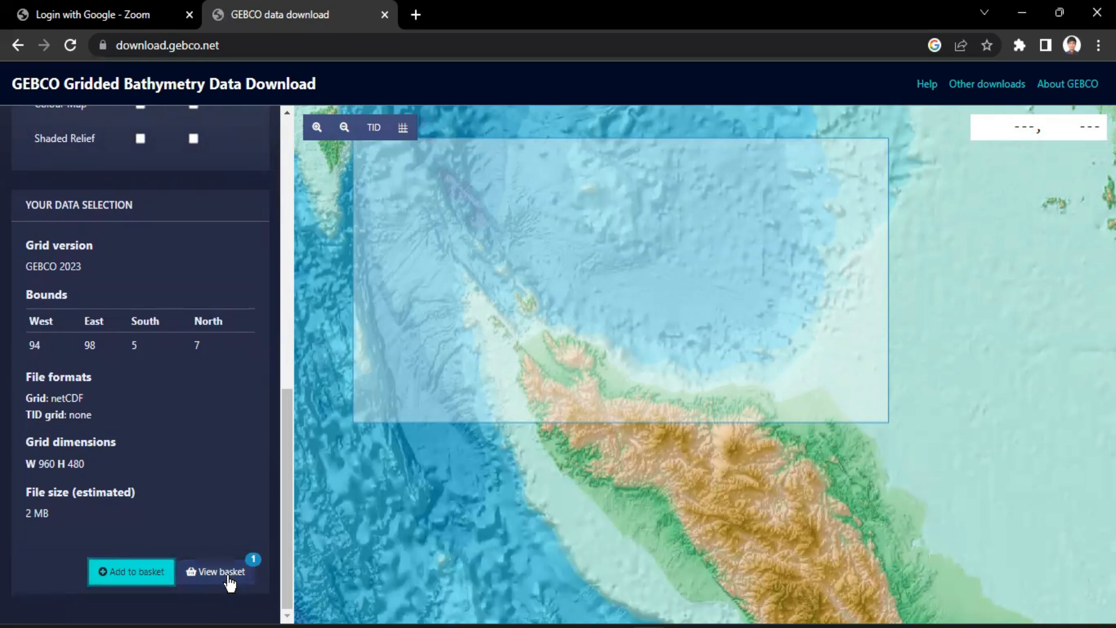
# Review the grid version, boundaries and file format of the selection in the data downloads basket, and close the basket
pyautogui.click(228, 576)
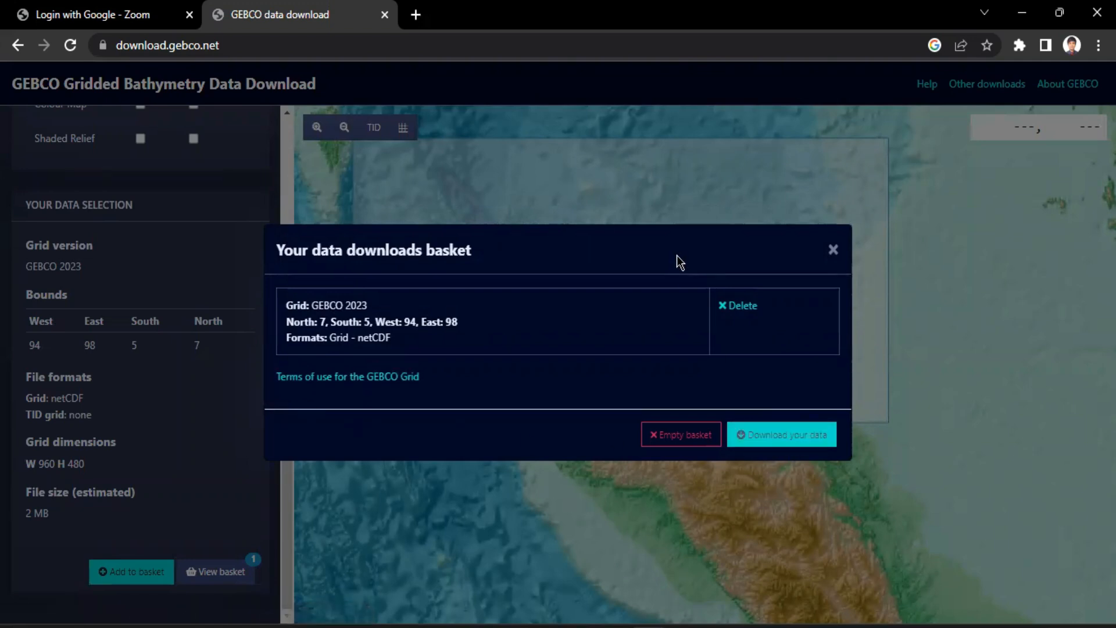
pyautogui.moveTo(284, 342); pyautogui.dragTo(413, 343)
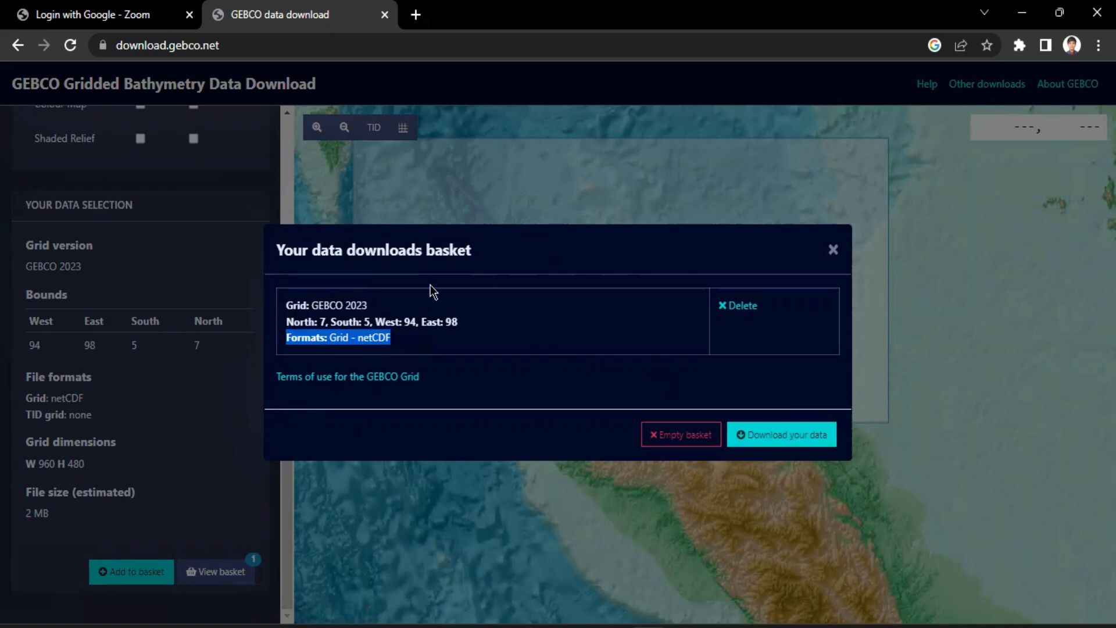
pyautogui.moveTo(287, 306)
pyautogui.mouseDown()
pyautogui.moveTo(426, 314)
pyautogui.moveTo(285, 322)
pyautogui.mouseUp()
pyautogui.click(426, 321)
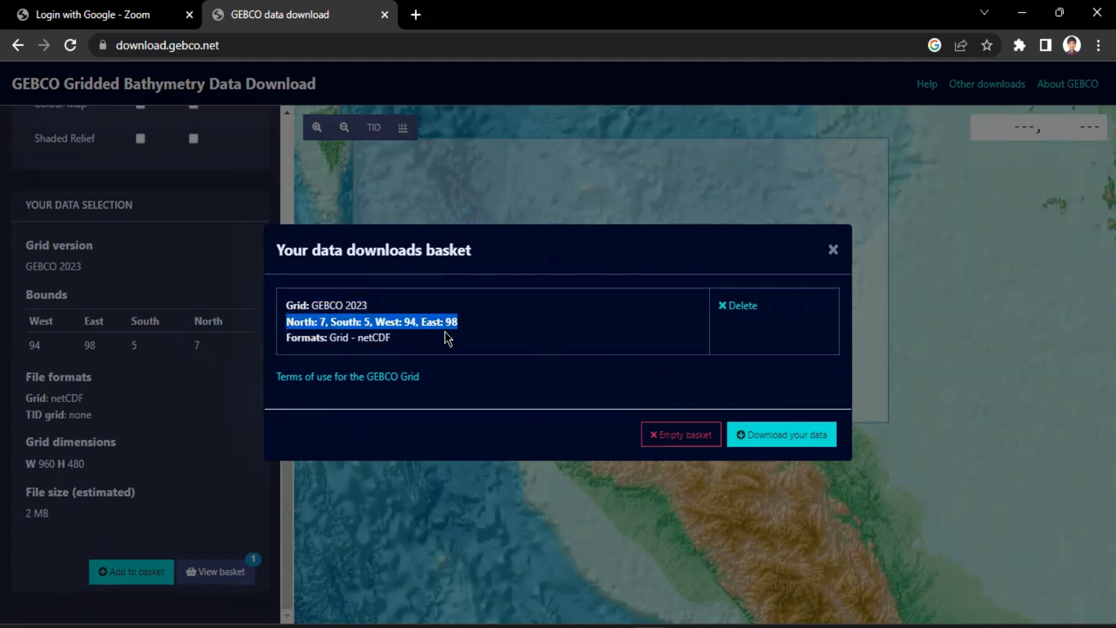
pyautogui.moveTo(459, 323); pyautogui.dragTo(360, 328)
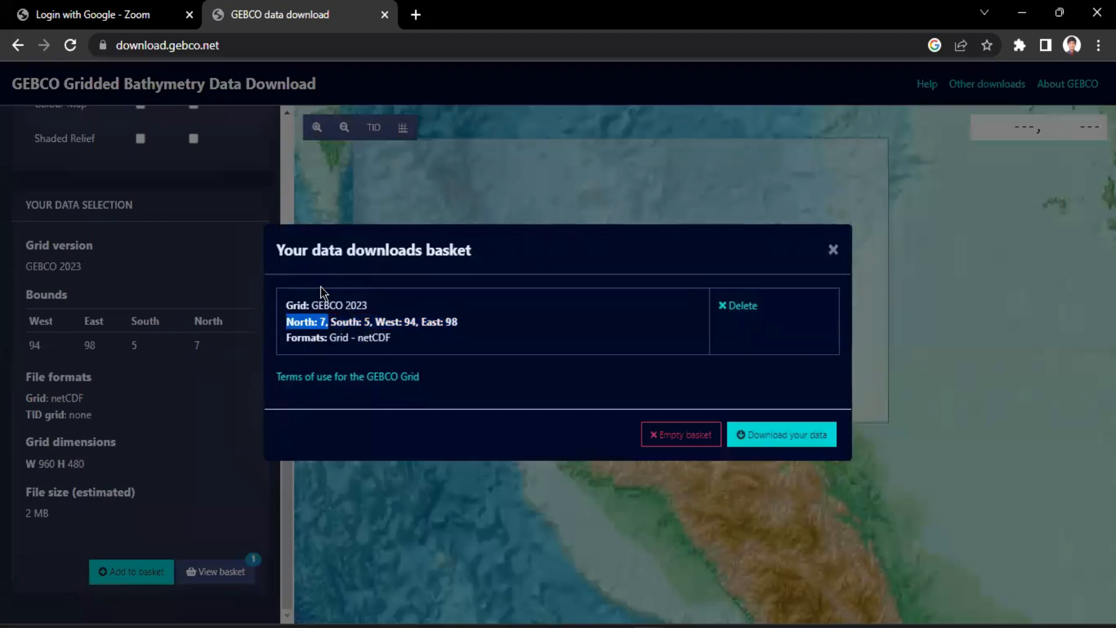
pyautogui.moveTo(363, 322); pyautogui.dragTo(459, 321)
pyautogui.moveTo(291, 337); pyautogui.dragTo(399, 343)
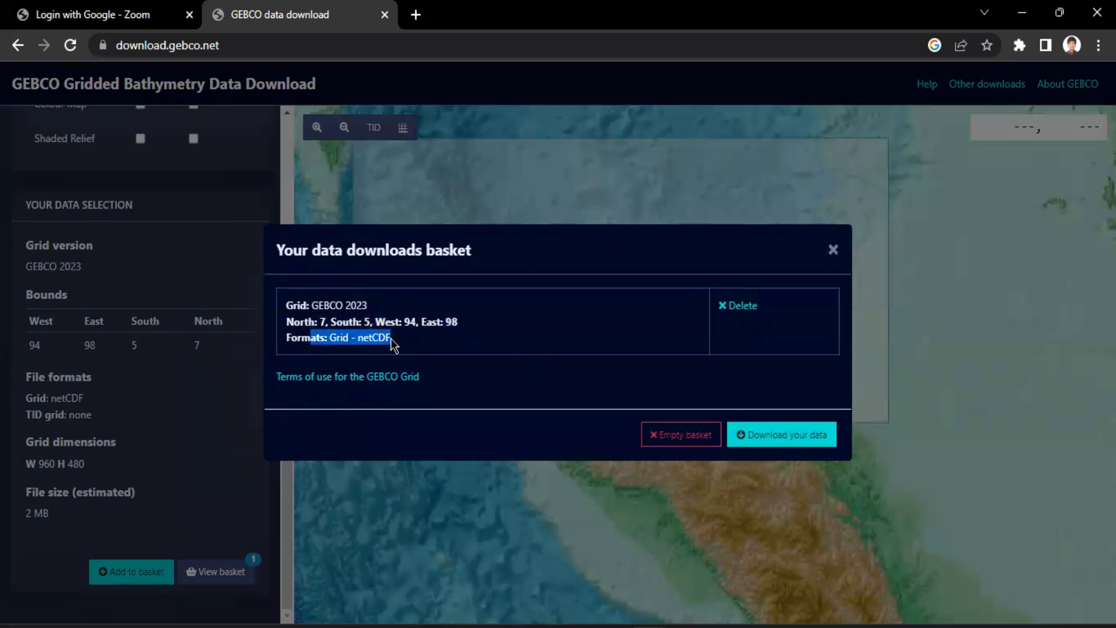
pyautogui.click(403, 341)
pyautogui.moveTo(302, 339); pyautogui.dragTo(427, 349)
pyautogui.click(333, 340)
pyautogui.click(401, 340)
pyautogui.moveTo(330, 337); pyautogui.dragTo(391, 340)
pyautogui.click(388, 339)
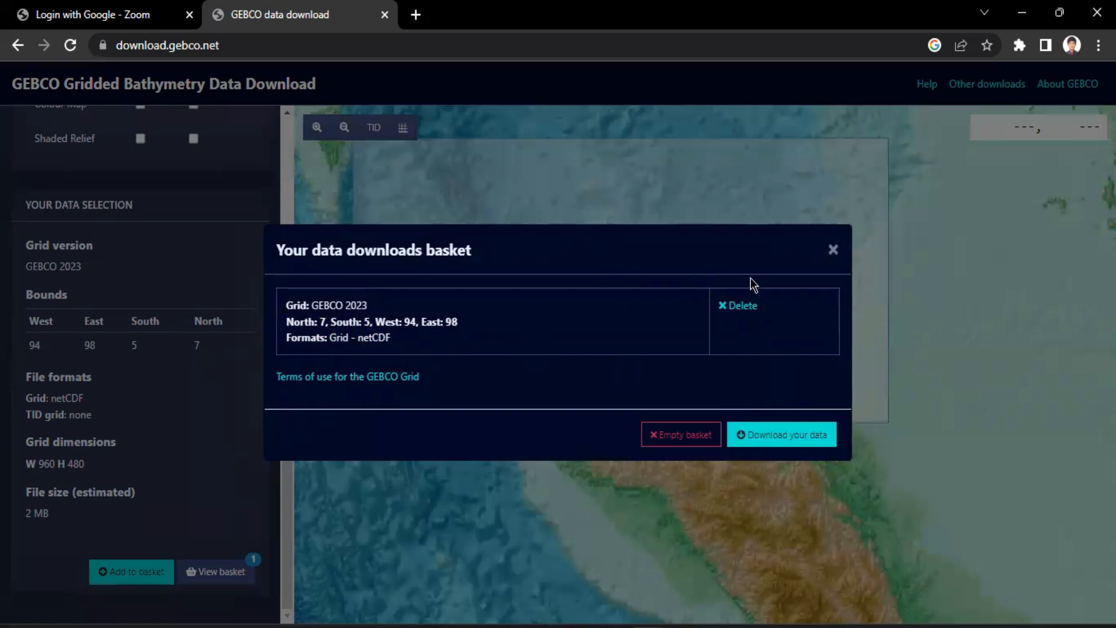
pyautogui.click(833, 250)
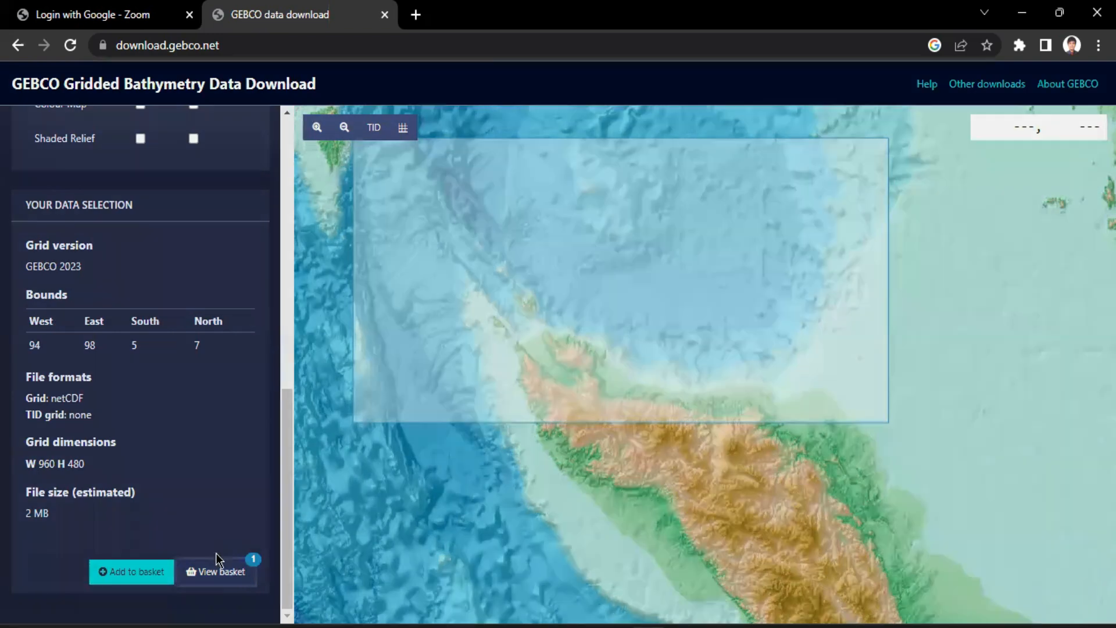
# Request the basket's data download and enter the email address to which the download link is sent
pyautogui.click(217, 564)
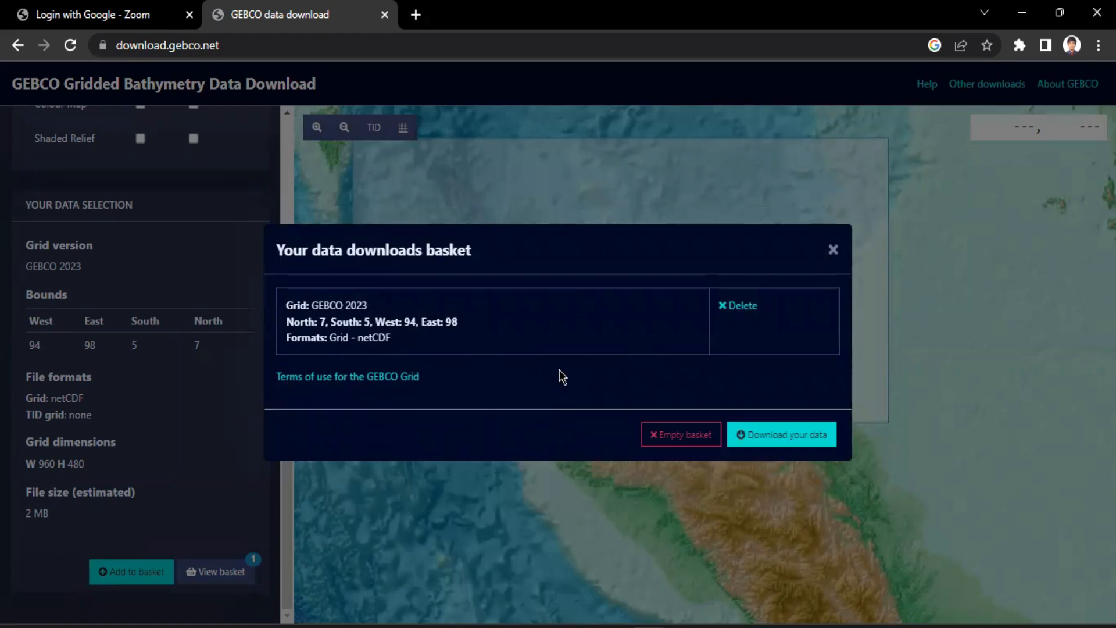
pyautogui.click(790, 440)
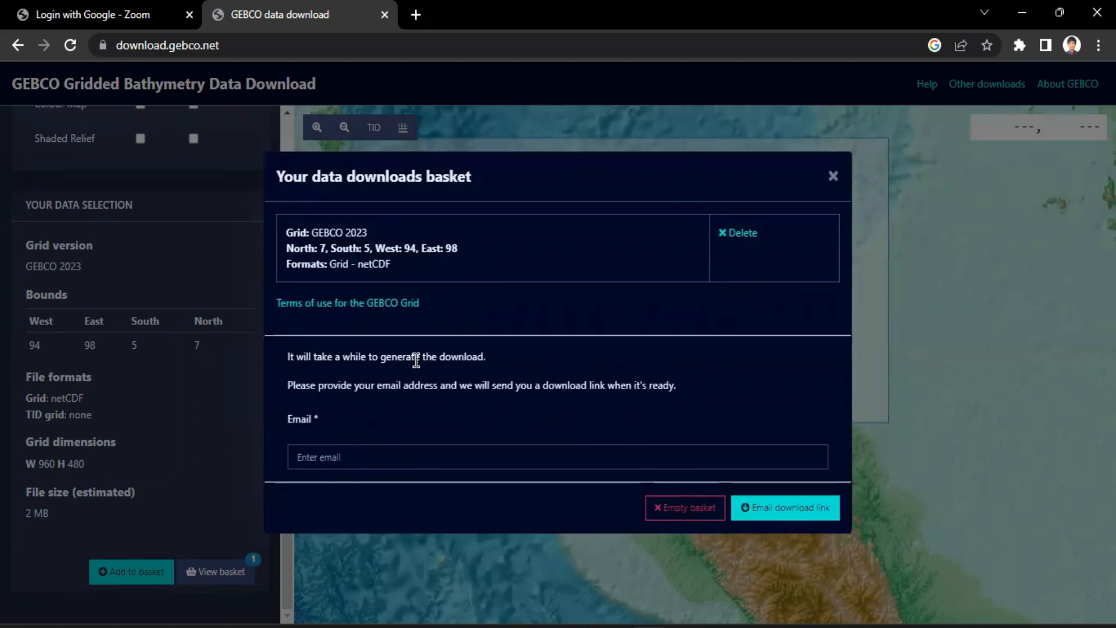
pyautogui.moveTo(293, 357); pyautogui.dragTo(523, 366)
pyautogui.moveTo(289, 359); pyautogui.dragTo(410, 356)
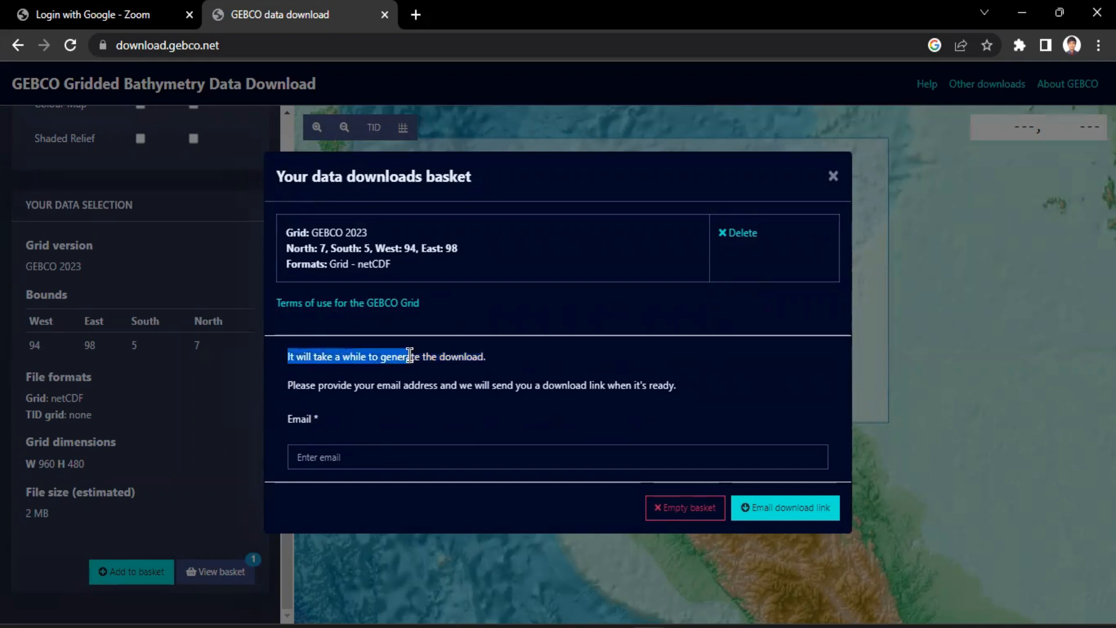
pyautogui.click(427, 414)
pyautogui.click(386, 460)
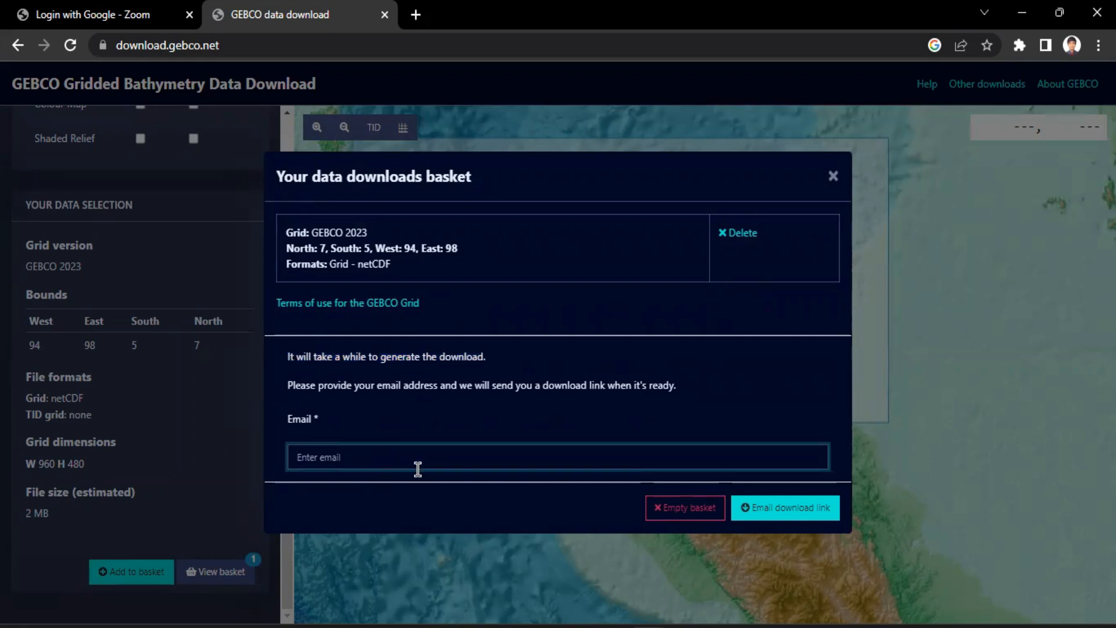
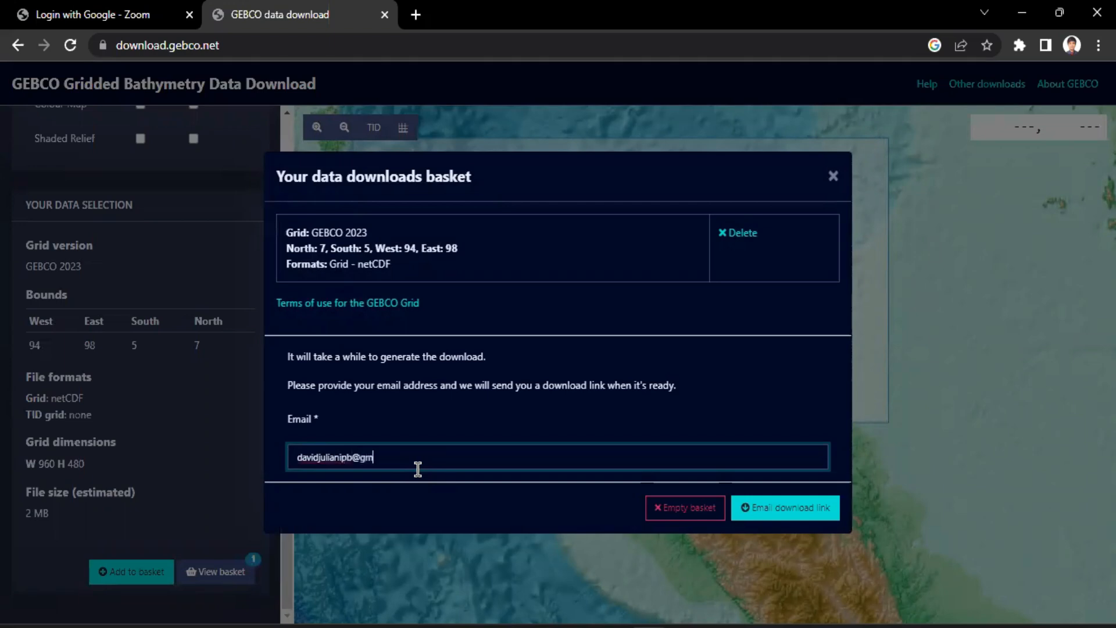
pyautogui.click(779, 513)
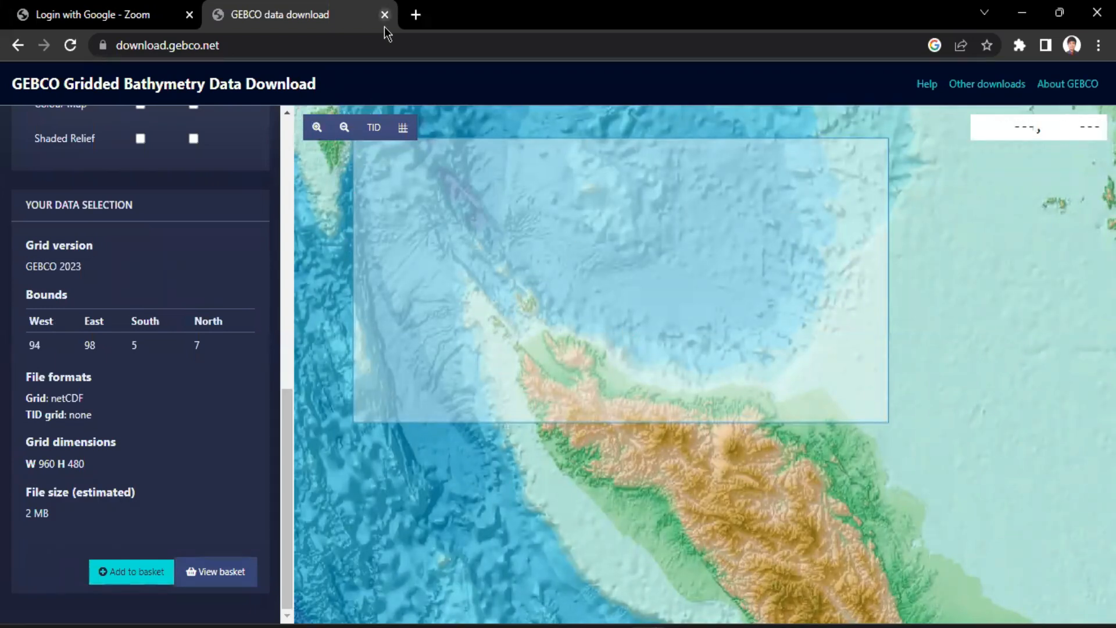
# Open the Gmail inbox in a new browser tab
pyautogui.click(95, 16)
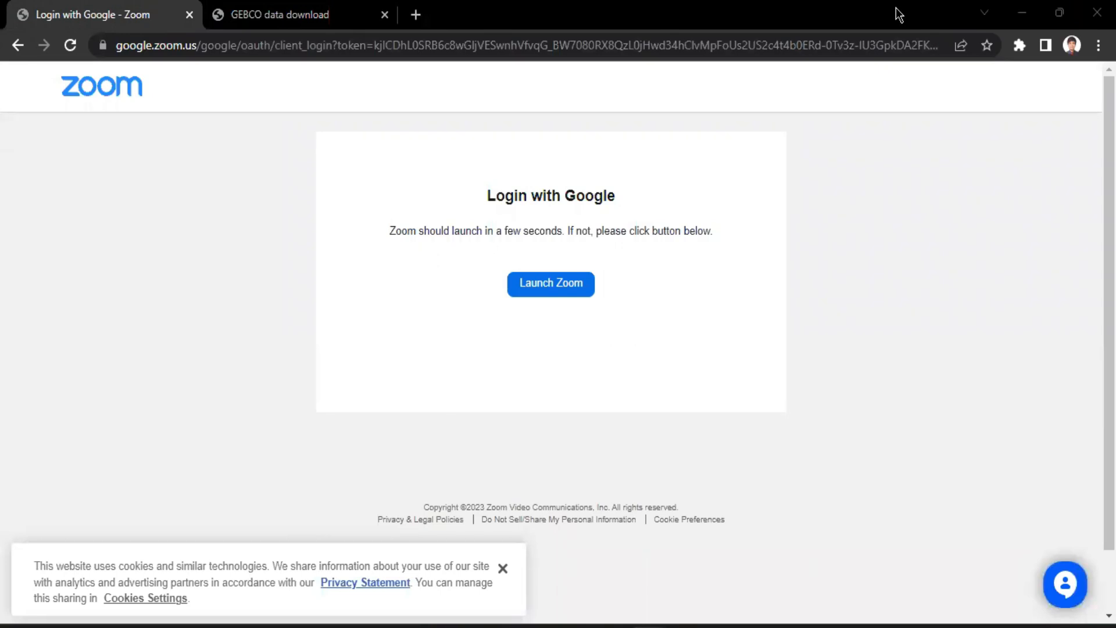
pyautogui.click(370, 22)
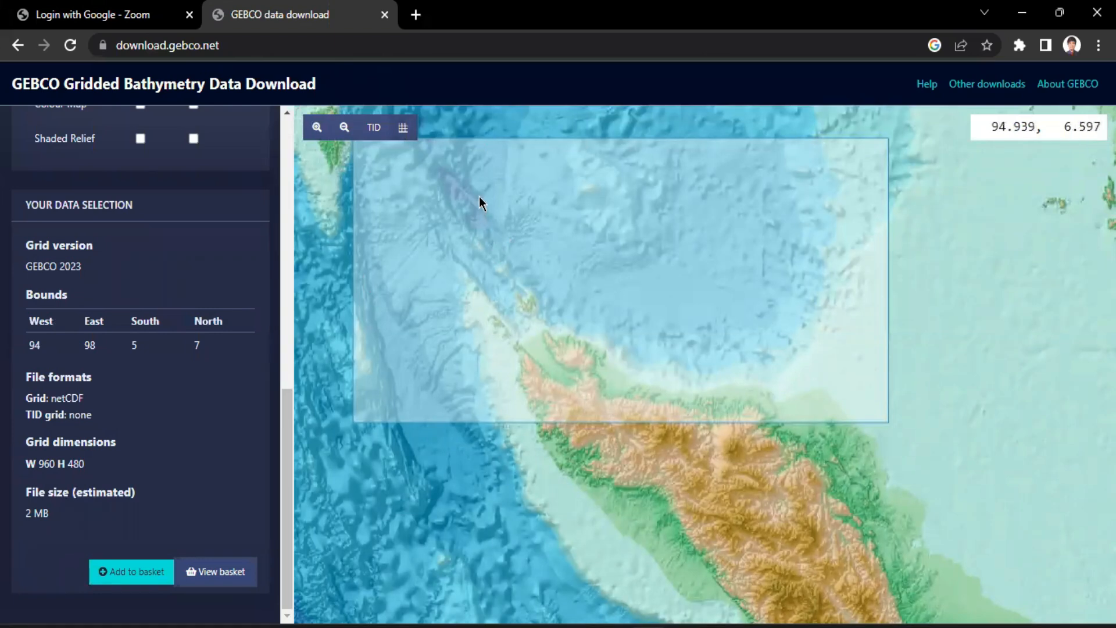
pyautogui.click(416, 16)
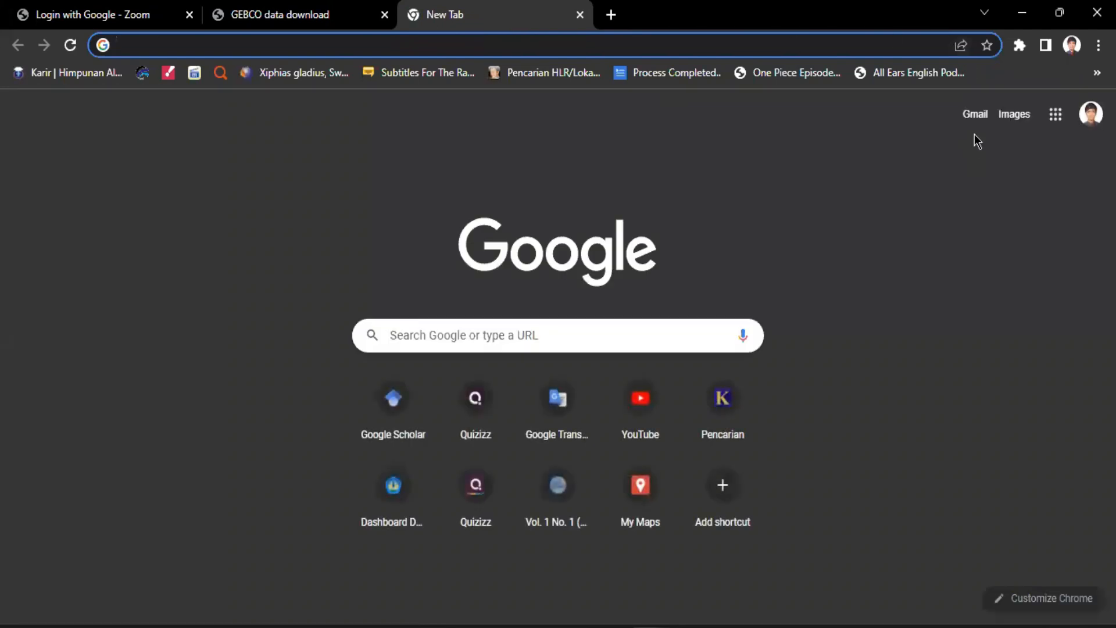
pyautogui.click(971, 116)
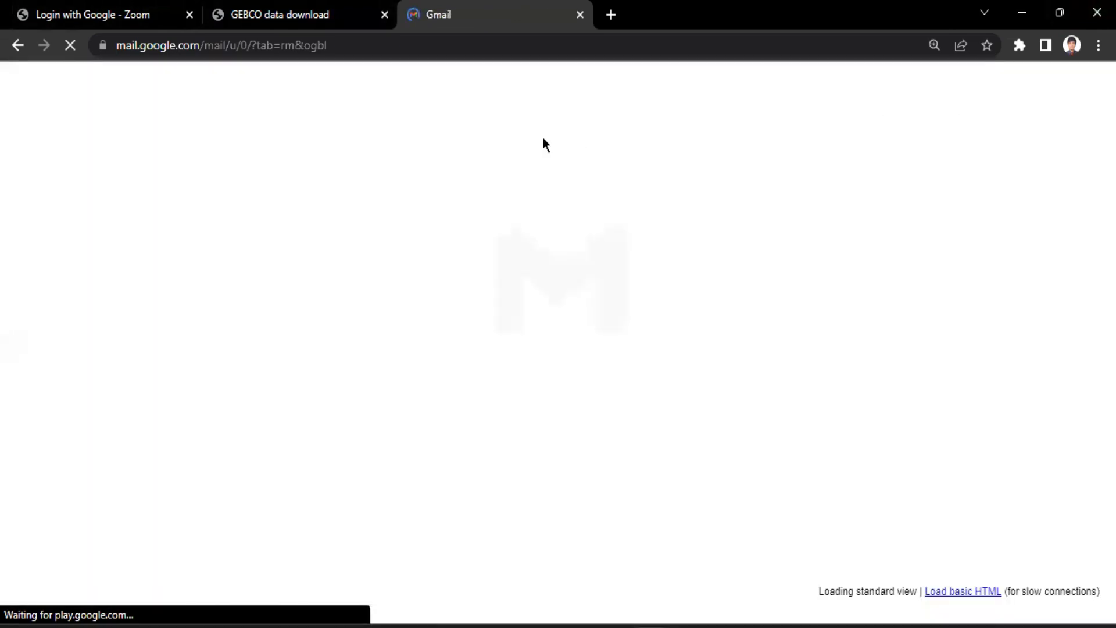
pyautogui.click(268, 14)
pyautogui.click(430, 14)
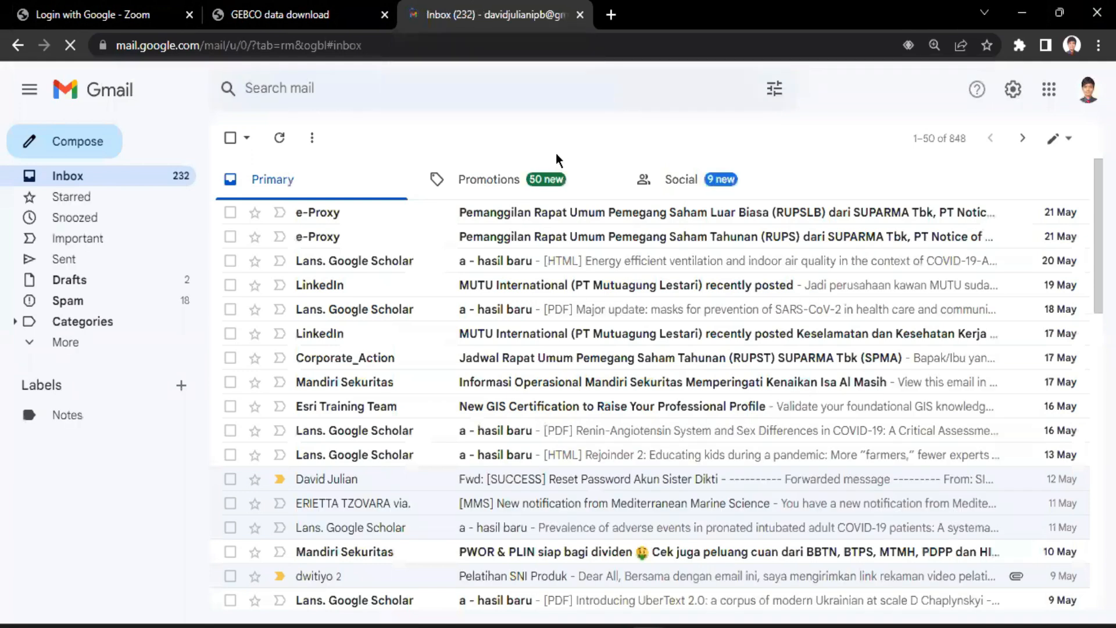
# Look for the GEBCO download email in Gmail's Promotions, Social, Spam and Primary messages
pyautogui.moveTo(534, 185)
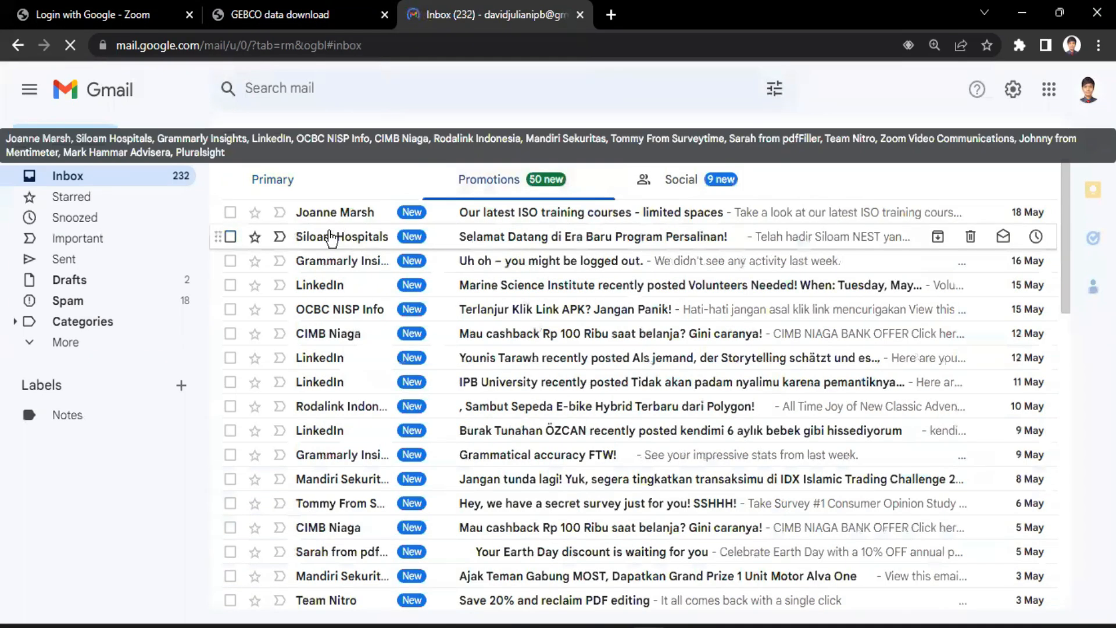
pyautogui.click(683, 182)
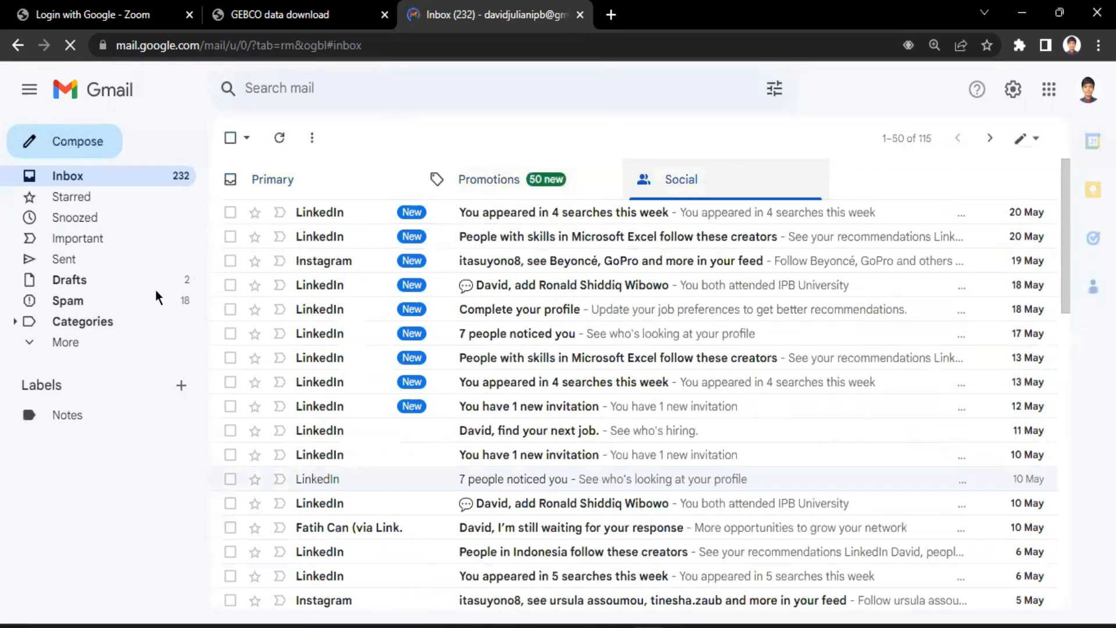
pyautogui.click(62, 347)
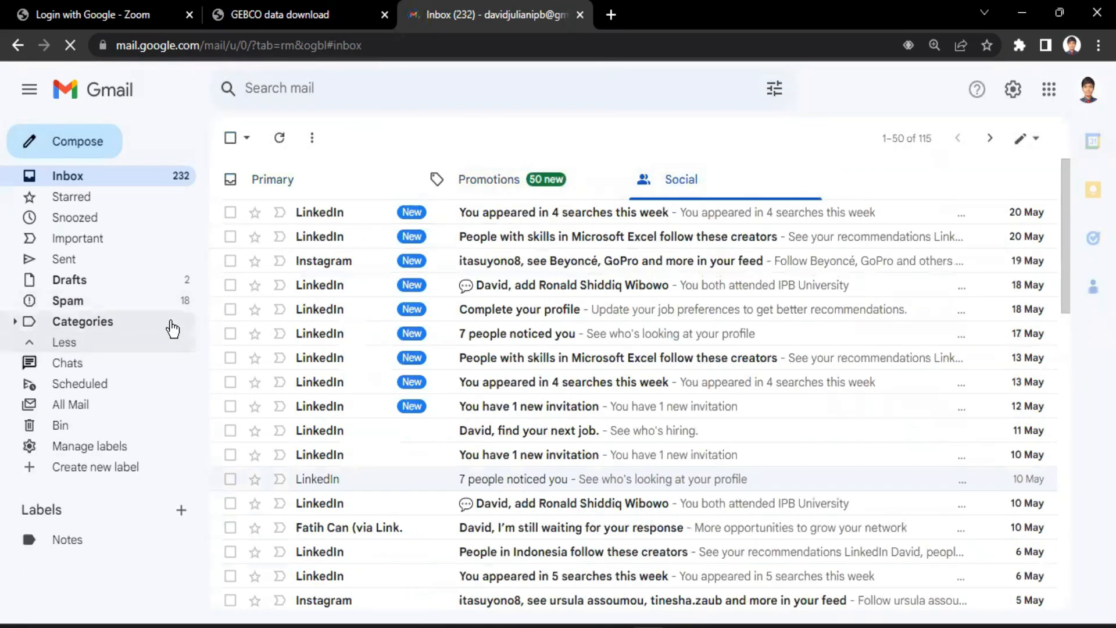
pyautogui.click(130, 307)
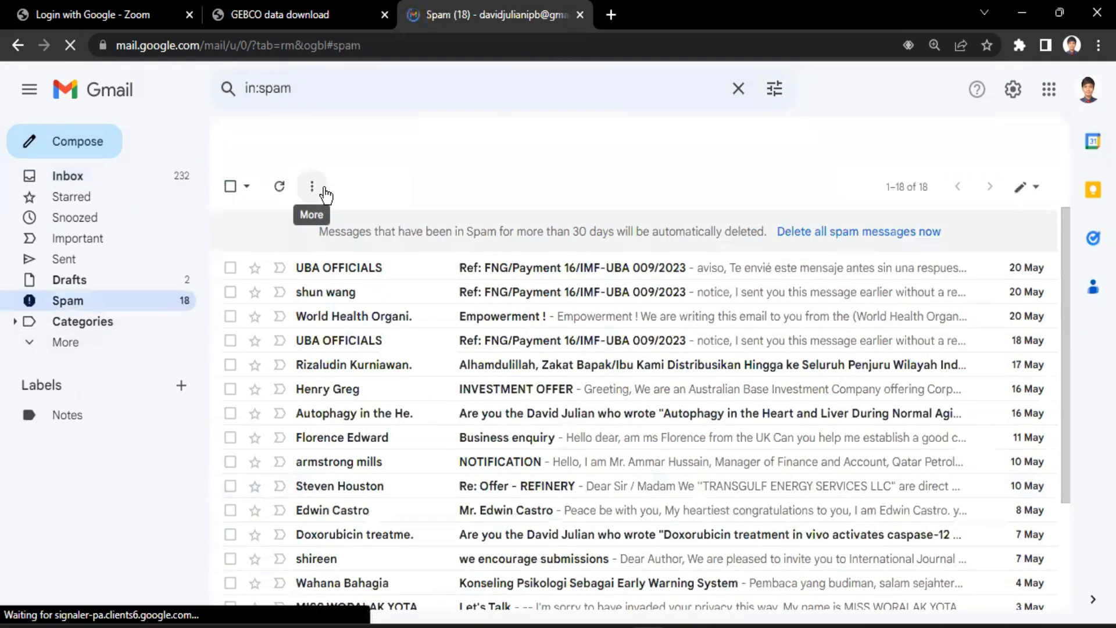
pyautogui.click(325, 195)
pyautogui.click(554, 172)
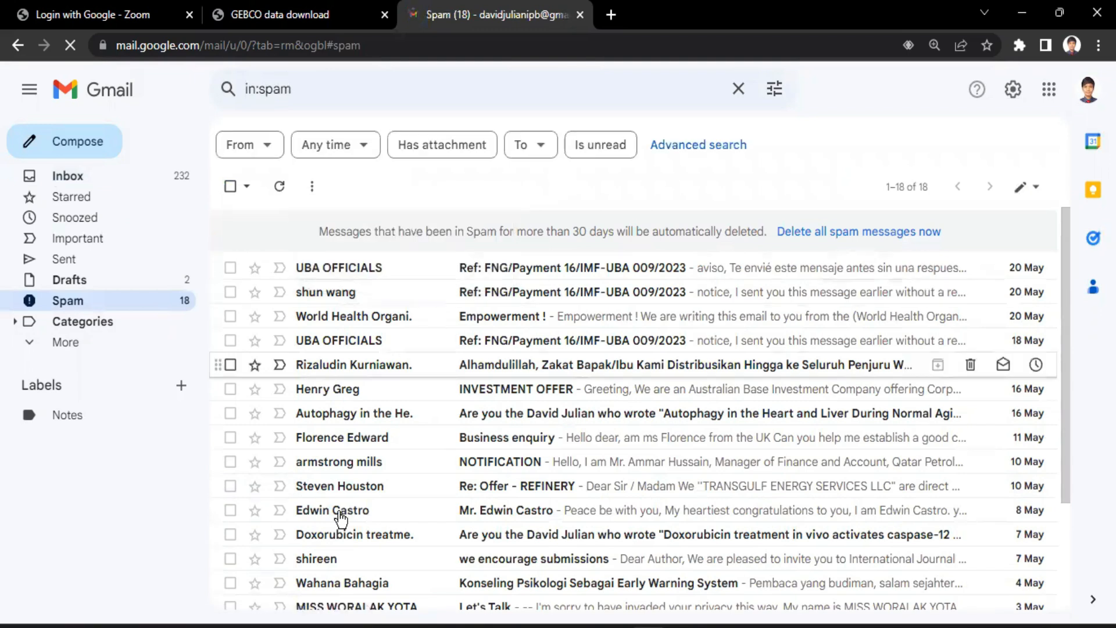
pyautogui.click(108, 179)
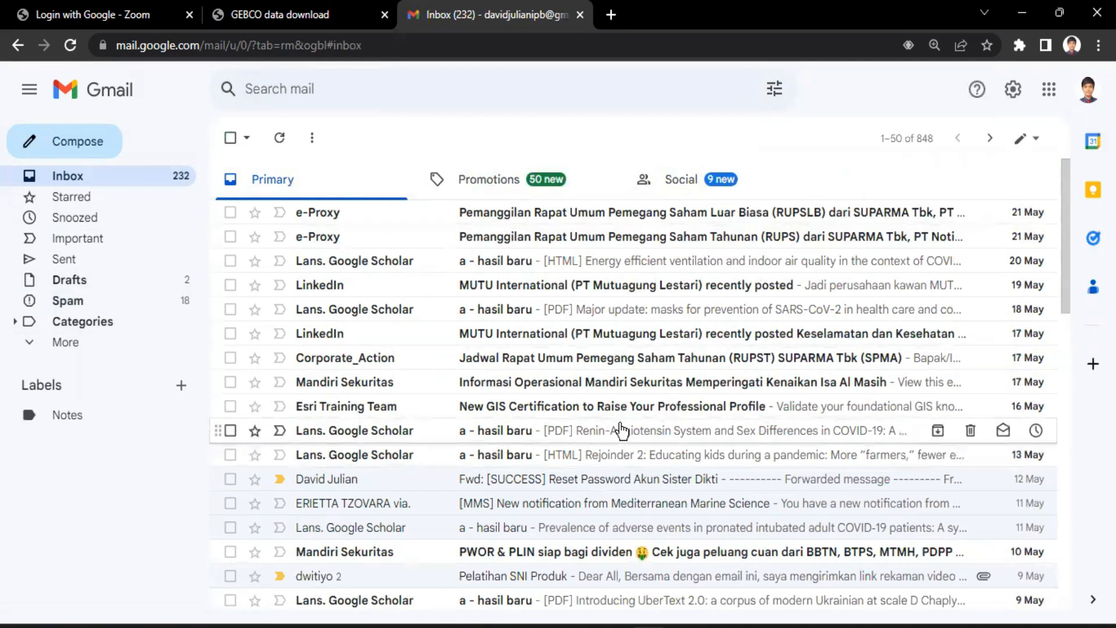
# Return to the GEBCO download page and check the contents of the data downloads basket
pyautogui.click(329, 14)
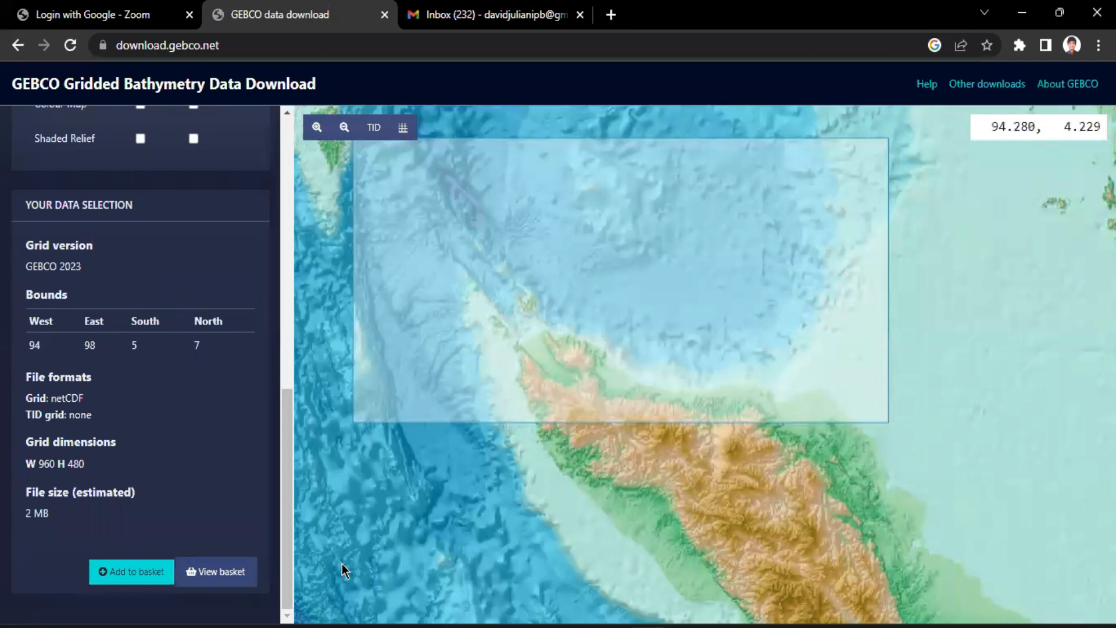
pyautogui.click(235, 571)
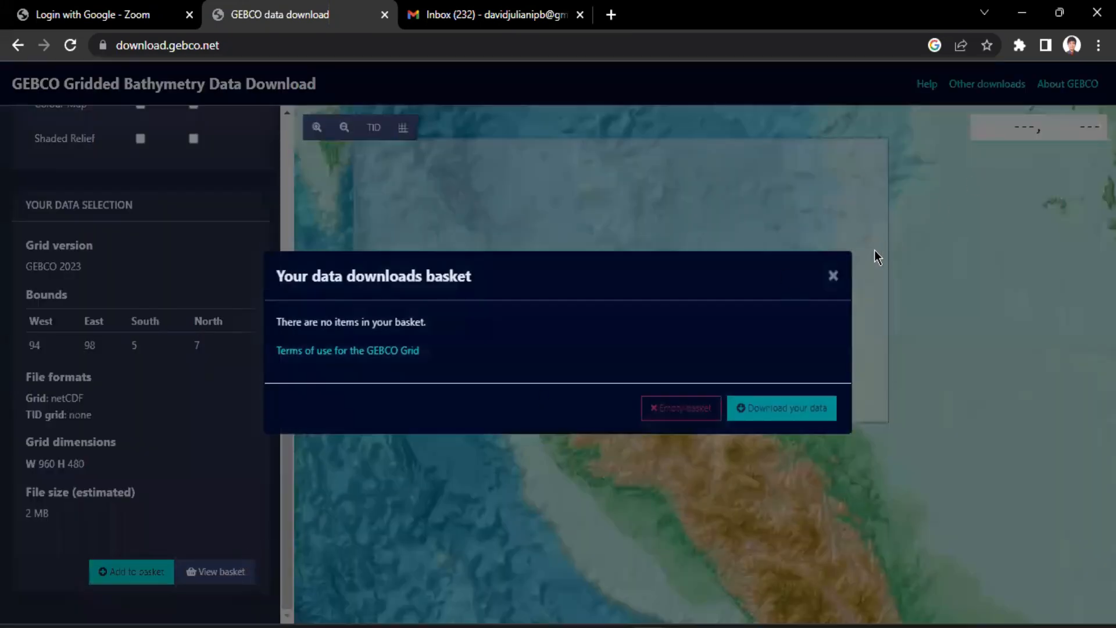
pyautogui.click(833, 275)
# Set the west boundary of the download area to 95
pyautogui.scroll(10, 215, 372)
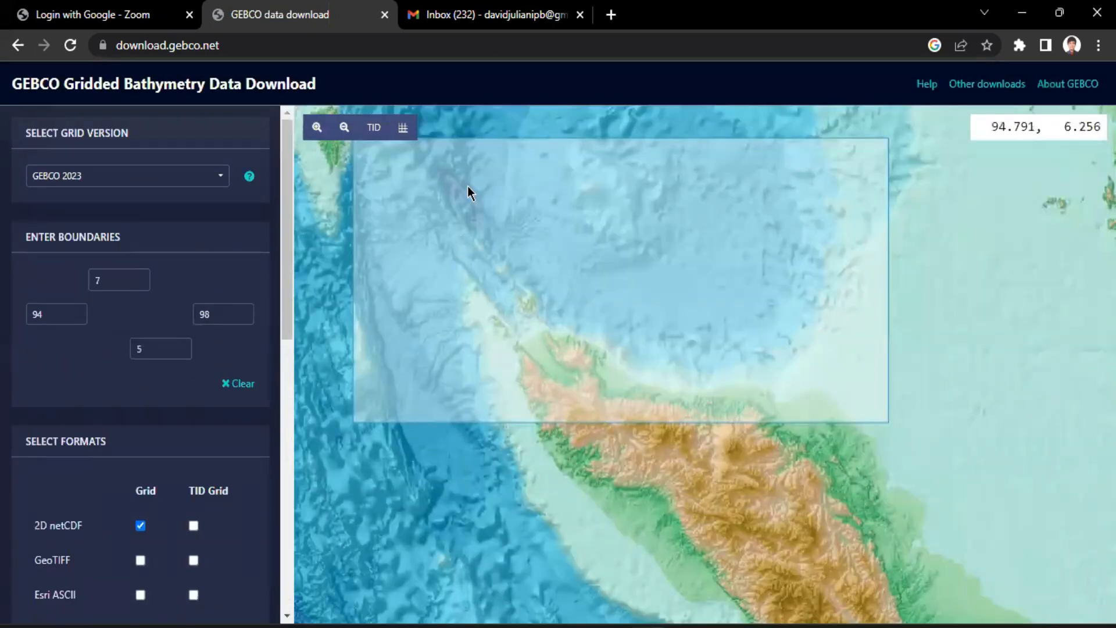
pyautogui.doubleClick(64, 313)
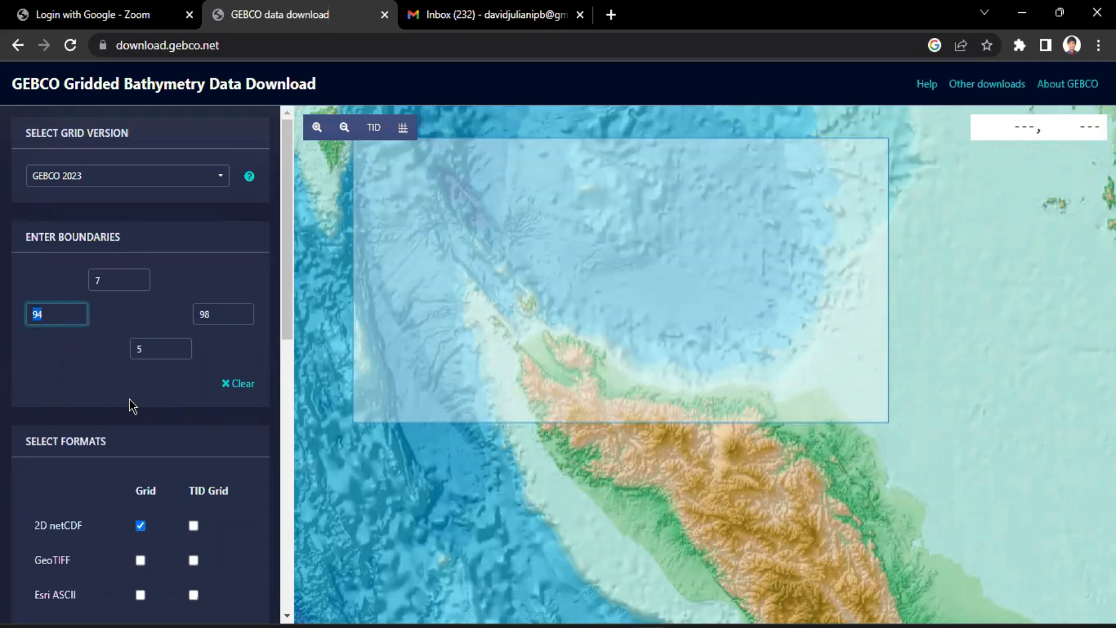
pyautogui.write('95')
pyautogui.click(179, 390)
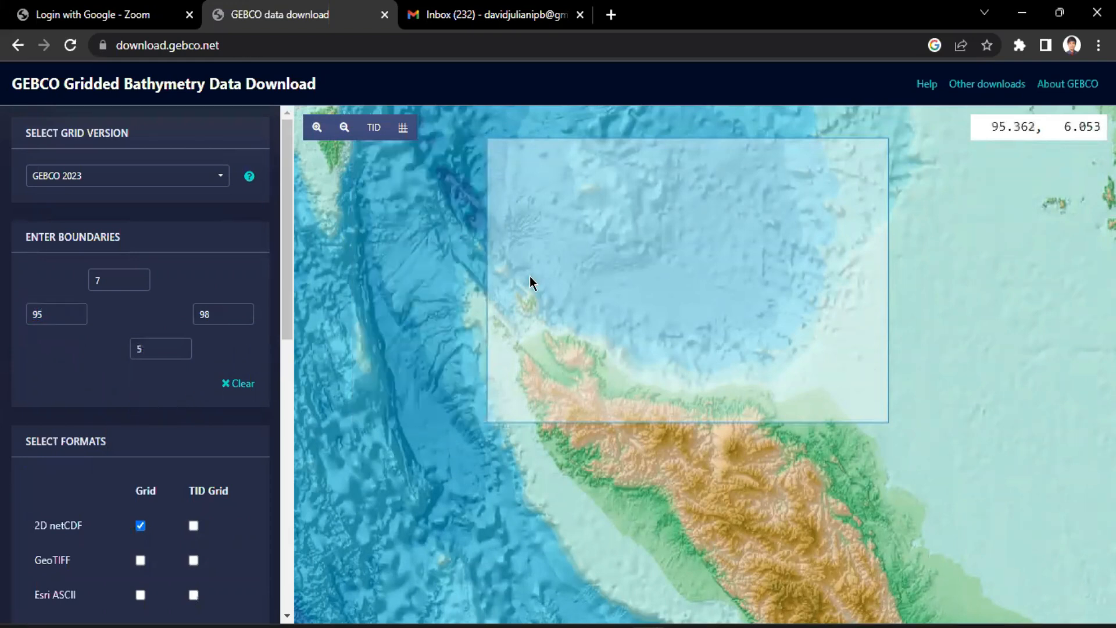
# Add the updated data selection to the basket and download its data
pyautogui.scroll(-9, 88, 372)
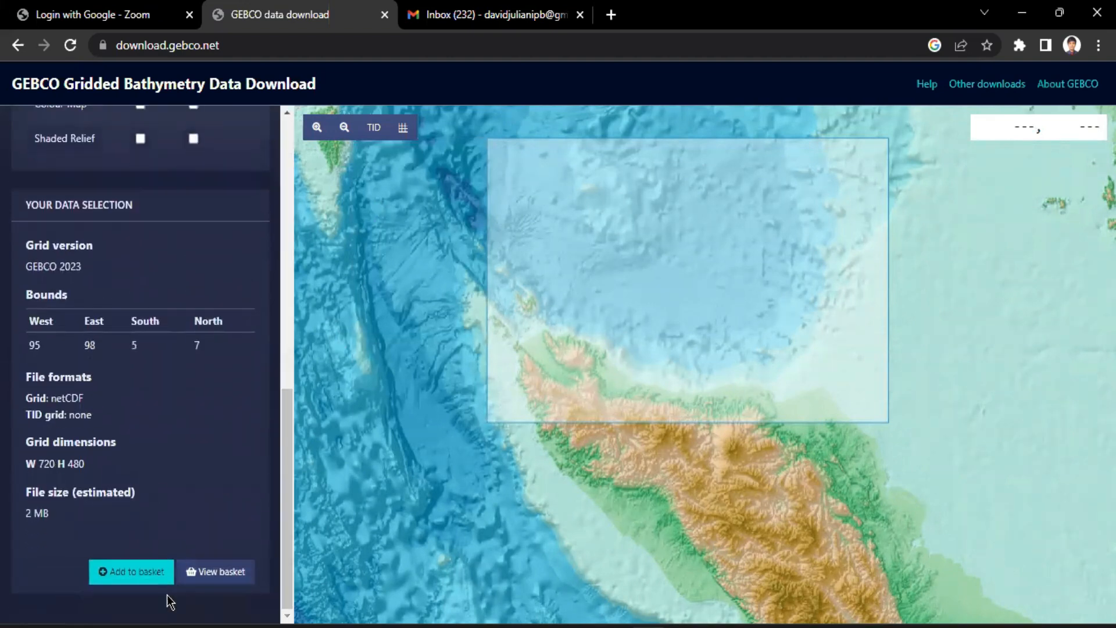
pyautogui.click(145, 582)
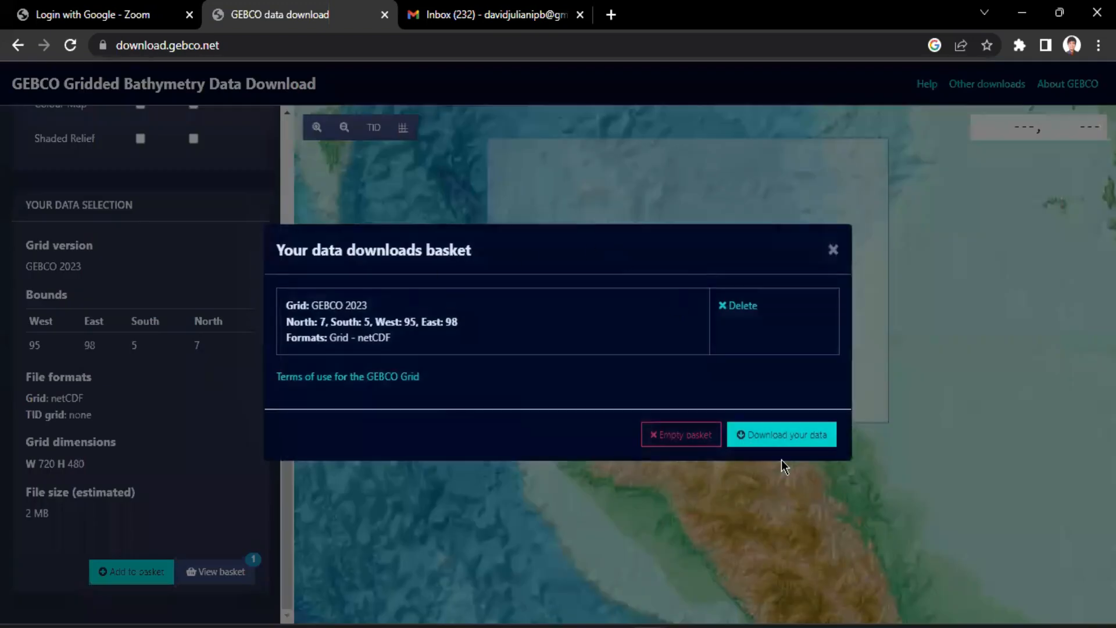
pyautogui.click(813, 440)
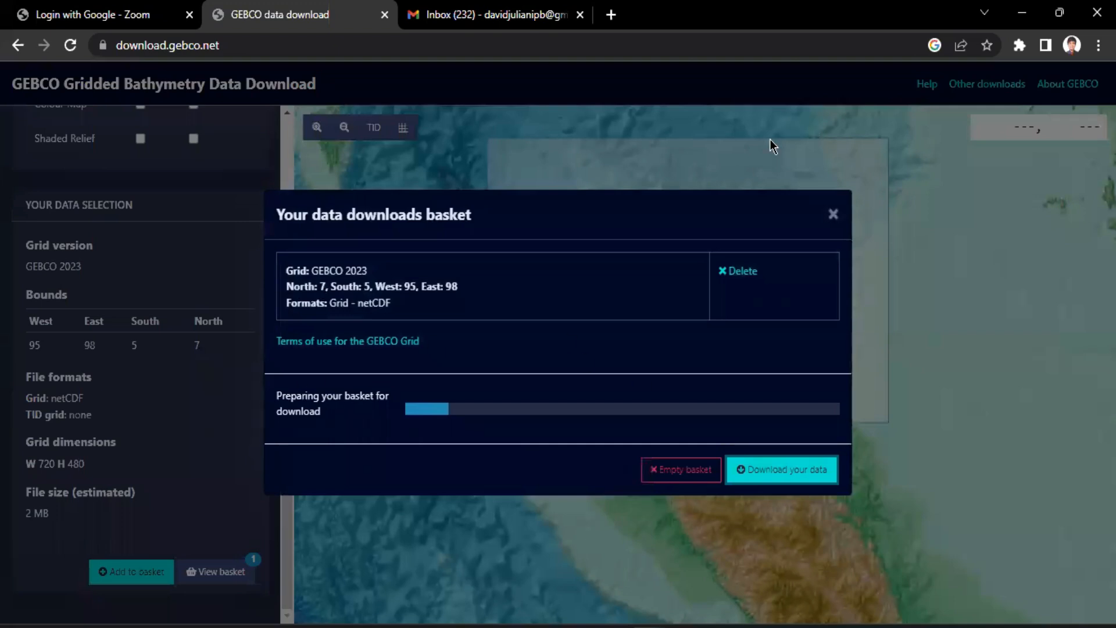
# Check the Gmail inbox for the download email and return to the boundary settings on the GEBCO page
pyautogui.click(474, 13)
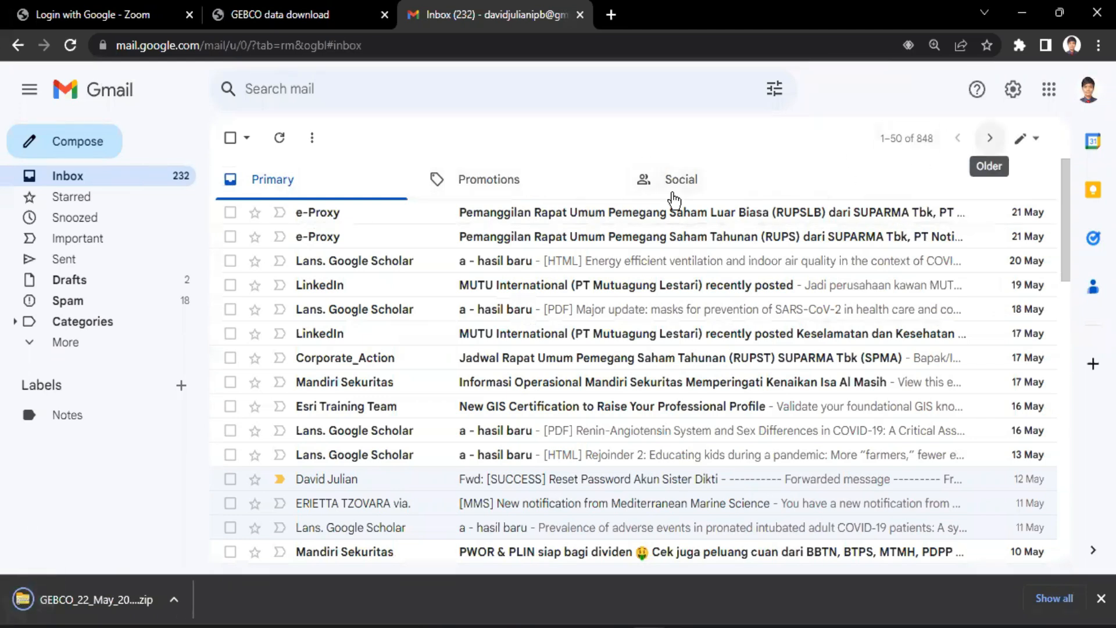
pyautogui.click(241, 9)
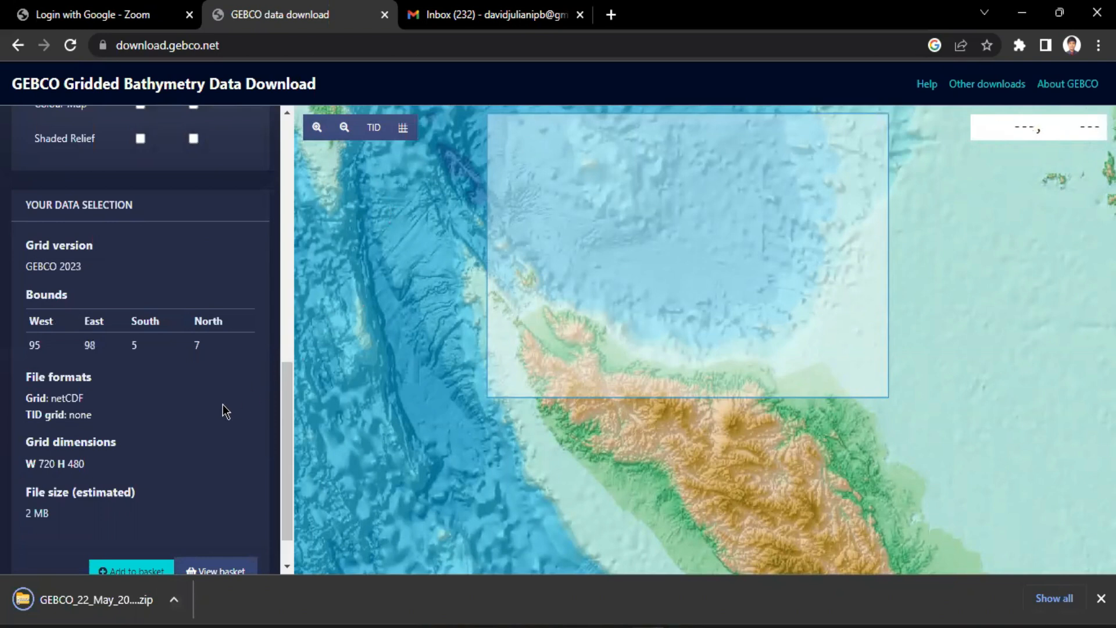
pyautogui.scroll(10, 232, 355)
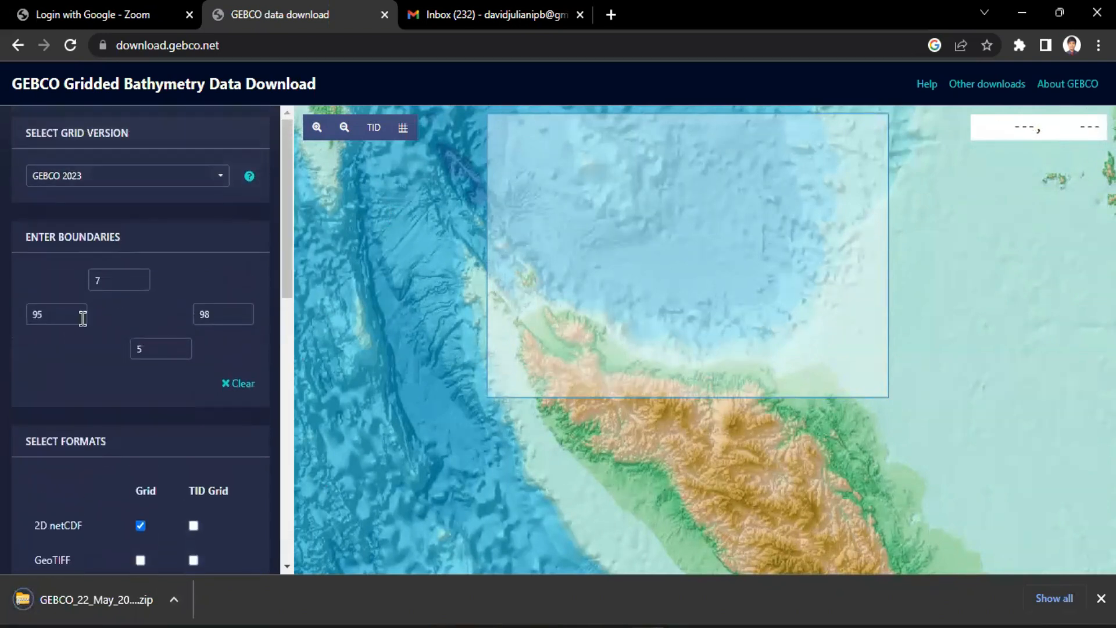
# Set the west boundary of the download area to 94 and download the updated selection through the basket
pyautogui.click(38, 315)
pyautogui.write('4')
pyautogui.scroll(-10, 150, 355)
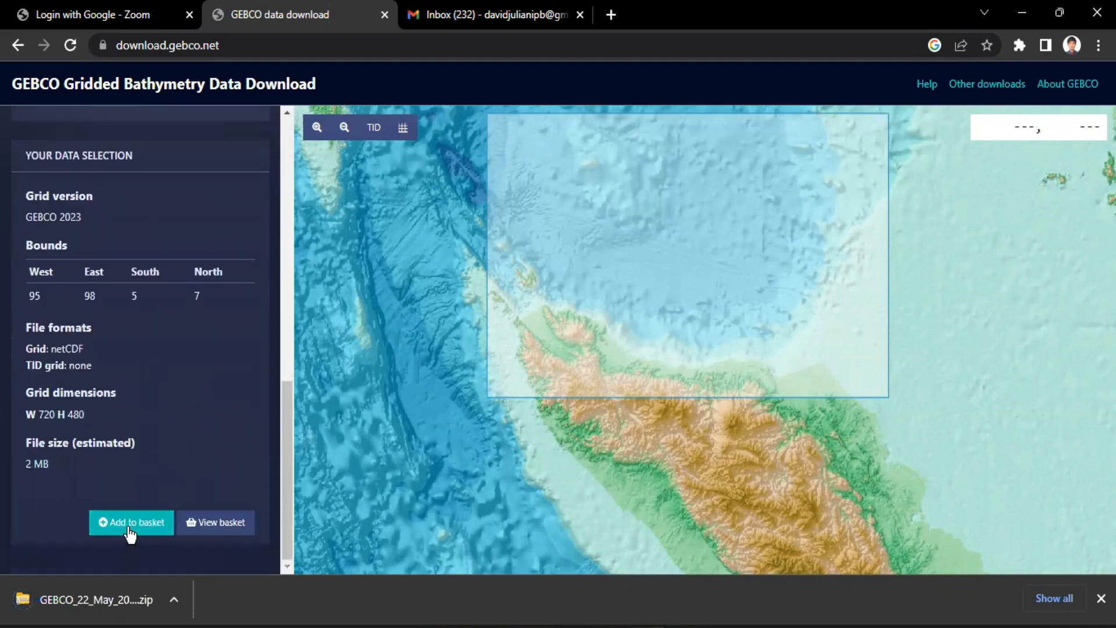
pyautogui.click(170, 529)
pyautogui.click(225, 523)
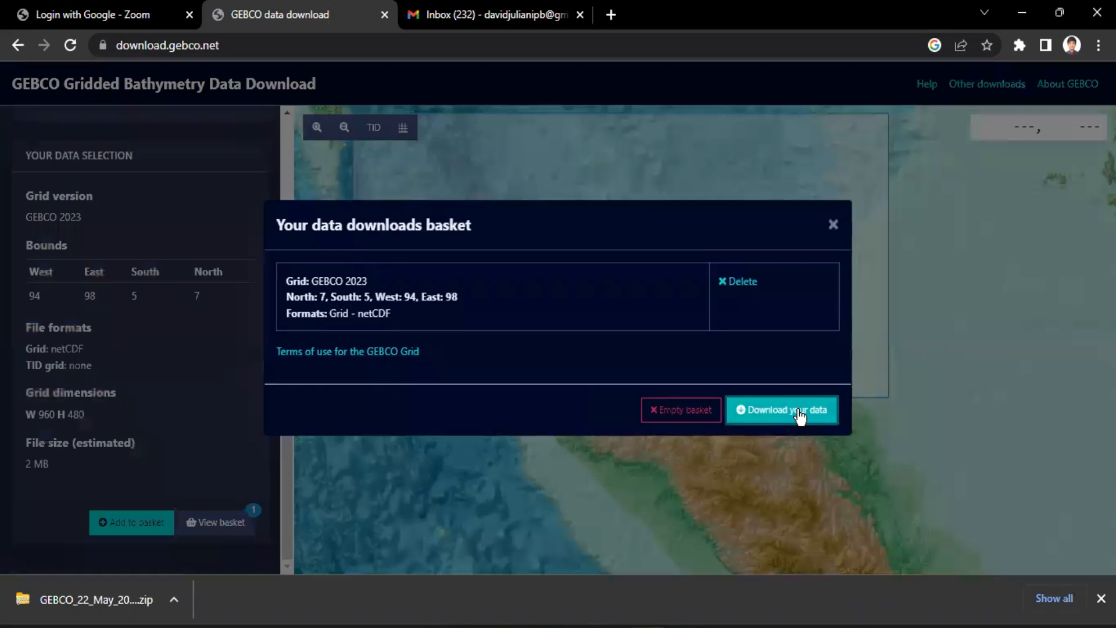
pyautogui.click(826, 406)
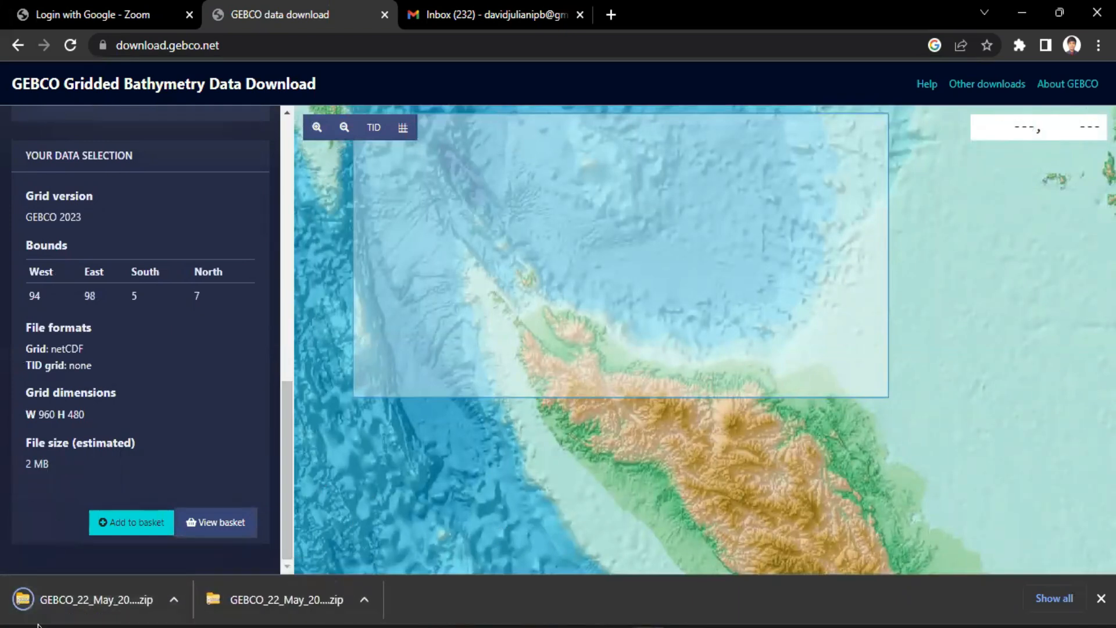
# Move the GEBCO_22_May_2023_d7f840d833a1 zip from Downloads to 5. UNILA > 4. Mata Kuliah > Genap 2022-2023 > 2. SIG > Praktikum > Batimetri
pyautogui.click(686, 563)
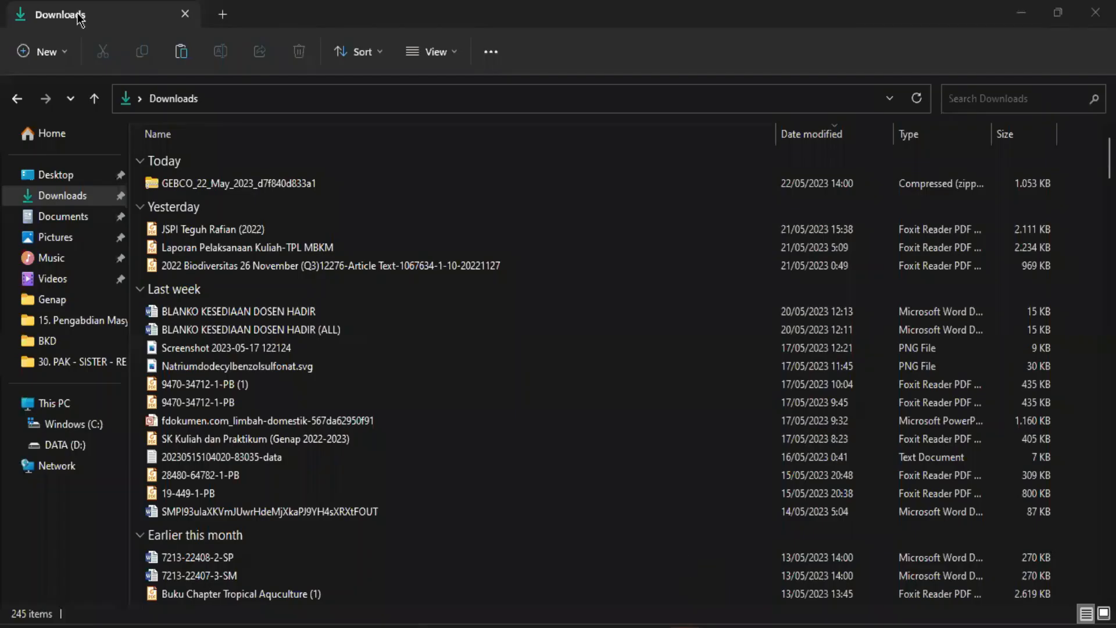
pyautogui.click(481, 184)
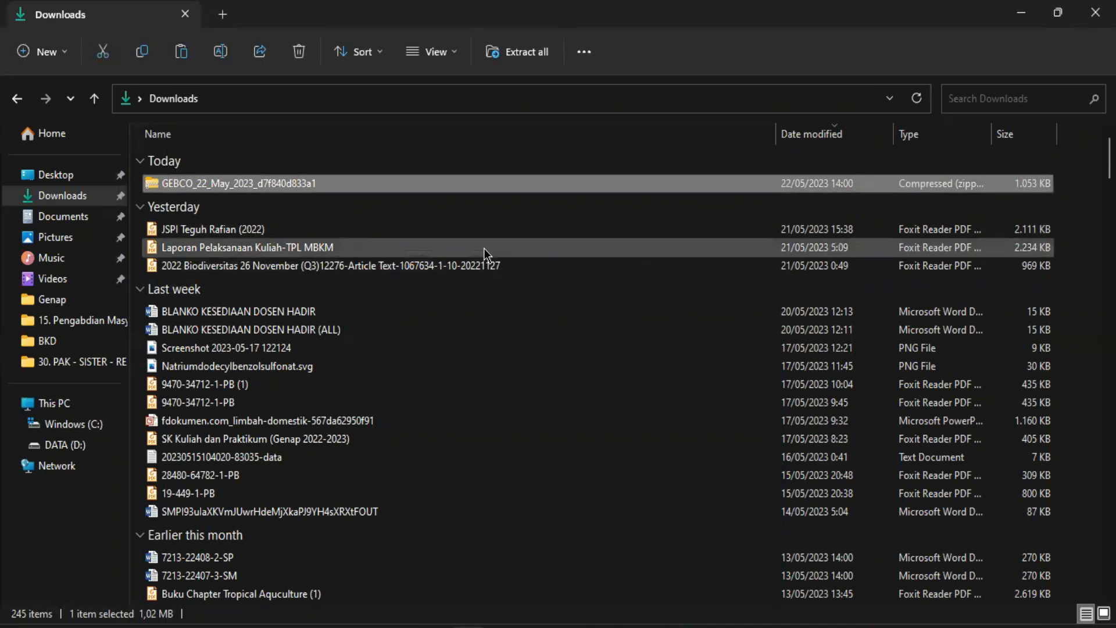
pyautogui.click(49, 342)
pyautogui.click(93, 326)
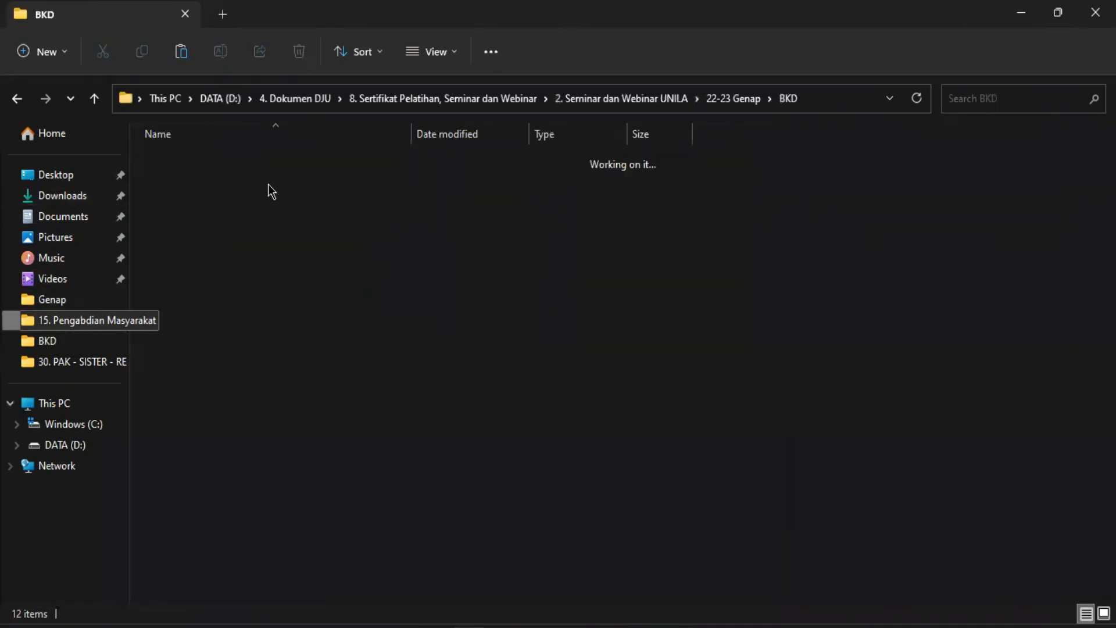
pyautogui.click(375, 99)
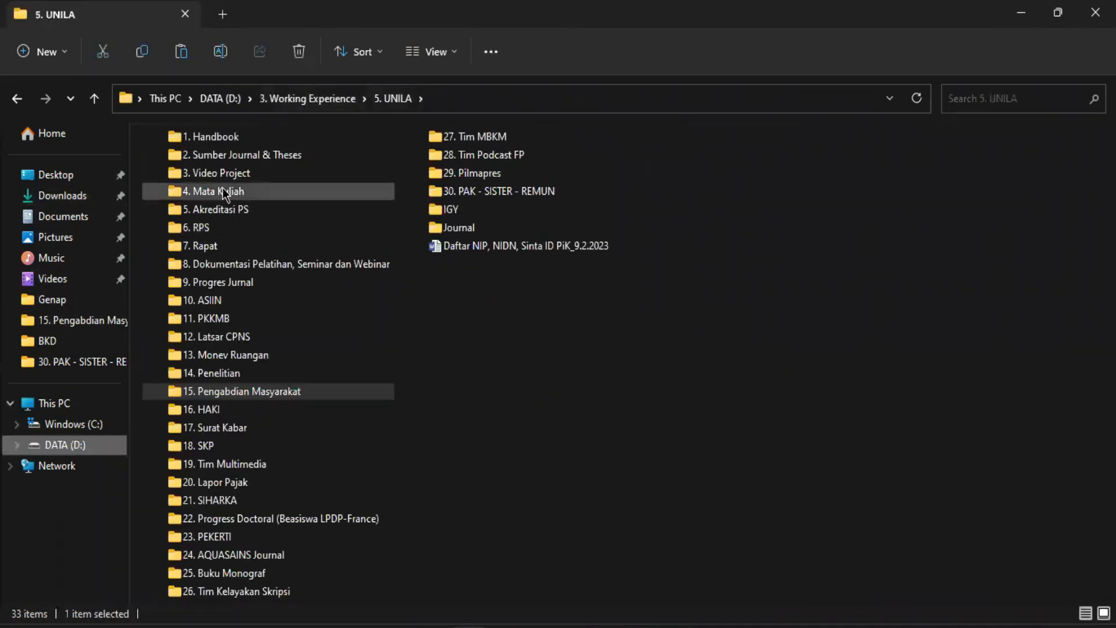
pyautogui.doubleClick(226, 191)
pyautogui.doubleClick(231, 179)
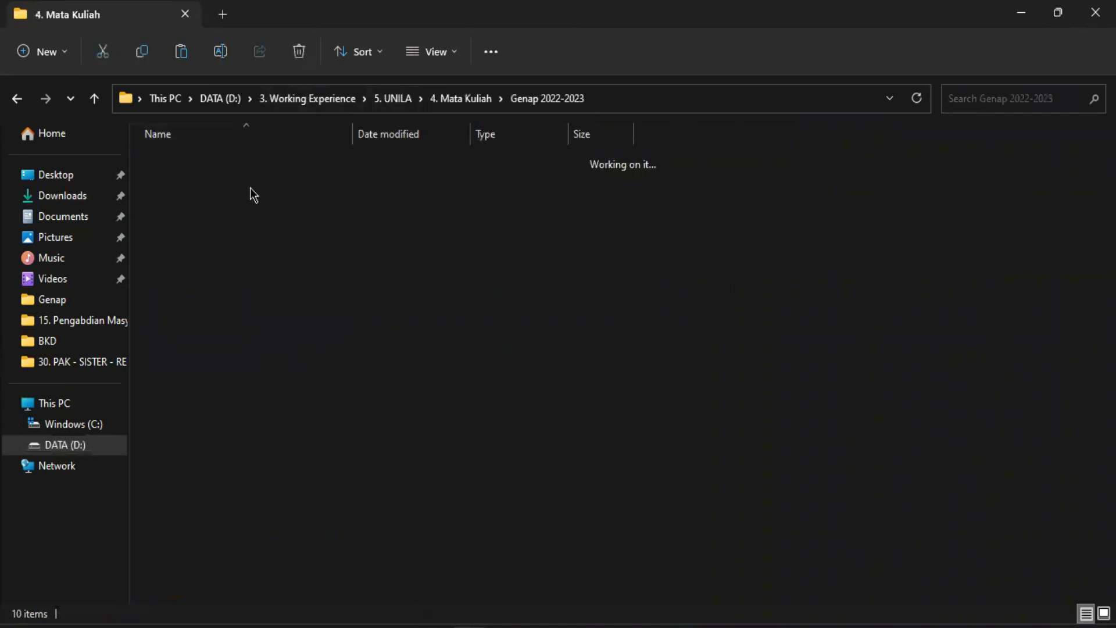
pyautogui.doubleClick(231, 180)
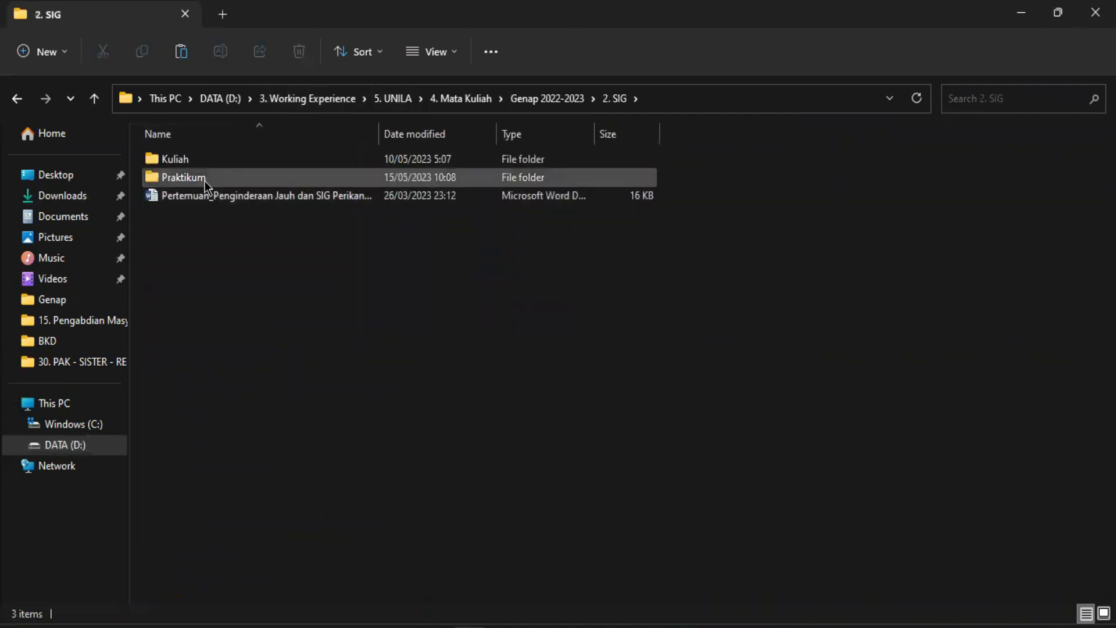
pyautogui.doubleClick(174, 178)
pyautogui.doubleClick(187, 160)
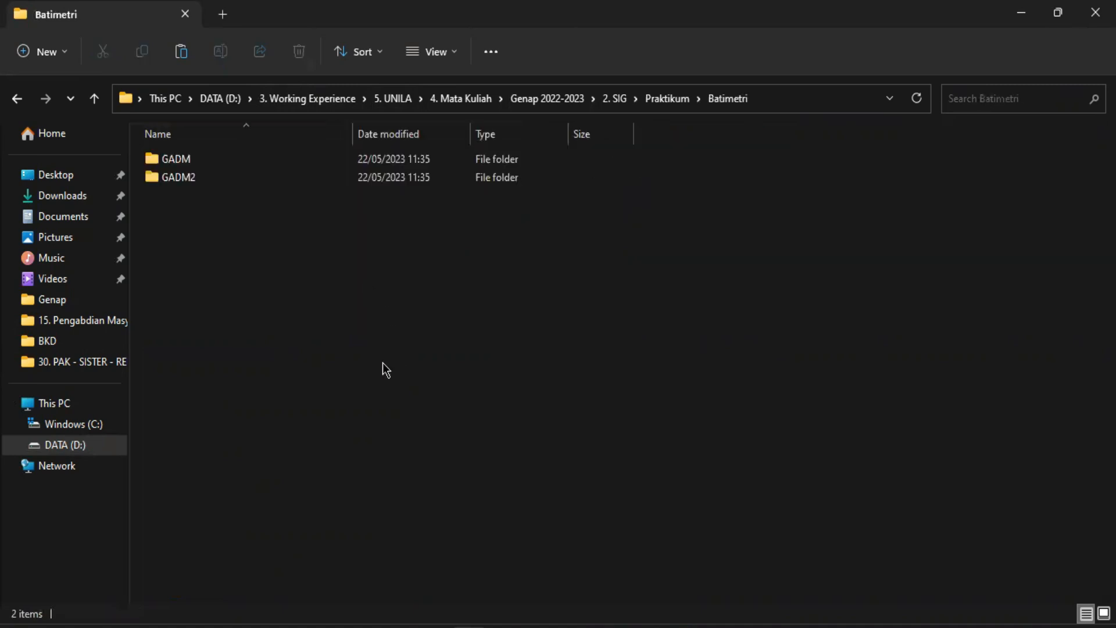
pyautogui.hotkey('ctrl', 'v')
pyautogui.click(240, 220)
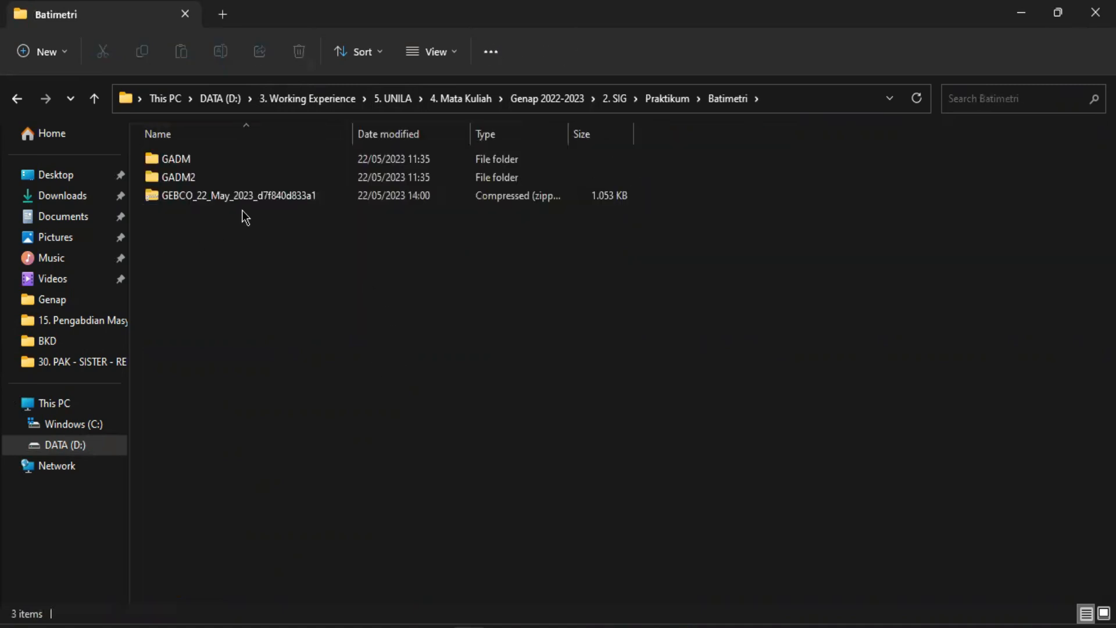
# Copy the GEBCO netCDF file out of the zip archive's inner folder into the Batimetri folder
pyautogui.doubleClick(278, 199)
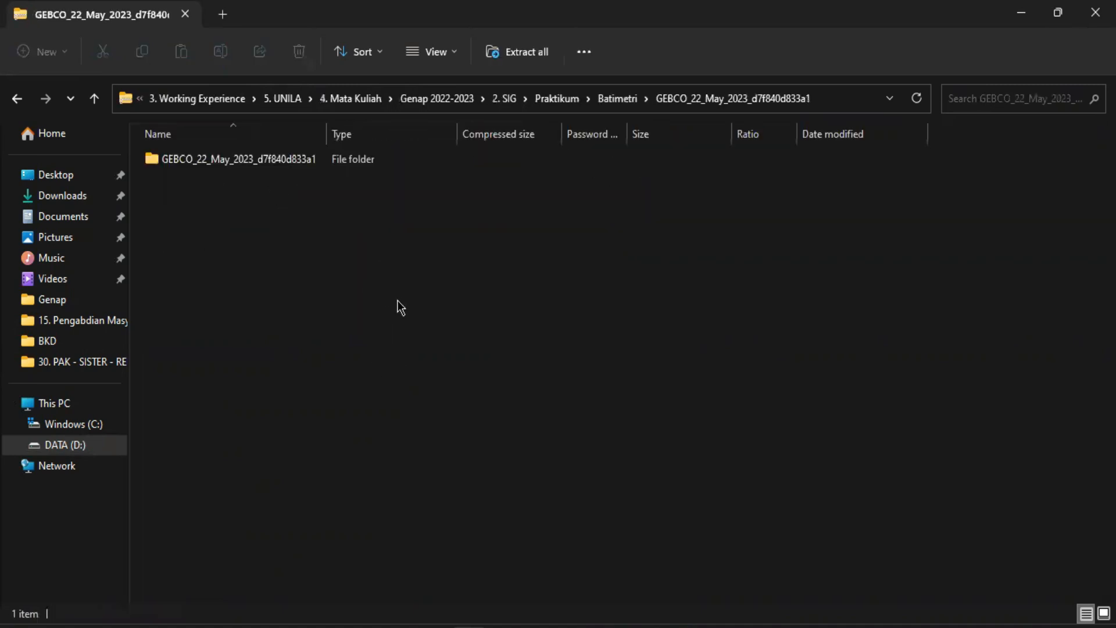
pyautogui.click(243, 162)
pyautogui.doubleClick(243, 162)
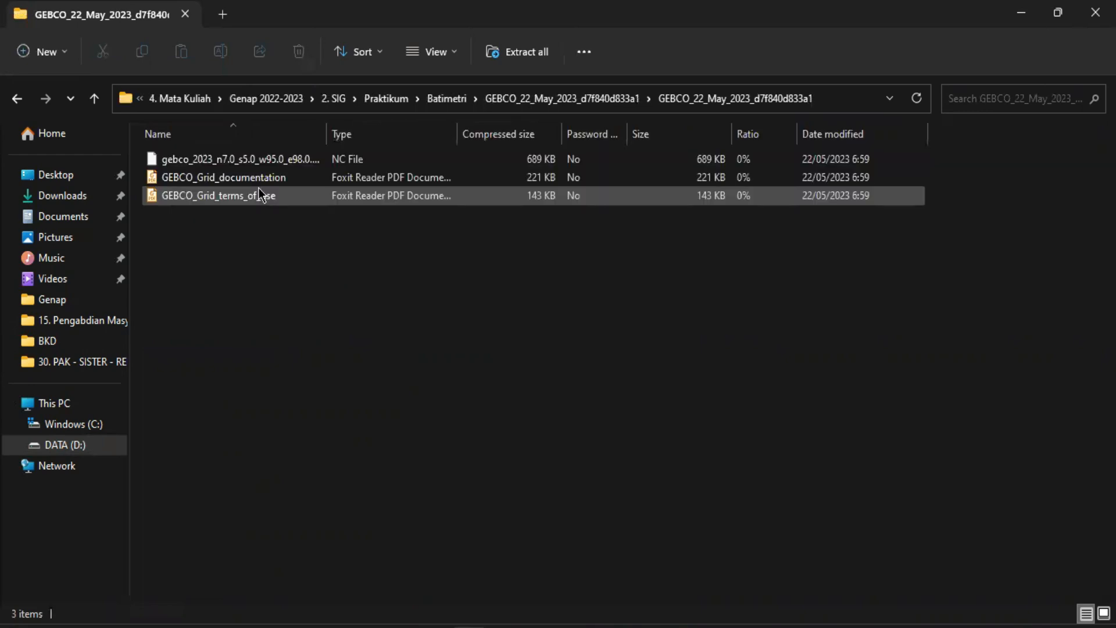
pyautogui.click(249, 163)
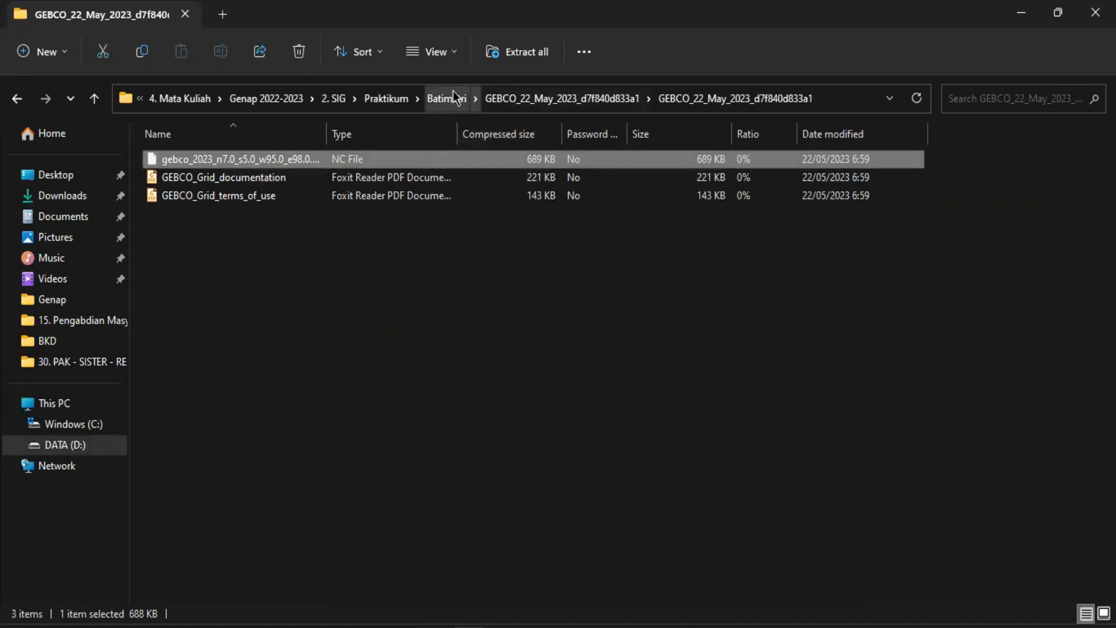
pyautogui.click(430, 101)
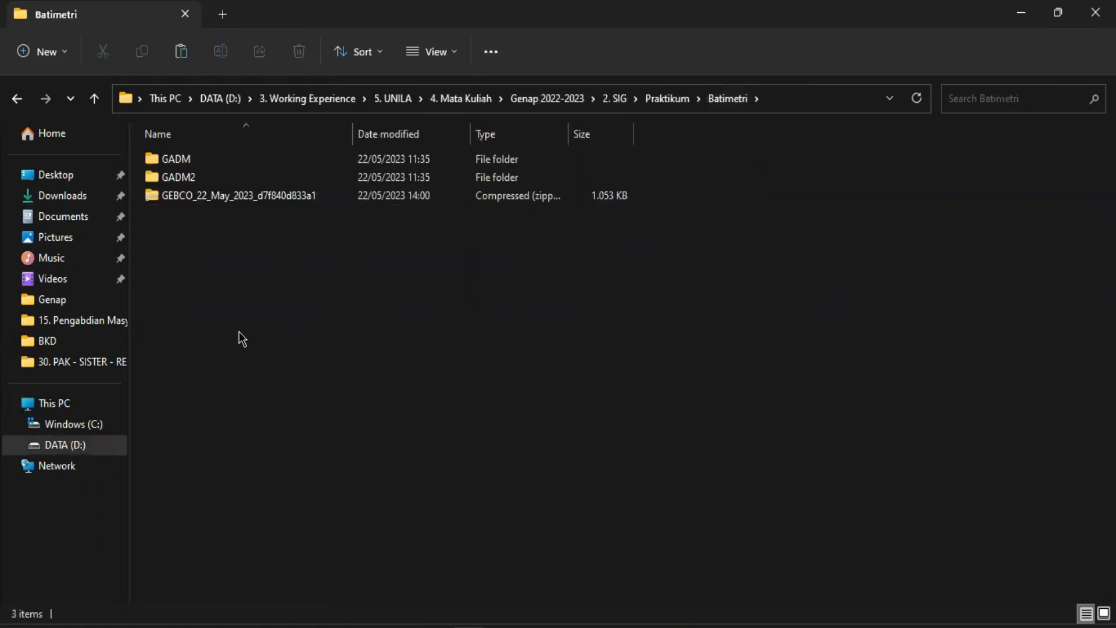
pyautogui.hotkey('ctrl', 'v')
pyautogui.click(522, 258)
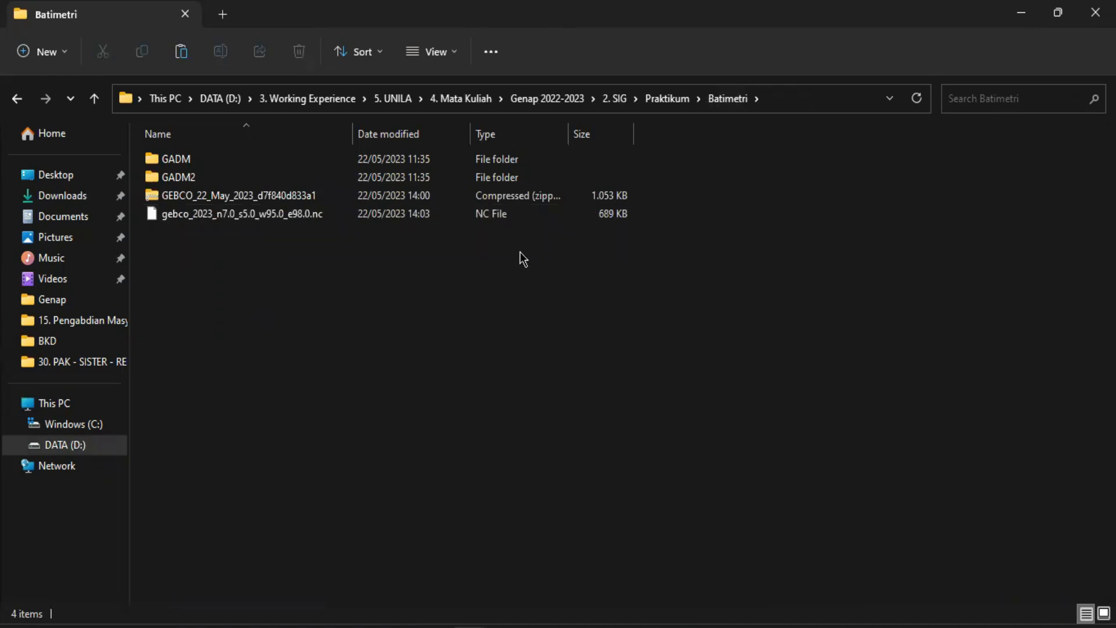
pyautogui.click(176, 216)
pyautogui.click(392, 337)
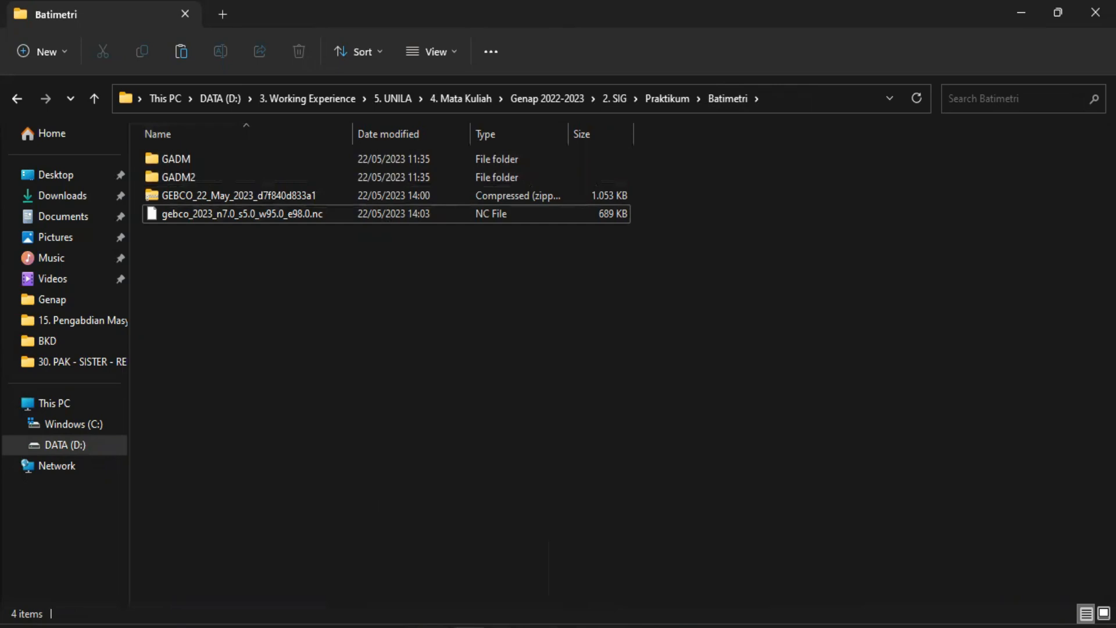
pyautogui.press('super+x')
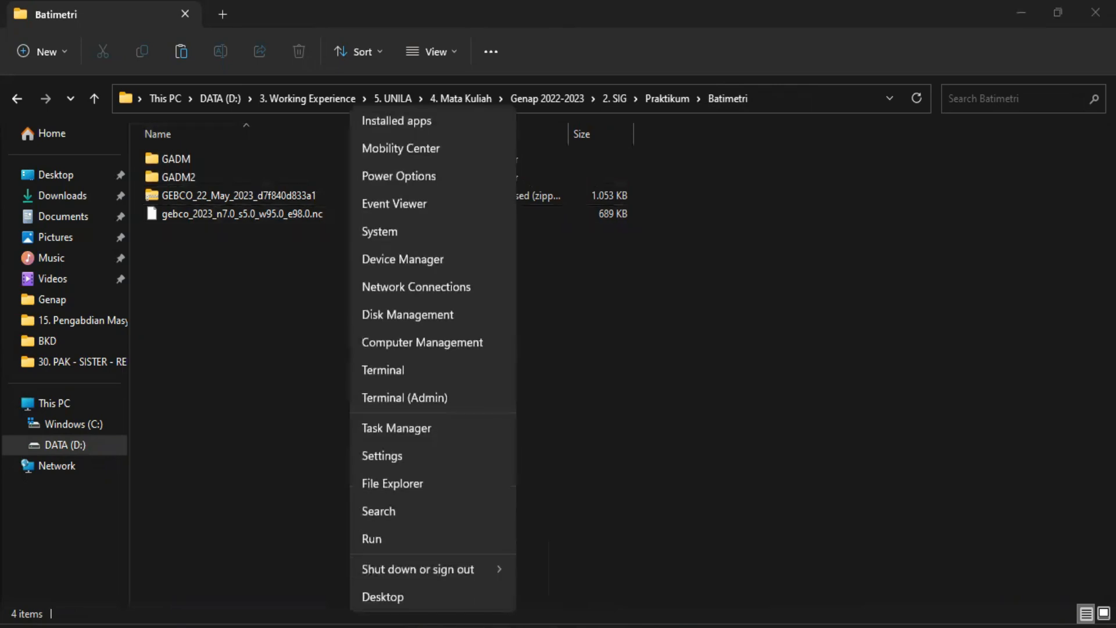
pyautogui.click(707, 548)
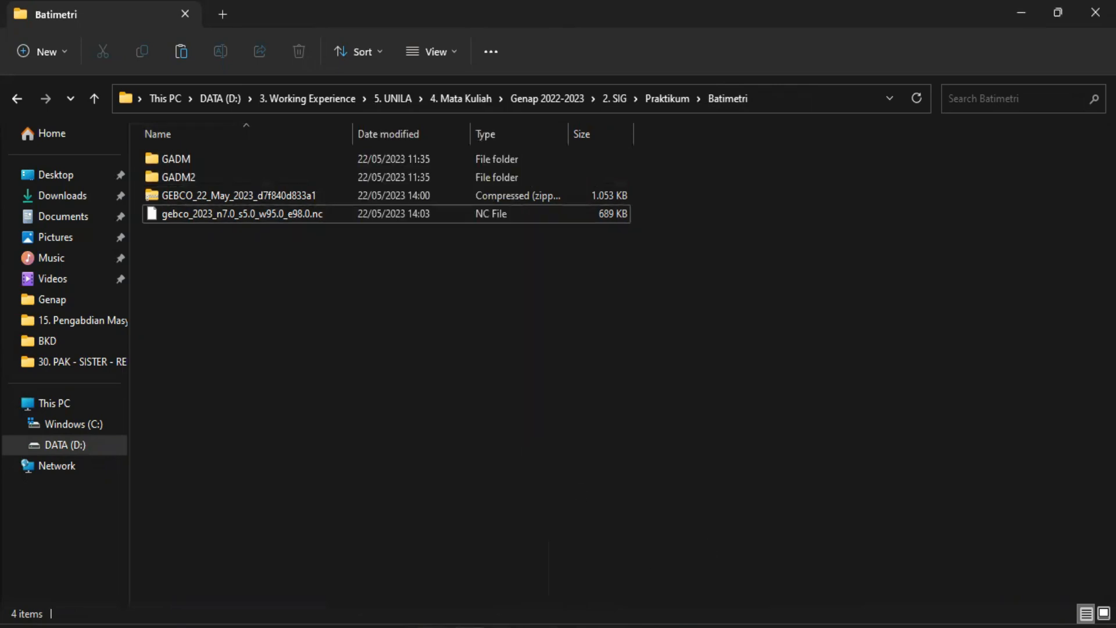
pyautogui.click(445, 627)
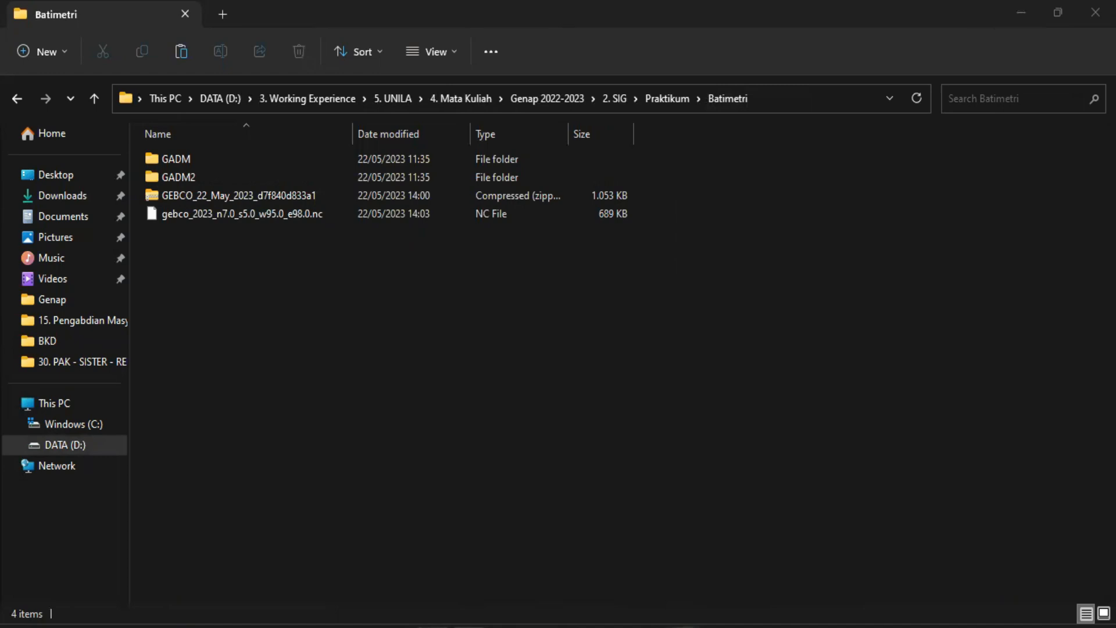
pyautogui.moveTo(684, 625)
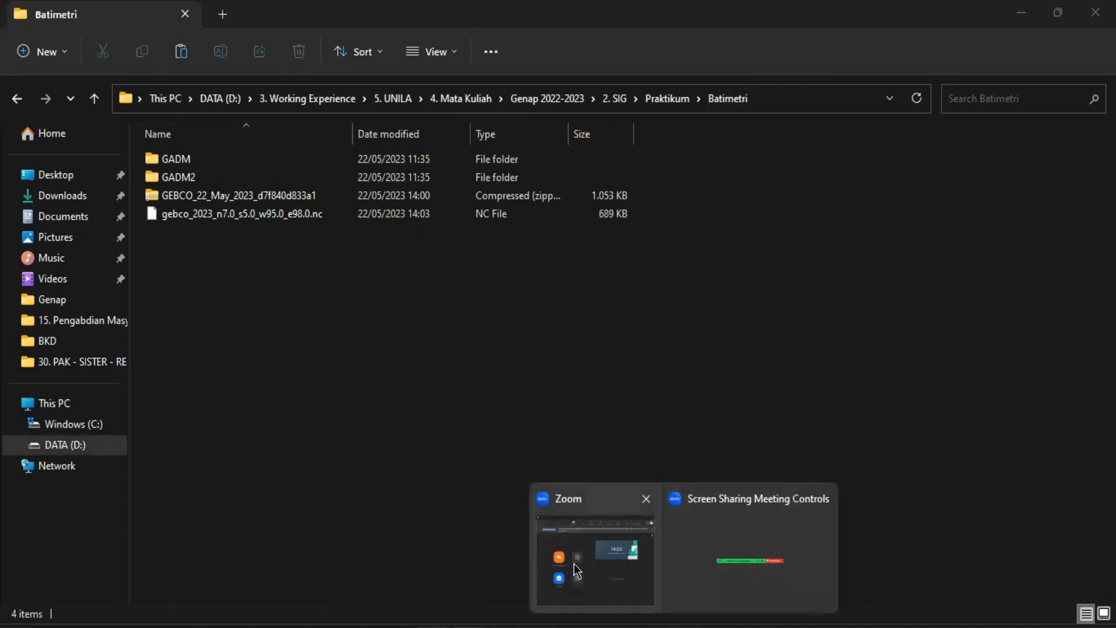
pyautogui.click(603, 559)
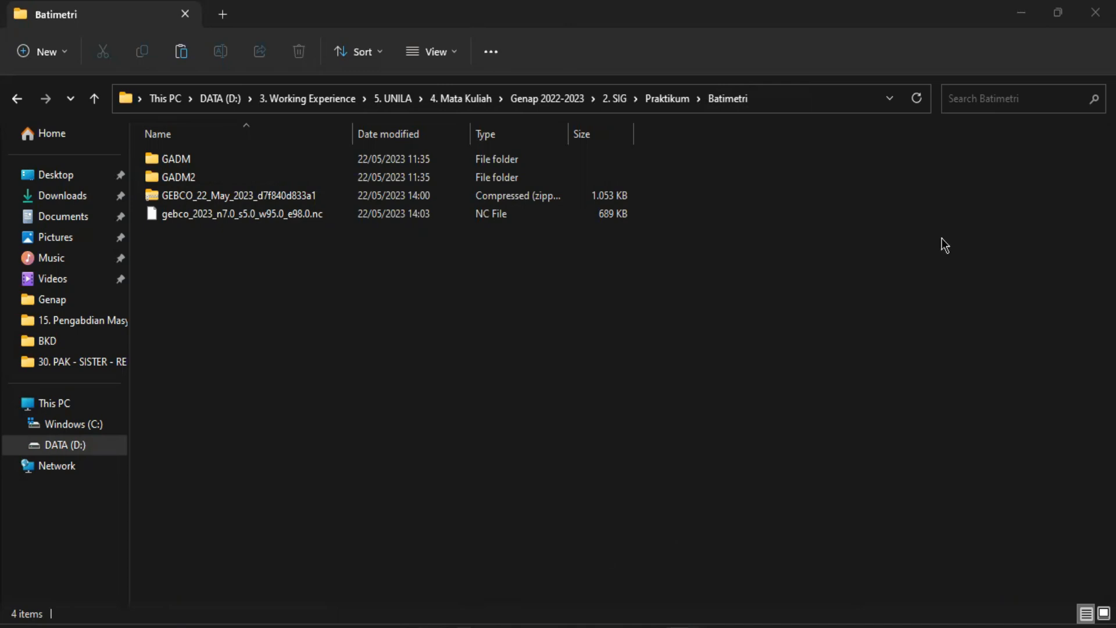
# Launch QGIS Desktop 3.28.4 from the list of installed apps
pyautogui.press('super')
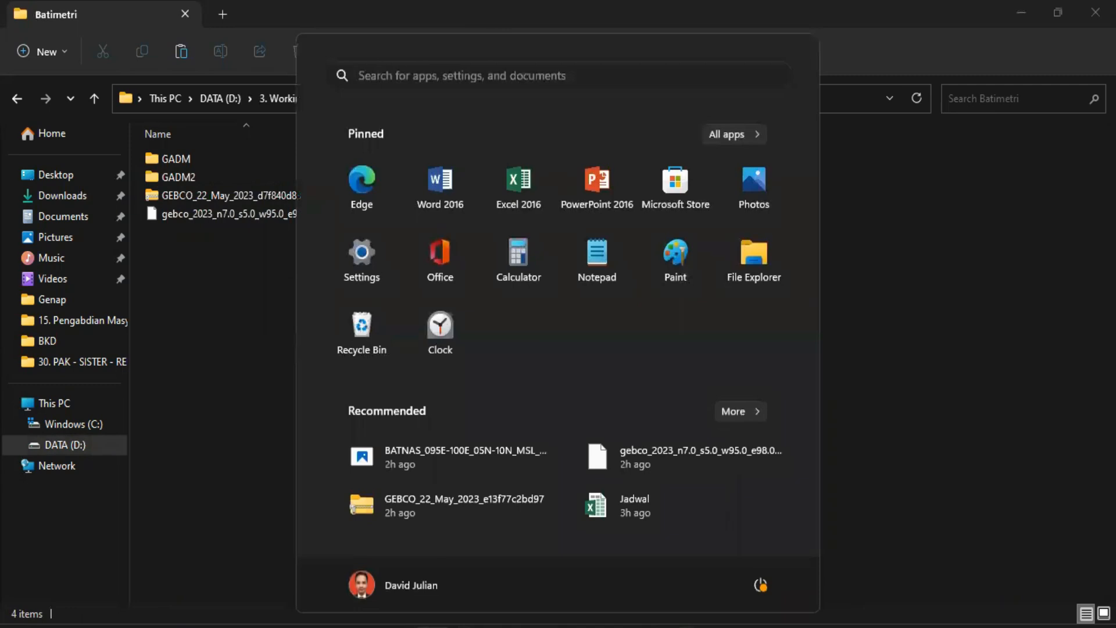
pyautogui.click(757, 139)
pyautogui.scroll(-10, 541, 236)
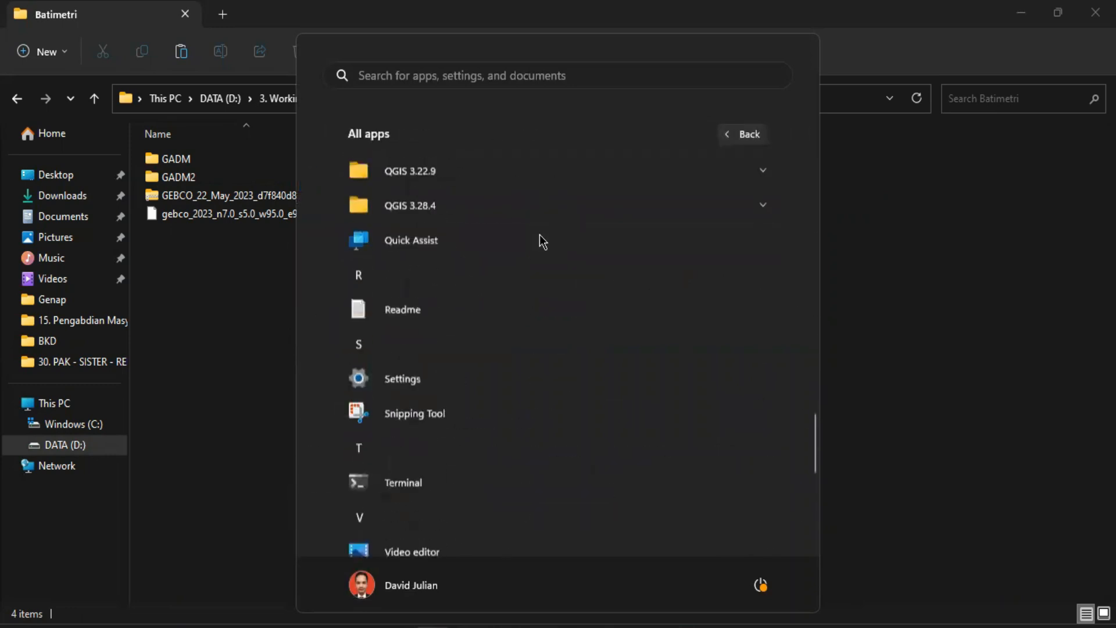
pyautogui.scroll(1, 431, 360)
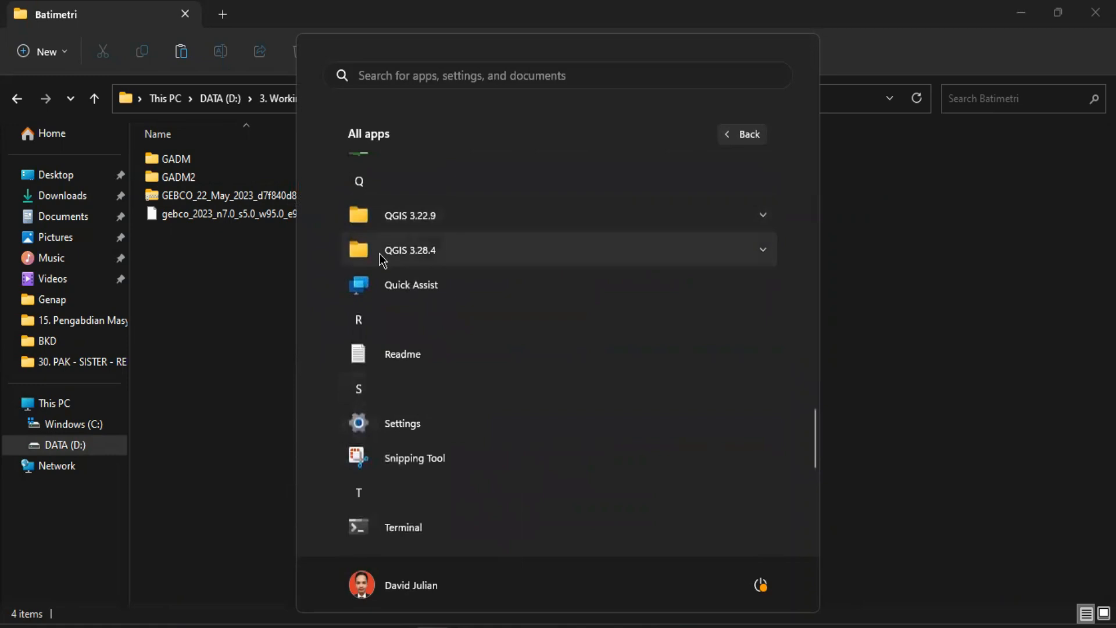
pyautogui.click(765, 252)
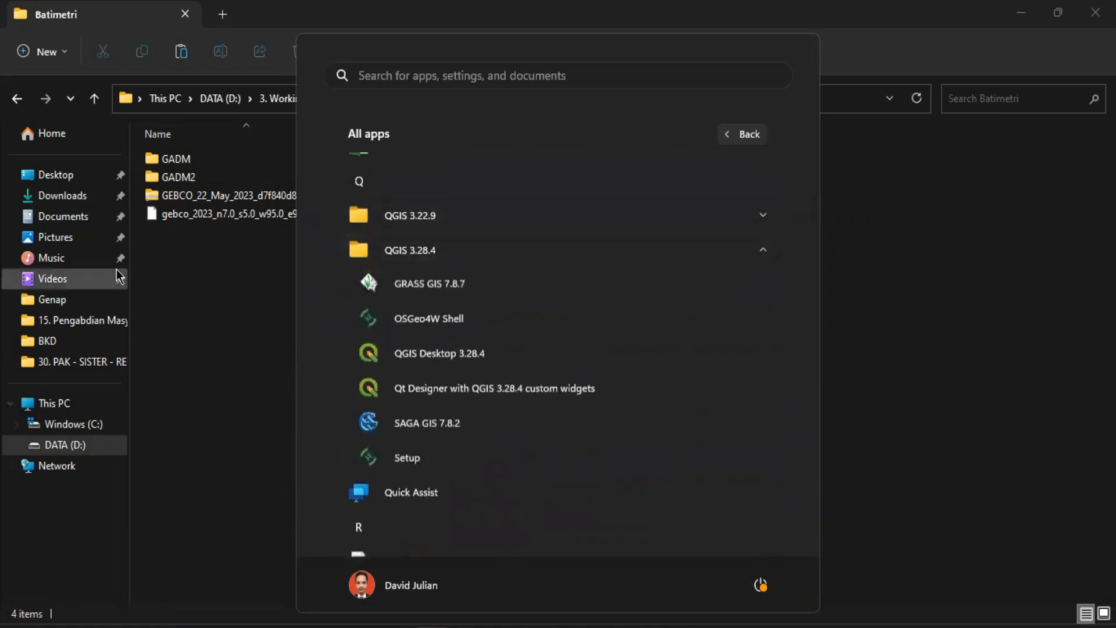
pyautogui.click(446, 356)
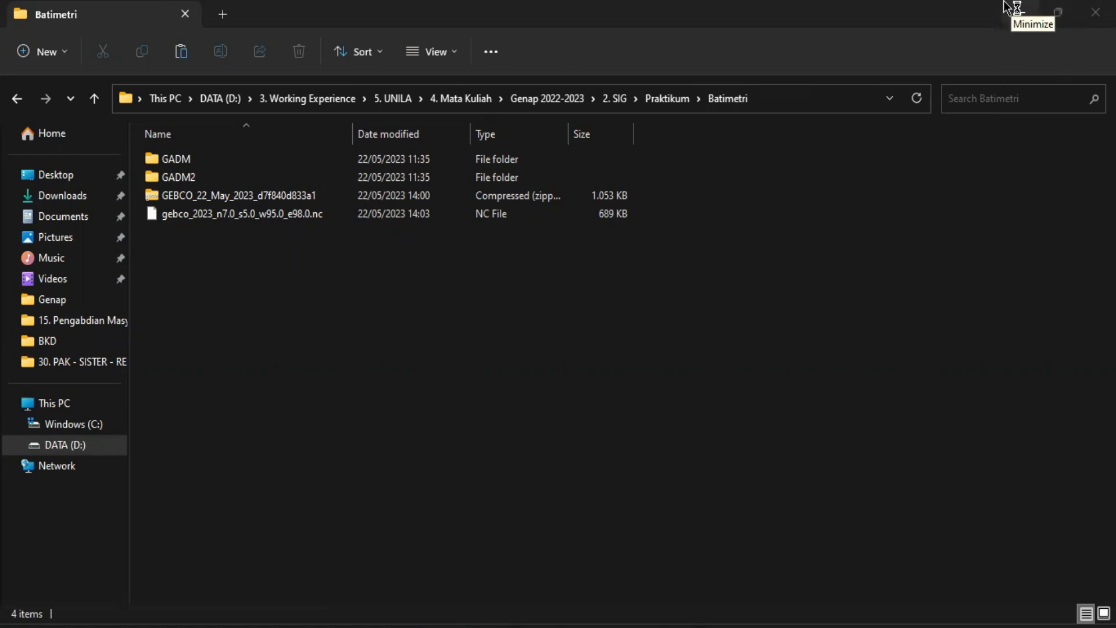
# Minimize the File Explorer window and close the Gmail inbox in Chrome
pyautogui.click(1022, 13)
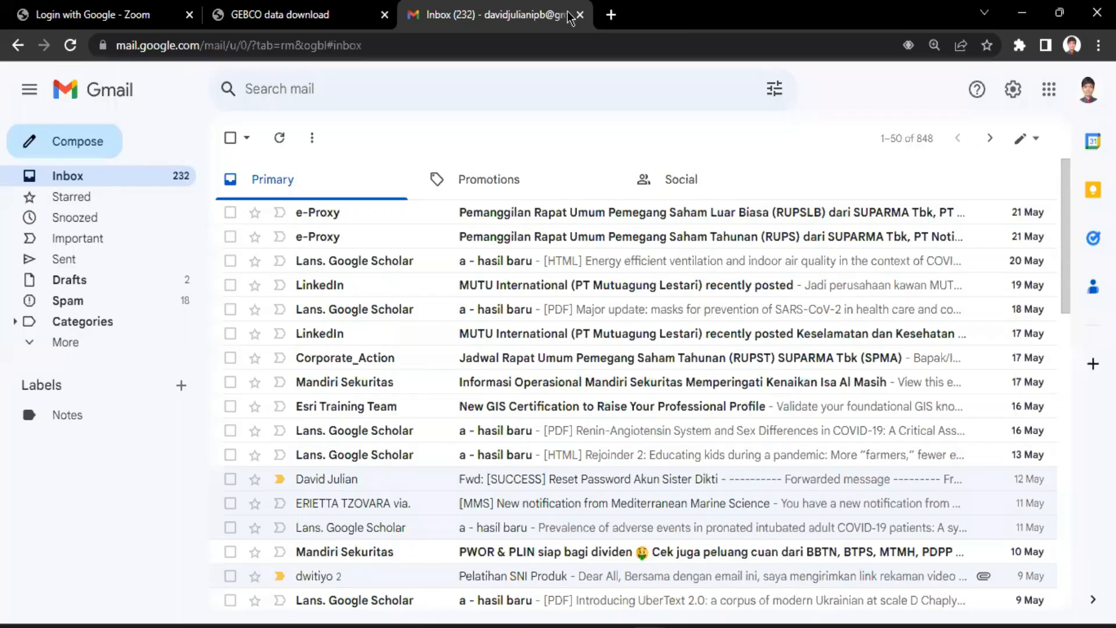
pyautogui.click(563, 13)
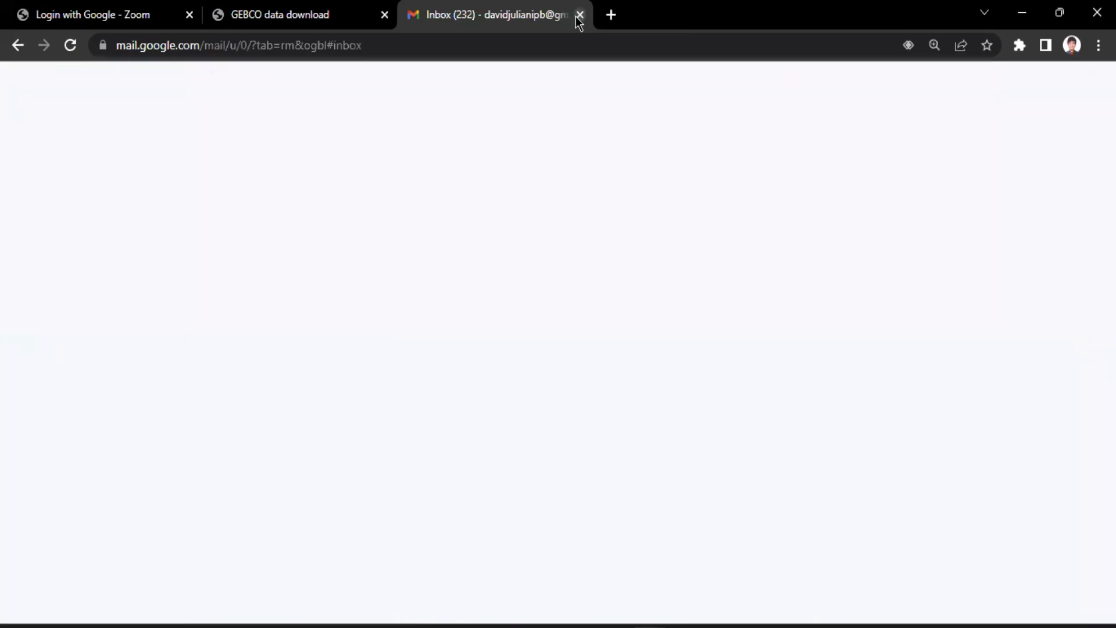
pyautogui.click(580, 15)
pyautogui.click(416, 15)
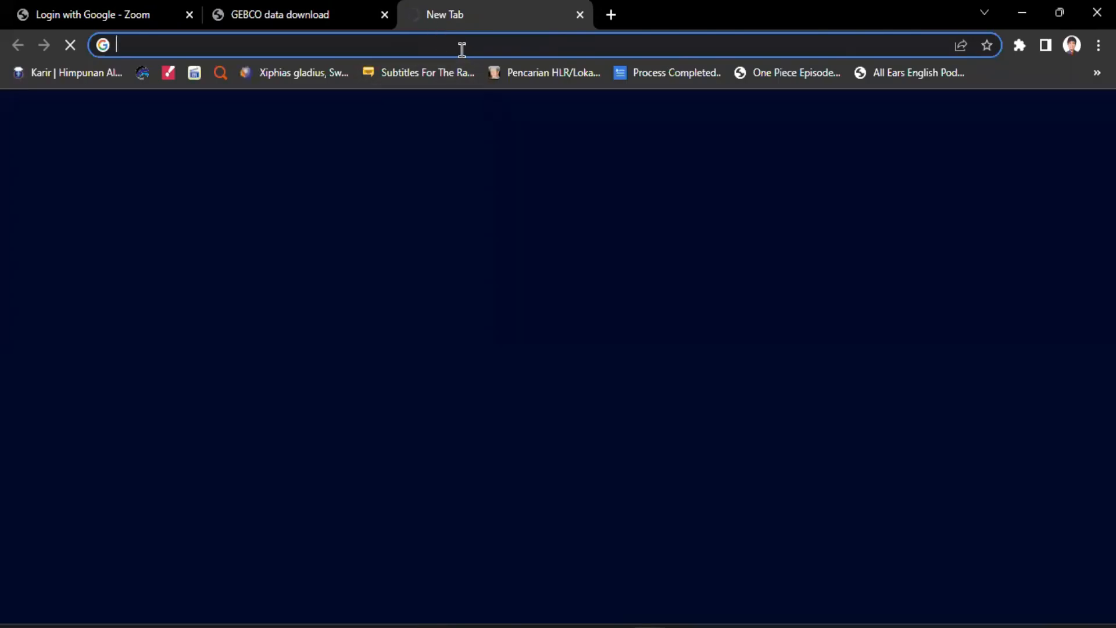
pyautogui.write('batnas')
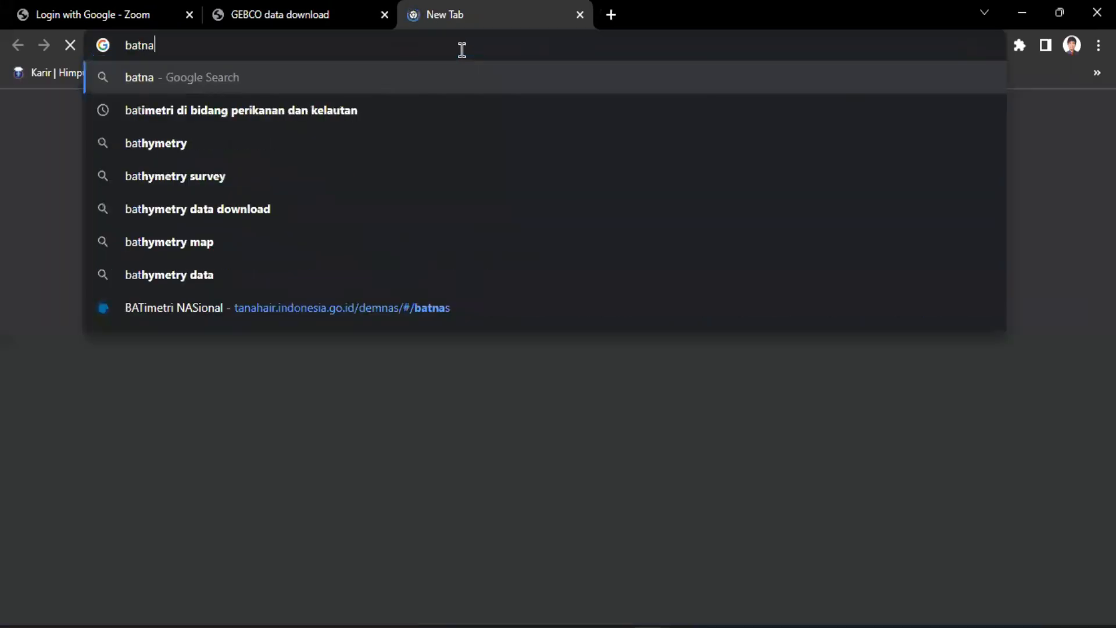
pyautogui.click(580, 15)
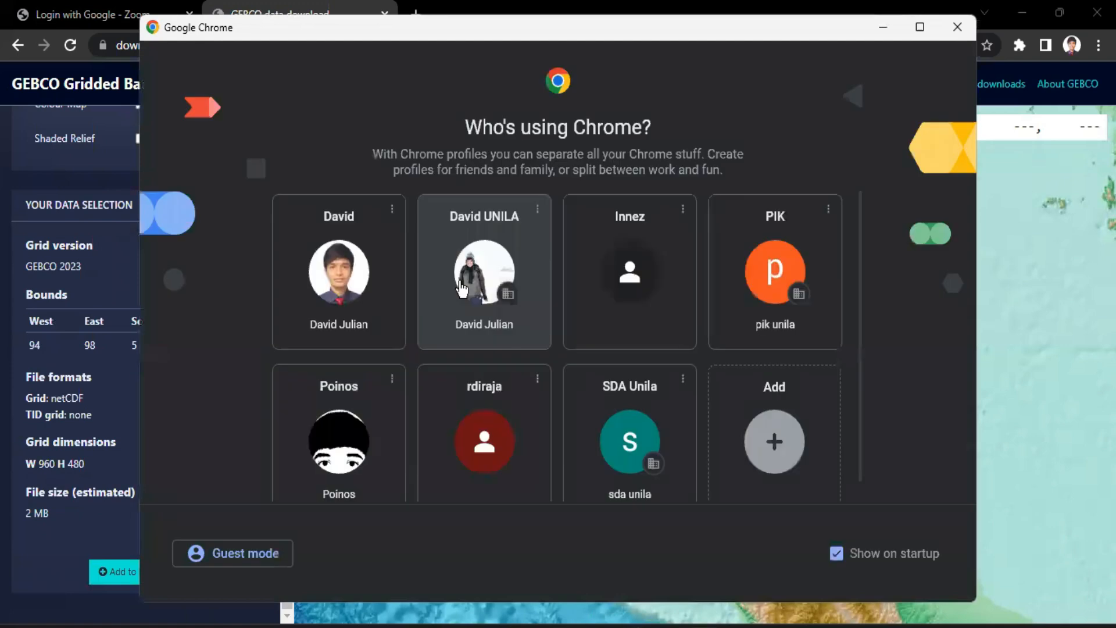
# Open a Chrome window with the UNILA profile and search Google for "batnas"
pyautogui.click(587, 236)
pyautogui.click(262, 40)
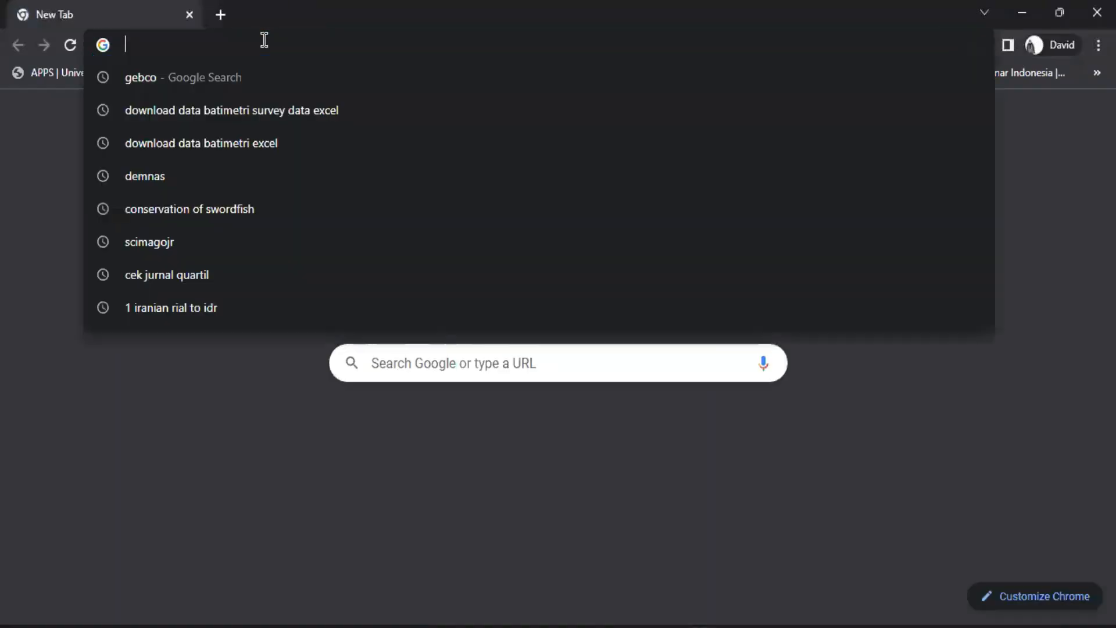
pyautogui.write('batnas')
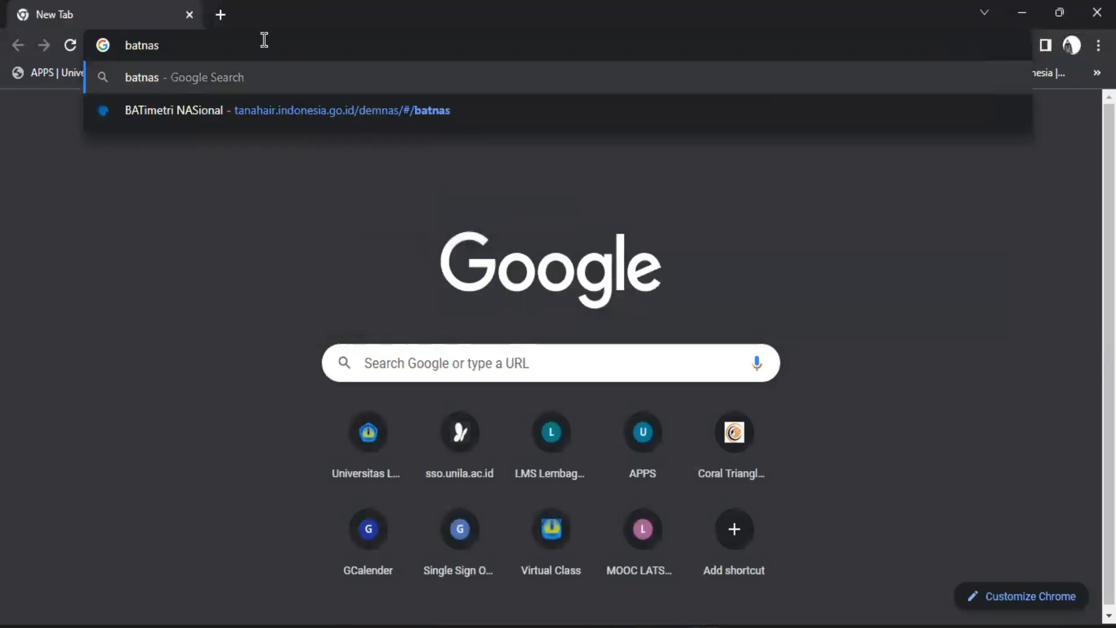
pyautogui.click(208, 83)
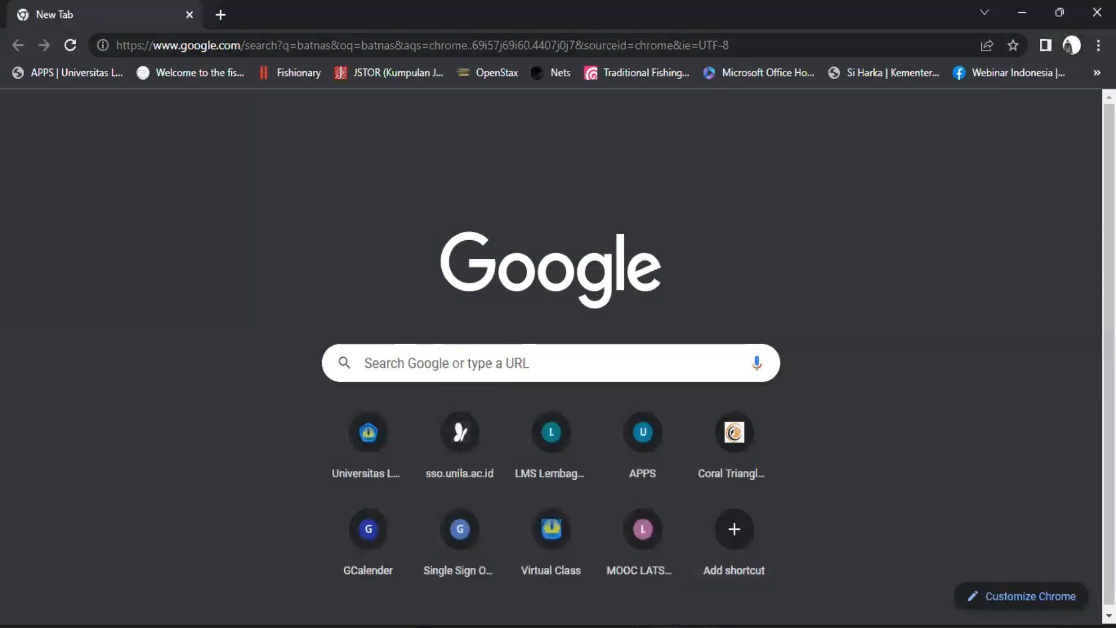
pyautogui.moveTo(665, 626)
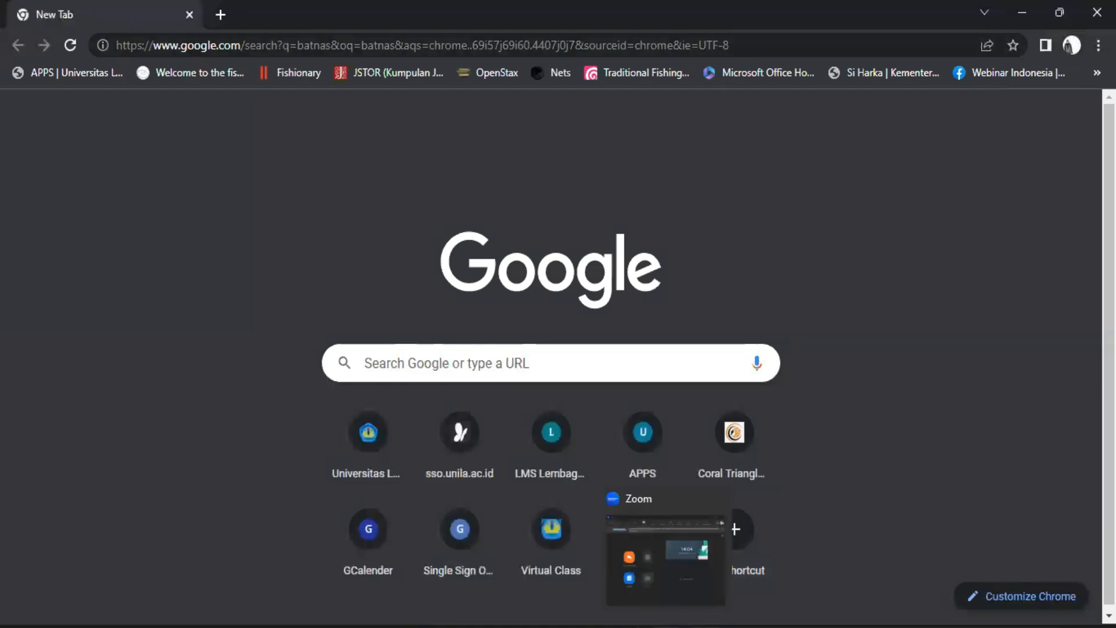
pyautogui.moveTo(629, 626)
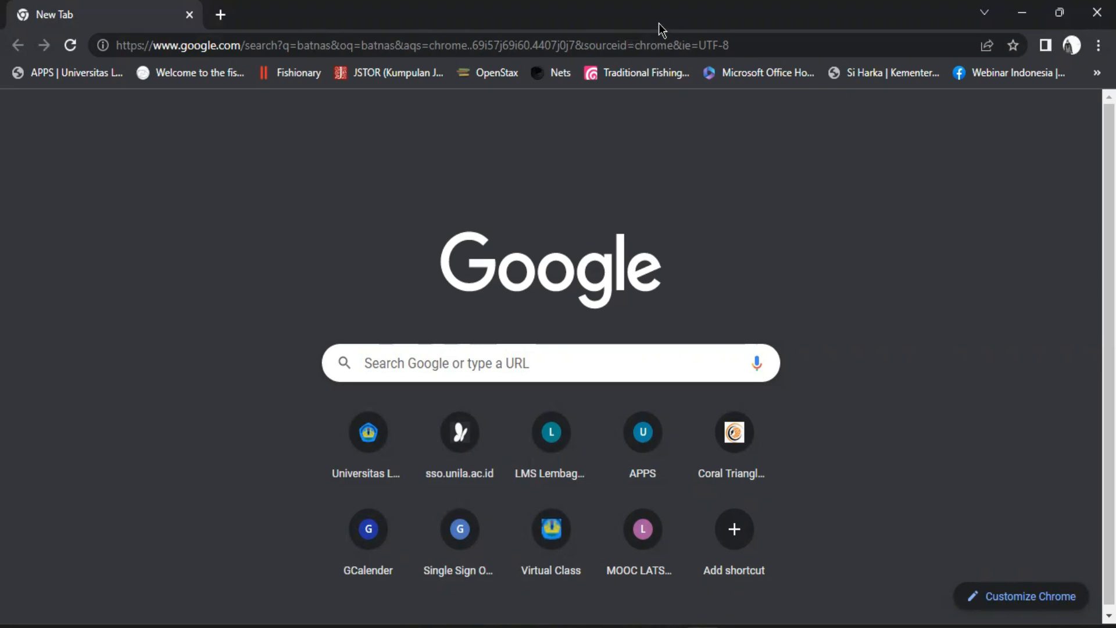
pyautogui.click(663, 45)
pyautogui.press('Escape')
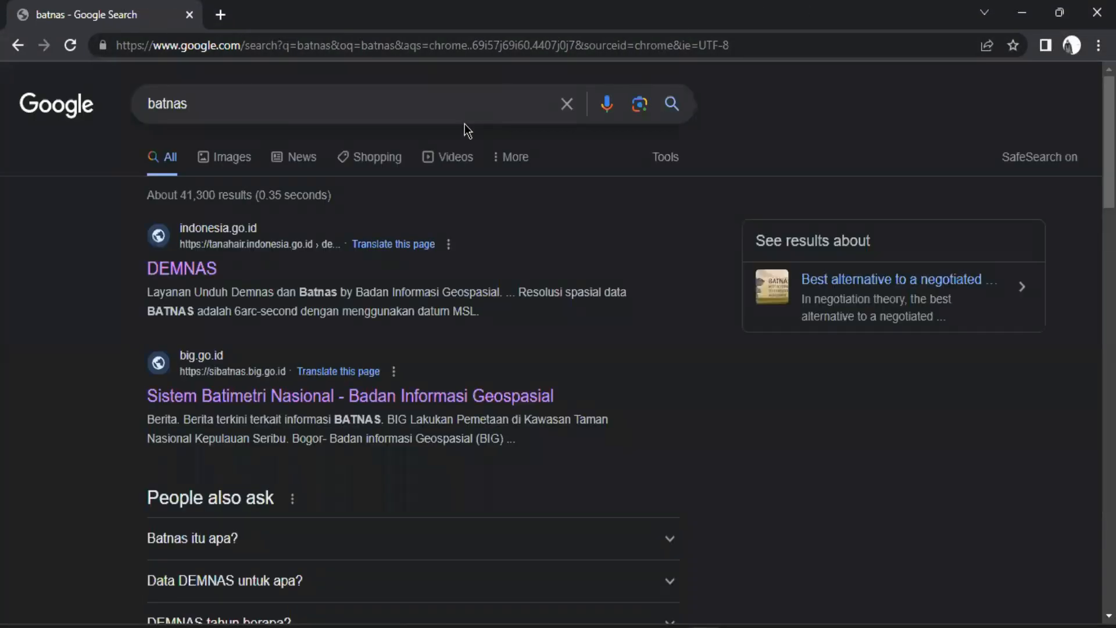
# Open the Sistem Batimetri Nasional site from the batnas search results
pyautogui.scroll(-1, 163, 332)
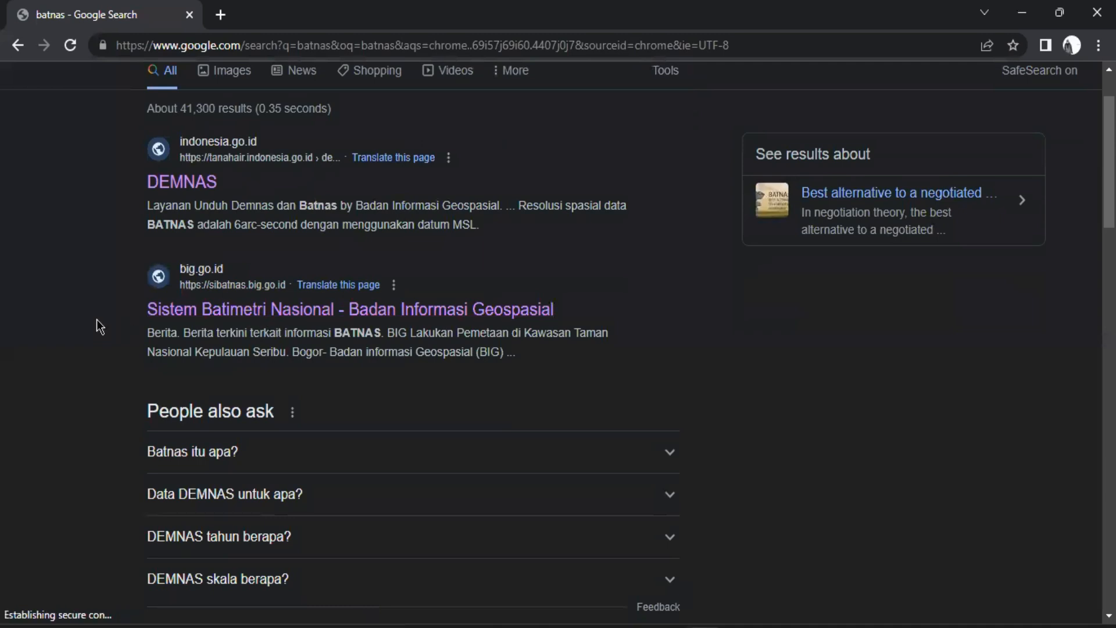
pyautogui.scroll(1, 98, 321)
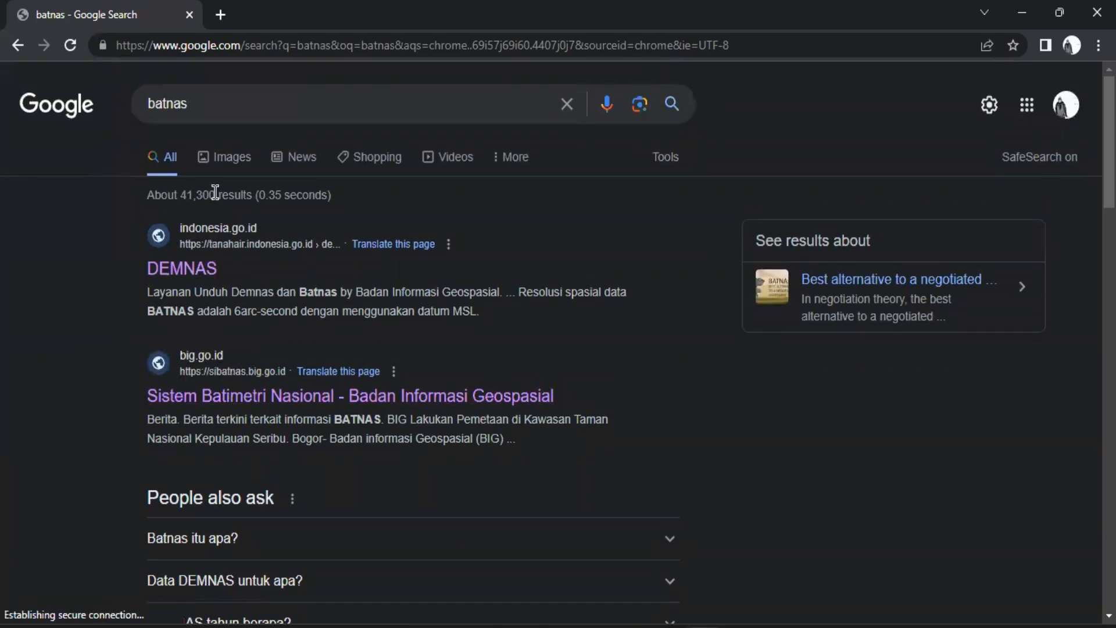
pyautogui.click(217, 397)
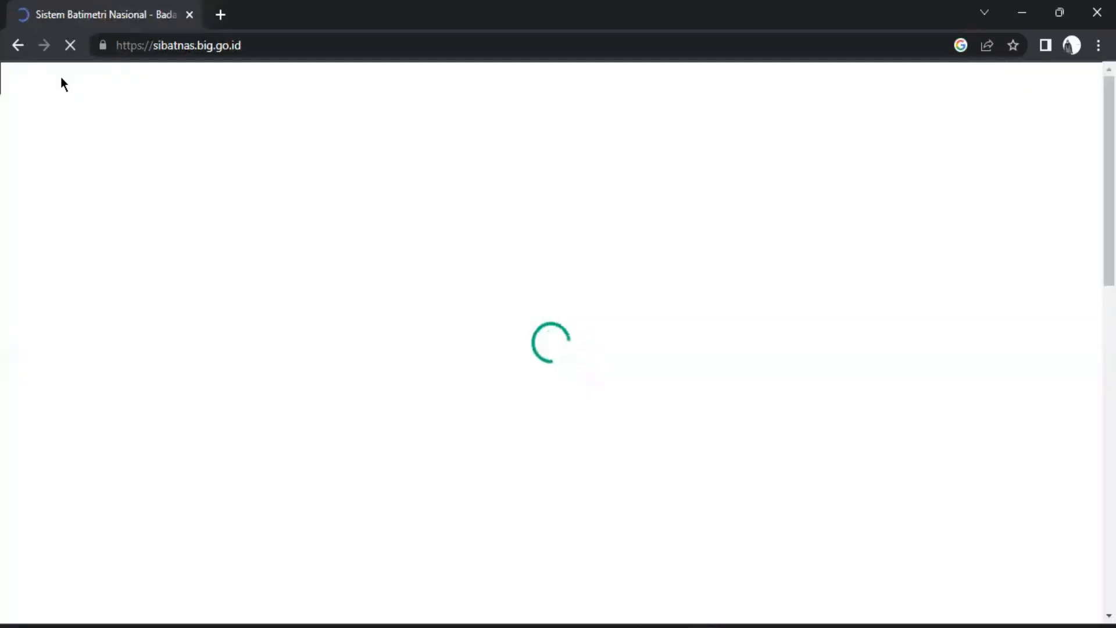
# Examine the SIBATNAS home page, including its bathymetry data cards, partner agencies and login option
pyautogui.scroll(-1, 477, 240)
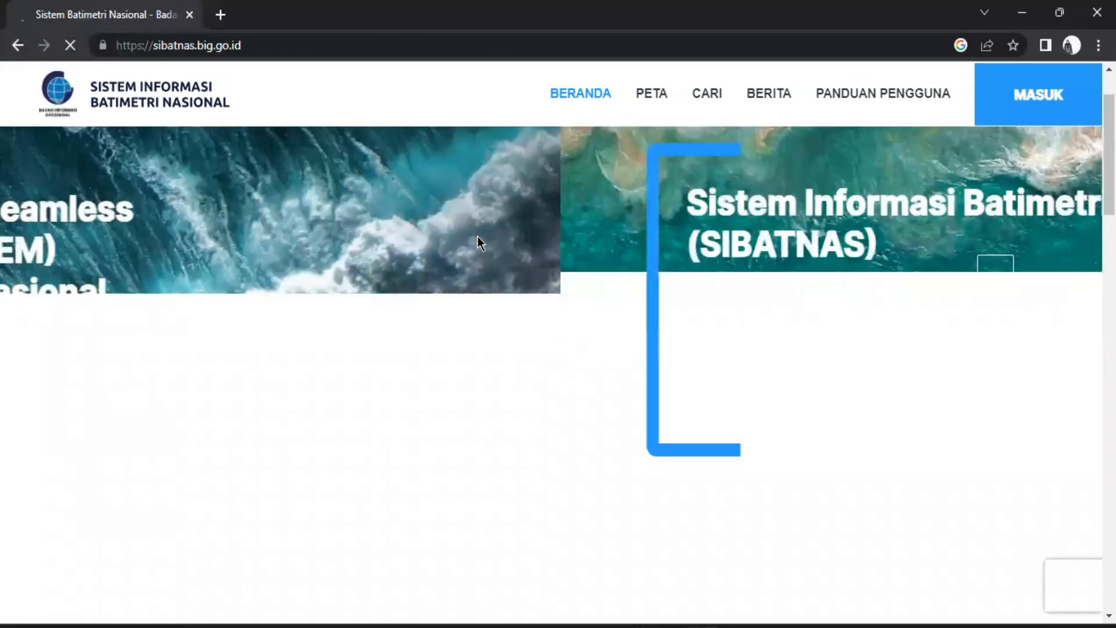
pyautogui.scroll(-10, 433, 345)
pyautogui.scroll(4, 433, 346)
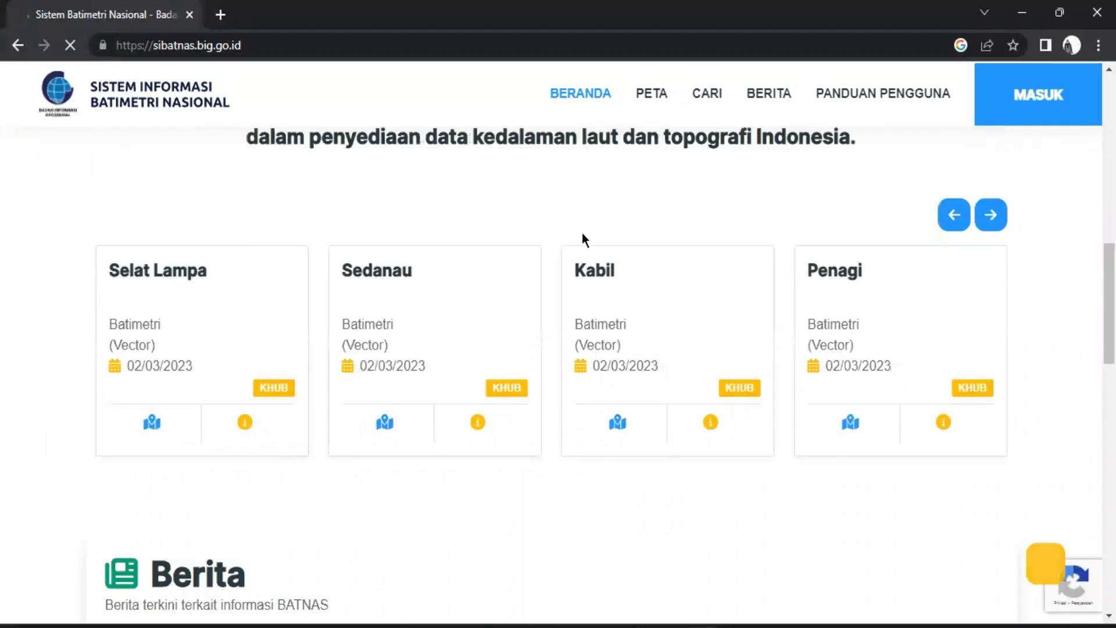
pyautogui.scroll(5, 314, 212)
pyautogui.scroll(6, 458, 215)
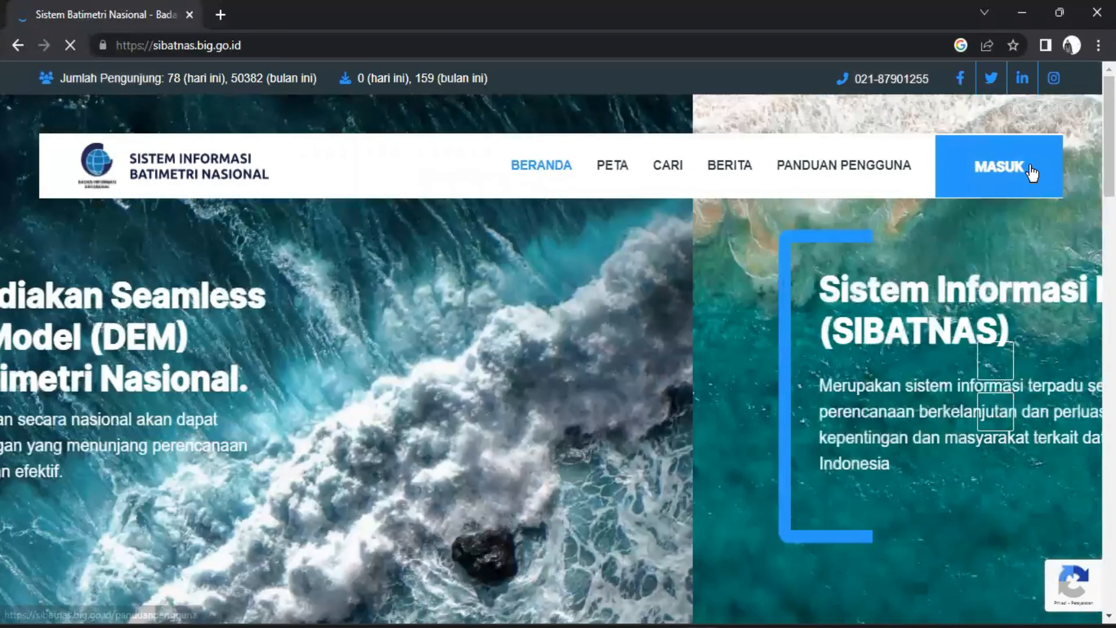
pyautogui.scroll(-1, 902, 151)
pyautogui.scroll(-20, 900, 145)
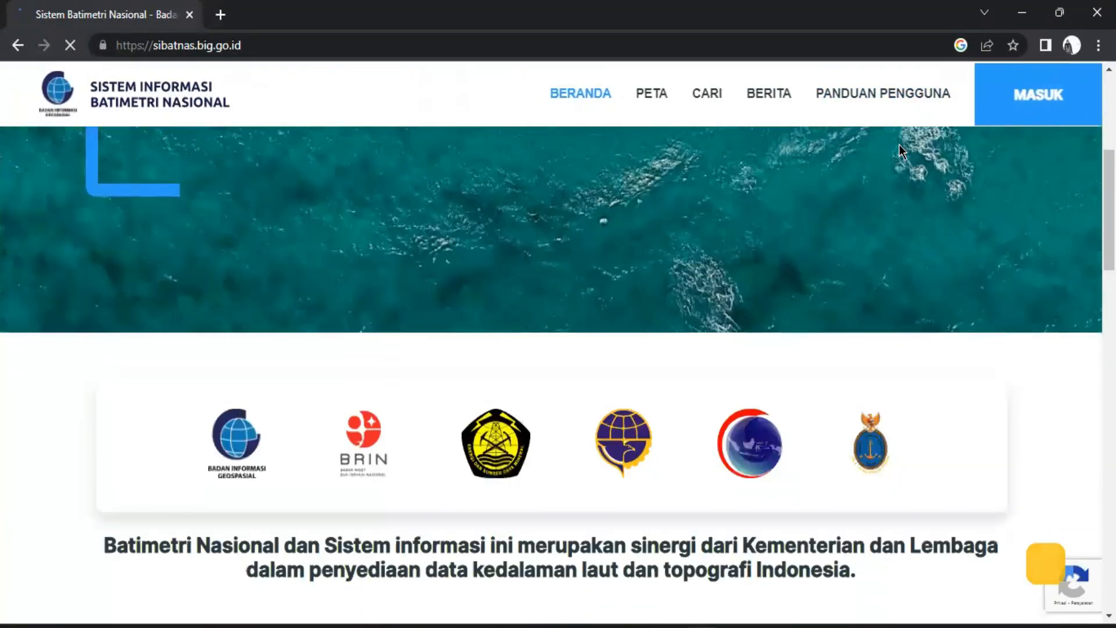
pyautogui.scroll(20, 891, 142)
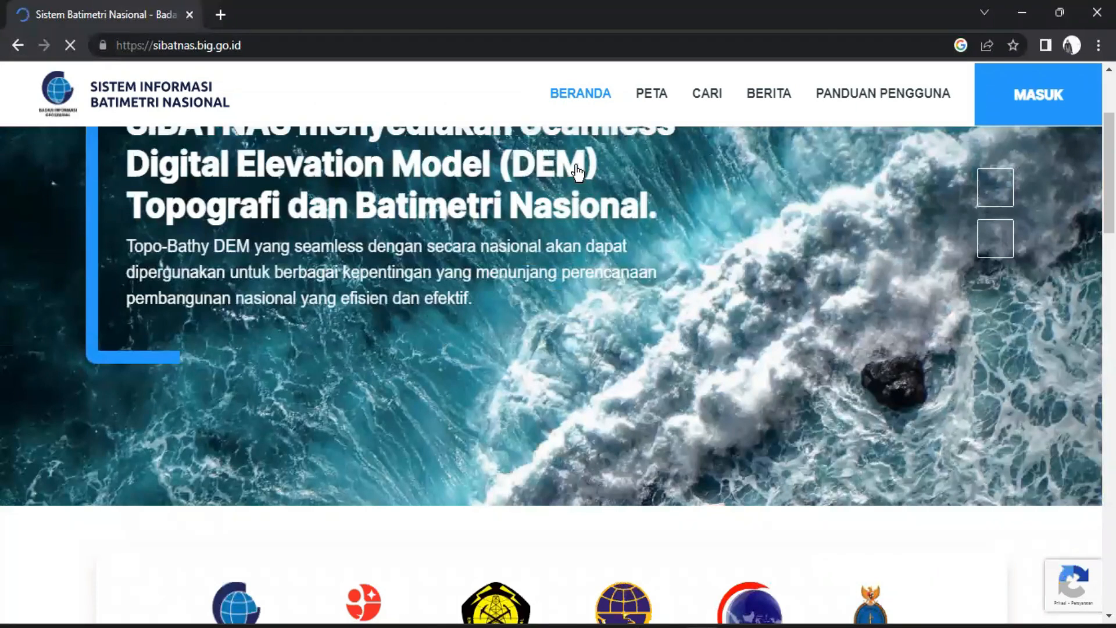
# Return to the search results, open the DEMNAS site and highlight its web address
pyautogui.hotkey('alt', 'Left')
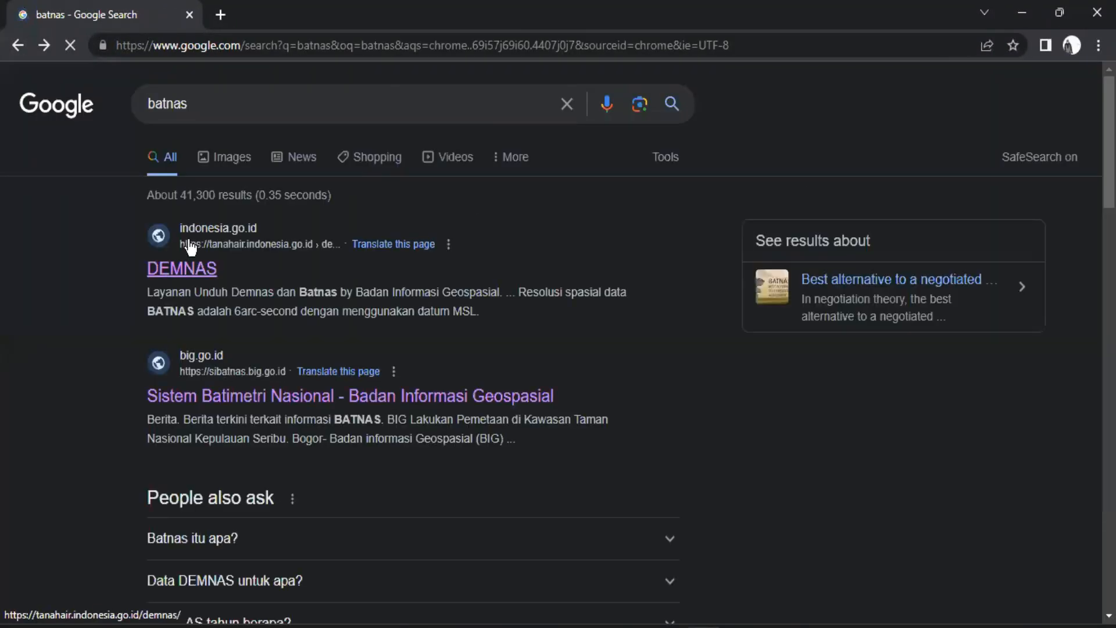
pyautogui.click(177, 269)
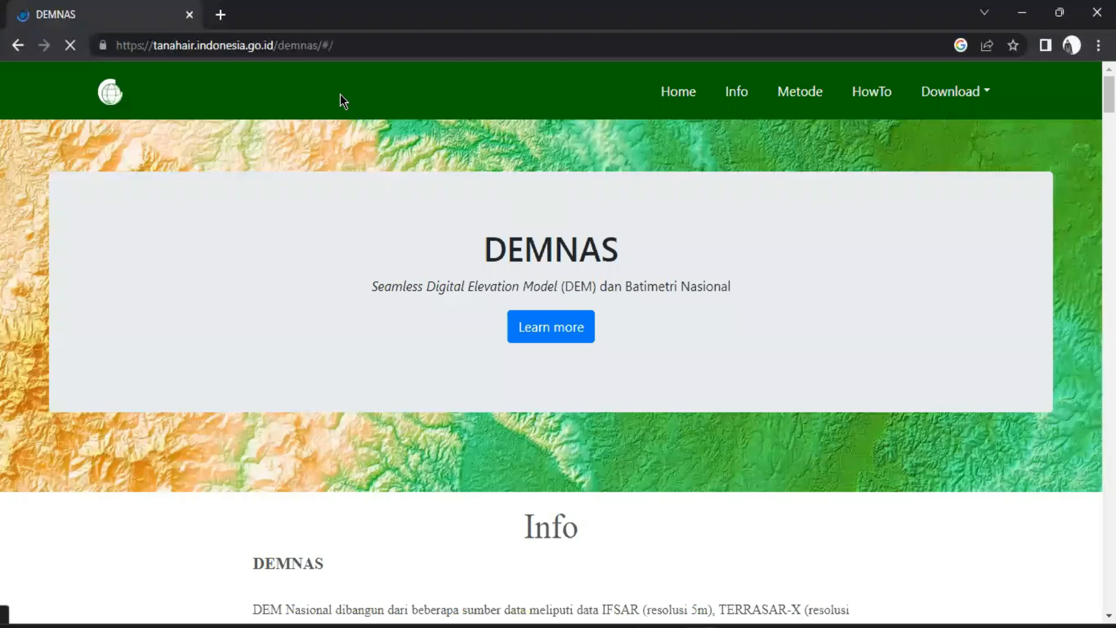
pyautogui.moveTo(157, 46); pyautogui.dragTo(361, 48)
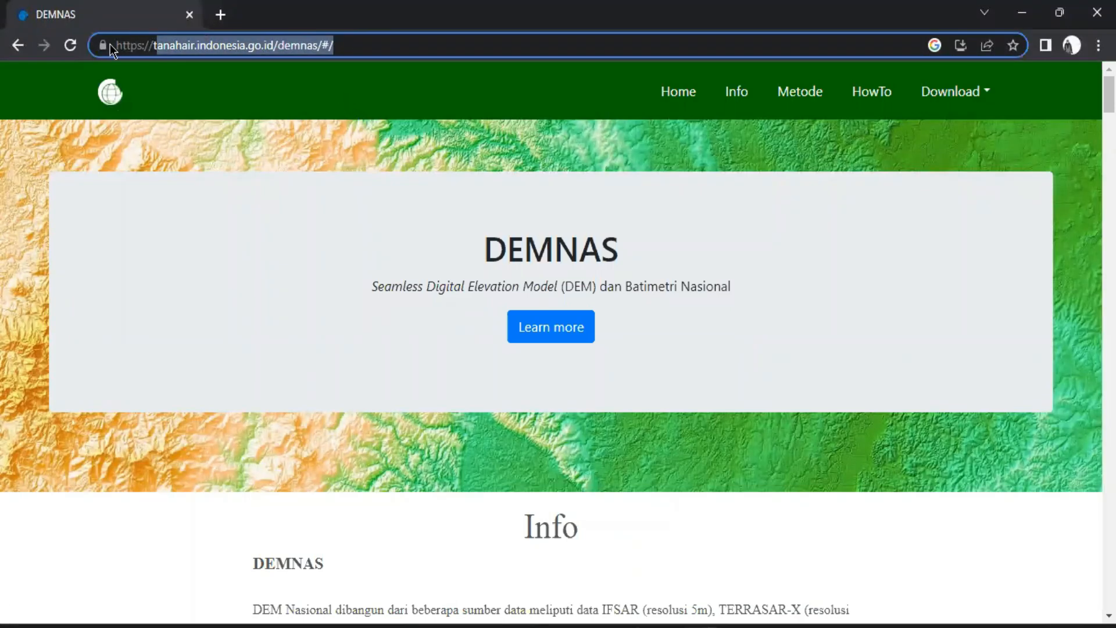
pyautogui.moveTo(120, 45); pyautogui.dragTo(393, 45)
pyautogui.click(393, 45)
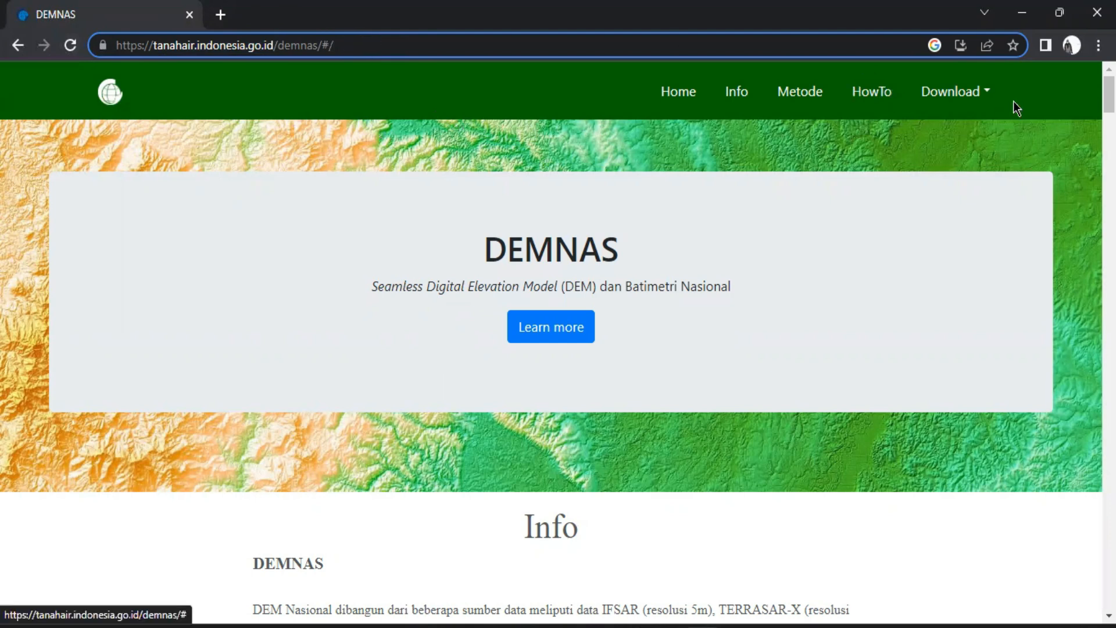
# Open the BATNAS download page from the DEMNAS site, go back to the home page and open BATNAS again
pyautogui.click(984, 99)
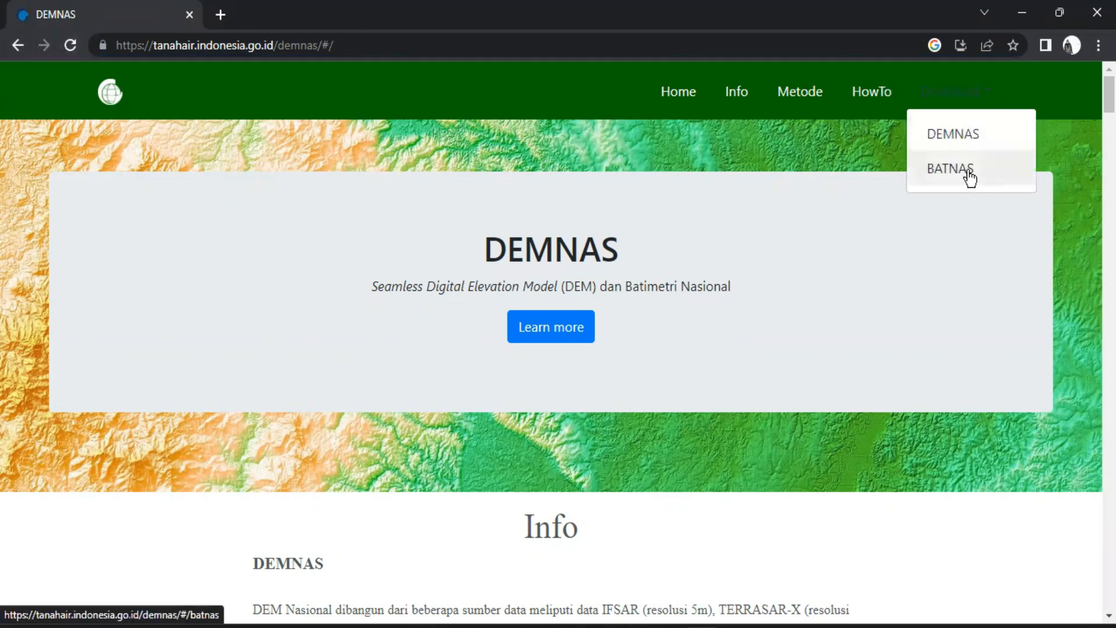
pyautogui.click(930, 171)
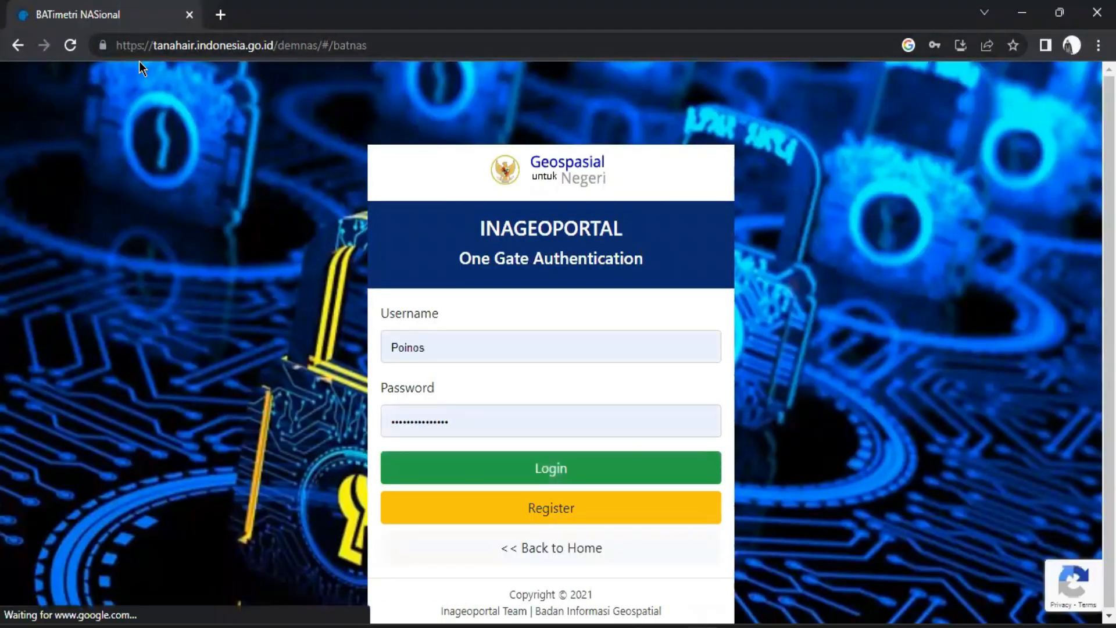
pyautogui.click(18, 46)
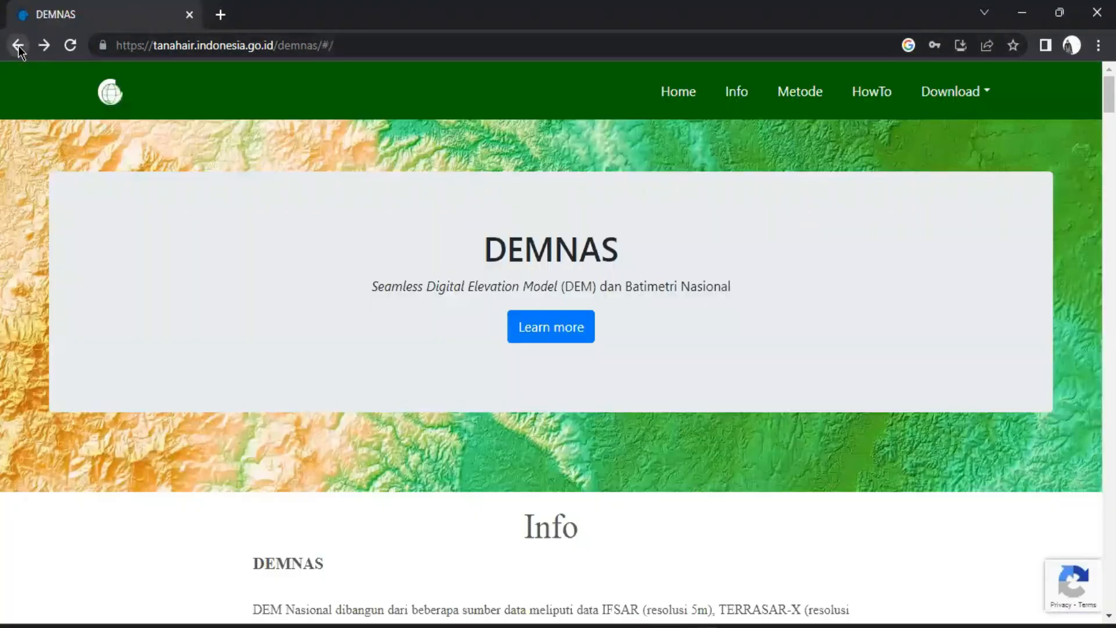
pyautogui.click(954, 93)
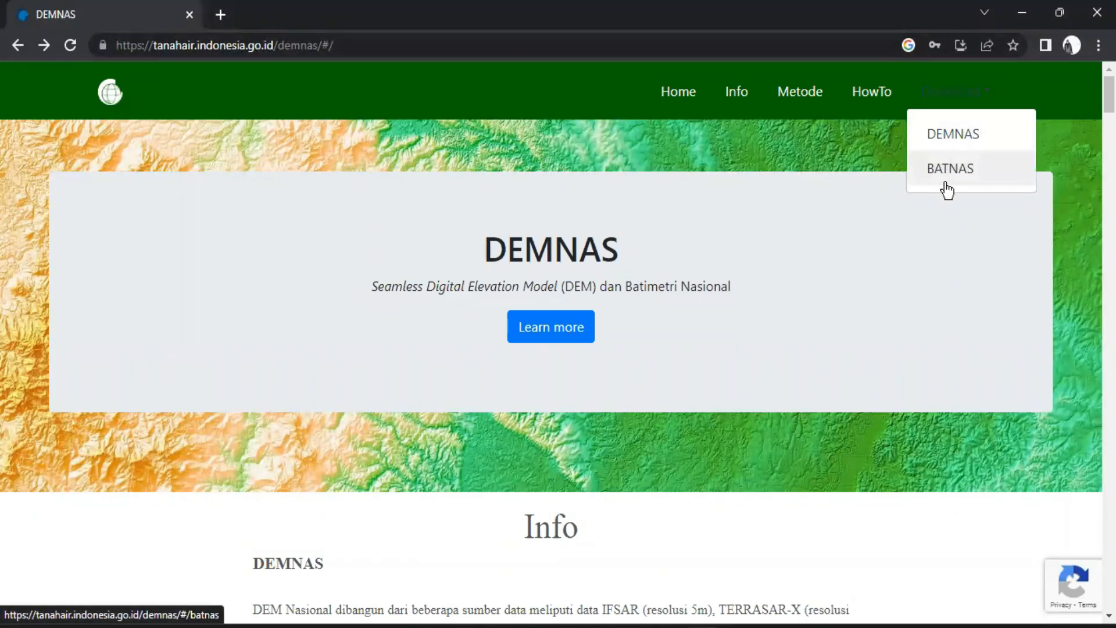
pyautogui.click(988, 97)
pyautogui.click(988, 96)
pyautogui.click(952, 170)
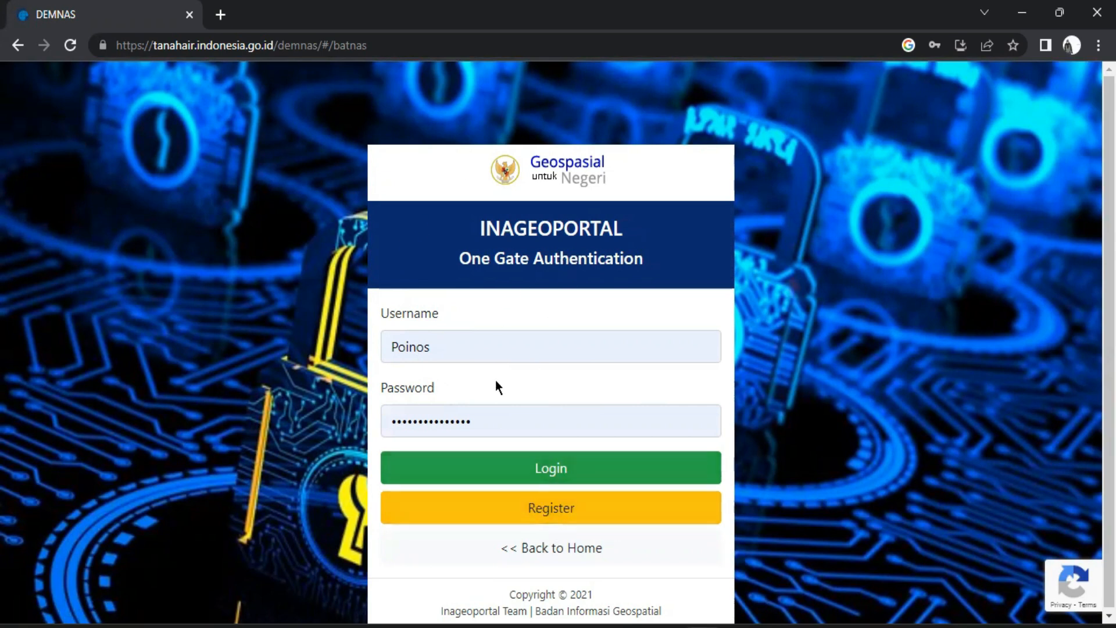
# Try twice to log in to Inageoportal with the saved username and password, and dismiss the error
pyautogui.click(530, 469)
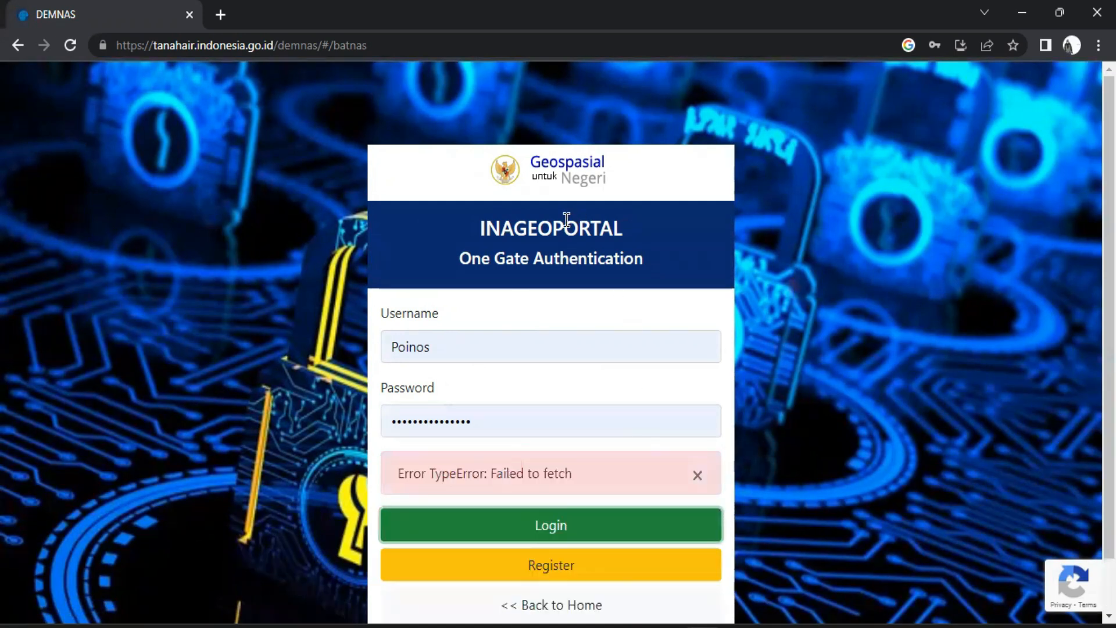
pyautogui.click(554, 532)
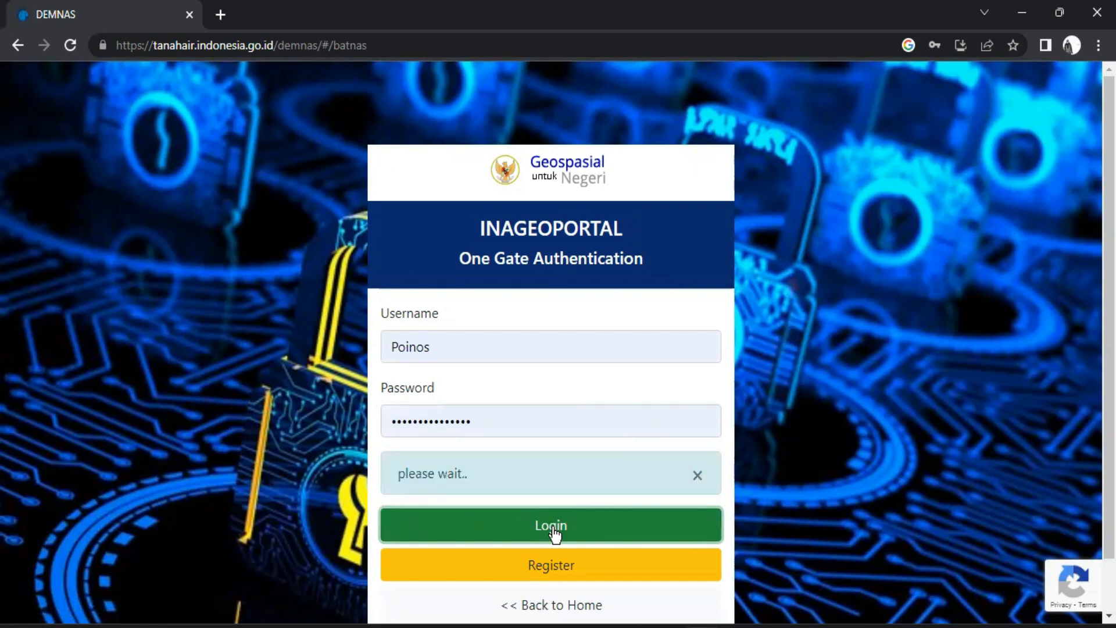
pyautogui.click(501, 353)
pyautogui.click(557, 522)
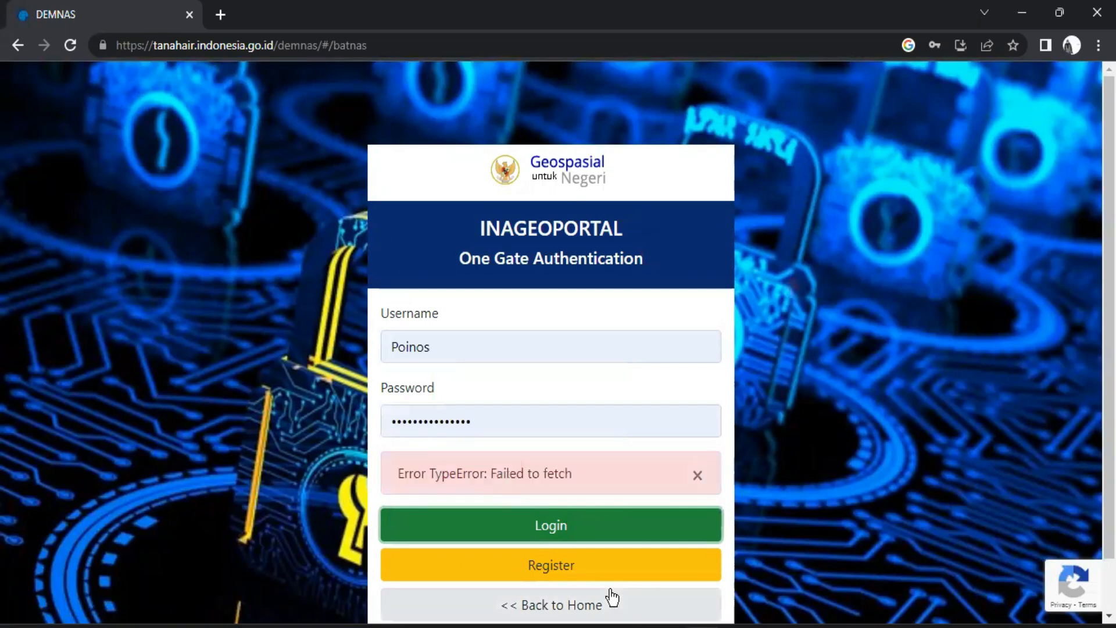
pyautogui.click(698, 475)
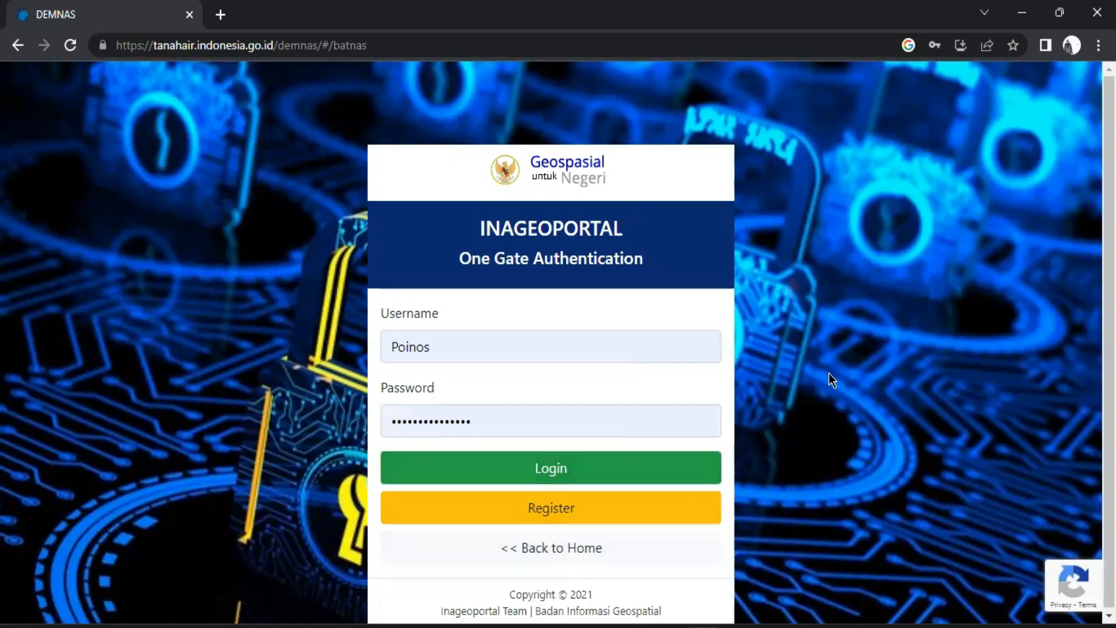
# Reload the BATNAS login page from its existing web address
pyautogui.click(501, 425)
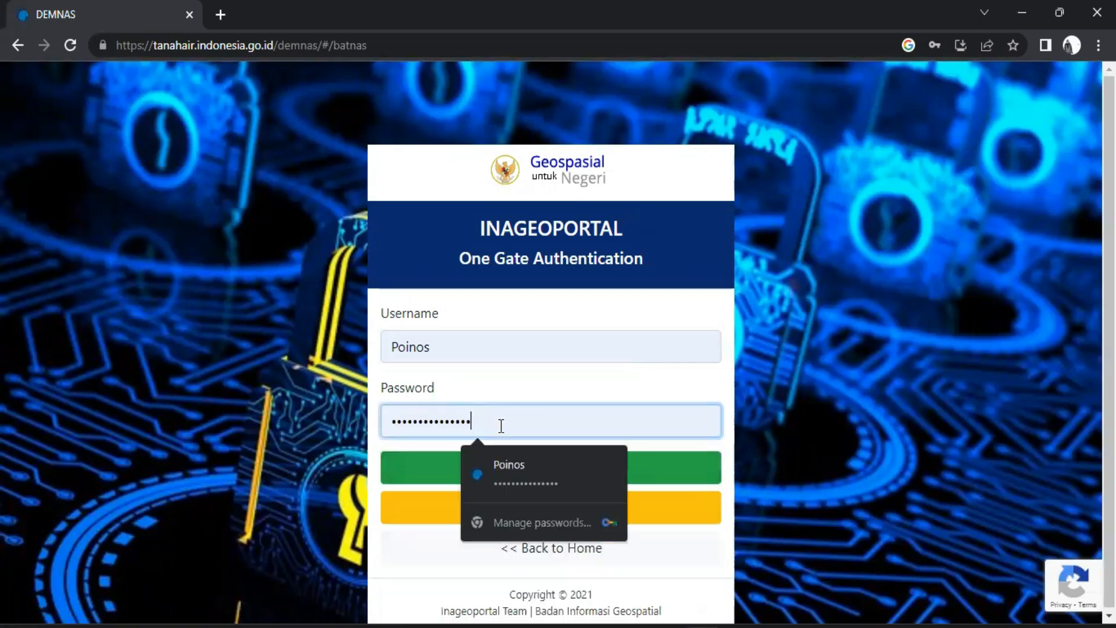
pyautogui.click(346, 45)
pyautogui.press('Return')
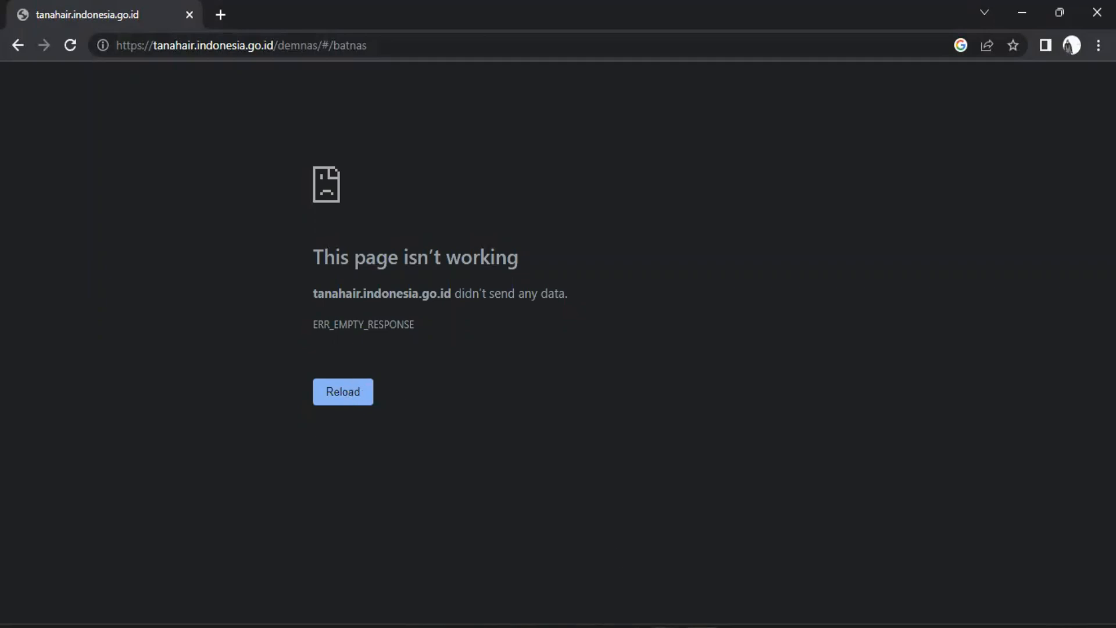
pyautogui.moveTo(666, 627)
pyautogui.hotkey('alt', 'Tab')
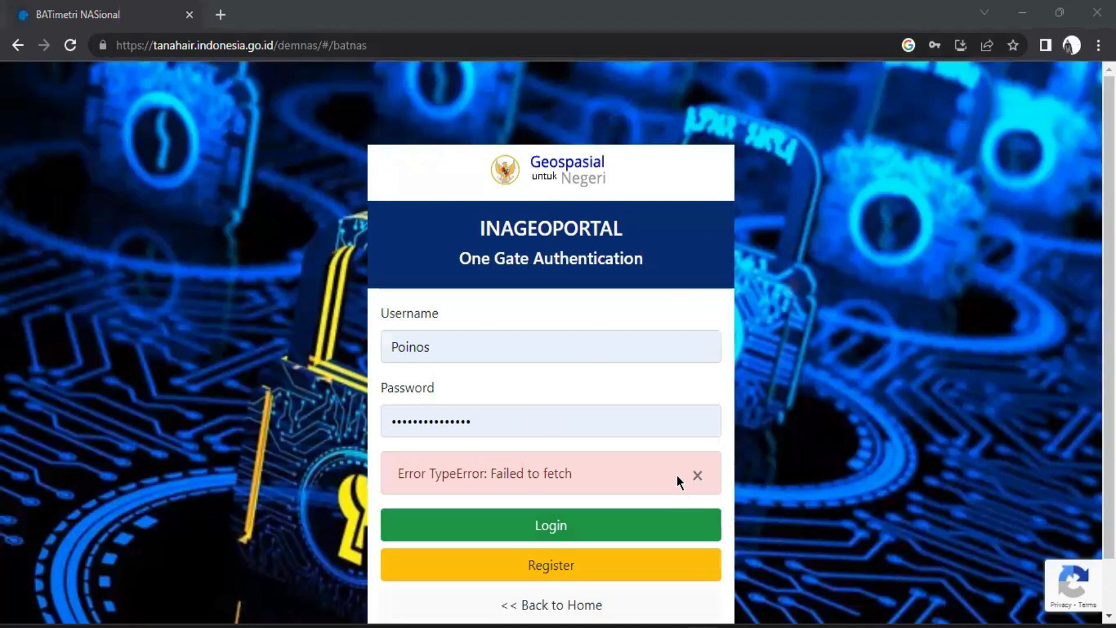
# Retry the Inageoportal login for BATNAS with the prefilled credentials, dismissing the error after each attempt
pyautogui.click(696, 476)
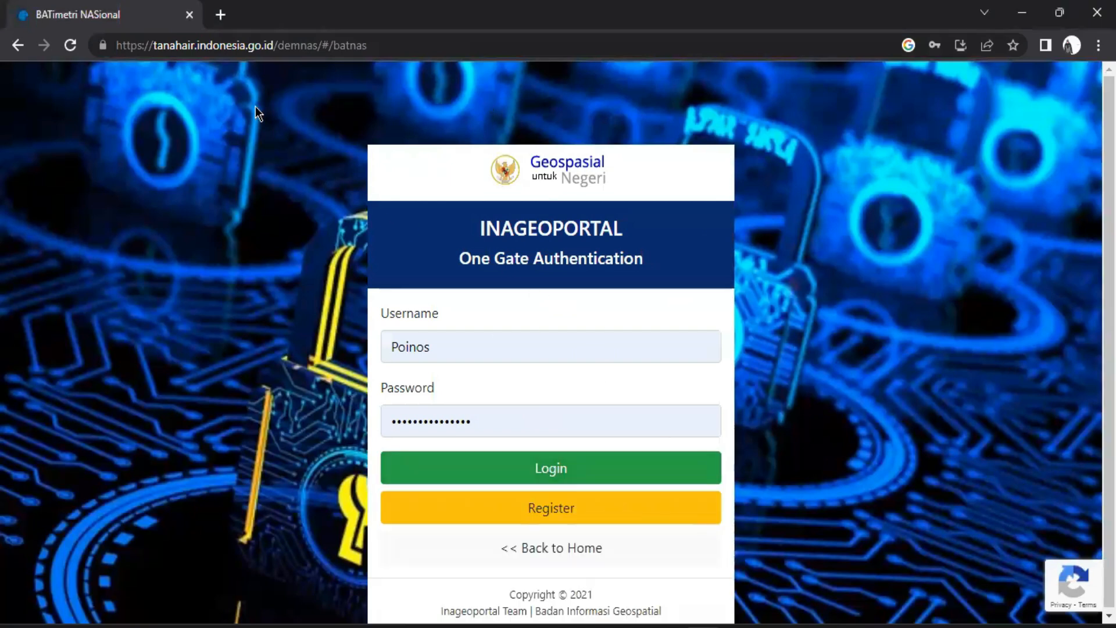
pyautogui.click(568, 469)
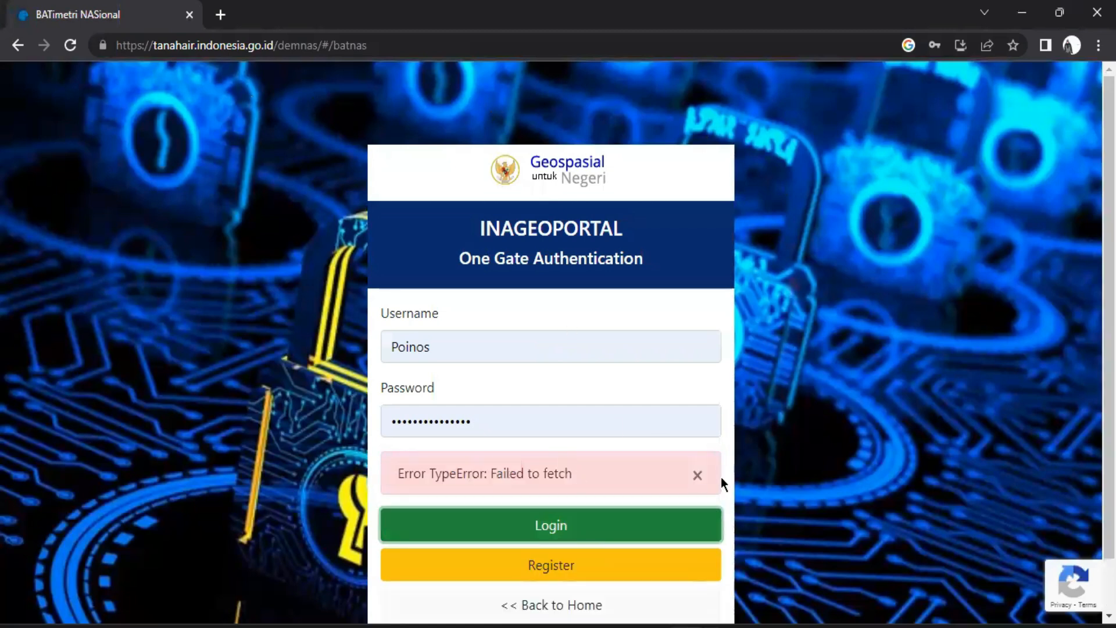
pyautogui.click(695, 477)
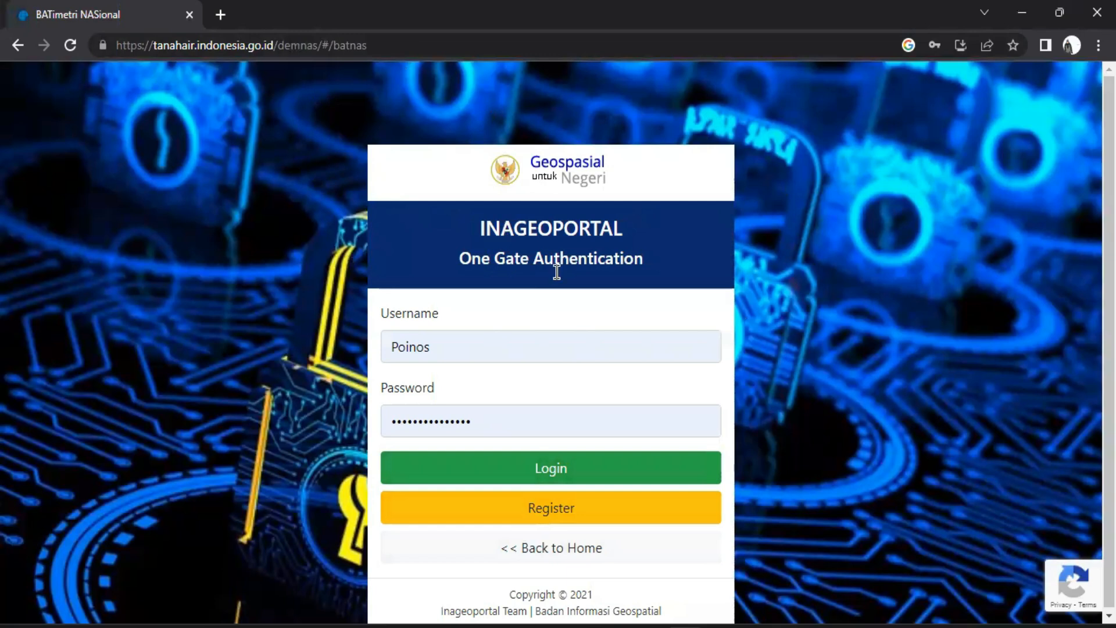
pyautogui.click(622, 479)
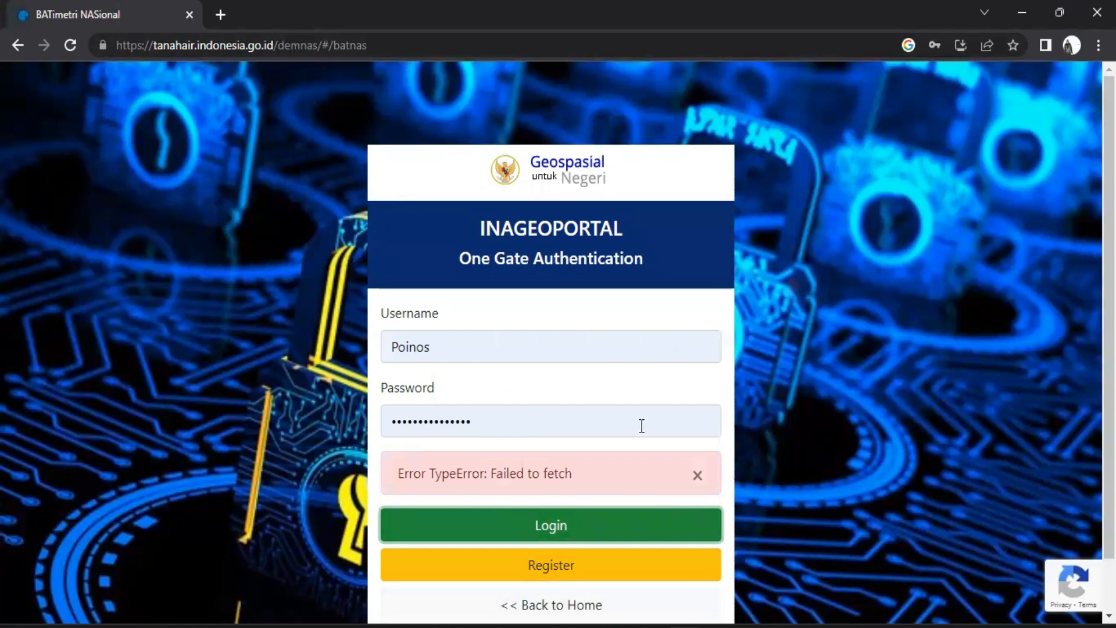
pyautogui.click(697, 475)
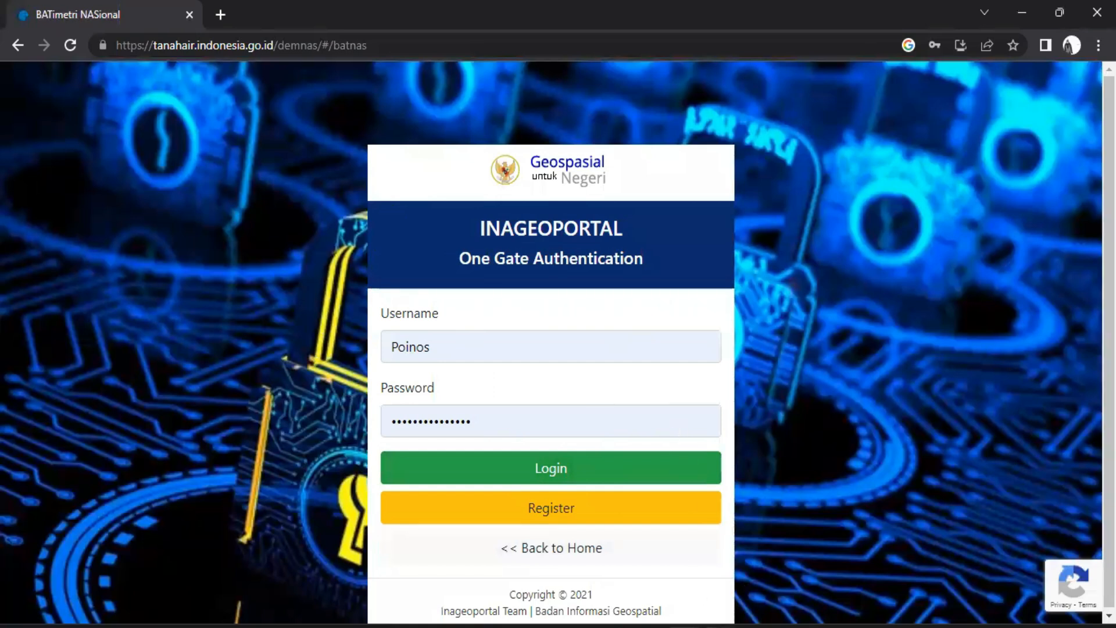
# Switch from the browser to the untitled QGIS project window
pyautogui.moveTo(719, 626)
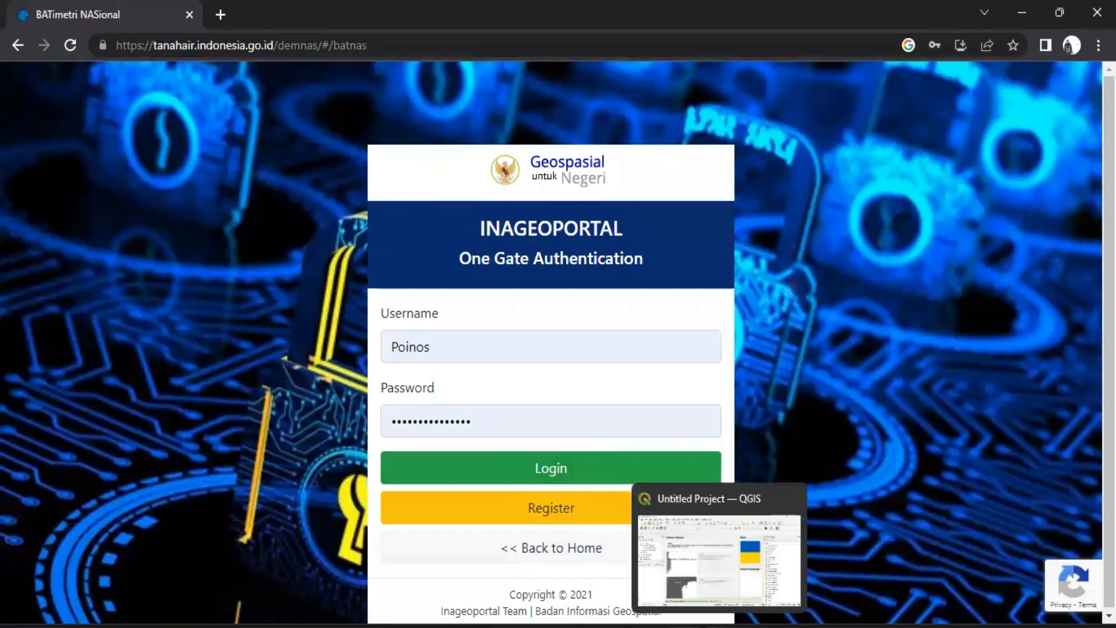
pyautogui.click(719, 627)
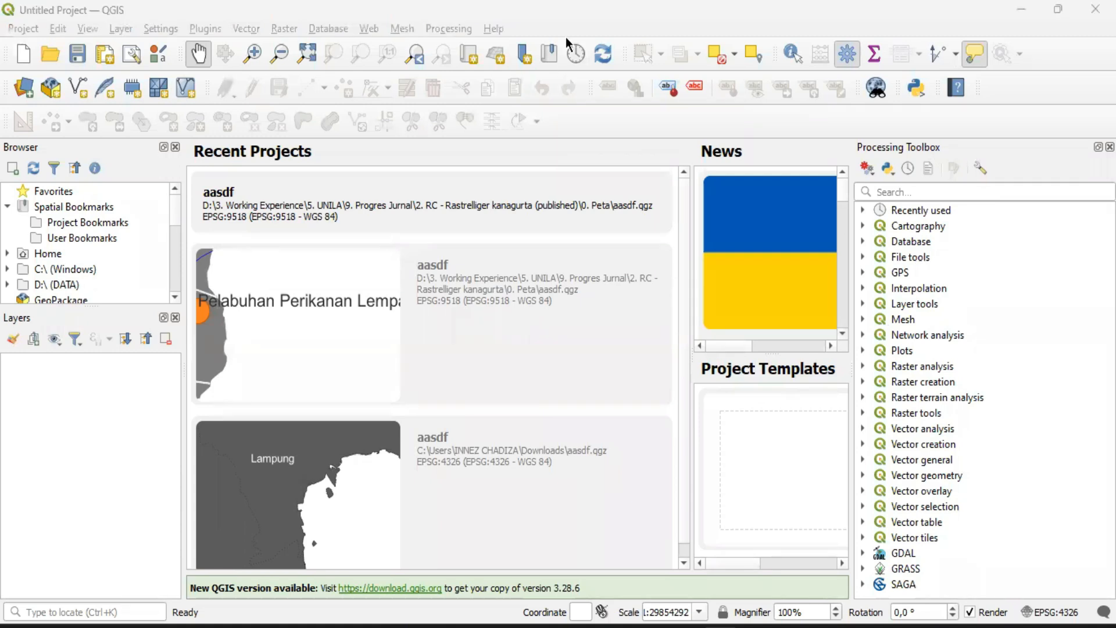
pyautogui.click(599, 8)
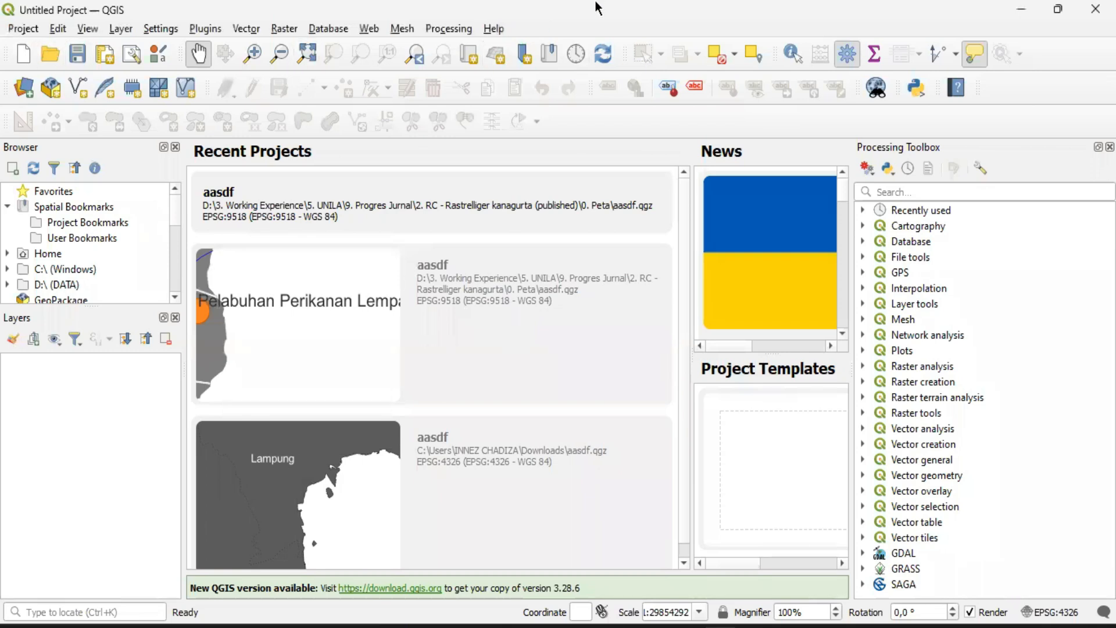
# Create a new empty QGIS project
pyautogui.click(24, 32)
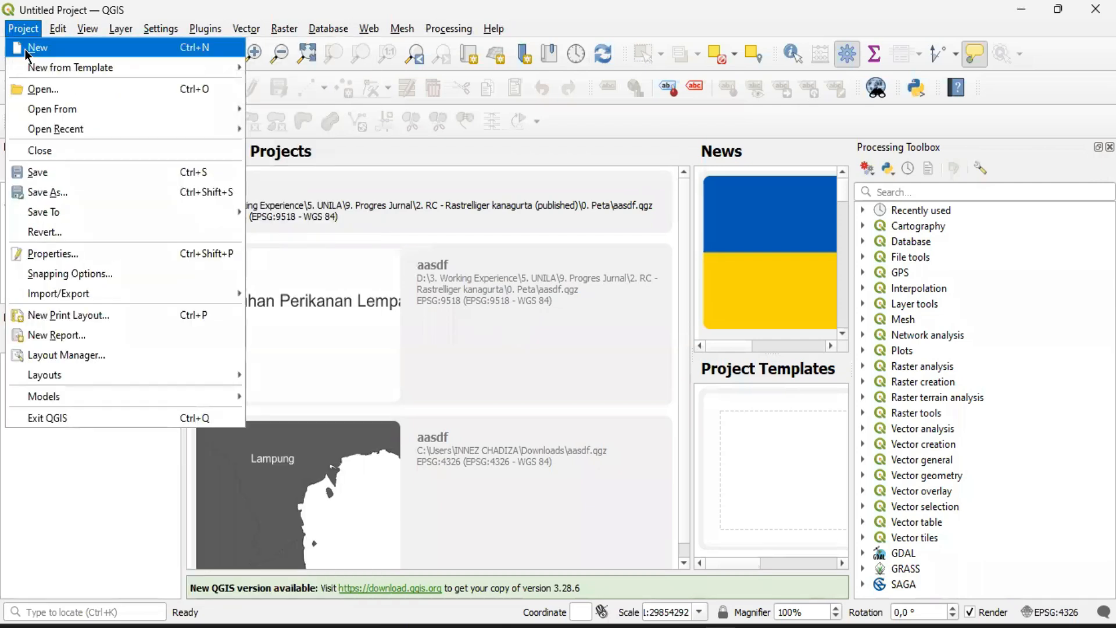
pyautogui.click(35, 52)
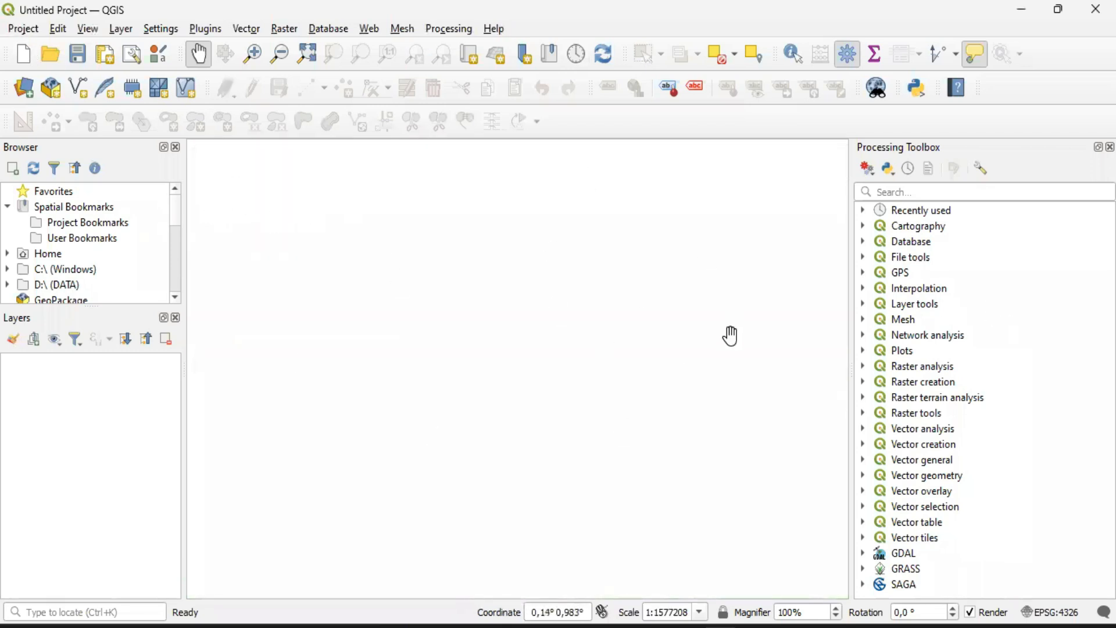
pyautogui.moveTo(684, 626)
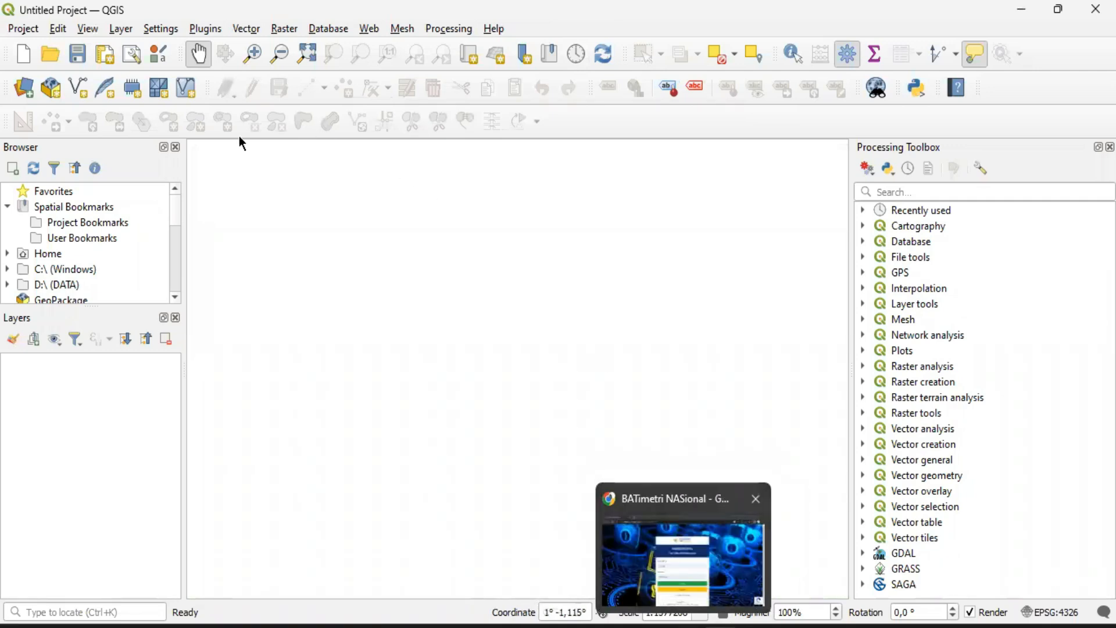
# Open the Data Source Manager for adding a raster layer from a file
pyautogui.click(121, 29)
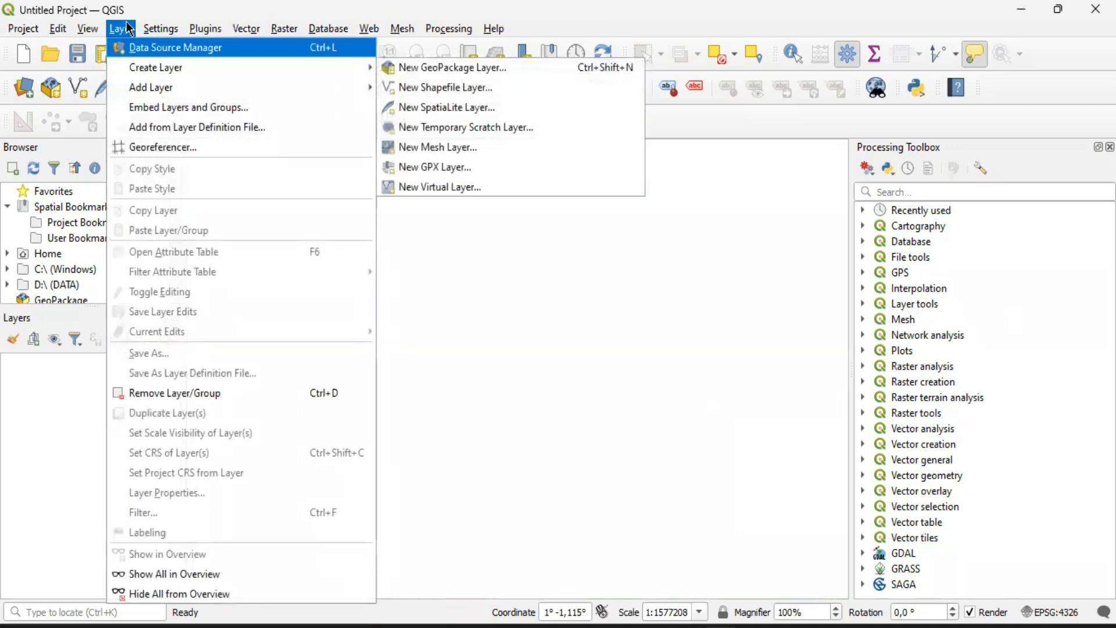
pyautogui.moveTo(141, 94)
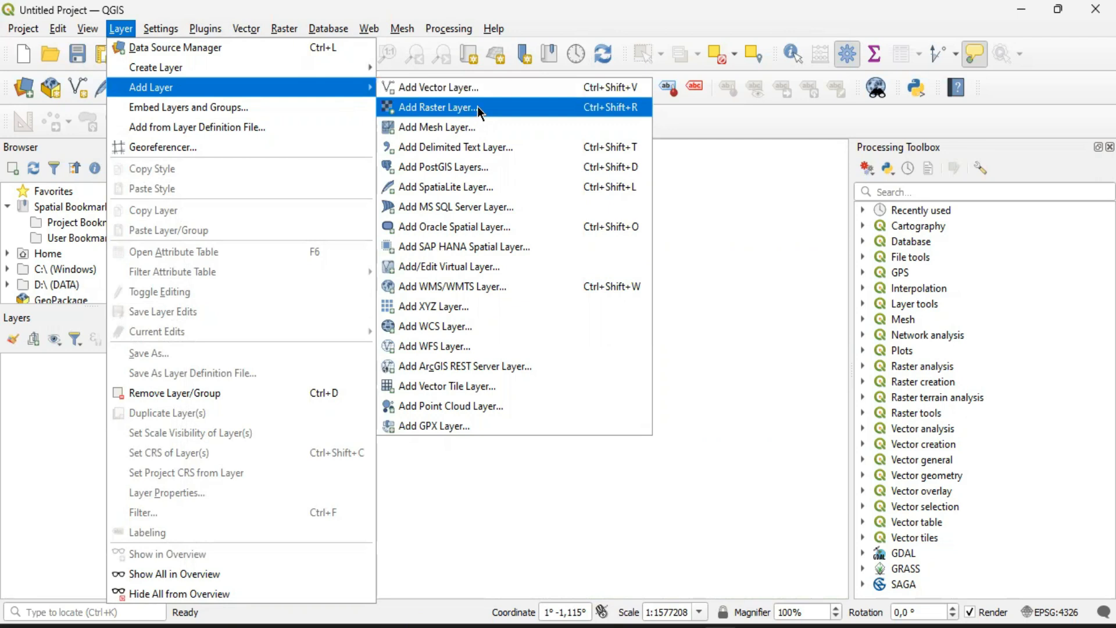
pyautogui.click(447, 109)
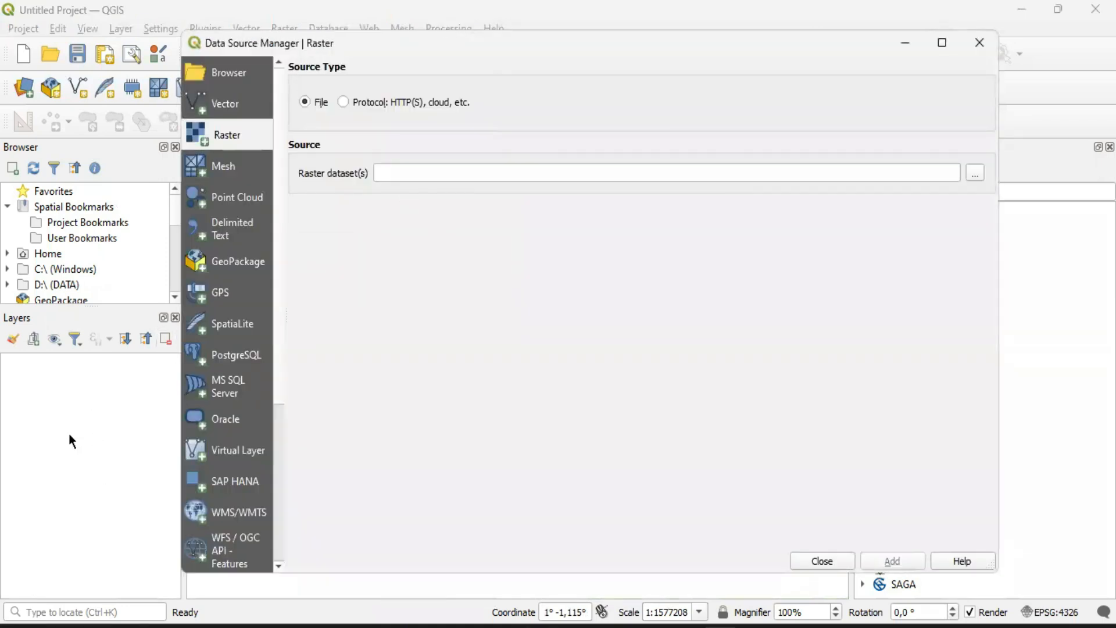
pyautogui.click(976, 174)
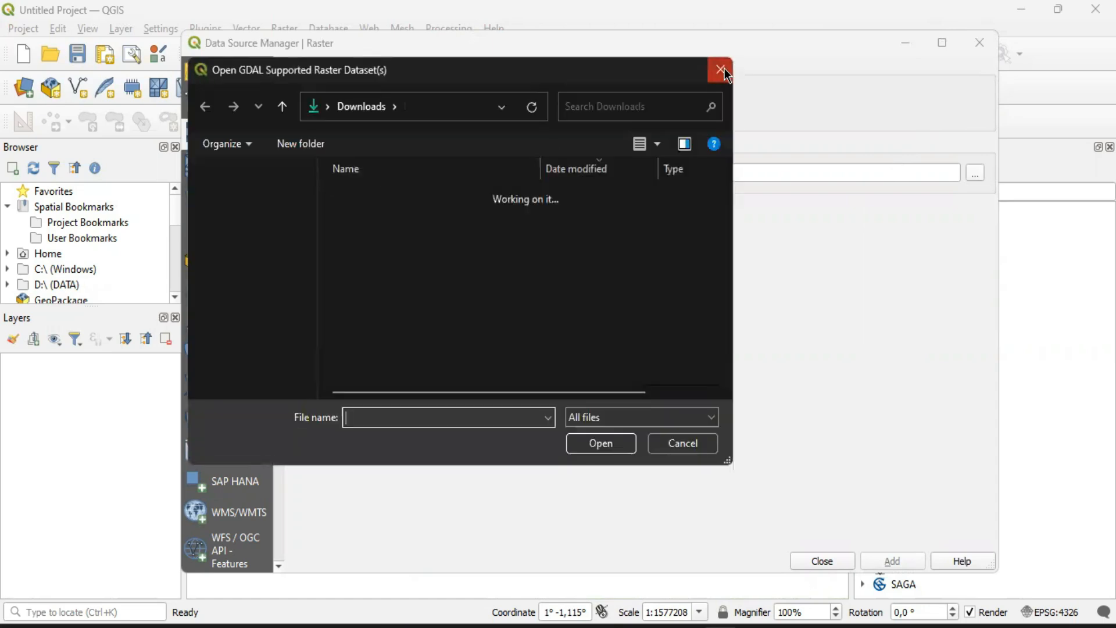
pyautogui.click(723, 71)
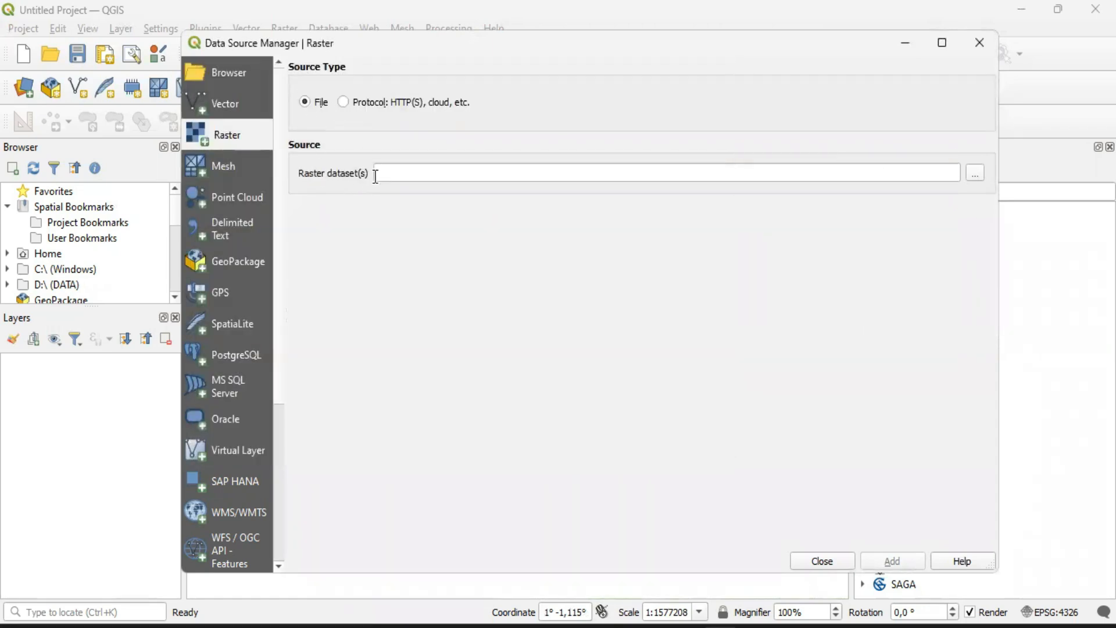
# Add gebco_2023_n7.0_s5.0_w95.0_e98.0.nc from the Batimetri folder as a raster layer with default options, then close the Data Source Manager
pyautogui.click(973, 173)
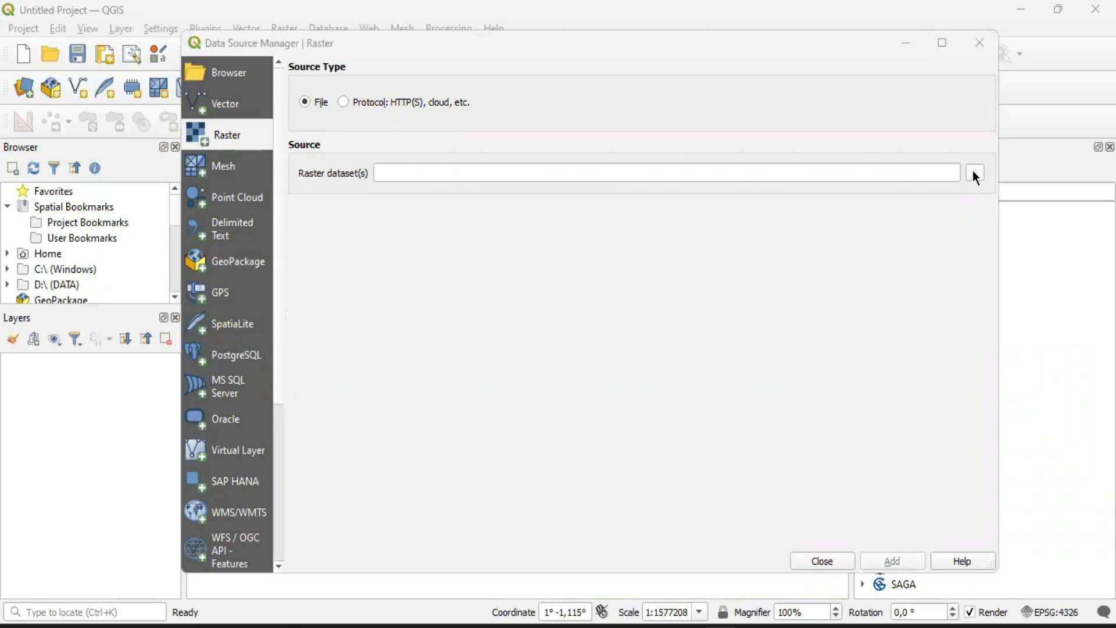
pyautogui.scroll(-3, 250, 244)
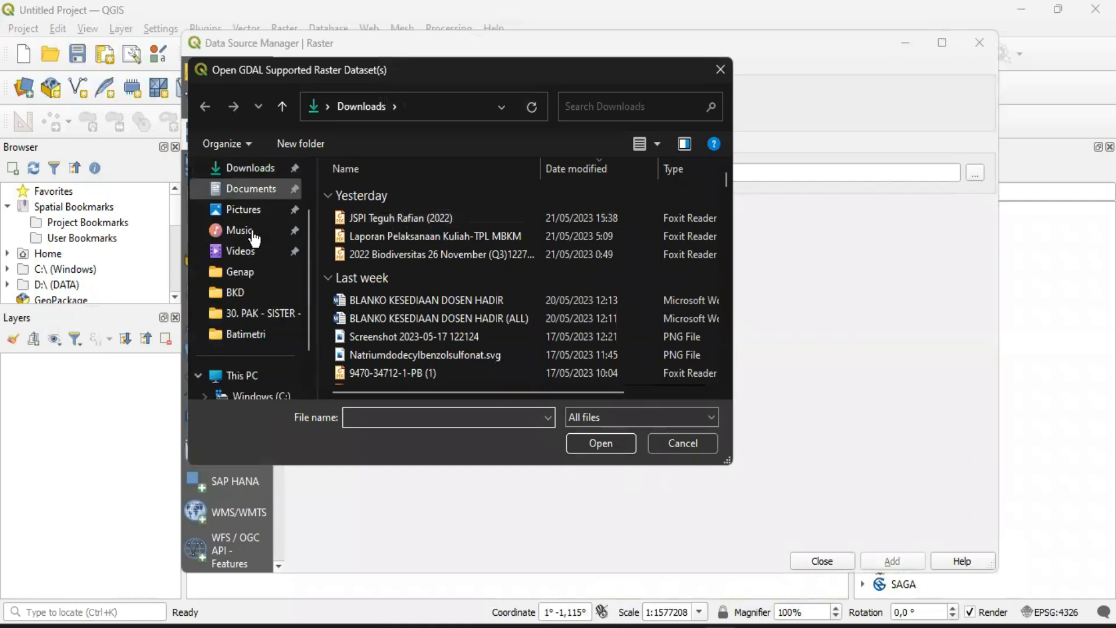
pyautogui.click(264, 273)
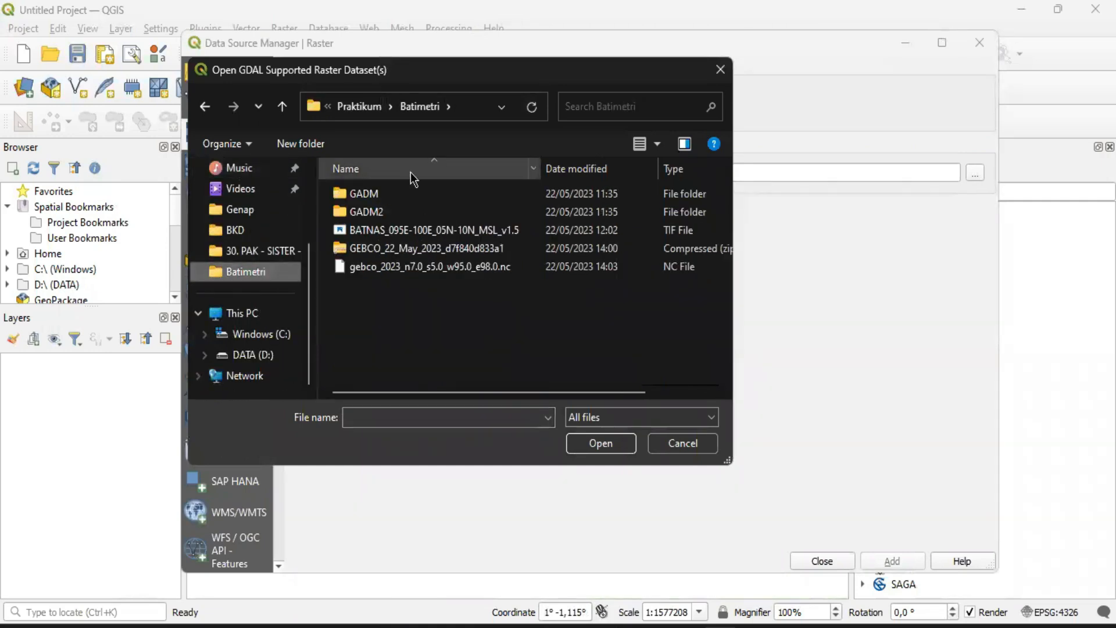
pyautogui.click(369, 269)
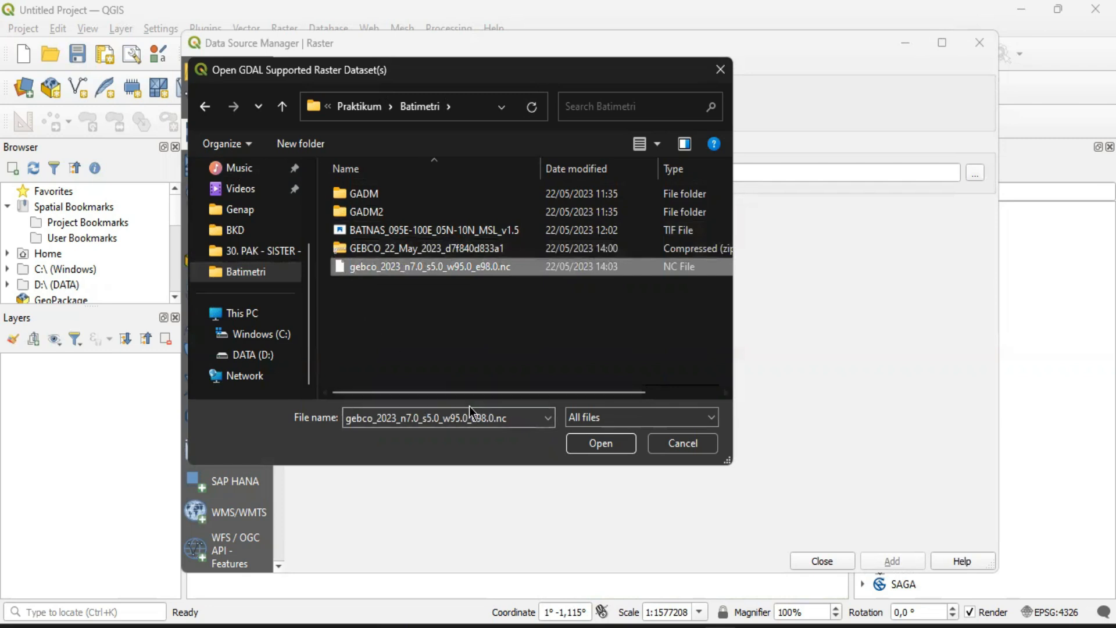
pyautogui.click(601, 443)
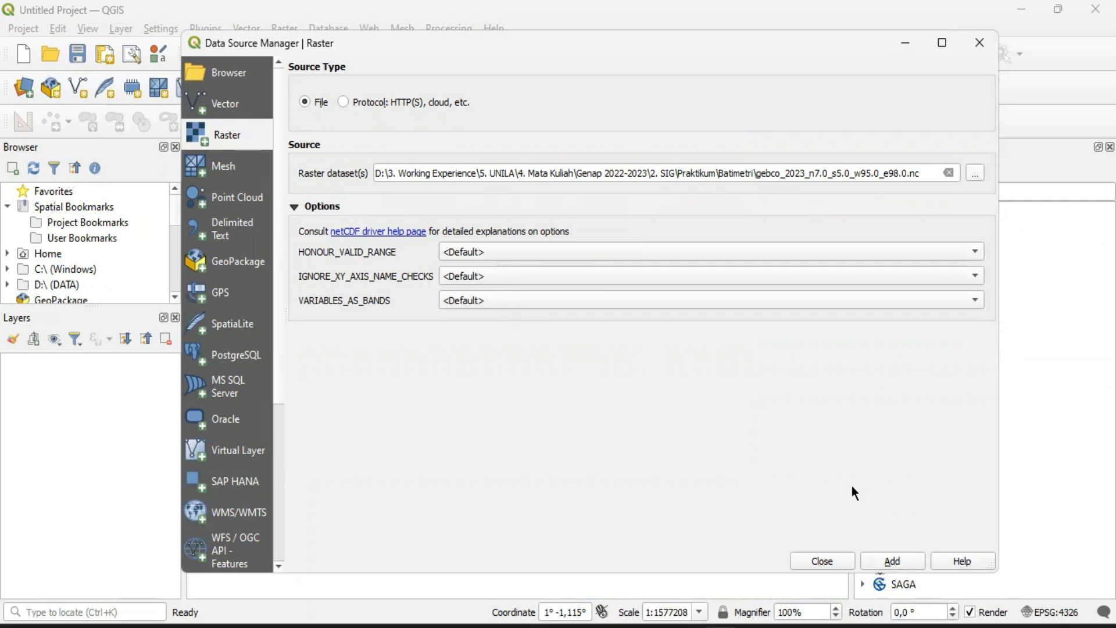
pyautogui.click(893, 562)
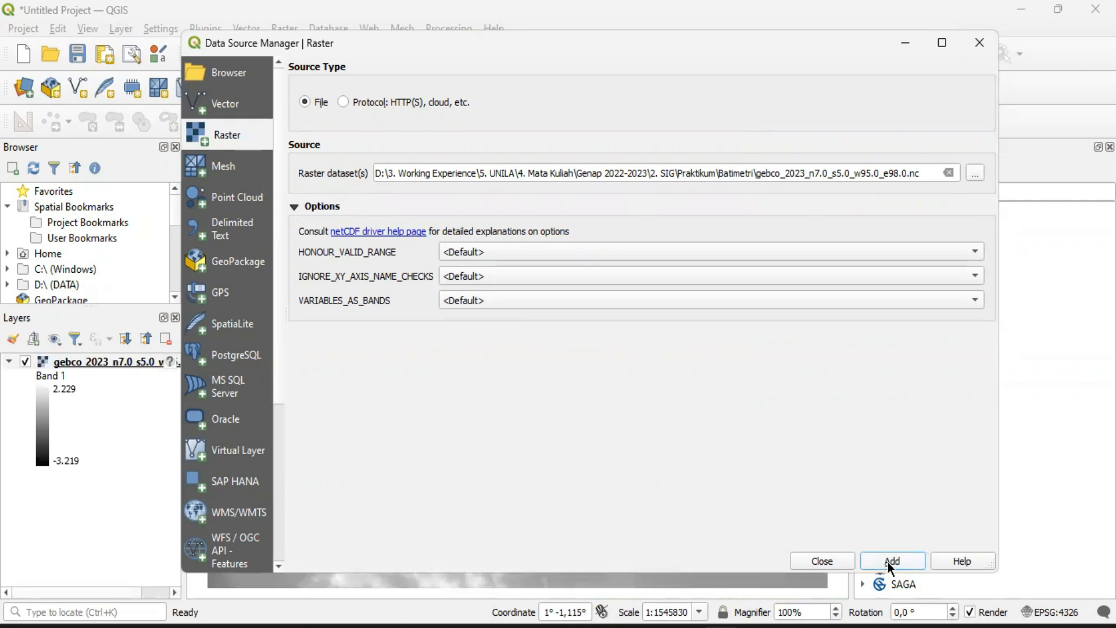
pyautogui.click(822, 561)
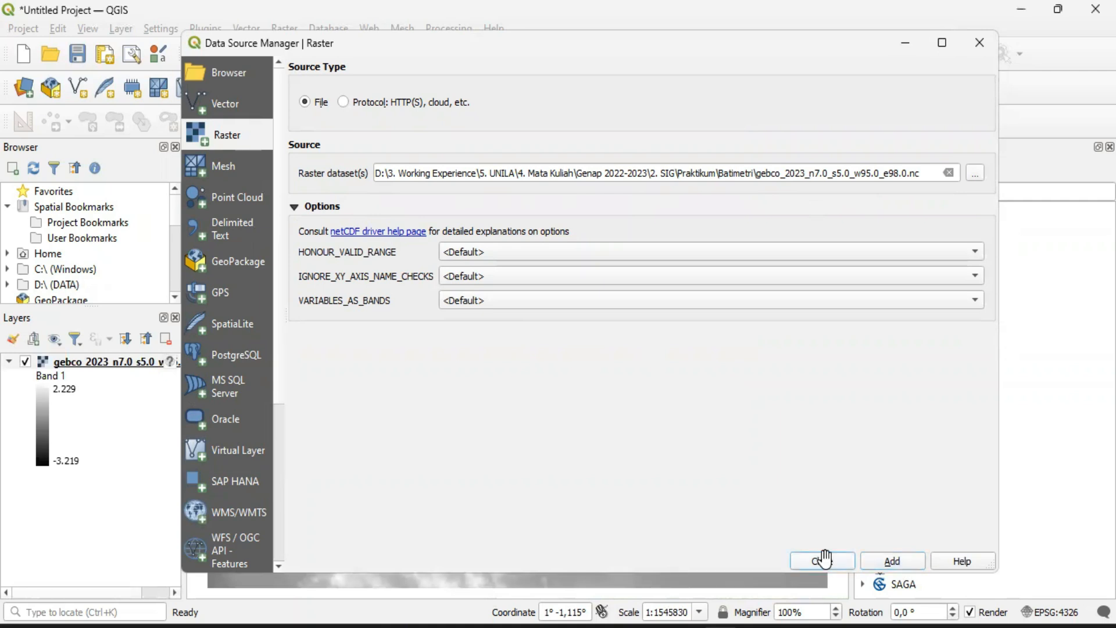
# Examine the loaded GEBCO bathymetry raster at closer and wider scales across its whole extent
pyautogui.scroll(-1, 521, 304)
pyautogui.scroll(1, 517, 378)
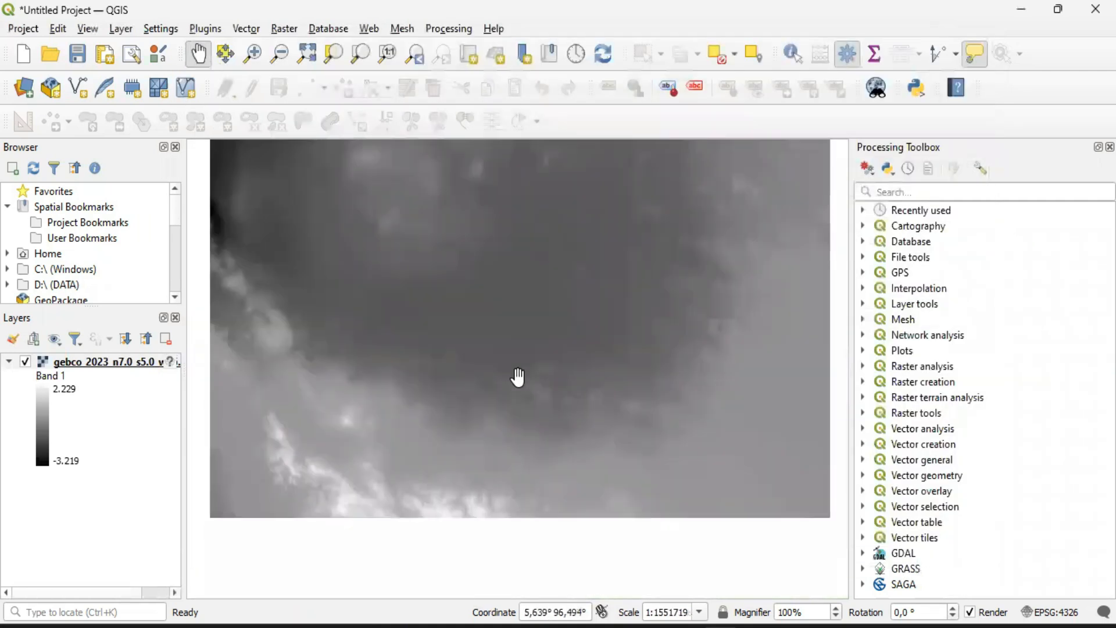
pyautogui.moveTo(540, 343); pyautogui.dragTo(524, 365)
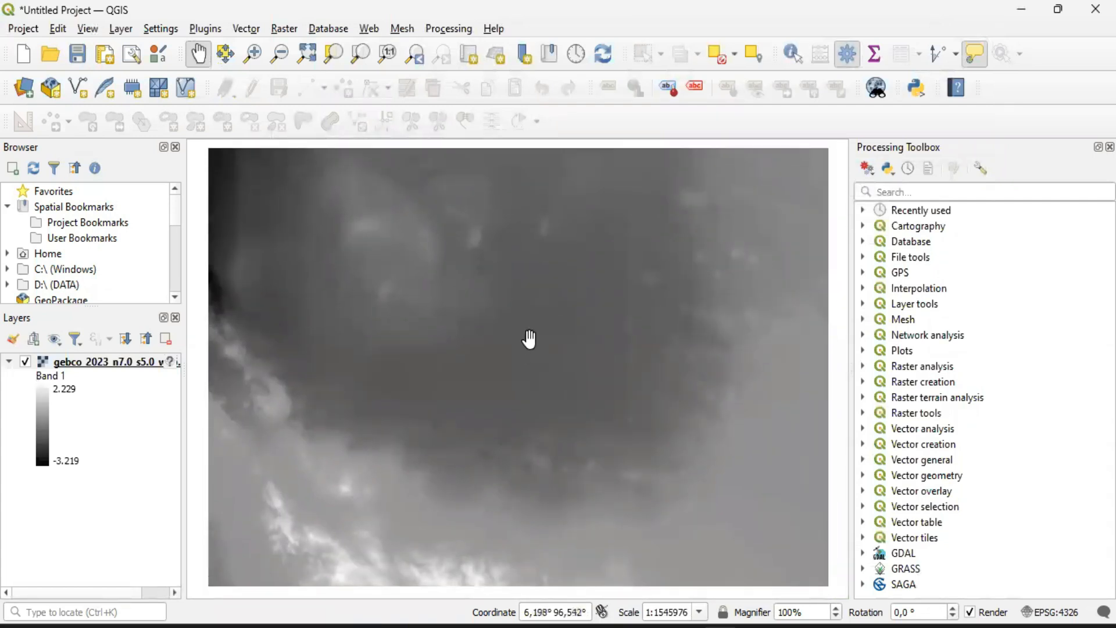
pyautogui.scroll(-1, 517, 360)
pyautogui.scroll(1, 515, 359)
pyautogui.scroll(-1, 526, 319)
pyautogui.scroll(1, 526, 319)
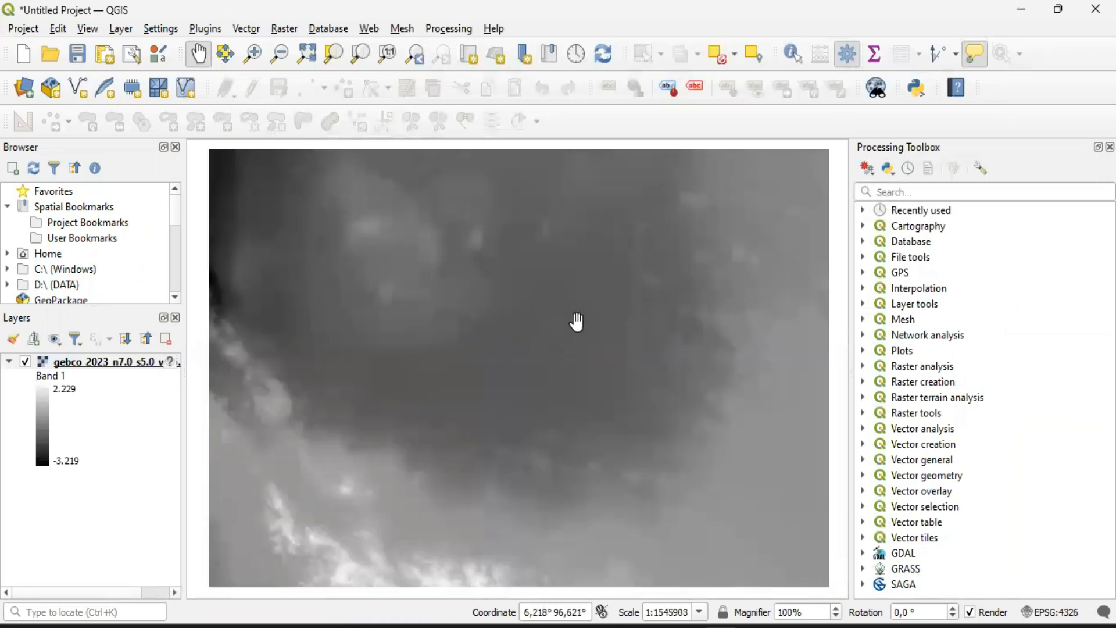
pyautogui.moveTo(580, 343); pyautogui.dragTo(577, 332)
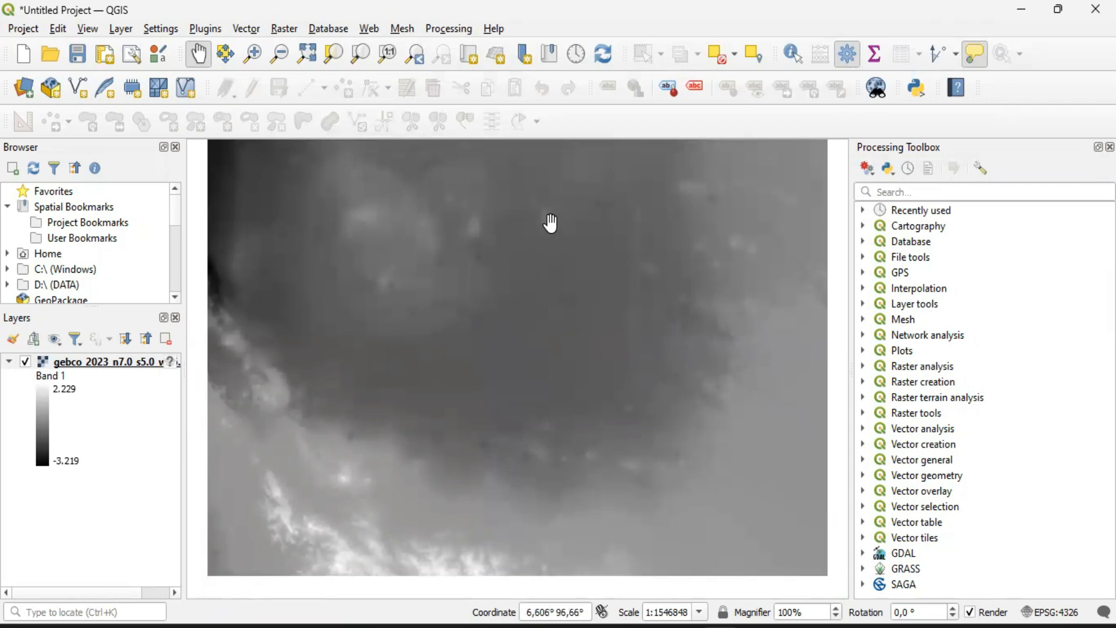
pyautogui.scroll(-1, 561, 210)
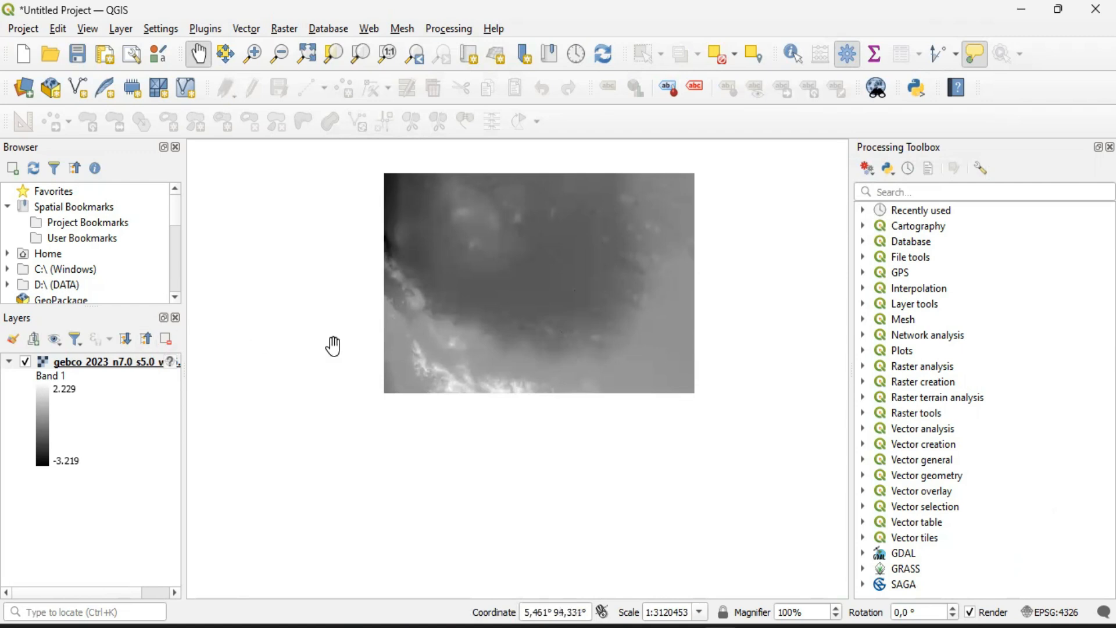
# Add the built-in World Map layer by entering "world" as the map coordinate
pyautogui.click(552, 611)
pyautogui.tripleClick(522, 609)
pyautogui.write('w')
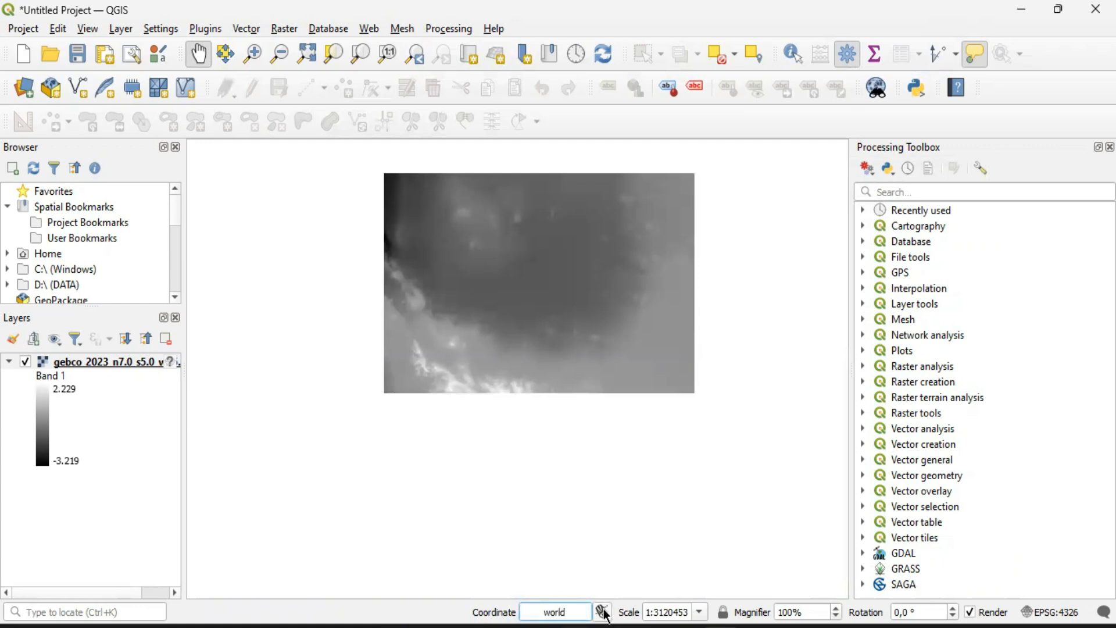
pyautogui.write('orld')
pyautogui.press('Return')
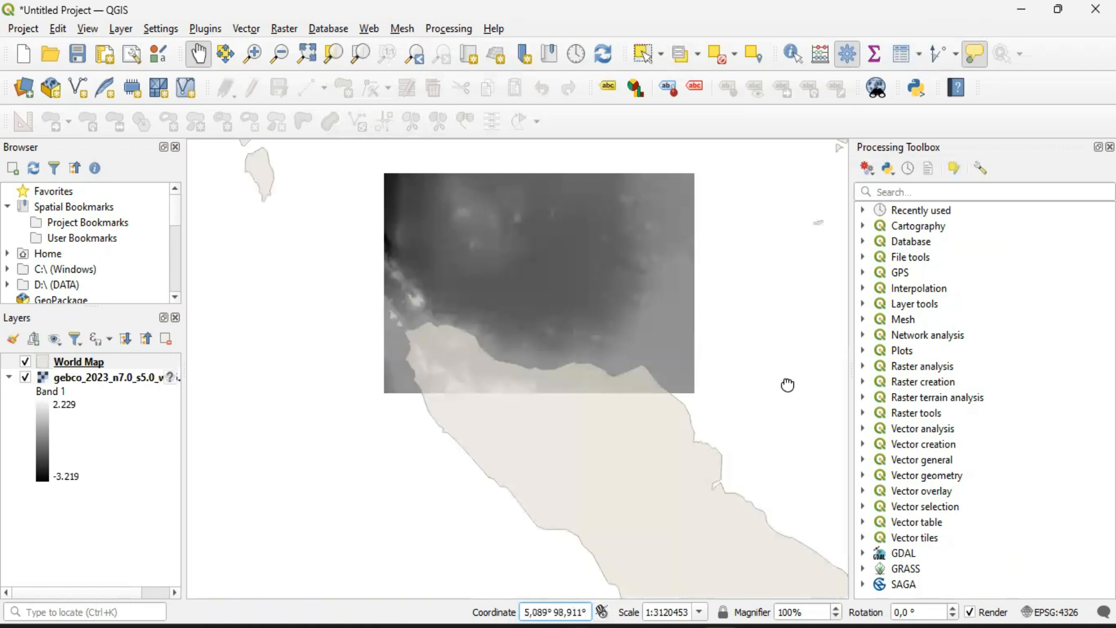
# Examine where the GEBCO raster lies within Southeast Asia on the World Map layer
pyautogui.scroll(-2, 787, 384)
pyautogui.scroll(-3, 565, 359)
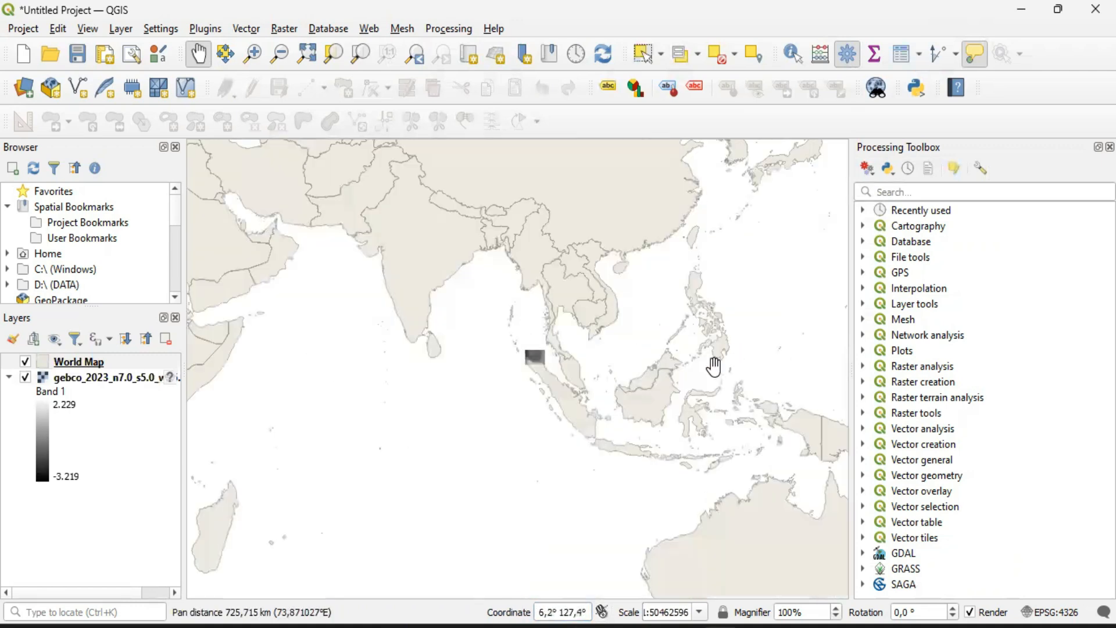
pyautogui.scroll(2, 528, 410)
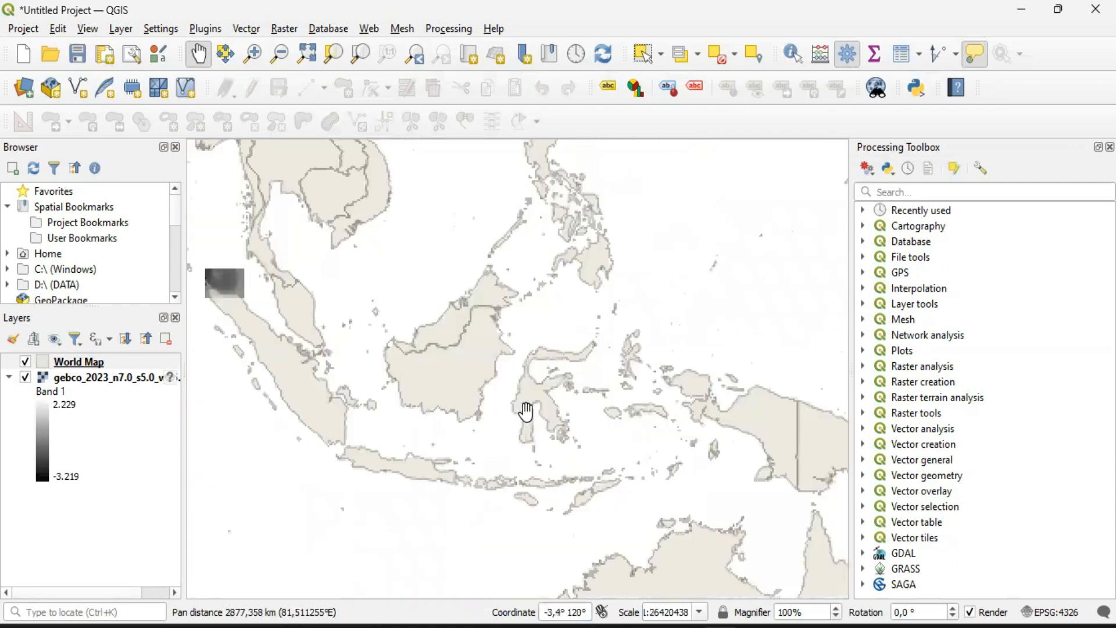
pyautogui.scroll(1, 491, 416)
pyautogui.scroll(3, 586, 462)
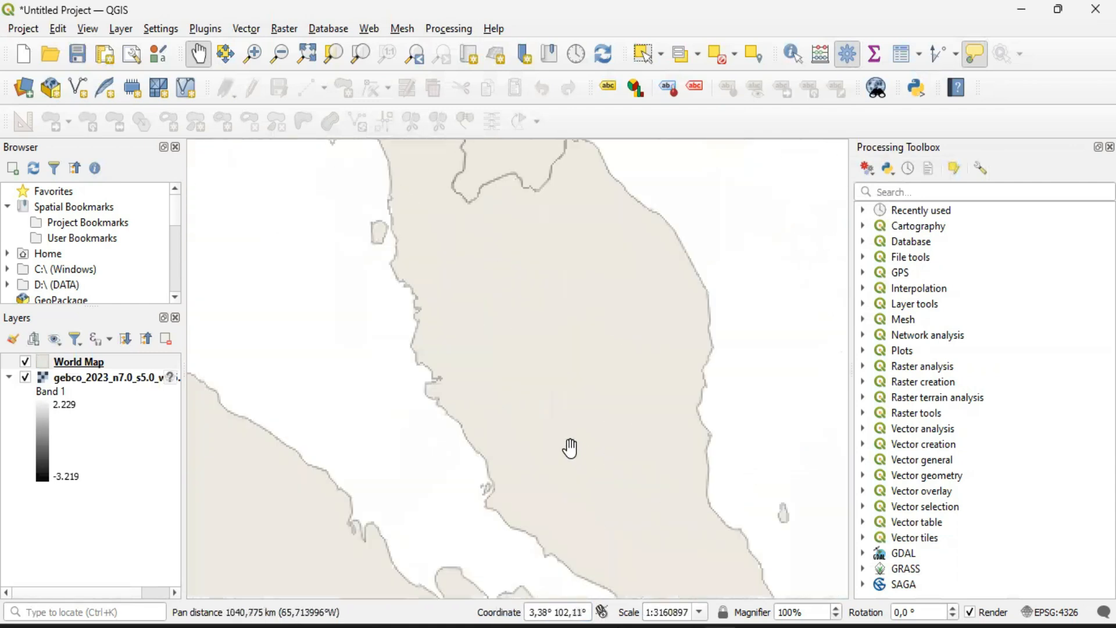
pyautogui.moveTo(505, 410); pyautogui.dragTo(618, 416)
# Inspect how the GEBCO raster overlaps the World Map outline of northern Sumatra
pyautogui.rightClick(69, 361)
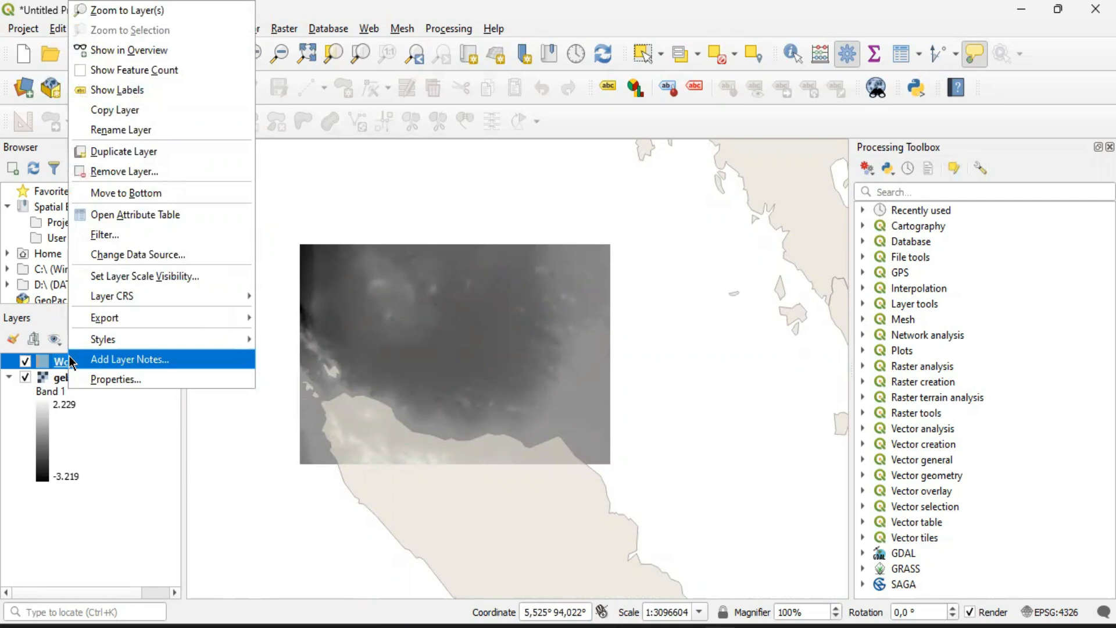
pyautogui.click(674, 416)
pyautogui.moveTo(668, 411); pyautogui.dragTo(549, 468)
pyautogui.moveTo(655, 475); pyautogui.dragTo(653, 474)
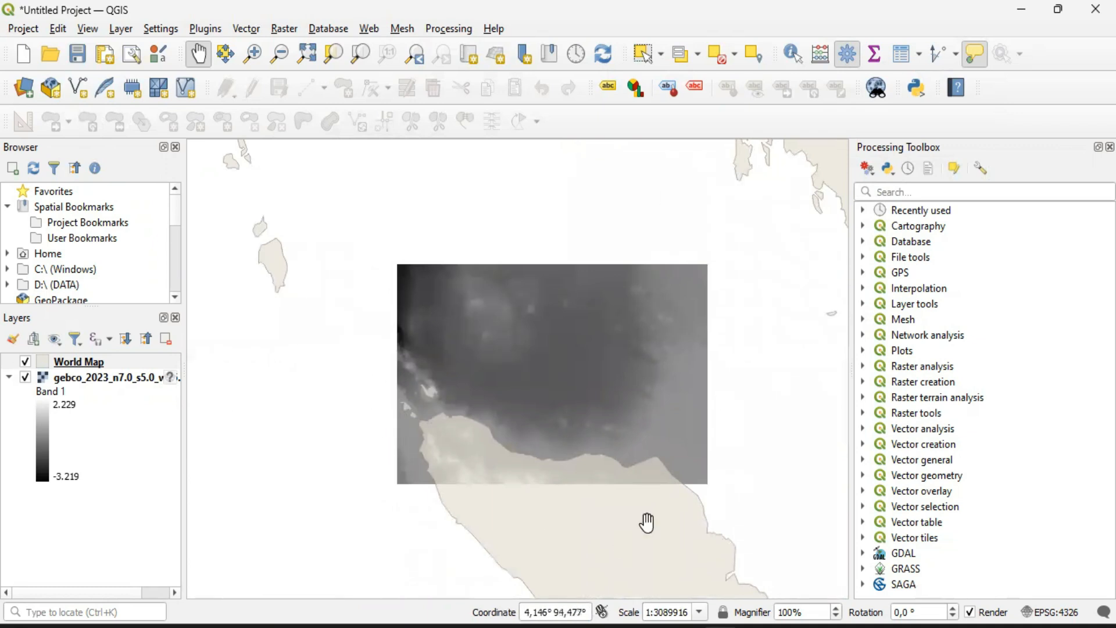
pyautogui.doubleClick(593, 438)
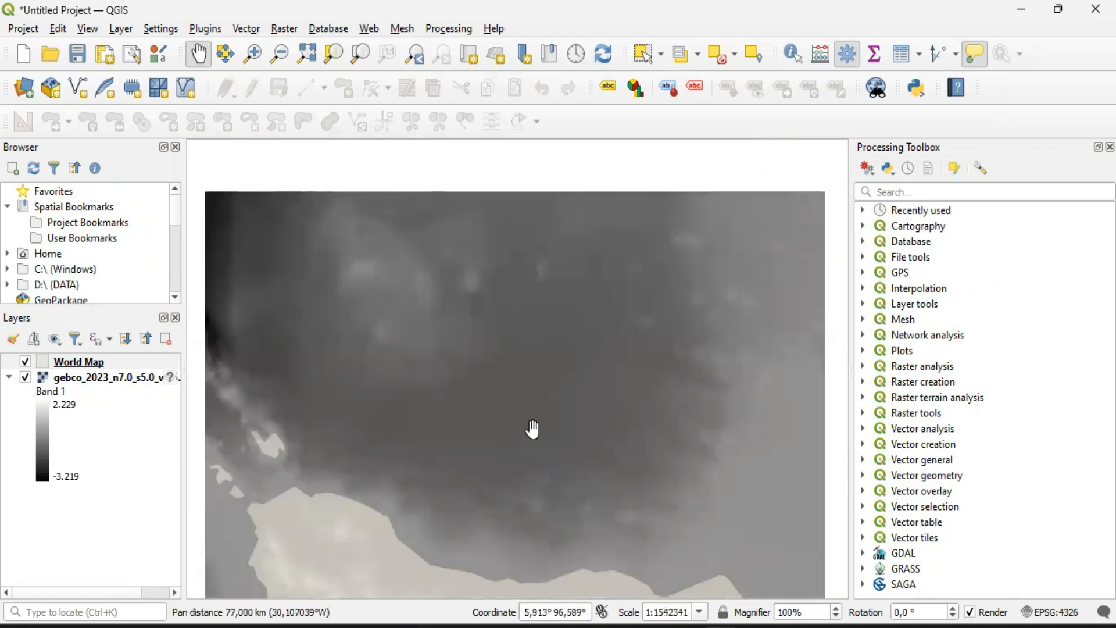
pyautogui.scroll(-1, 535, 427)
pyautogui.moveTo(551, 398); pyautogui.dragTo(550, 396)
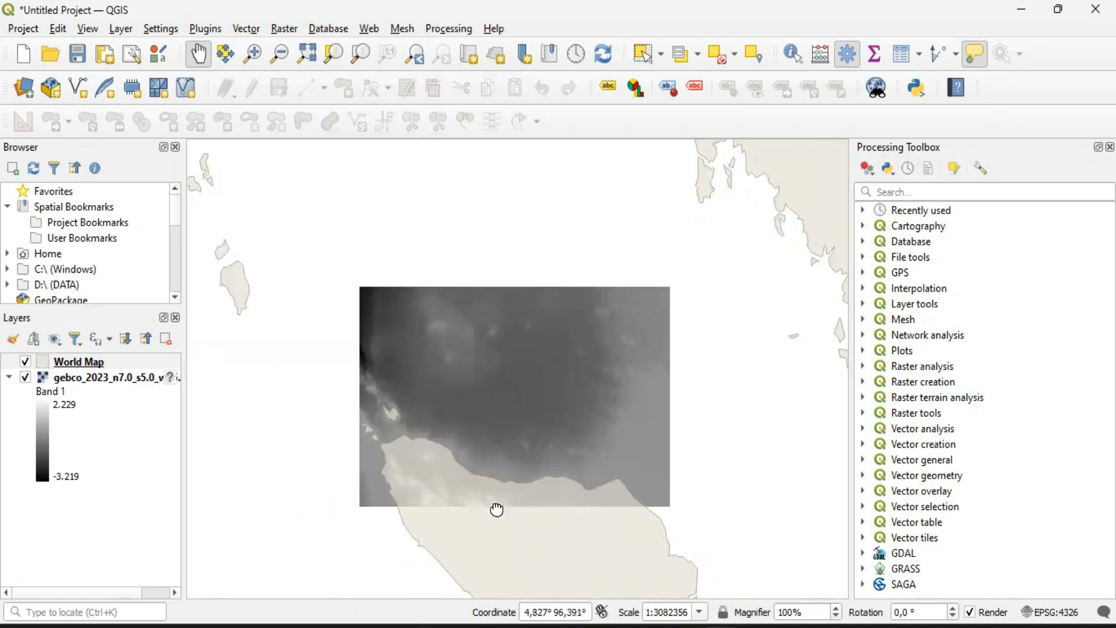
pyautogui.moveTo(497, 509); pyautogui.dragTo(472, 440)
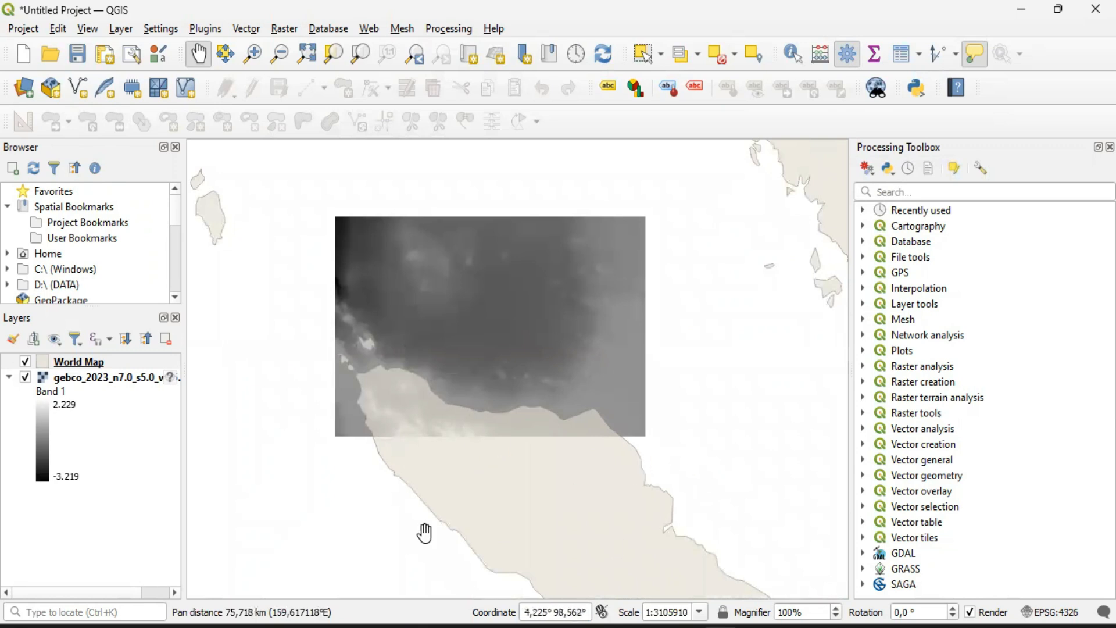
# Compare the World Map coastline detail at Sumatra's southern tip with the northern coast covered by the GEBCO raster
pyautogui.scroll(-2, 713, 470)
pyautogui.moveTo(711, 466); pyautogui.dragTo(472, 331)
pyautogui.moveTo(591, 529); pyautogui.dragTo(583, 448)
pyautogui.scroll(3, 588, 514)
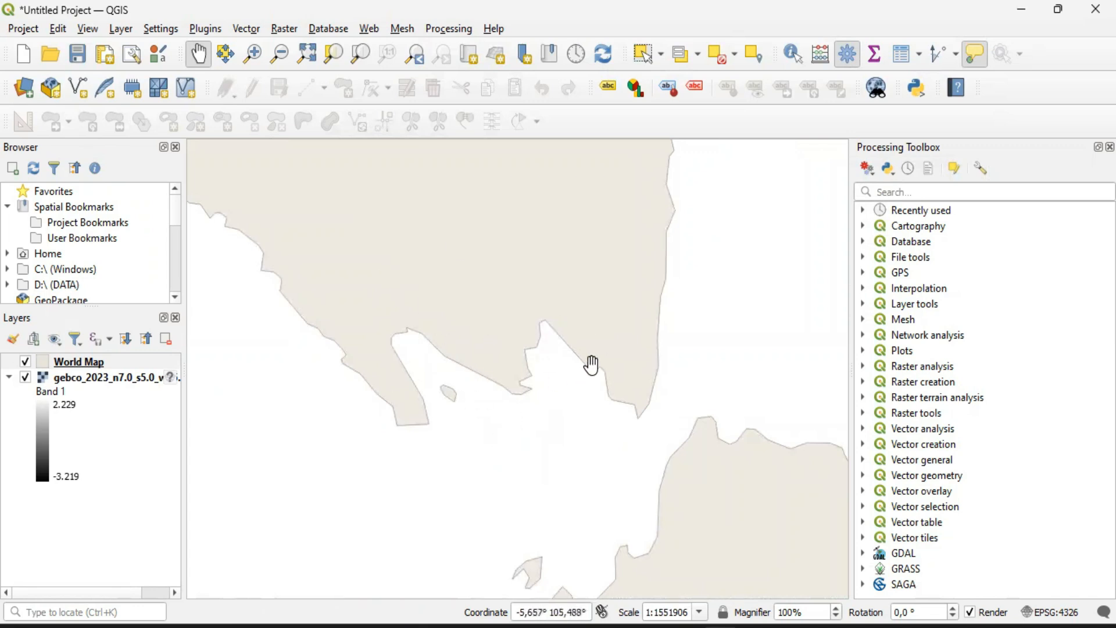
pyautogui.moveTo(608, 299); pyautogui.dragTo(571, 396)
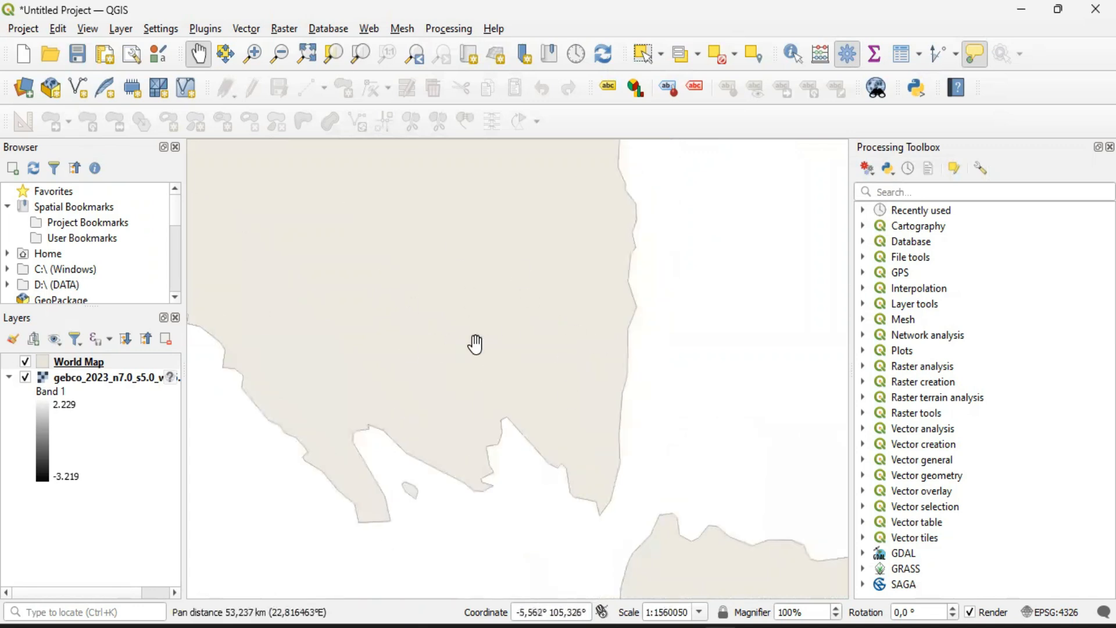
pyautogui.scroll(-3, 382, 326)
pyautogui.moveTo(329, 318); pyautogui.dragTo(547, 598)
pyautogui.scroll(1, 362, 358)
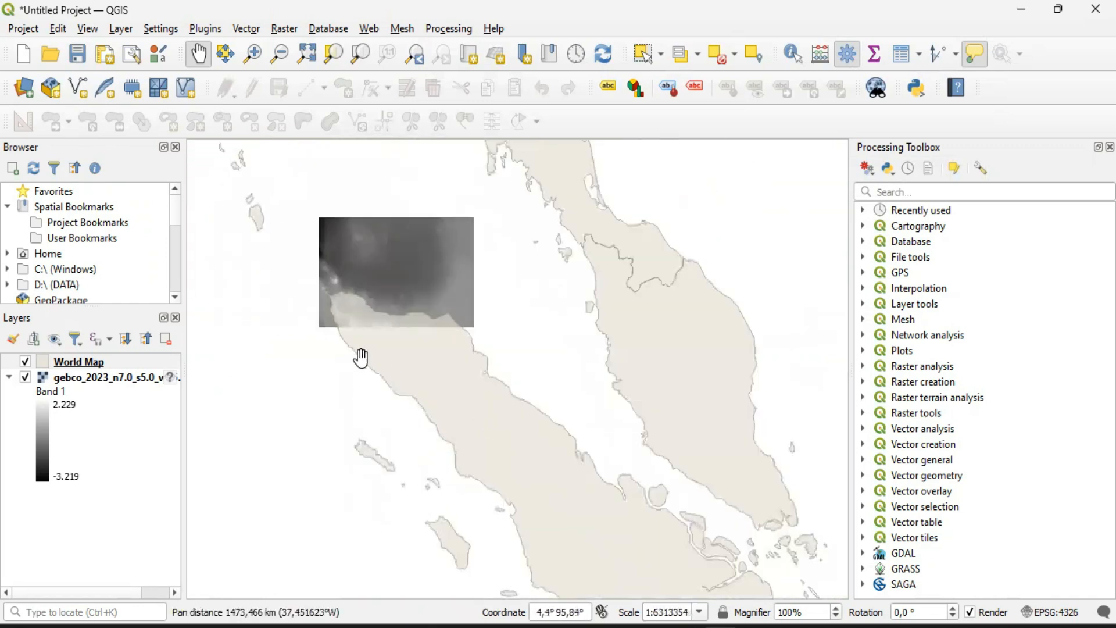
pyautogui.scroll(1, 361, 358)
pyautogui.moveTo(395, 249); pyautogui.dragTo(497, 373)
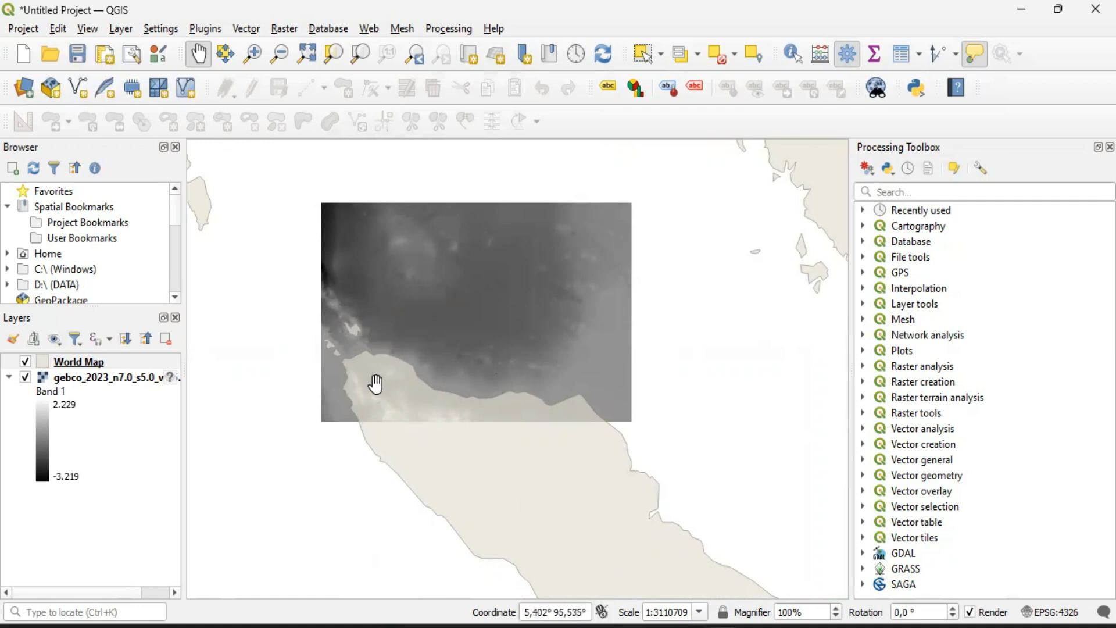
pyautogui.scroll(1, 420, 372)
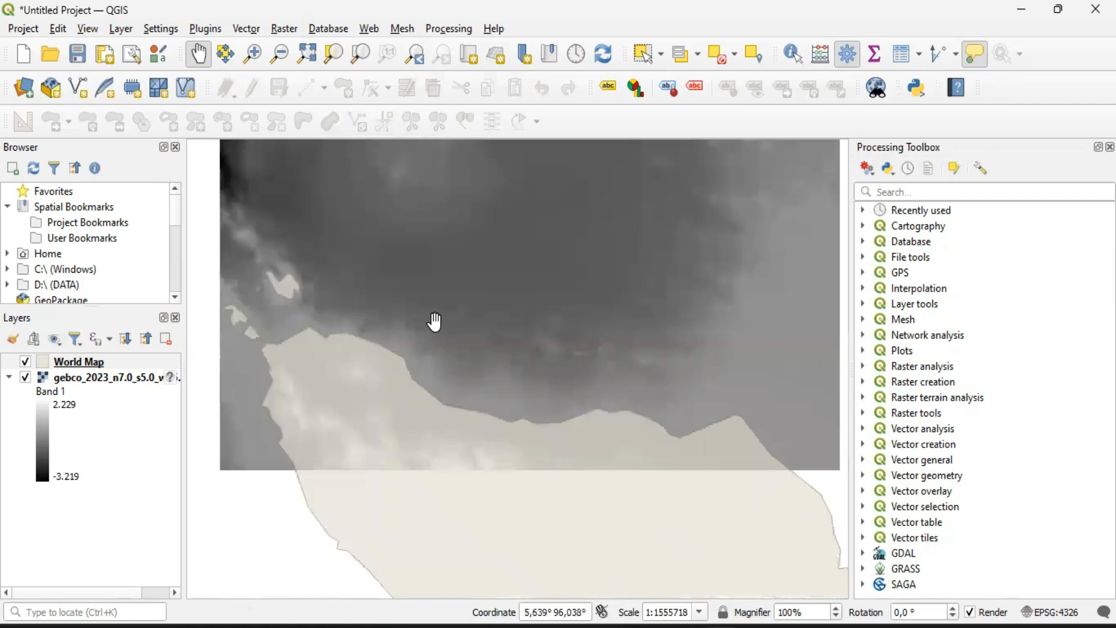
pyautogui.moveTo(435, 318); pyautogui.dragTo(444, 391)
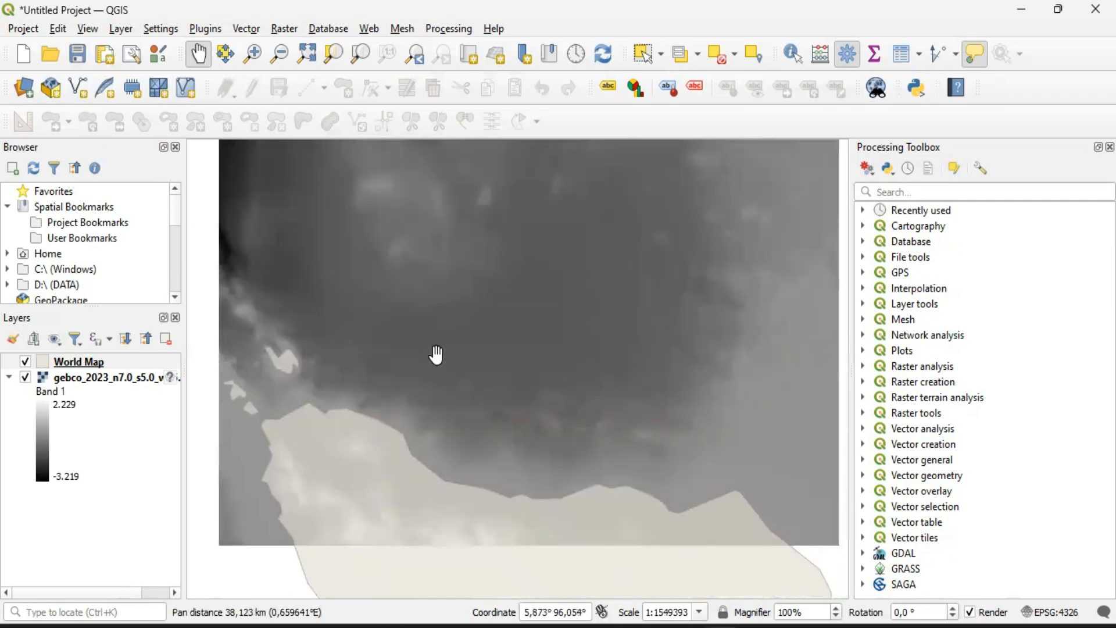
pyautogui.scroll(-1, 436, 354)
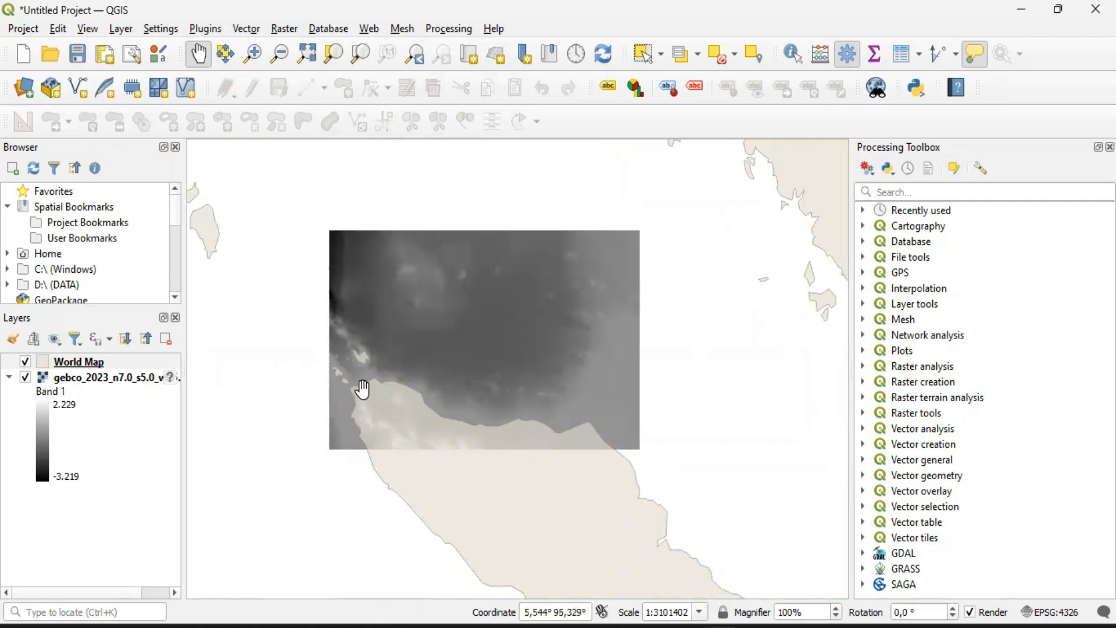
pyautogui.moveTo(383, 387)
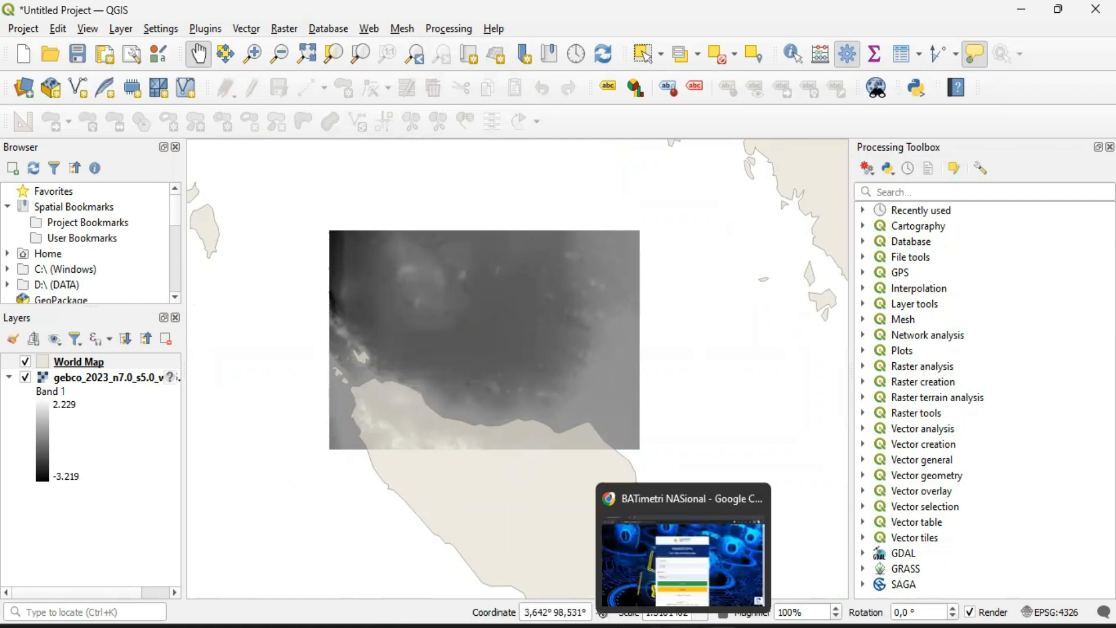
# Switch to Chrome, search the web for "GADM" in a new tab, and open the Download GADM data result
pyautogui.click(684, 626)
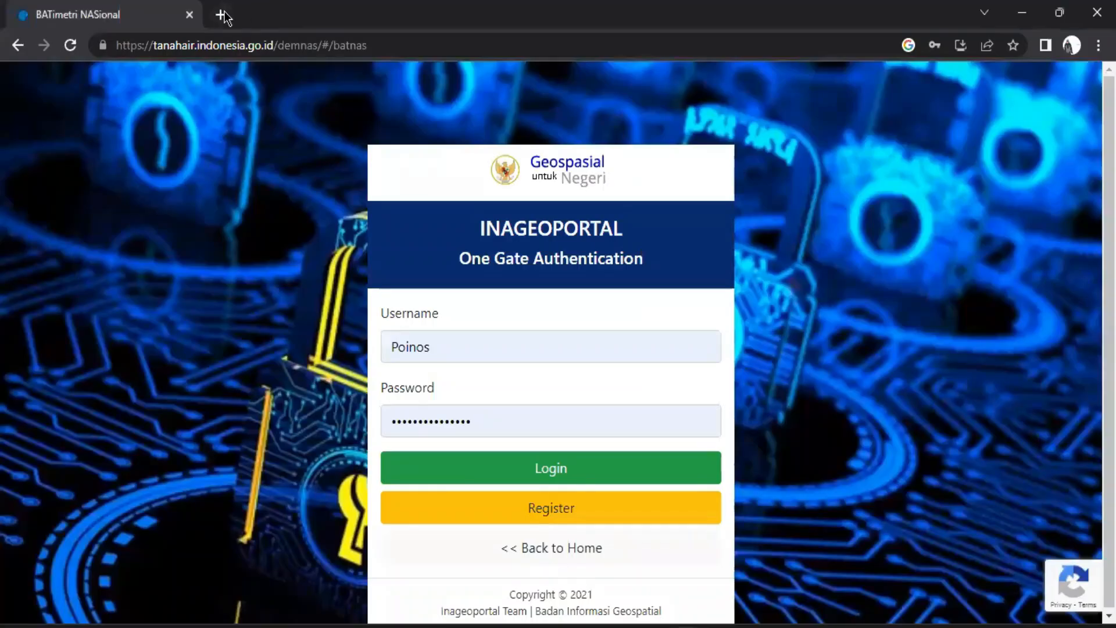
pyautogui.click(222, 15)
pyautogui.write('GADM')
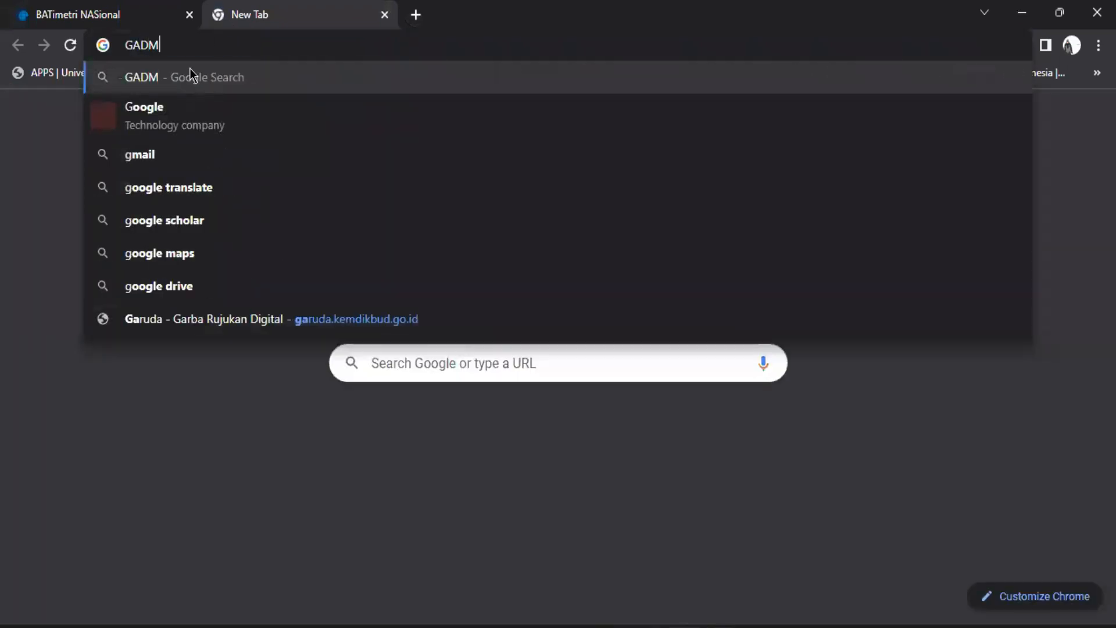
pyautogui.press('Return')
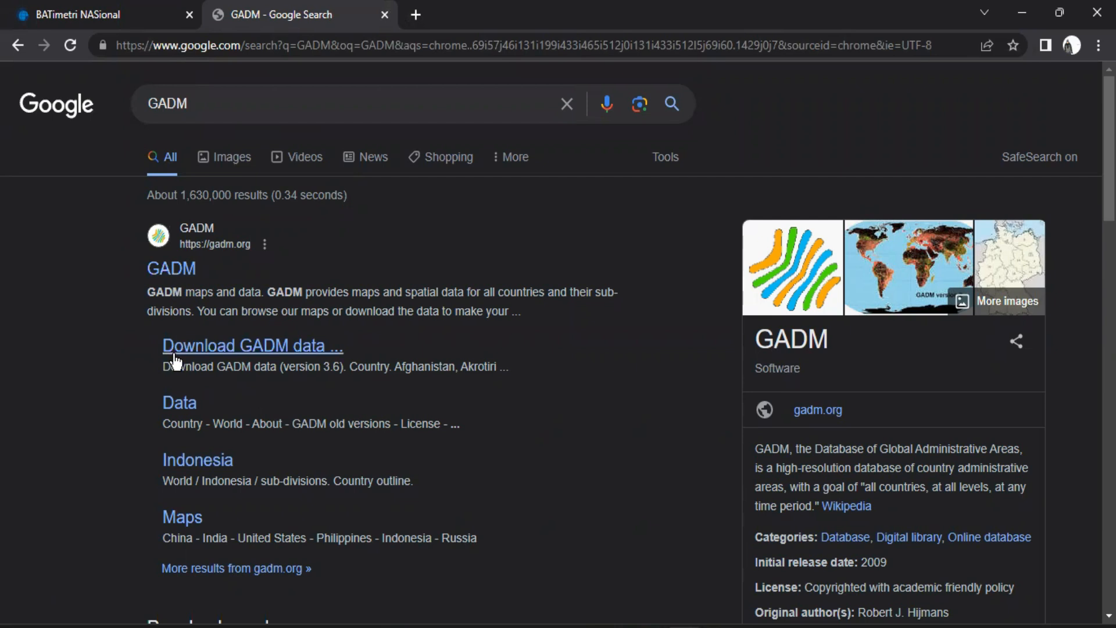
pyautogui.click(265, 352)
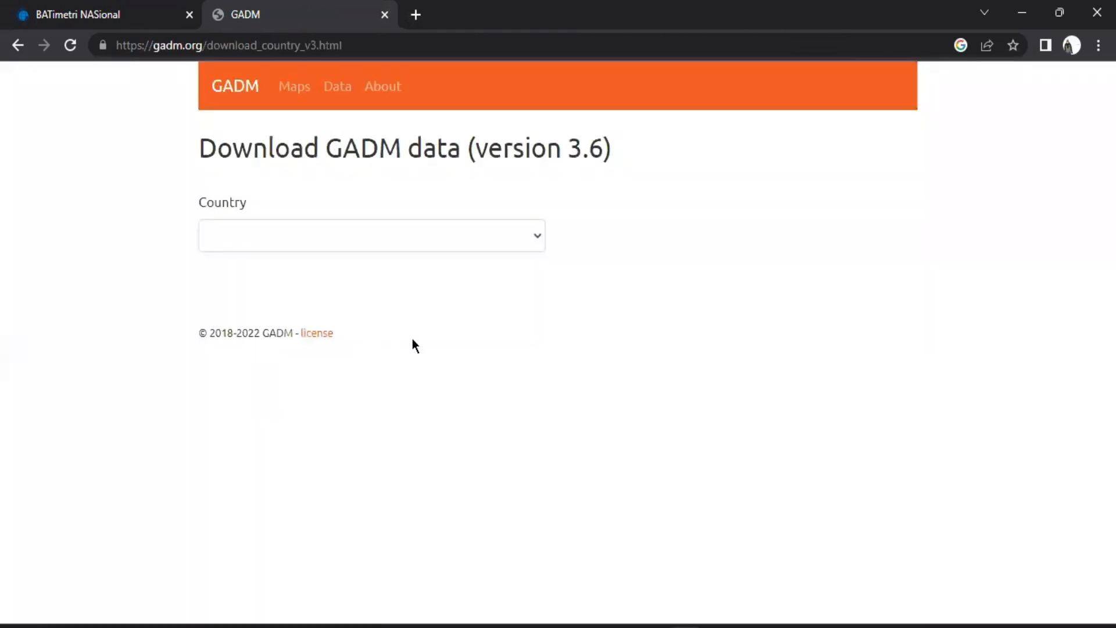
# Open GADM's general data page from the version 3.6 download page, dismissing the advertisement on the way
pyautogui.moveTo(504, 153); pyautogui.dragTo(637, 170)
pyautogui.click(637, 170)
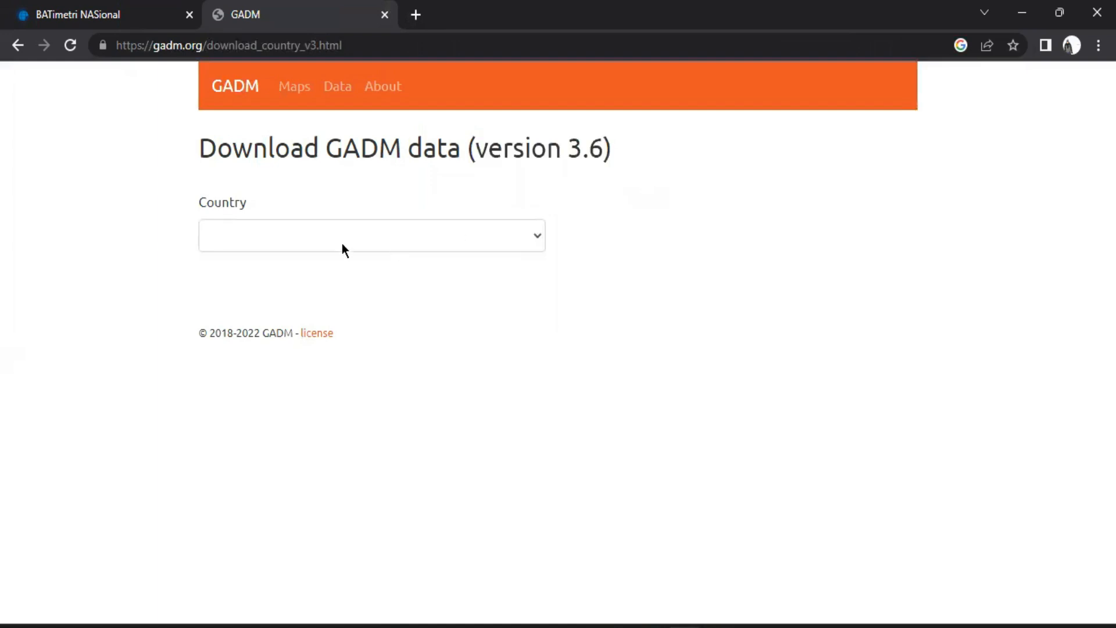
pyautogui.click(338, 94)
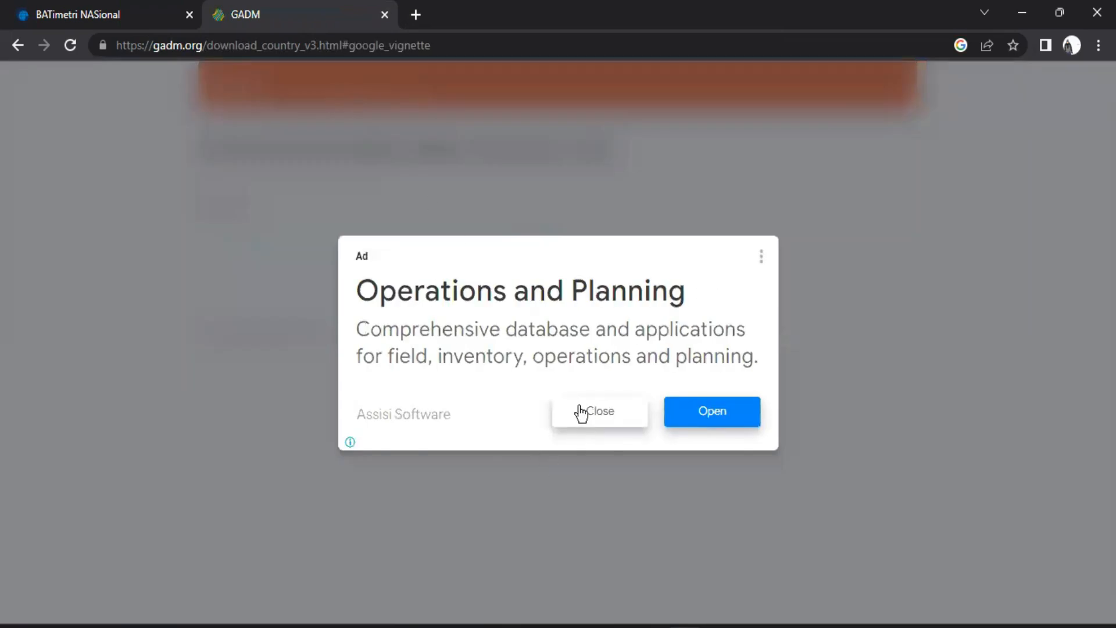
pyautogui.click(588, 414)
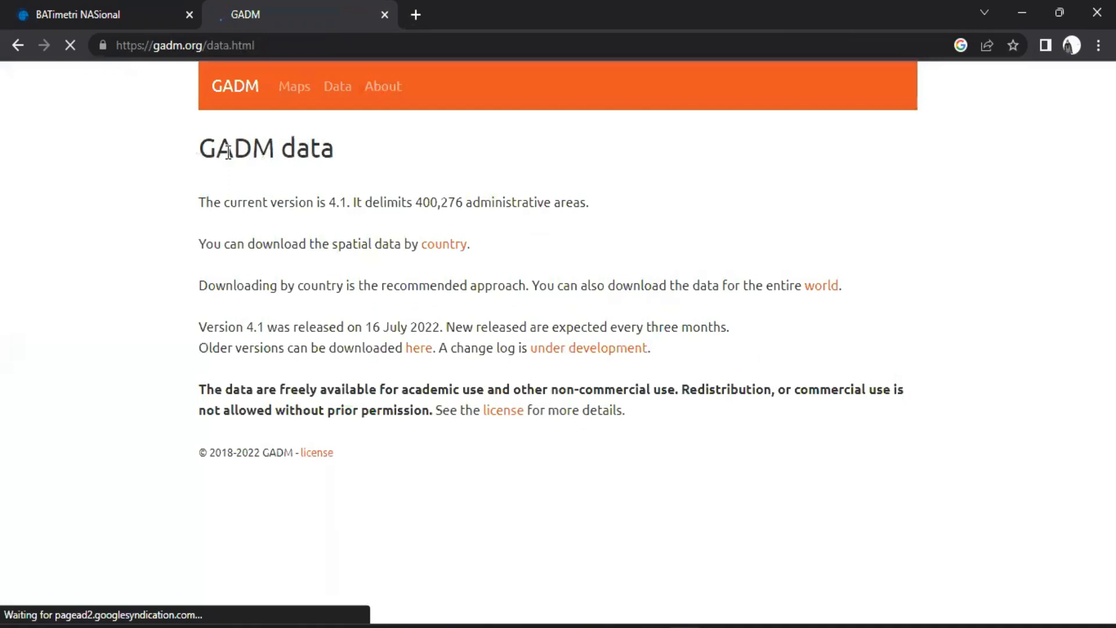
# Review the current GADM version and download options on the data page, and open the download by country
pyautogui.moveTo(319, 203); pyautogui.dragTo(348, 203)
pyautogui.click(413, 203)
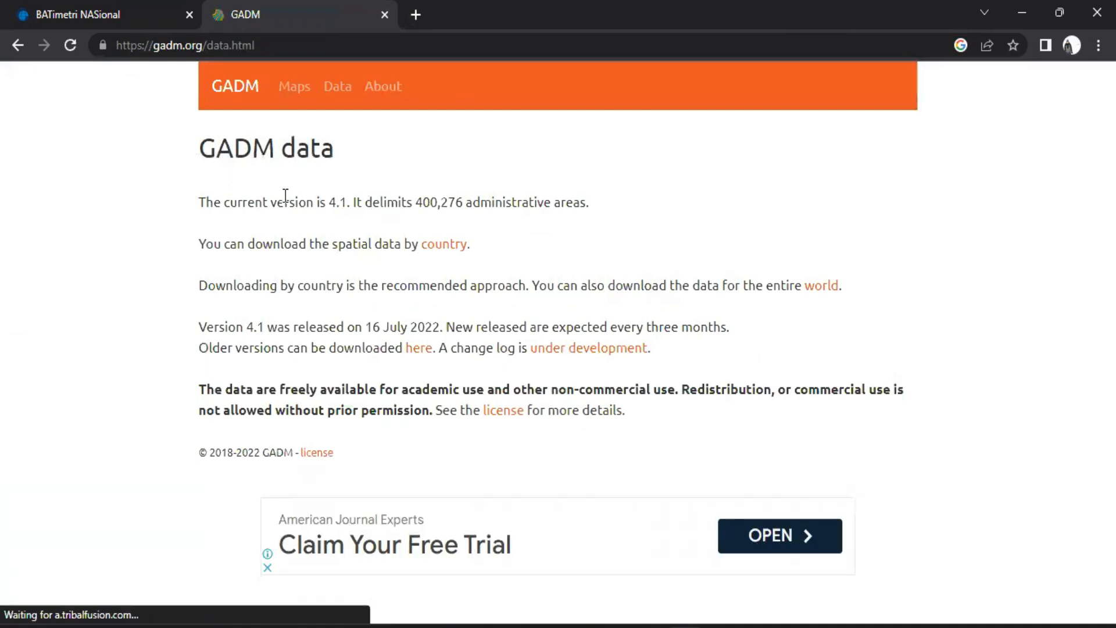
pyautogui.moveTo(213, 237); pyautogui.dragTo(346, 247)
pyautogui.click(349, 247)
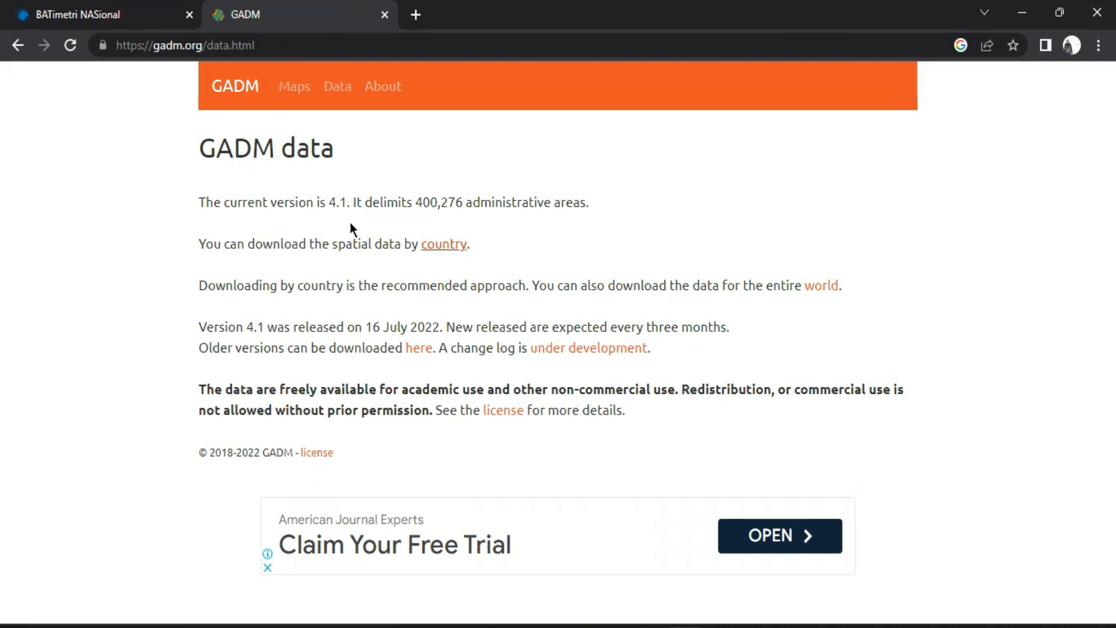
pyautogui.moveTo(318, 200); pyautogui.dragTo(372, 203)
pyautogui.click(444, 244)
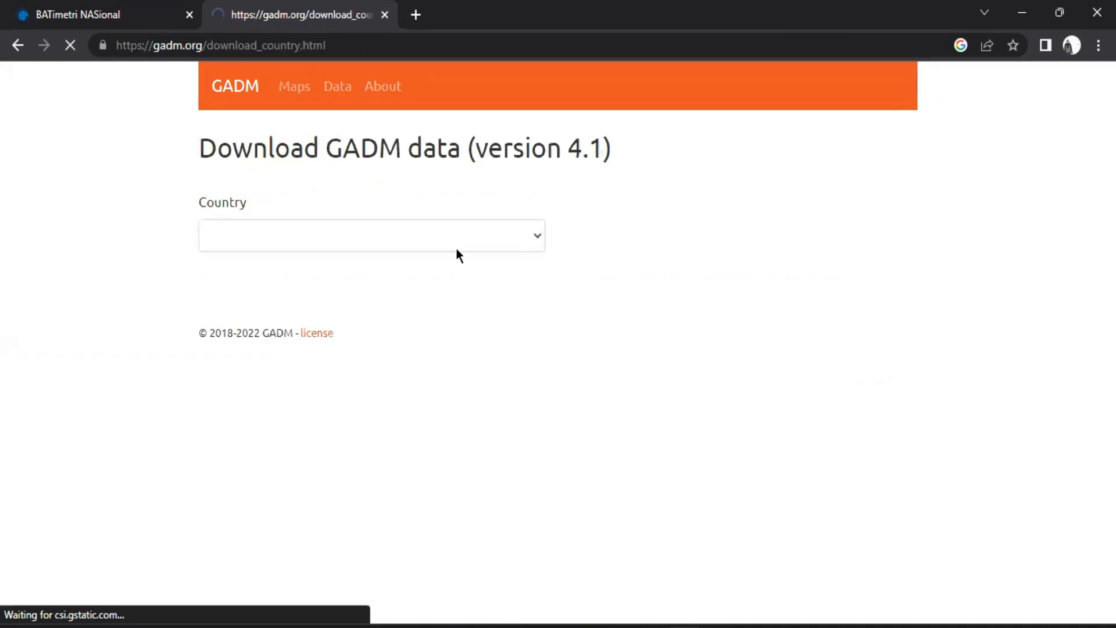
# Choose Indonesia as the country for GADM version 4.1 and try to download its shapefile
pyautogui.click(456, 239)
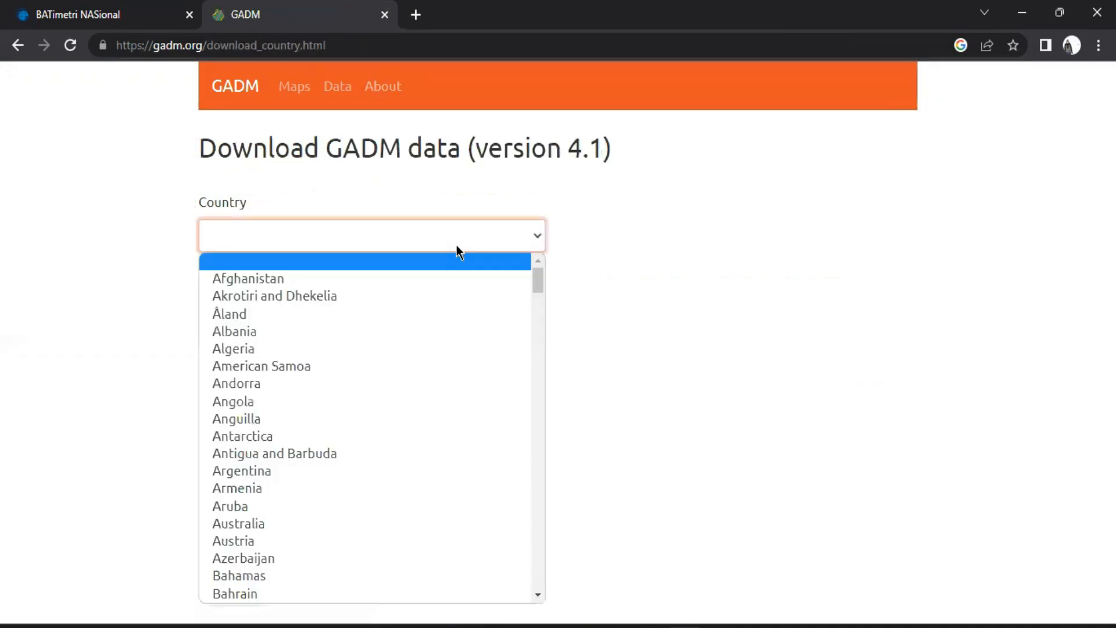
pyautogui.write('indo')
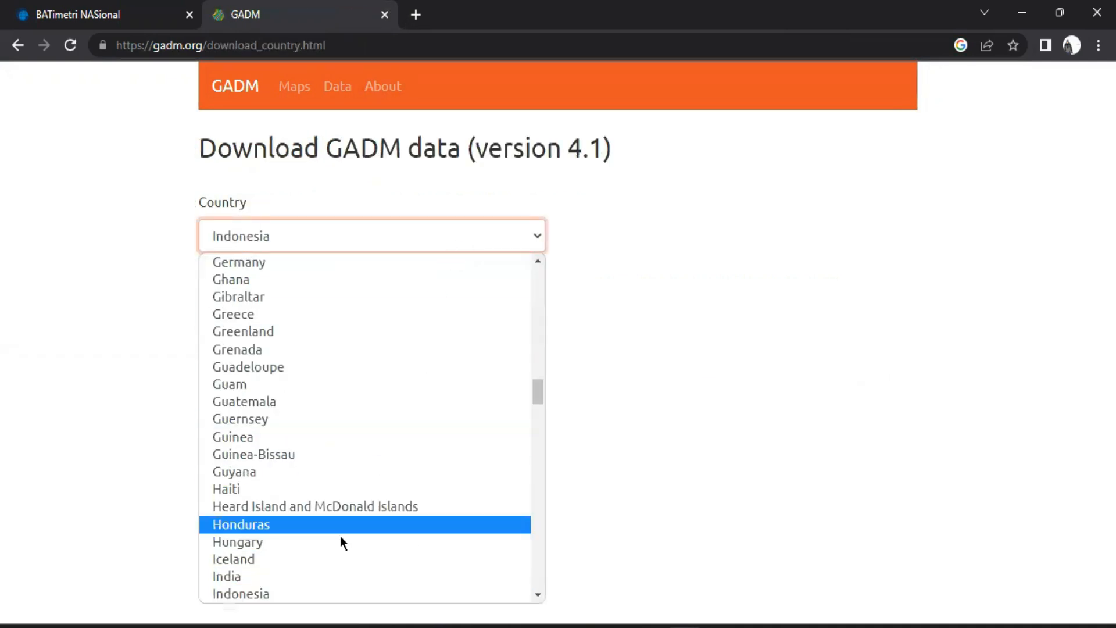
pyautogui.click(366, 593)
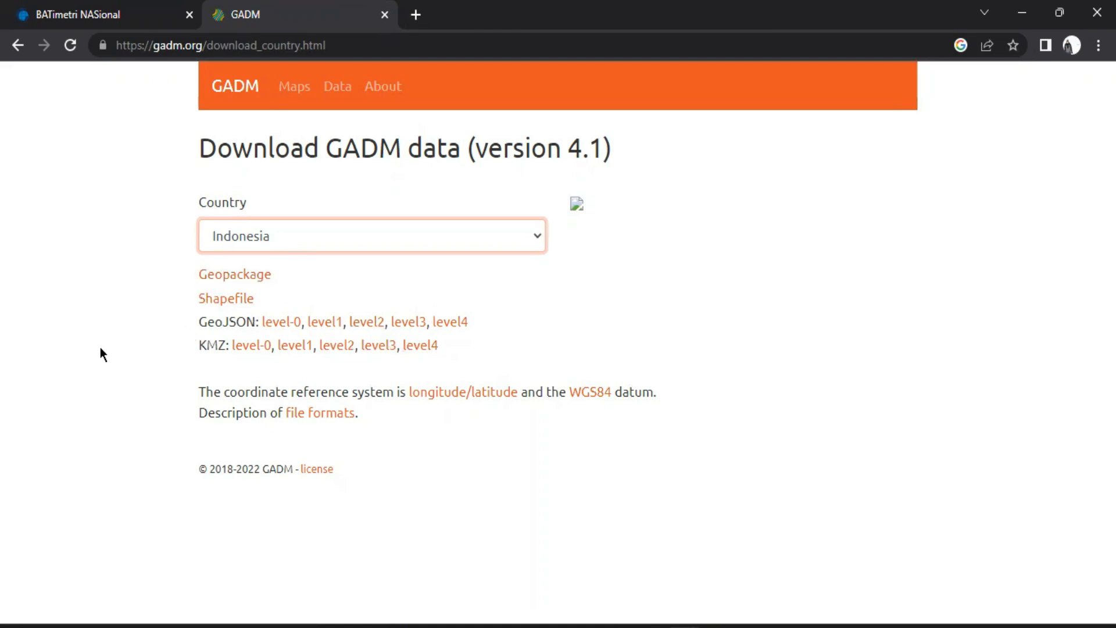
pyautogui.click(230, 301)
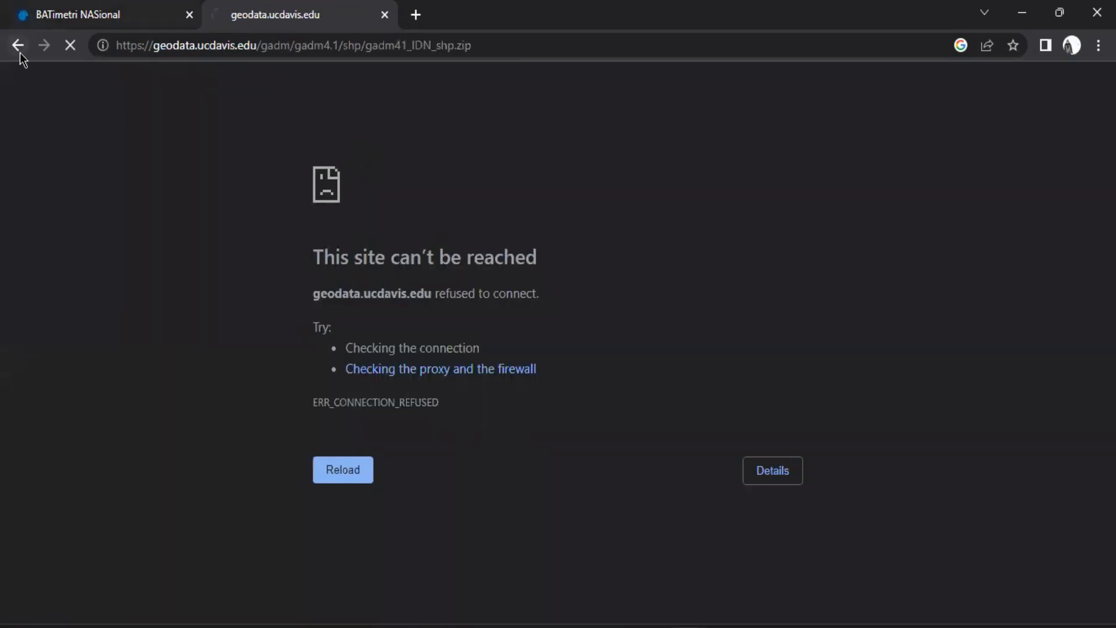
# Return to the GADM version 3.6 download page, choose Indonesia as the country, and start downloading its Geopackage
pyautogui.click(18, 46)
pyautogui.click(15, 50)
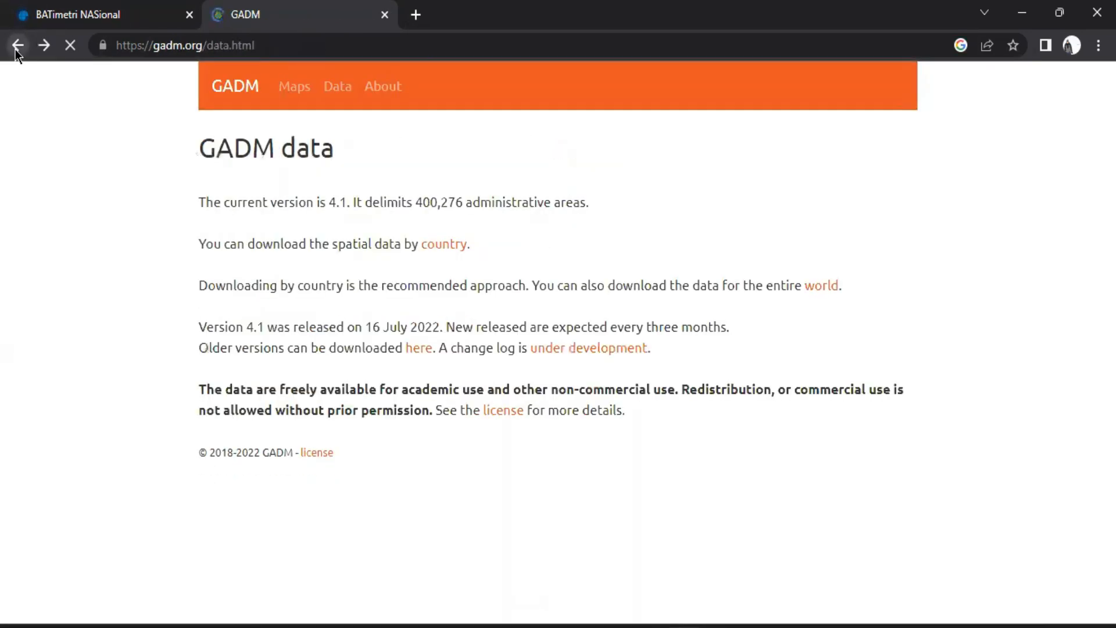
pyautogui.click(15, 50)
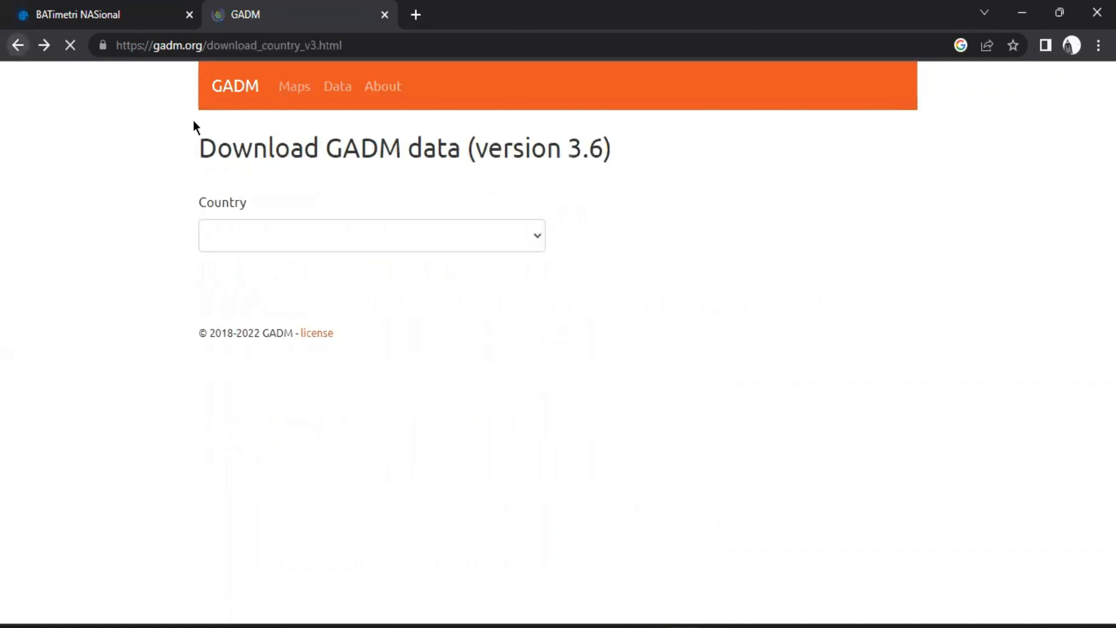
pyautogui.click(532, 234)
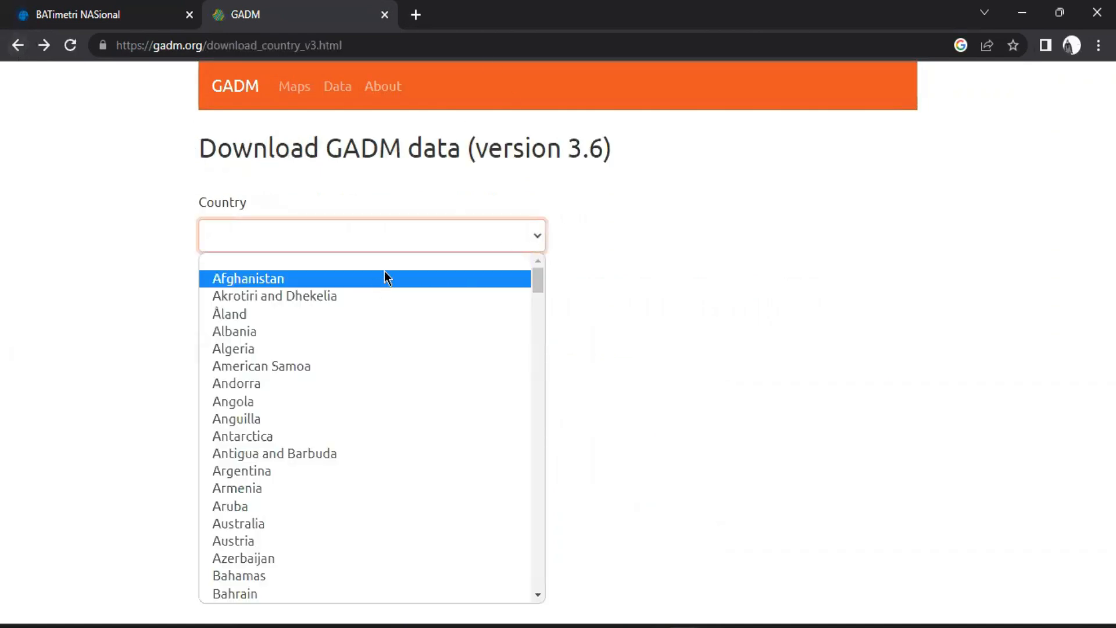
pyautogui.write('indo')
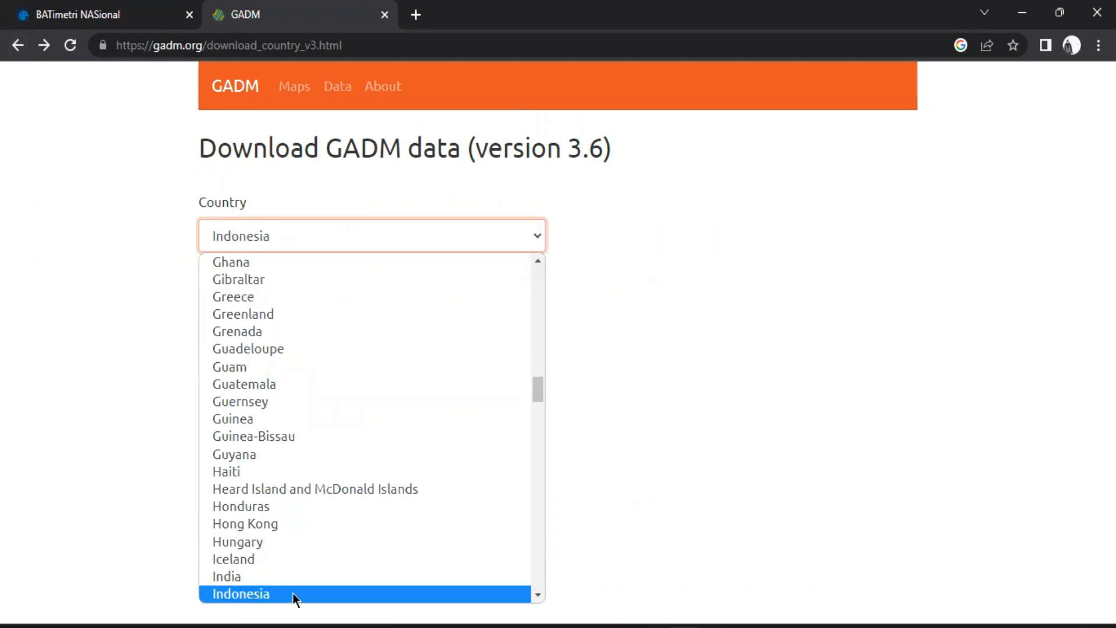
pyautogui.click(293, 593)
pyautogui.click(248, 280)
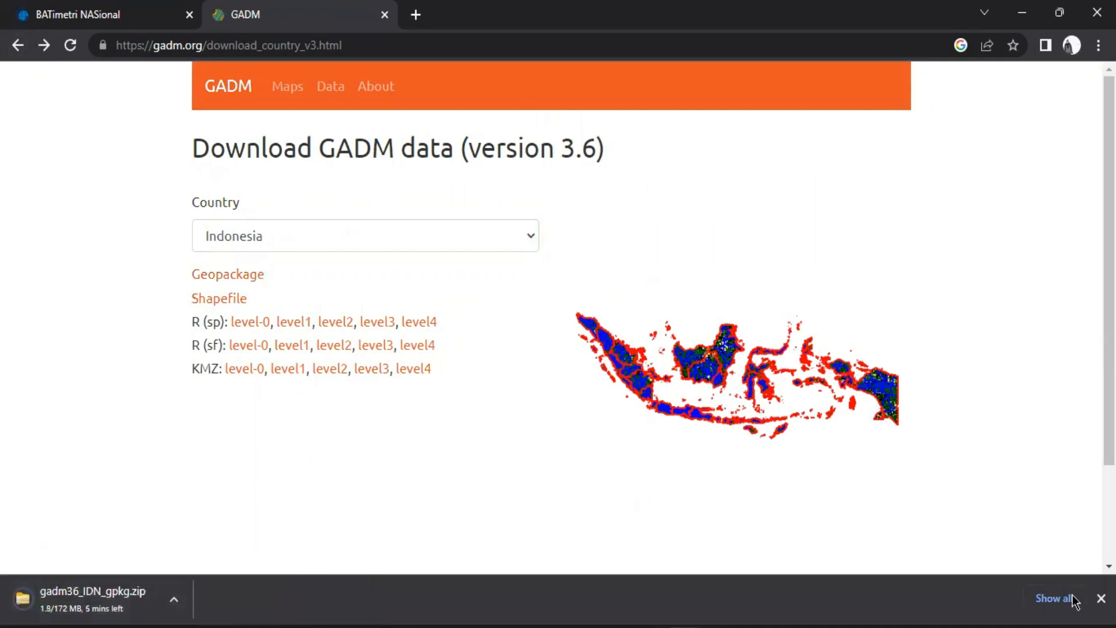
# Cancel the gadm36_IDN_gpkg.zip download, dismiss the download list, and highlight the page's version heading
pyautogui.click(174, 599)
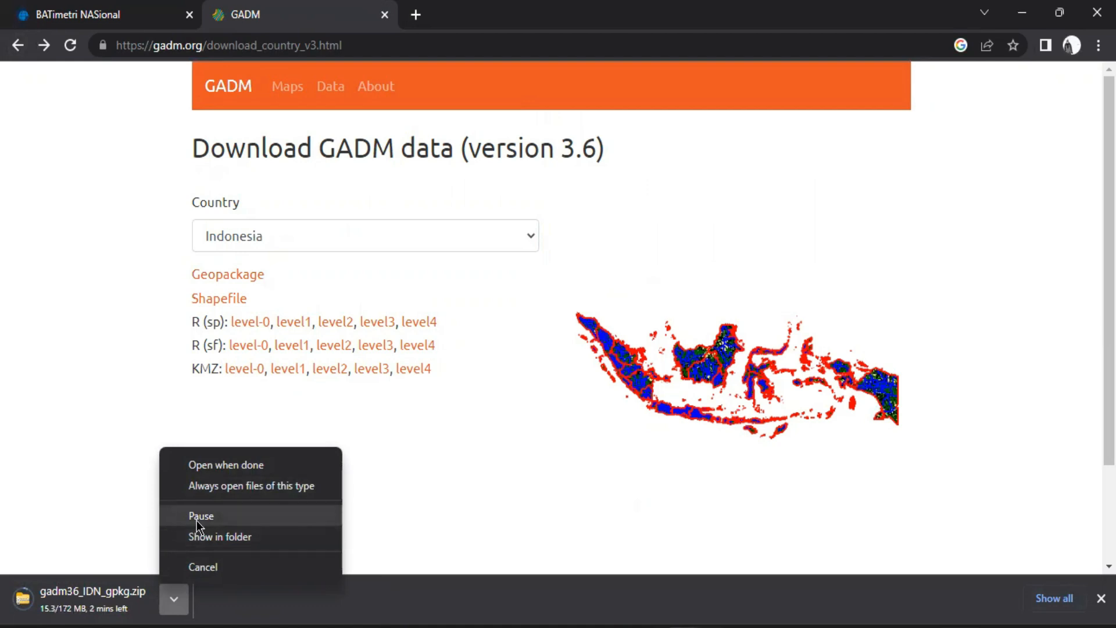
pyautogui.click(218, 568)
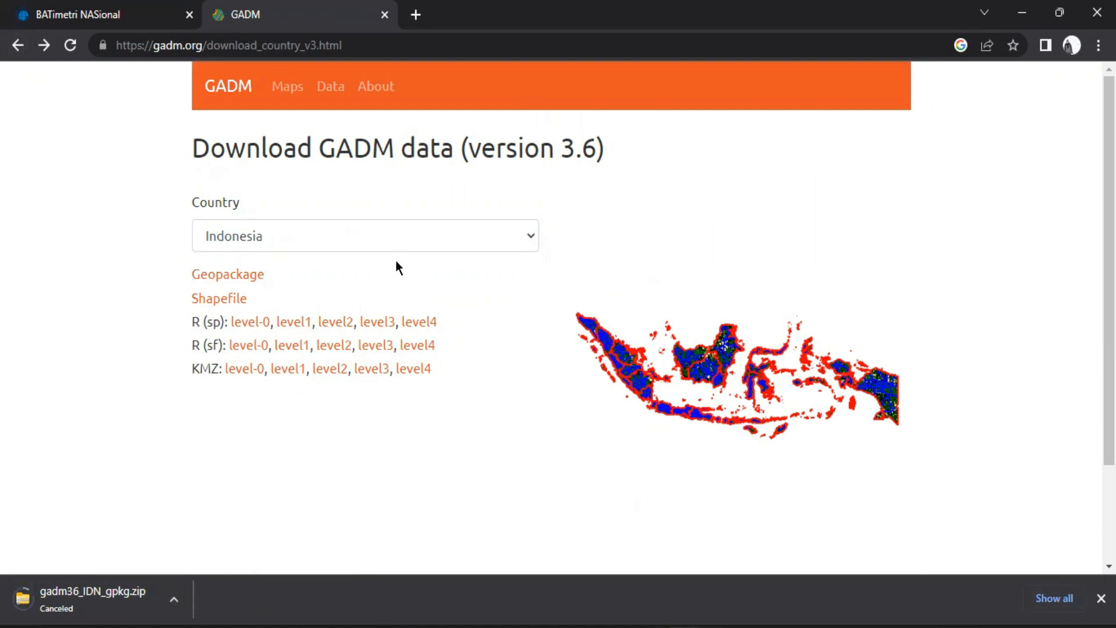
pyautogui.click(1101, 598)
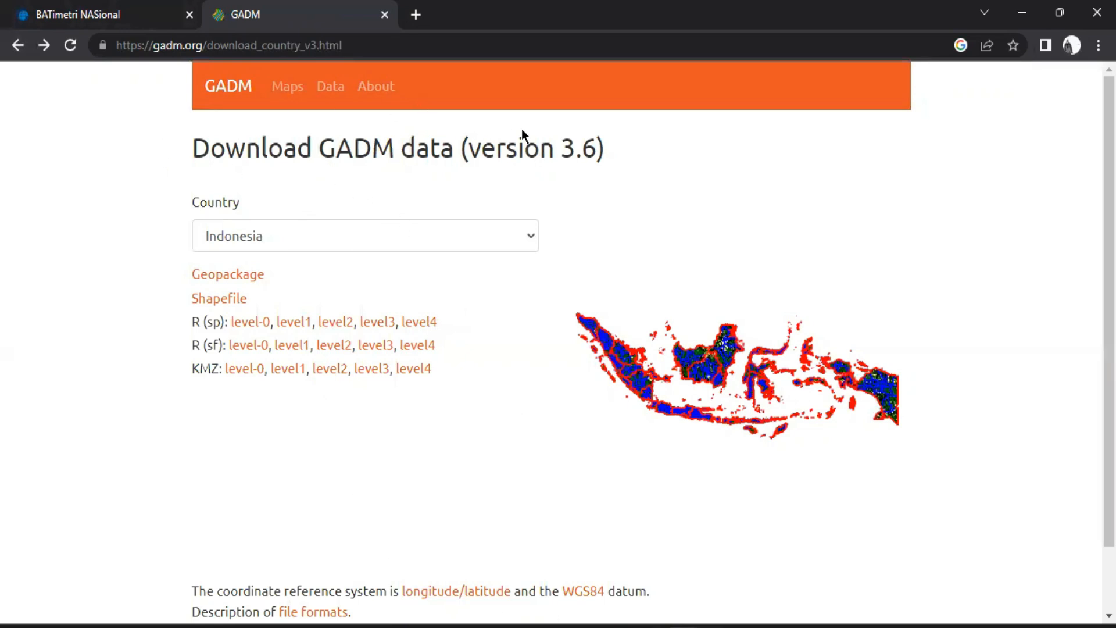
pyautogui.moveTo(192, 150); pyautogui.dragTo(481, 149)
pyautogui.moveTo(605, 150); pyautogui.dragTo(233, 156)
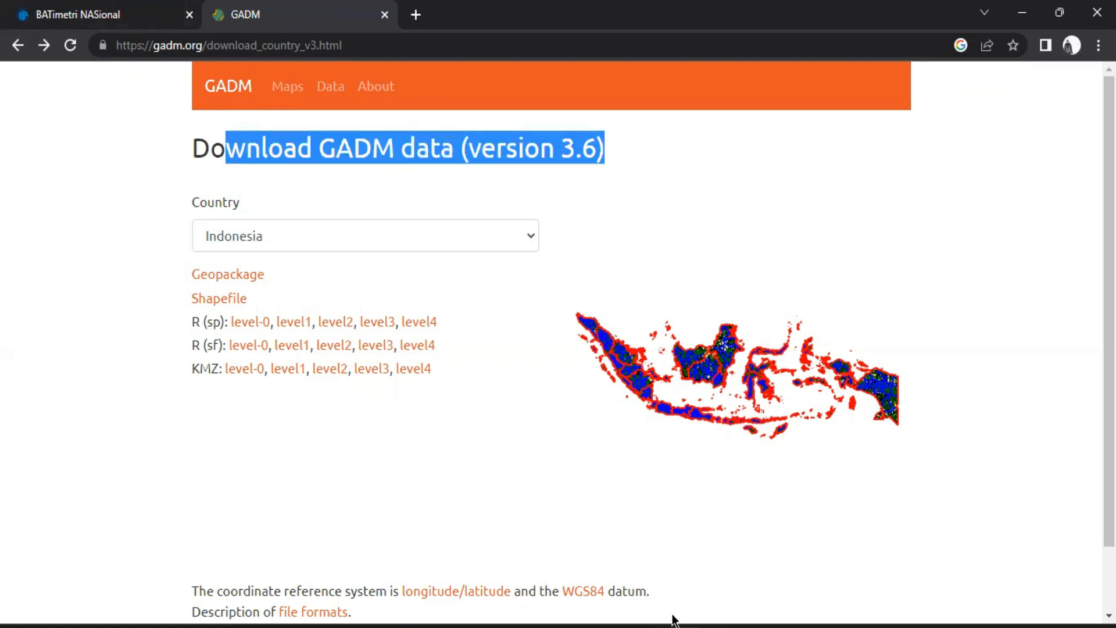
# Switch back to QGIS and remove the World Map layer from the project
pyautogui.click(713, 626)
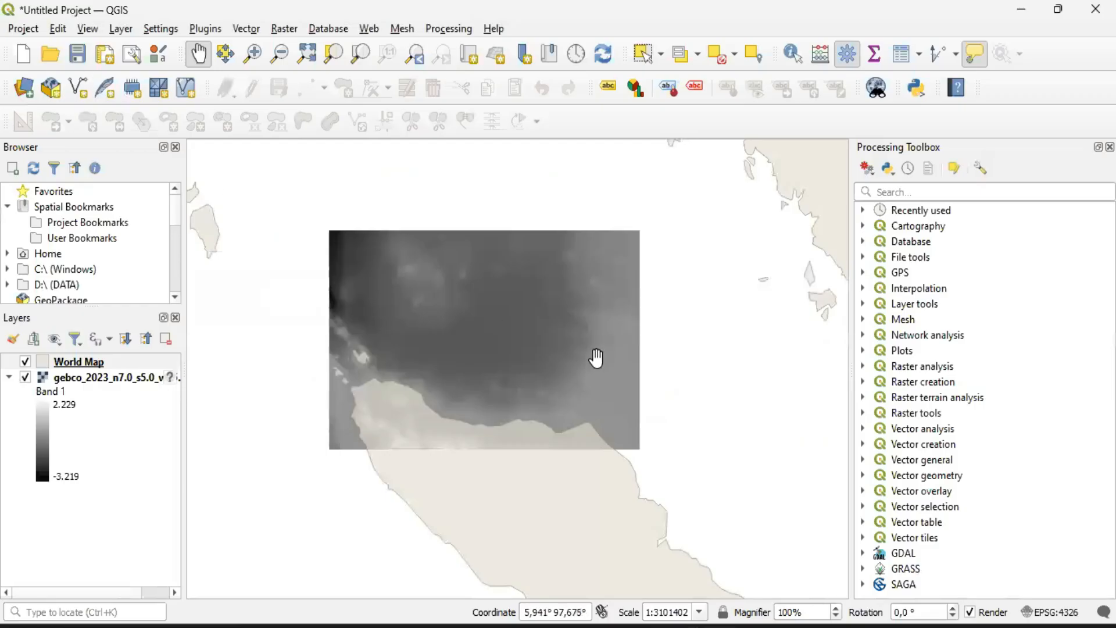
pyautogui.rightClick(63, 365)
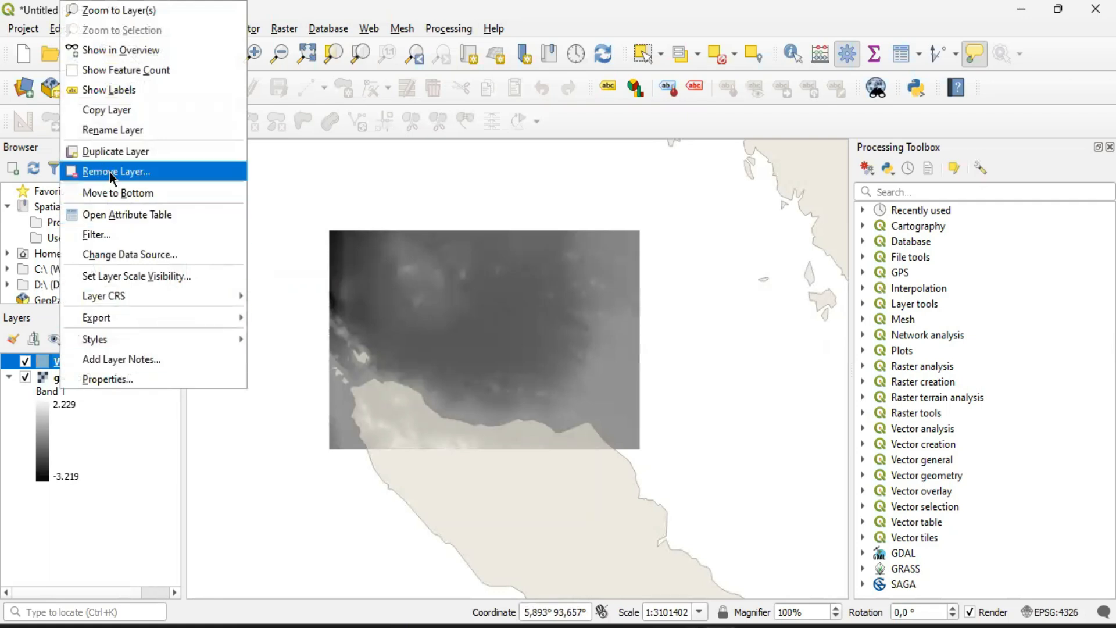
pyautogui.click(44, 360)
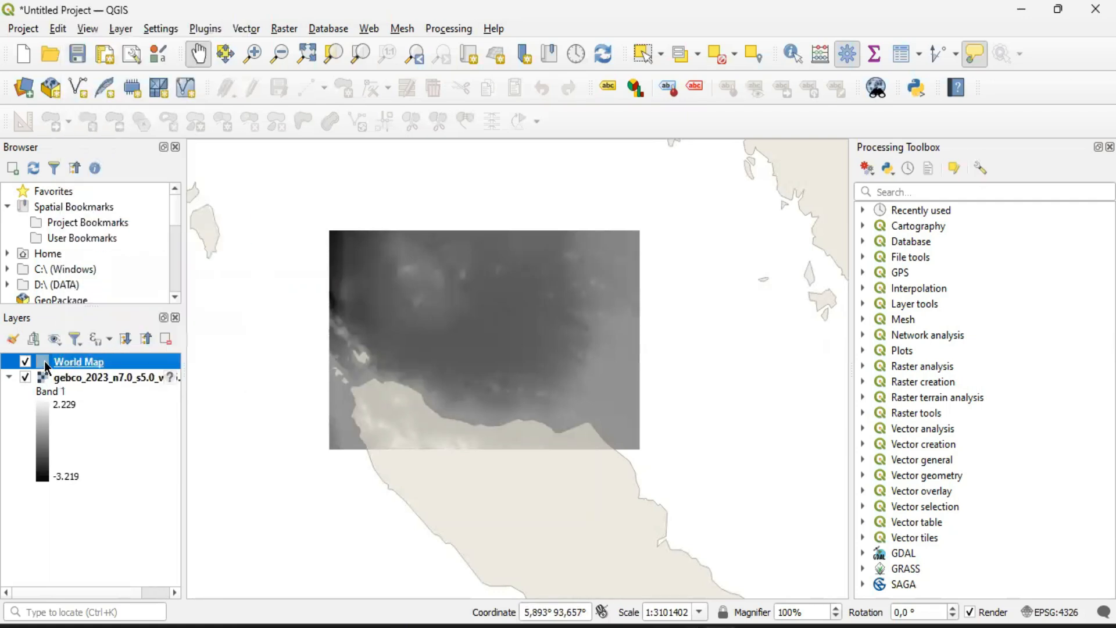
pyautogui.rightClick(45, 361)
pyautogui.moveTo(290, 246); pyautogui.dragTo(517, 368)
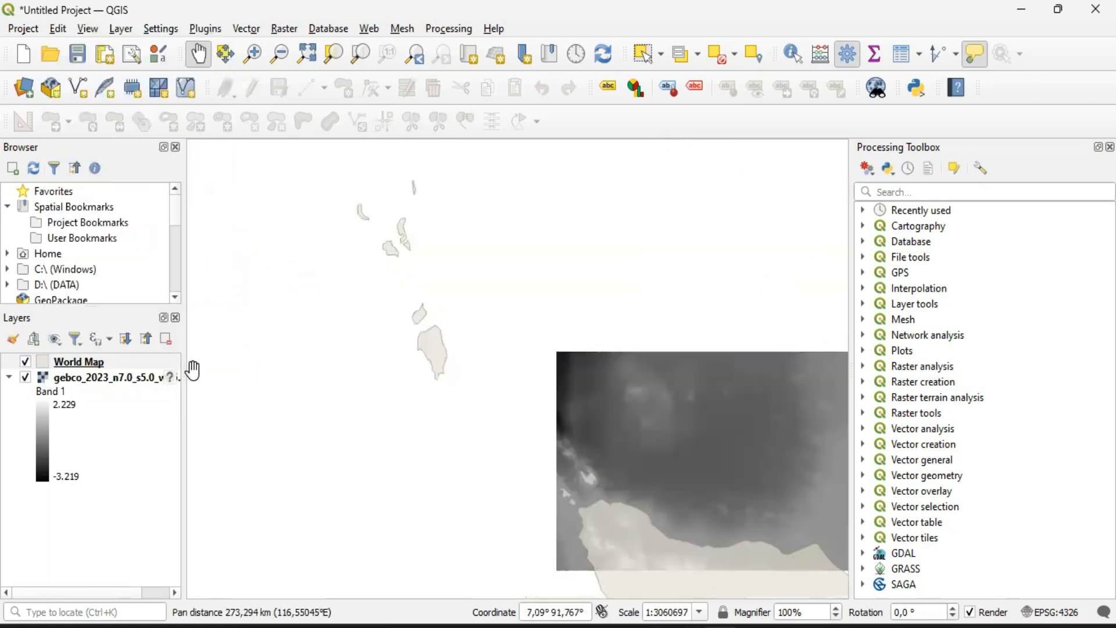
pyautogui.click(79, 363)
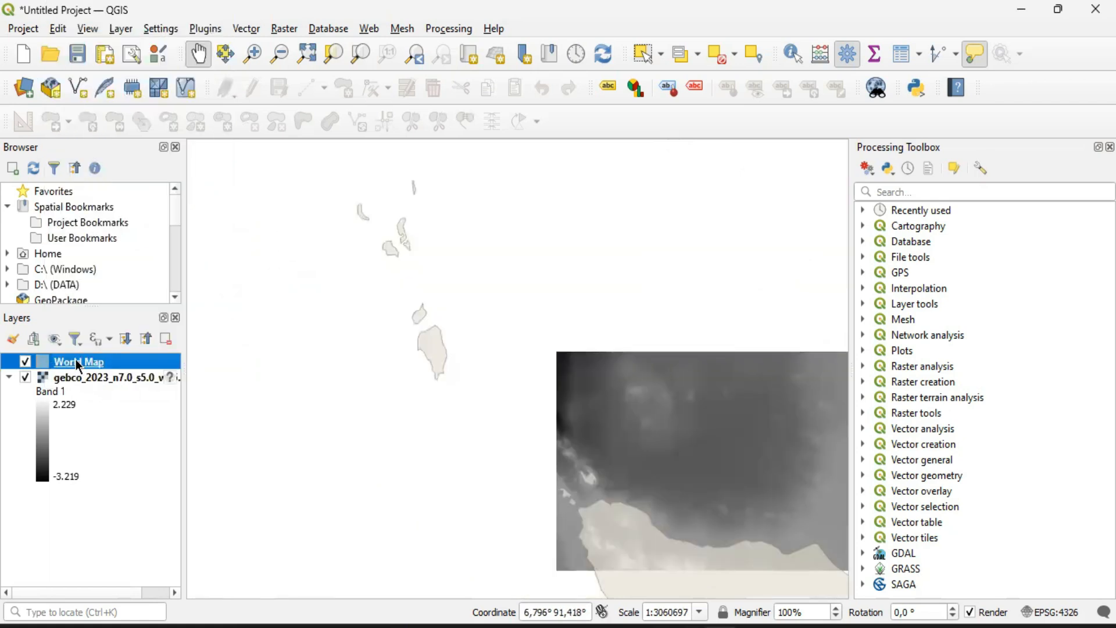
pyautogui.click(165, 341)
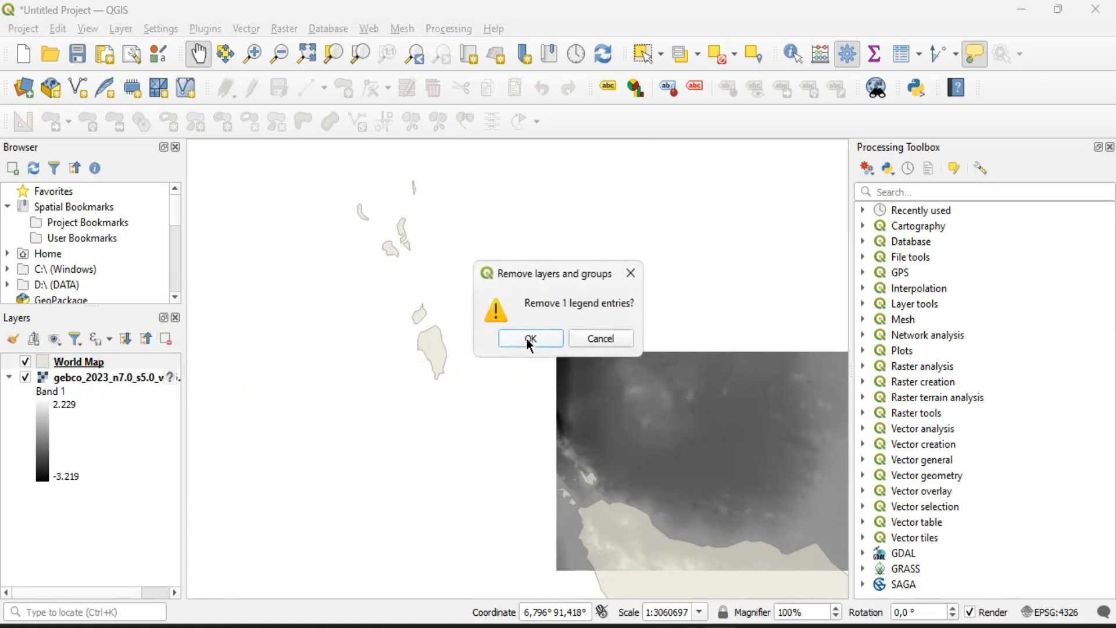
pyautogui.click(530, 339)
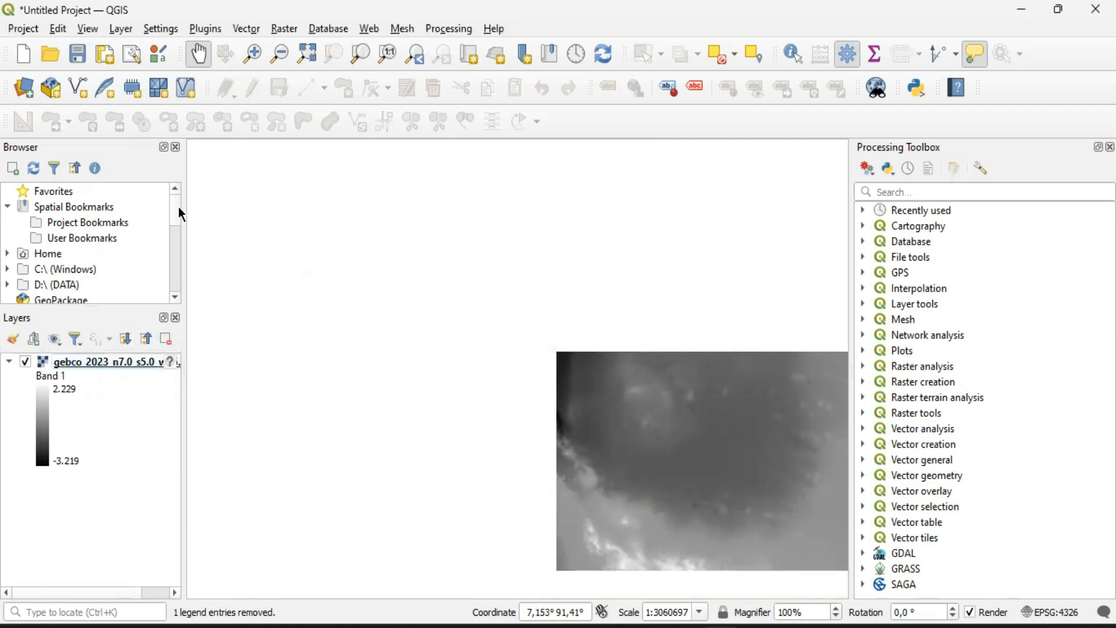
pyautogui.scroll(-1, 138, 241)
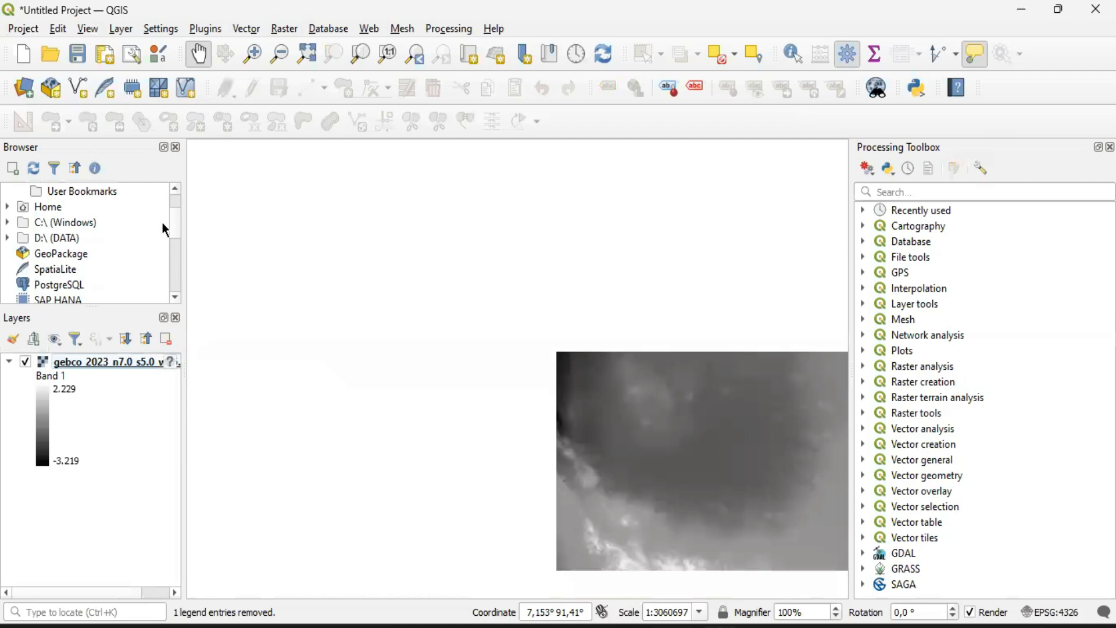
pyautogui.scroll(1, 162, 224)
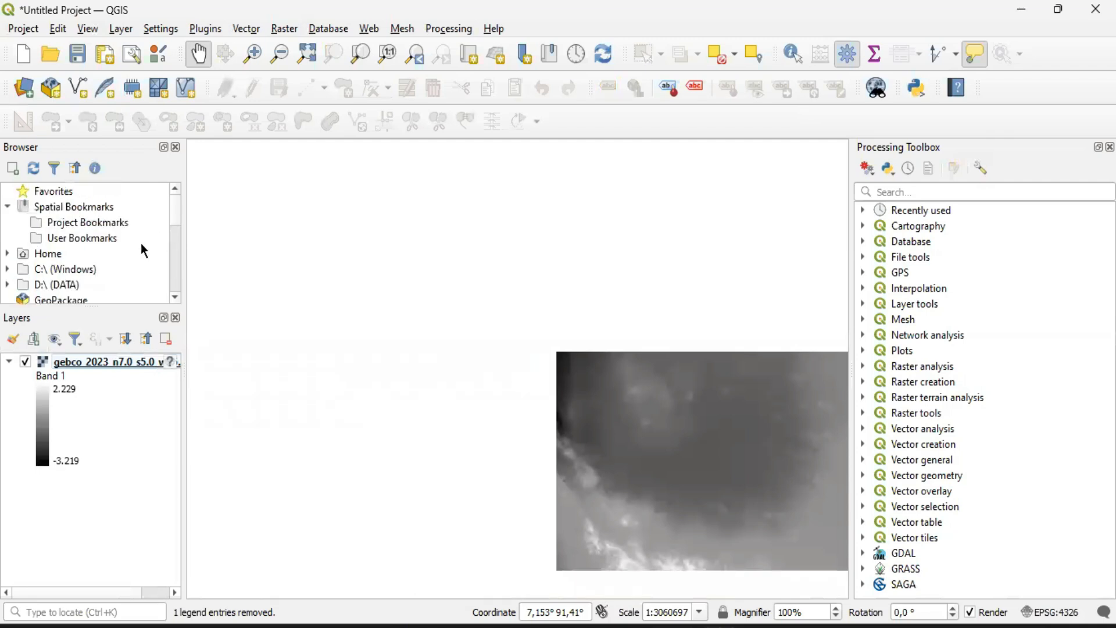
pyautogui.scroll(-2, 140, 243)
pyautogui.scroll(-2, 142, 227)
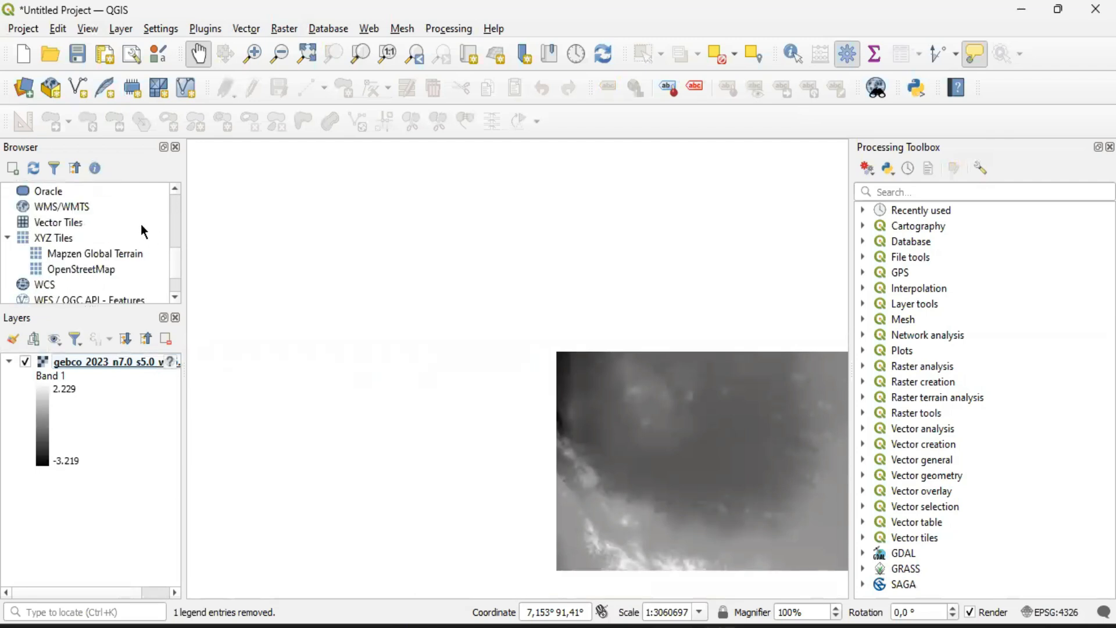
pyautogui.scroll(4, 143, 231)
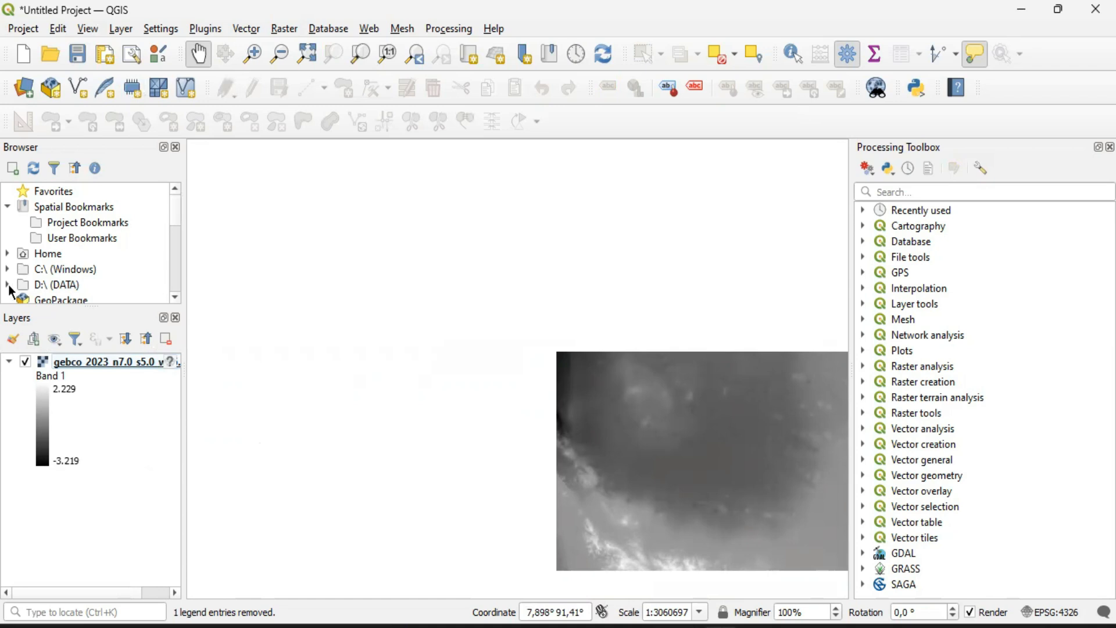
pyautogui.click(121, 29)
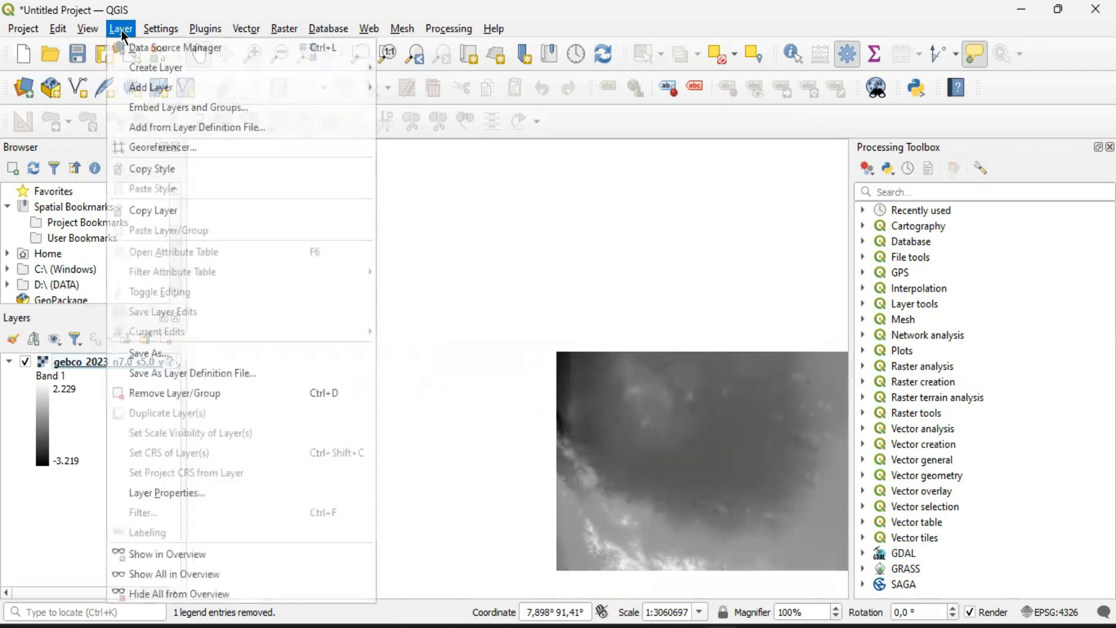
pyautogui.moveTo(170, 88)
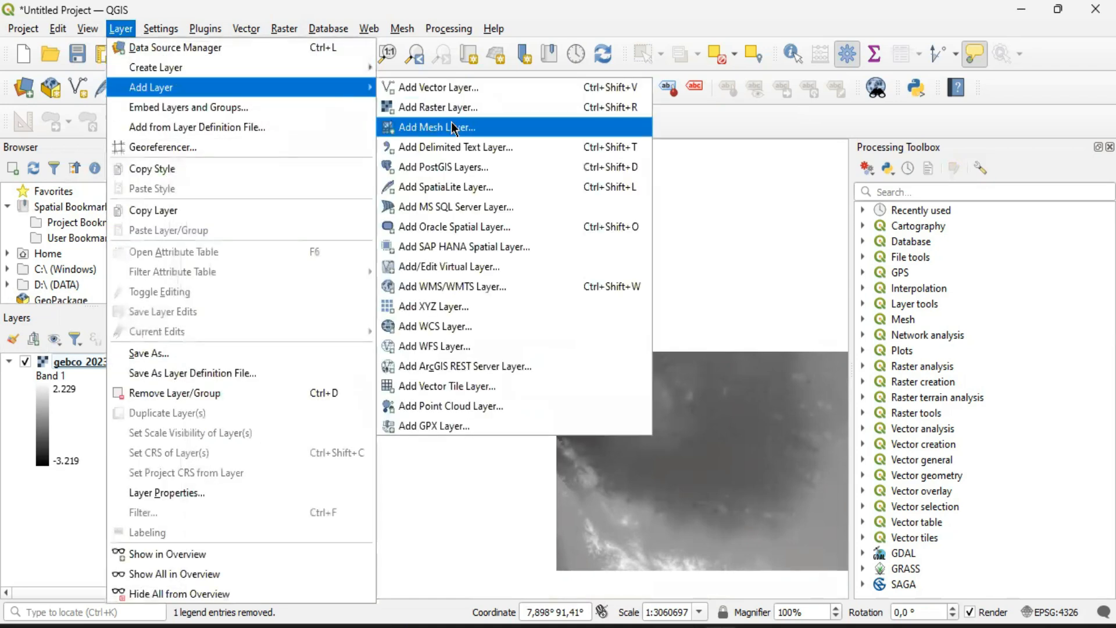
pyautogui.click(774, 211)
# Expand D:\ (DATA) and its 3. Working Experience folder in the browser, and check the Batimetri folder's path in File Explorer
pyautogui.moveTo(175, 225)
pyautogui.mouseDown()
pyautogui.moveTo(173, 243)
pyautogui.moveTo(176, 231)
pyautogui.mouseUp()
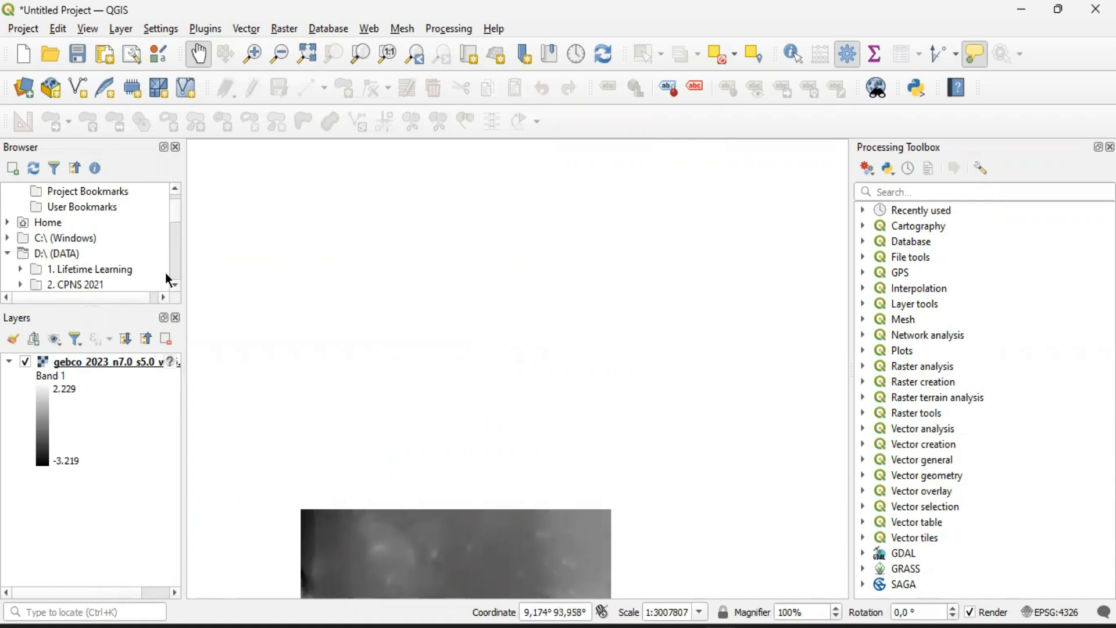
pyautogui.click(175, 285)
pyautogui.click(175, 285)
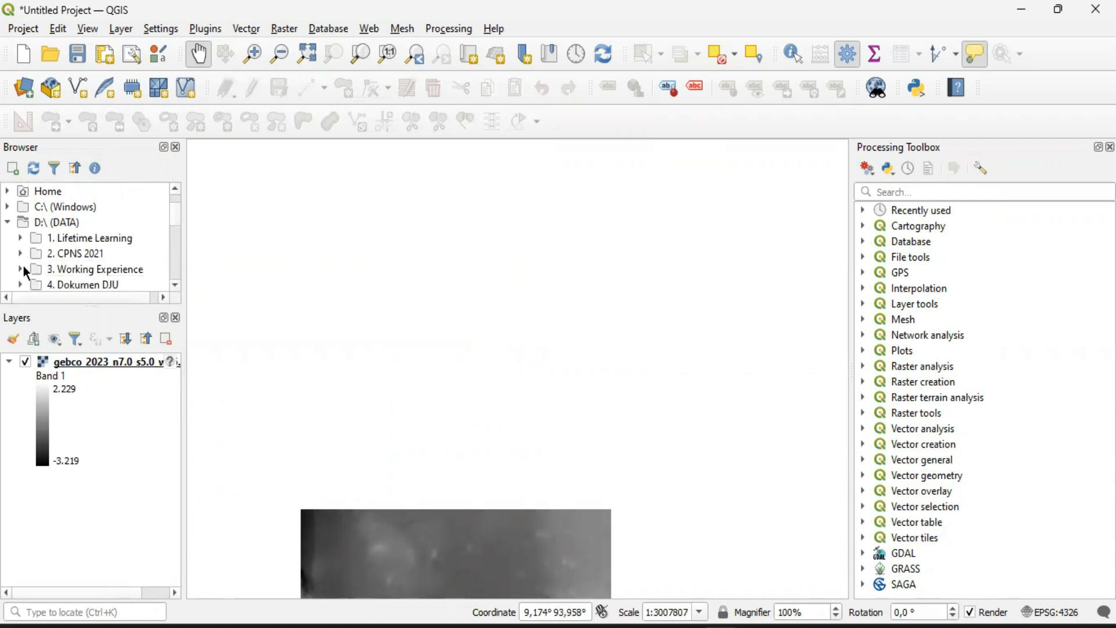
pyautogui.click(21, 269)
pyautogui.click(266, 626)
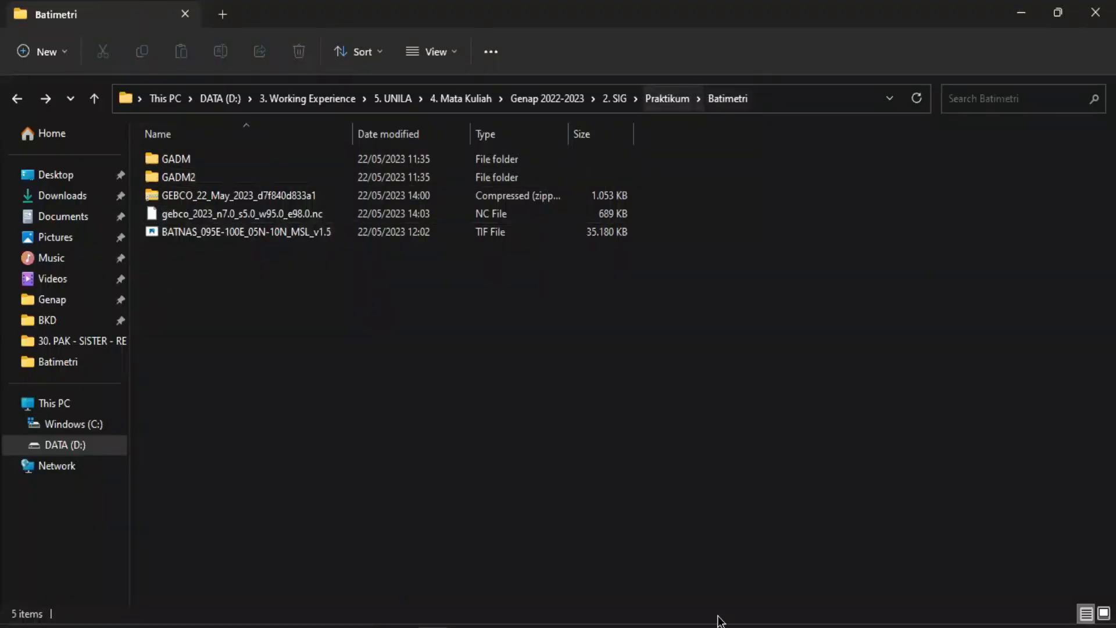
pyautogui.click(719, 626)
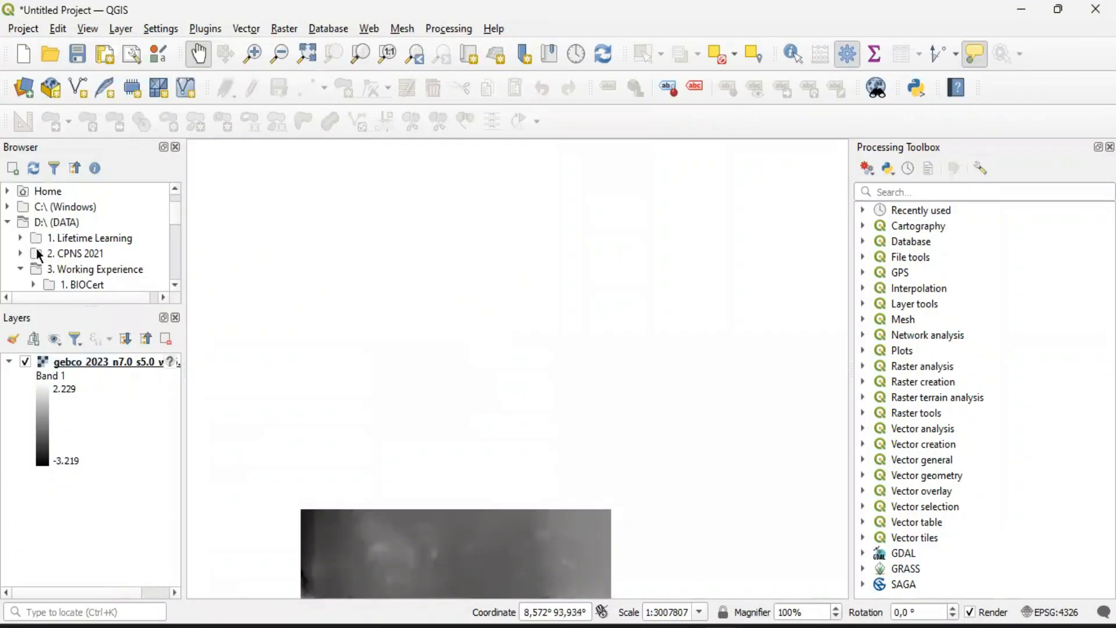
# Expand the 5. UNILA folder and its 4. Mata Kuliah subfolder in the browser tree
pyautogui.click(176, 286)
pyautogui.click(176, 286)
pyautogui.click(176, 286)
pyautogui.click(177, 286)
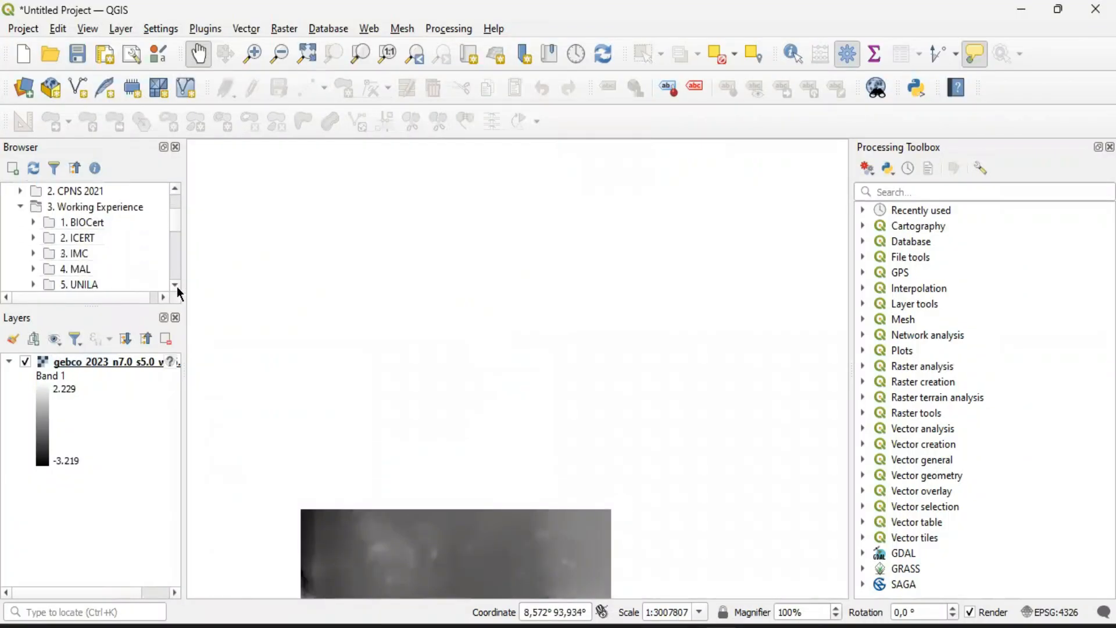
pyautogui.click(177, 286)
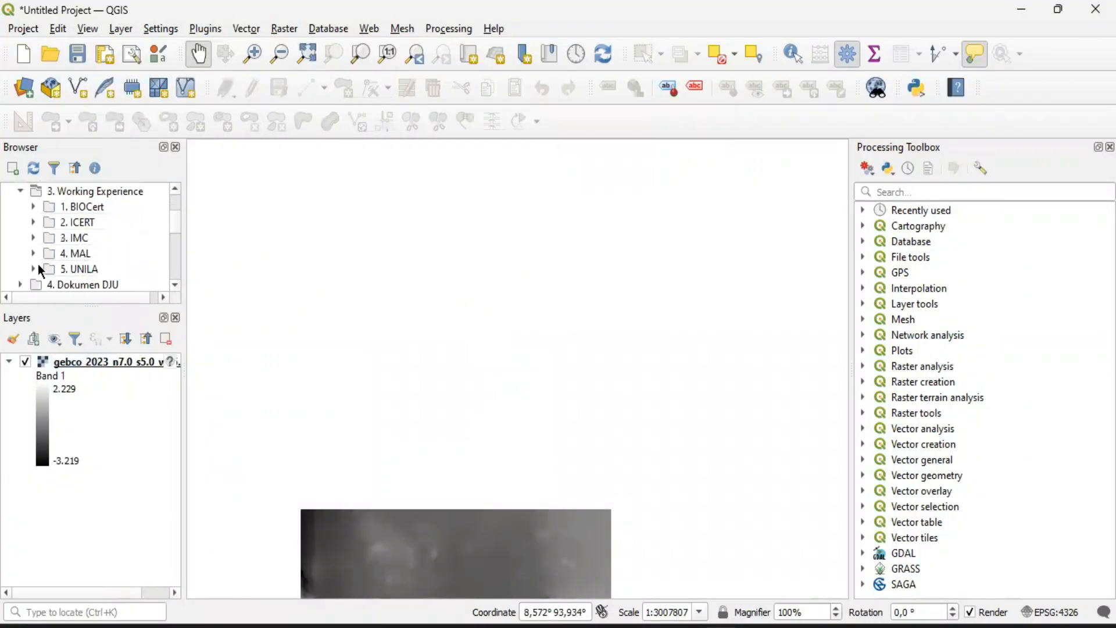
pyautogui.click(176, 284)
pyautogui.click(177, 285)
pyautogui.click(176, 285)
pyautogui.click(177, 285)
pyautogui.click(176, 285)
pyautogui.click(176, 285)
pyautogui.click(176, 285)
pyautogui.moveTo(175, 228); pyautogui.dragTo(176, 239)
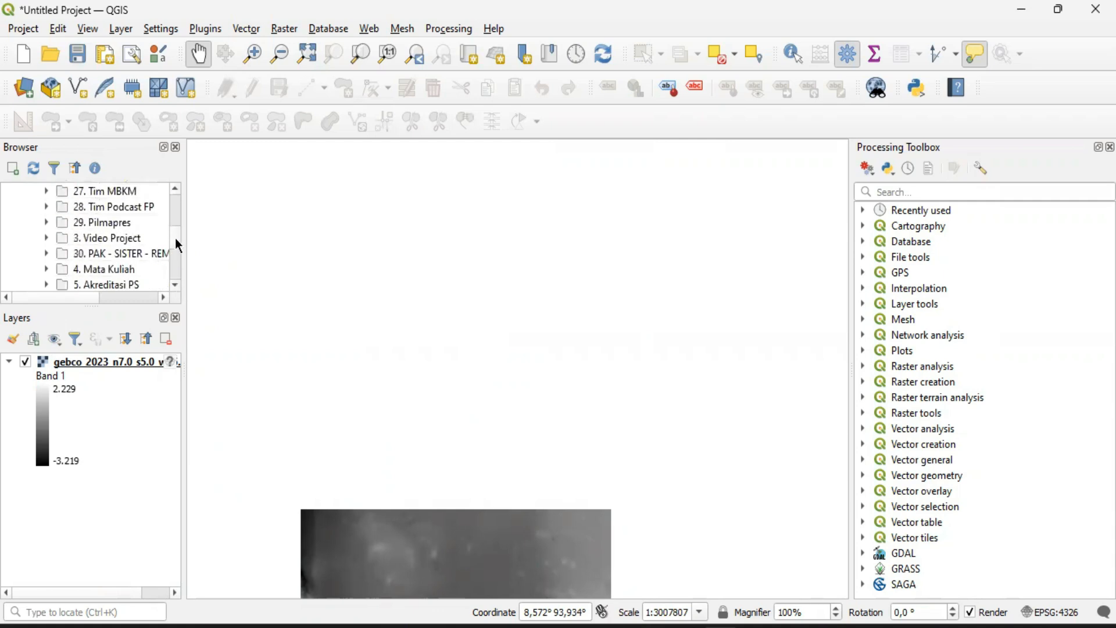
pyautogui.doubleClick(108, 271)
# Expand Genap 2022-2023 down through 2. SIG and Praktikum to the contents of the Batimetri folder
pyautogui.click(175, 285)
pyautogui.click(175, 285)
pyautogui.click(60, 269)
pyautogui.click(175, 285)
pyautogui.click(175, 285)
pyautogui.click(175, 285)
pyautogui.click(175, 285)
pyautogui.click(175, 284)
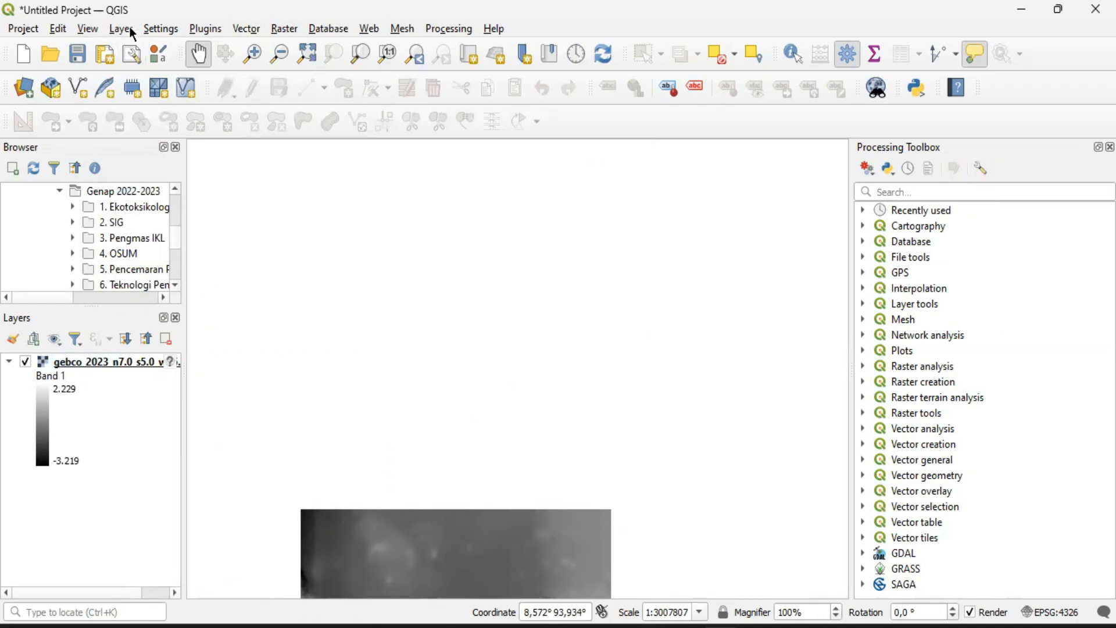
pyautogui.click(73, 222)
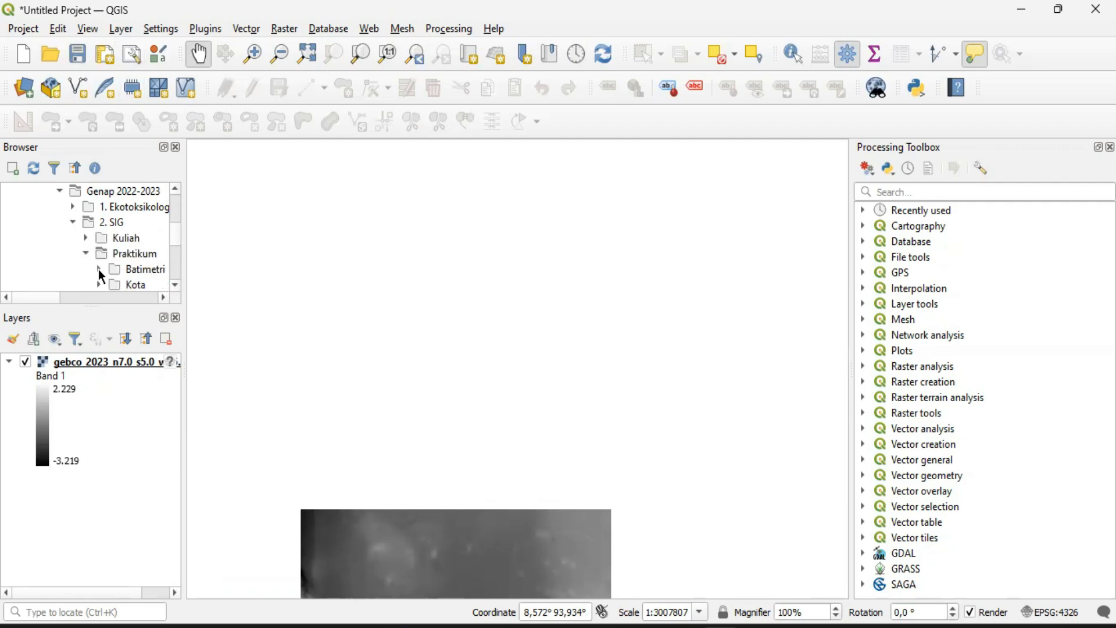
pyautogui.click(99, 269)
# Expand the GADM folder inside Batimetri and add gadm41_IDN_2.shp to the project as a layer
pyautogui.click(163, 298)
pyautogui.click(7, 297)
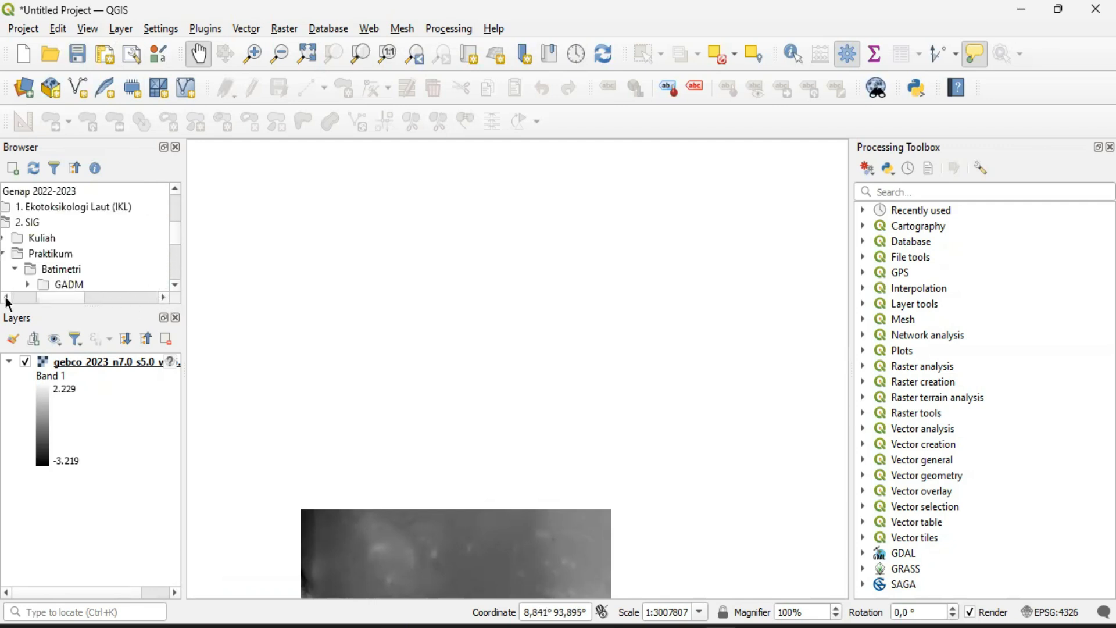
pyautogui.click(176, 291)
pyautogui.click(176, 291)
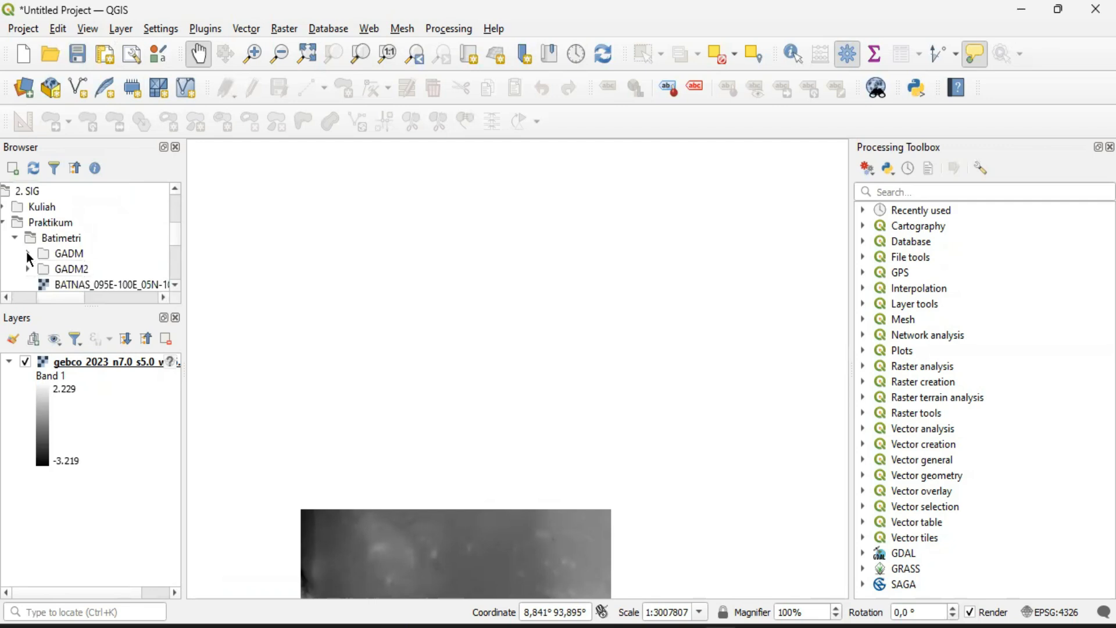
pyautogui.click(27, 254)
pyautogui.click(176, 286)
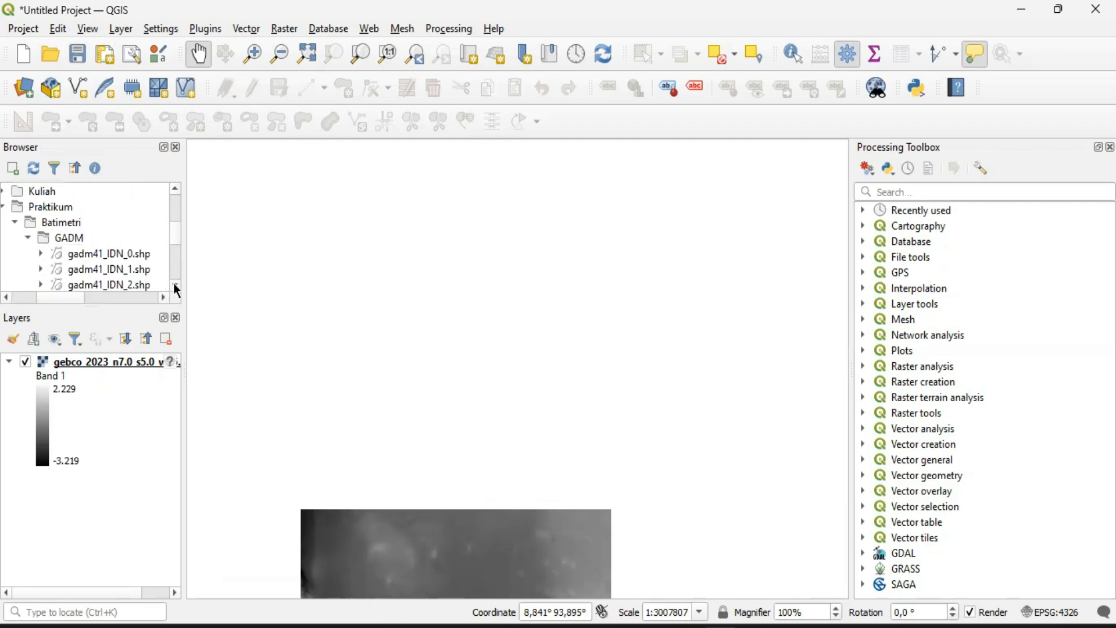
pyautogui.click(175, 286)
pyautogui.click(176, 286)
pyautogui.click(176, 286)
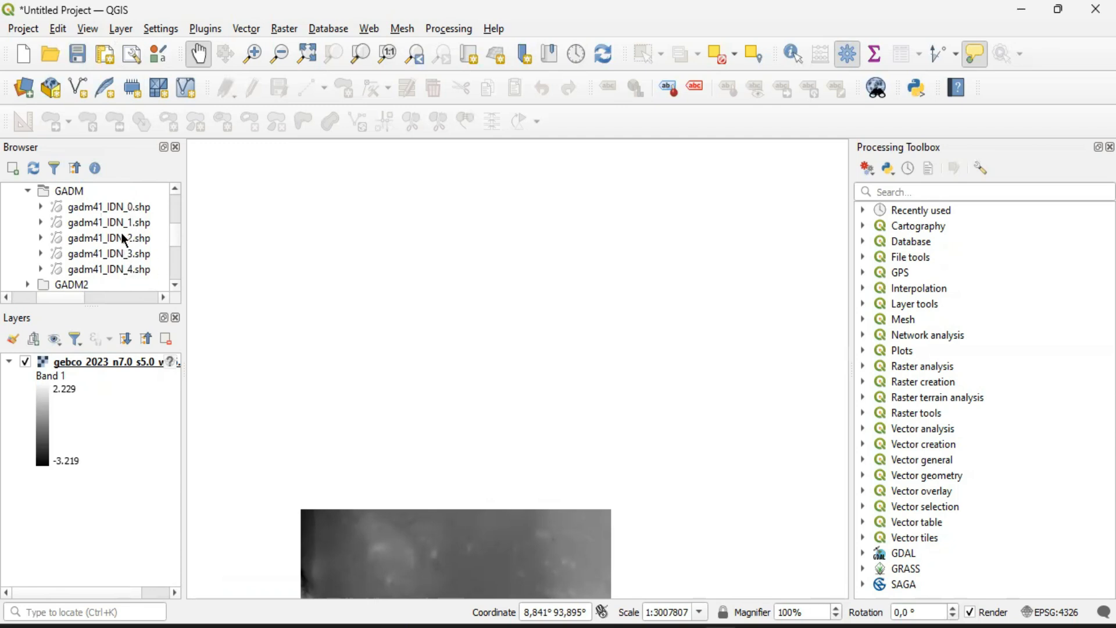
pyautogui.moveTo(93, 232); pyautogui.dragTo(127, 398)
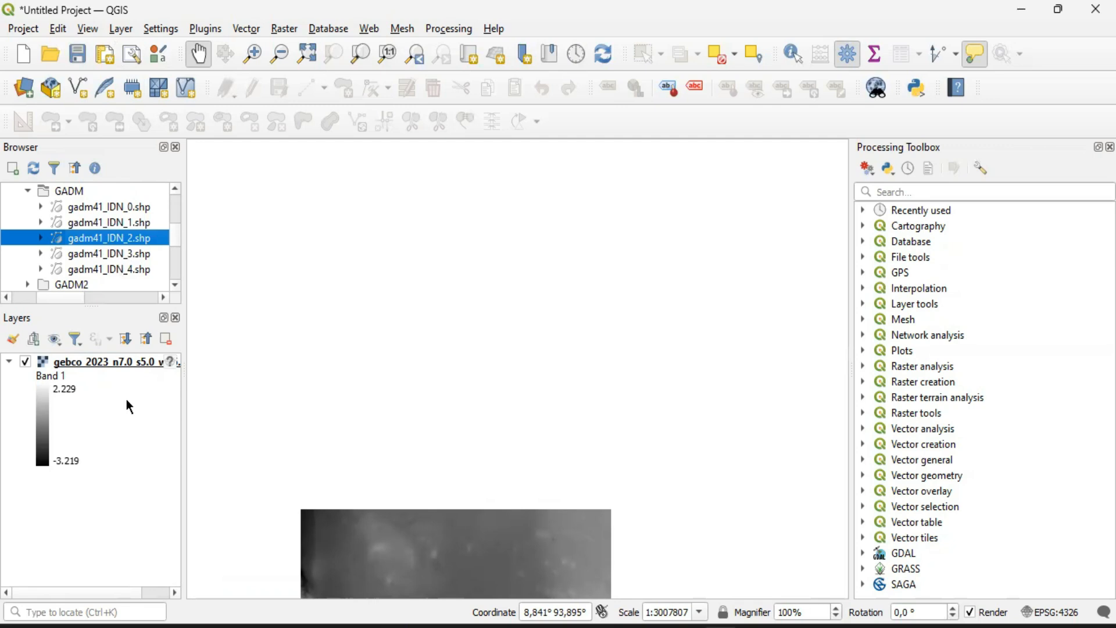
# Add gadm41_IDN_1.shp above the gadm41_IDN_2 layer, and hide gadm41_IDN_2
pyautogui.scroll(-2, 540, 388)
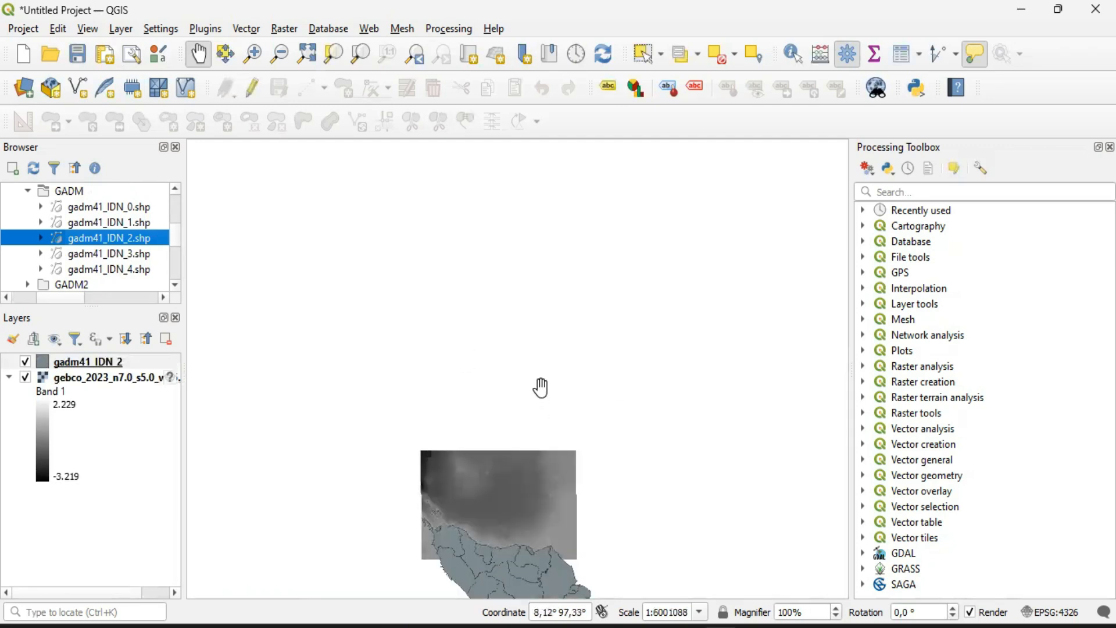
pyautogui.moveTo(561, 495); pyautogui.dragTo(453, 387)
pyautogui.scroll(2, 500, 442)
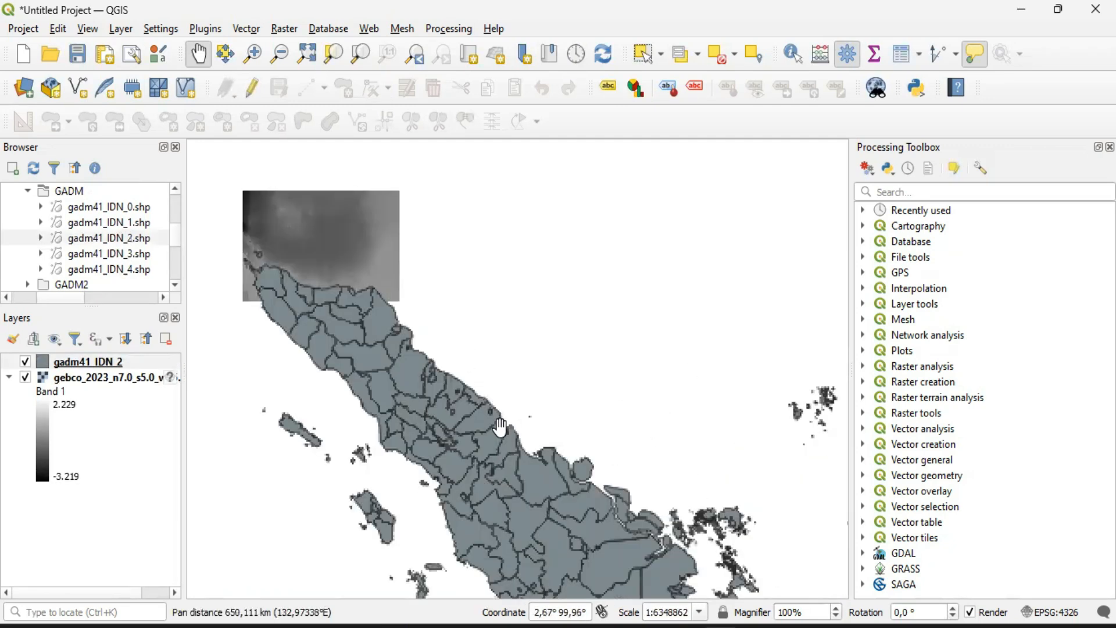
pyautogui.moveTo(312, 321); pyautogui.dragTo(468, 496)
pyautogui.moveTo(352, 384); pyautogui.dragTo(505, 526)
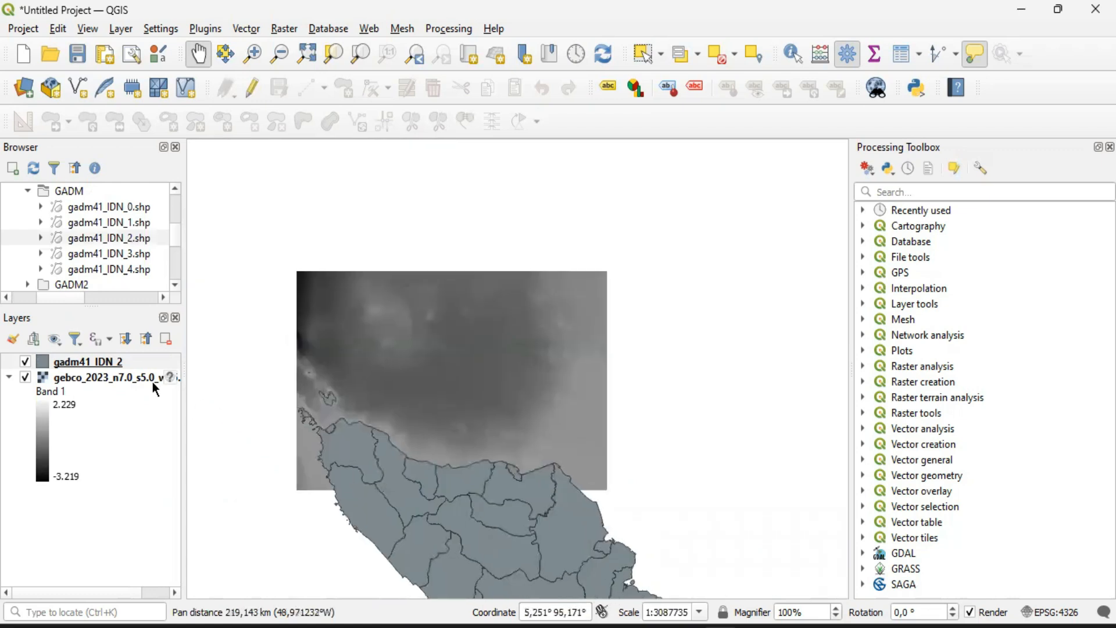
pyautogui.moveTo(94, 228); pyautogui.dragTo(88, 363)
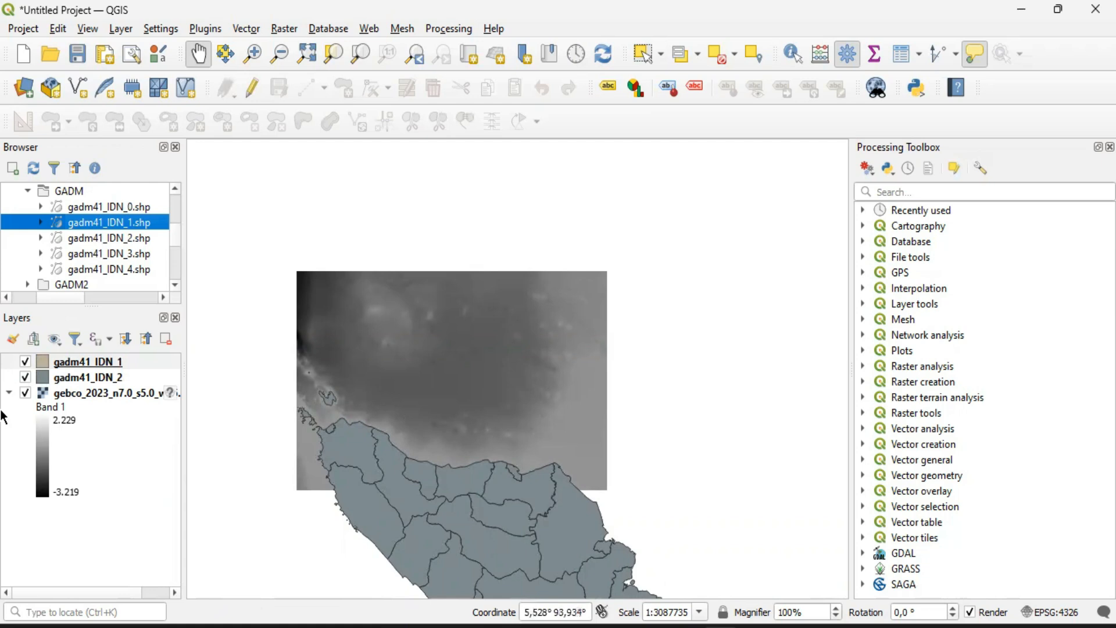
pyautogui.click(25, 378)
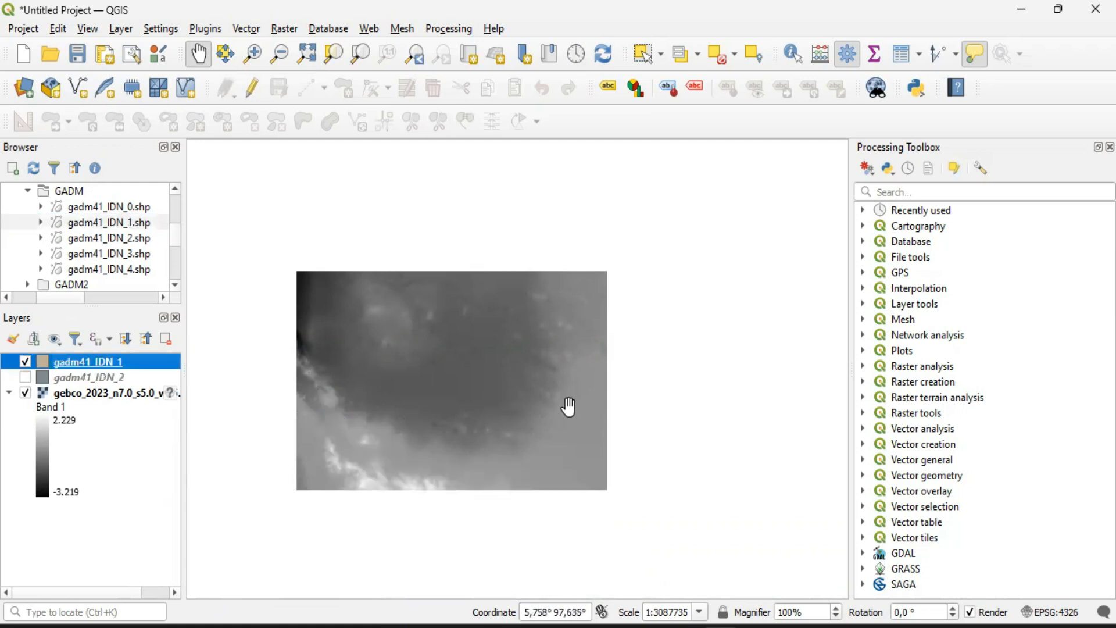
# Examine the map around the bathymetry raster for gadm41_IDN_1, switching that layer's visibility off and on again
pyautogui.click(688, 400)
pyautogui.moveTo(688, 400); pyautogui.dragTo(633, 343)
pyautogui.scroll(-1, 586, 343)
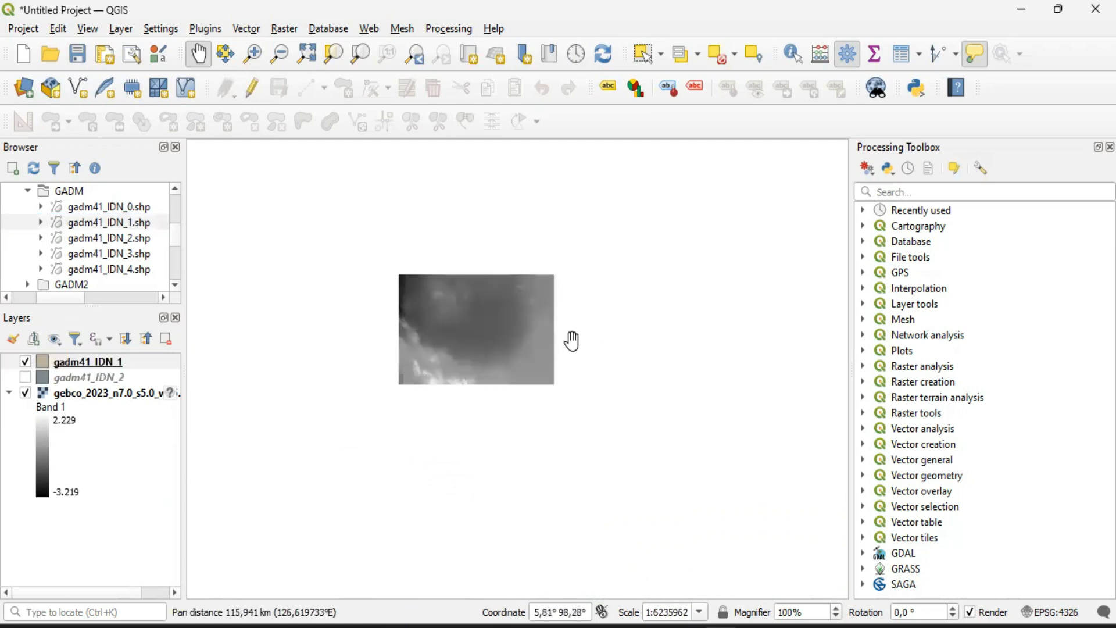
pyautogui.moveTo(637, 399); pyautogui.dragTo(550, 348)
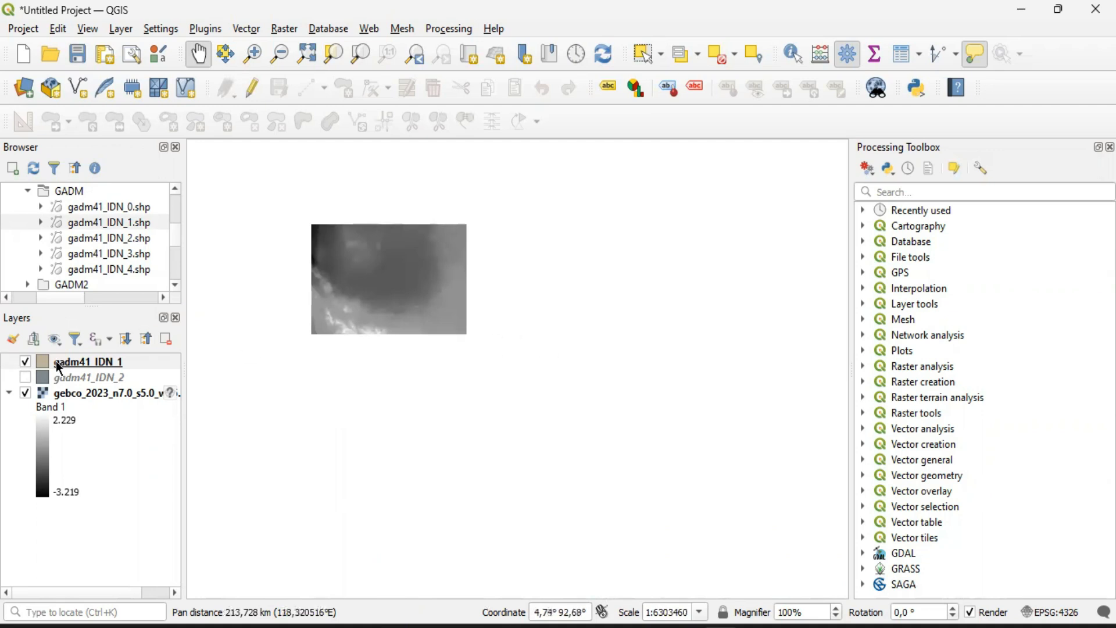
pyautogui.click(24, 362)
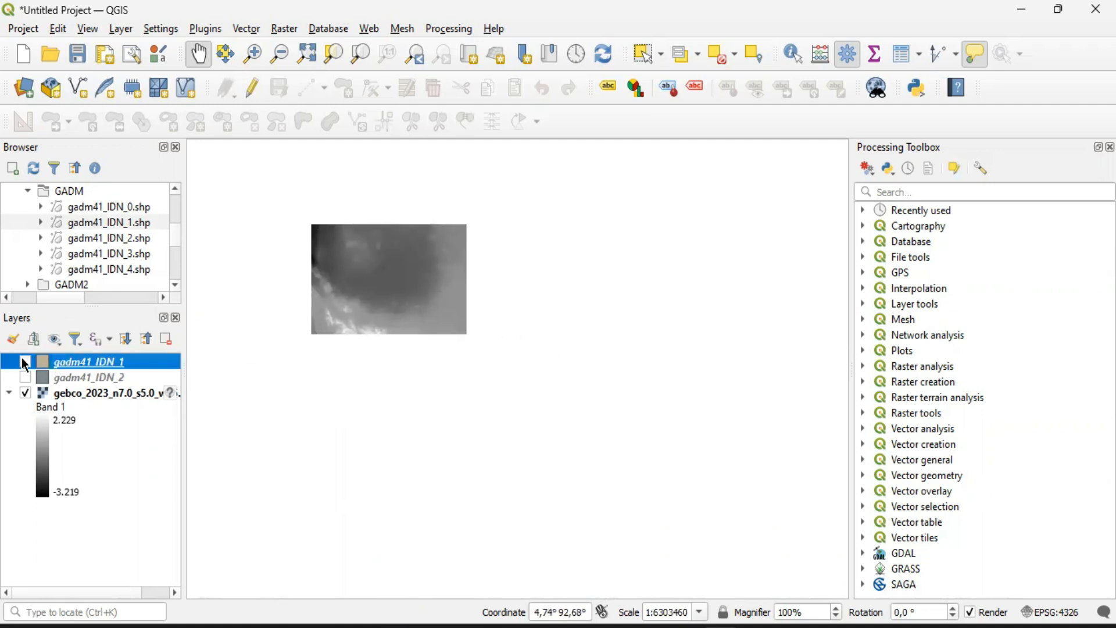
pyautogui.click(25, 363)
# Add gadm41_IDN_0.shp on top of the layer stack and inspect its coverage of Sumatra
pyautogui.moveTo(108, 207); pyautogui.dragTo(74, 362)
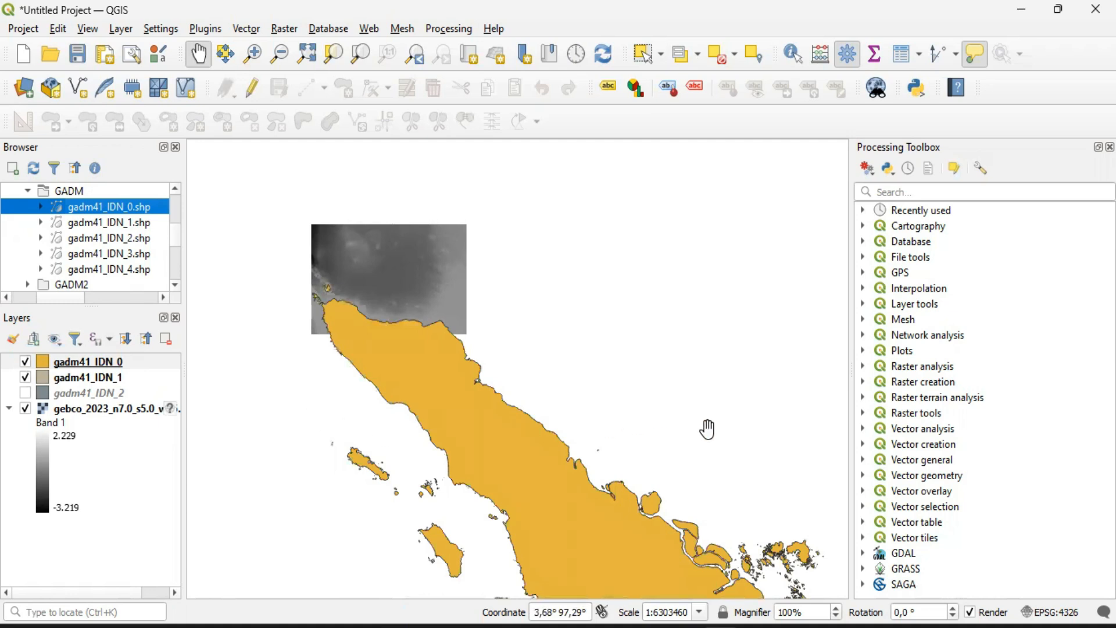
pyautogui.scroll(-2, 735, 440)
pyautogui.moveTo(735, 440); pyautogui.dragTo(596, 412)
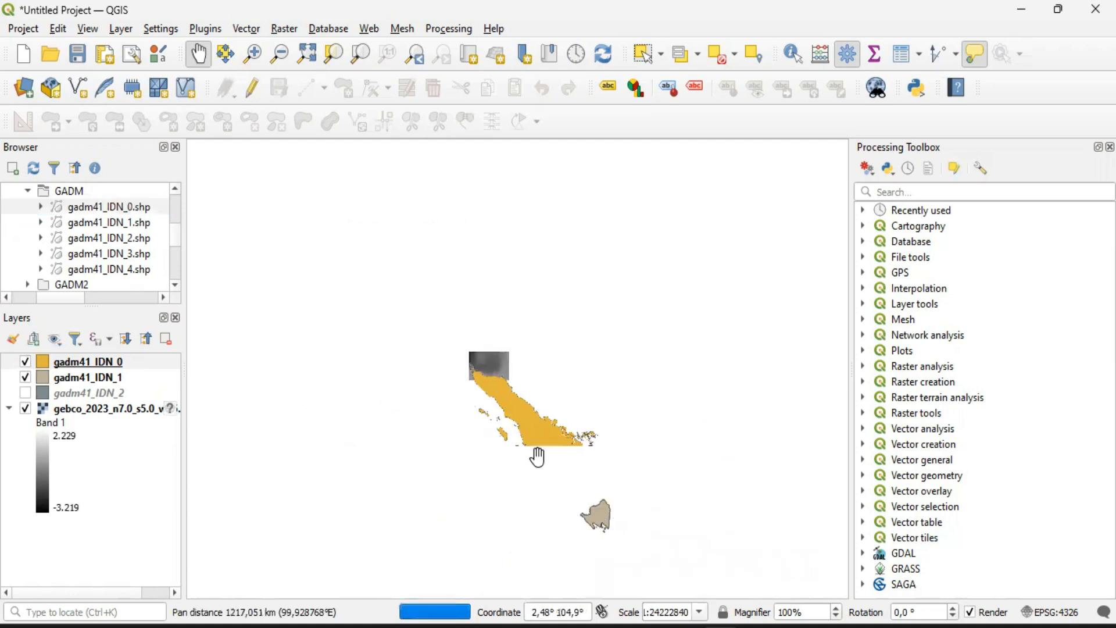
pyautogui.scroll(2, 657, 490)
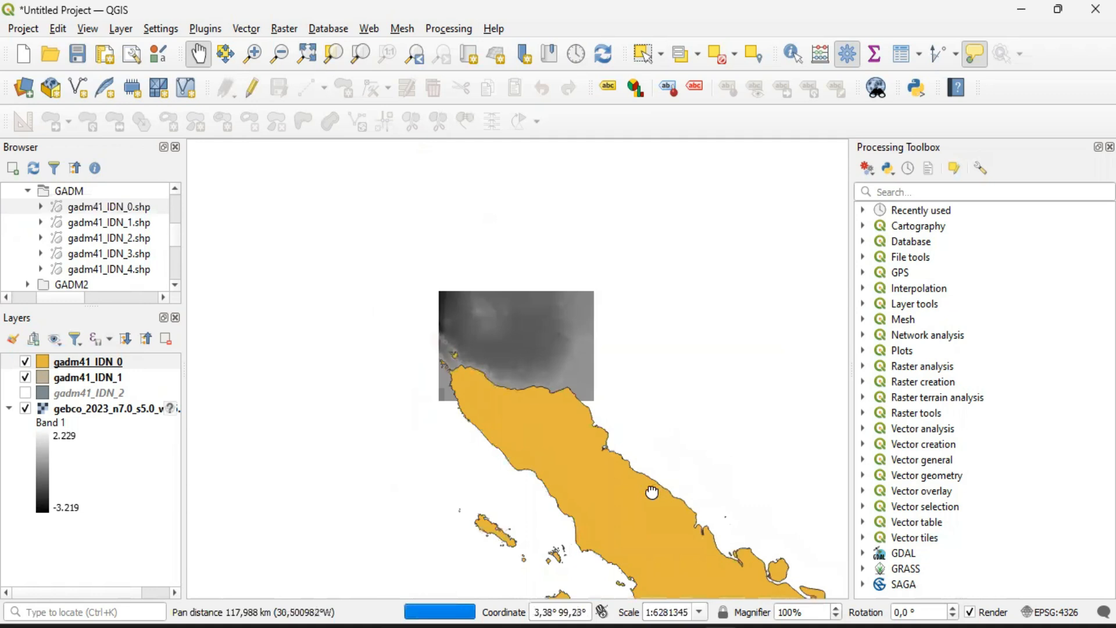
# Remove the gadm41_IDN_0 layer from the project
pyautogui.click(76, 363)
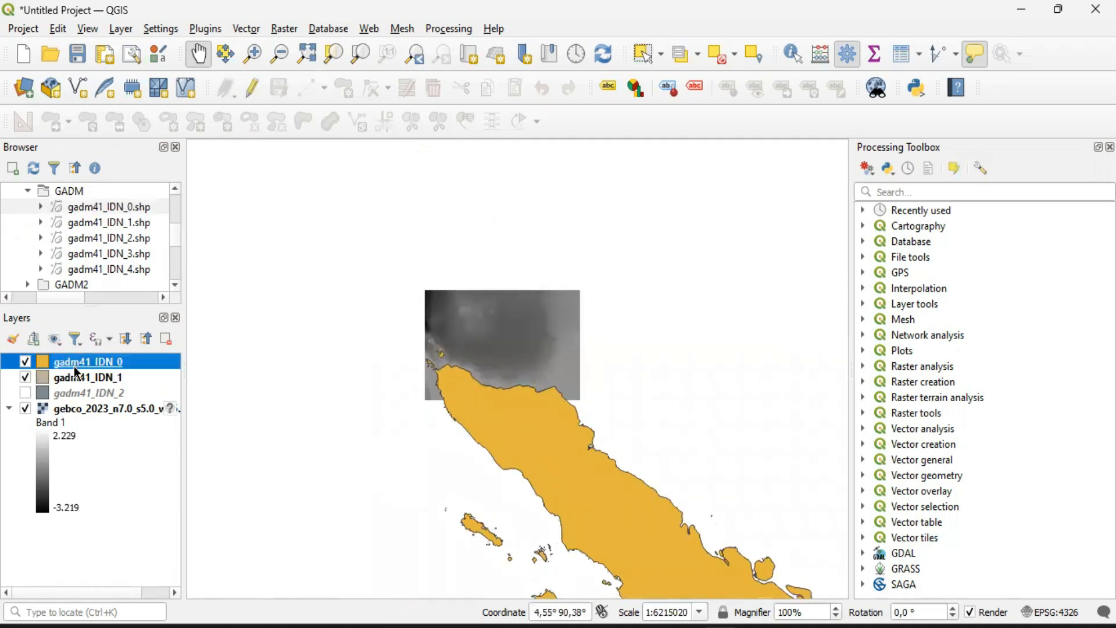
pyautogui.click(166, 340)
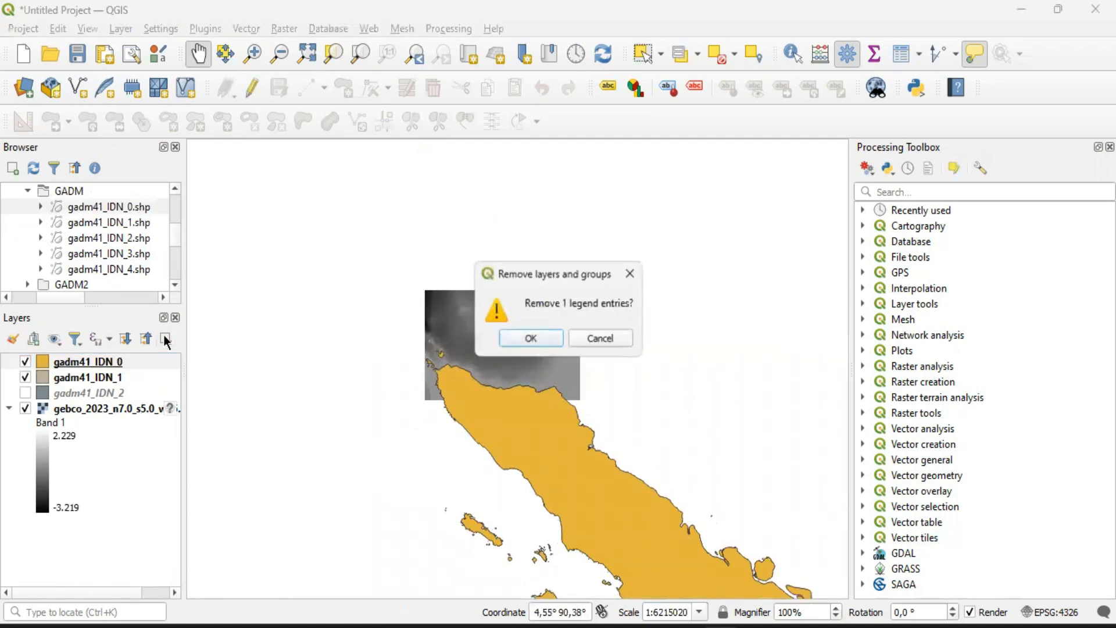
pyautogui.click(528, 339)
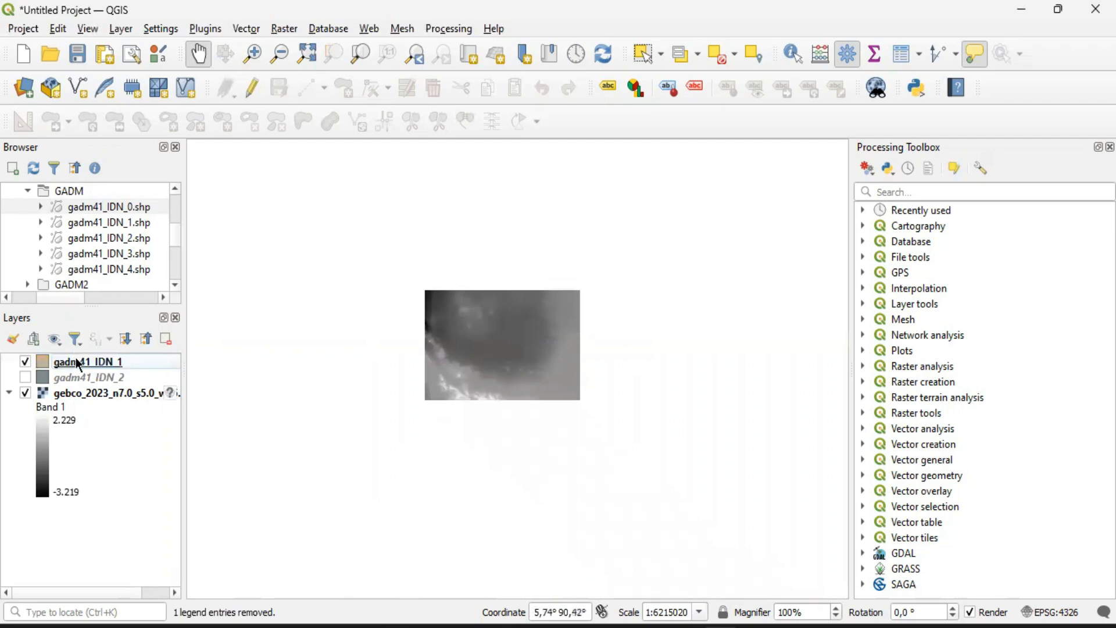
# Look over the map around the bathymetry raster and remove the gadm41_IDN_1 layer from the project
pyautogui.scroll(-3, 457, 412)
pyautogui.scroll(3, 491, 466)
pyautogui.moveTo(197, 250); pyautogui.dragTo(415, 519)
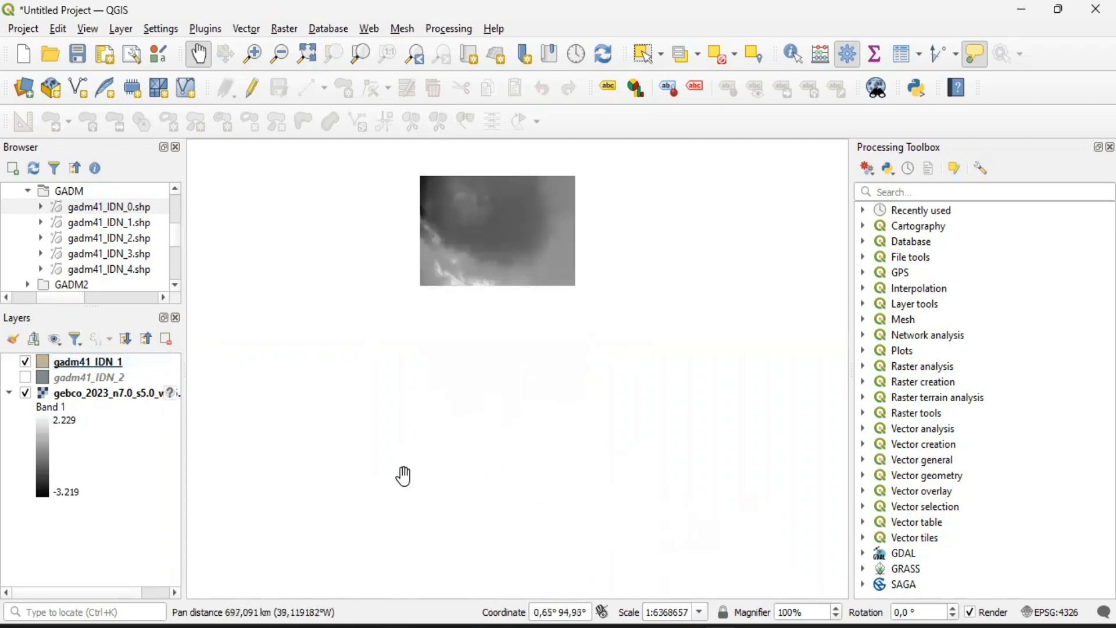
pyautogui.moveTo(413, 308); pyautogui.dragTo(396, 430)
pyautogui.click(79, 367)
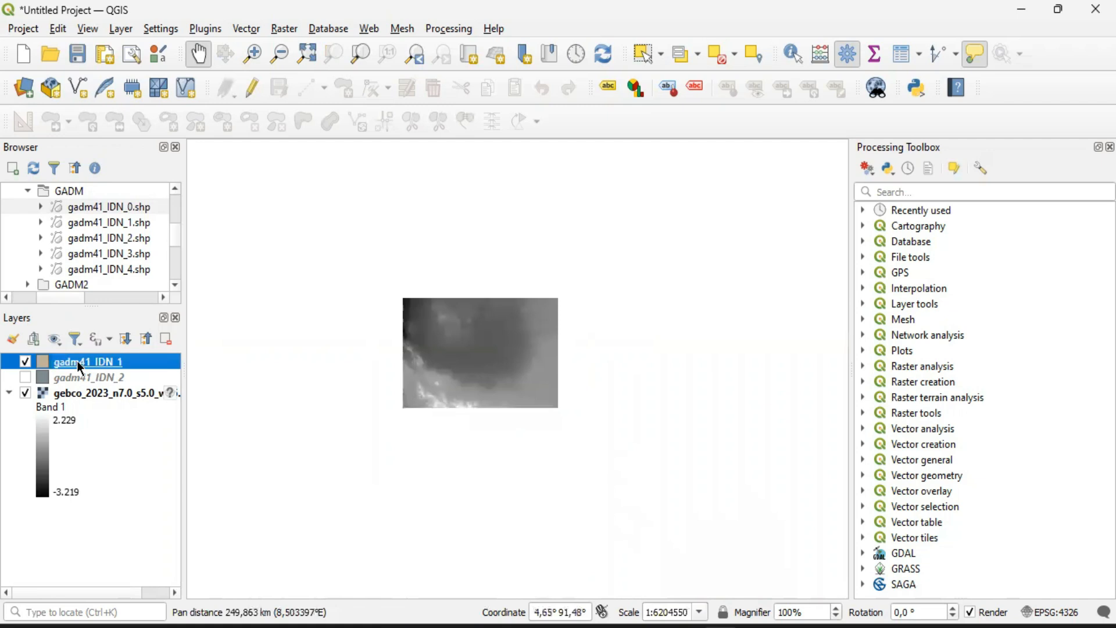
pyautogui.click(167, 338)
pyautogui.click(531, 340)
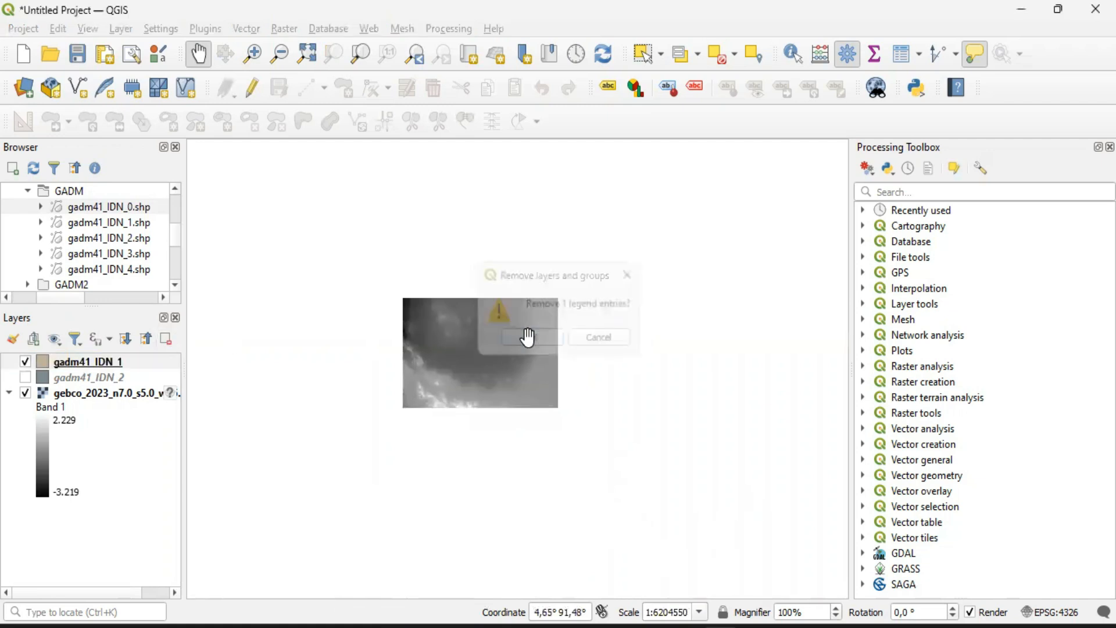
# Make the gadm41_IDN_2 boundary layer visible over the bathymetry raster
pyautogui.click(138, 220)
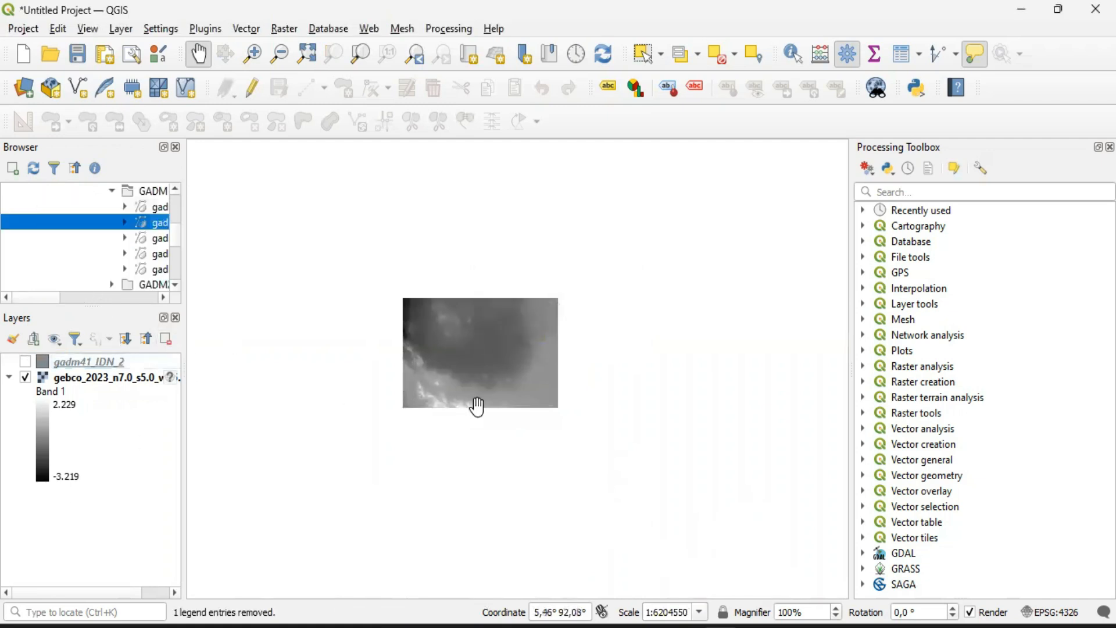
pyautogui.moveTo(22, 298); pyautogui.dragTo(54, 300)
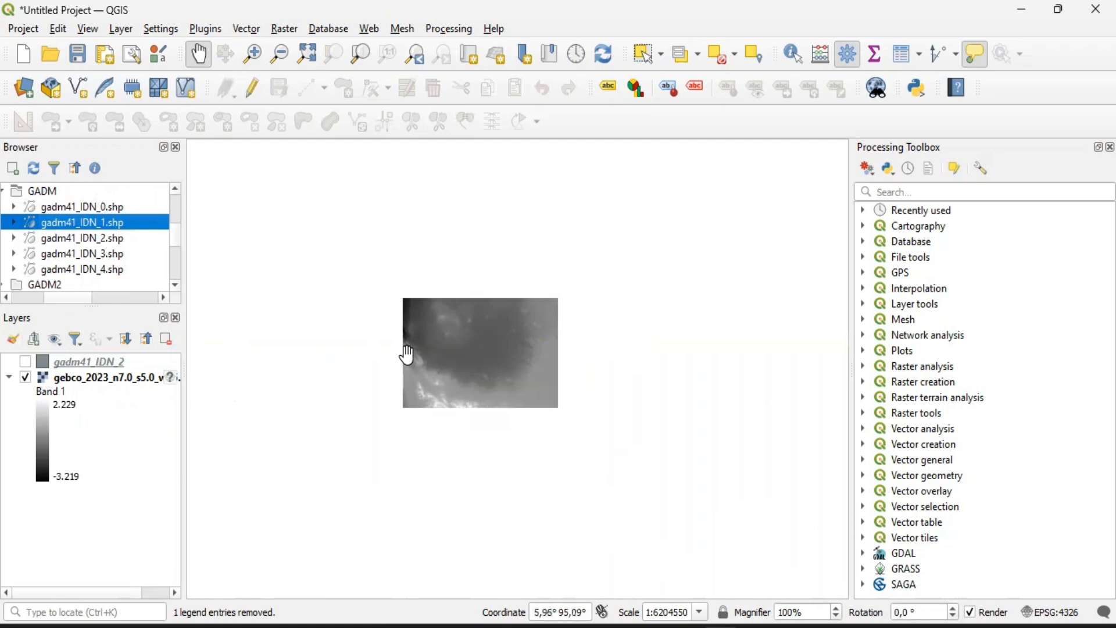
pyautogui.click(25, 362)
pyautogui.moveTo(638, 391); pyautogui.dragTo(579, 330)
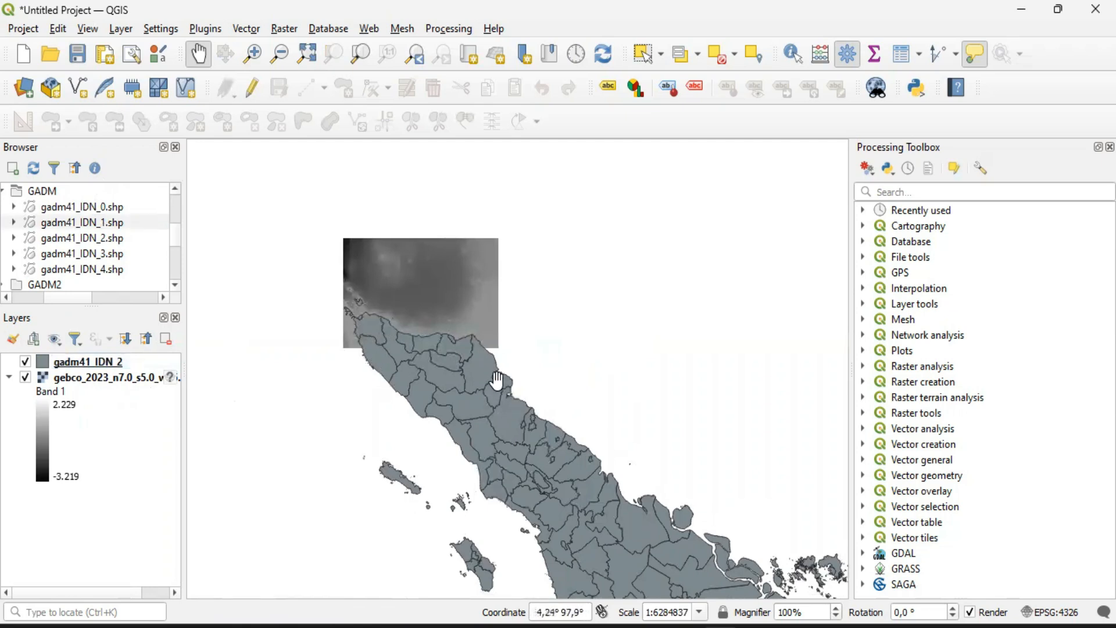
# Examine how the gadm41_IDN_2 boundaries line up with the coast and islands inside and around the bathymetry raster's extent
pyautogui.scroll(1, 459, 359)
pyautogui.scroll(1, 423, 277)
pyautogui.moveTo(423, 277); pyautogui.dragTo(541, 424)
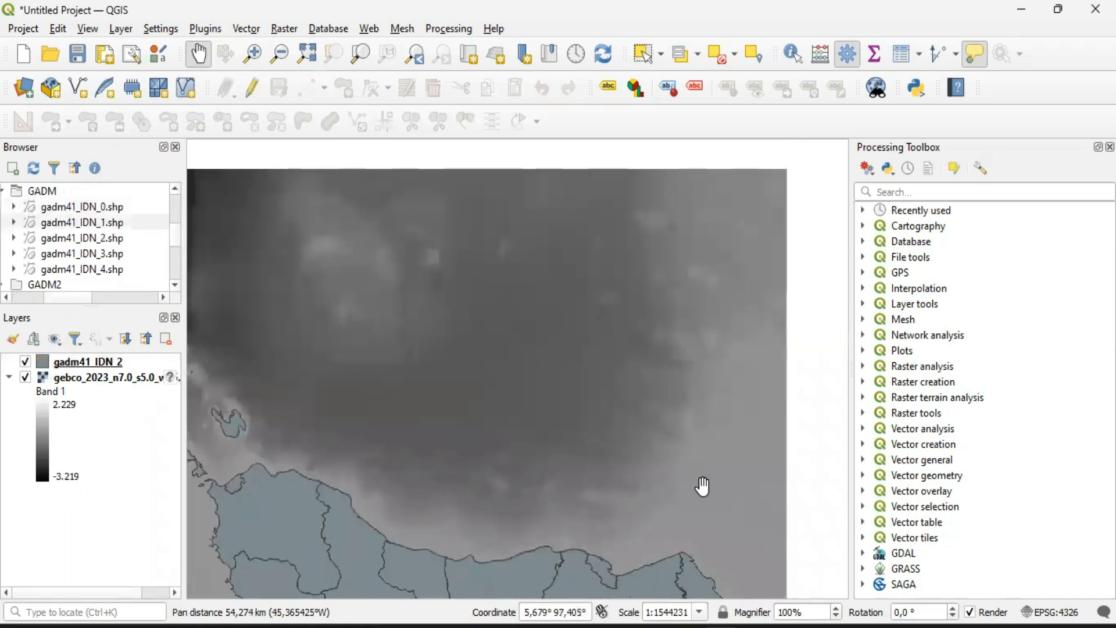
pyautogui.scroll(-1, 583, 449)
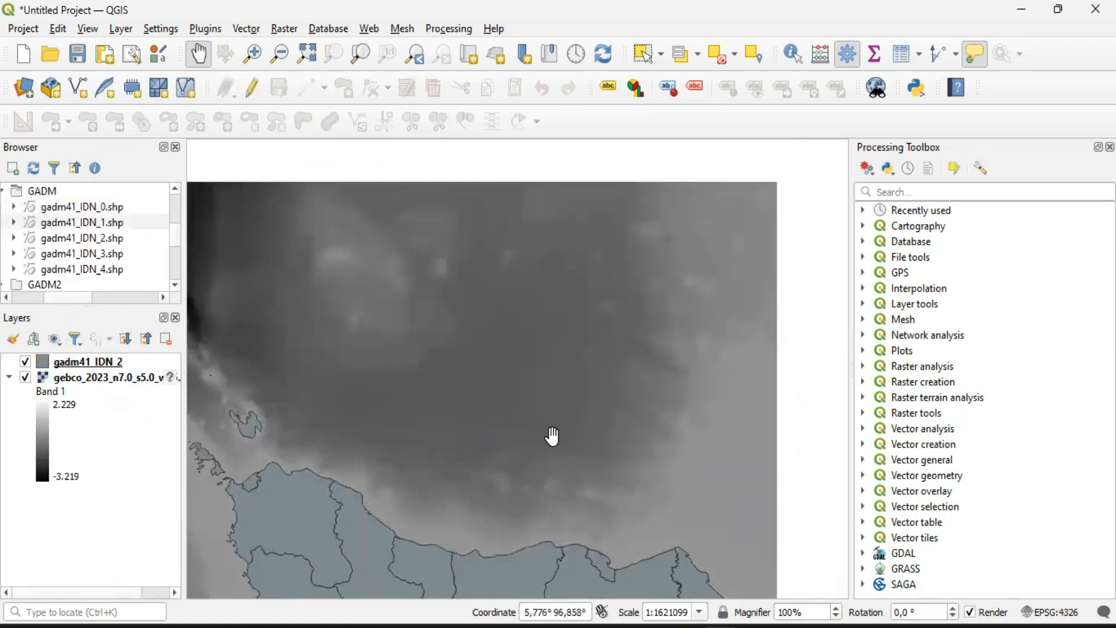
pyautogui.scroll(-1, 552, 436)
pyautogui.moveTo(472, 435); pyautogui.dragTo(503, 422)
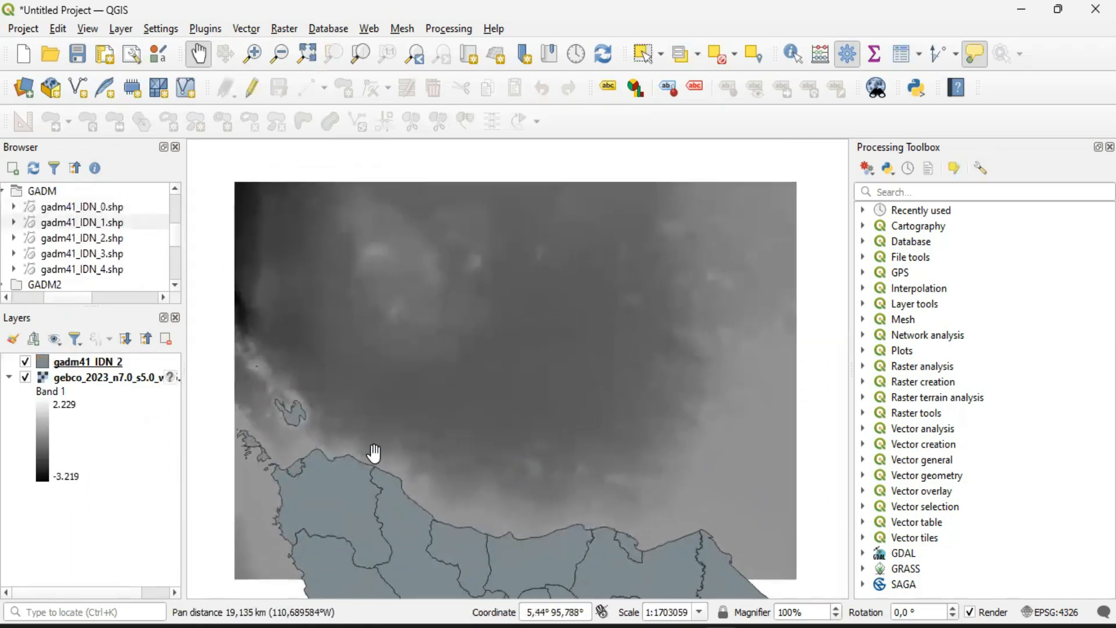
pyautogui.moveTo(474, 371); pyautogui.dragTo(491, 352)
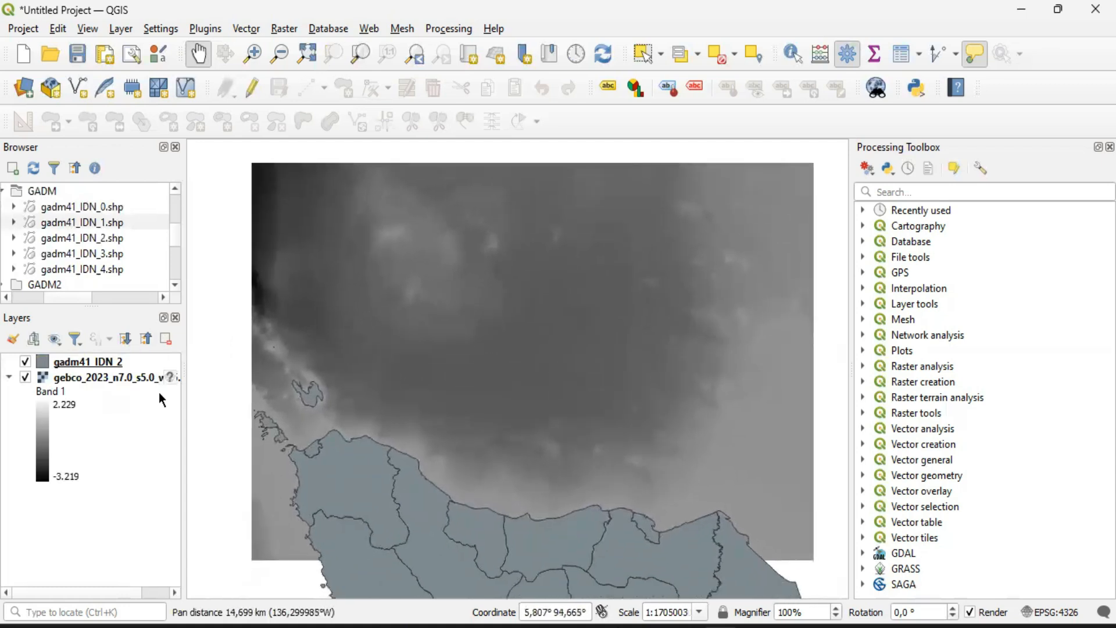
pyautogui.moveTo(540, 419); pyautogui.dragTo(515, 410)
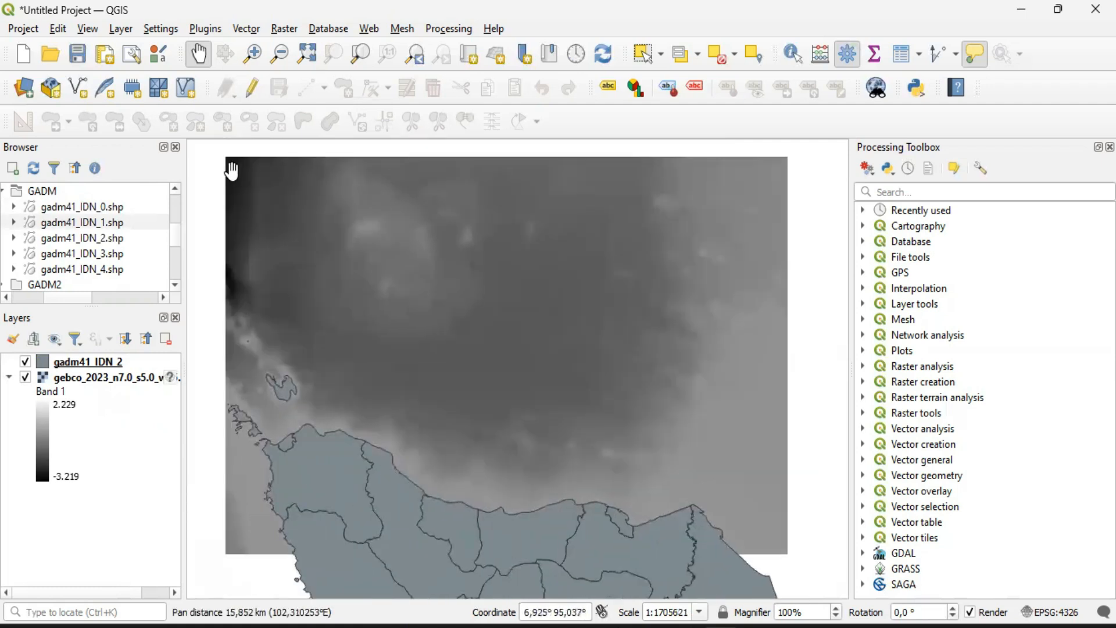
pyautogui.moveTo(360, 242); pyautogui.dragTo(382, 270)
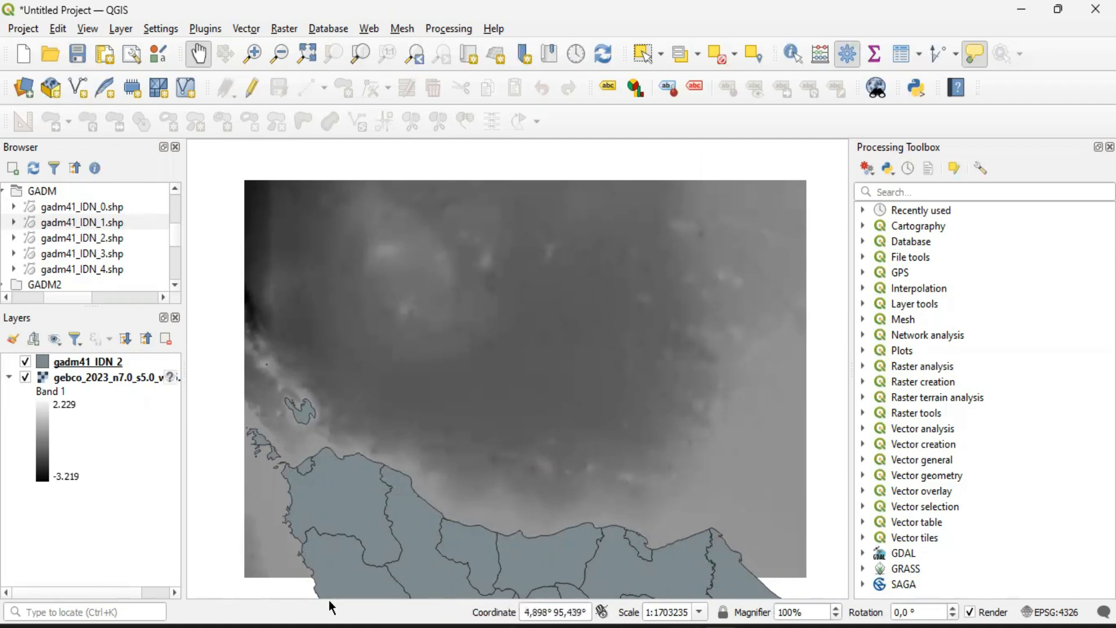
pyautogui.scroll(-1, 614, 451)
pyautogui.moveTo(638, 487); pyautogui.dragTo(580, 385)
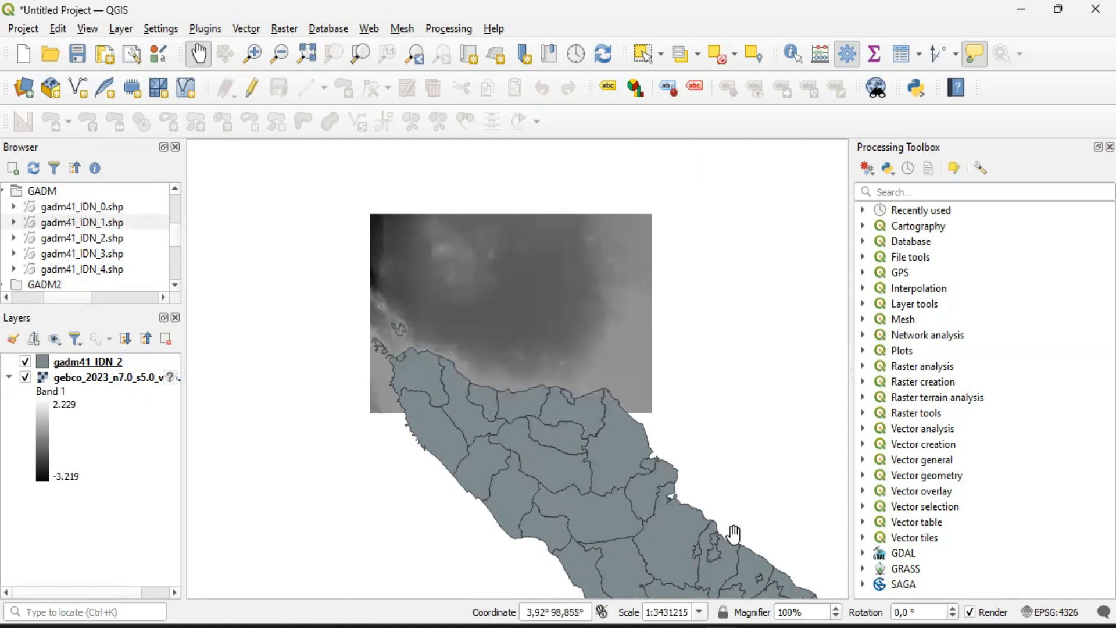
pyautogui.scroll(1, 484, 361)
pyautogui.moveTo(486, 361); pyautogui.dragTo(512, 508)
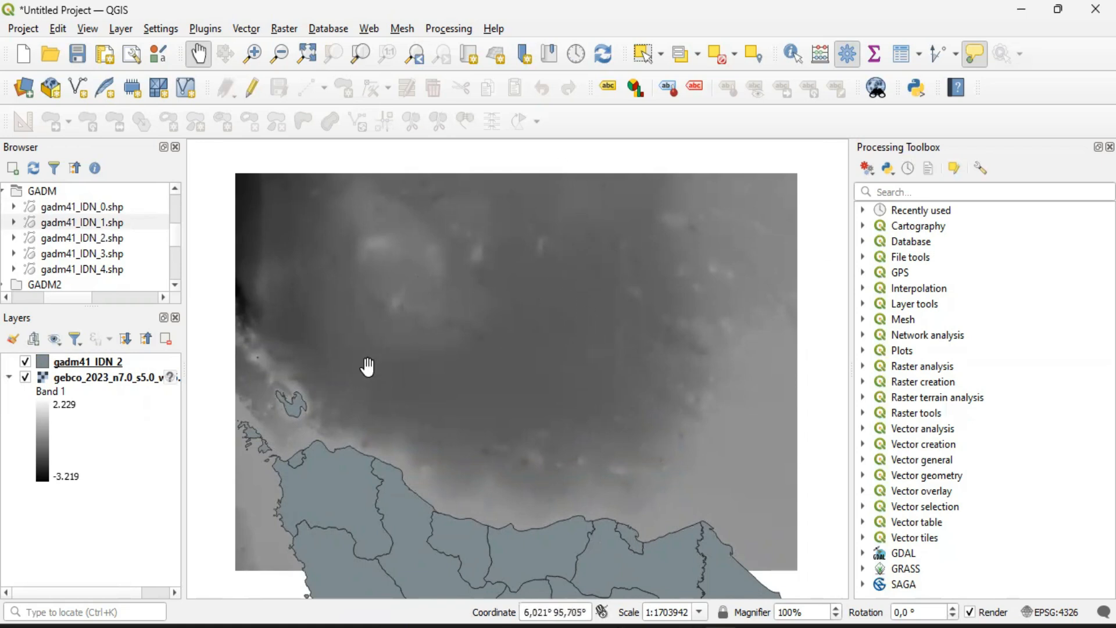
# Open the layer properties of the gebco_2023 bathymetry raster
pyautogui.click(75, 379)
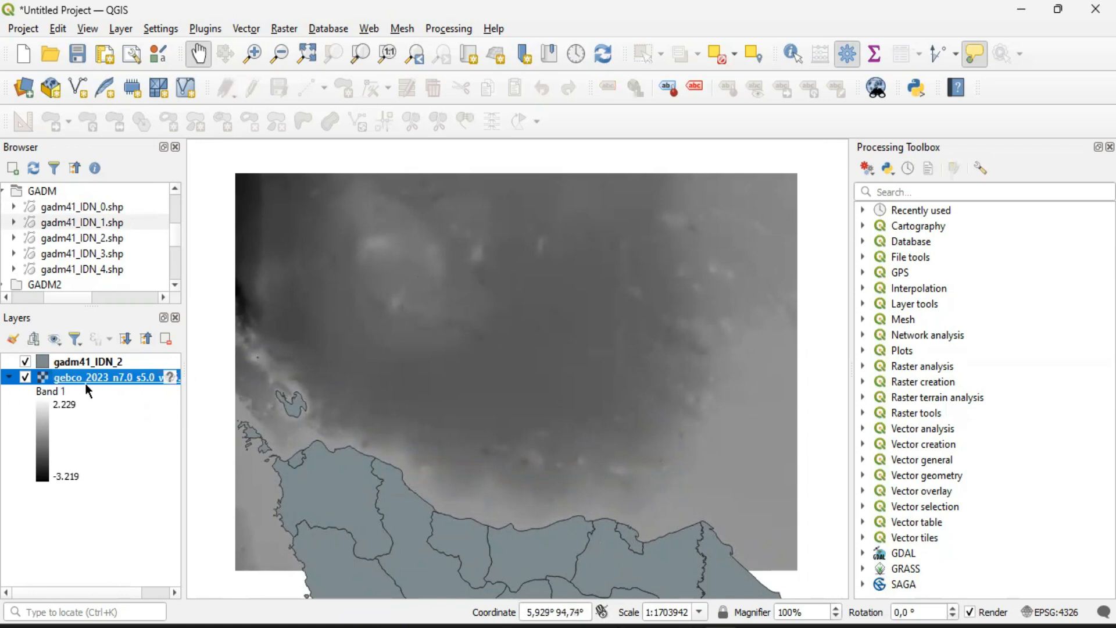
pyautogui.rightClick(96, 379)
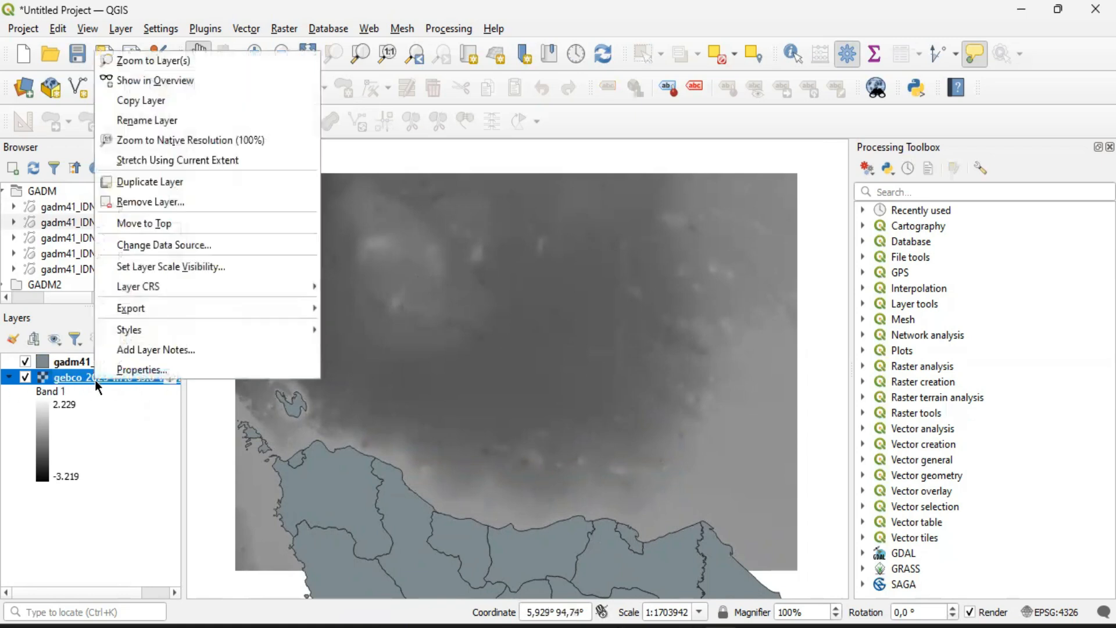
pyautogui.click(130, 368)
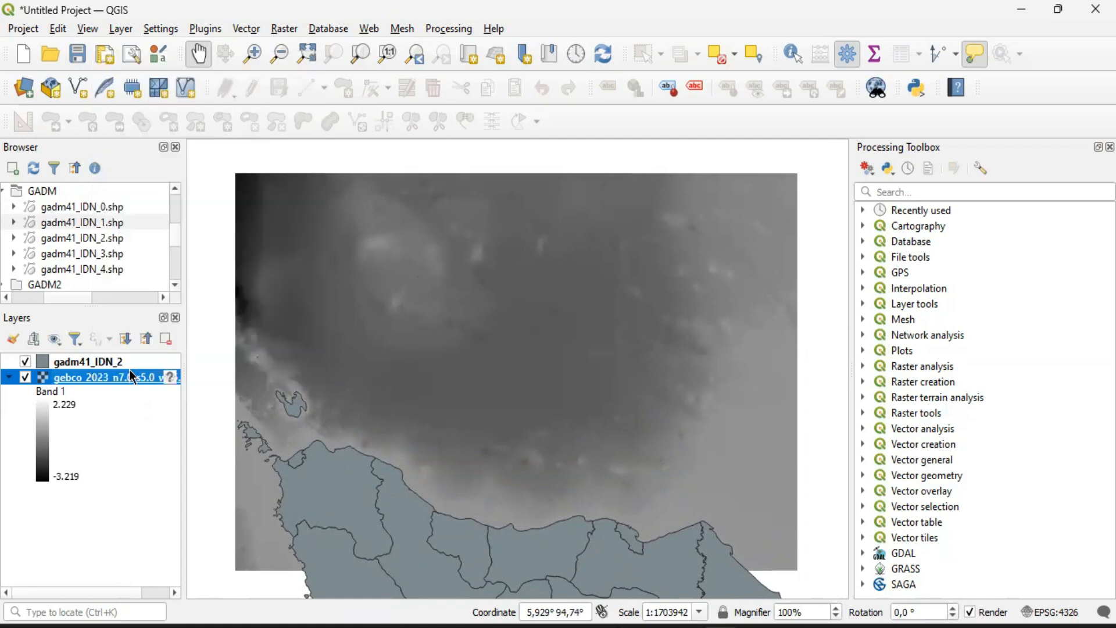
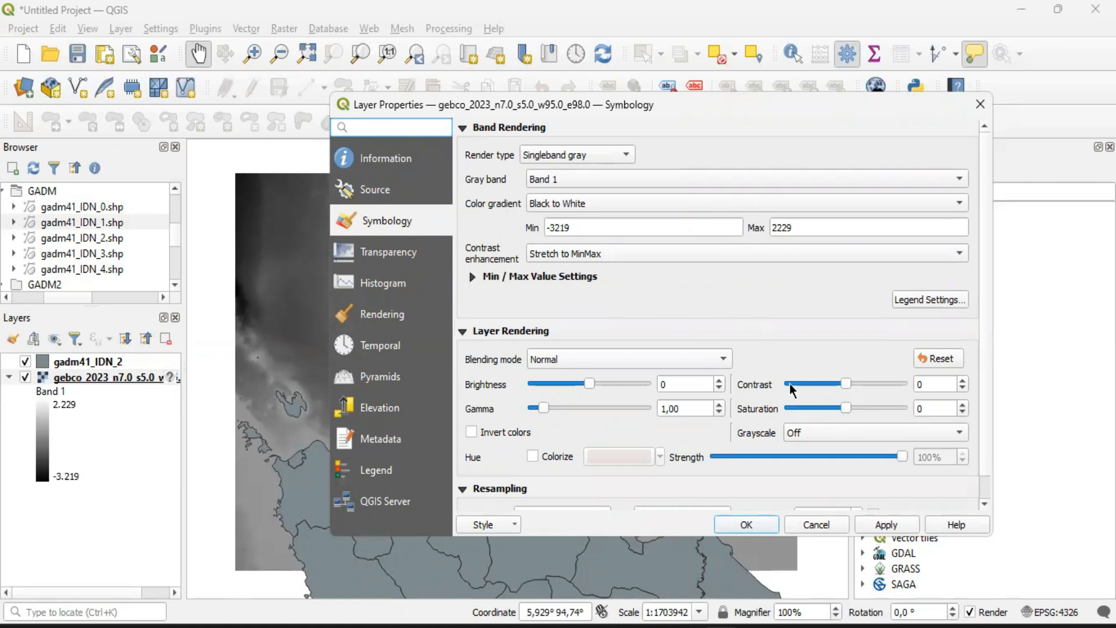
# Set the render type of the gebco_2023 bathymetry raster to Singleband pseudocolor in its symbology
pyautogui.click(971, 111)
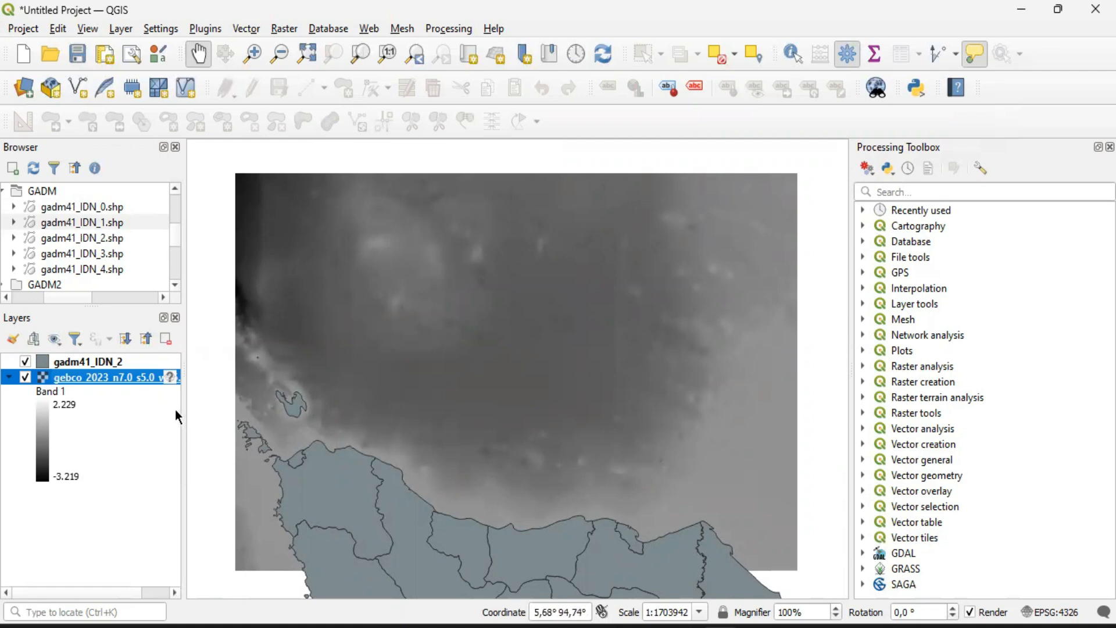
pyautogui.rightClick(107, 378)
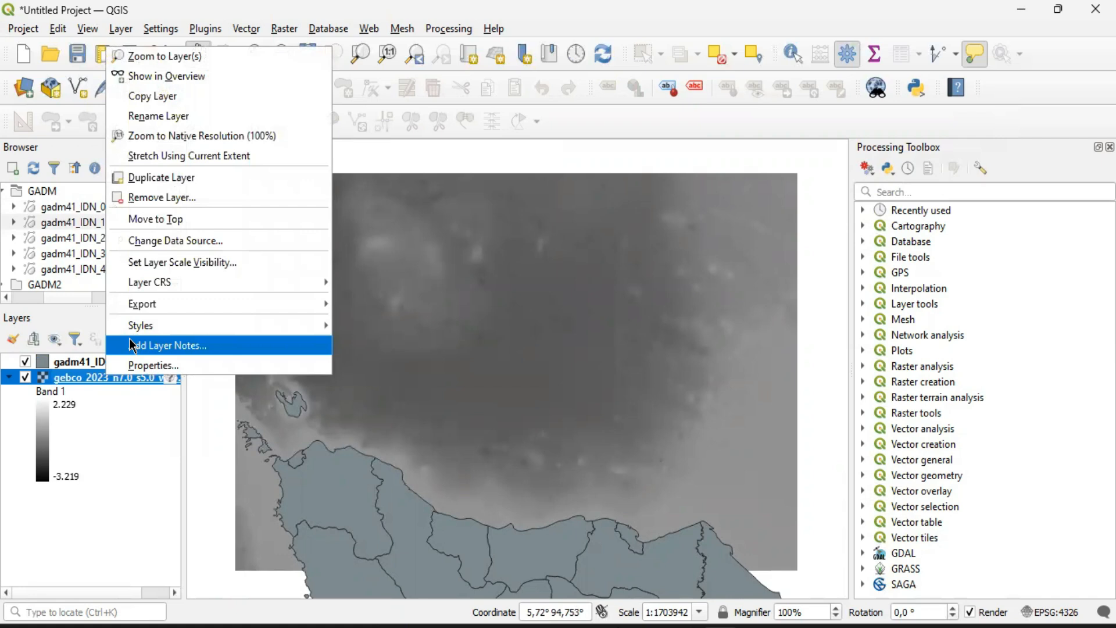
pyautogui.click(135, 365)
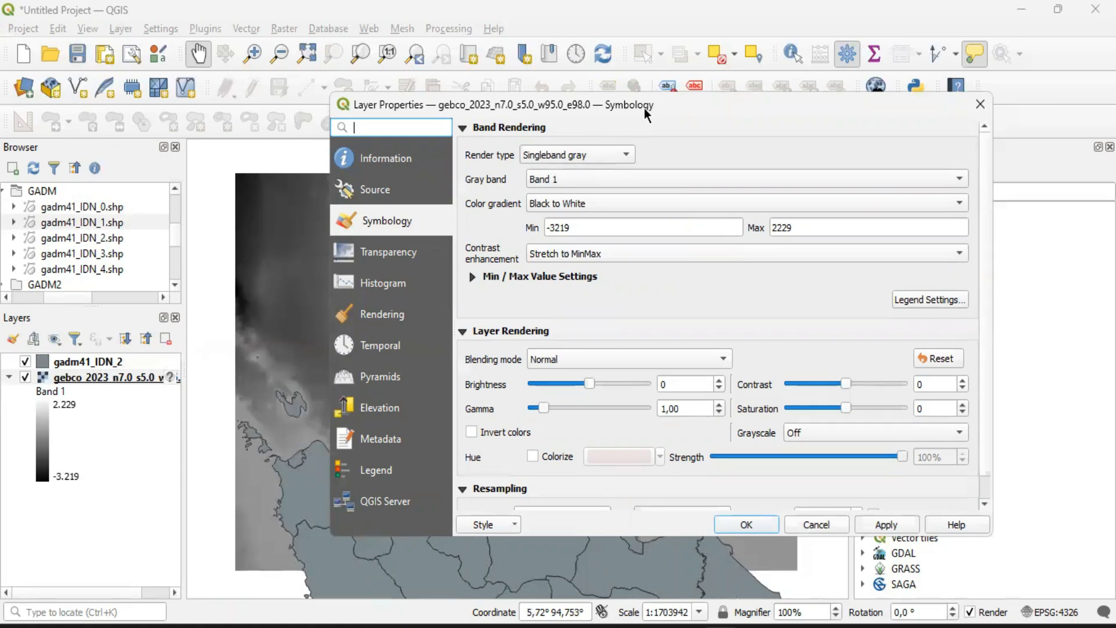
pyautogui.moveTo(645, 108); pyautogui.dragTo(568, 106)
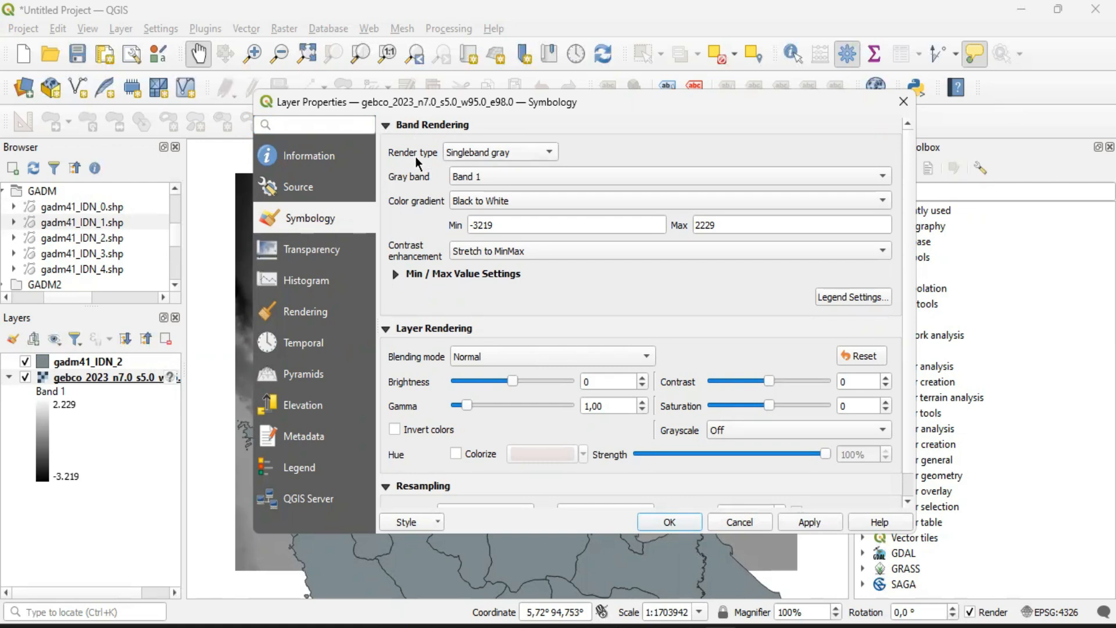
pyautogui.click(538, 151)
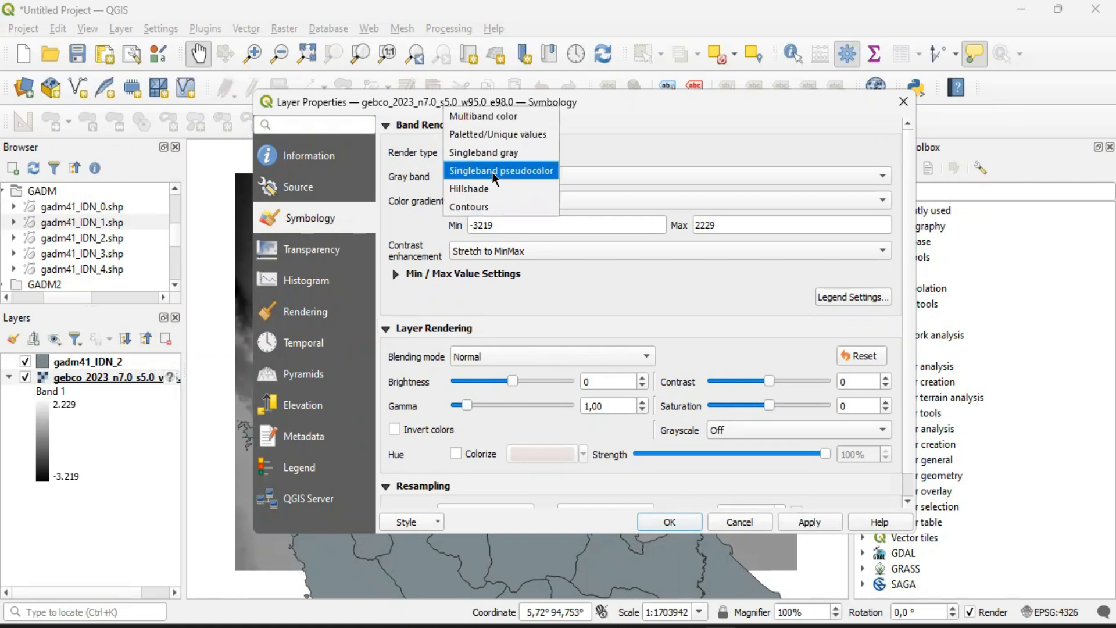
pyautogui.click(529, 170)
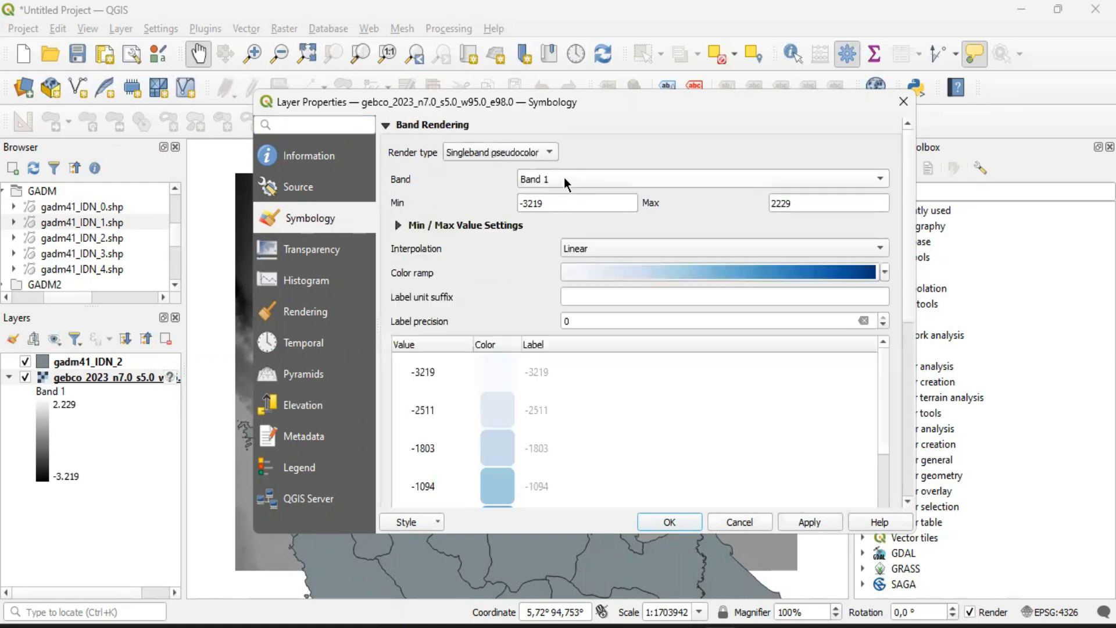
pyautogui.click(501, 150)
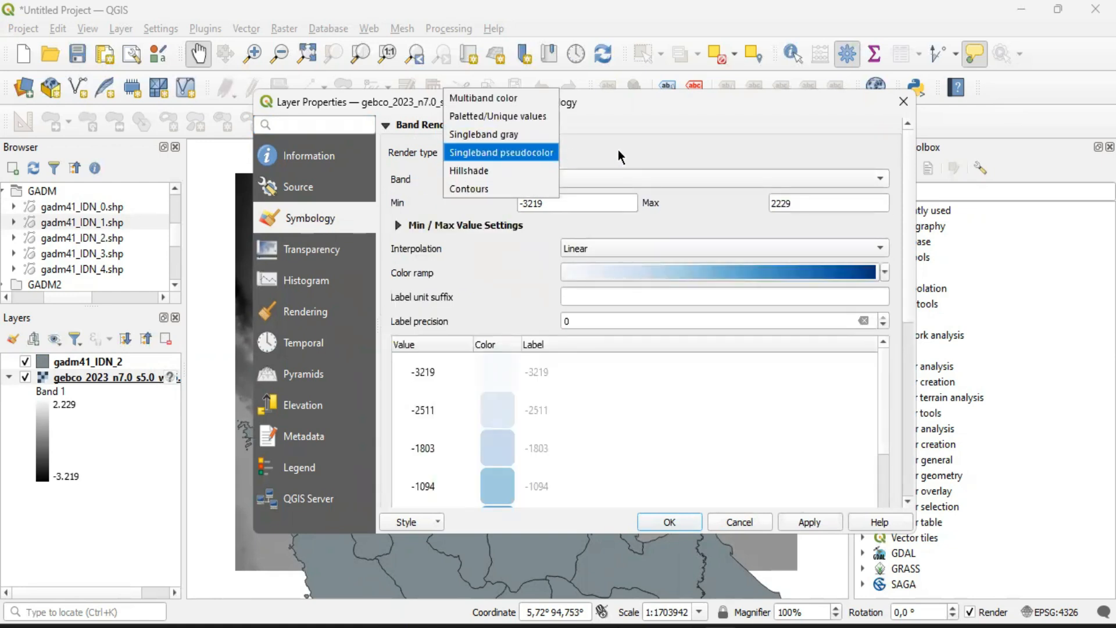
pyautogui.click(523, 152)
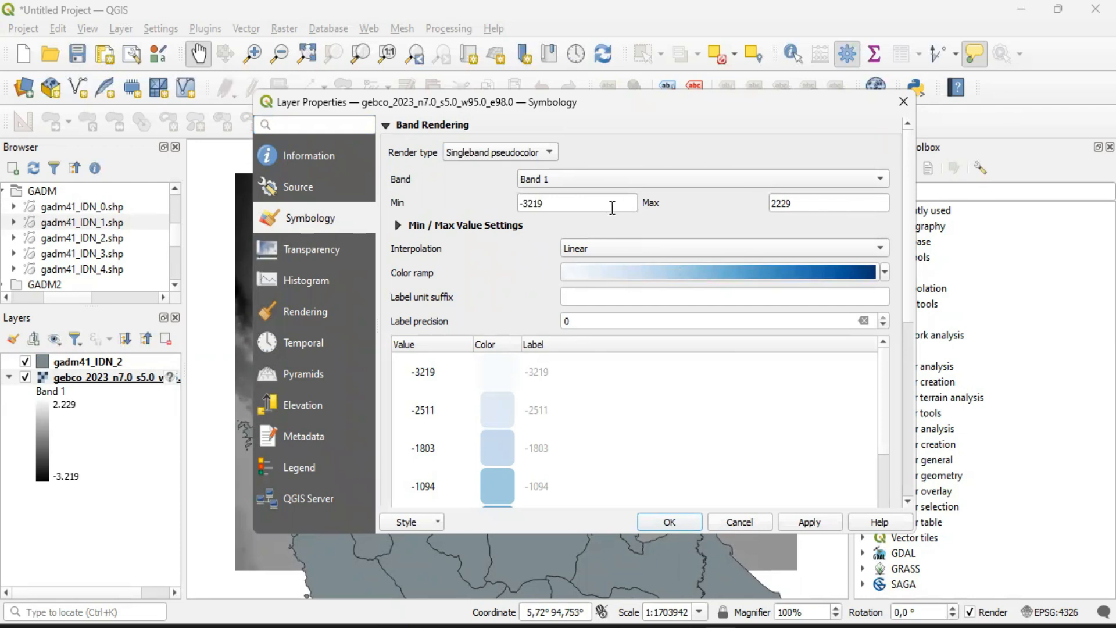
# Check the raster's minimum and maximum band values and apply the pseudocolor rendering
pyautogui.click(578, 179)
pyautogui.click(577, 176)
pyautogui.click(558, 206)
pyautogui.moveTo(559, 206); pyautogui.dragTo(532, 205)
pyautogui.click(505, 203)
pyautogui.moveTo(563, 200); pyautogui.dragTo(517, 211)
pyautogui.click(501, 200)
pyautogui.click(514, 204)
pyautogui.click(547, 204)
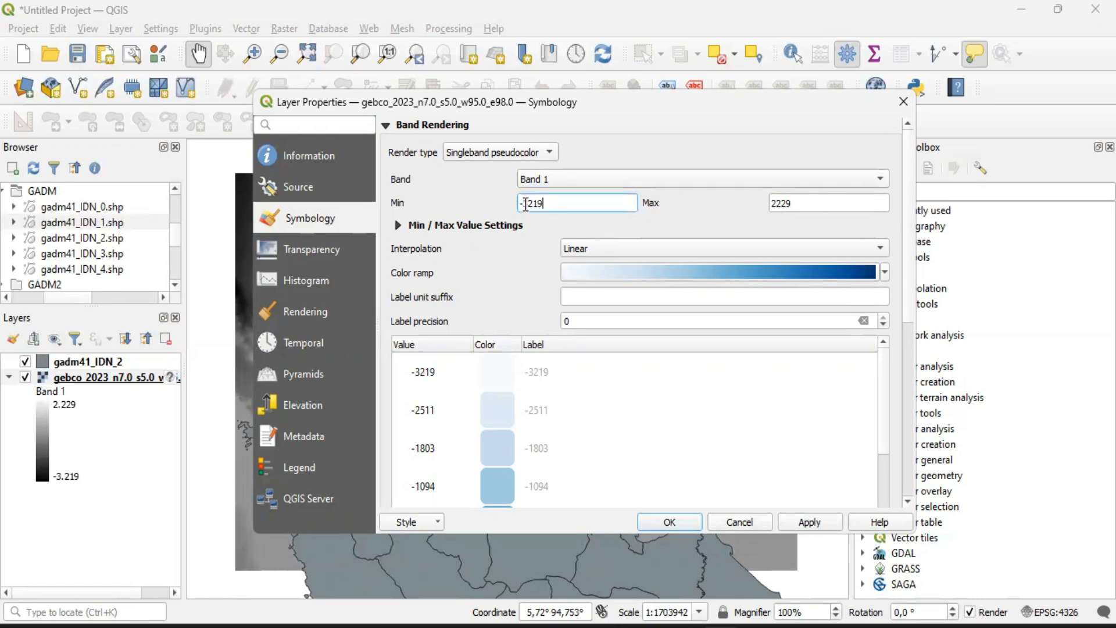
pyautogui.click(509, 207)
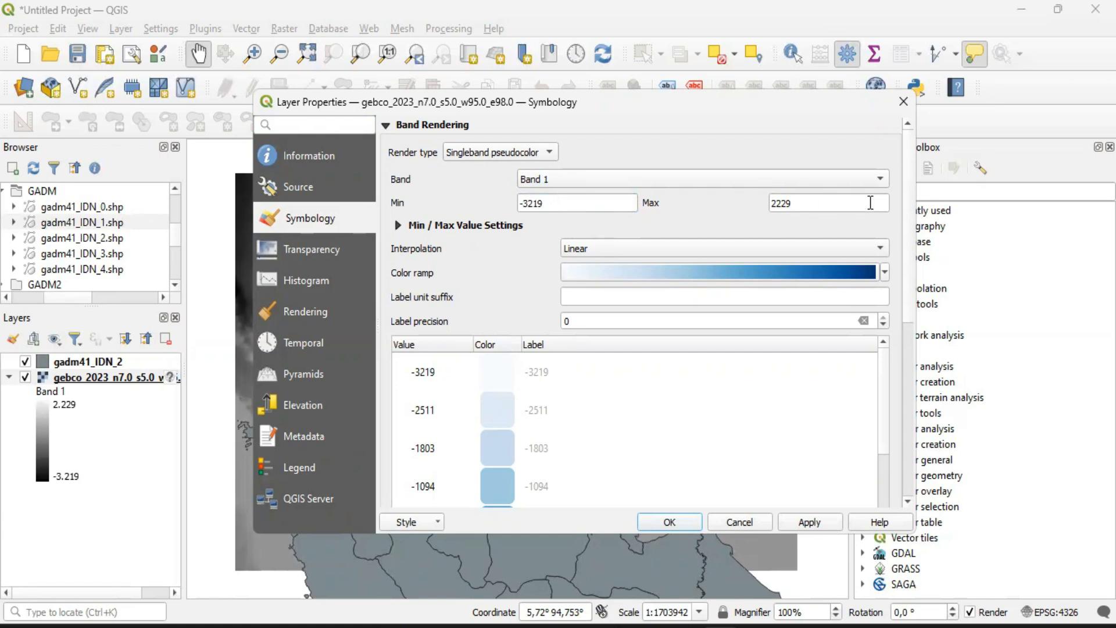
pyautogui.click(773, 204)
pyautogui.click(803, 204)
pyautogui.moveTo(804, 204); pyautogui.dragTo(764, 210)
pyautogui.click(804, 203)
pyautogui.click(670, 522)
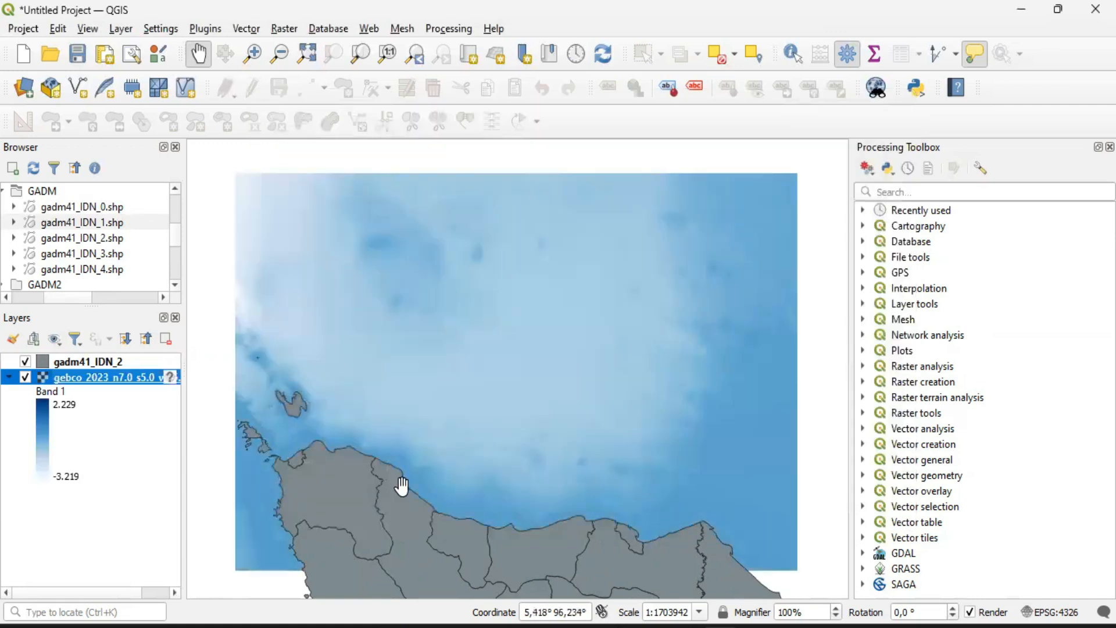
# Compare the blue-shaded bathymetry raster with the gadm41_IDN_2 boundary layer hidden and shown
pyautogui.click(26, 363)
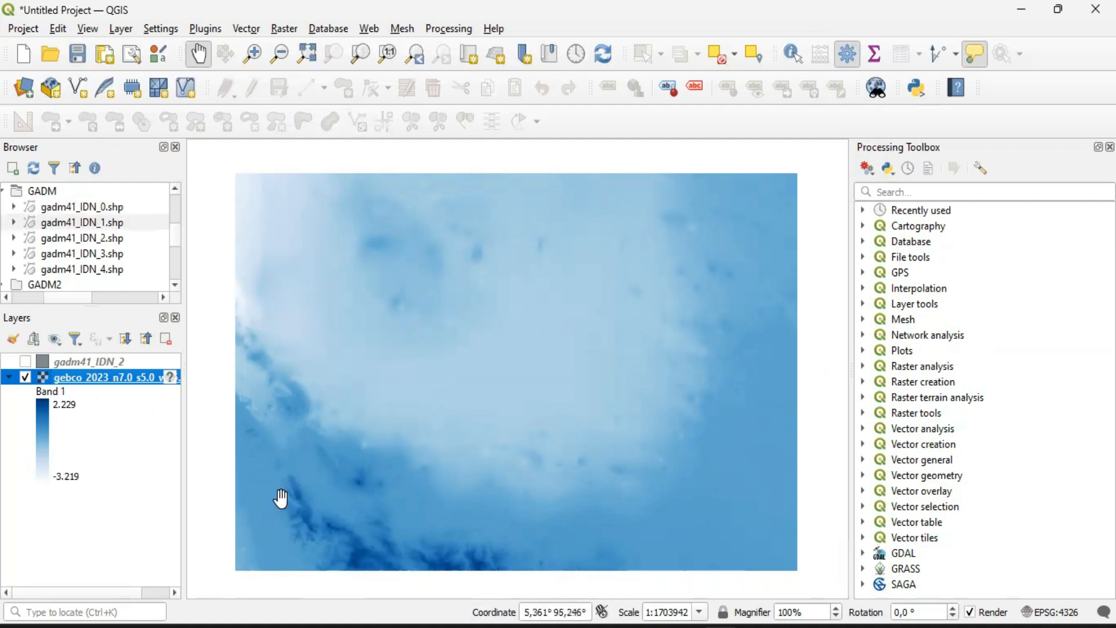
pyautogui.moveTo(458, 540); pyautogui.dragTo(459, 503)
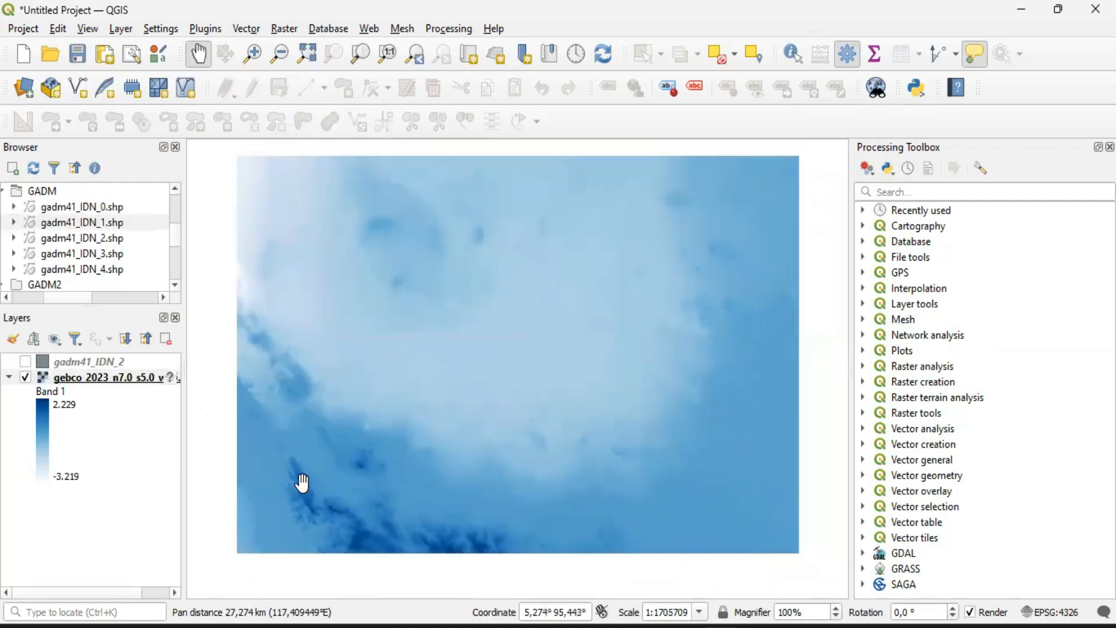
pyautogui.click(25, 362)
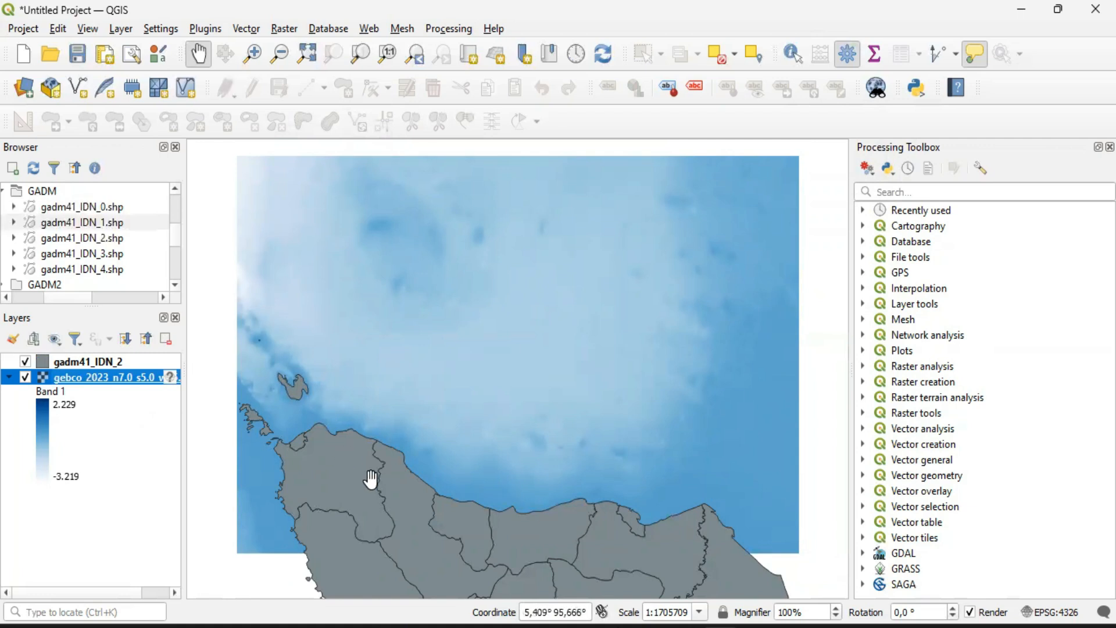
pyautogui.moveTo(546, 468); pyautogui.dragTo(561, 453)
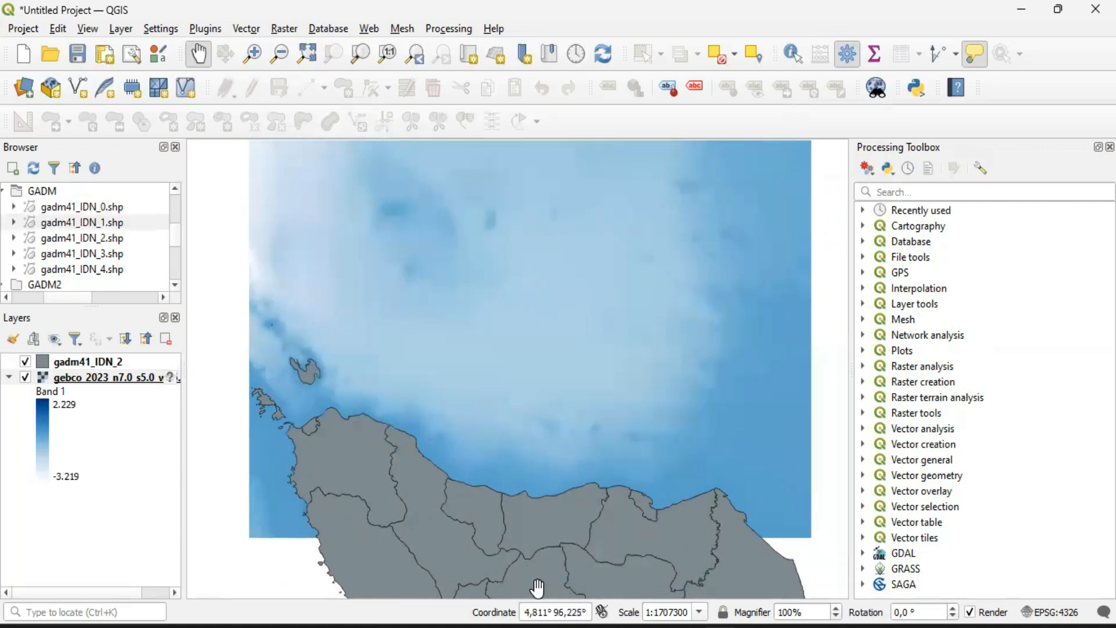
# Place the bathymetry raster above gadm41_IDN_2 and set the raster's global opacity to 47,5 %
pyautogui.moveTo(80, 362)
pyautogui.mouseDown()
pyautogui.moveTo(79, 389)
pyautogui.moveTo(88, 359)
pyautogui.mouseUp()
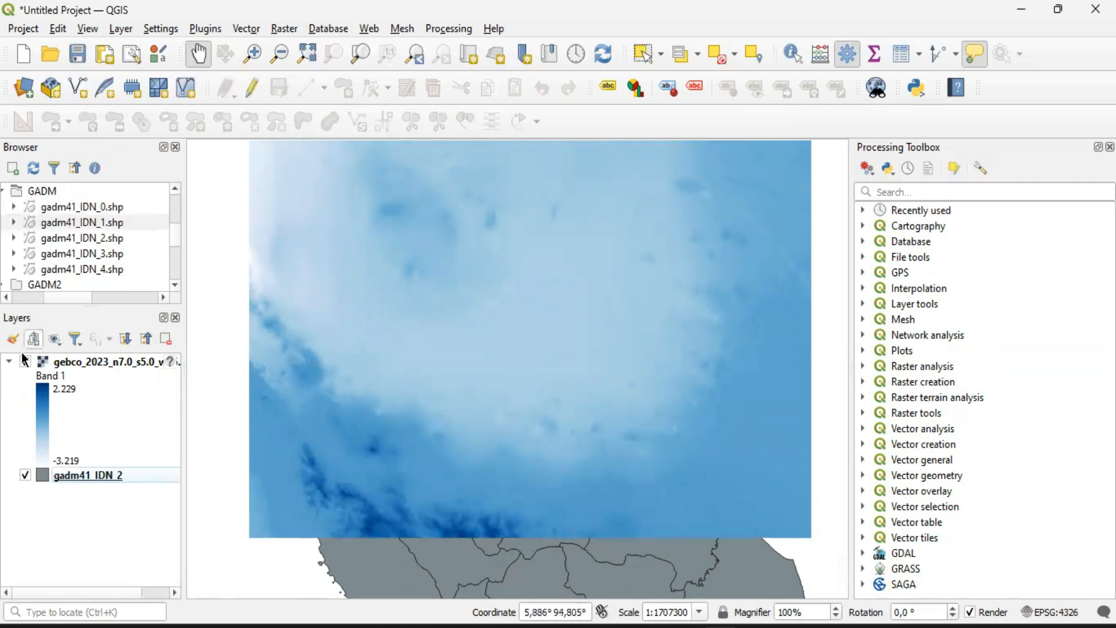
pyautogui.click(47, 364)
pyautogui.rightClick(47, 361)
pyautogui.click(76, 354)
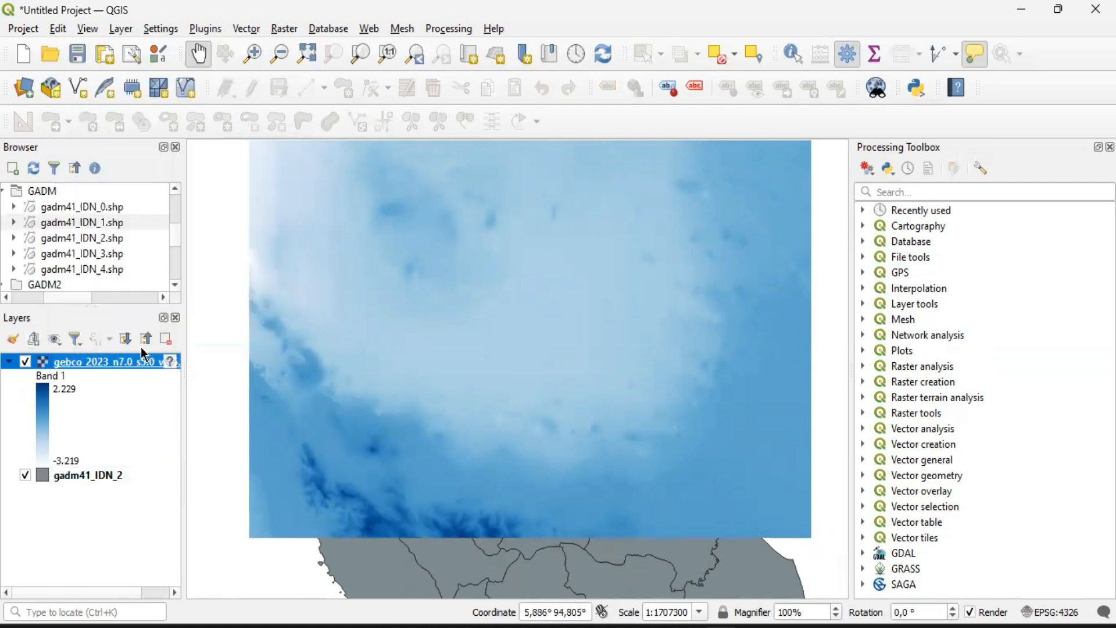
pyautogui.click(306, 261)
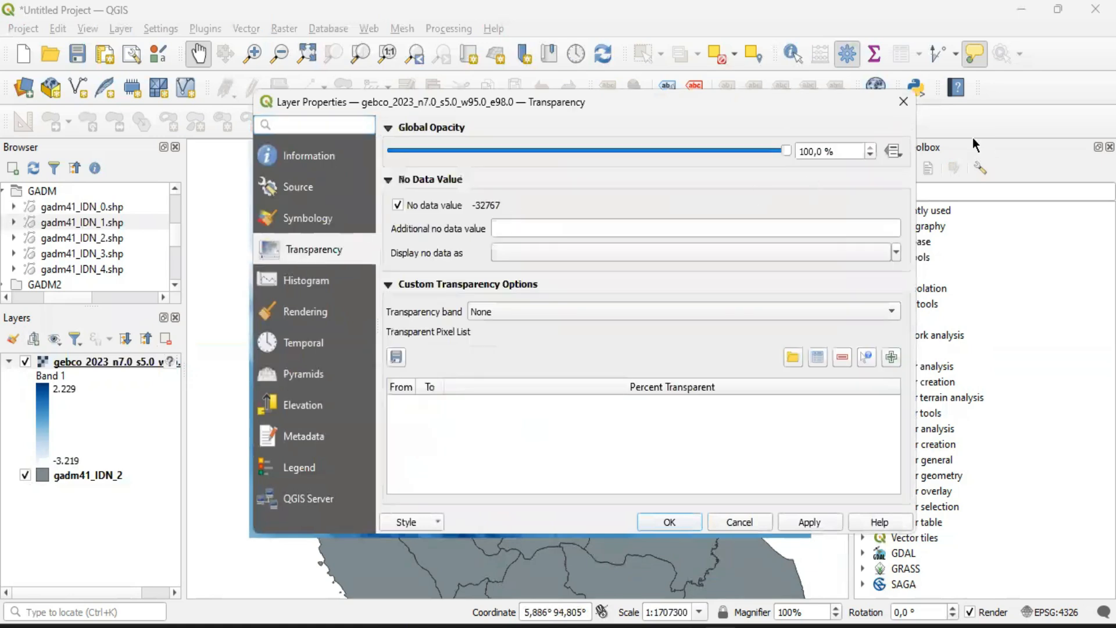
pyautogui.moveTo(786, 150); pyautogui.dragTo(580, 150)
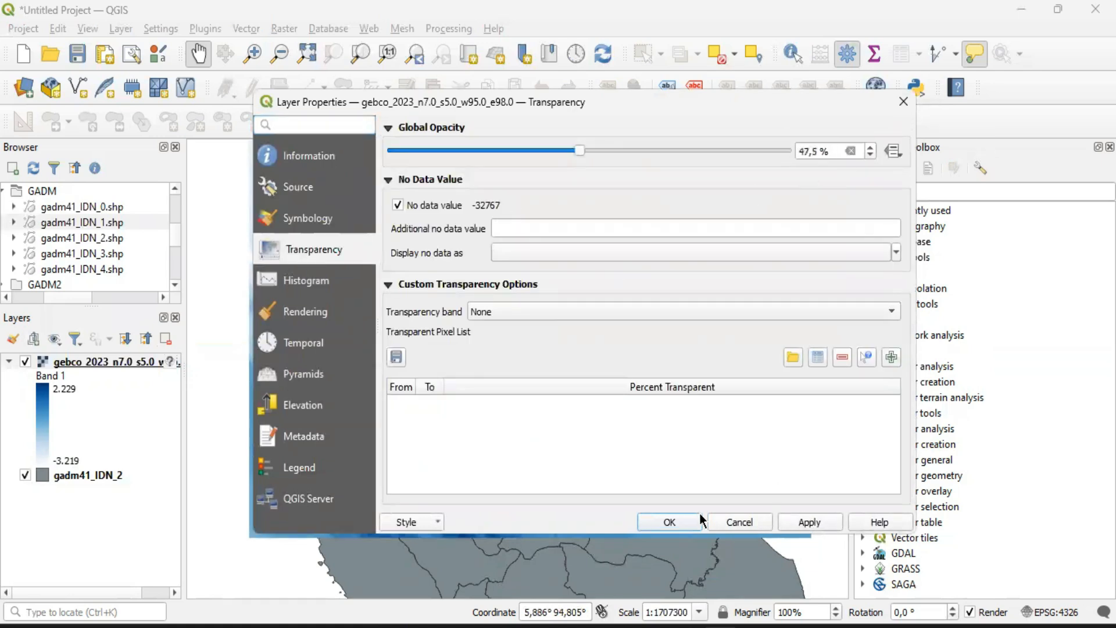
pyautogui.click(672, 521)
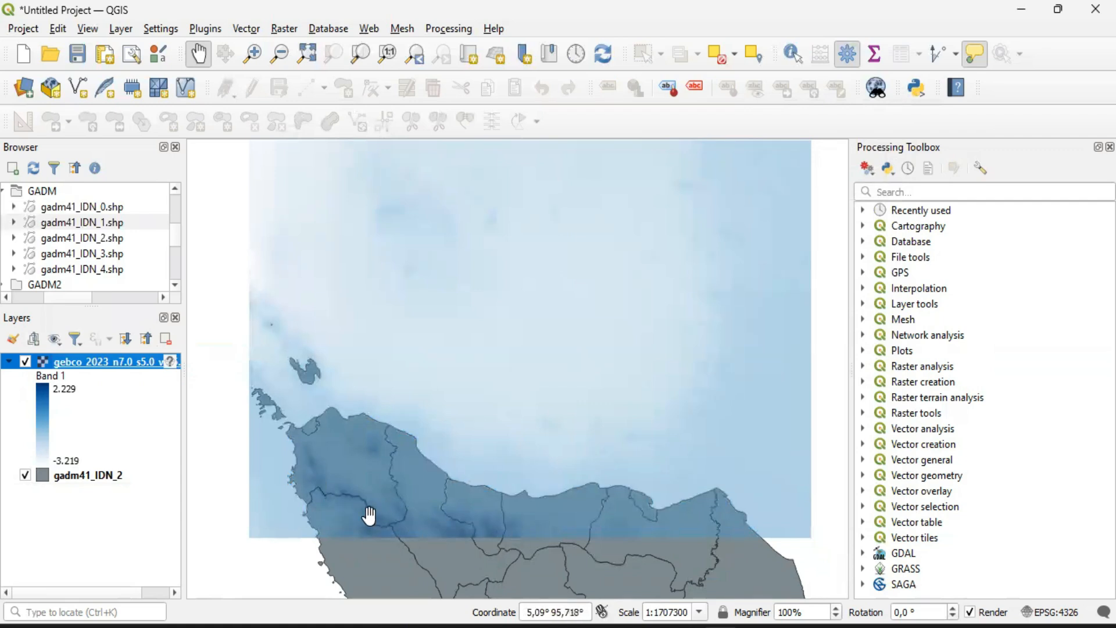
pyautogui.moveTo(495, 528); pyautogui.dragTo(456, 538)
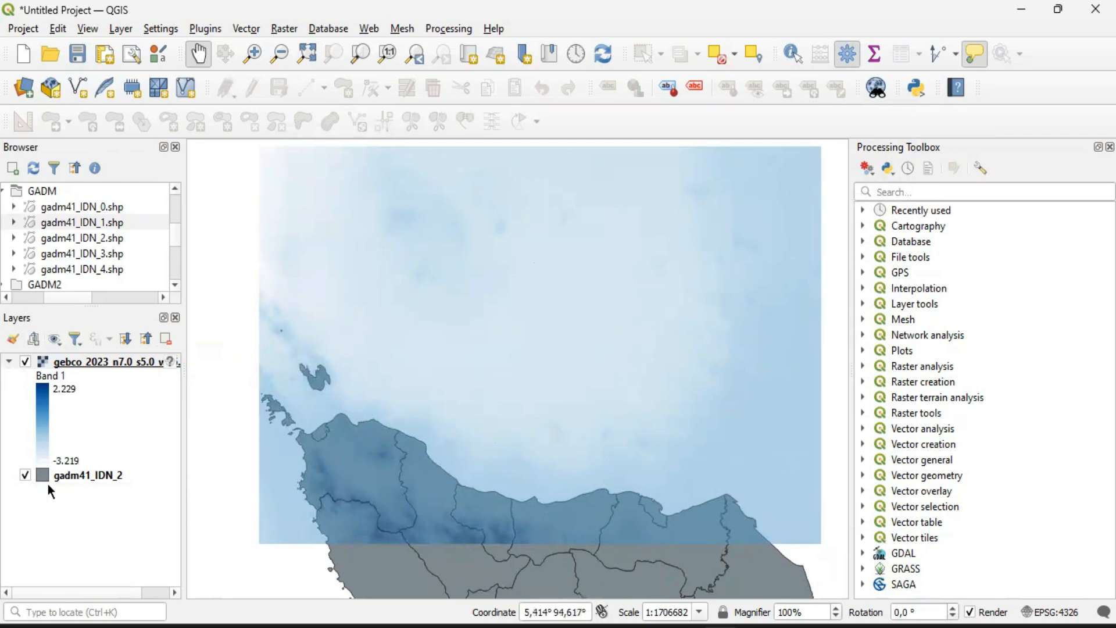
# Place gadm41_IDN_2 back above the bathymetry raster and set the raster's global opacity to 100 %
pyautogui.moveTo(67, 473); pyautogui.dragTo(75, 354)
pyautogui.rightClick(82, 376)
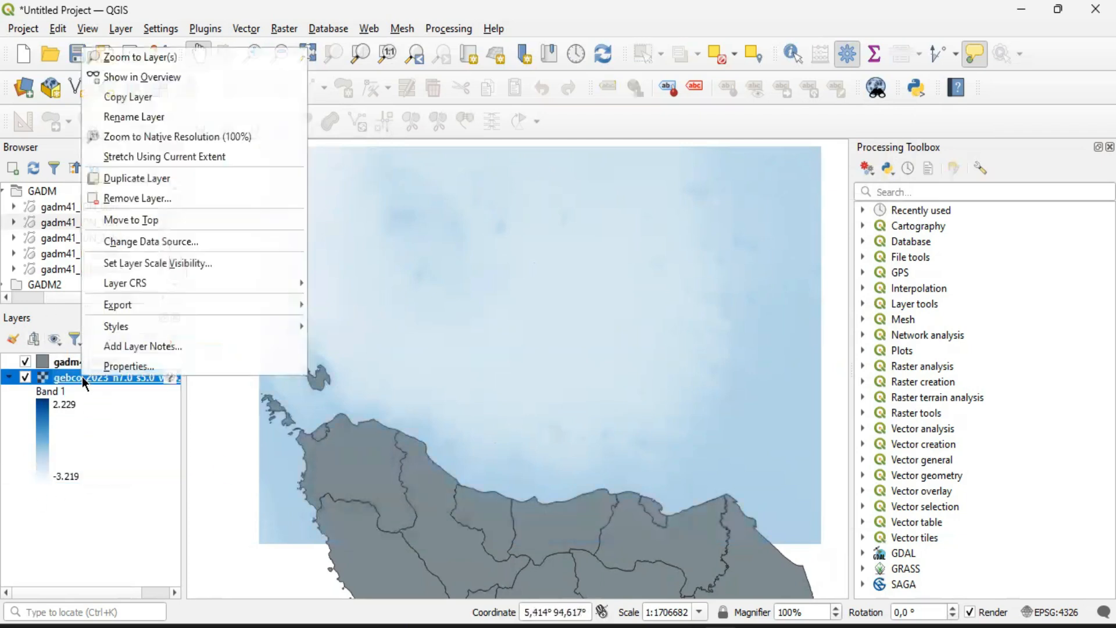
pyautogui.click(182, 372)
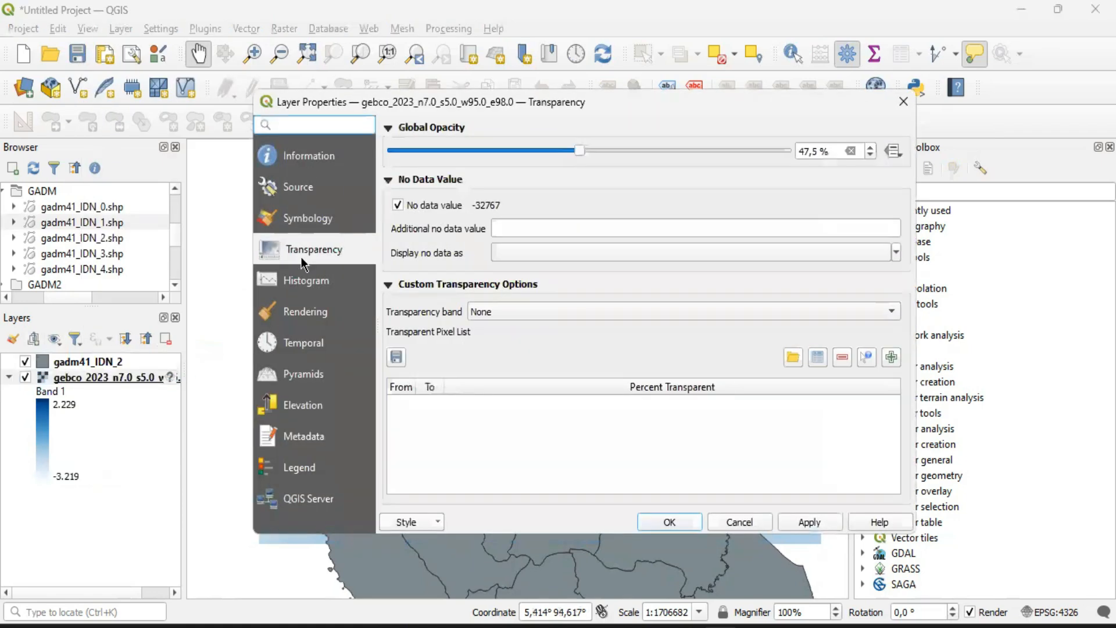
pyautogui.moveTo(582, 153); pyautogui.dragTo(793, 155)
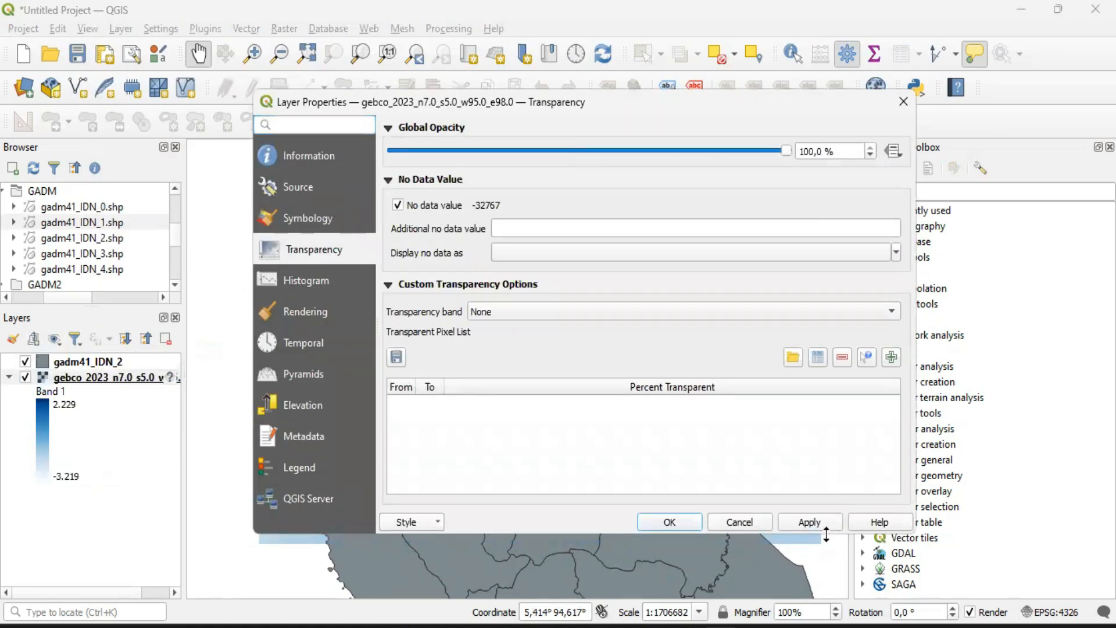
pyautogui.click(670, 522)
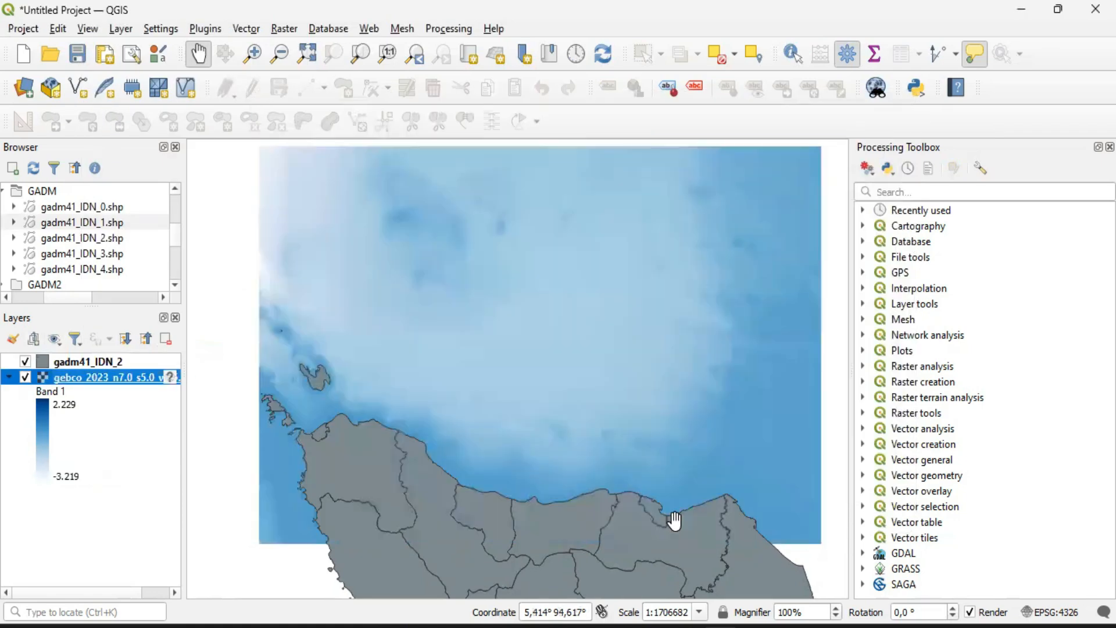
# Set the maximum value of the bathymetry raster's pseudocolor ramp to 0 and apply the symbology
pyautogui.rightClick(99, 375)
pyautogui.click(145, 366)
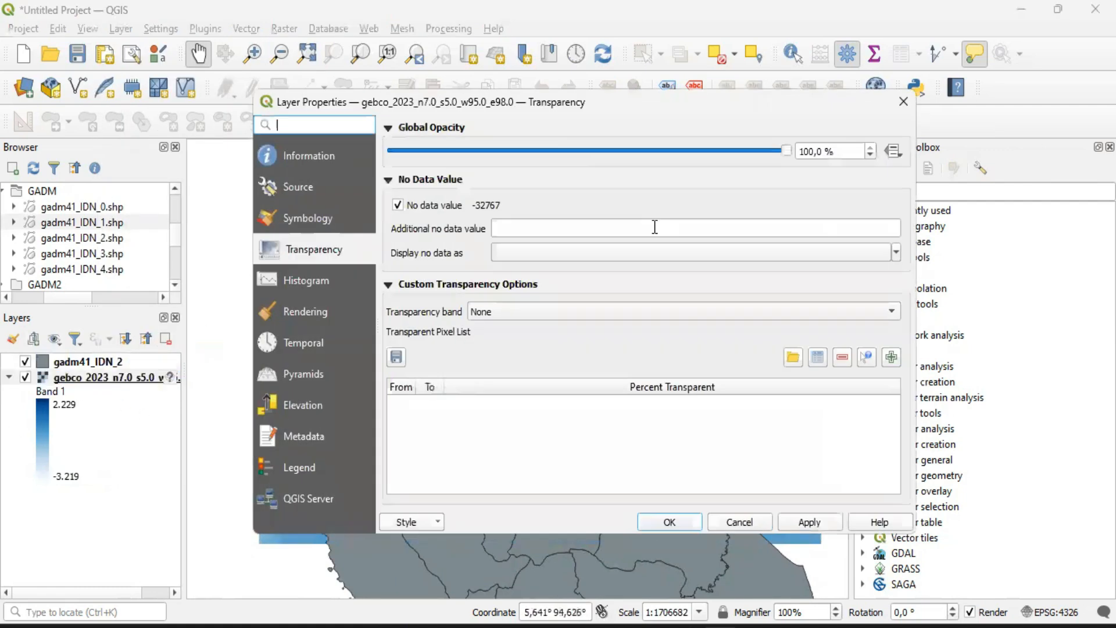
pyautogui.click(299, 219)
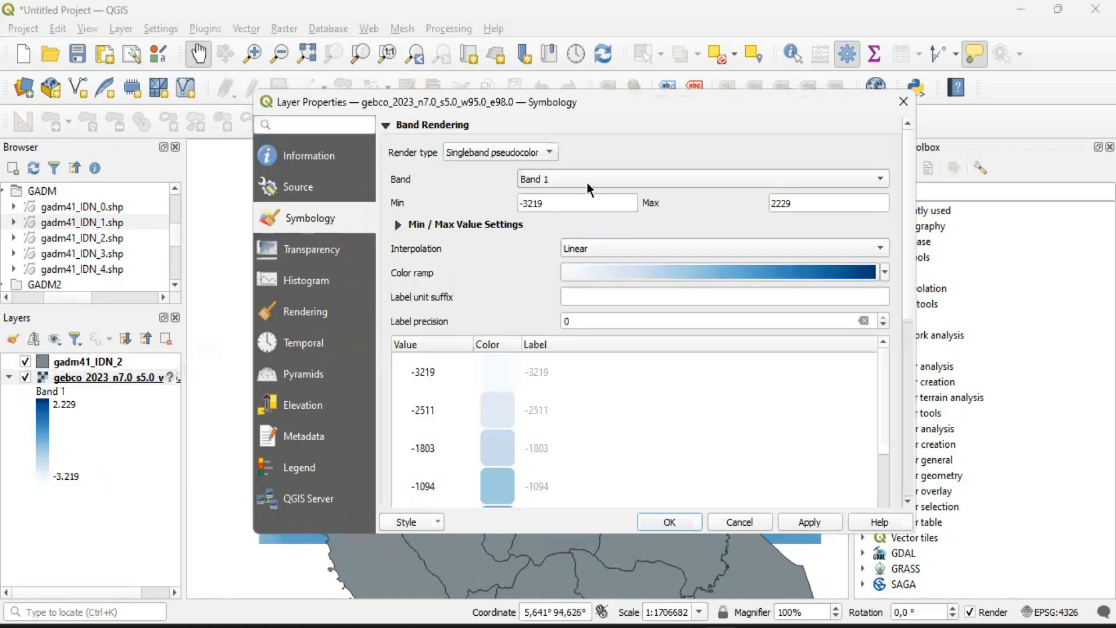
pyautogui.moveTo(806, 203); pyautogui.dragTo(765, 203)
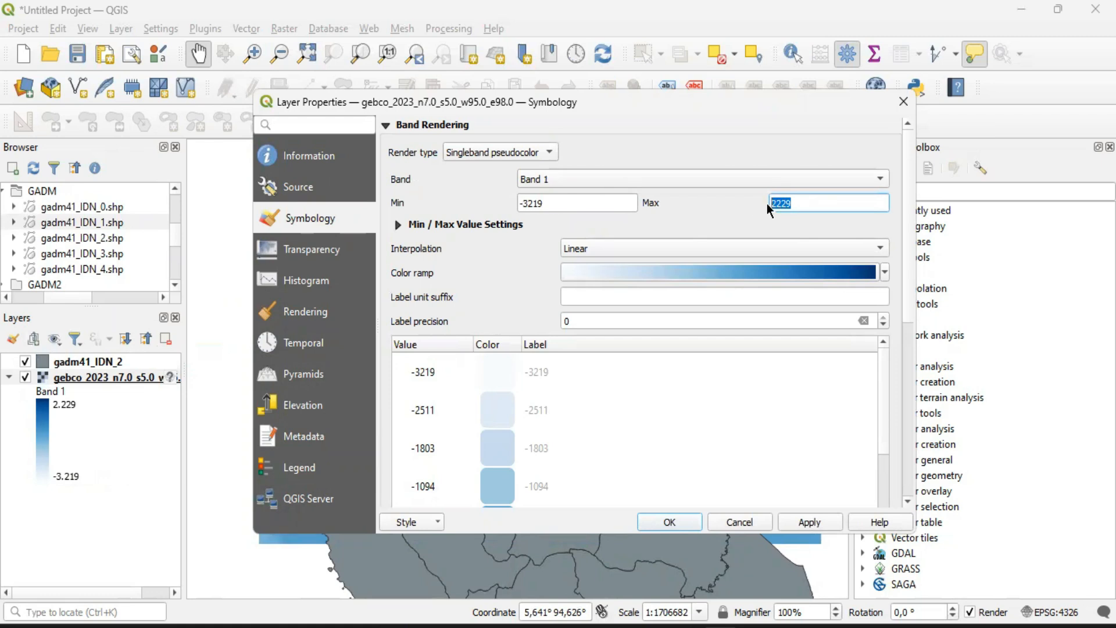
pyautogui.write('0')
pyautogui.click(687, 199)
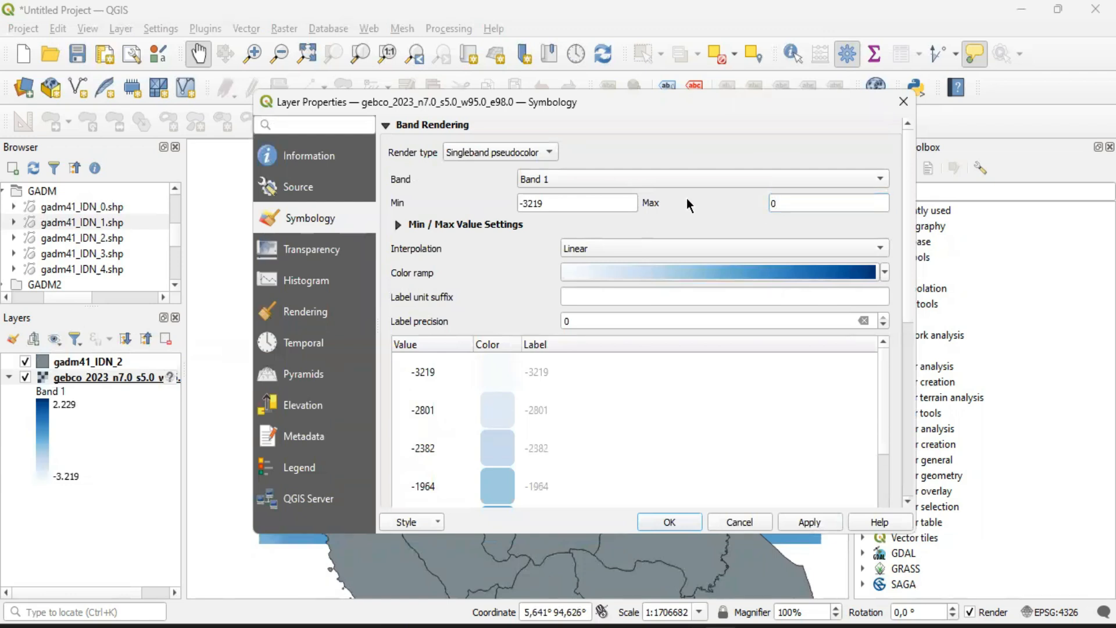
pyautogui.doubleClick(782, 204)
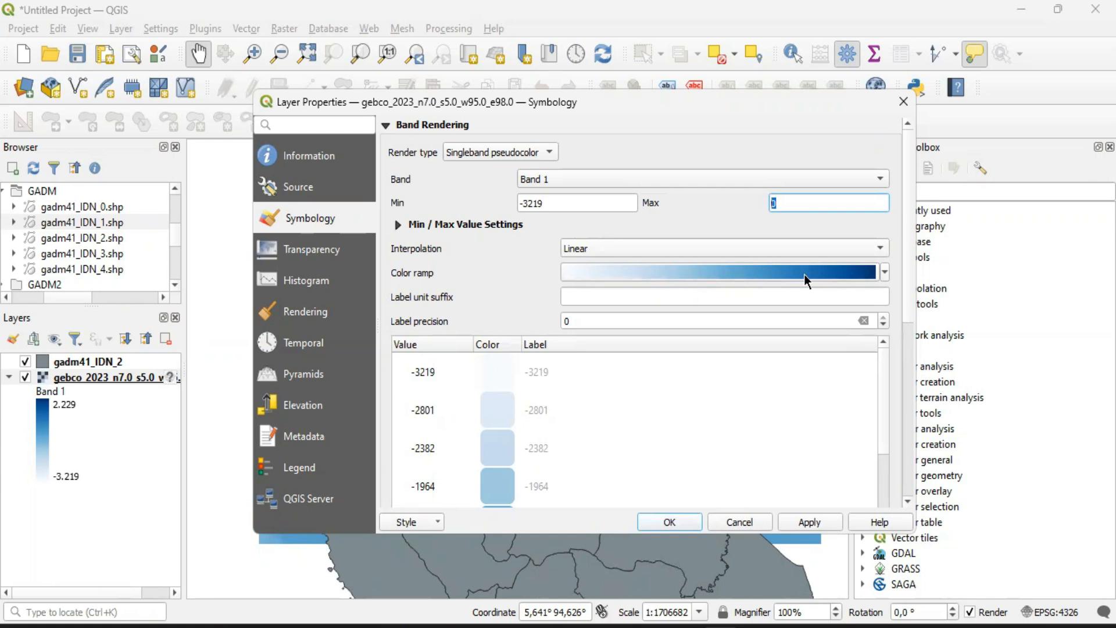
pyautogui.click(683, 521)
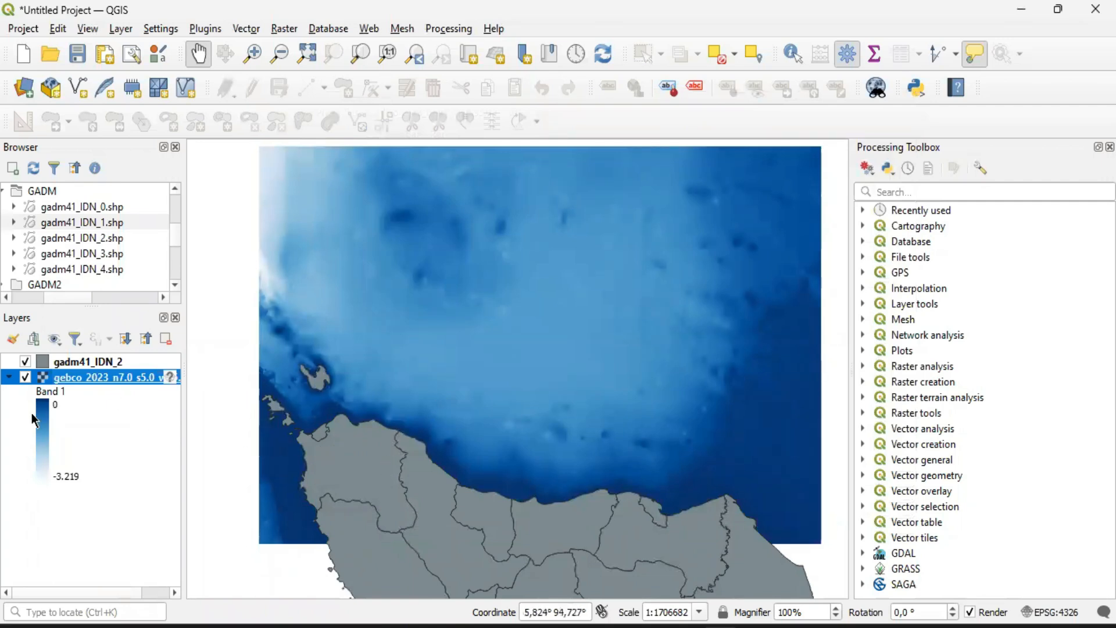
# Compare the map with gadm41_IDN_2 hidden and shown, and with the gebco_2023 raster hidden
pyautogui.click(25, 361)
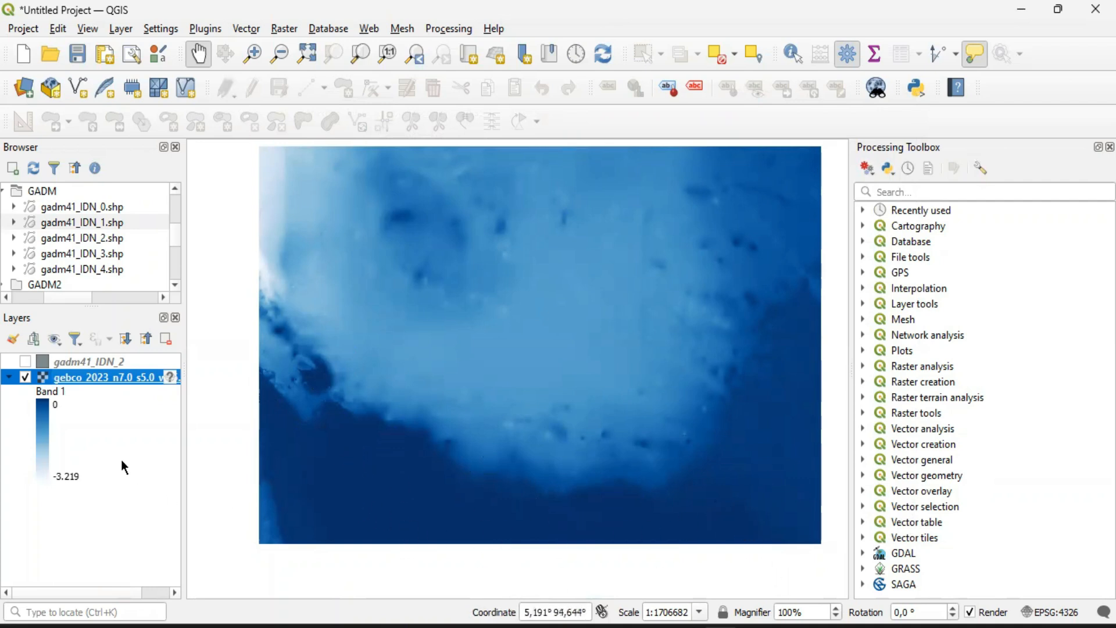
pyautogui.click(25, 361)
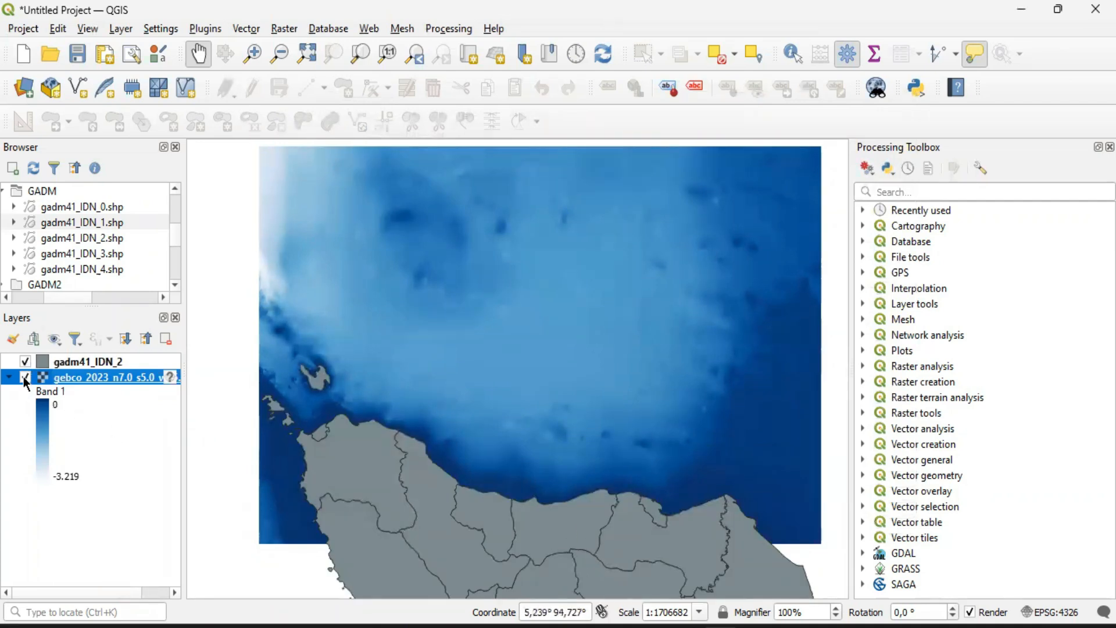
pyautogui.doubleClick(25, 377)
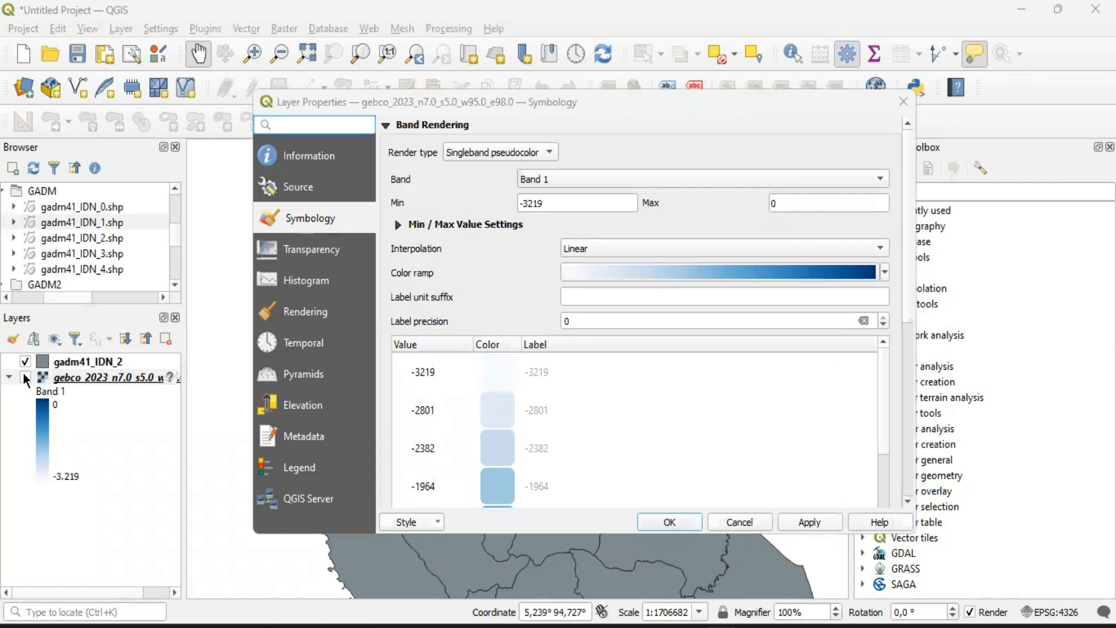
pyautogui.click(906, 105)
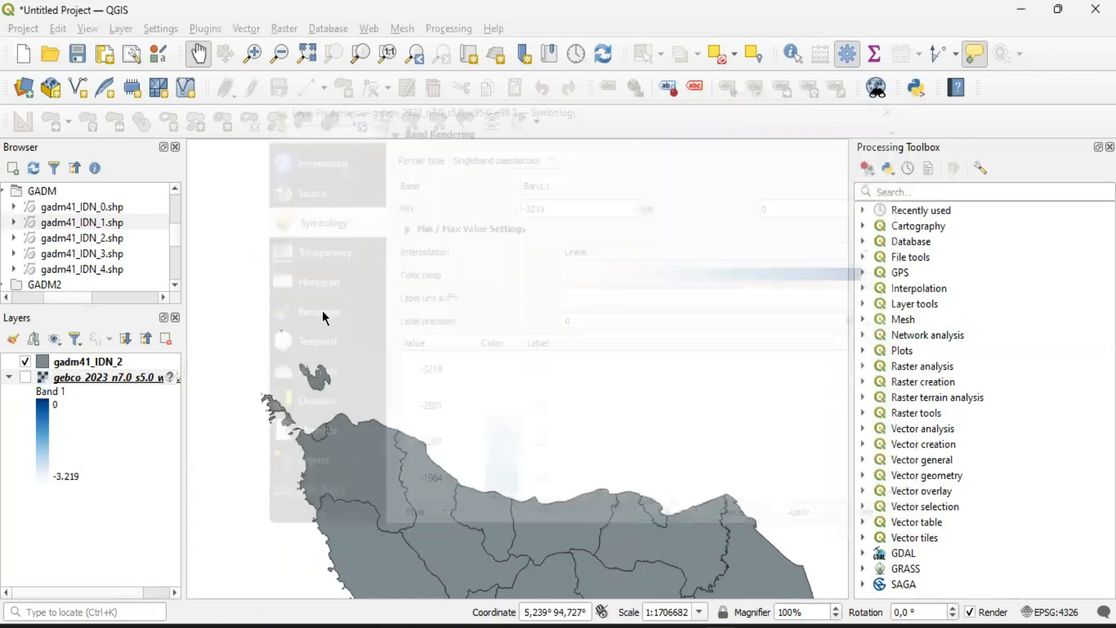
# Show the gebco_2023 raster on the map and hide the gadm41_IDN_2 layer
pyautogui.click(24, 377)
pyautogui.click(25, 362)
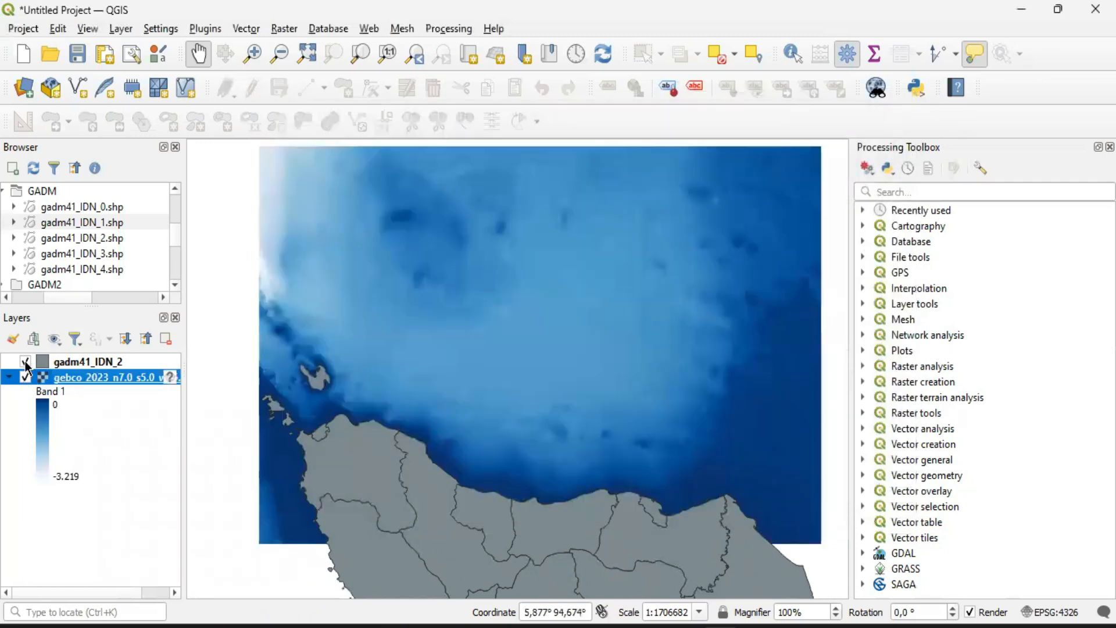
# Change the gebco_2023 raster's colour ramp to Turbo, apply it and inspect the map
pyautogui.doubleClick(63, 379)
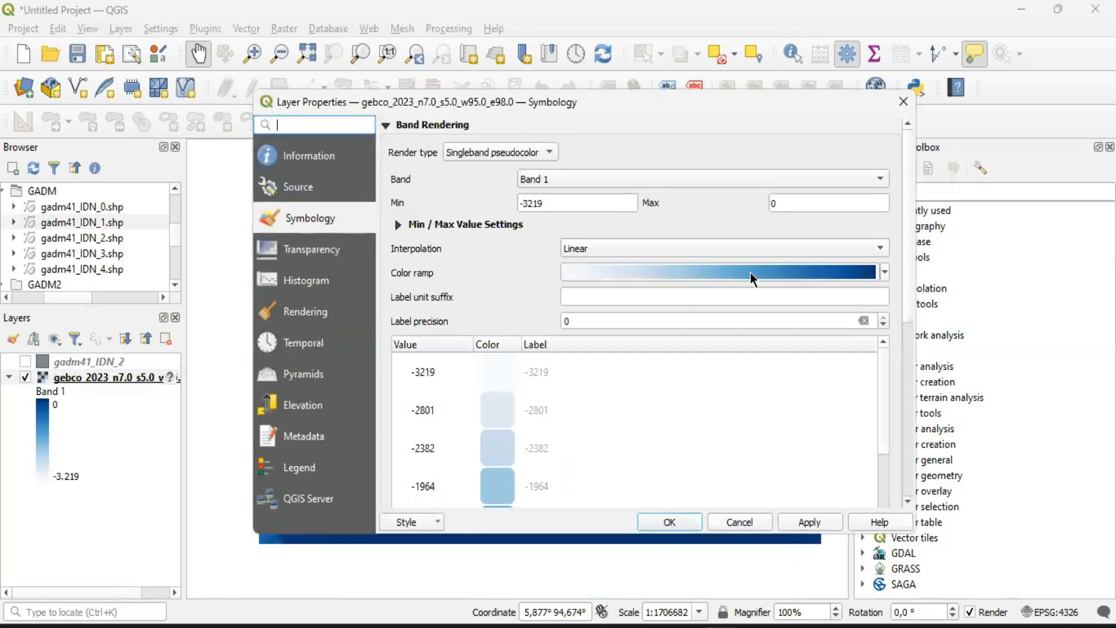
pyautogui.click(884, 272)
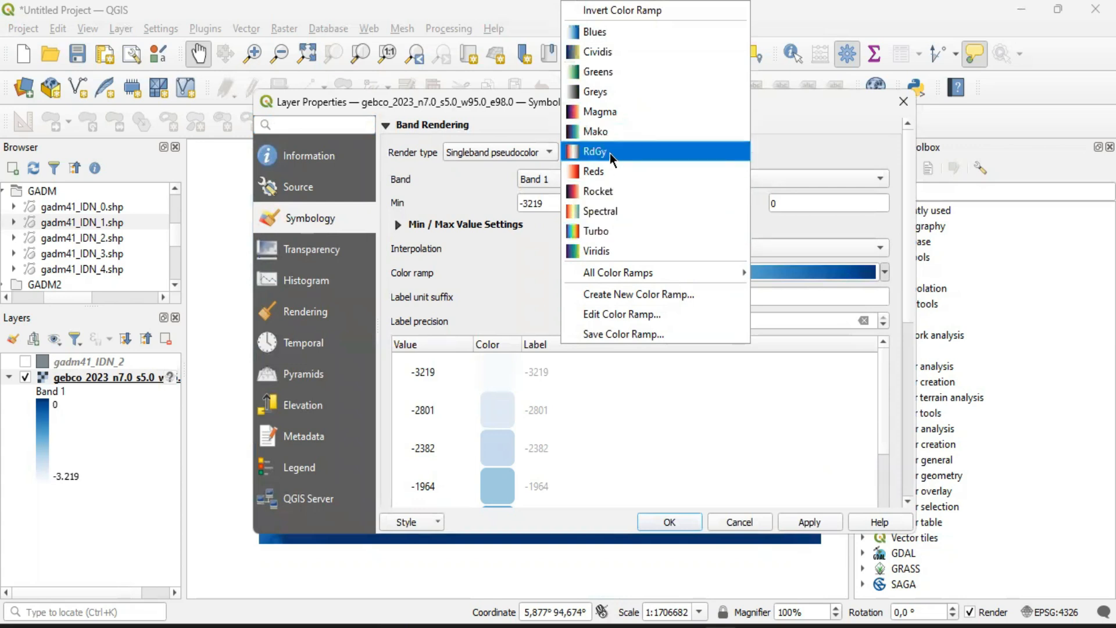
pyautogui.click(607, 236)
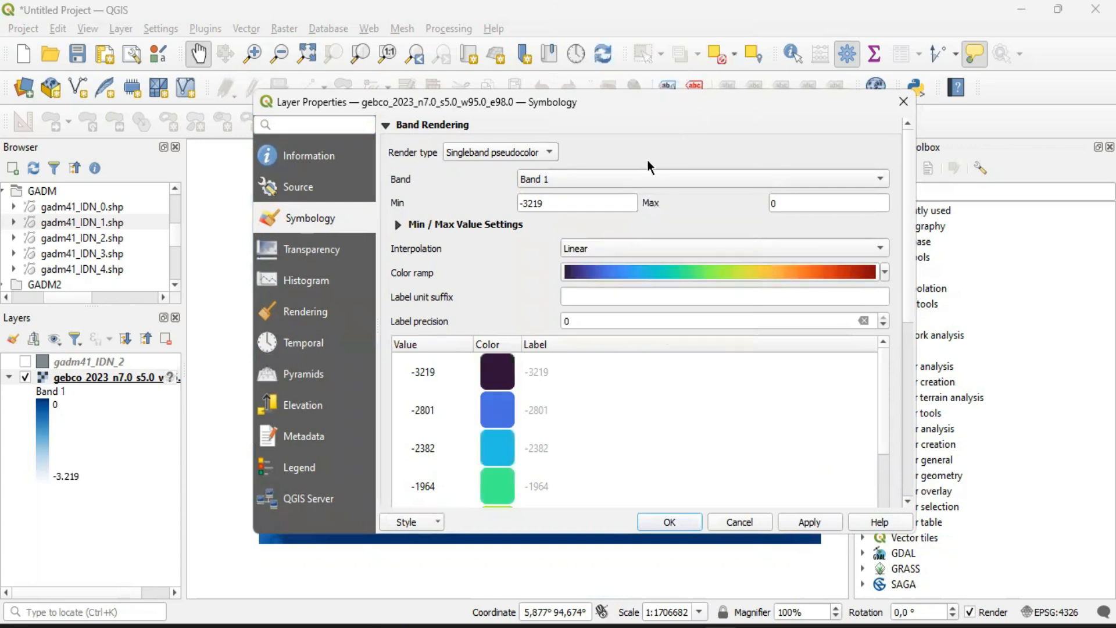
pyautogui.click(668, 521)
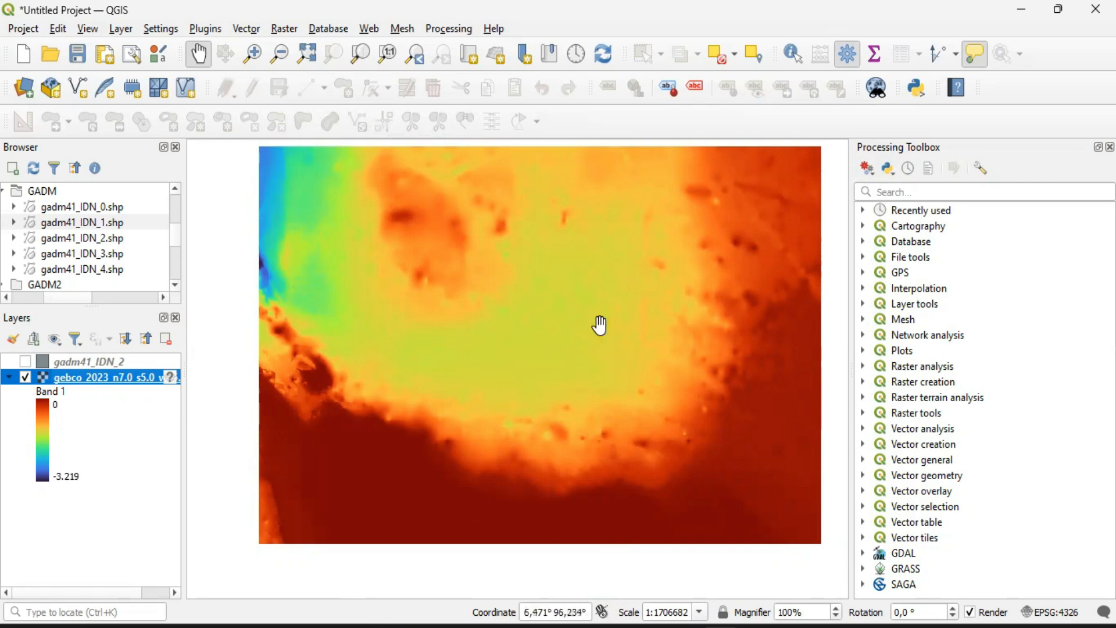
pyautogui.moveTo(606, 316); pyautogui.dragTo(593, 330)
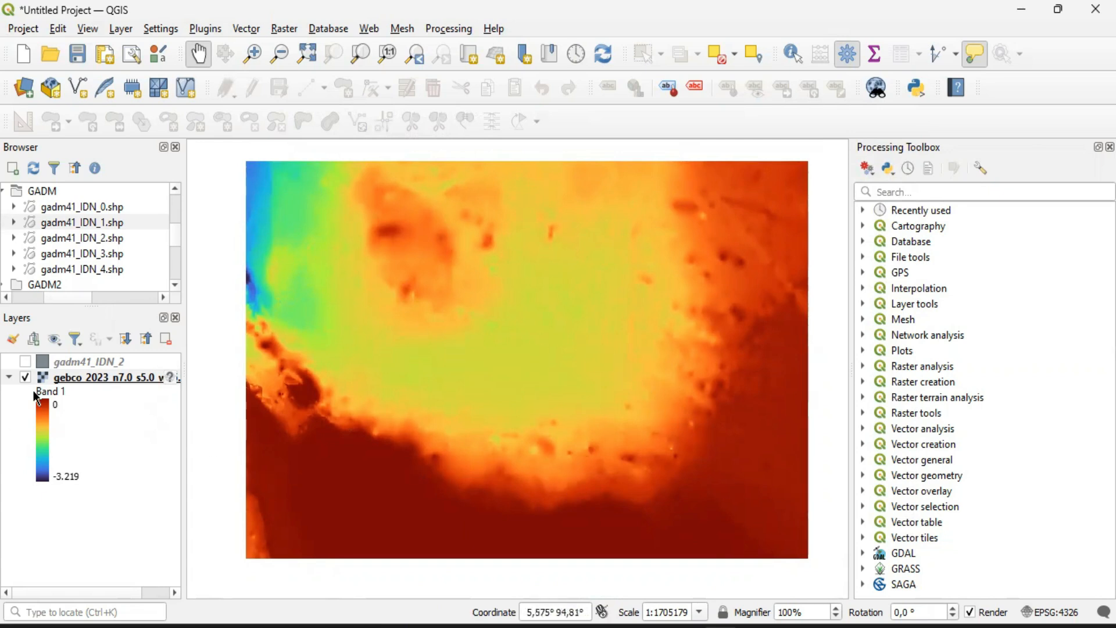
# Set the gebco_2023 raster's colour ramp to Blues and keep the interpolation at Linear
pyautogui.doubleClick(98, 377)
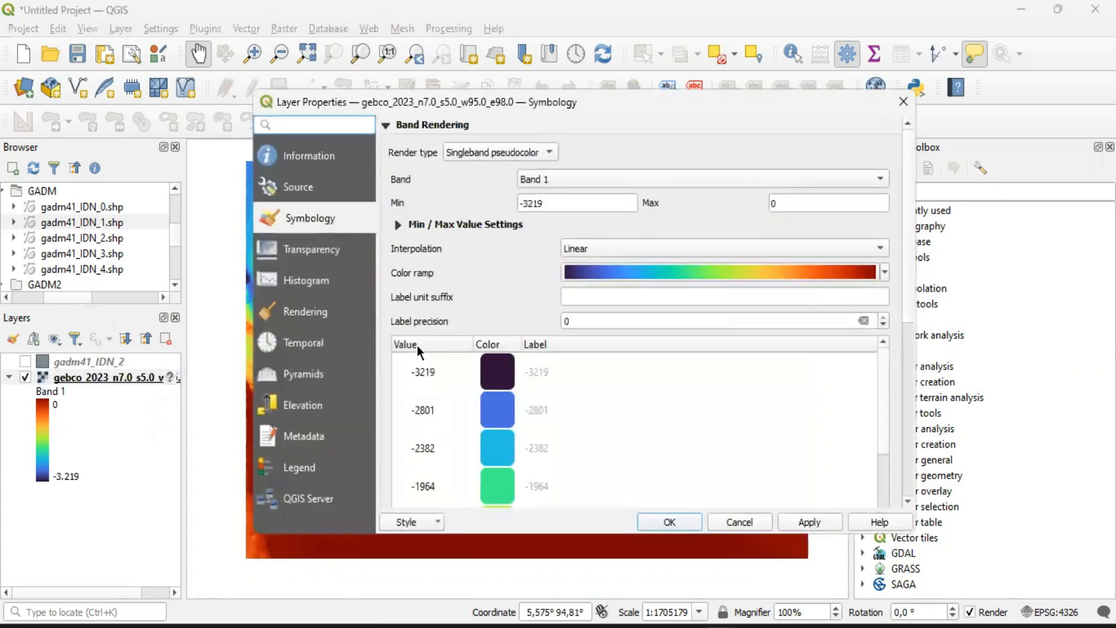
pyautogui.click(885, 272)
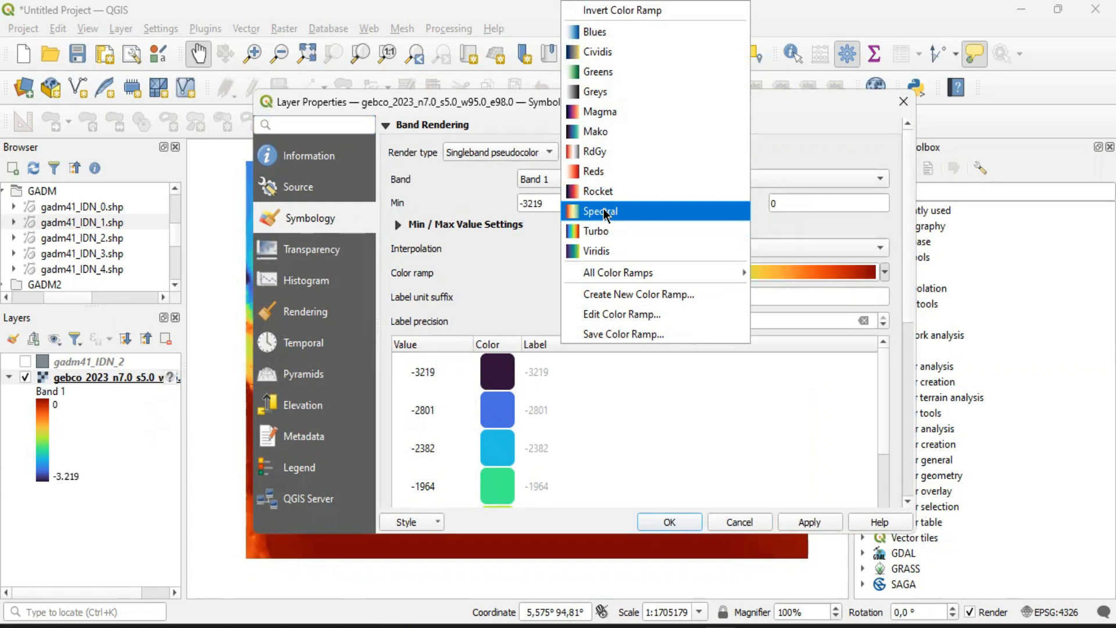
pyautogui.click(600, 33)
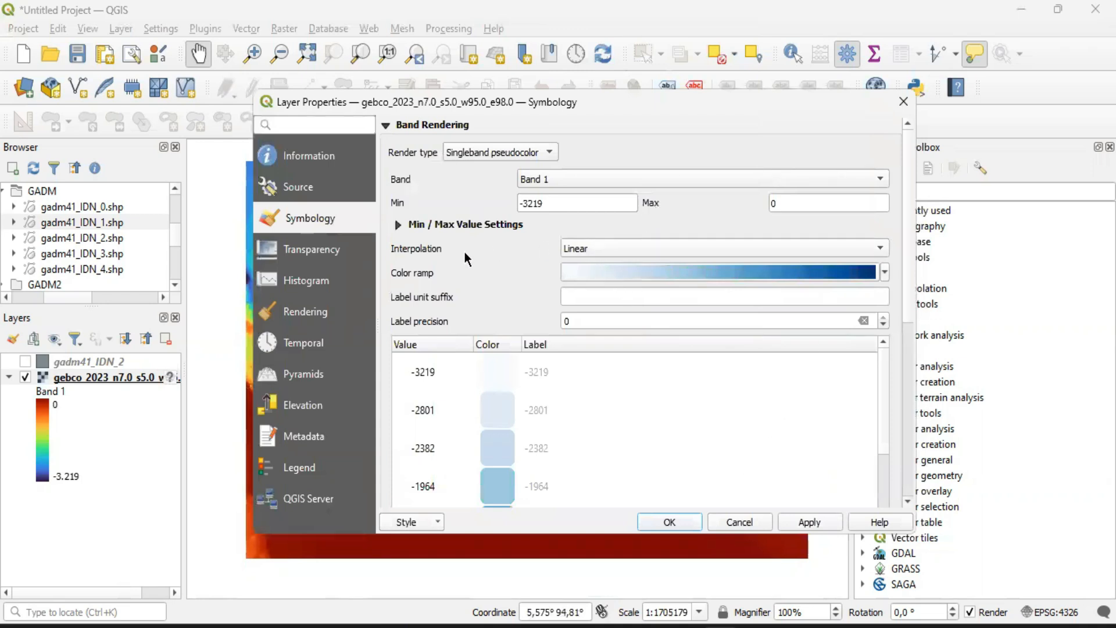
pyautogui.click(683, 249)
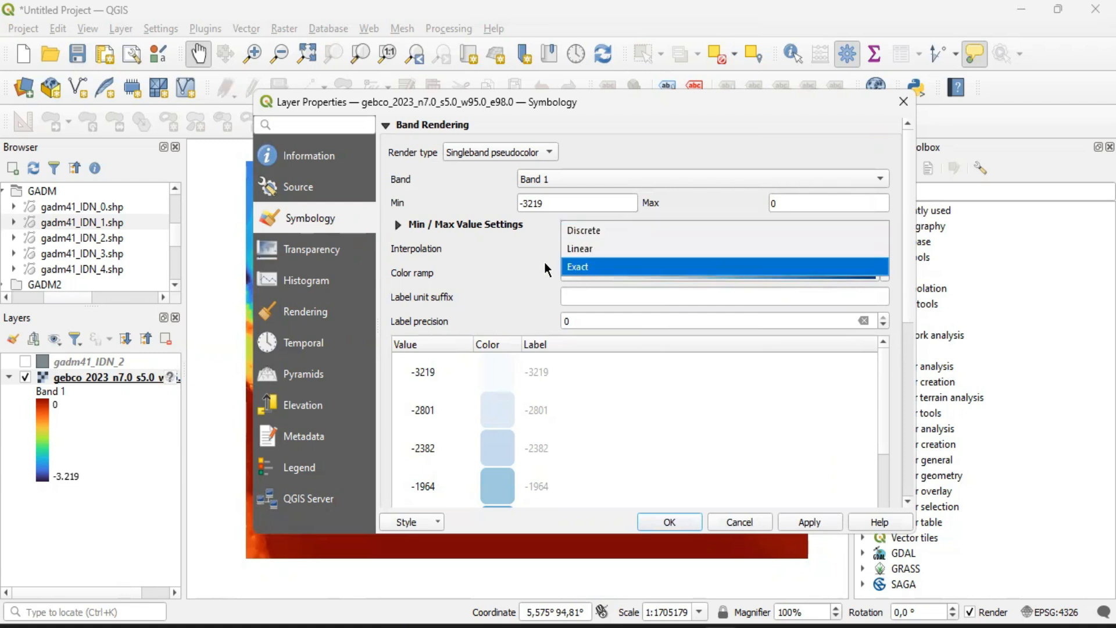
pyautogui.click(573, 248)
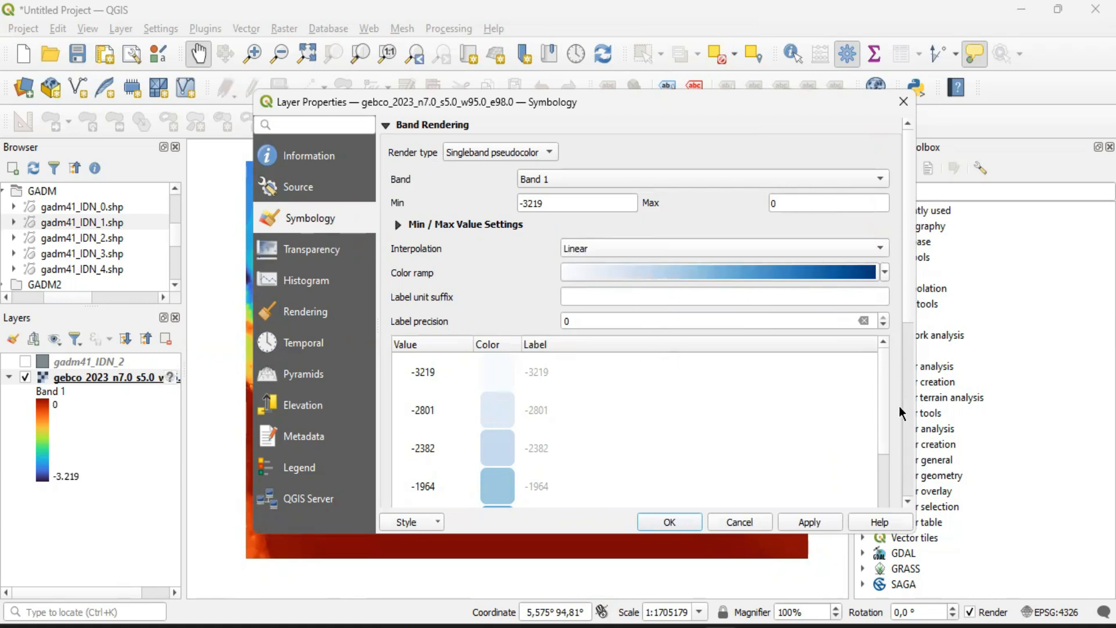
# Set the classification mode to Equal Interval with 10 classes and check the resulting class values and colours
pyautogui.moveTo(910, 280); pyautogui.dragTo(915, 445)
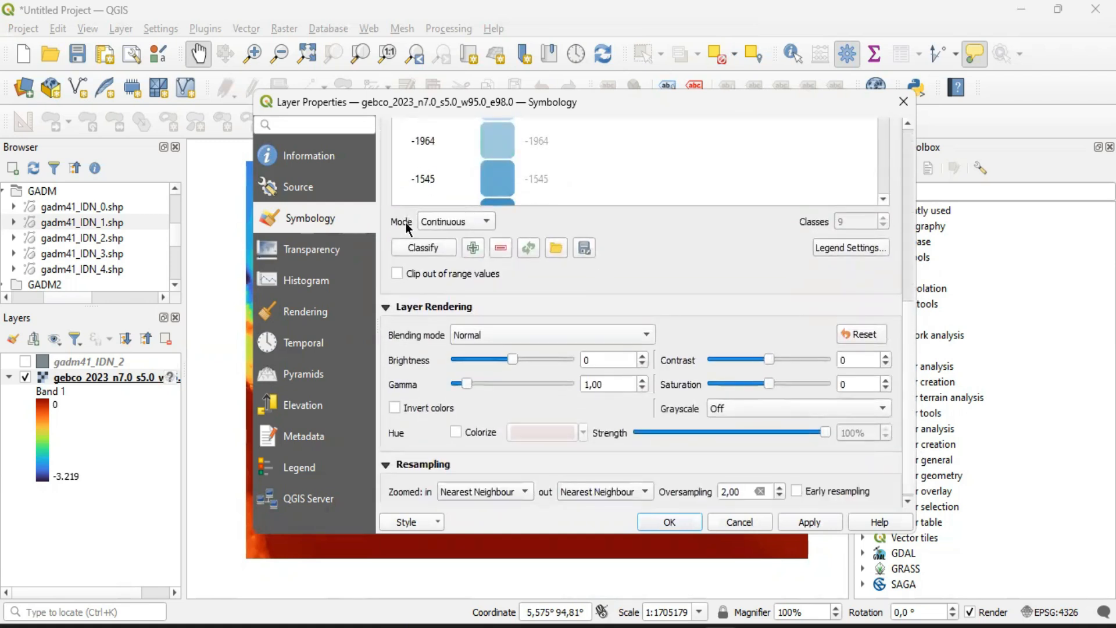
pyautogui.click(462, 221)
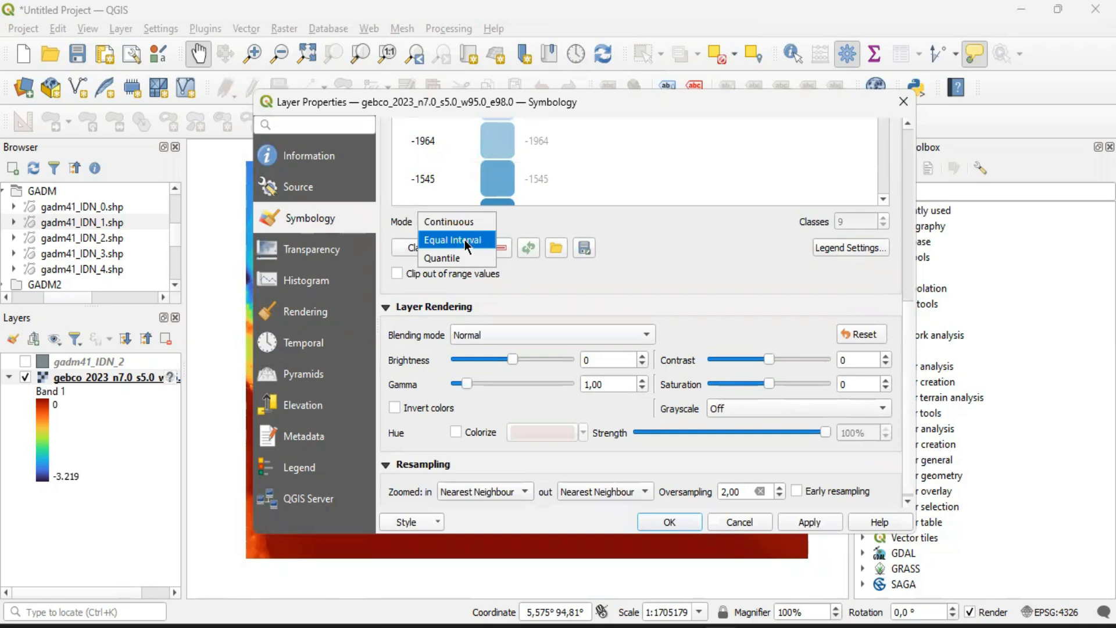
pyautogui.click(465, 239)
pyautogui.doubleClick(849, 217)
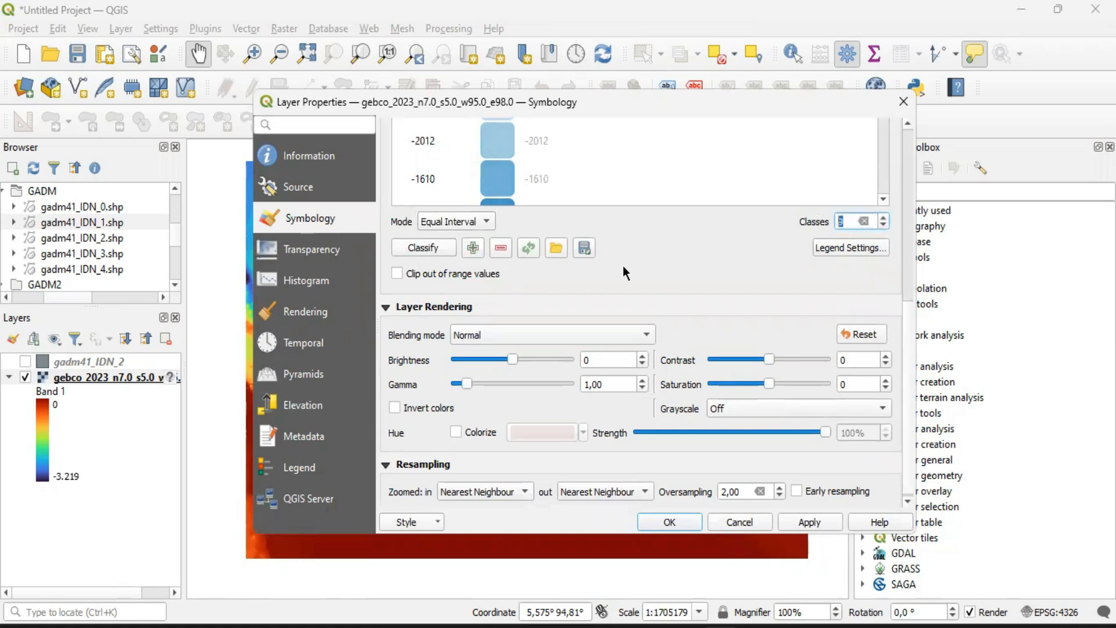
pyautogui.moveTo(906, 338); pyautogui.dragTo(907, 242)
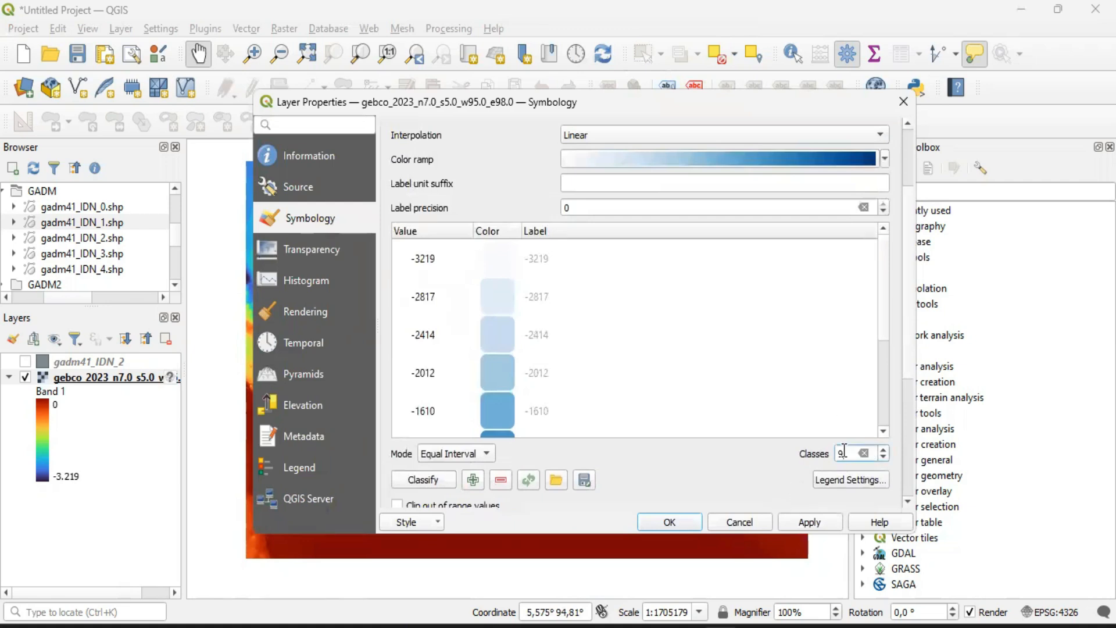
pyautogui.write('10')
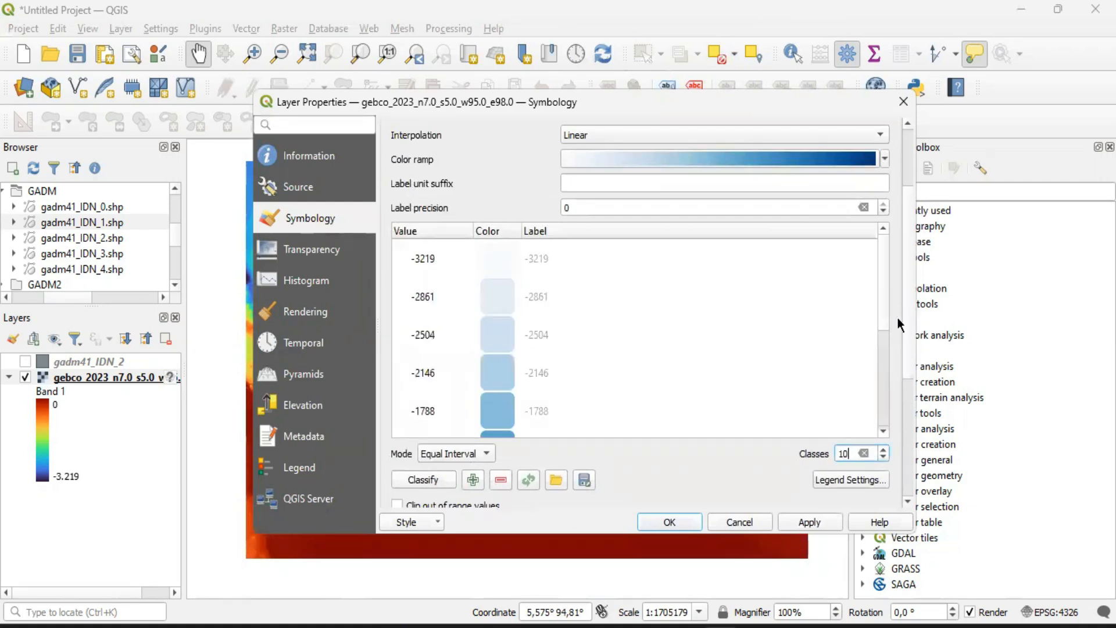
pyautogui.moveTo(887, 318); pyautogui.dragTo(879, 295)
pyautogui.scroll(-5, 500, 376)
pyautogui.scroll(-1, 500, 376)
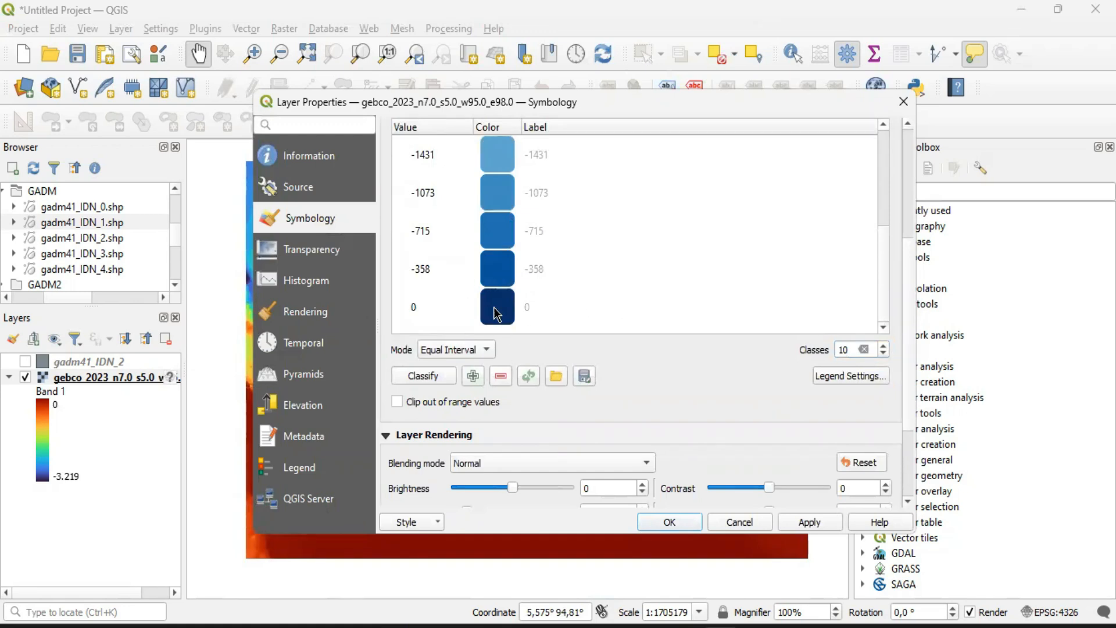
pyautogui.scroll(8, 543, 290)
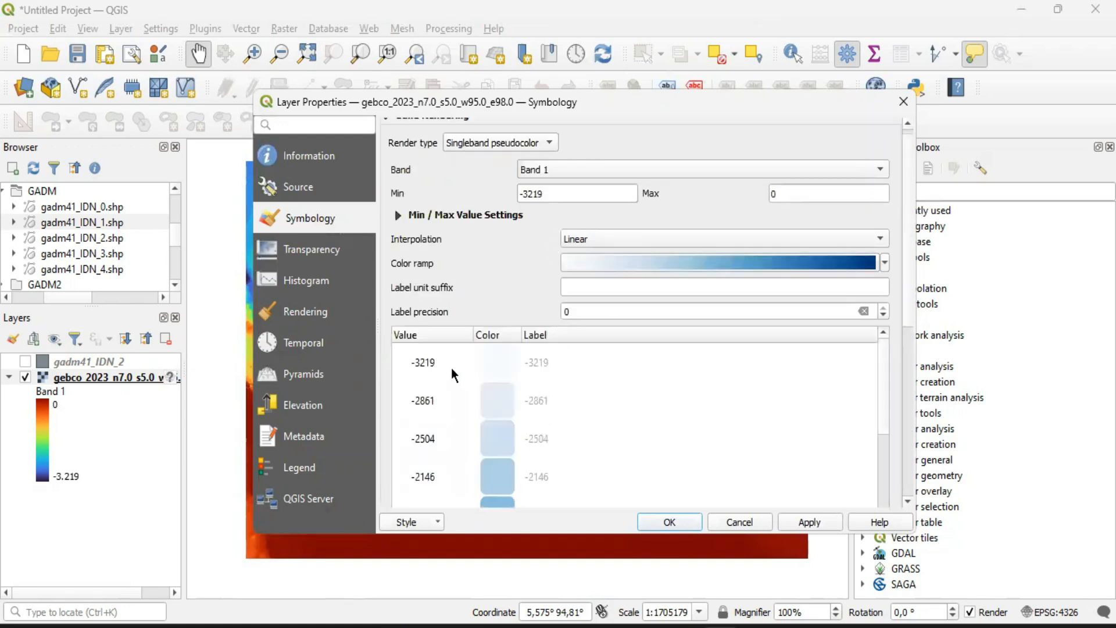
pyautogui.moveTo(907, 304)
pyautogui.mouseDown()
pyautogui.moveTo(909, 403)
pyautogui.moveTo(907, 302)
pyautogui.mouseUp()
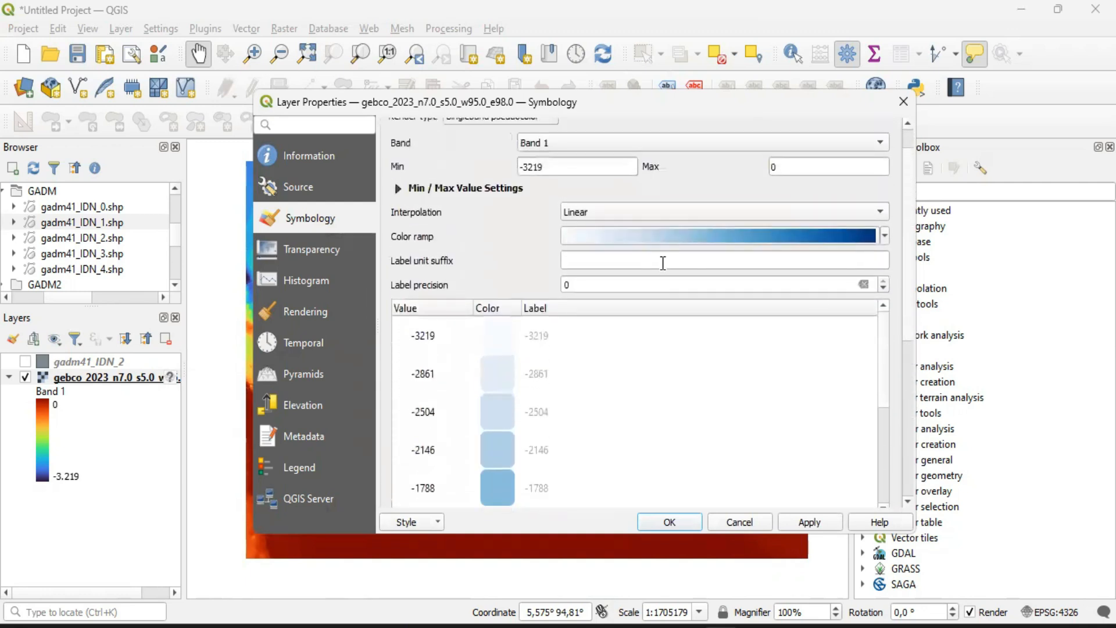
# Set the raster's interpolation to Discrete and review the depth range of each class
pyautogui.click(621, 215)
pyautogui.click(605, 197)
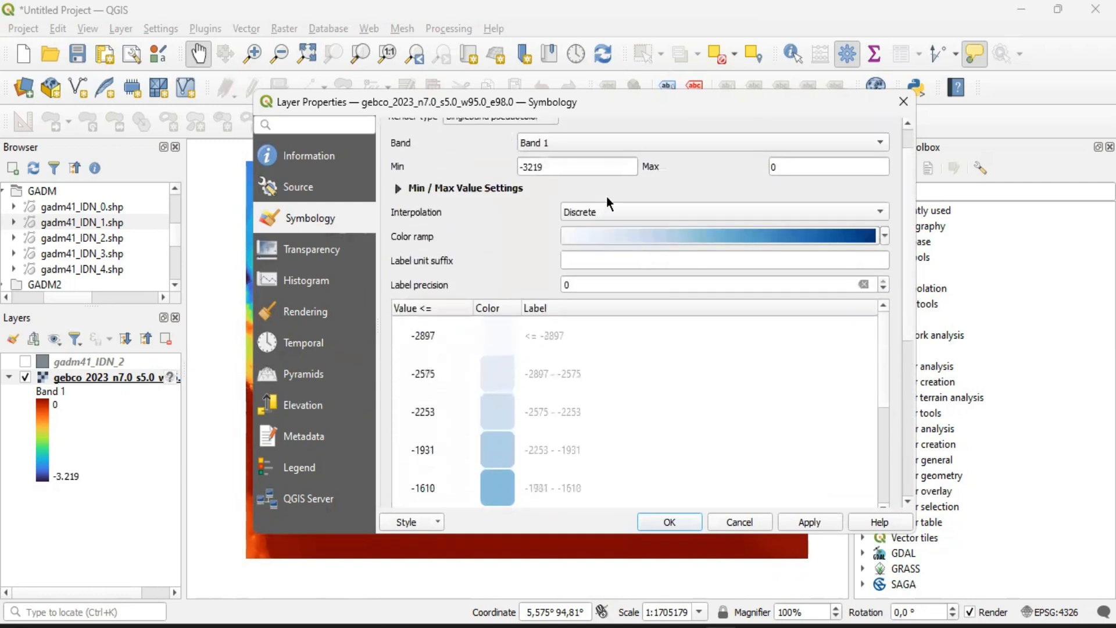
pyautogui.moveTo(909, 335); pyautogui.dragTo(912, 371)
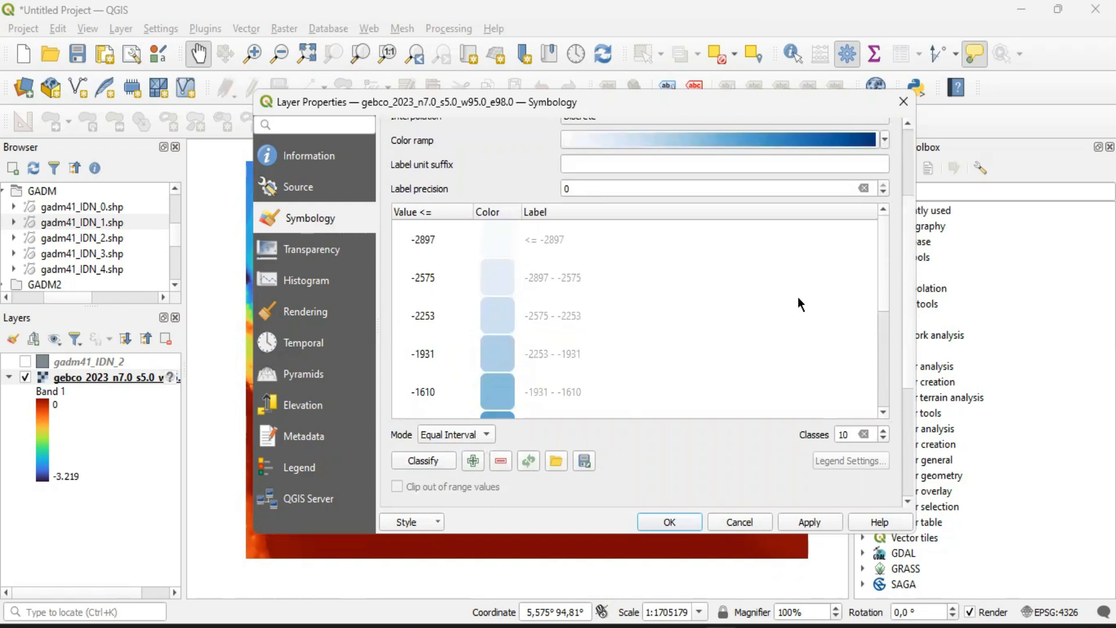
pyautogui.moveTo(882, 270); pyautogui.dragTo(867, 218)
pyautogui.moveTo(882, 269); pyautogui.dragTo(887, 391)
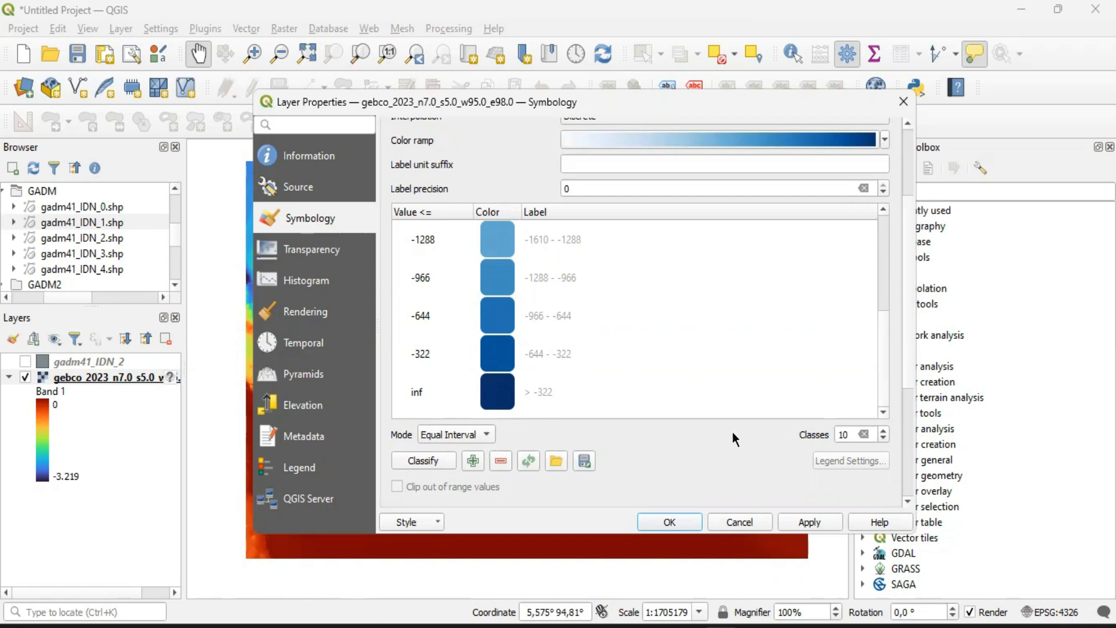
# Increase the number of classes to 20, review them and apply the raster symbology
pyautogui.doubleClick(852, 434)
pyautogui.write('20')
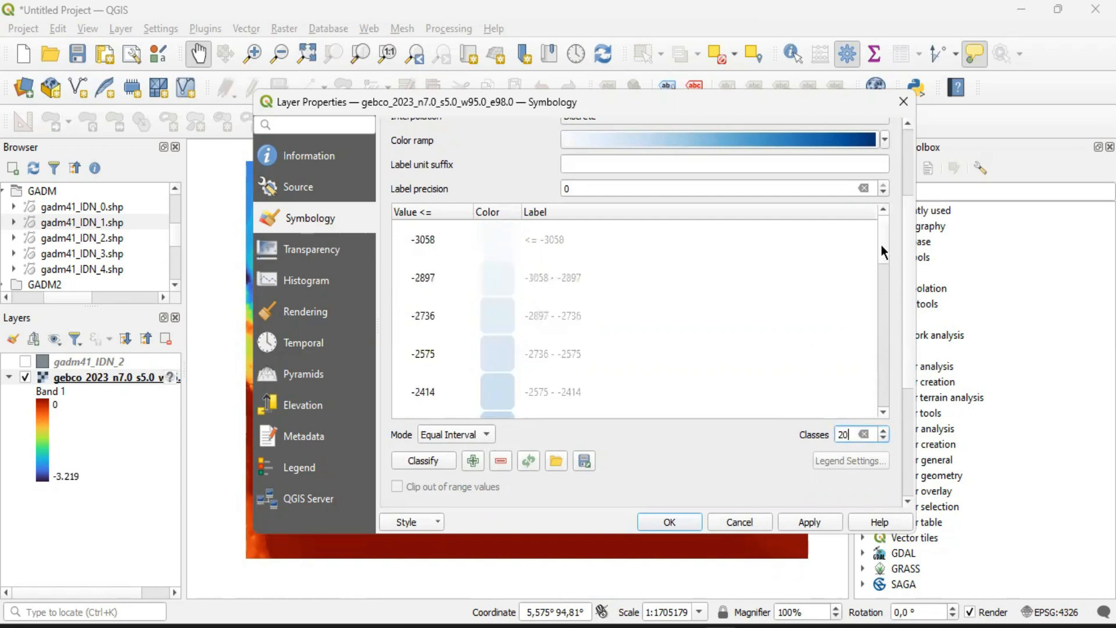
pyautogui.moveTo(884, 251)
pyautogui.mouseDown()
pyautogui.moveTo(874, 388)
pyautogui.moveTo(877, 238)
pyautogui.mouseUp()
pyautogui.scroll(-3, 707, 464)
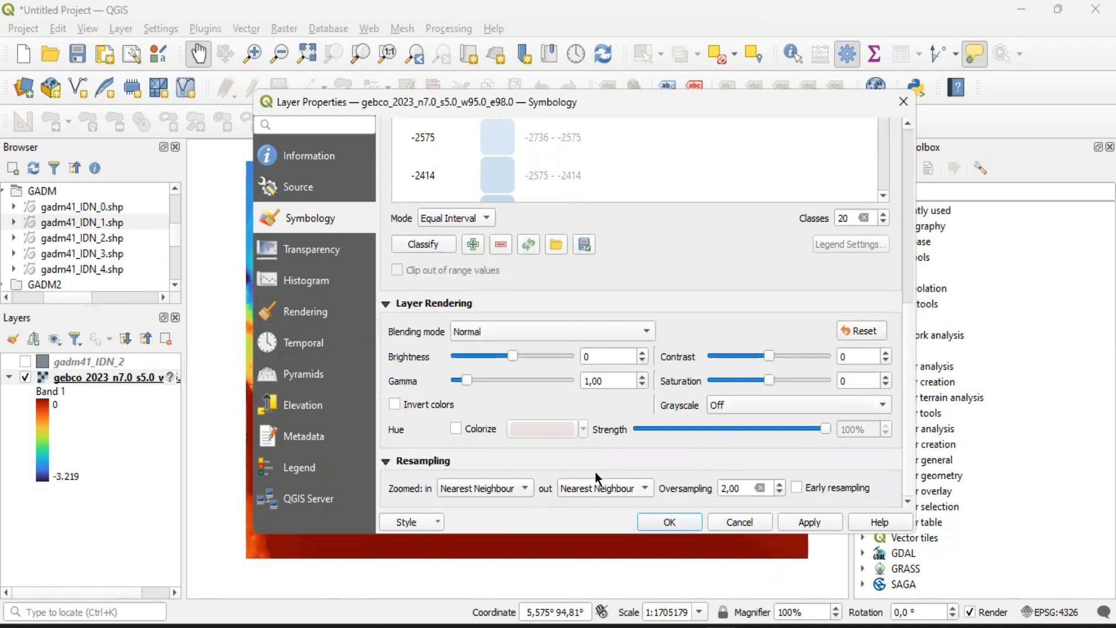
pyautogui.click(670, 522)
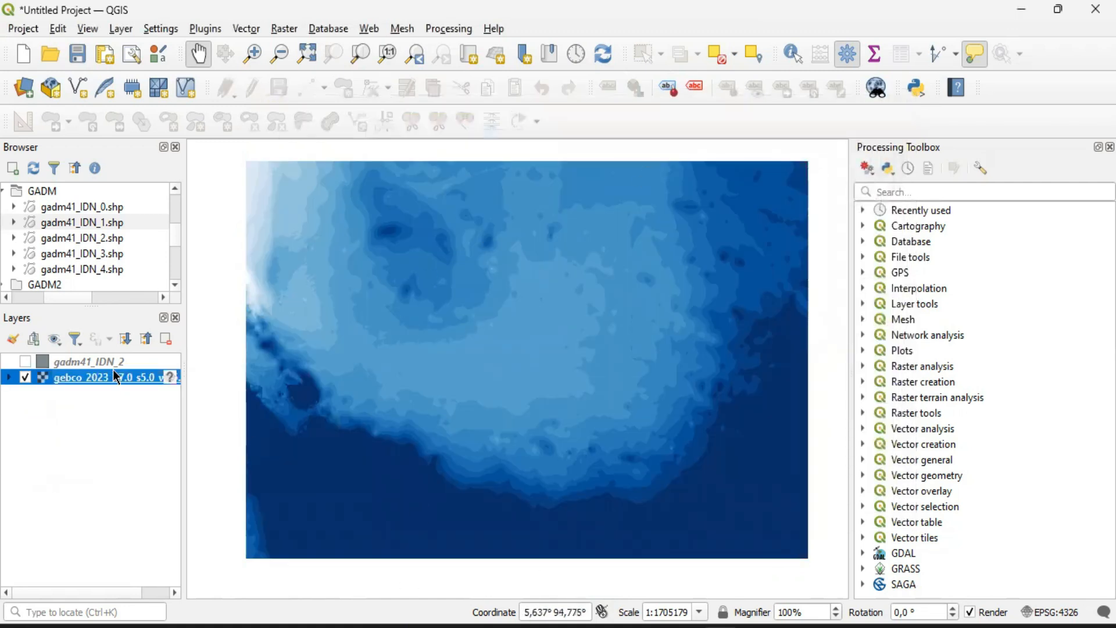
# Show gadm41_IDN_2 again and invert the gebco_2023 raster's Blues colour ramp in its layer properties
pyautogui.click(25, 362)
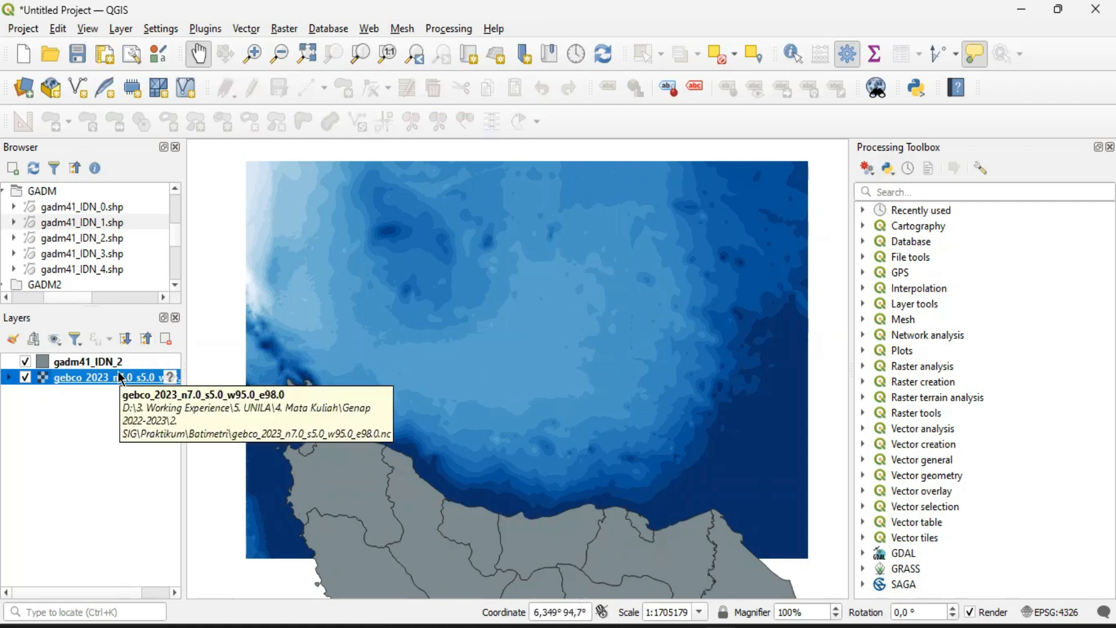
pyautogui.rightClick(89, 377)
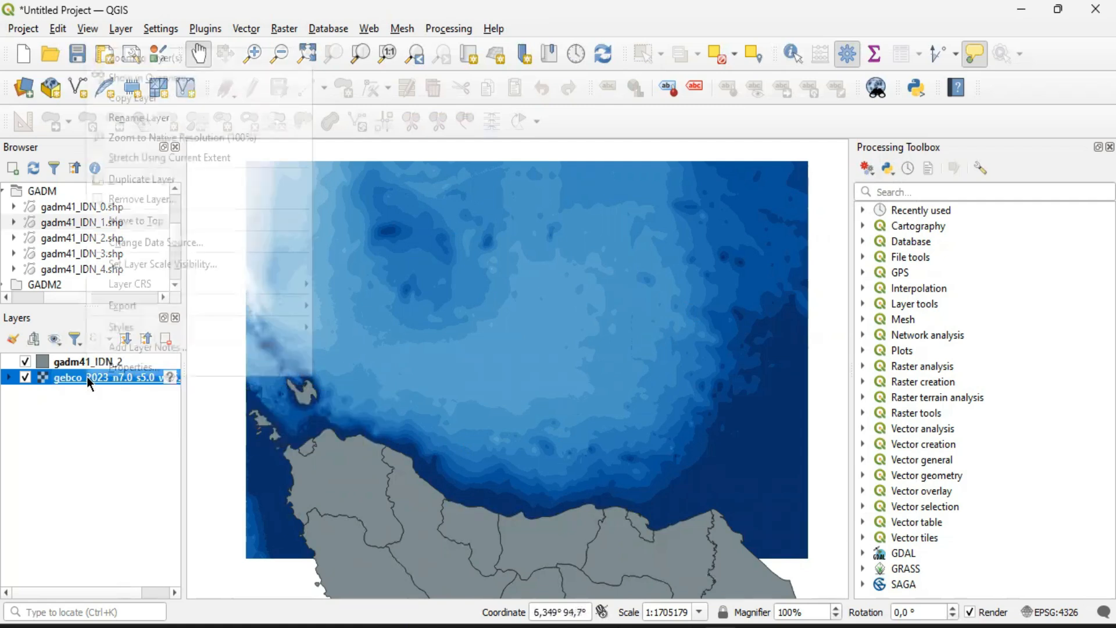
pyautogui.click(100, 366)
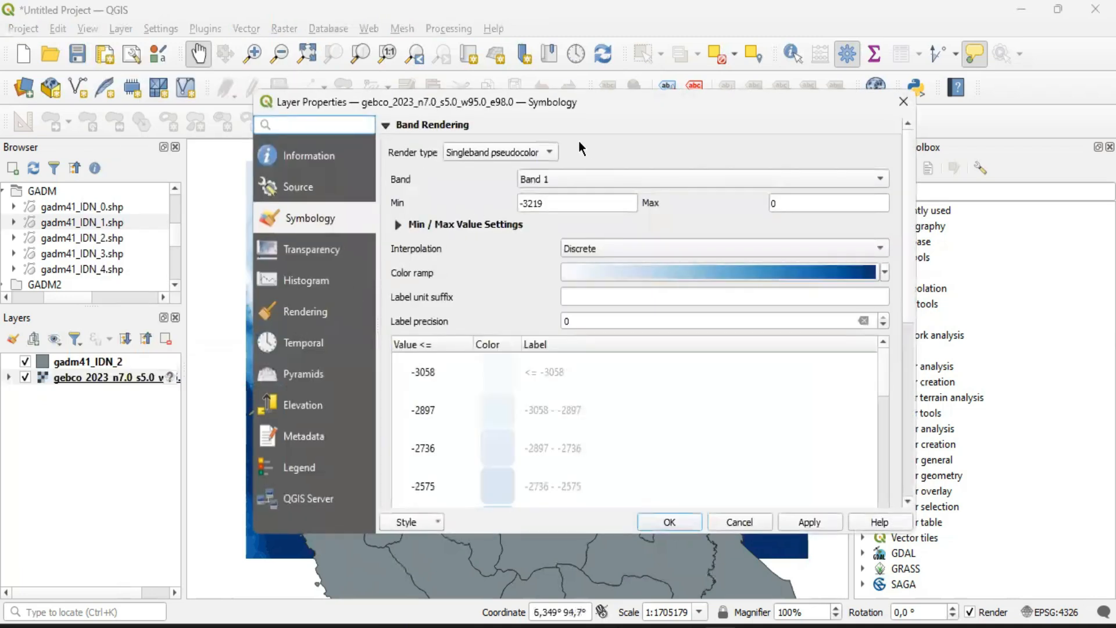
pyautogui.scroll(-2, 908, 307)
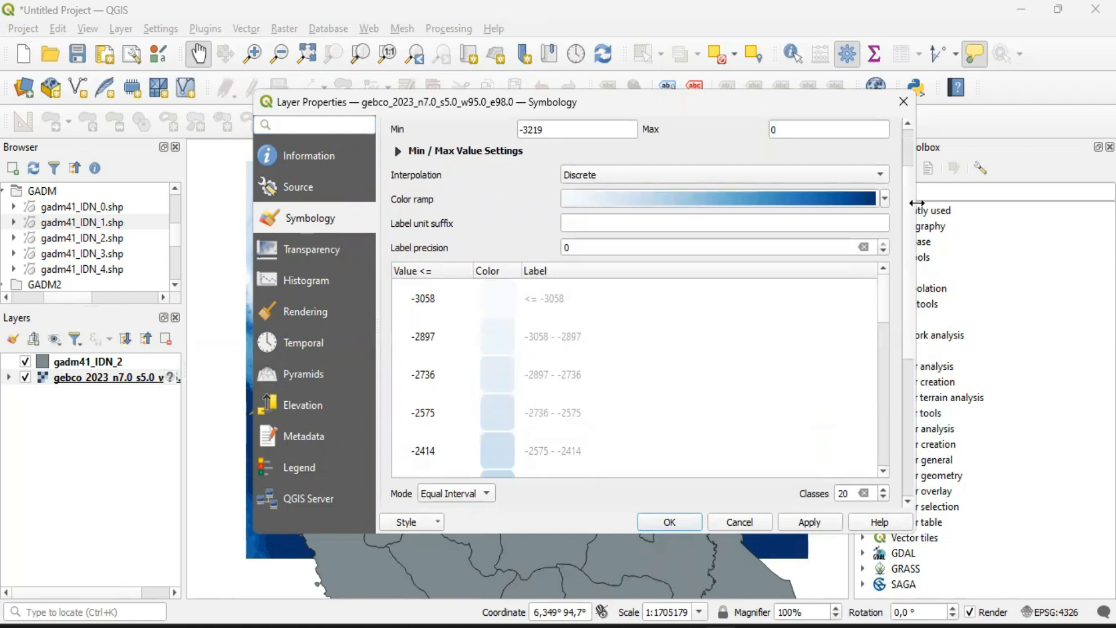
pyautogui.click(884, 199)
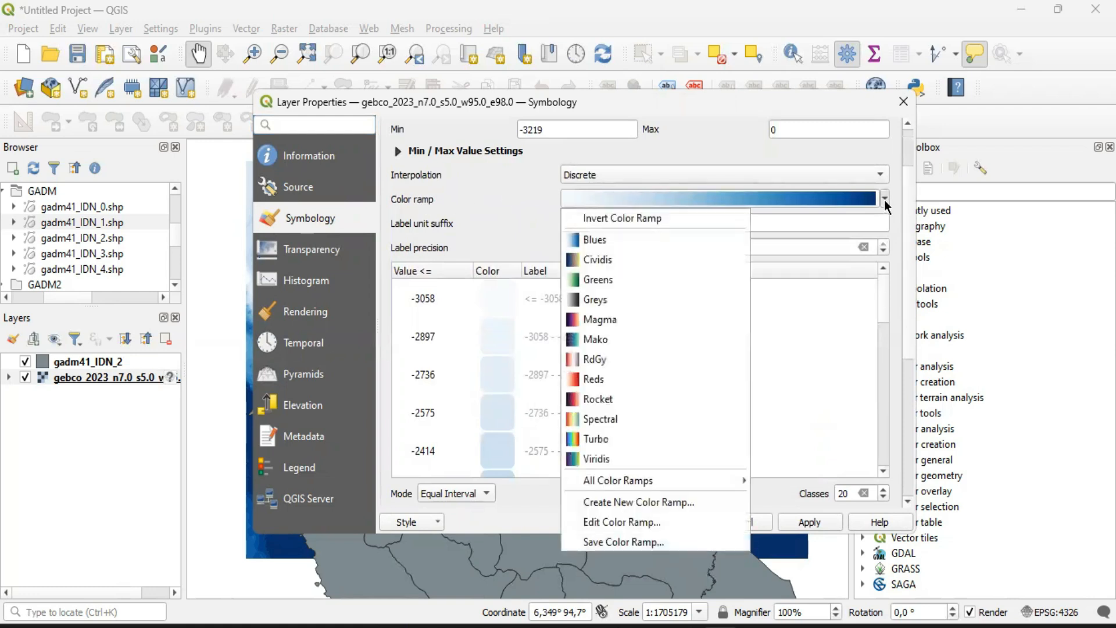
pyautogui.click(621, 219)
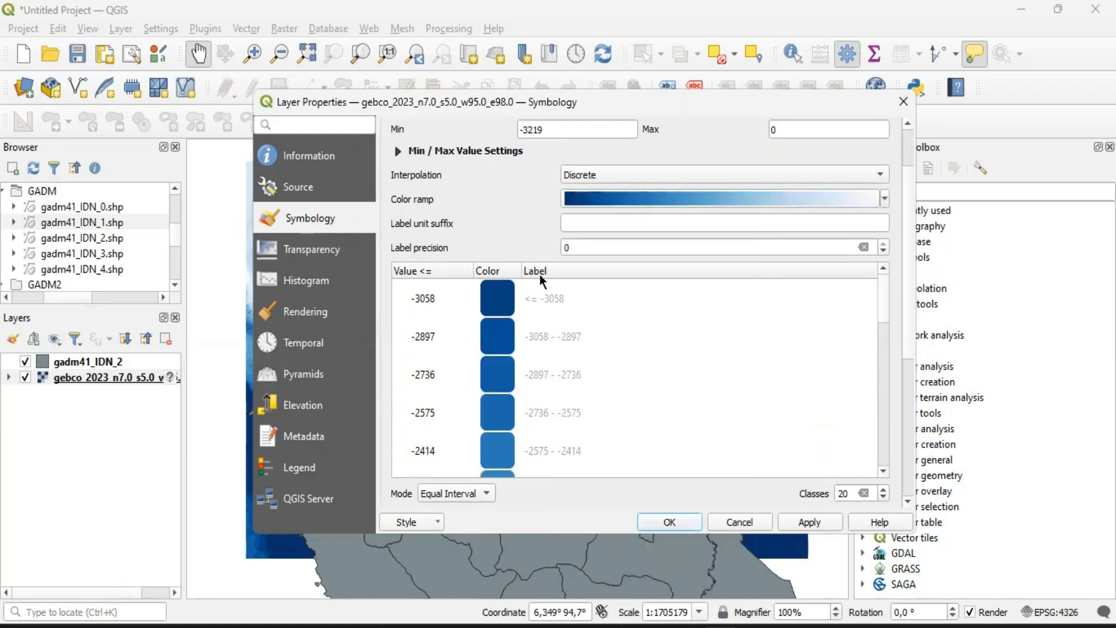
# Compare the raster's colour ramp in both directions, keep dark blue for the deepest values and accept the symbology
pyautogui.click(884, 199)
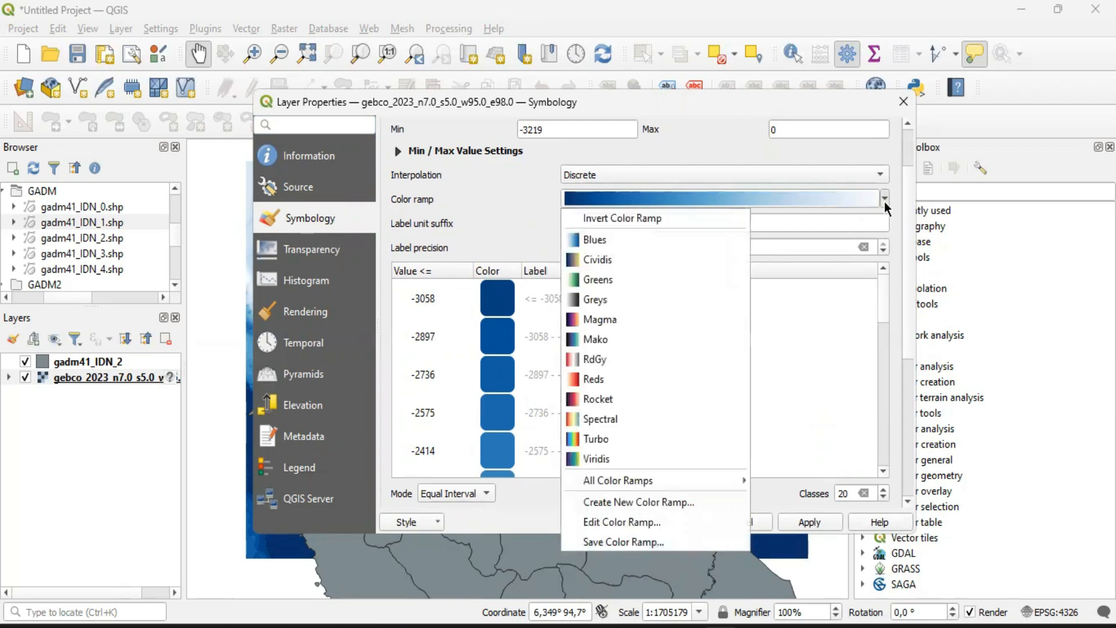
pyautogui.click(595, 226)
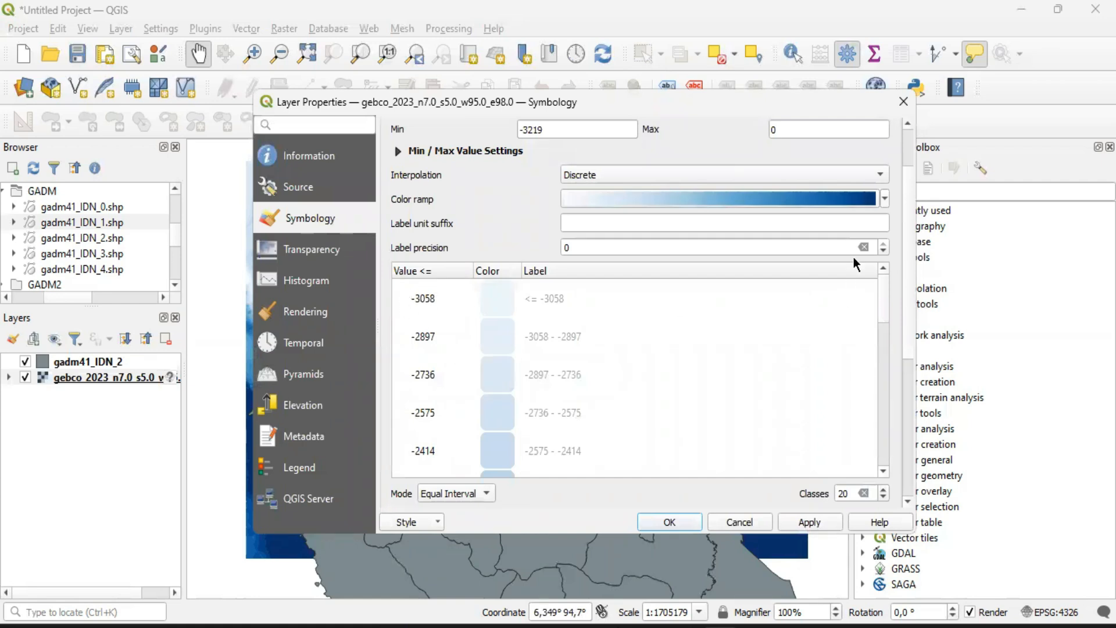
pyautogui.click(885, 199)
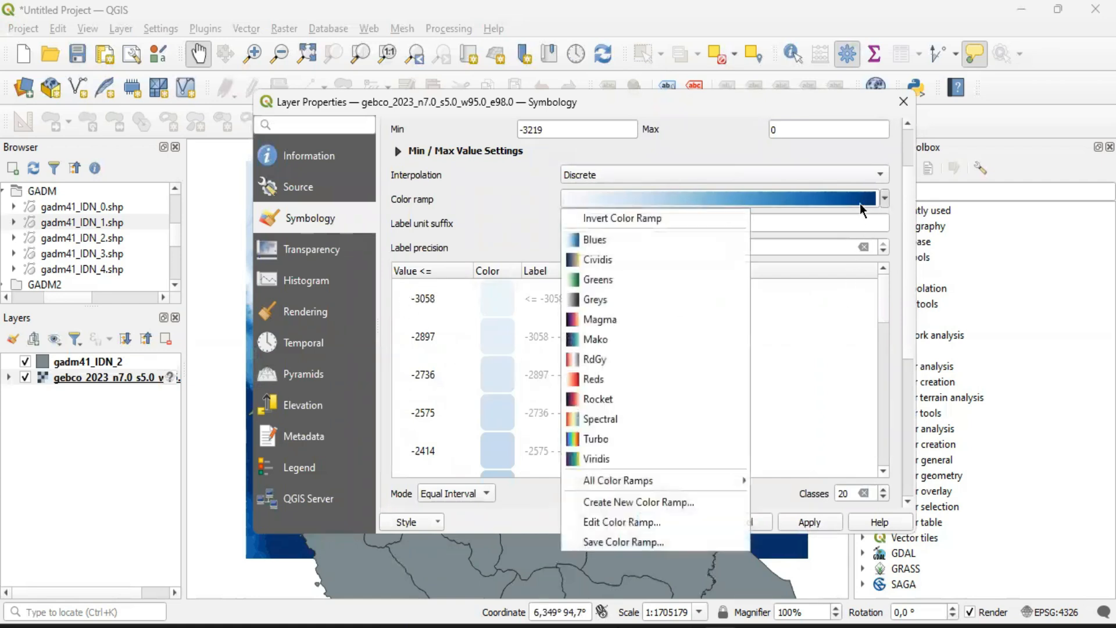
pyautogui.click(625, 219)
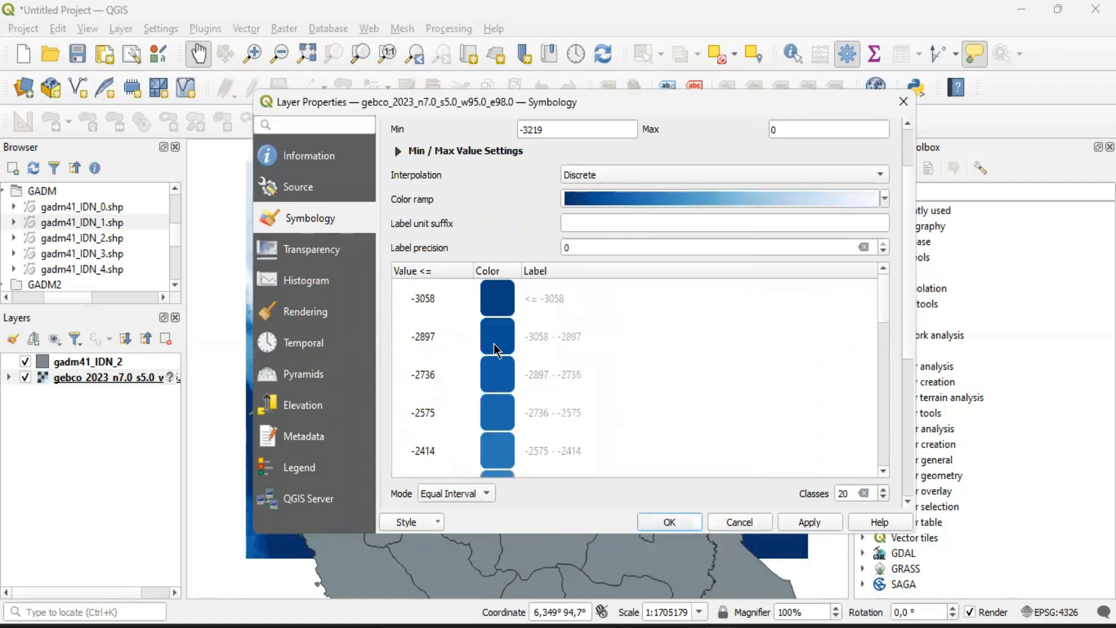
pyautogui.click(669, 521)
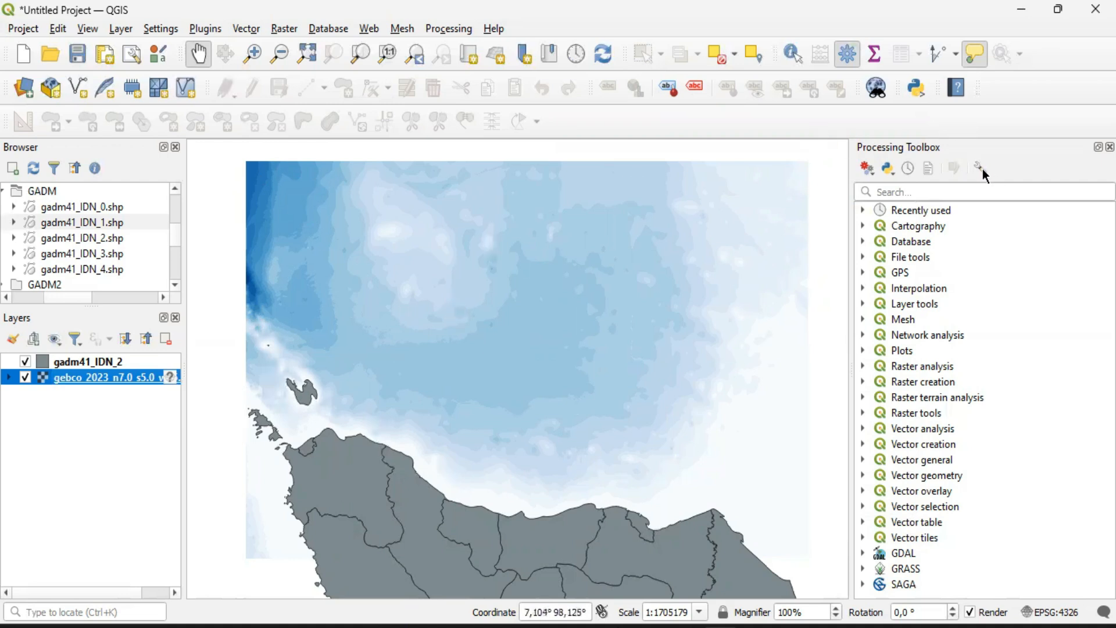
pyautogui.moveTo(852, 147); pyautogui.dragTo(988, 126)
pyautogui.click(996, 153)
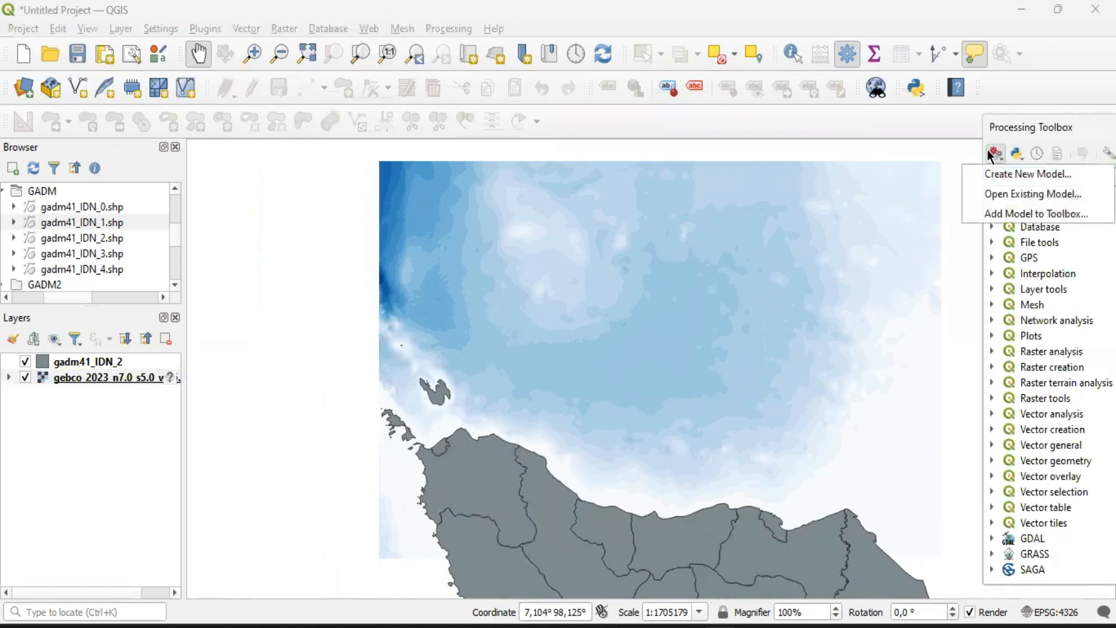
pyautogui.click(738, 160)
pyautogui.moveTo(1057, 122); pyautogui.dragTo(881, 139)
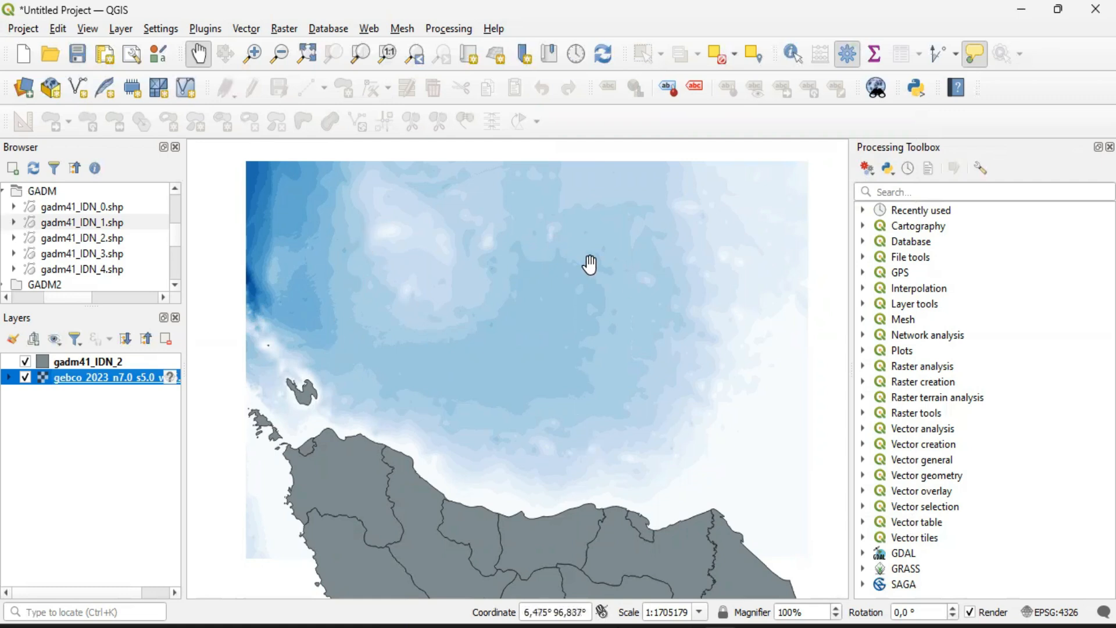
# Examine the stepped sea depths on the map and the depth ranges and colours in the expanded gebco_2023 layer legend
pyautogui.scroll(1, 547, 284)
pyautogui.scroll(-1, 372, 319)
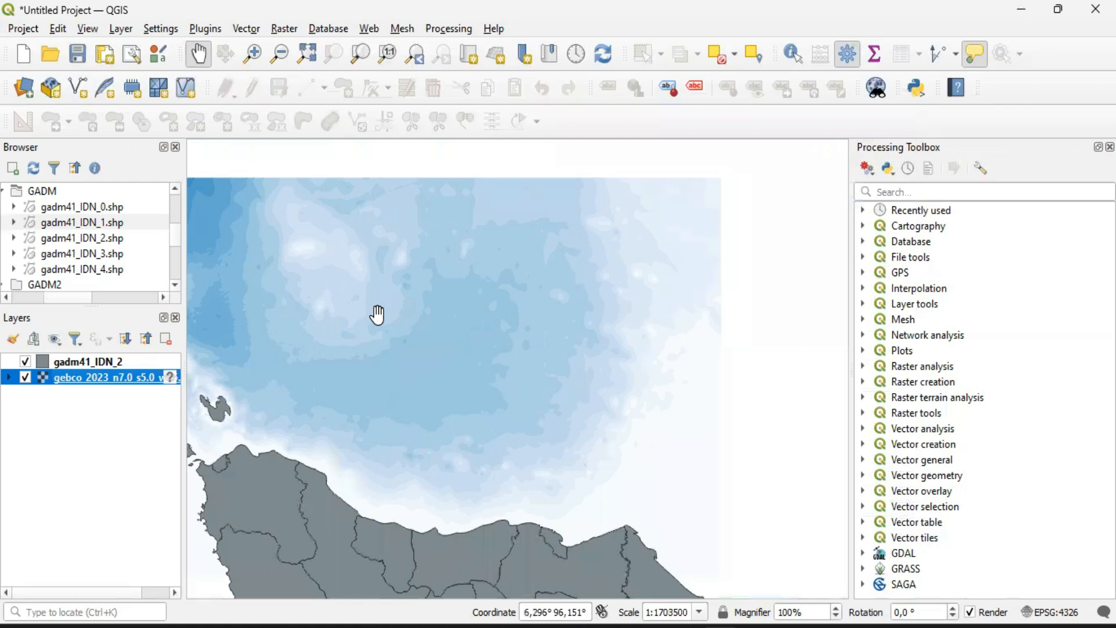
pyautogui.moveTo(478, 365); pyautogui.dragTo(581, 332)
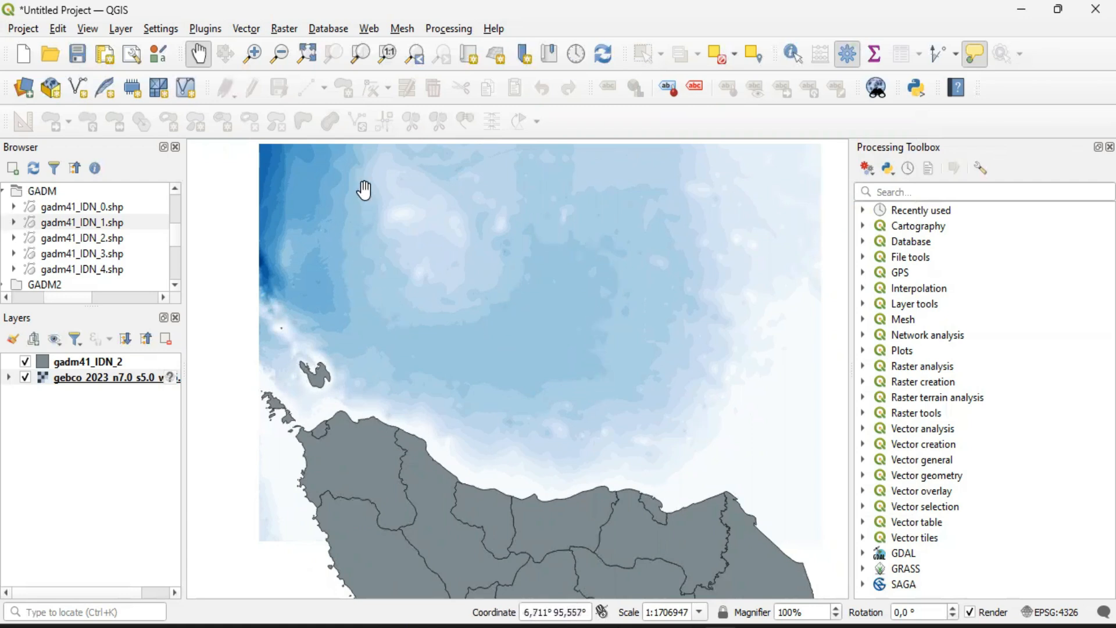
pyautogui.click(8, 378)
pyautogui.scroll(-3, 108, 430)
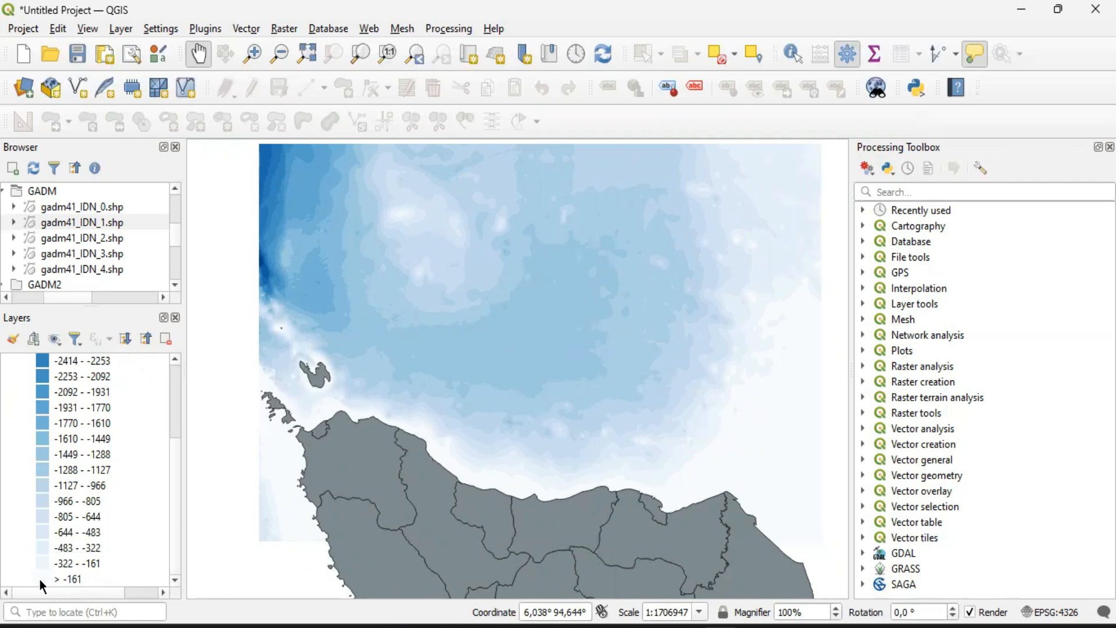
pyautogui.scroll(3, 123, 458)
pyautogui.scroll(-3, 123, 458)
pyautogui.scroll(3, 86, 532)
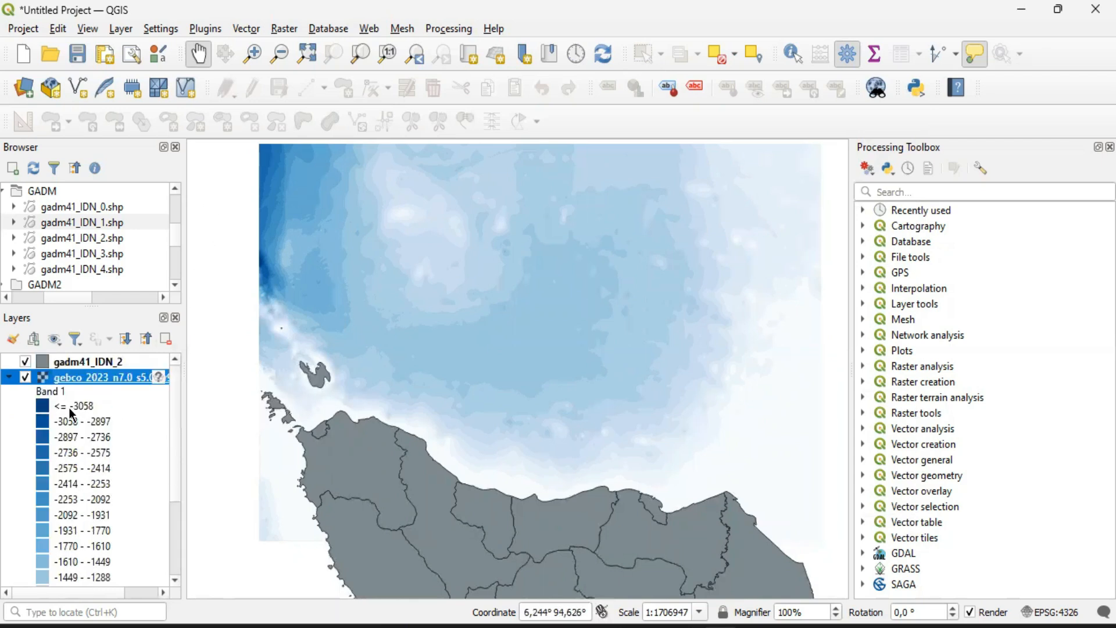
pyautogui.scroll(-3, 61, 435)
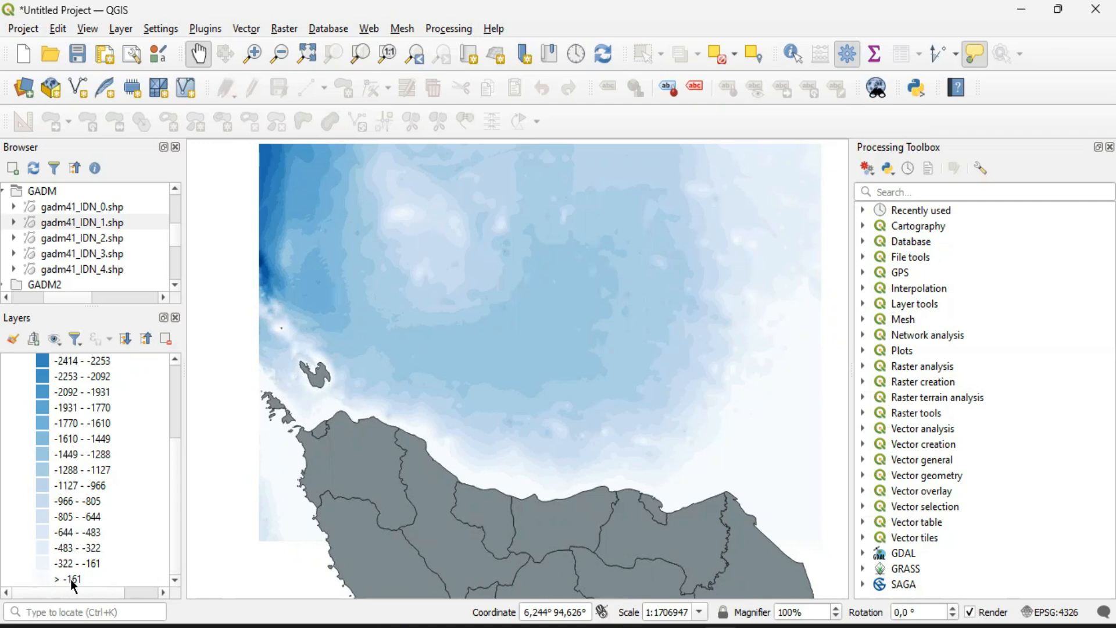
pyautogui.scroll(3, 87, 465)
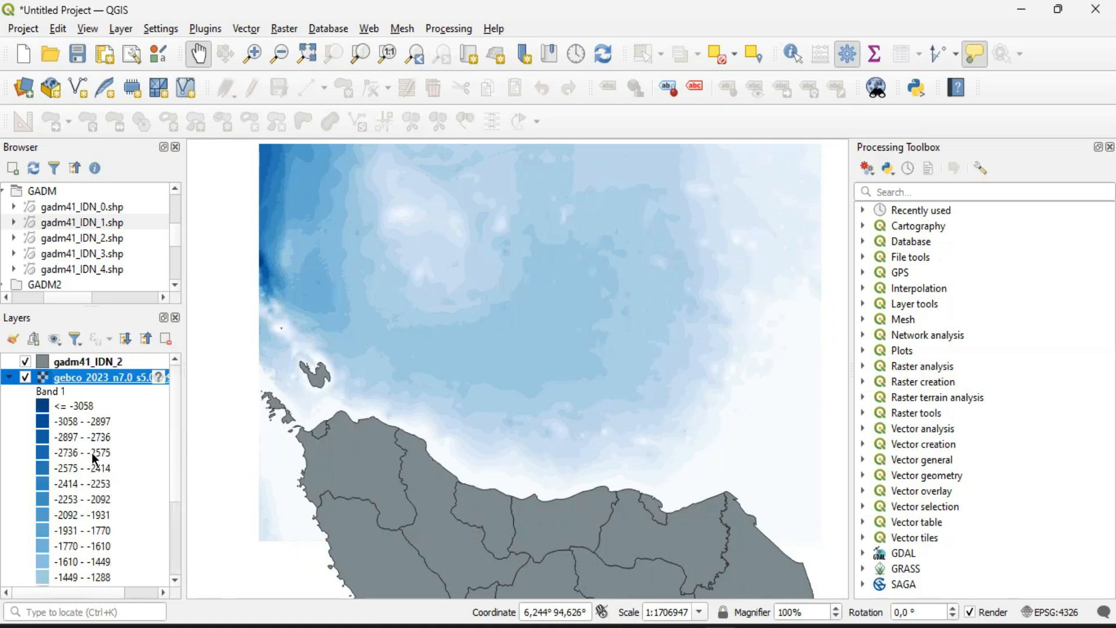
# Open the gebco_2023 raster's layer properties and set the minimum value of Band 1 to -3200
pyautogui.rightClick(93, 378)
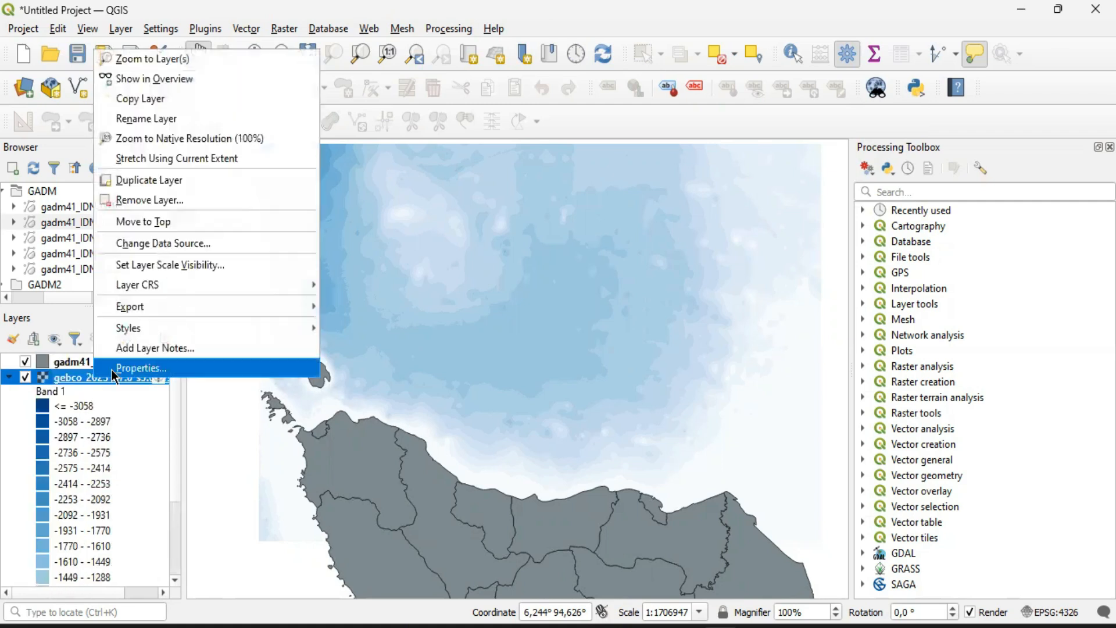
pyautogui.click(113, 369)
pyautogui.moveTo(550, 201); pyautogui.dragTo(534, 203)
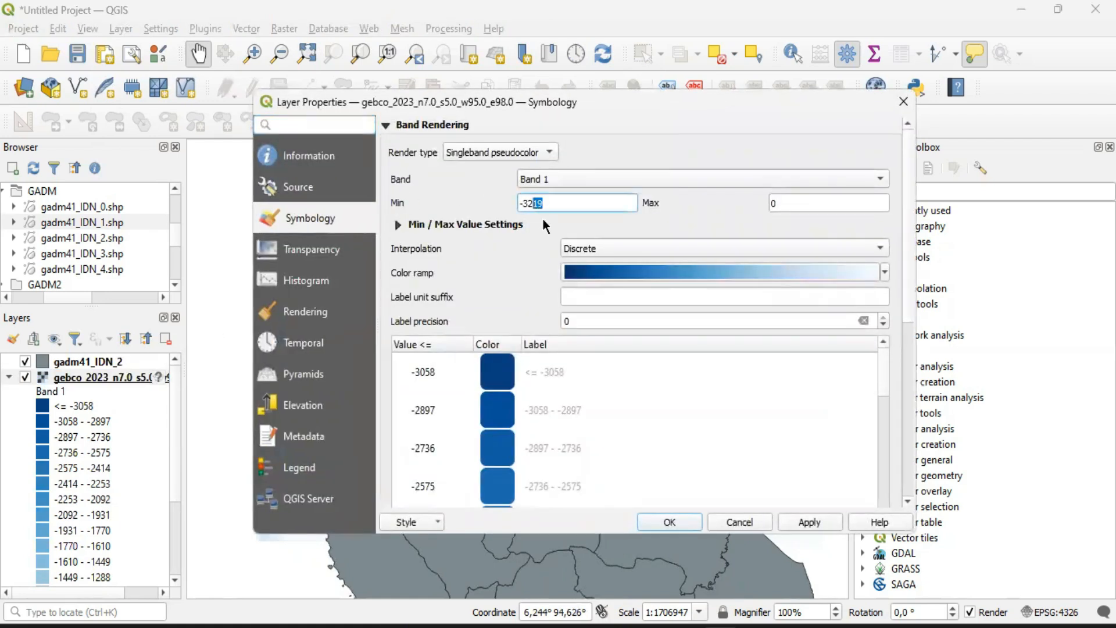
pyautogui.write('00')
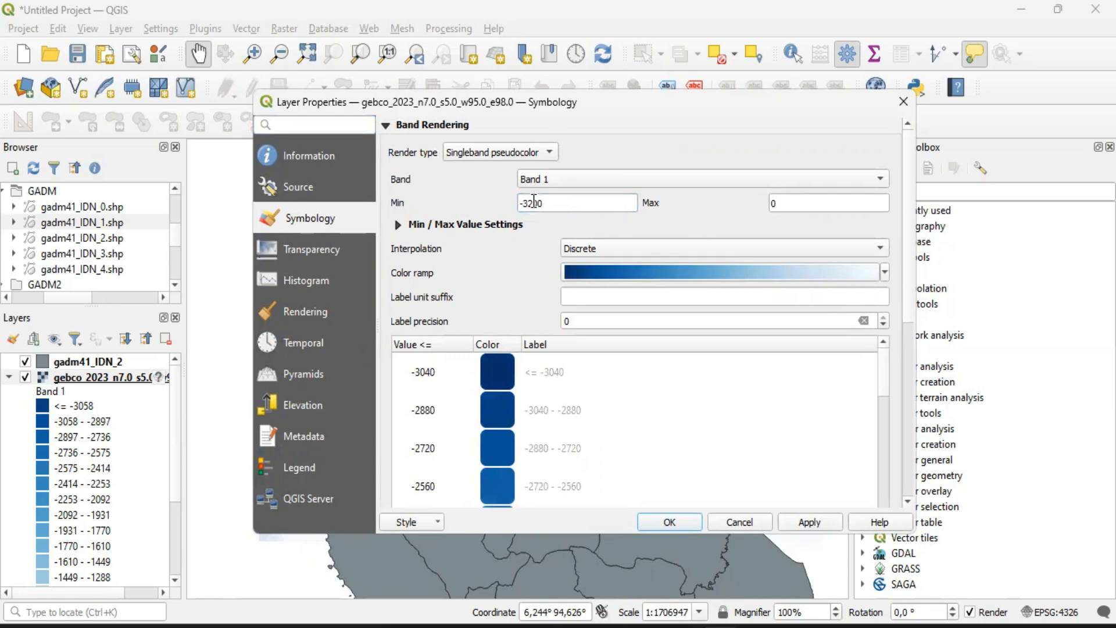
# Set the number of depth classes to 32 and review the class ranges from deepest to shallowest
pyautogui.scroll(-2, 534, 205)
pyautogui.scroll(2, 545, 197)
pyautogui.scroll(-5, 515, 238)
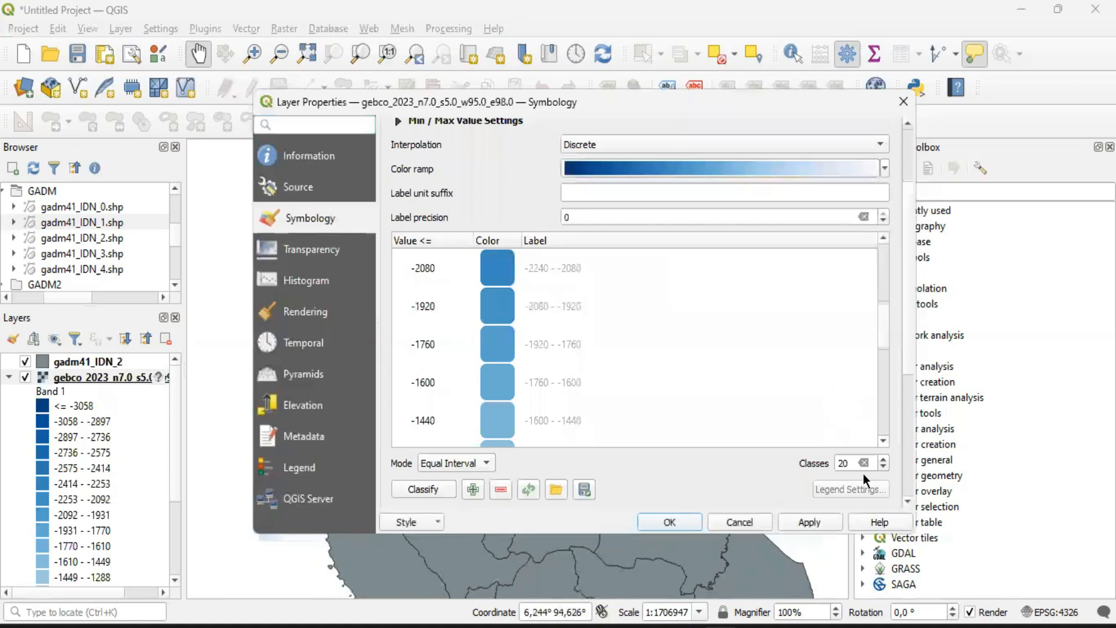
pyautogui.doubleClick(842, 463)
pyautogui.write('32')
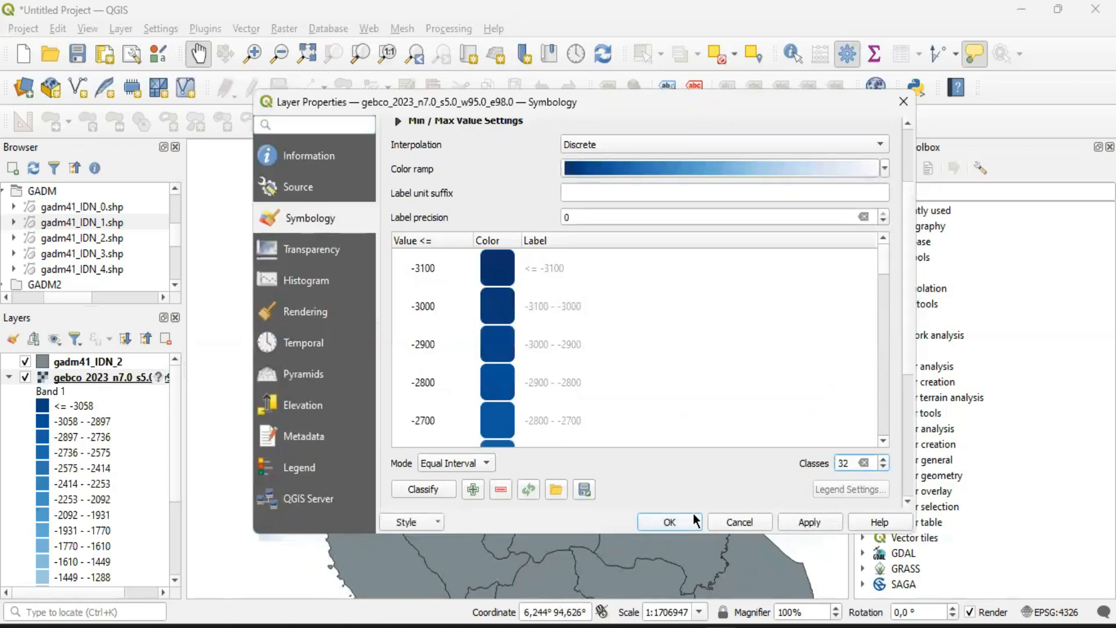
pyautogui.moveTo(884, 270); pyautogui.dragTo(888, 430)
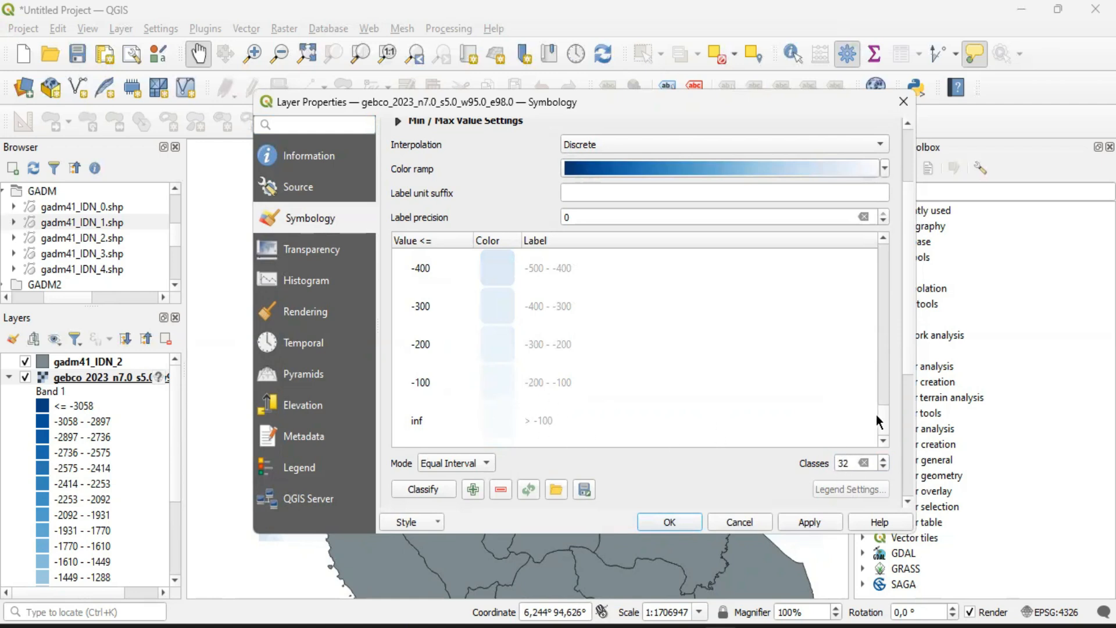
pyautogui.moveTo(883, 387); pyautogui.dragTo(883, 233)
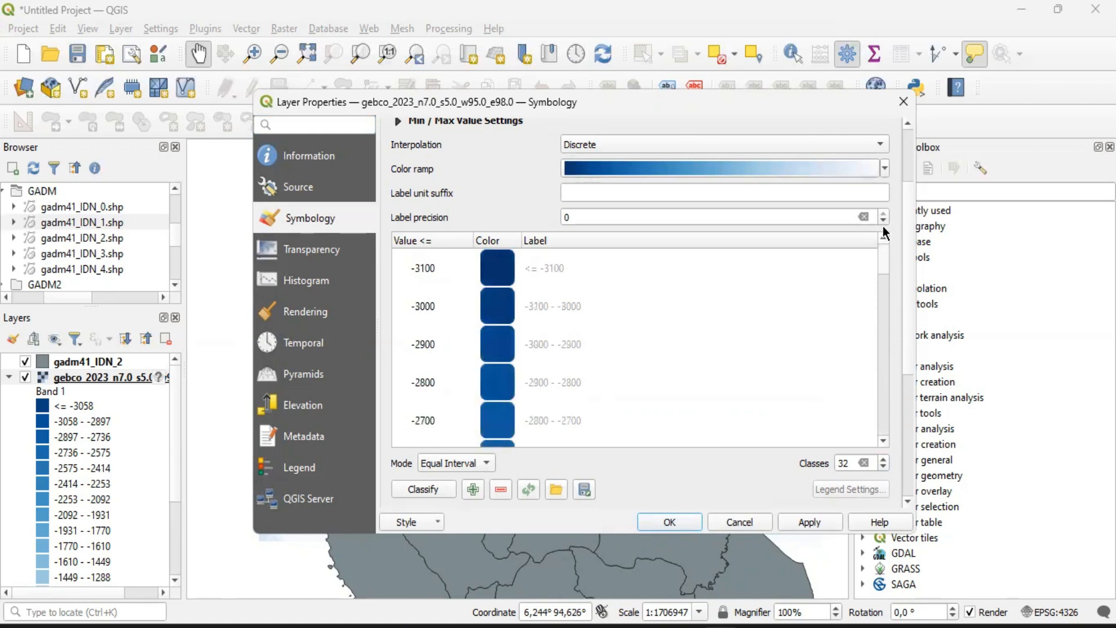
# Reduce the number of depth classes in the raster symbology to 16
pyautogui.scroll(2, 808, 277)
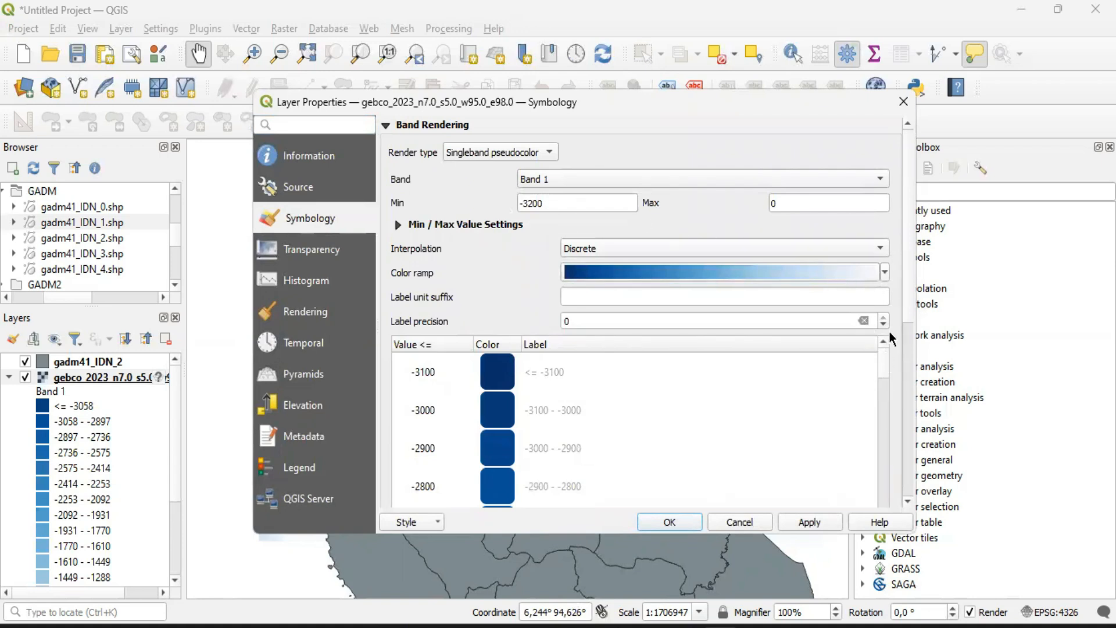
pyautogui.scroll(-3, 889, 330)
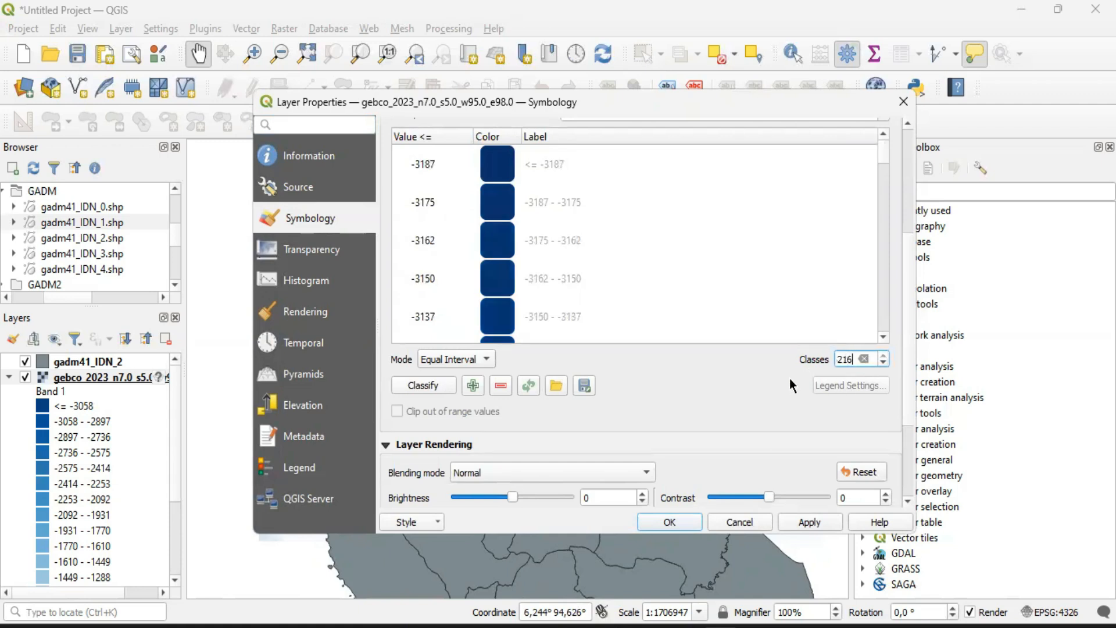
pyautogui.click(843, 358)
pyautogui.hotkey('shift', 'Right')
pyautogui.hotkey('shift', 'Right')
pyautogui.press('BackSpace')
pyautogui.press('BackSpace')
pyautogui.write('16')
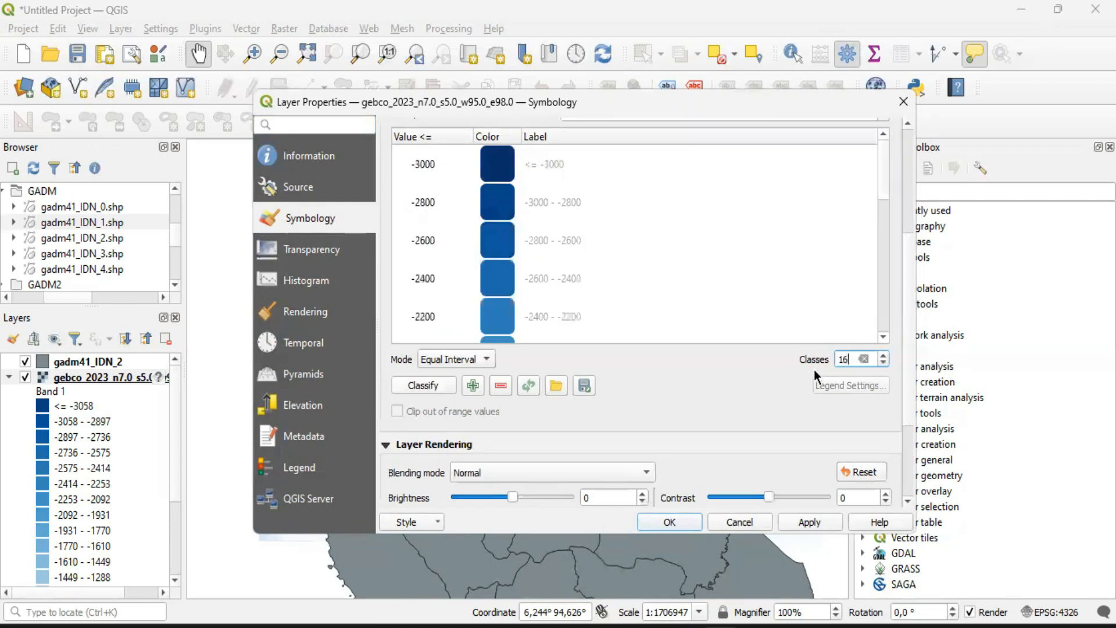
# Review the class ranges, accept the raster symbology and expand the gebco_2023 layer's legend
pyautogui.moveTo(884, 187); pyautogui.dragTo(885, 319)
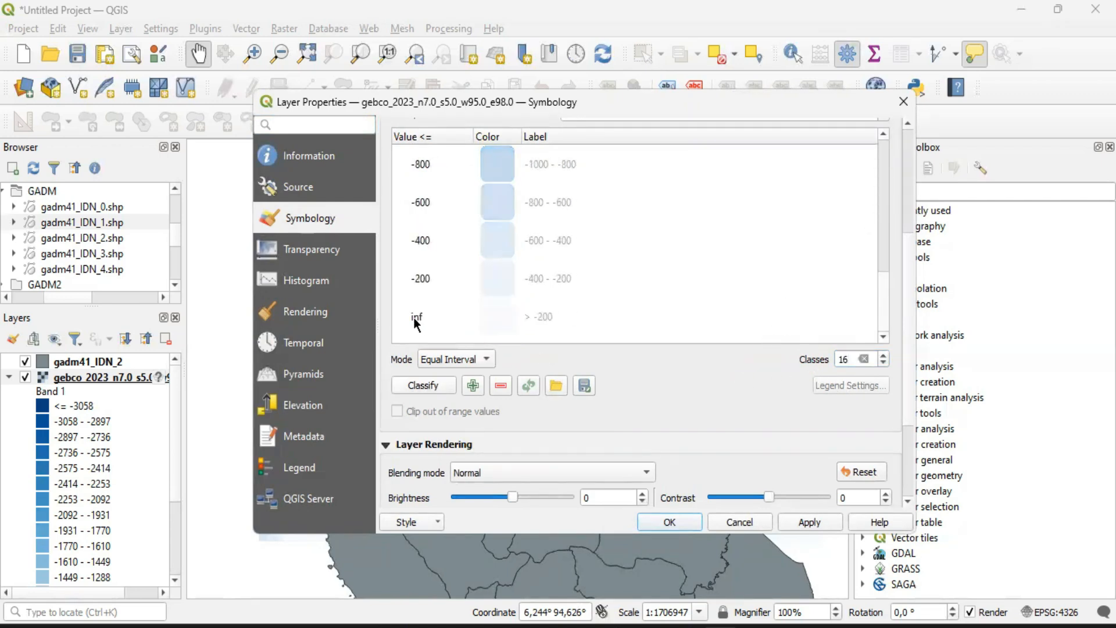
pyautogui.scroll(5, 552, 230)
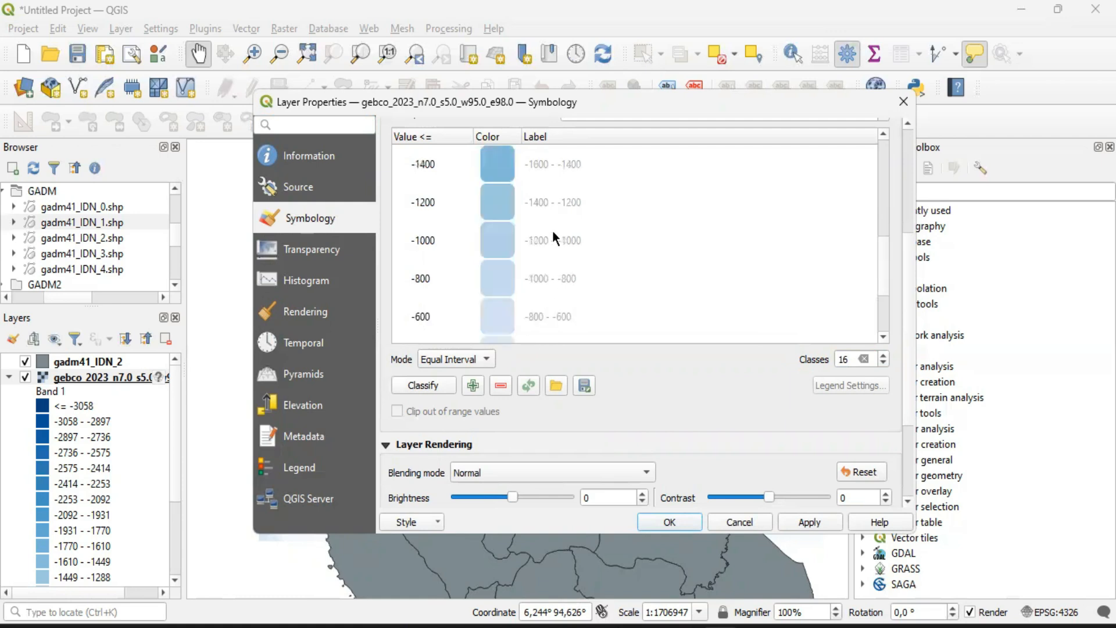
pyautogui.scroll(-8, 552, 229)
pyautogui.scroll(2, 637, 270)
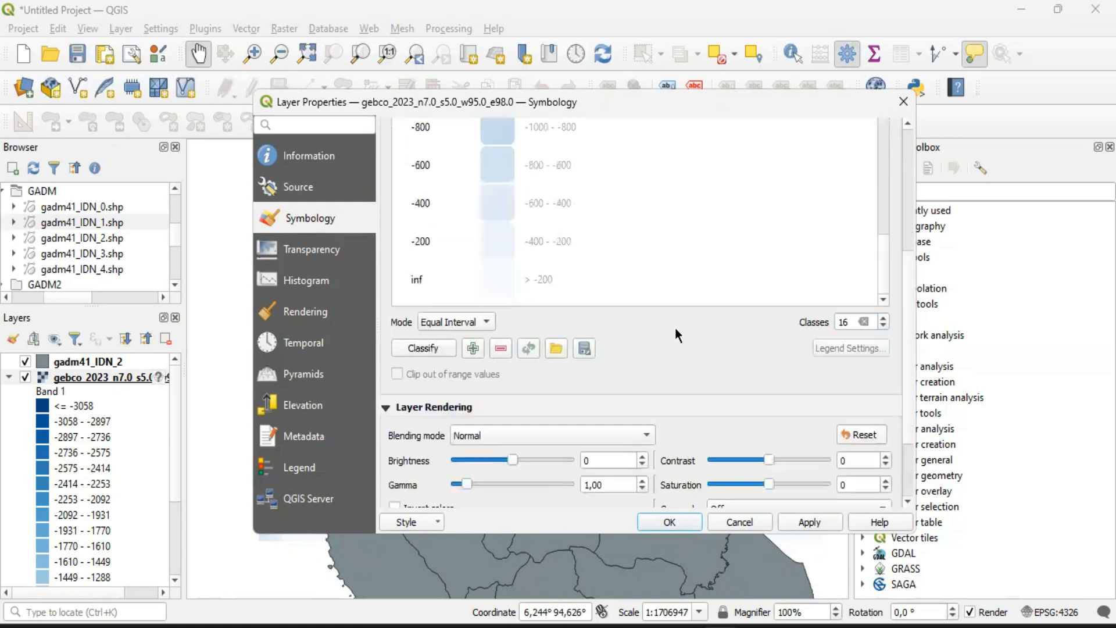
pyautogui.scroll(2, 534, 203)
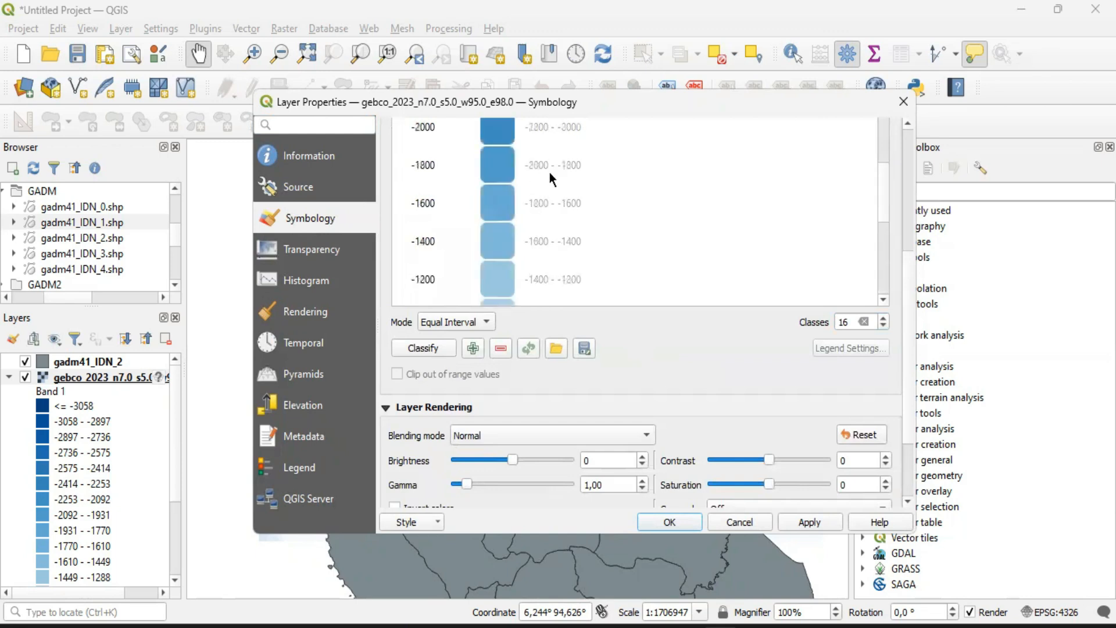
pyautogui.click(668, 521)
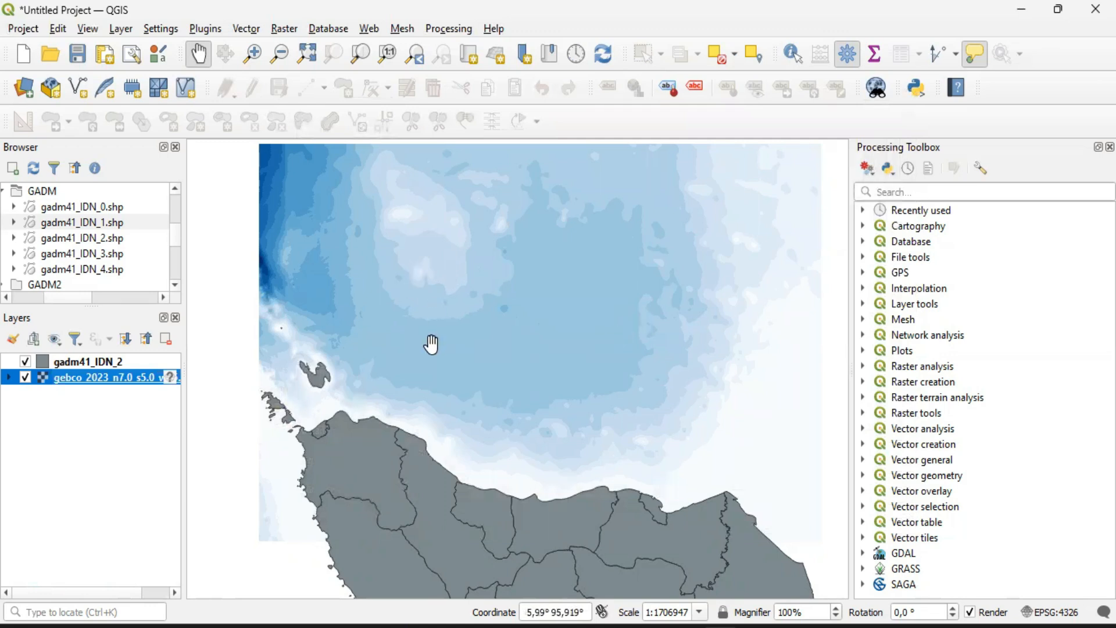
pyautogui.click(8, 377)
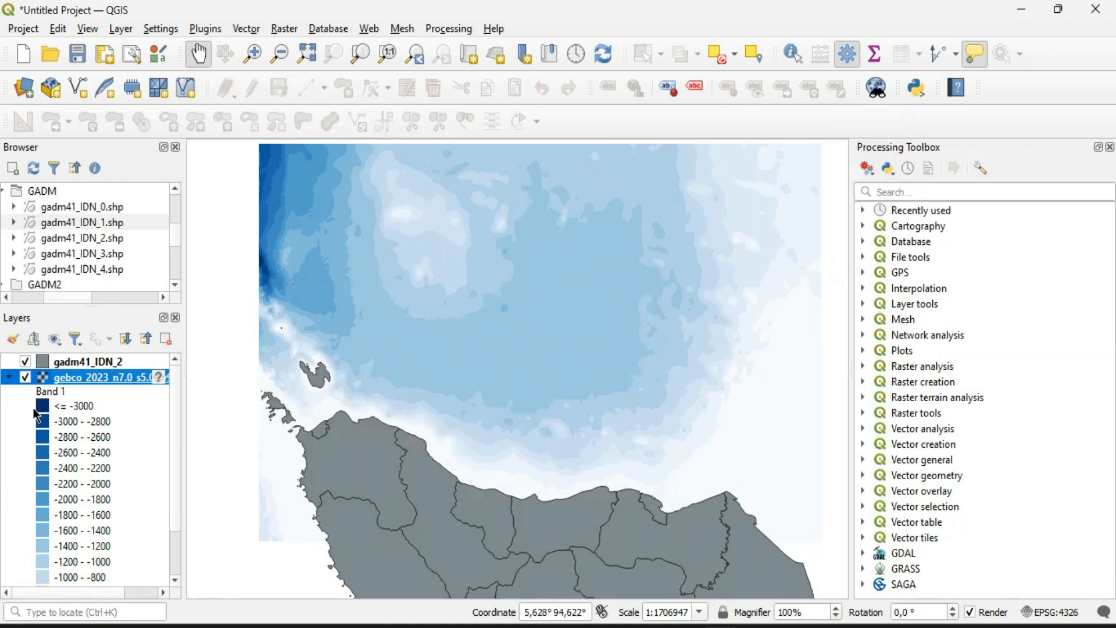
# Reopen the gebco_2023 raster's layer properties and set the label precision to 0
pyautogui.rightClick(44, 381)
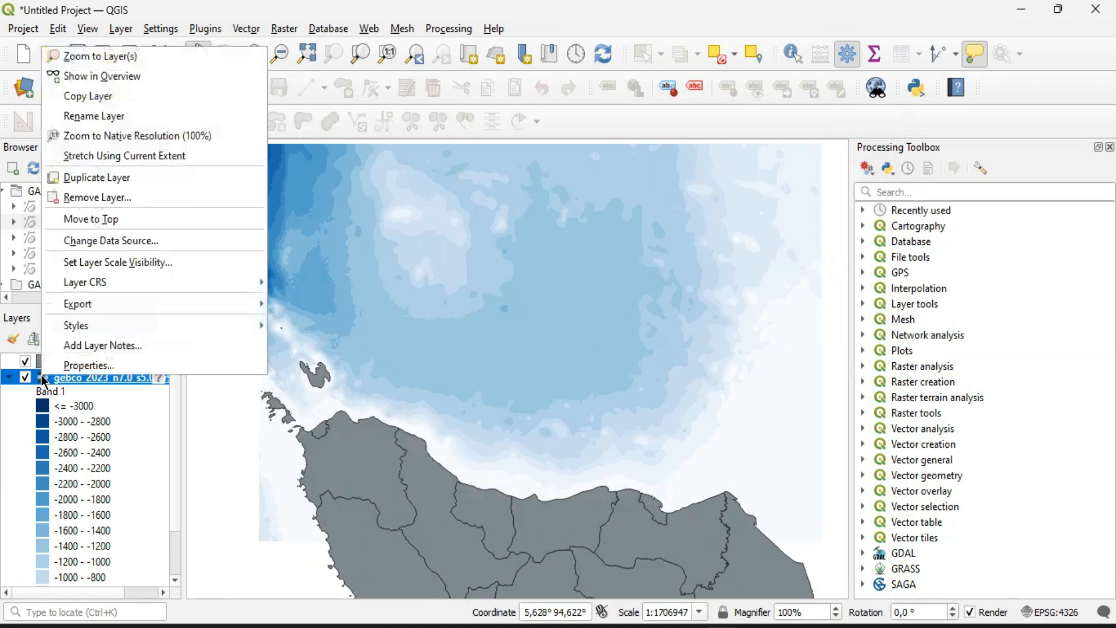
pyautogui.click(72, 364)
pyautogui.scroll(-4, 814, 326)
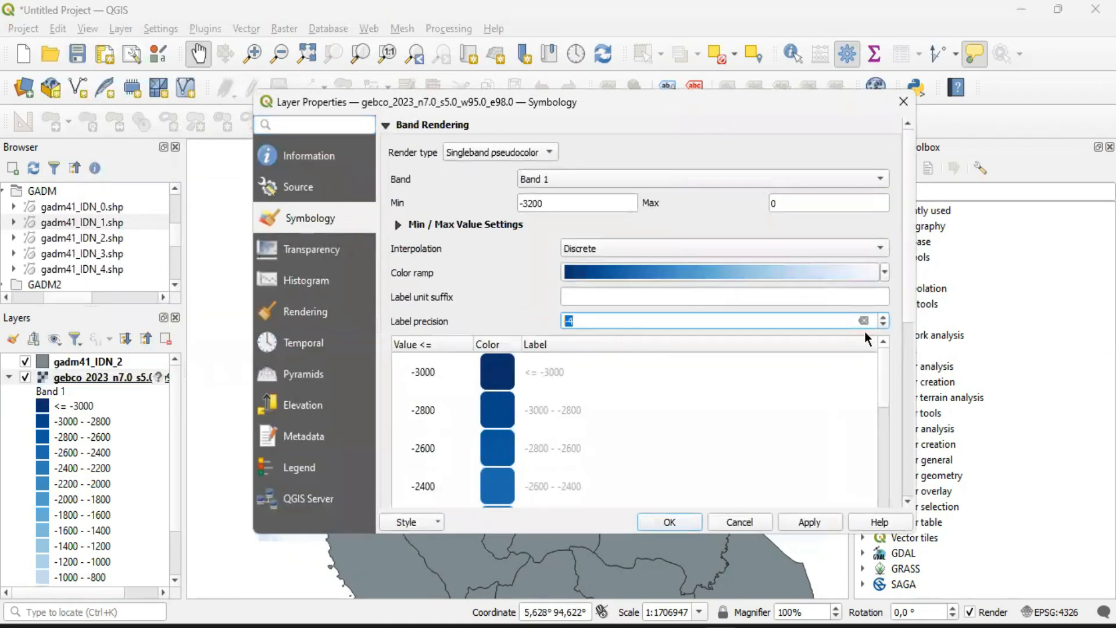
pyautogui.scroll(5, 883, 326)
pyautogui.write('0')
# Set the number of equal-interval classes to 32 and review the class values down to the shallowest depths
pyautogui.scroll(-5, 886, 329)
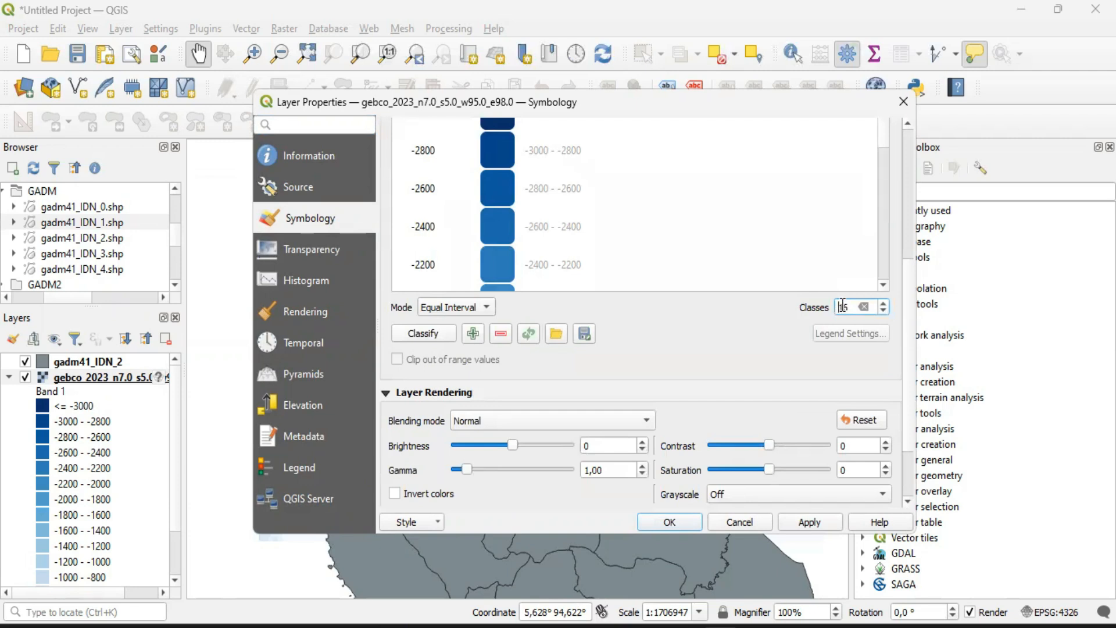
pyautogui.press('Delete')
pyautogui.press('Delete')
pyautogui.write('32')
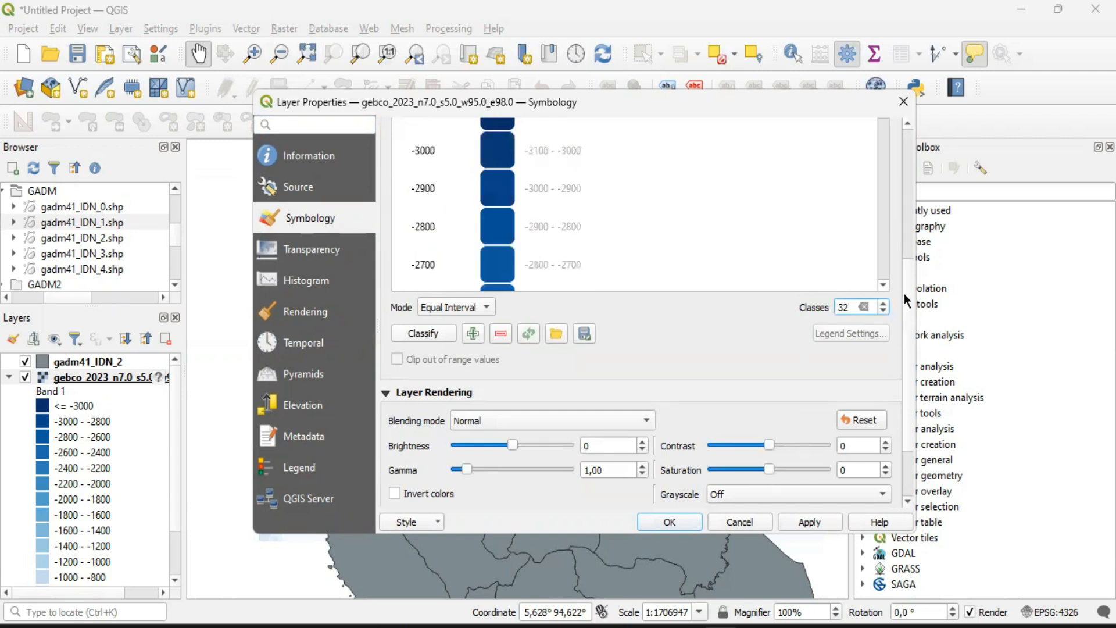
pyautogui.scroll(5, 897, 269)
pyautogui.scroll(-10, 714, 273)
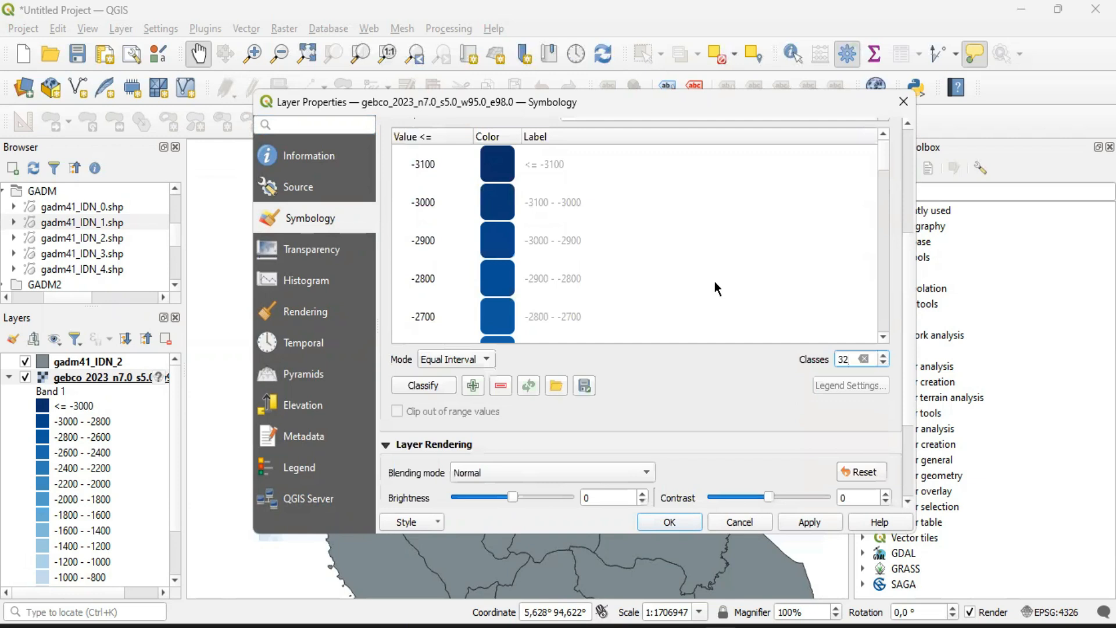
pyautogui.scroll(3, 873, 378)
pyautogui.scroll(2, 871, 321)
pyautogui.scroll(3, 890, 310)
pyautogui.click(883, 481)
pyautogui.click(883, 481)
pyautogui.moveTo(884, 340); pyautogui.dragTo(874, 438)
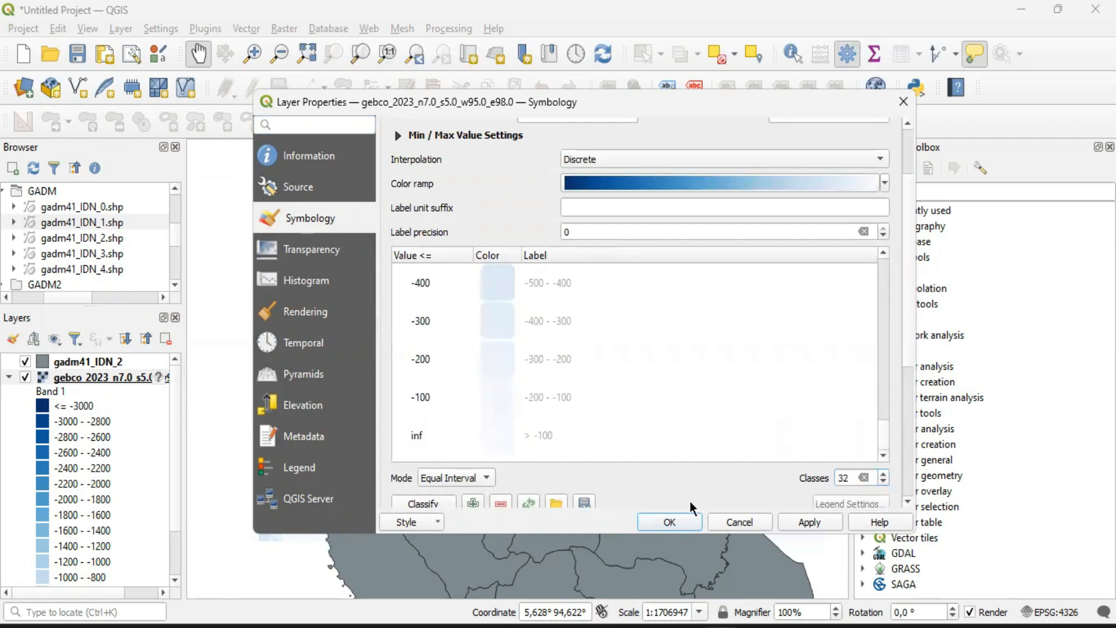
# Accept the 32-class symbology, reopen the gebco_2023 raster's properties and apply 200 equal-interval depth classes
pyautogui.click(670, 521)
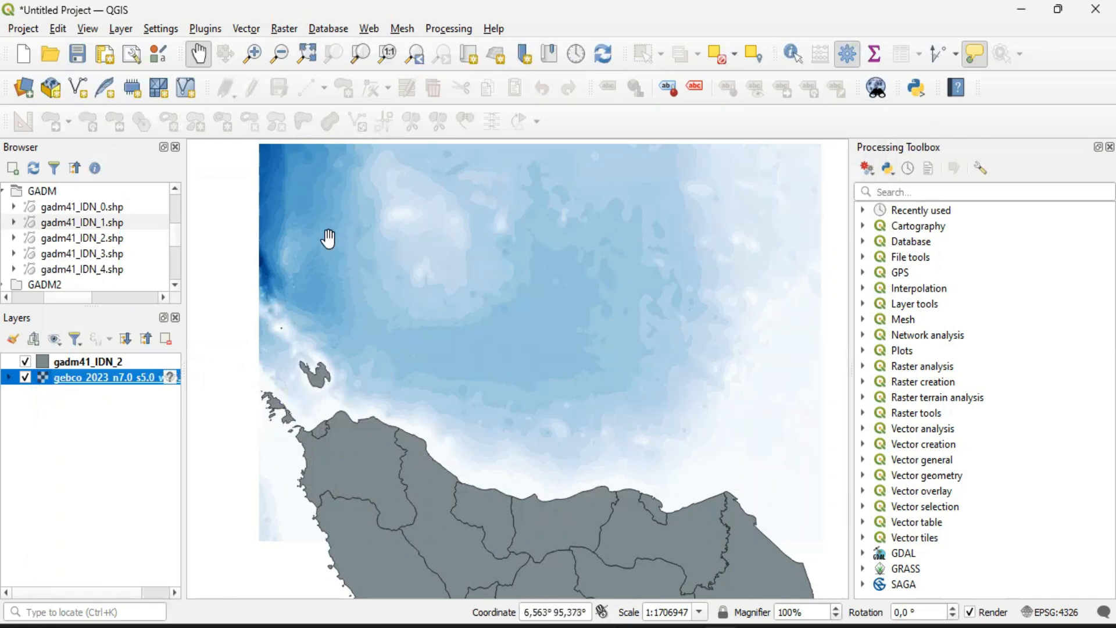
pyautogui.rightClick(95, 378)
pyautogui.click(112, 371)
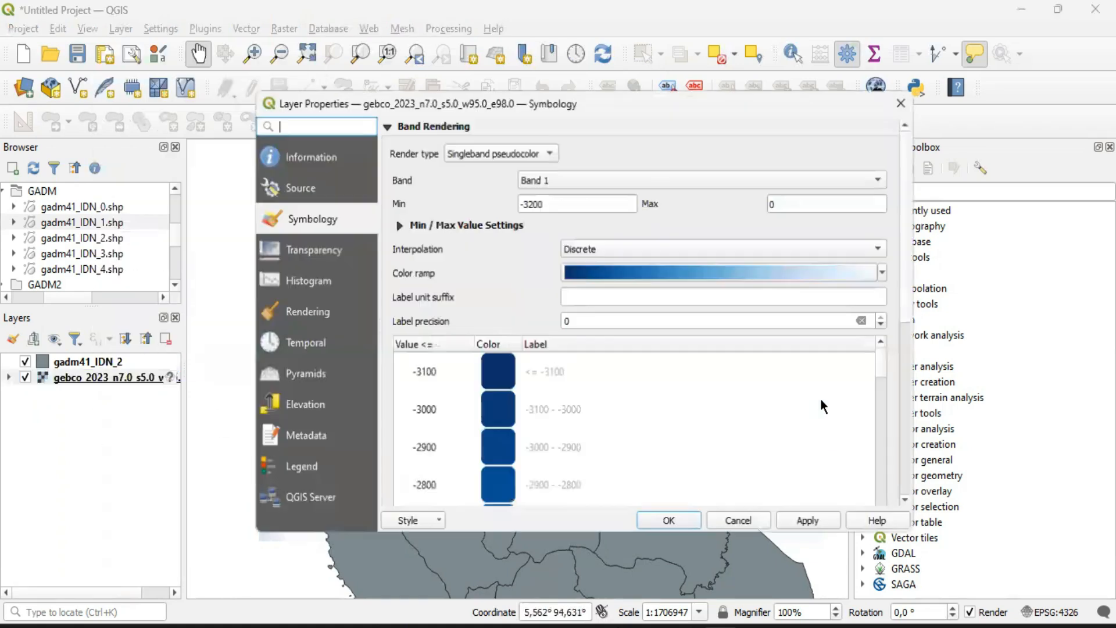
pyautogui.moveTo(887, 361); pyautogui.dragTo(887, 494)
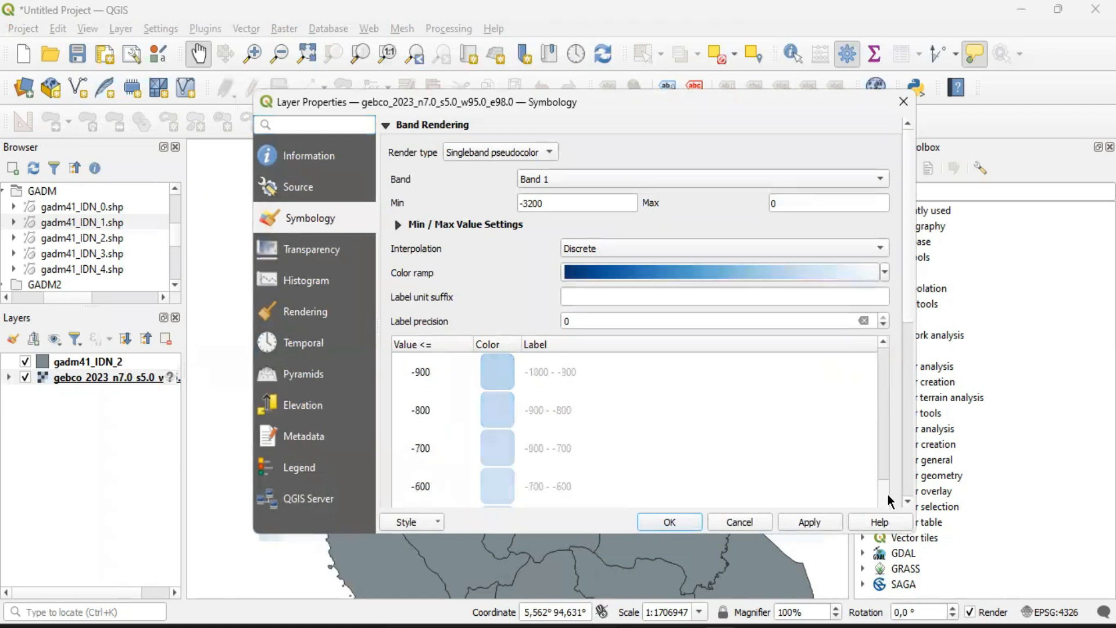
pyautogui.scroll(-5, 892, 423)
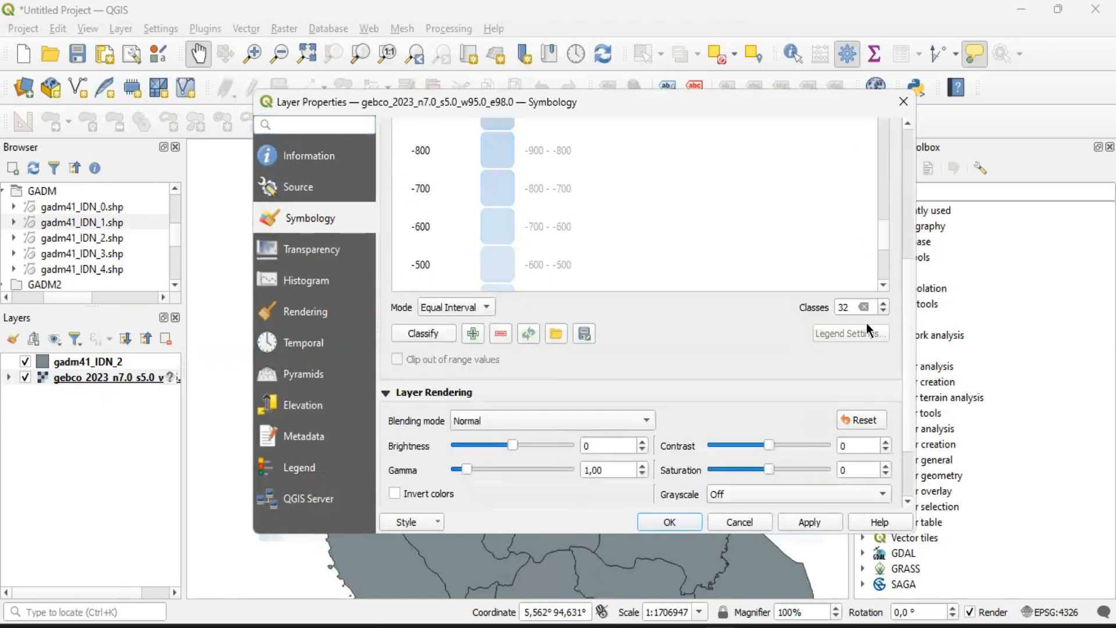
pyautogui.moveTo(851, 305); pyautogui.dragTo(814, 310)
pyautogui.write('200')
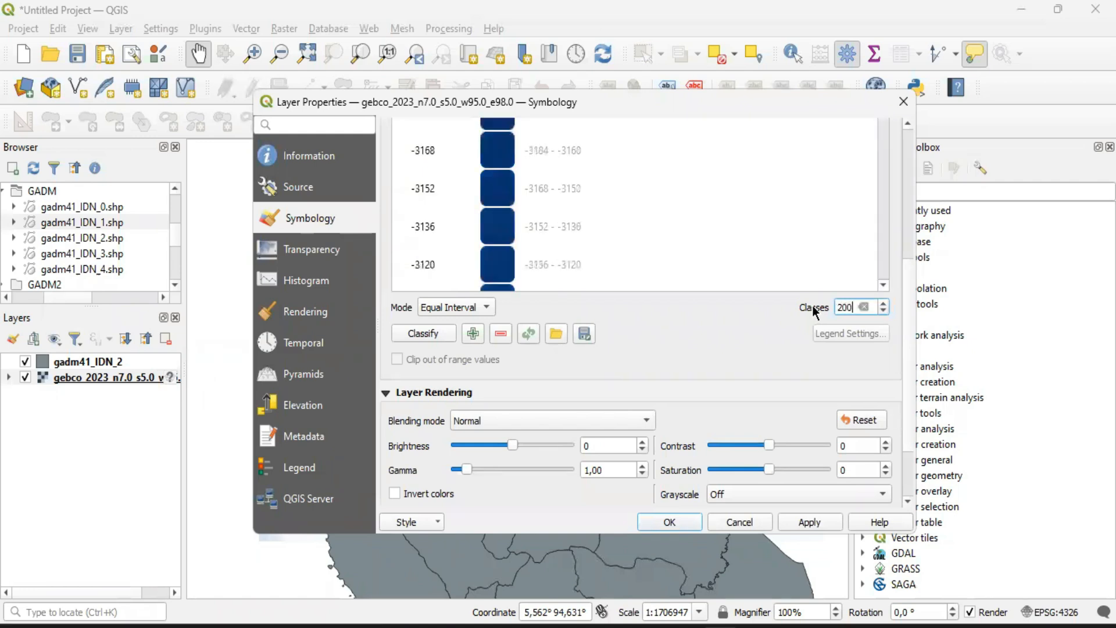
pyautogui.click(670, 523)
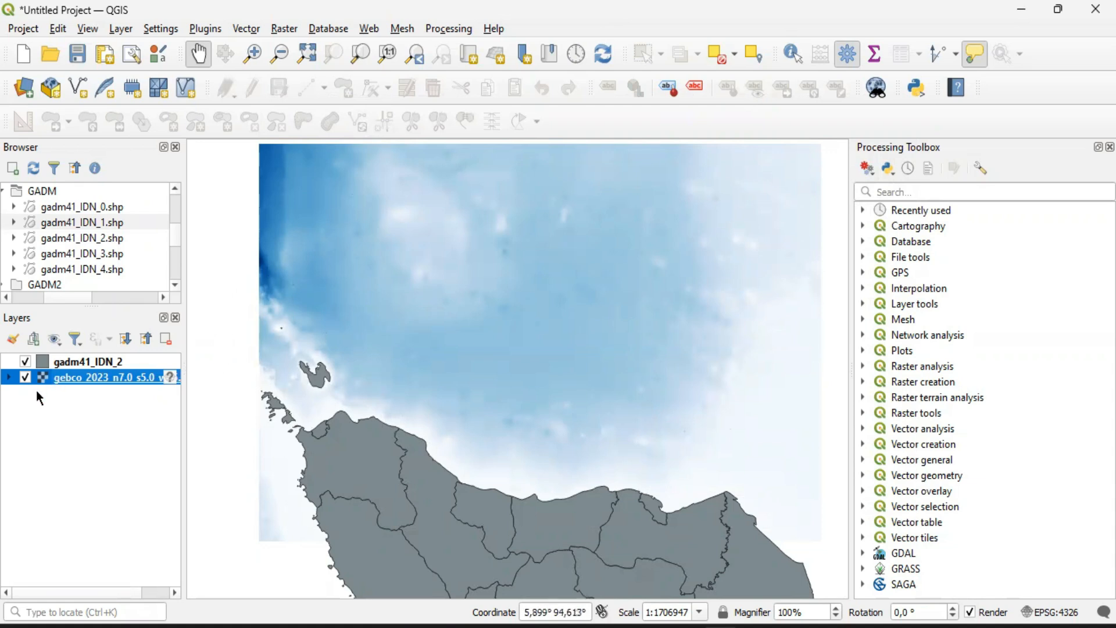
# Set the gebco_2023 raster's number of equal-interval classes to 16 and accept the symbology
pyautogui.rightClick(65, 378)
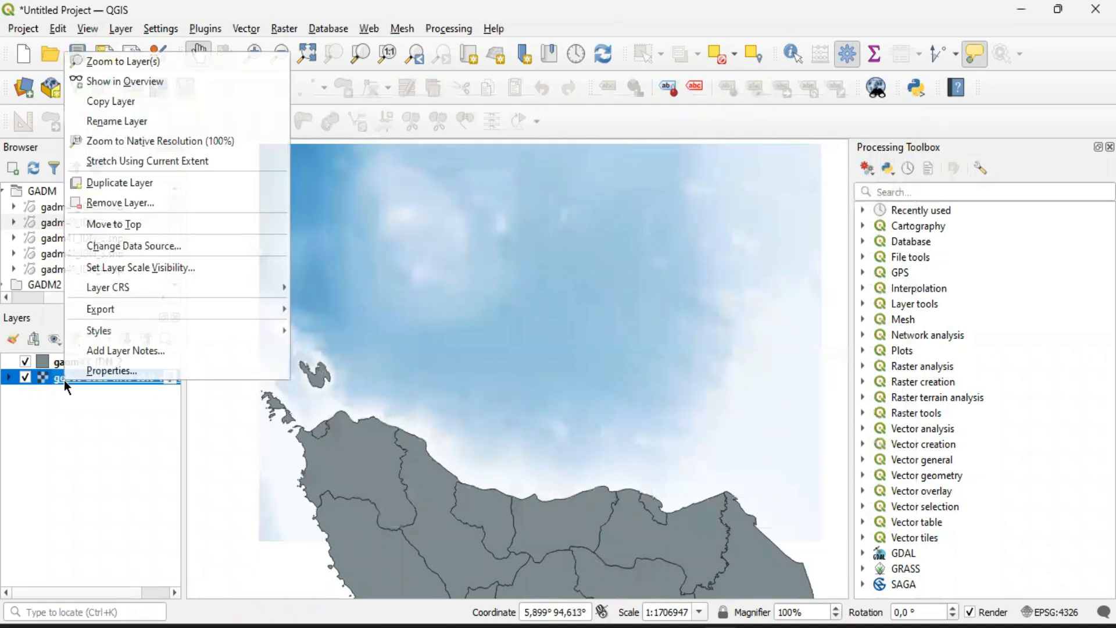
pyautogui.click(101, 375)
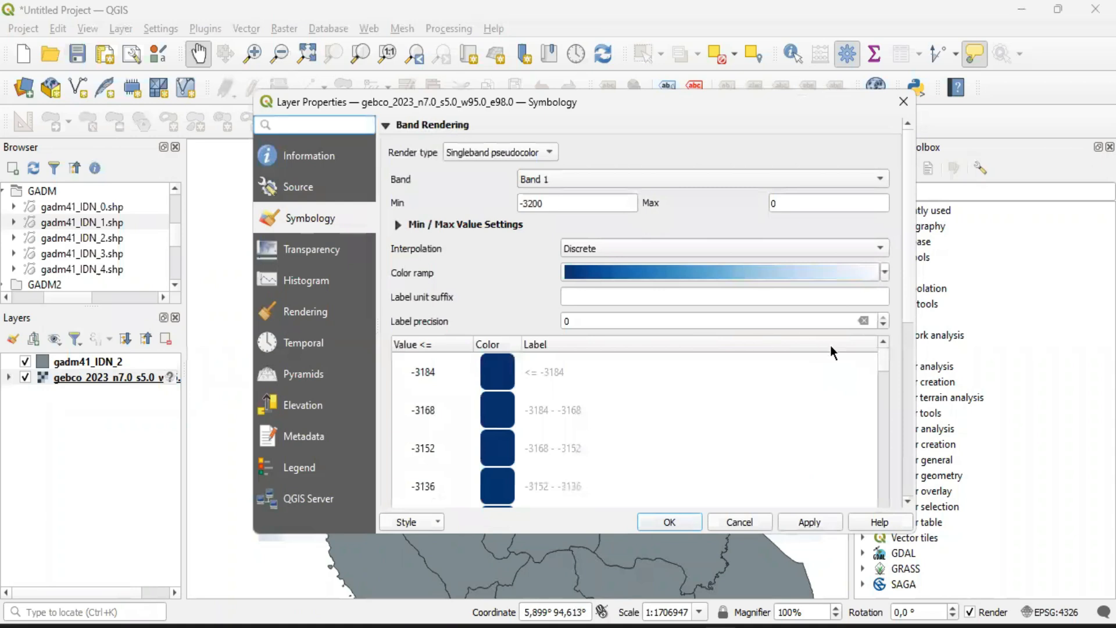
pyautogui.scroll(-5, 912, 379)
pyautogui.scroll(-2, 913, 407)
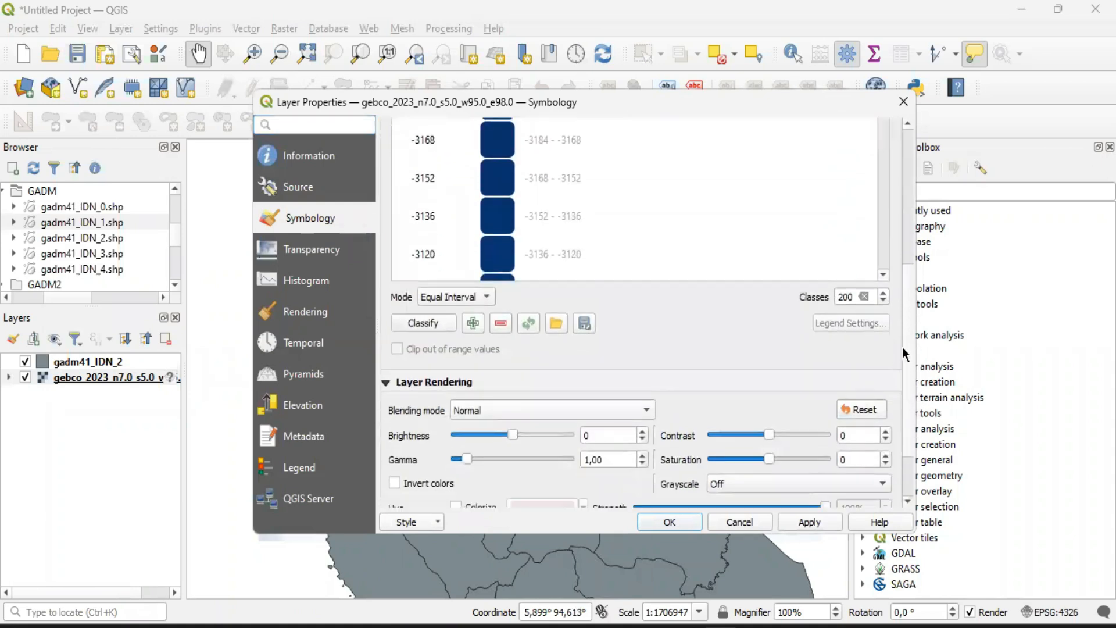
pyautogui.scroll(2, 912, 312)
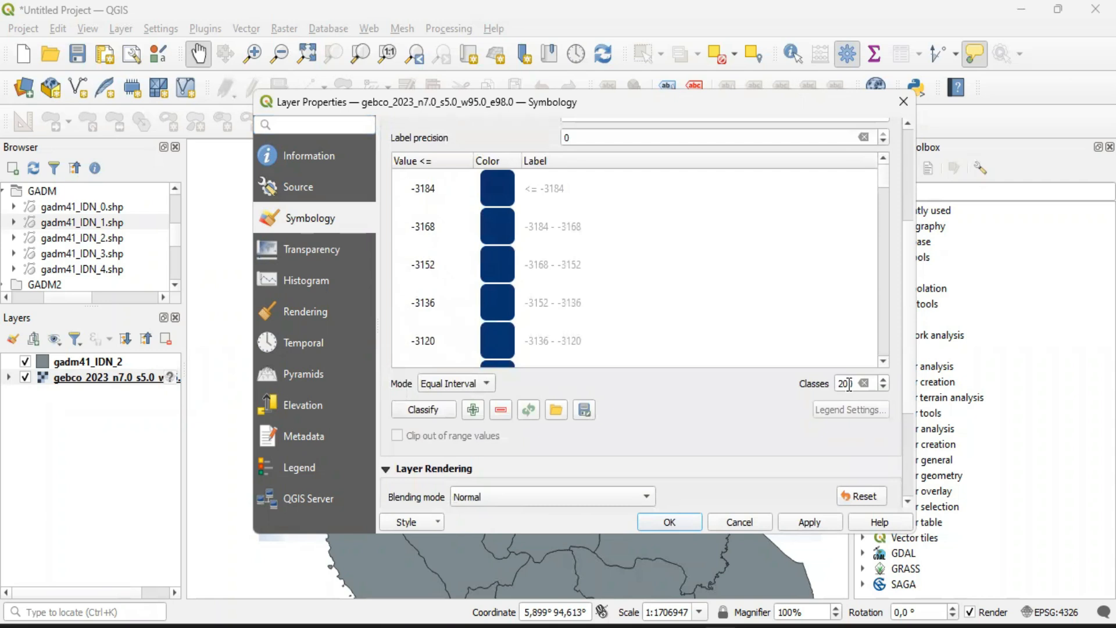
pyautogui.doubleClick(850, 384)
pyautogui.write('16')
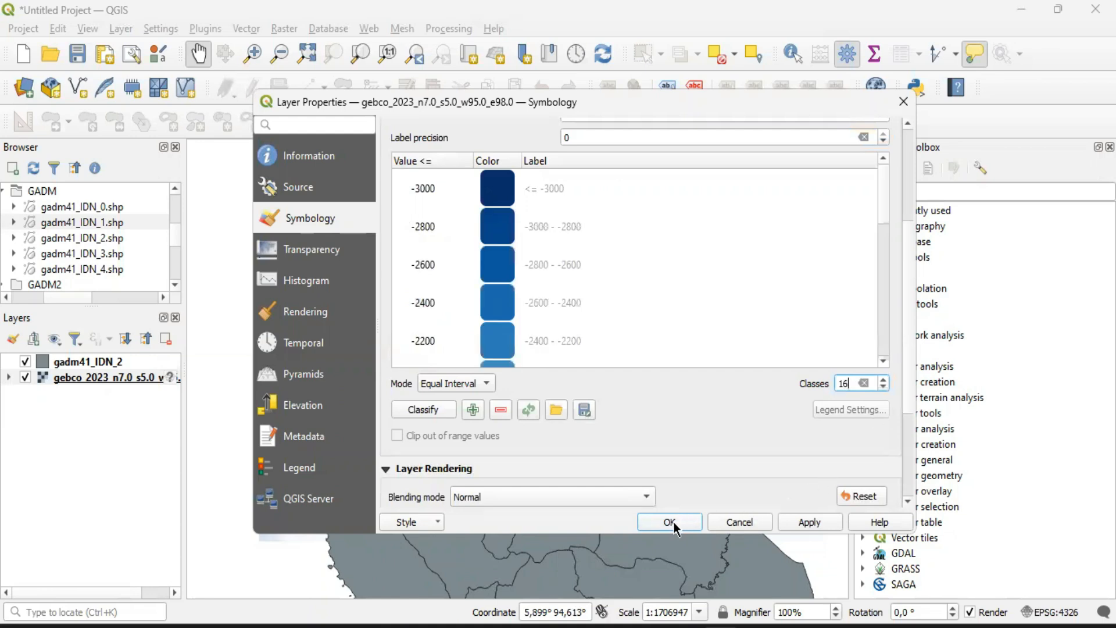
pyautogui.click(670, 523)
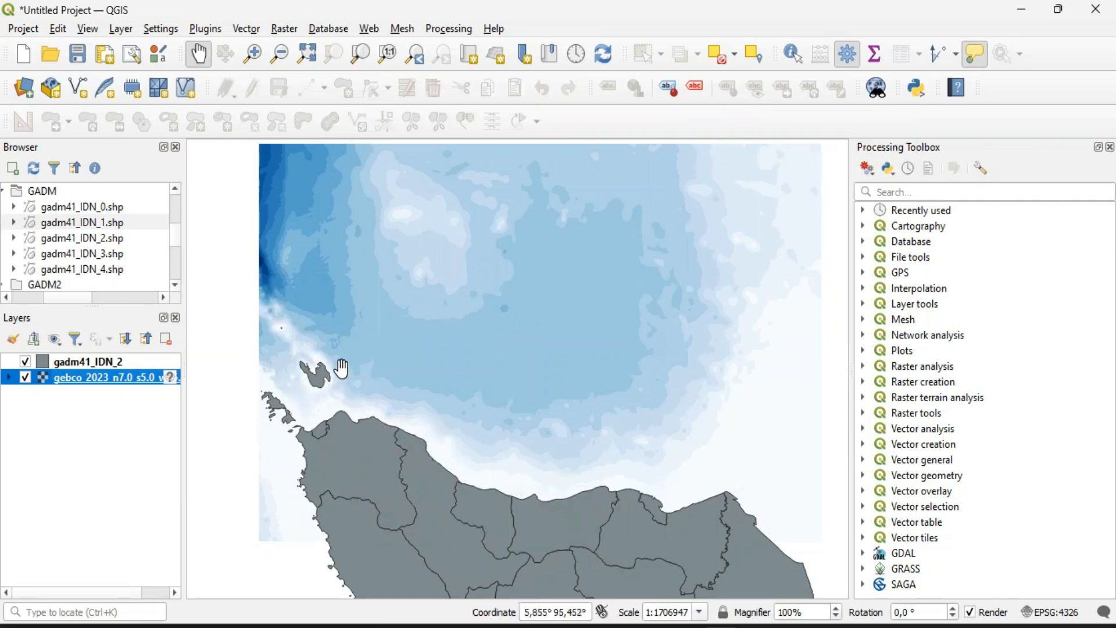
# Switch the gebco_2023 raster's color interpolation to Linear and accept the symbology
pyautogui.rightClick(77, 378)
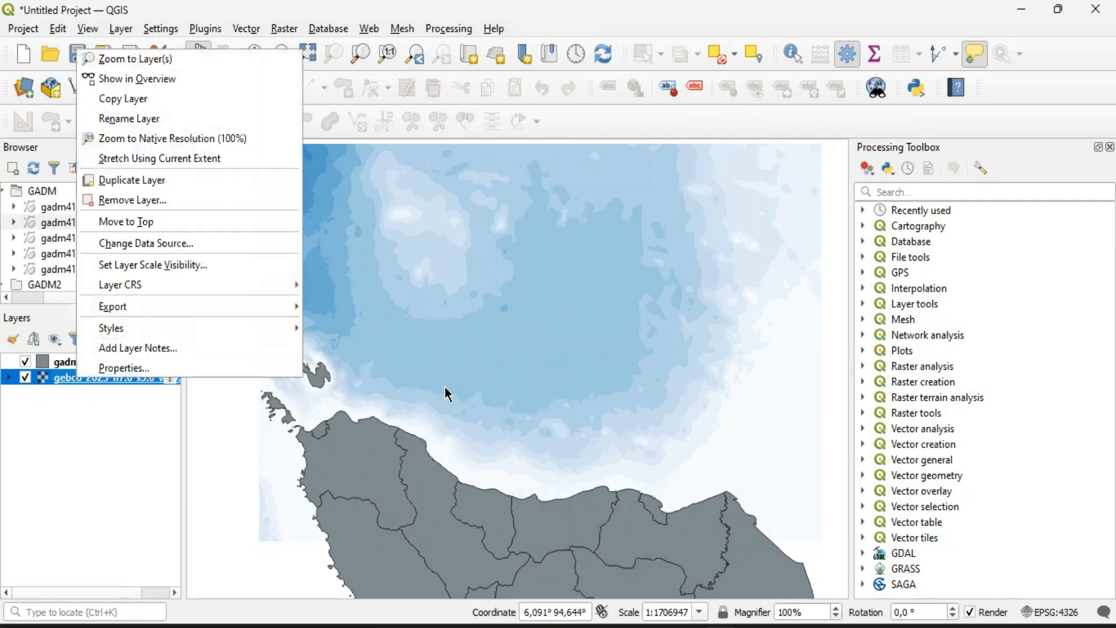
pyautogui.click(261, 368)
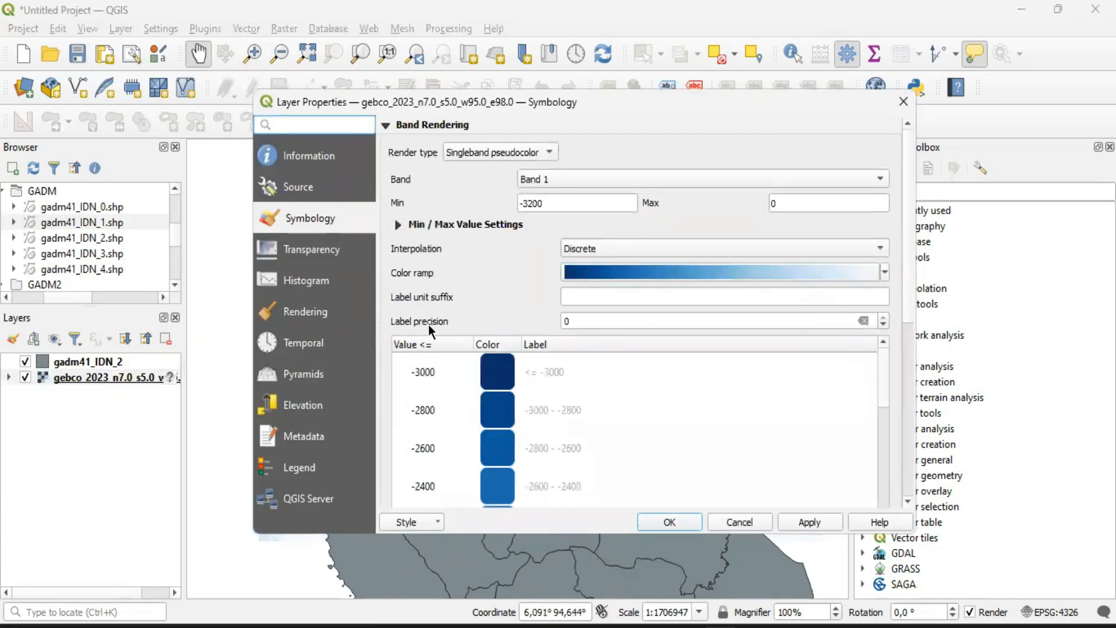
pyautogui.click(588, 247)
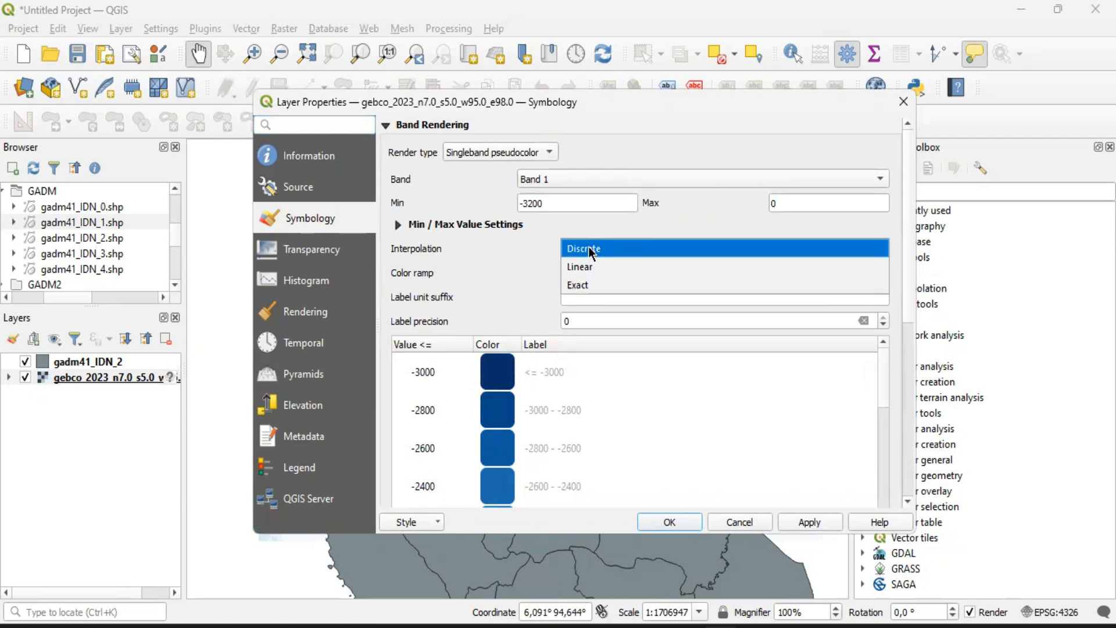
pyautogui.click(585, 268)
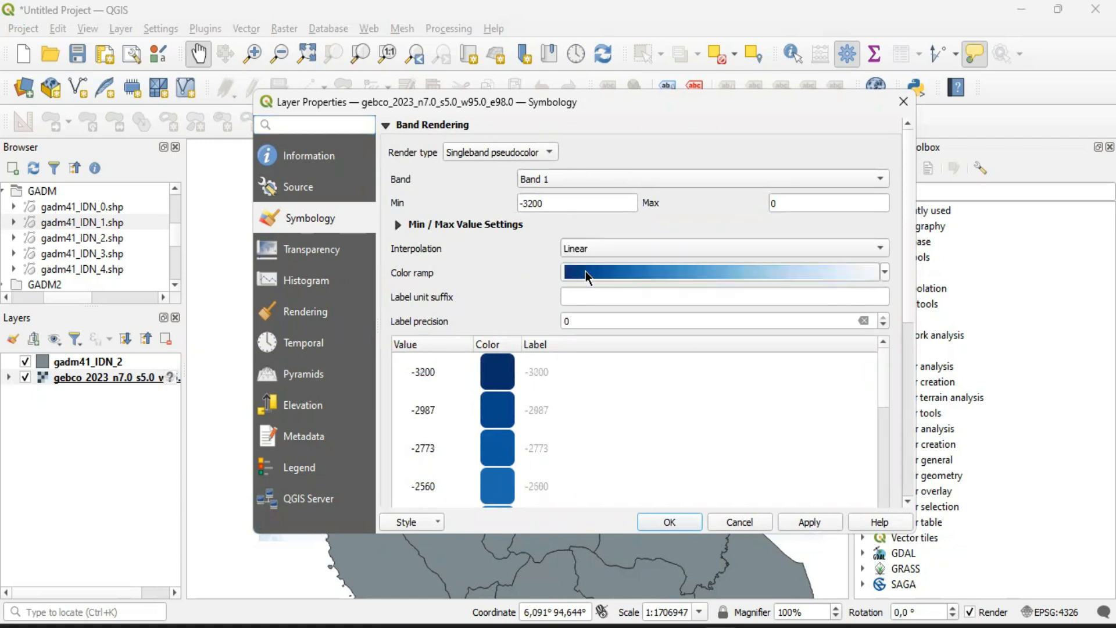
pyautogui.click(668, 522)
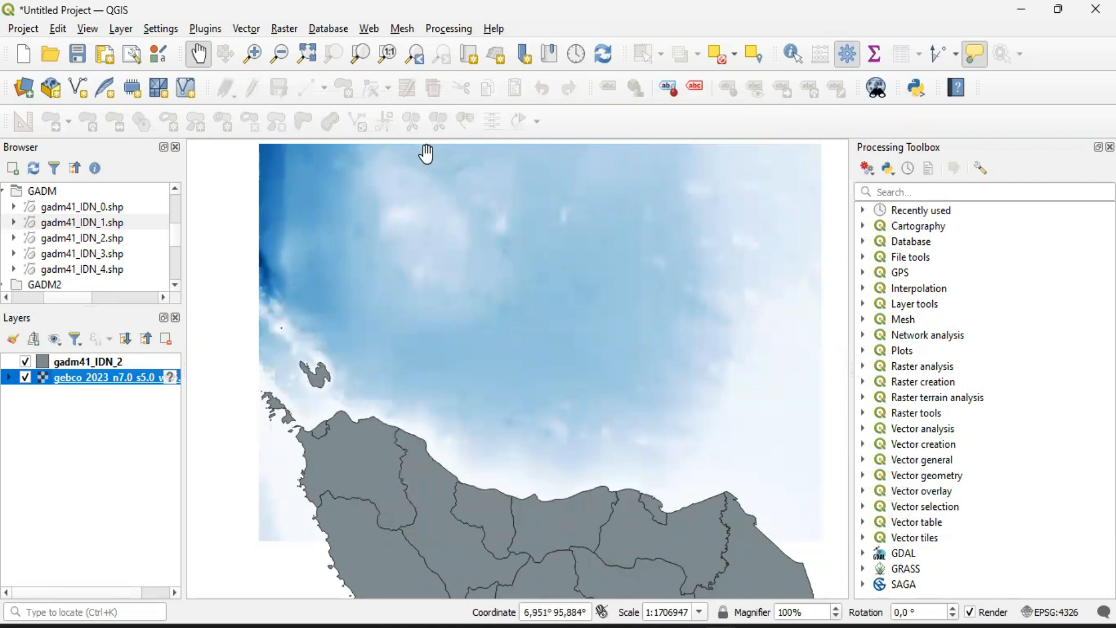
# Return the gebco_2023 raster's color interpolation to Discrete and accept the symbology
pyautogui.rightClick(47, 375)
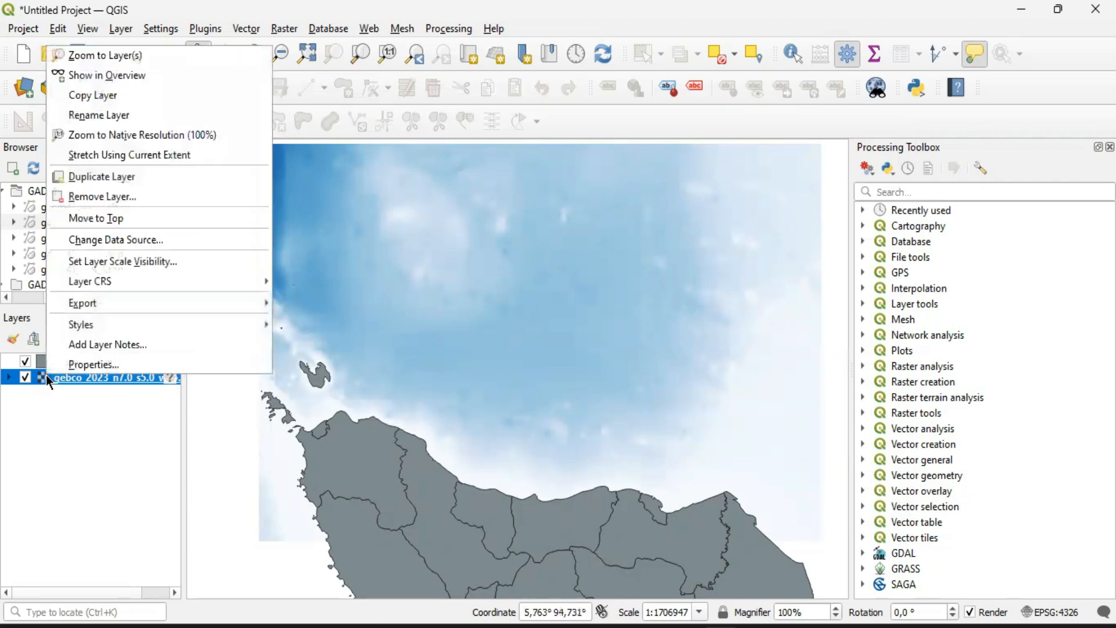
pyautogui.click(83, 367)
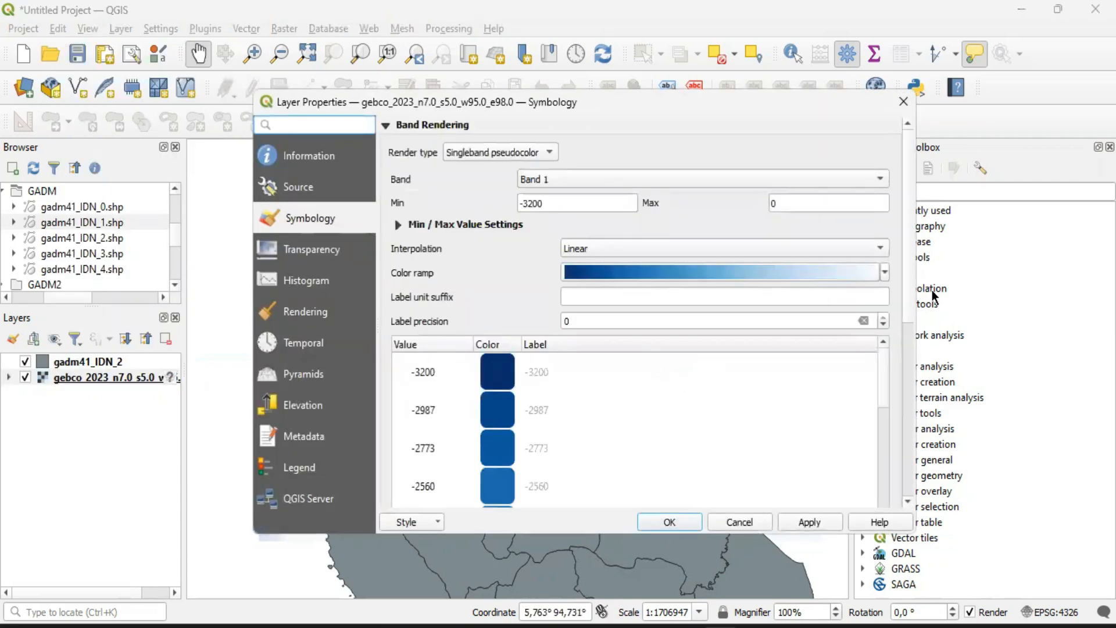
pyautogui.click(682, 248)
pyautogui.click(600, 233)
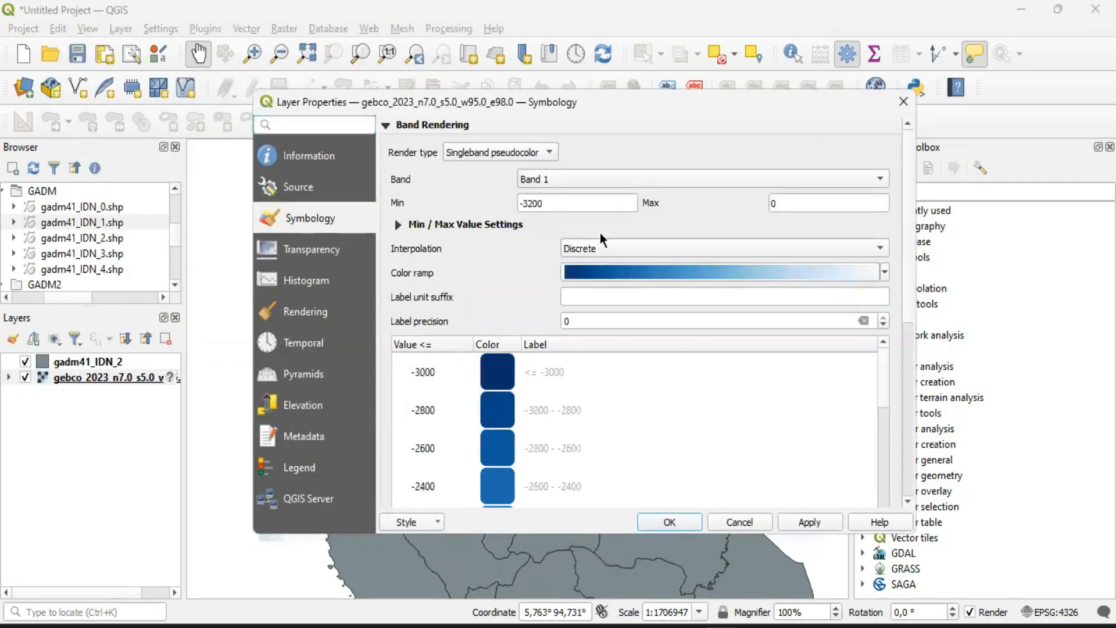
pyautogui.click(669, 521)
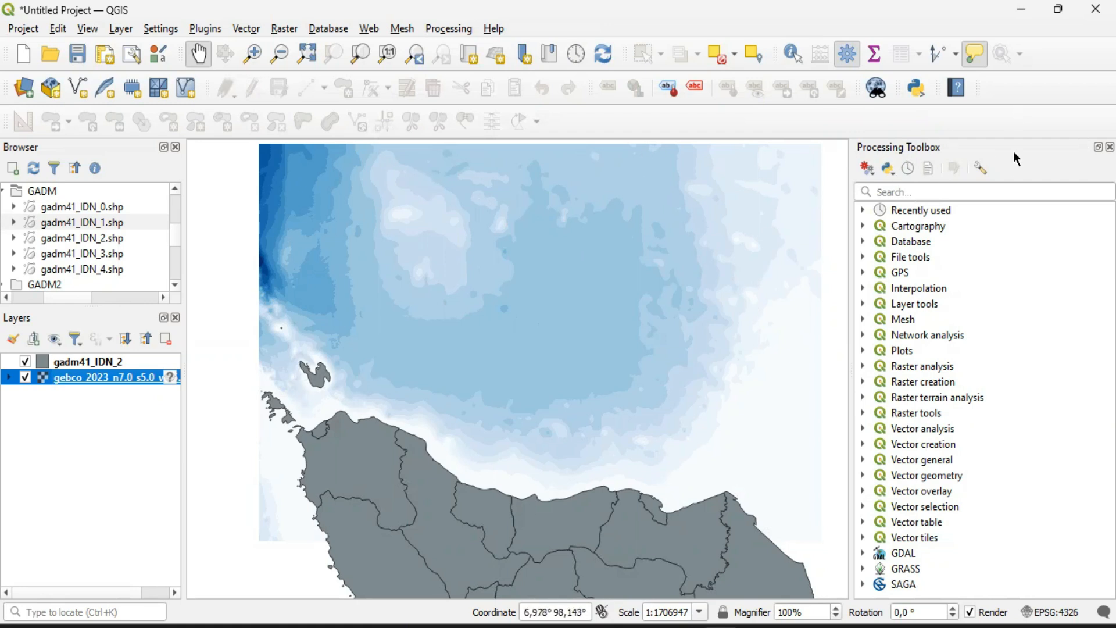
# Close the Processing Toolbox and show it again
pyautogui.click(1110, 147)
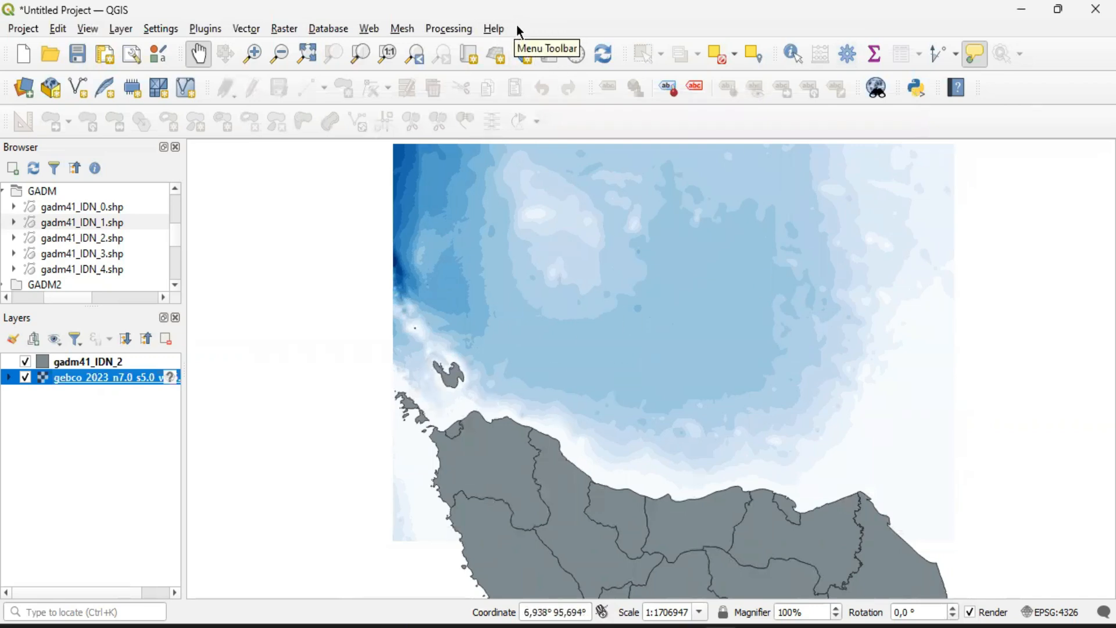
pyautogui.rightClick(543, 26)
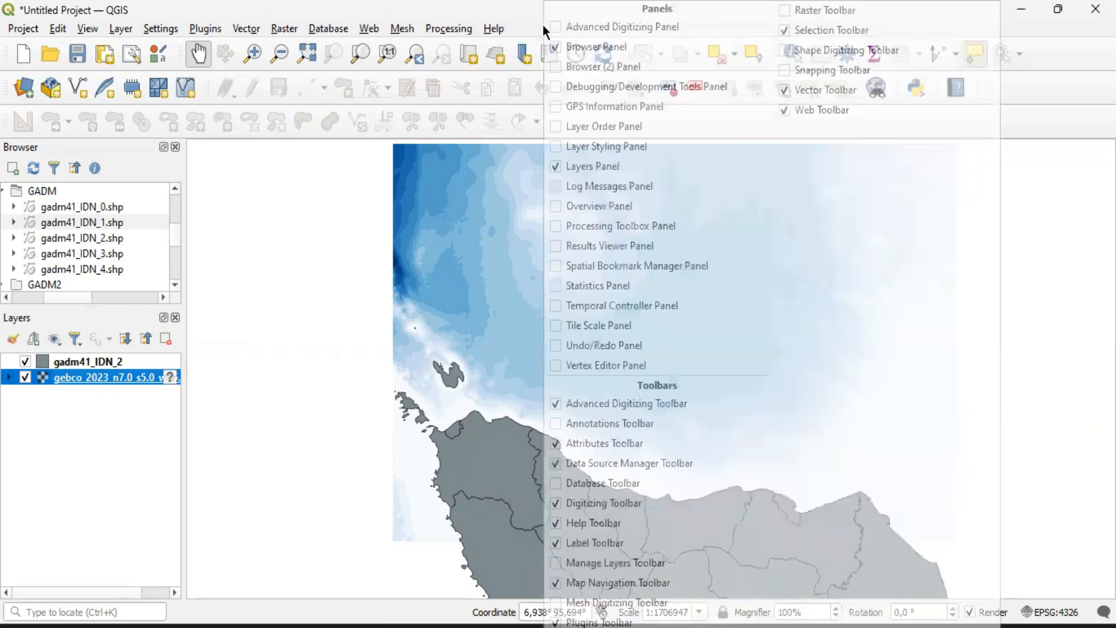
pyautogui.click(528, 24)
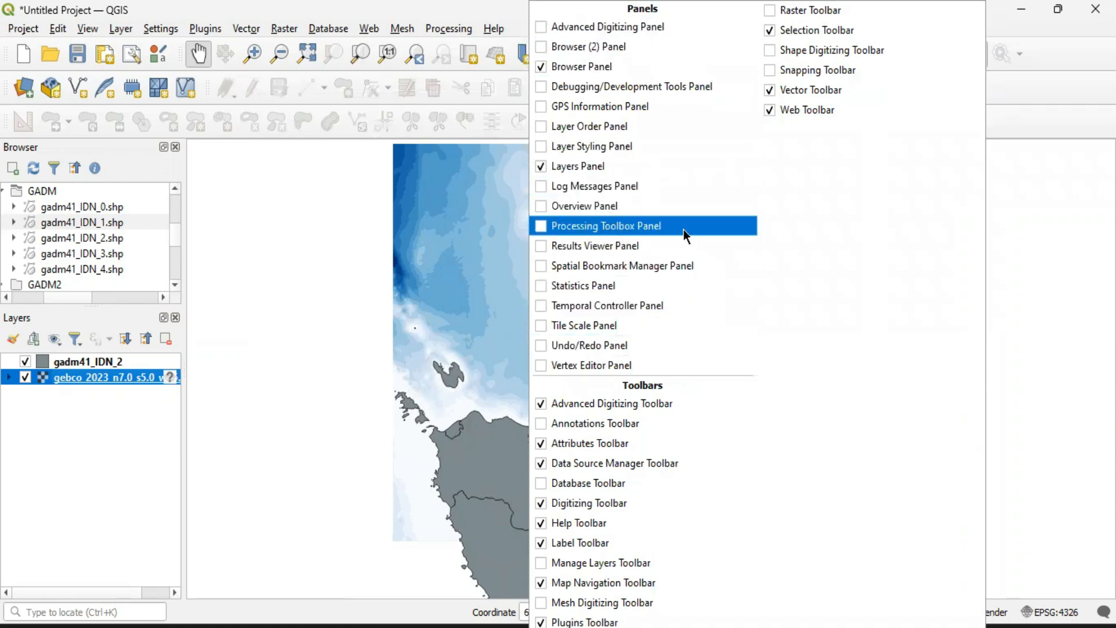
pyautogui.click(540, 226)
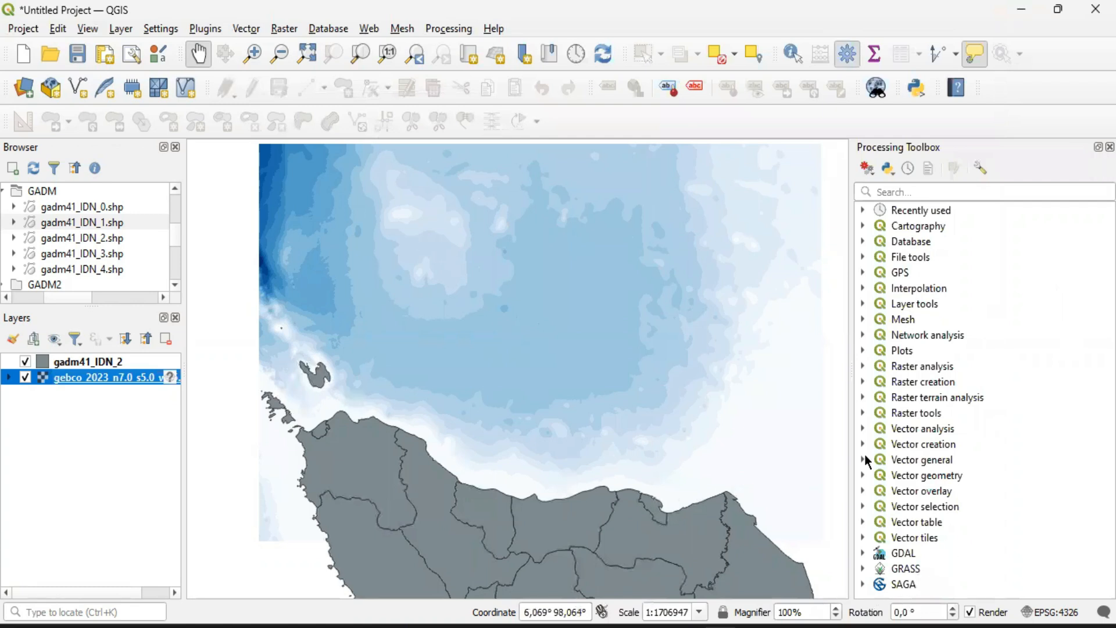
# Search the Processing Toolbox for "contou" and open GDAL's Contour raster extraction tool
pyautogui.click(899, 196)
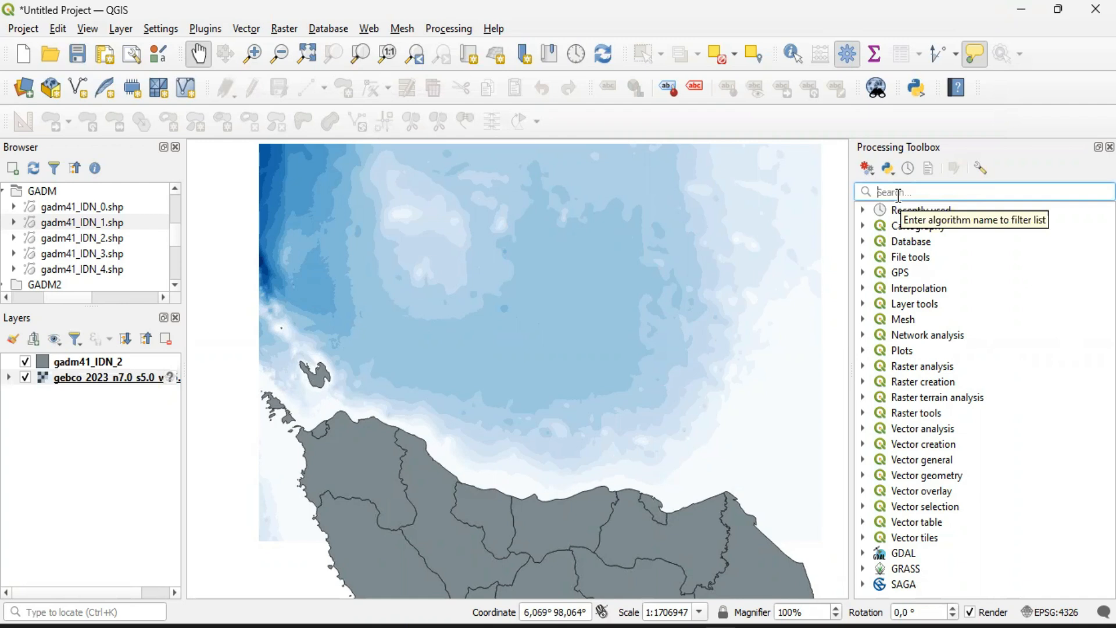
pyautogui.write('conto')
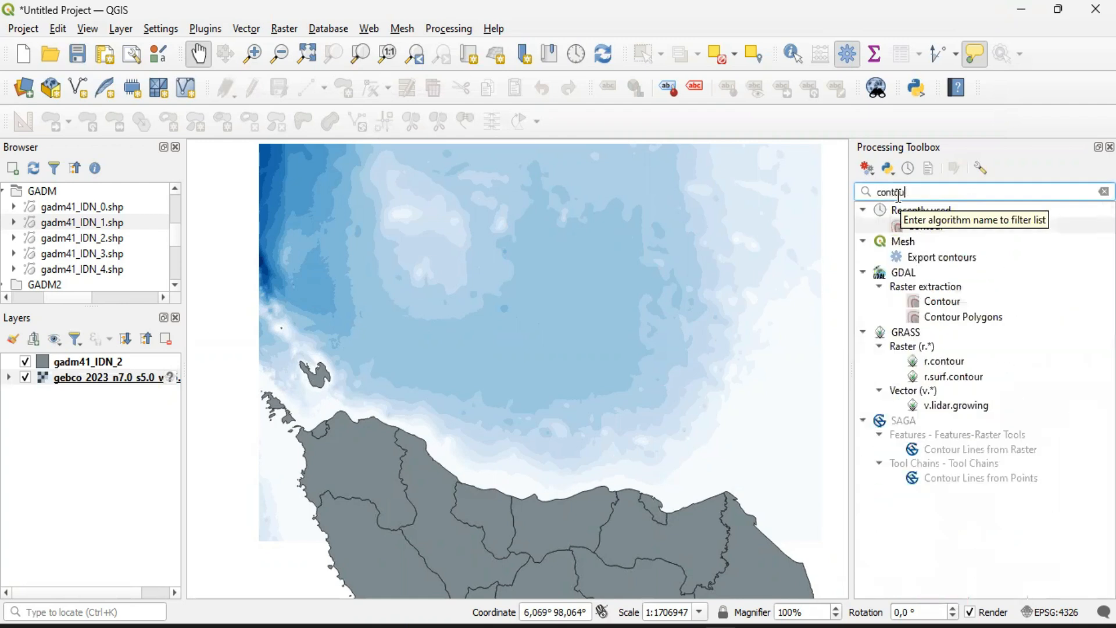
pyautogui.write('u')
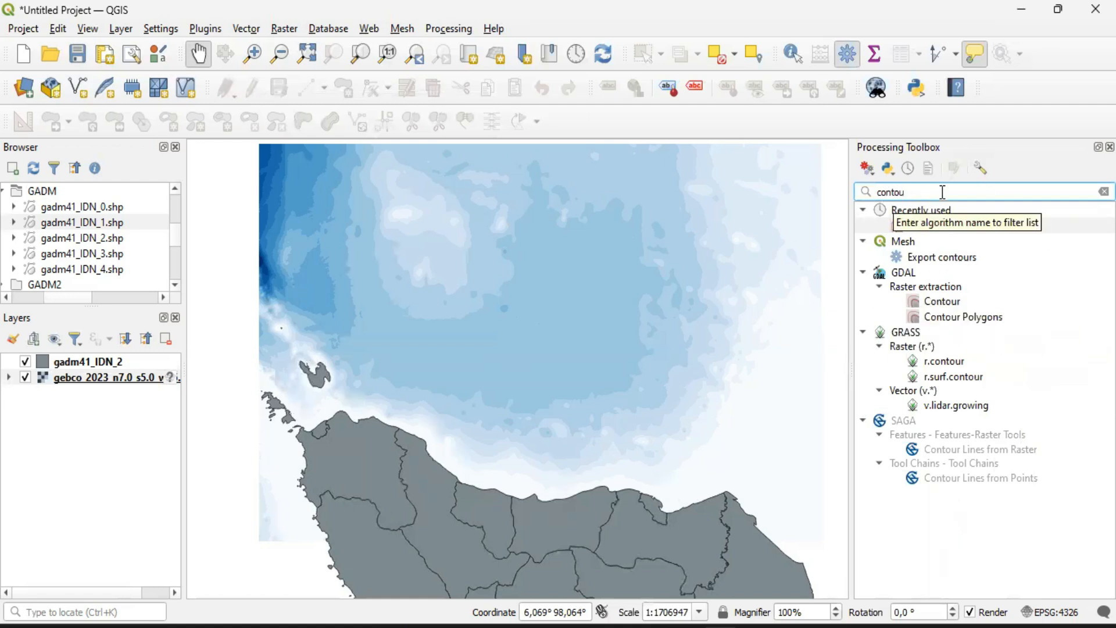
pyautogui.click(942, 301)
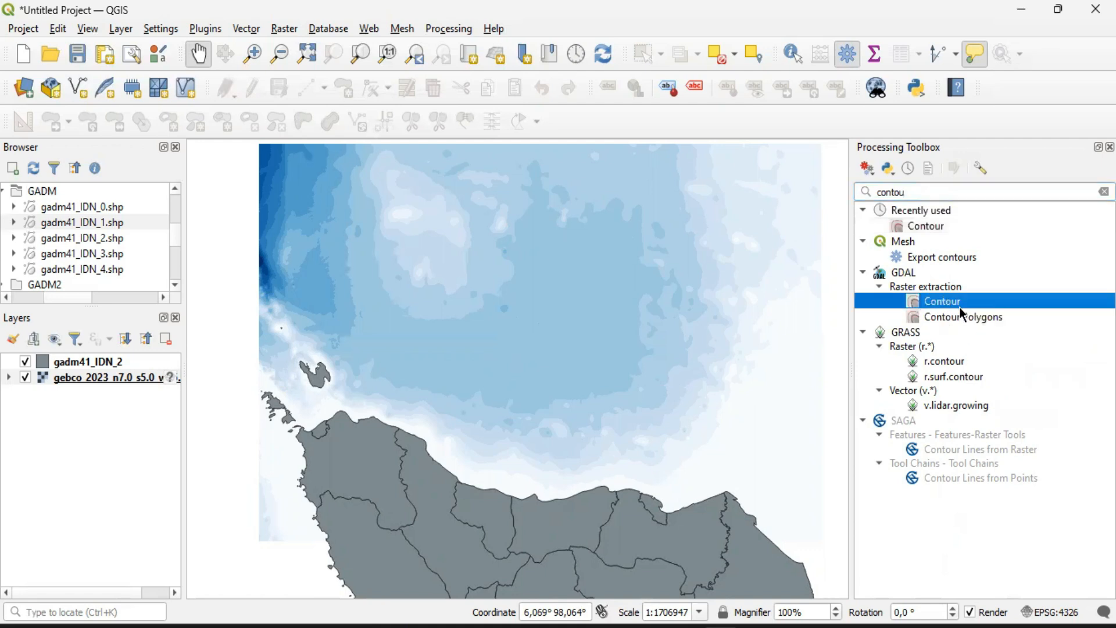
pyautogui.click(971, 317)
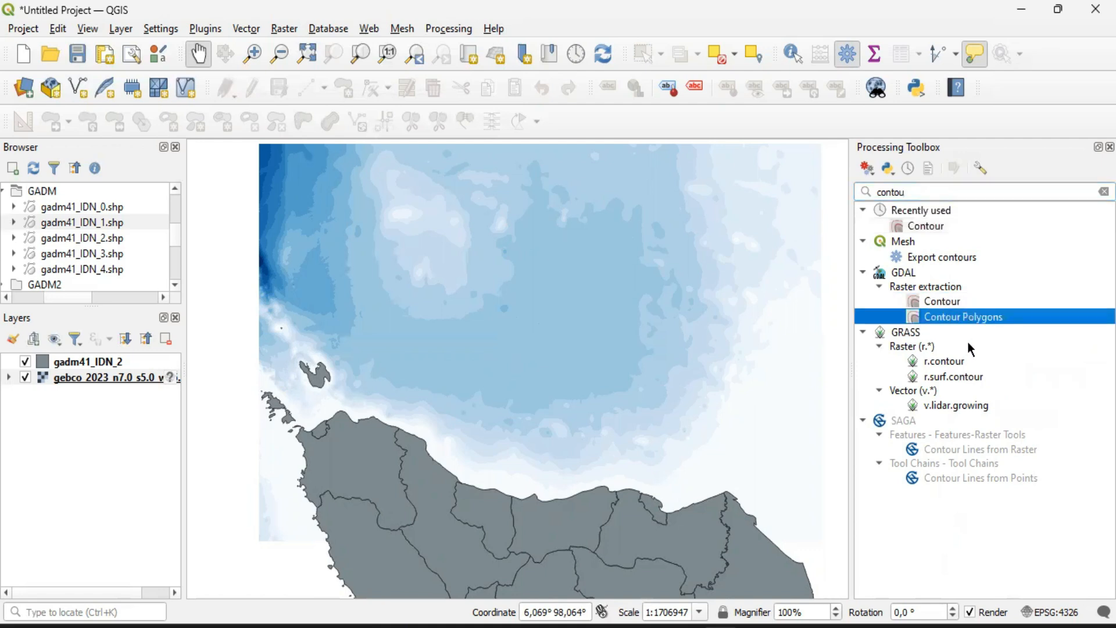
pyautogui.click(943, 302)
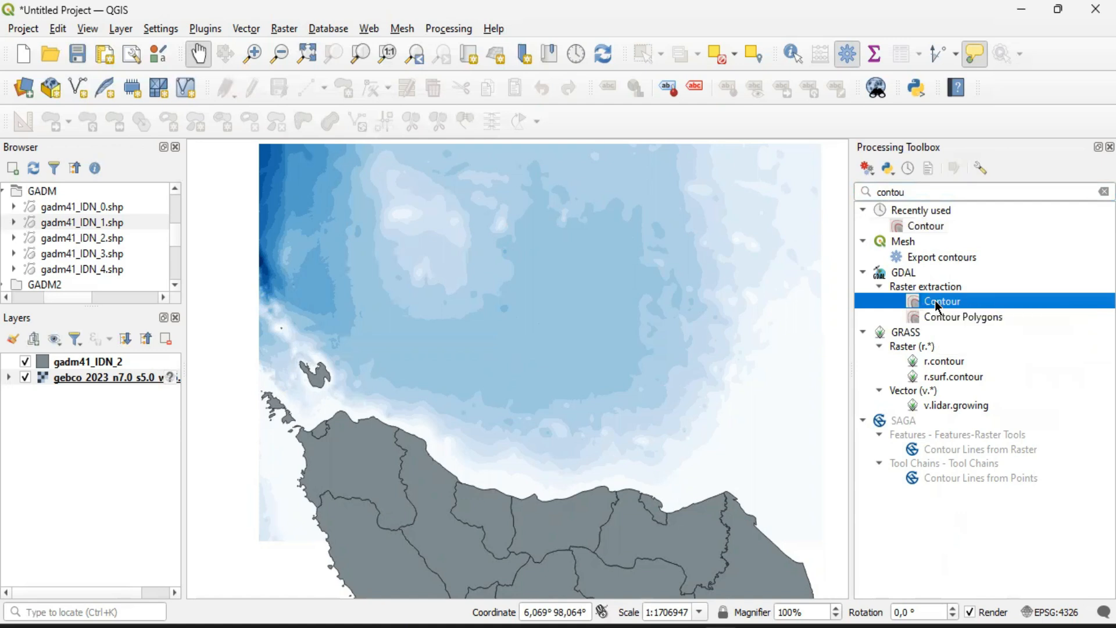
pyautogui.doubleClick(937, 302)
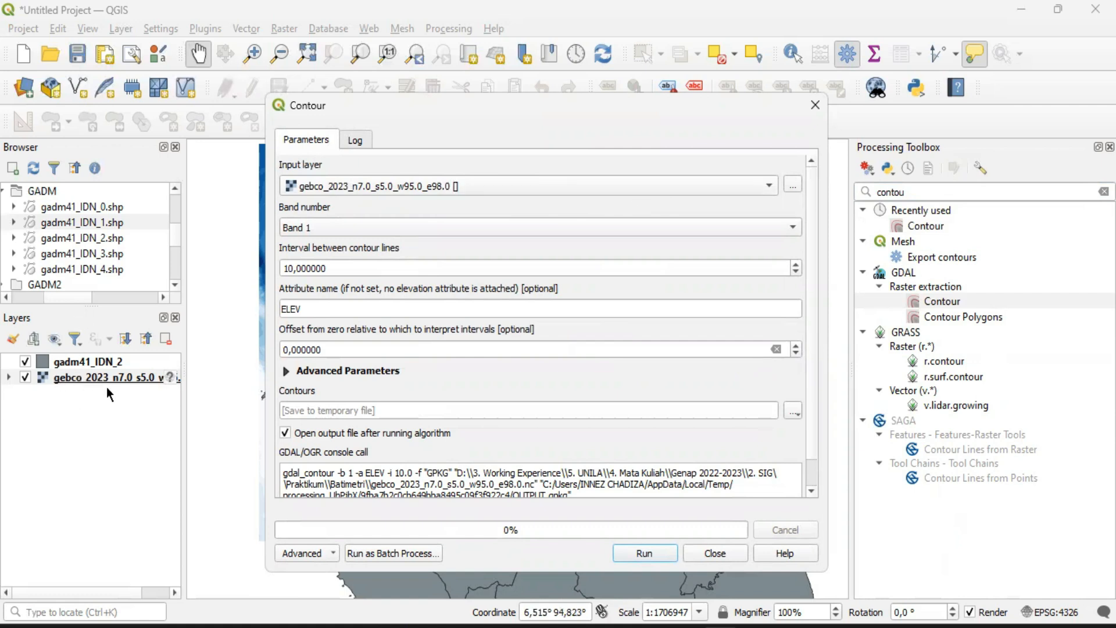
# Choose the gebco_2023 raster as the input layer for the contour extraction
pyautogui.click(429, 186)
pyautogui.click(332, 186)
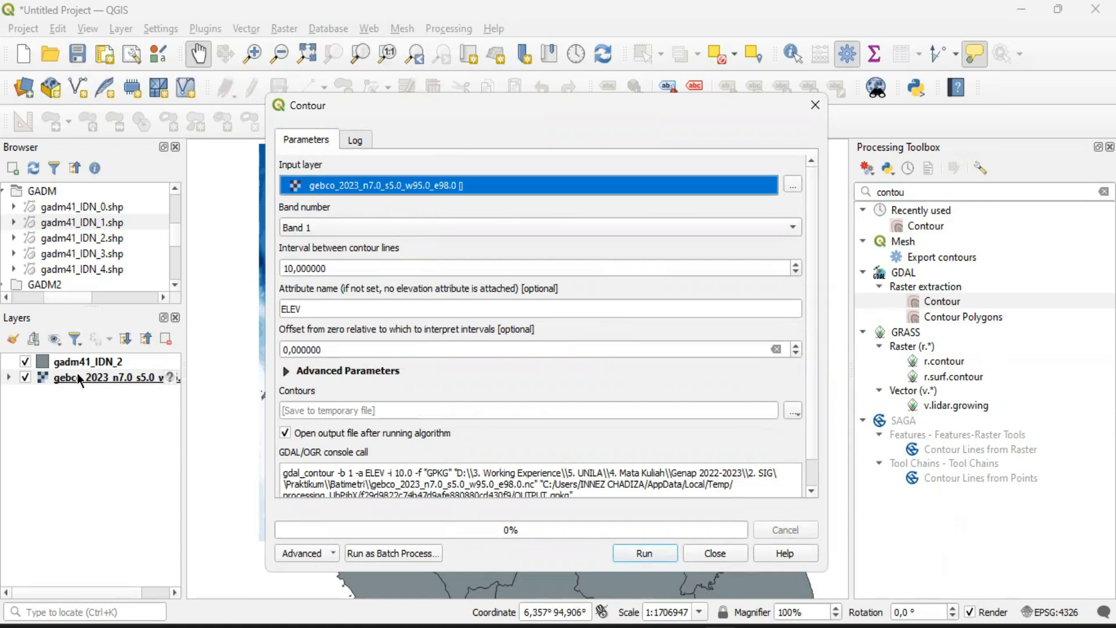
pyautogui.click(494, 186)
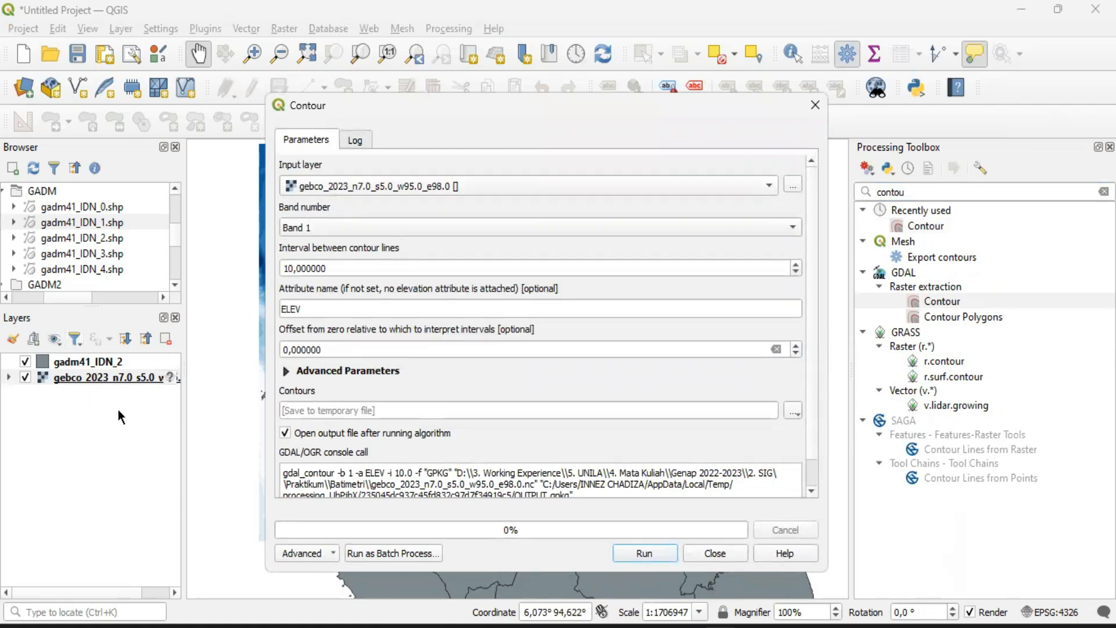
pyautogui.click(368, 185)
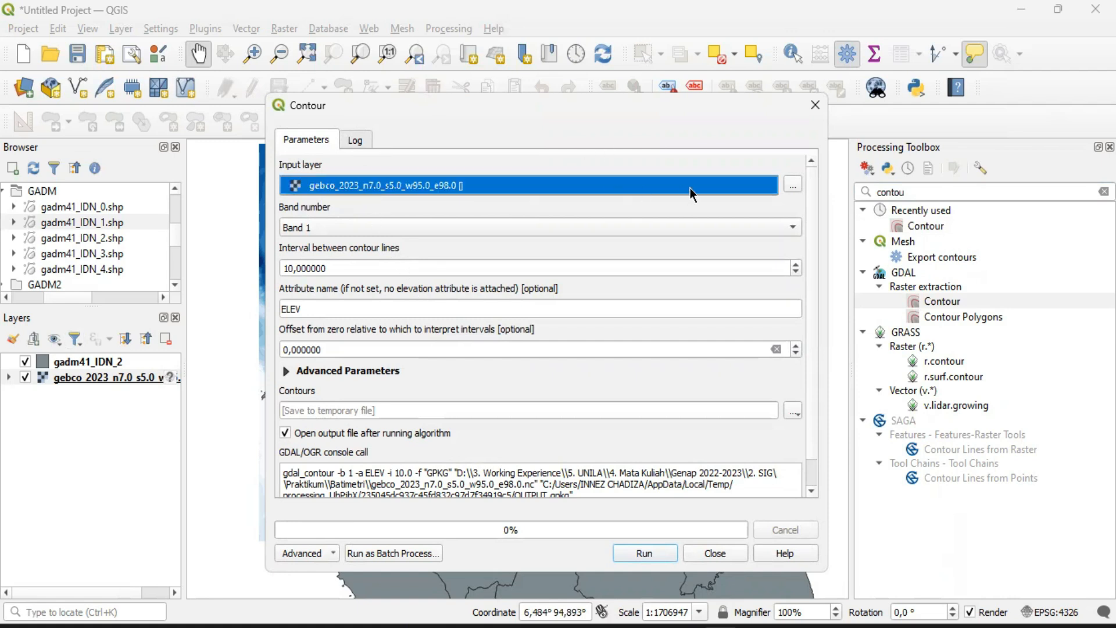
pyautogui.click(447, 188)
pyautogui.click(447, 186)
pyautogui.click(523, 187)
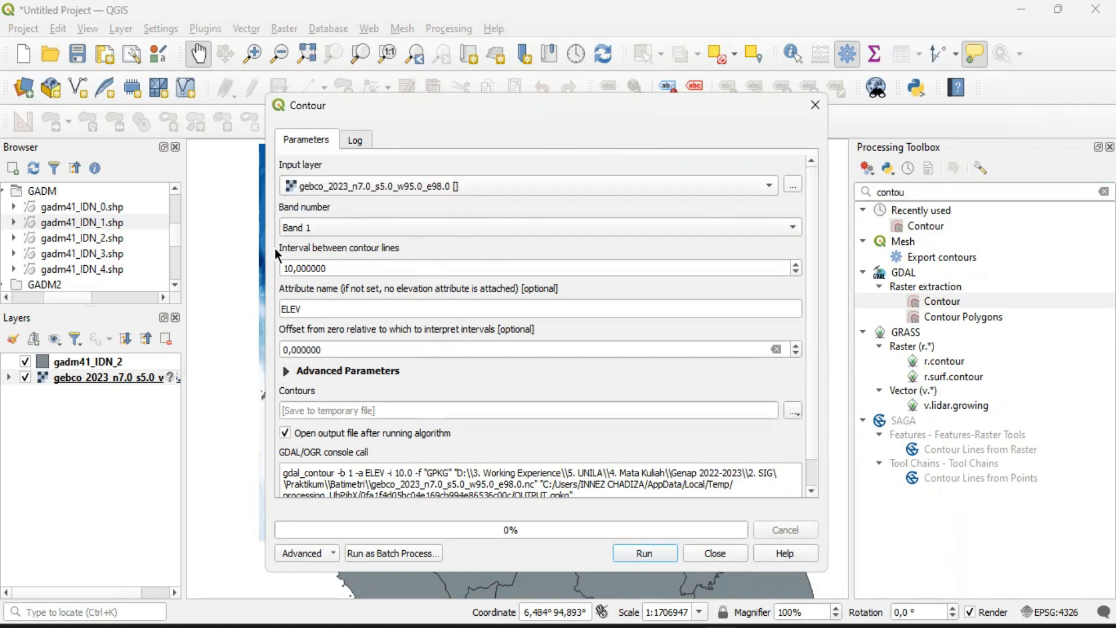
# Set the interval between contour lines to 200
pyautogui.click(346, 265)
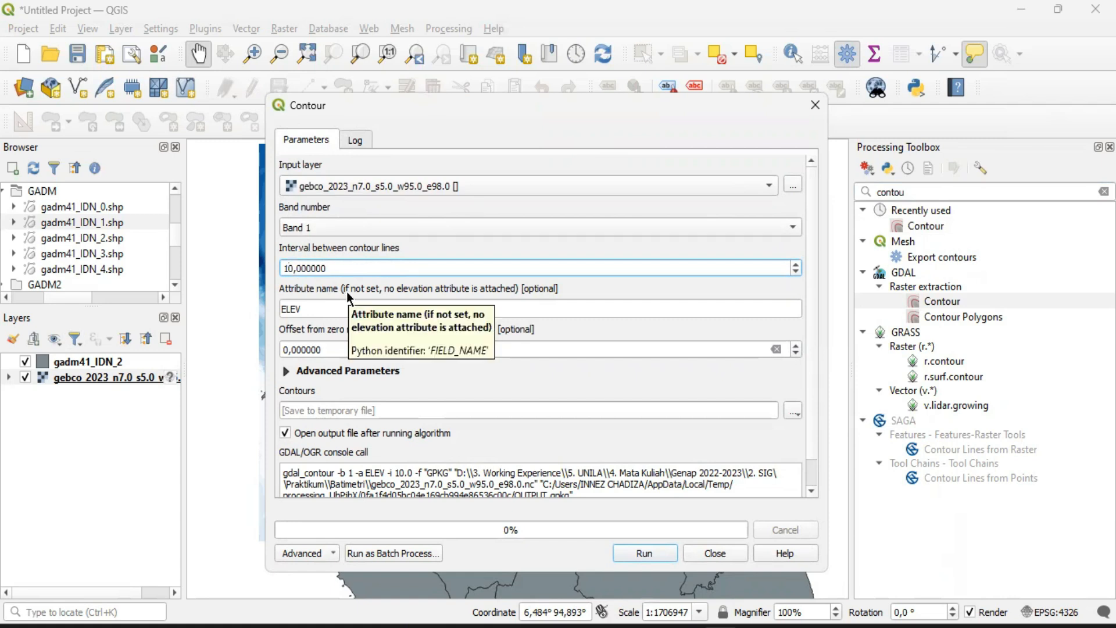
pyautogui.press('BackSpace')
pyautogui.write('10')
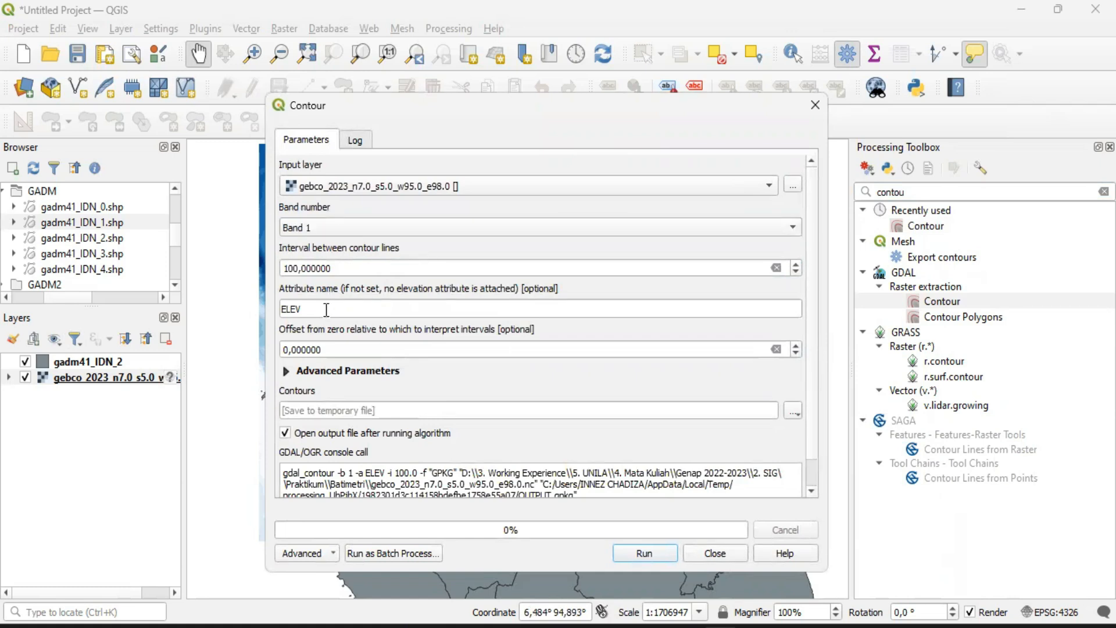
pyautogui.moveTo(284, 268); pyautogui.dragTo(308, 269)
pyautogui.click(347, 270)
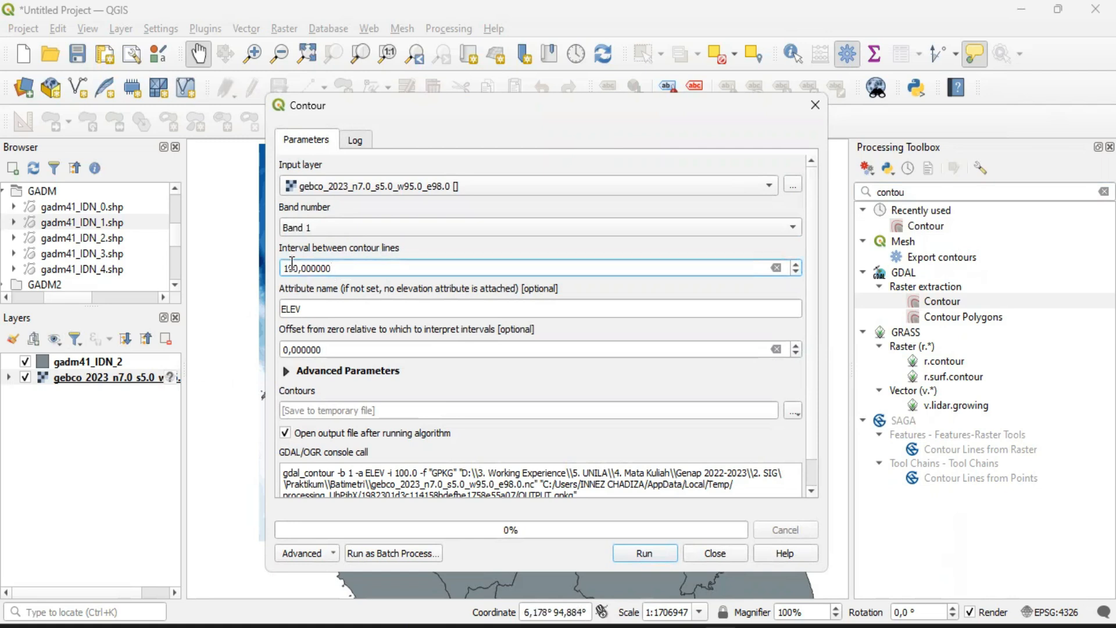
pyautogui.press('BackSpace')
pyautogui.write('2')
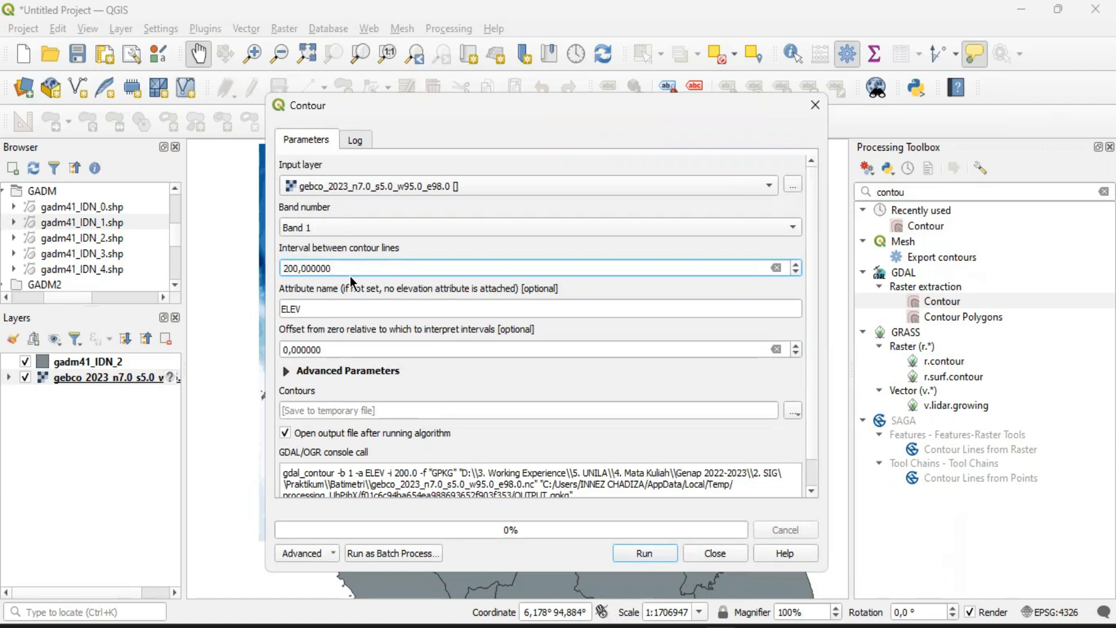
pyautogui.click(315, 310)
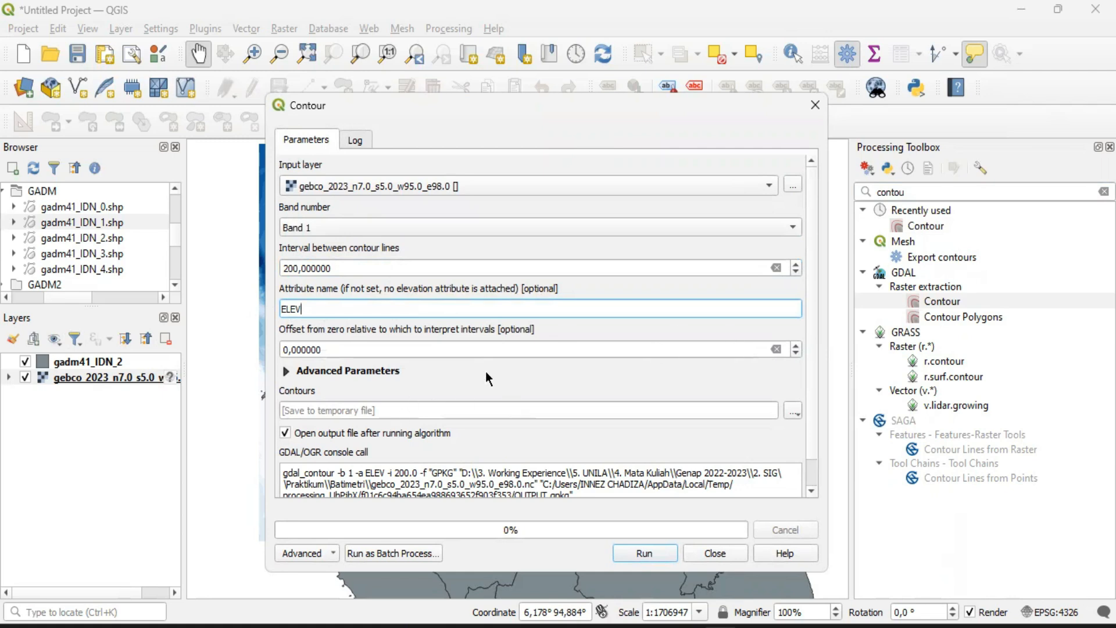
pyautogui.scroll(-3, 540, 349)
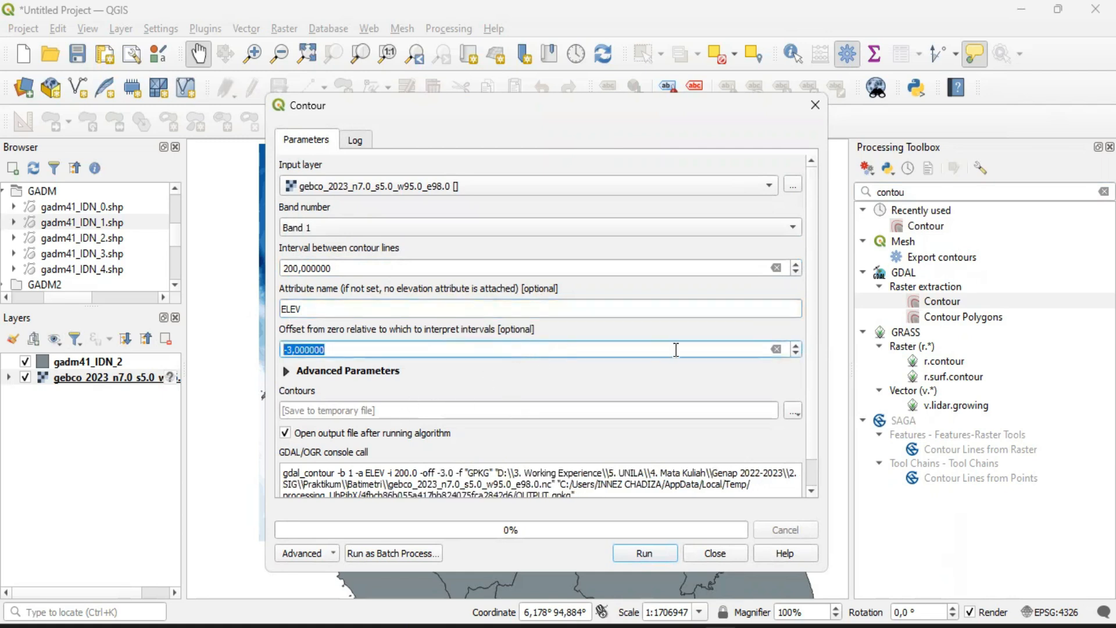
pyautogui.click(796, 346)
pyautogui.click(796, 346)
pyautogui.click(796, 346)
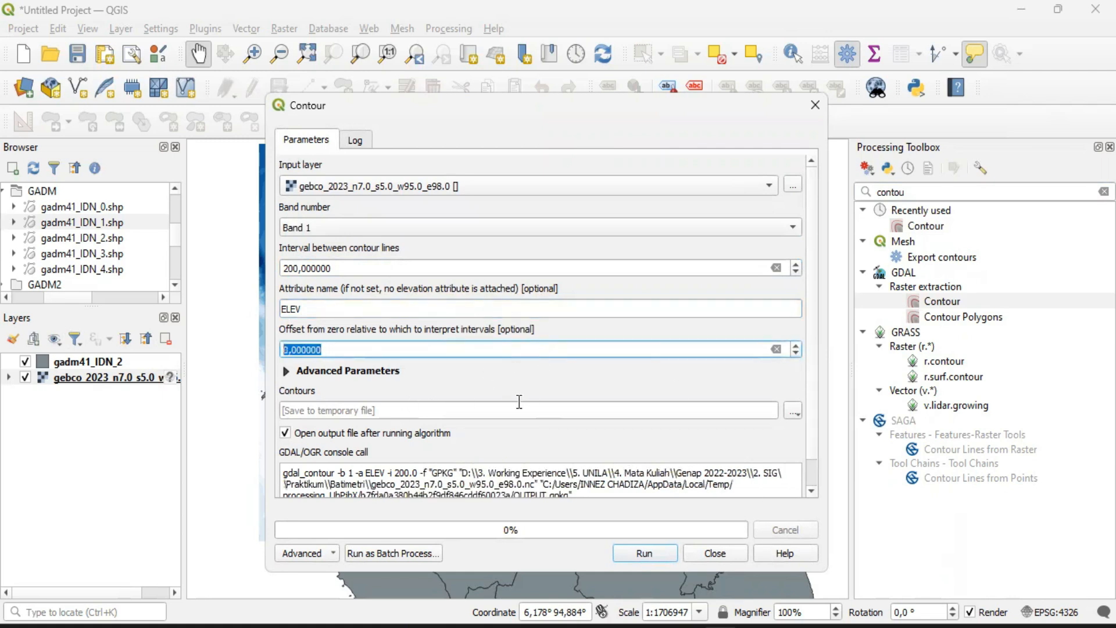
# Run the contour extraction with the ELEV attribute and a temporary output layer, and close the Contour dialog
pyautogui.click(289, 373)
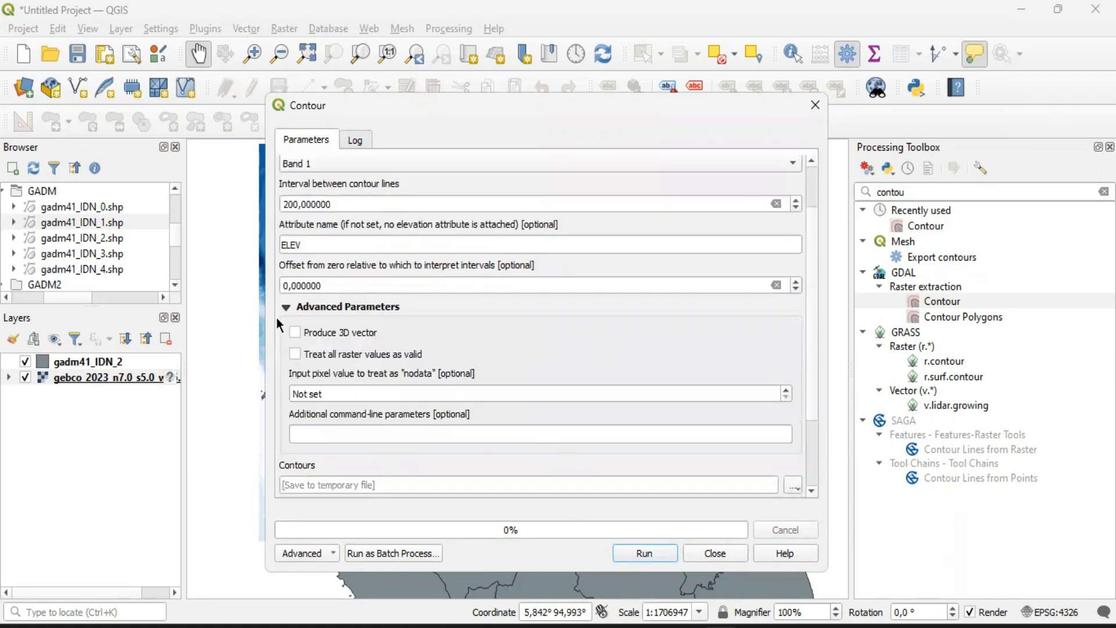
pyautogui.click(286, 307)
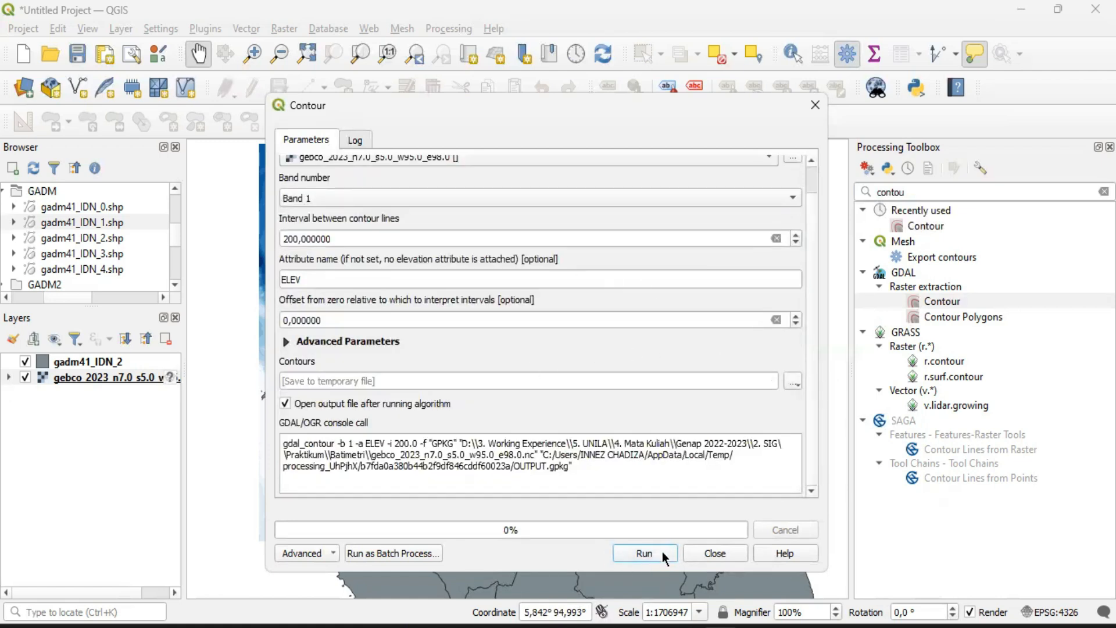
pyautogui.click(641, 558)
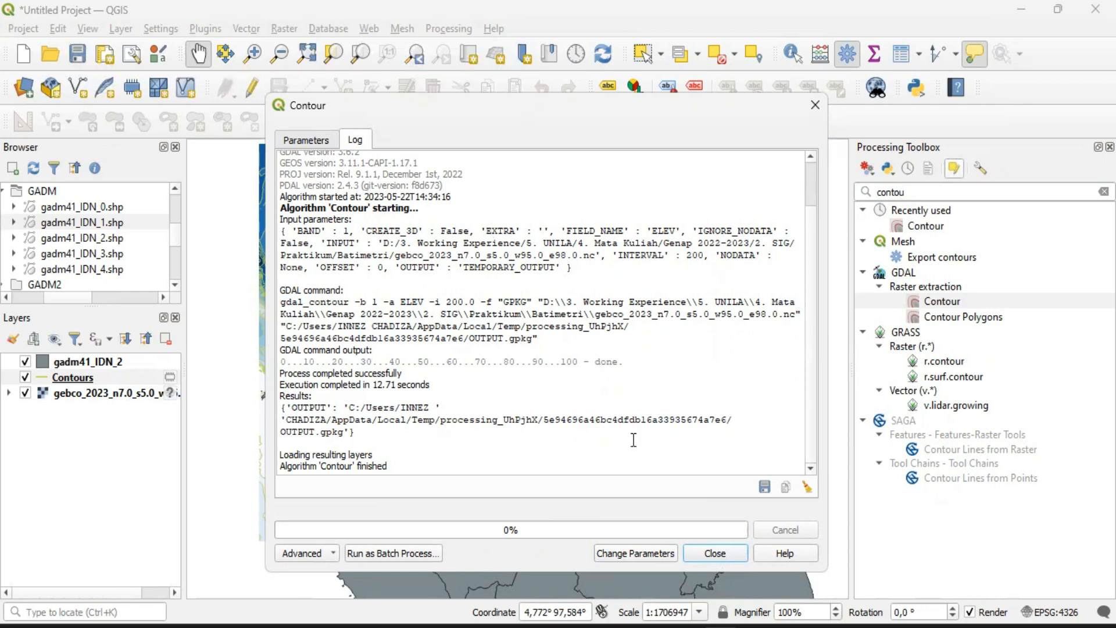
pyautogui.moveTo(279, 467); pyautogui.dragTo(416, 467)
pyautogui.click(403, 467)
pyautogui.click(715, 553)
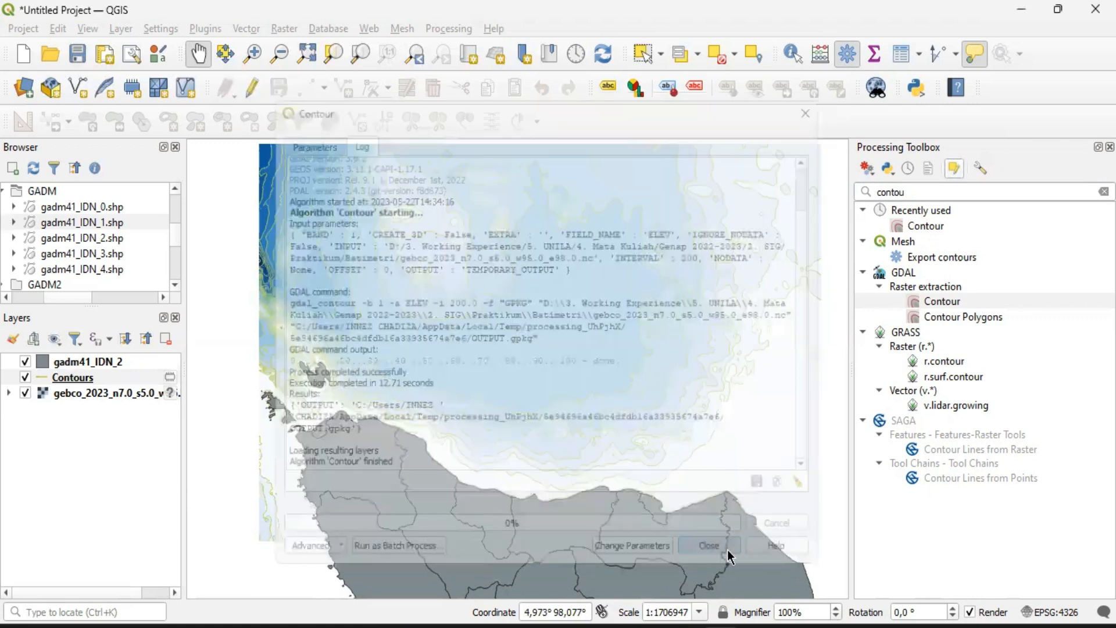
# Hide and show the Contours and gebco_2023 layers to compare the contour lines with the depth colors
pyautogui.click(67, 378)
pyautogui.click(25, 394)
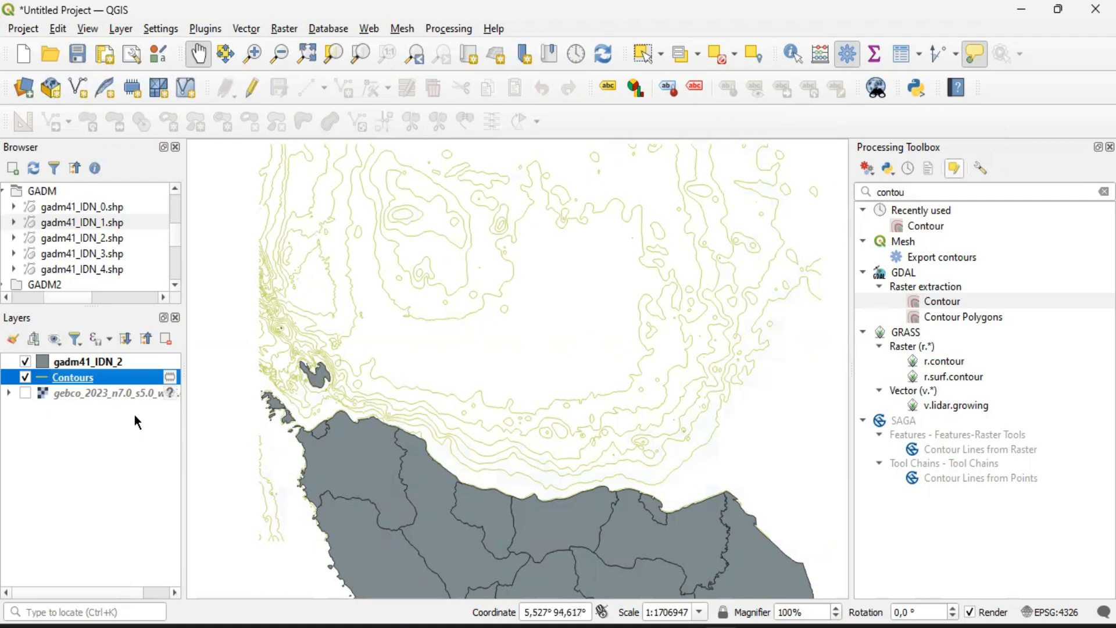
pyautogui.click(24, 394)
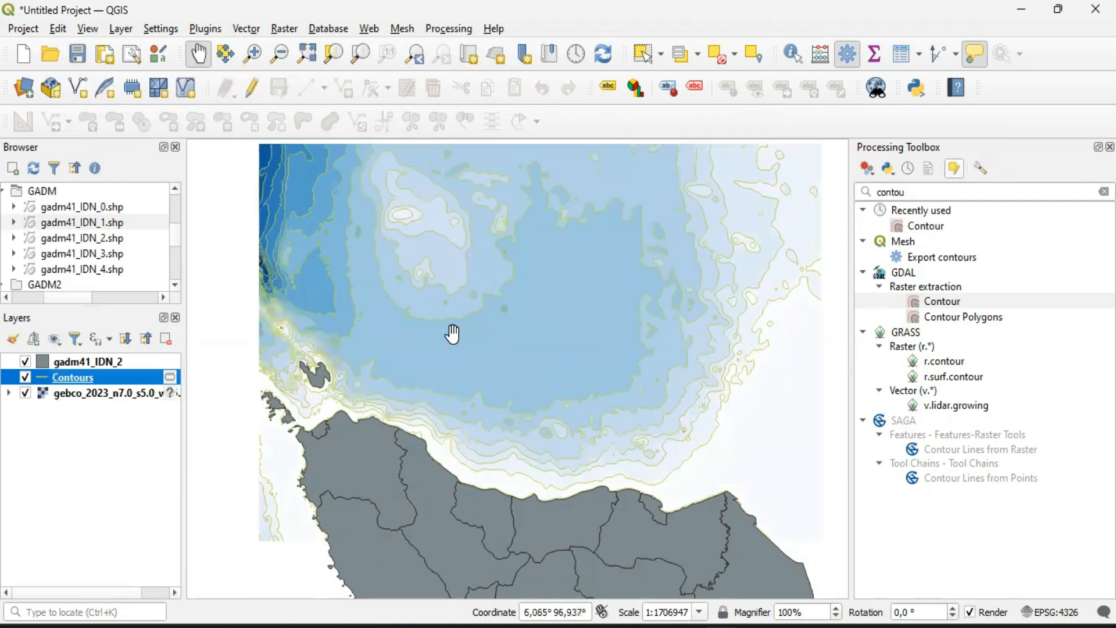
pyautogui.click(25, 377)
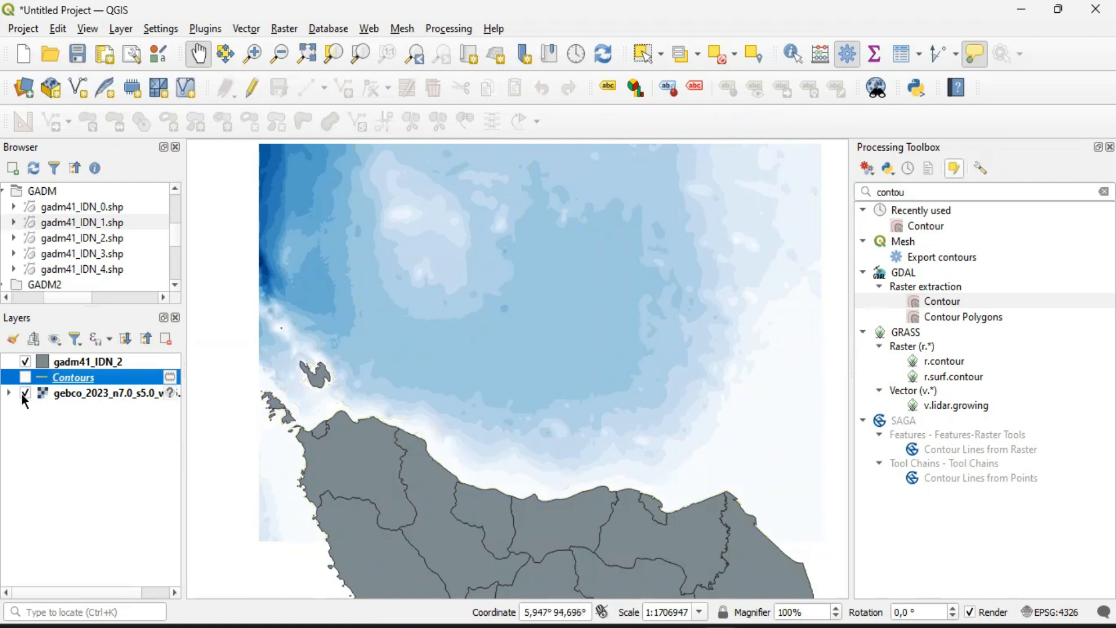
pyautogui.click(25, 394)
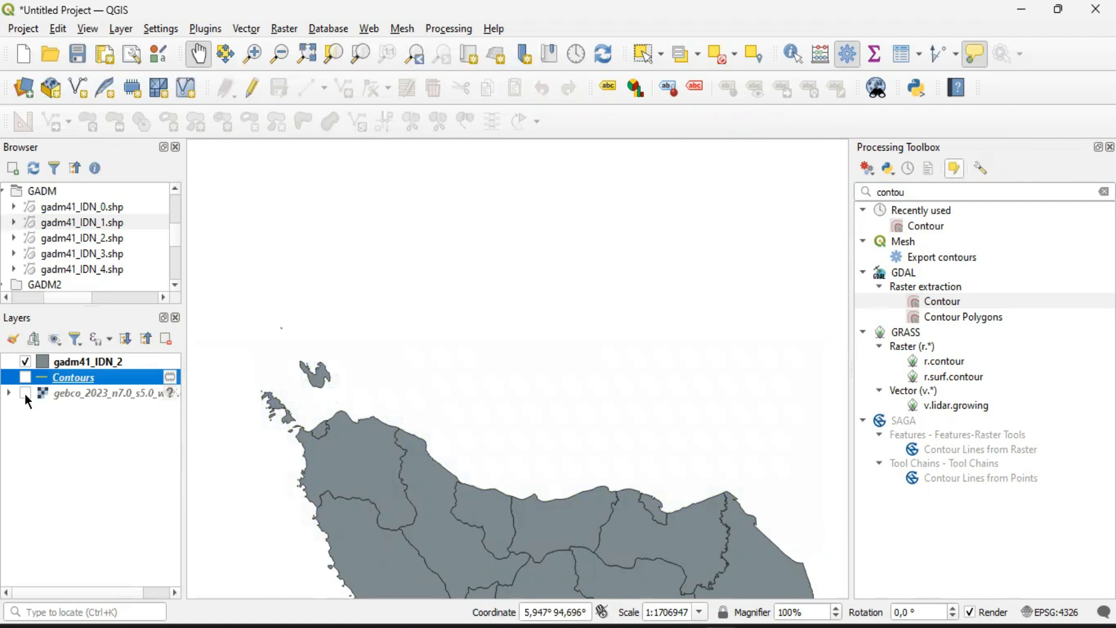
pyautogui.doubleClick(25, 378)
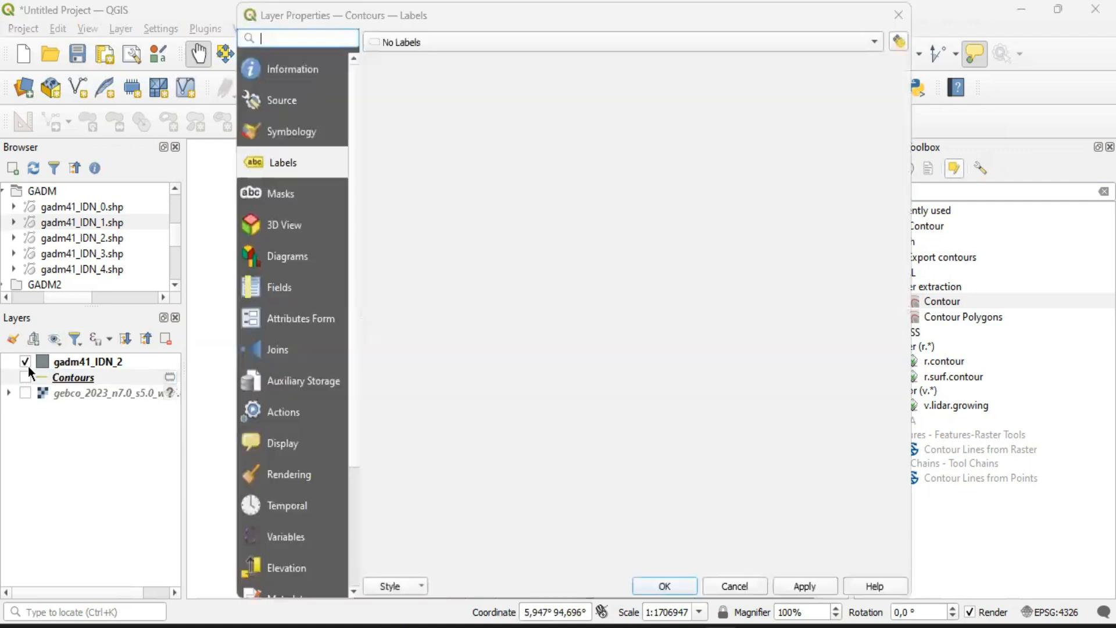
pyautogui.click(899, 14)
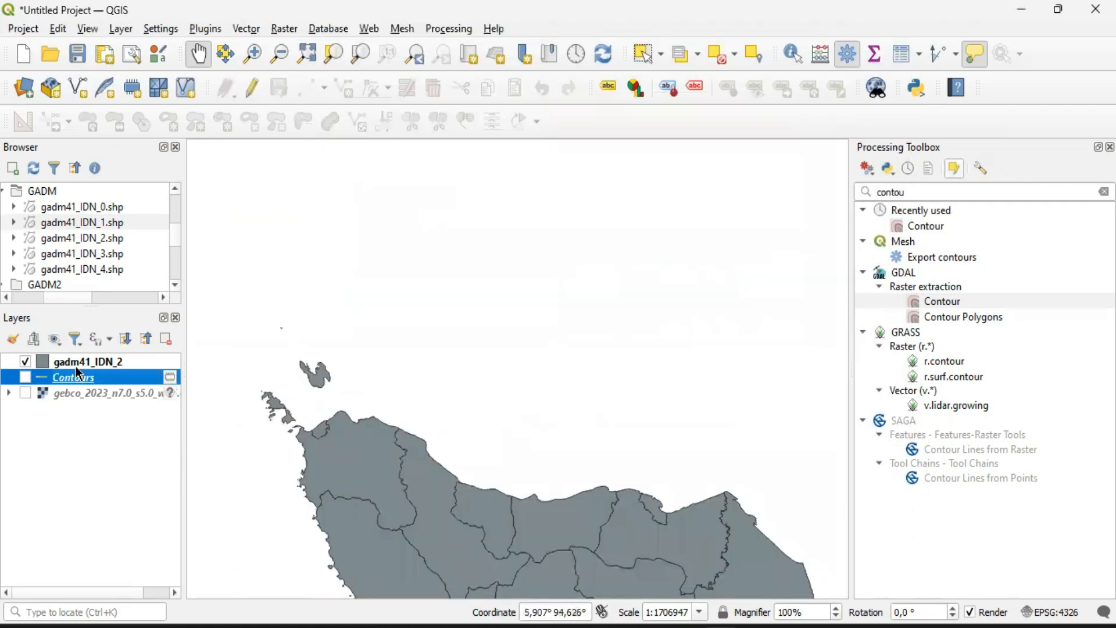
pyautogui.click(24, 377)
pyautogui.click(24, 393)
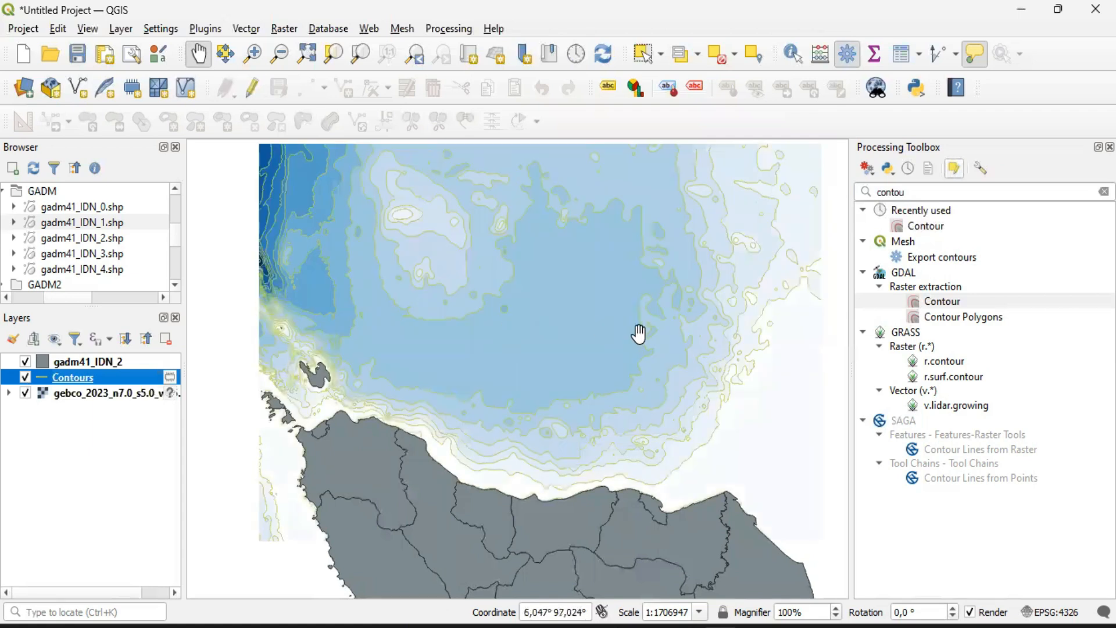
# Inspect the pale shoal area north of the coast with the Contours layer hidden and shown again
pyautogui.scroll(1, 643, 333)
pyautogui.moveTo(475, 302); pyautogui.dragTo(648, 491)
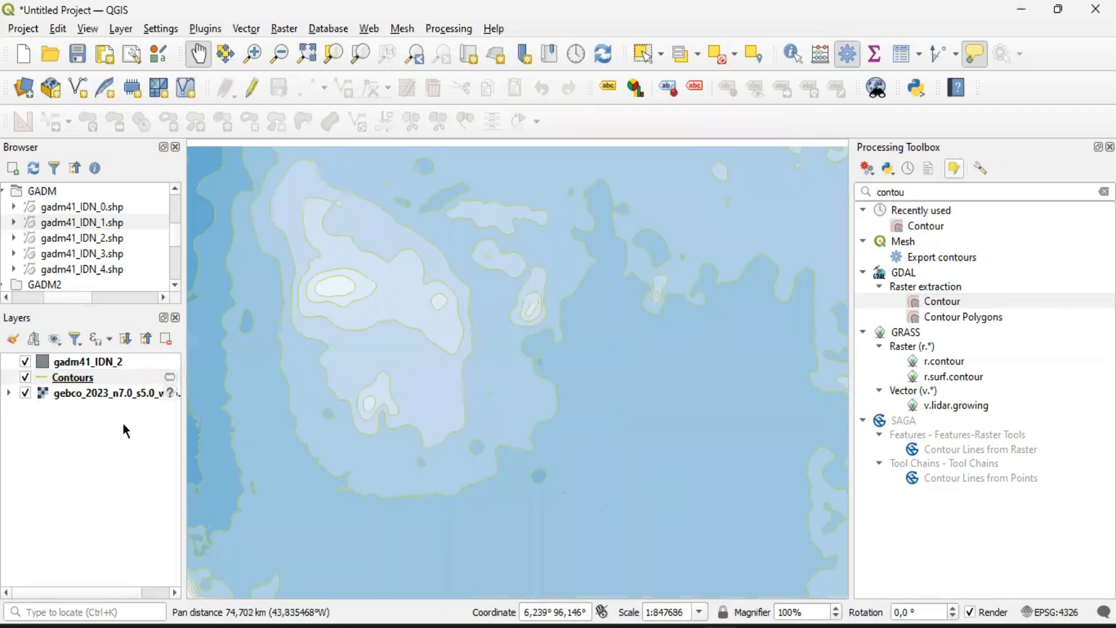
pyautogui.click(24, 377)
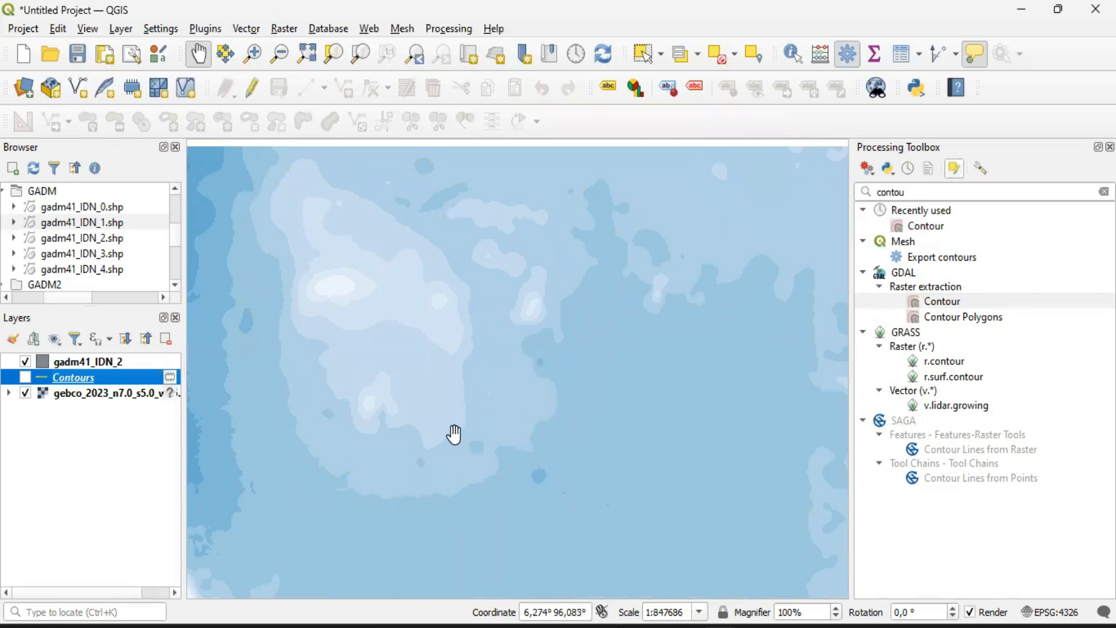
pyautogui.scroll(-1, 453, 432)
pyautogui.moveTo(465, 459); pyautogui.dragTo(465, 449)
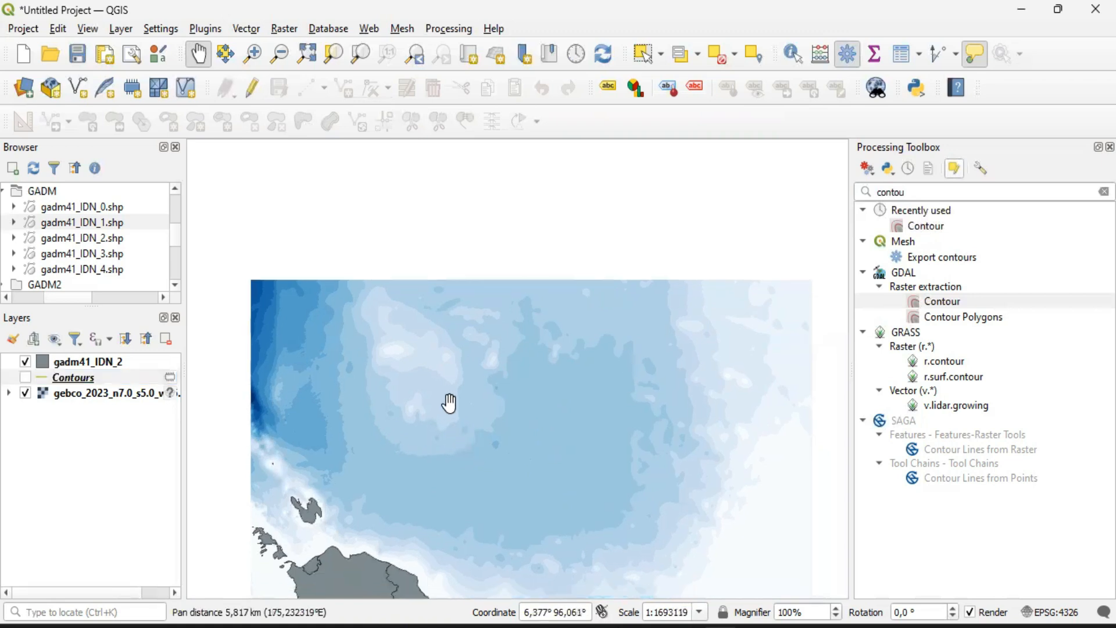
pyautogui.scroll(1, 448, 403)
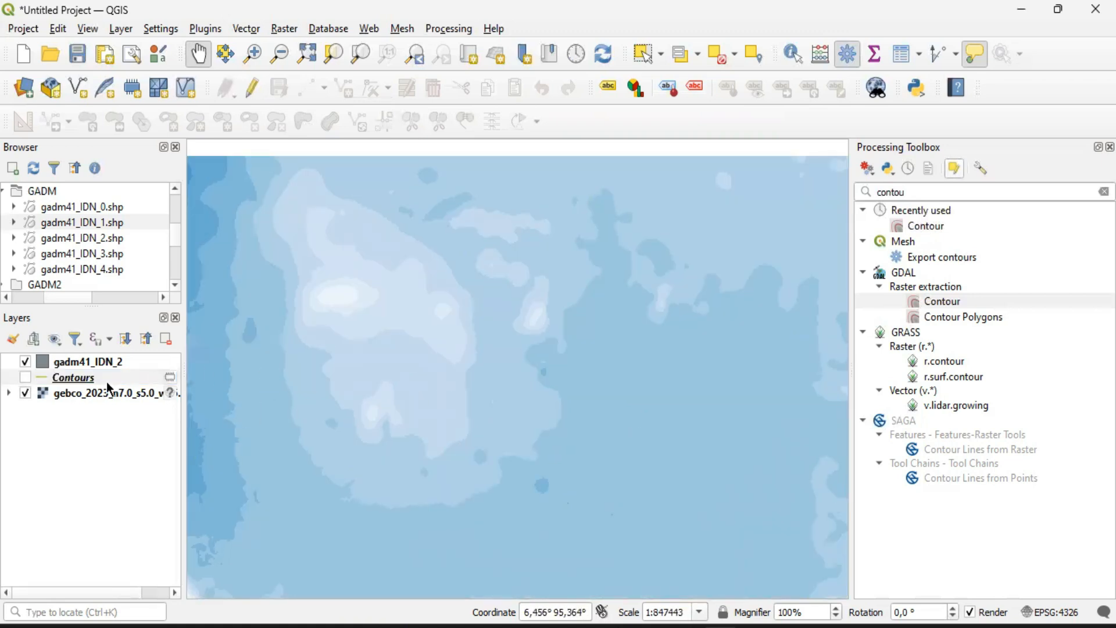
pyautogui.click(25, 377)
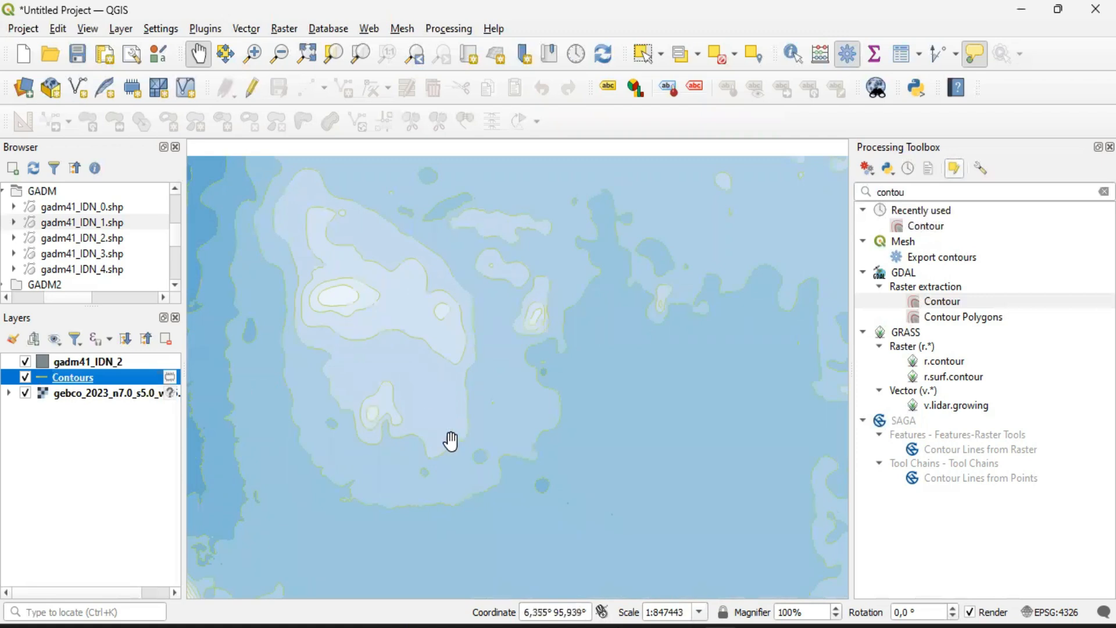
# Examine the contour lines up close against the pixel edges of the depth classes offshore of northern Sumatra
pyautogui.moveTo(573, 443); pyautogui.dragTo(607, 343)
pyautogui.moveTo(448, 432); pyautogui.dragTo(512, 395)
pyautogui.moveTo(371, 475); pyautogui.dragTo(503, 405)
pyautogui.scroll(2, 476, 451)
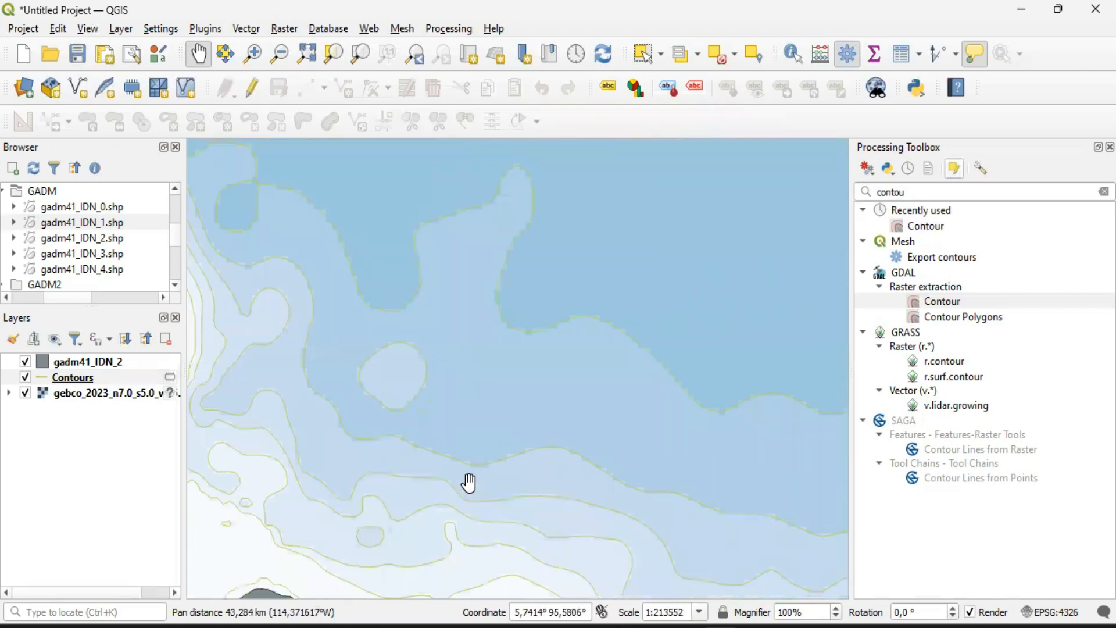
pyautogui.scroll(2, 424, 413)
pyautogui.moveTo(580, 219); pyautogui.dragTo(389, 412)
pyautogui.moveTo(562, 283); pyautogui.dragTo(432, 386)
pyautogui.scroll(-1, 451, 365)
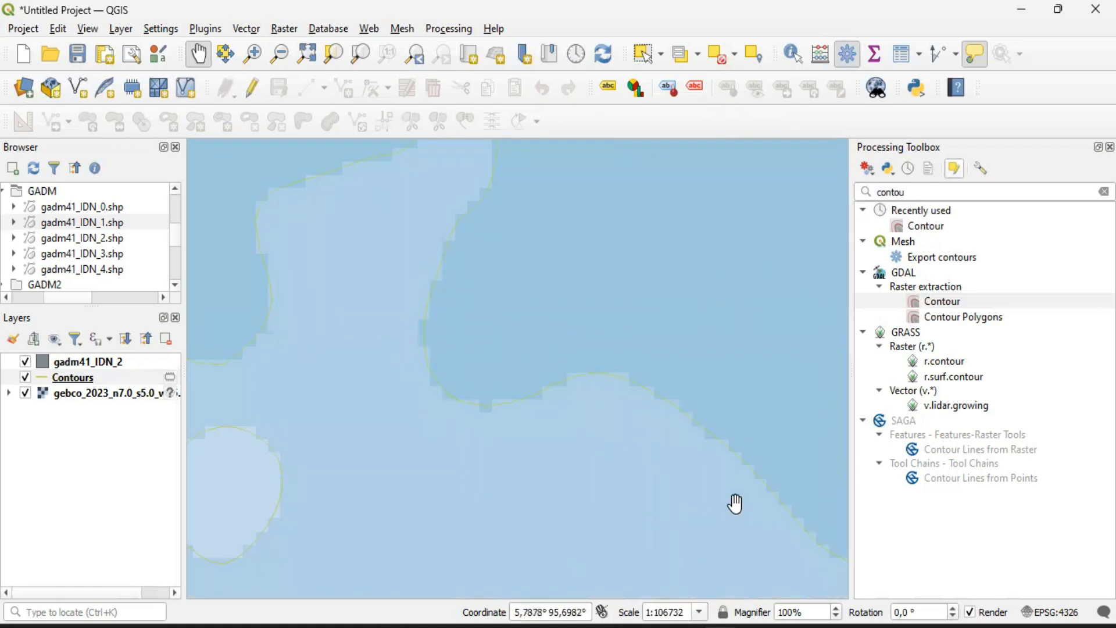
pyautogui.moveTo(485, 298); pyautogui.dragTo(573, 394)
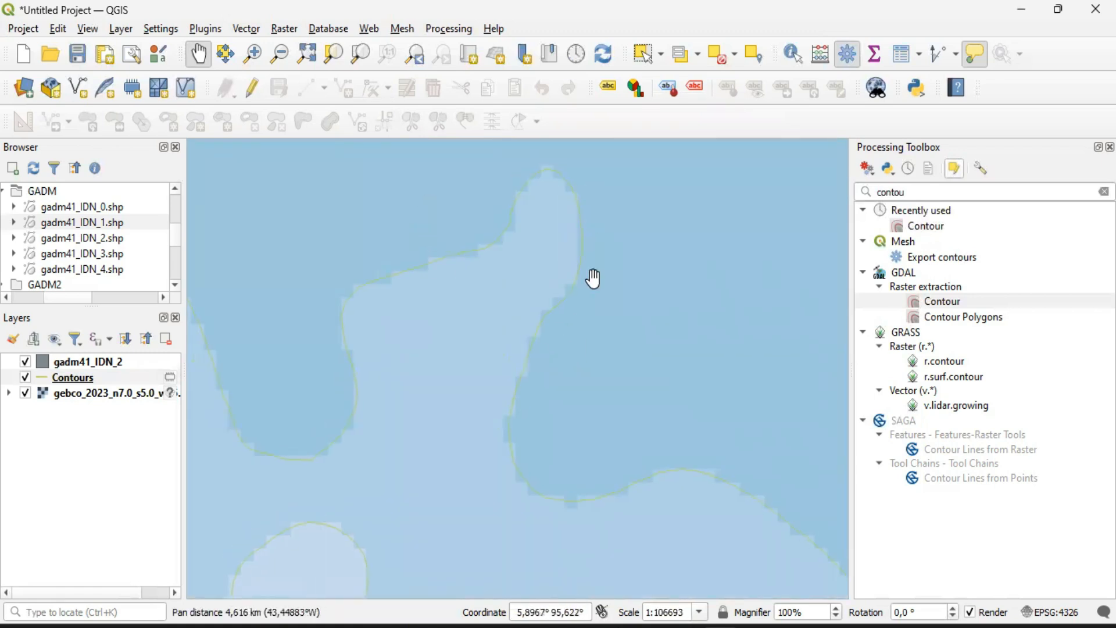
pyautogui.moveTo(326, 448); pyautogui.dragTo(424, 442)
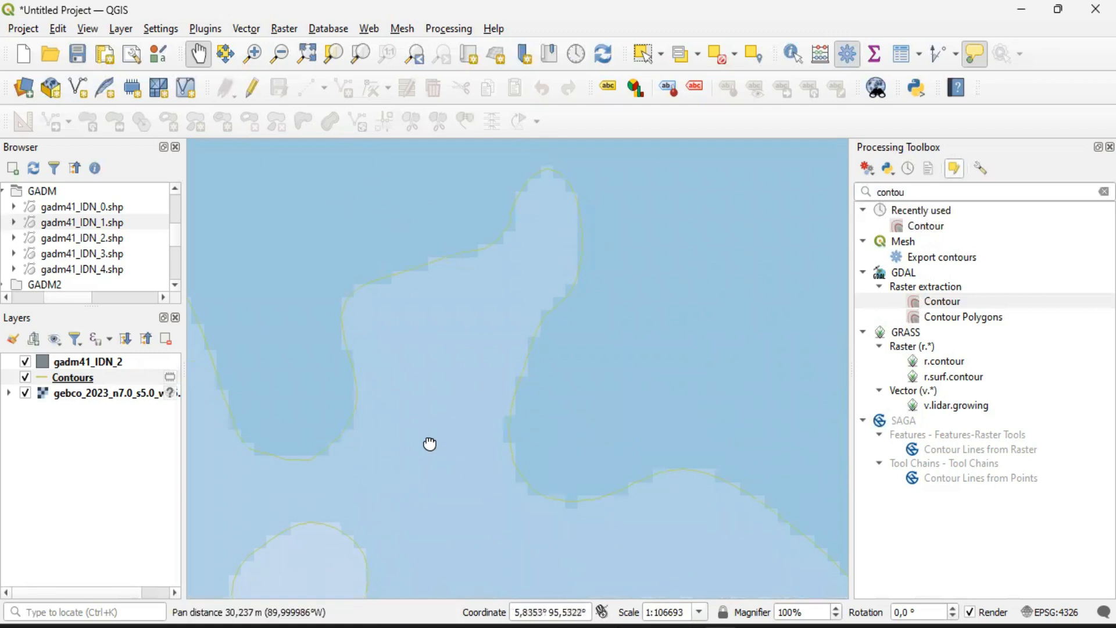
pyautogui.scroll(1, 400, 410)
pyautogui.moveTo(296, 439); pyautogui.dragTo(331, 441)
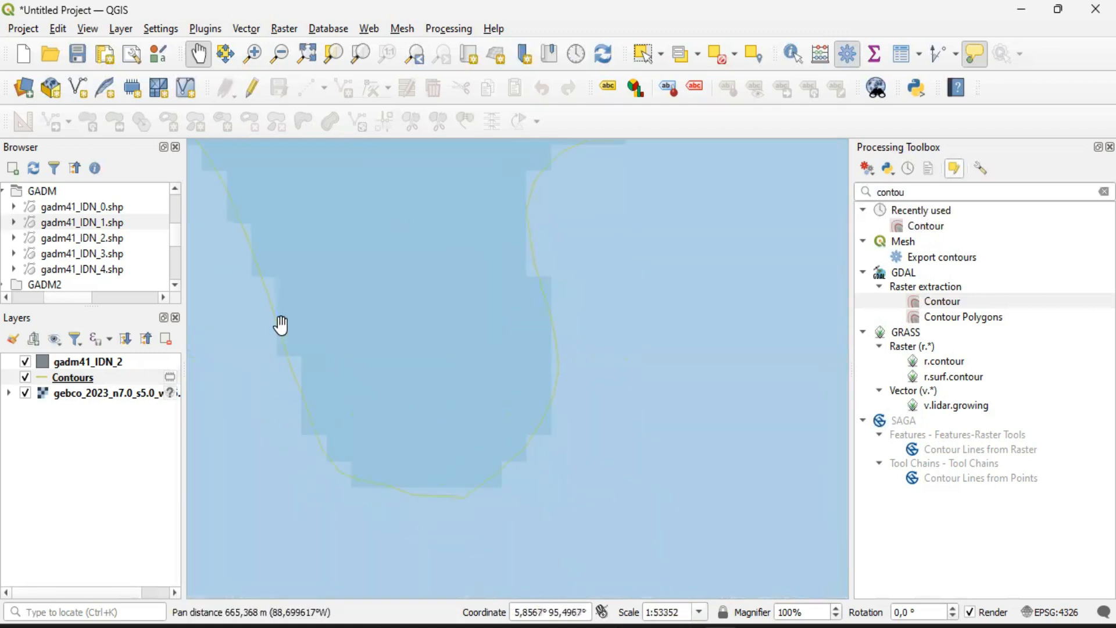
pyautogui.scroll(-2, 463, 446)
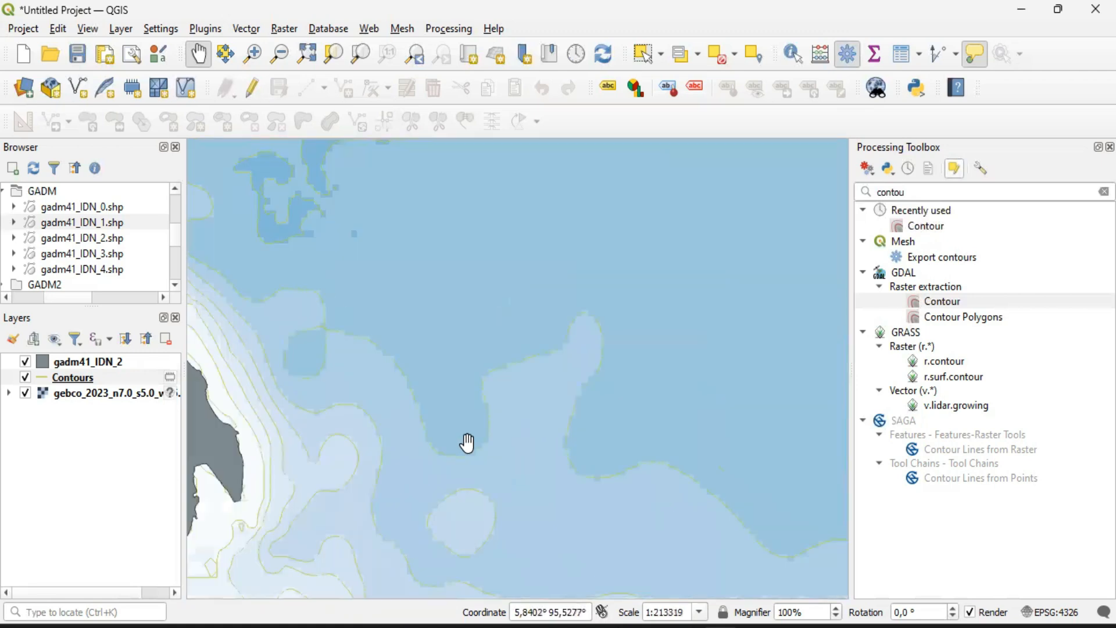
pyautogui.moveTo(561, 451); pyautogui.dragTo(383, 456)
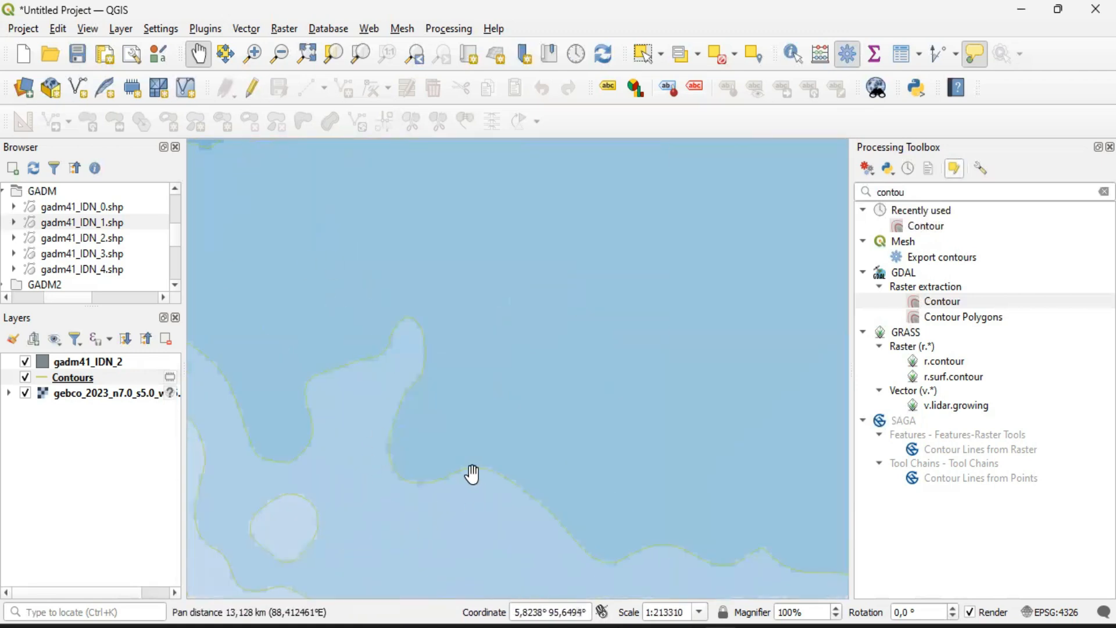
pyautogui.scroll(3, 472, 474)
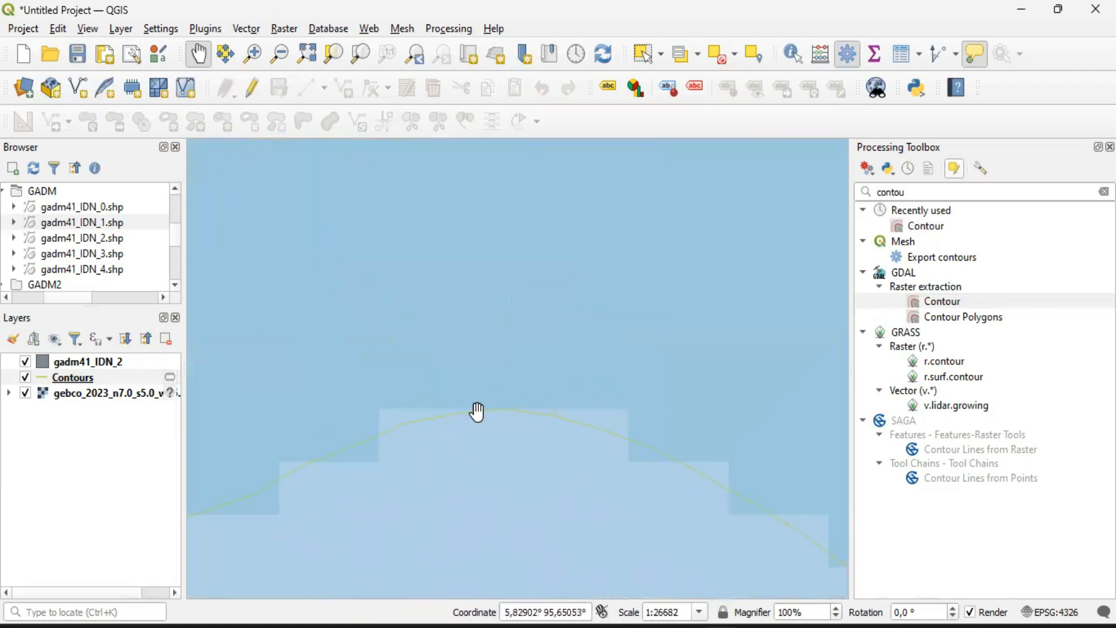
# Examine how the contour lines follow the depth class edges, both close up and across the whole bathymetry extent
pyautogui.scroll(-2, 556, 419)
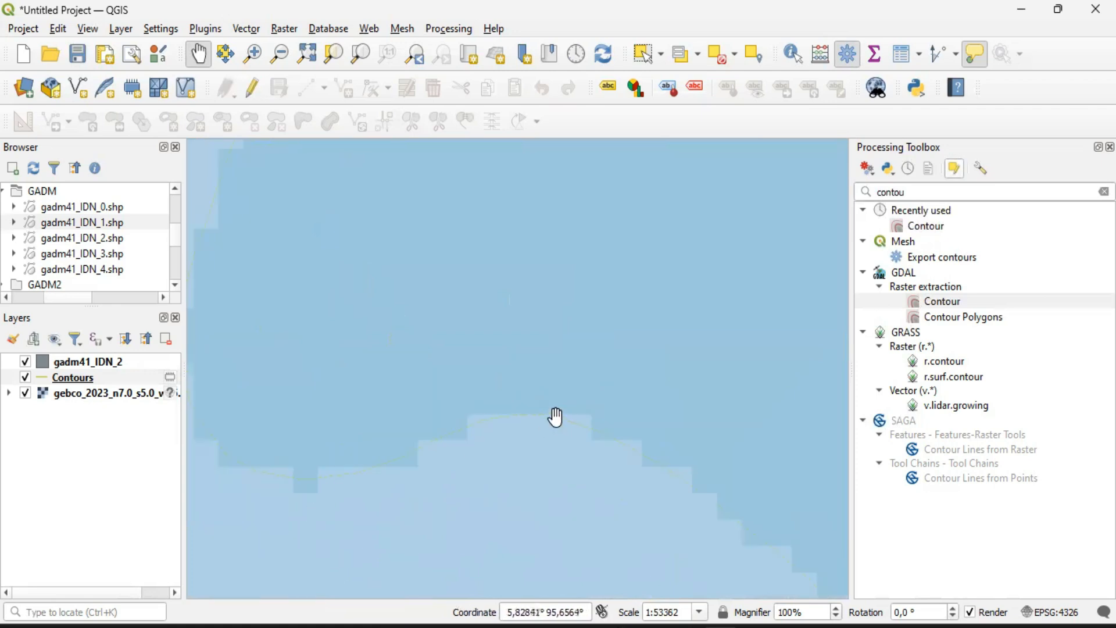
pyautogui.scroll(3, 508, 423)
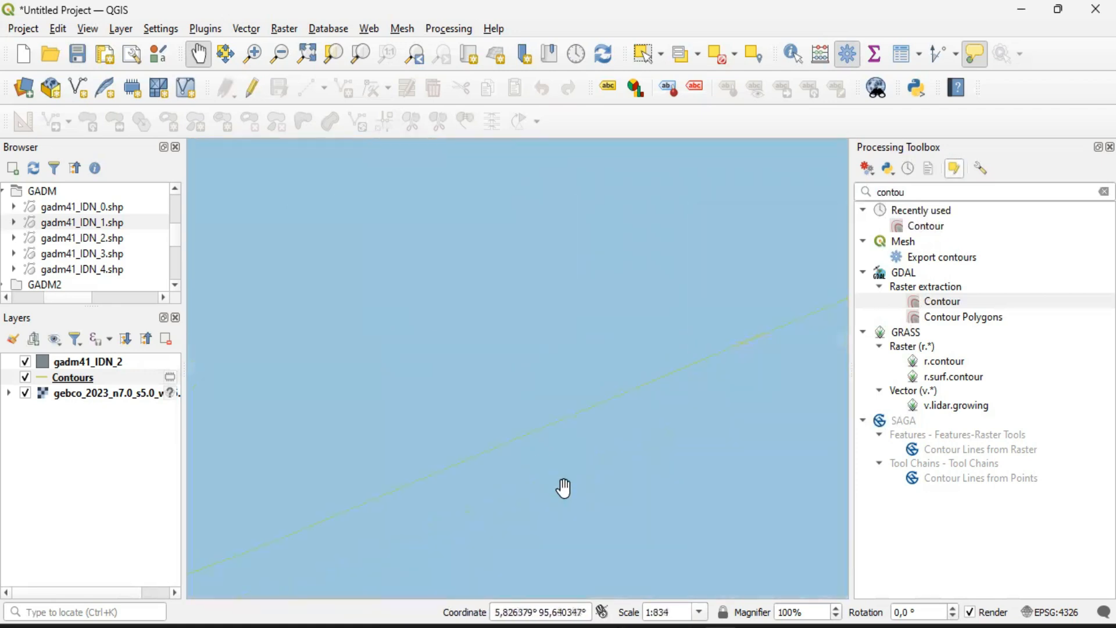
pyautogui.scroll(-4, 560, 465)
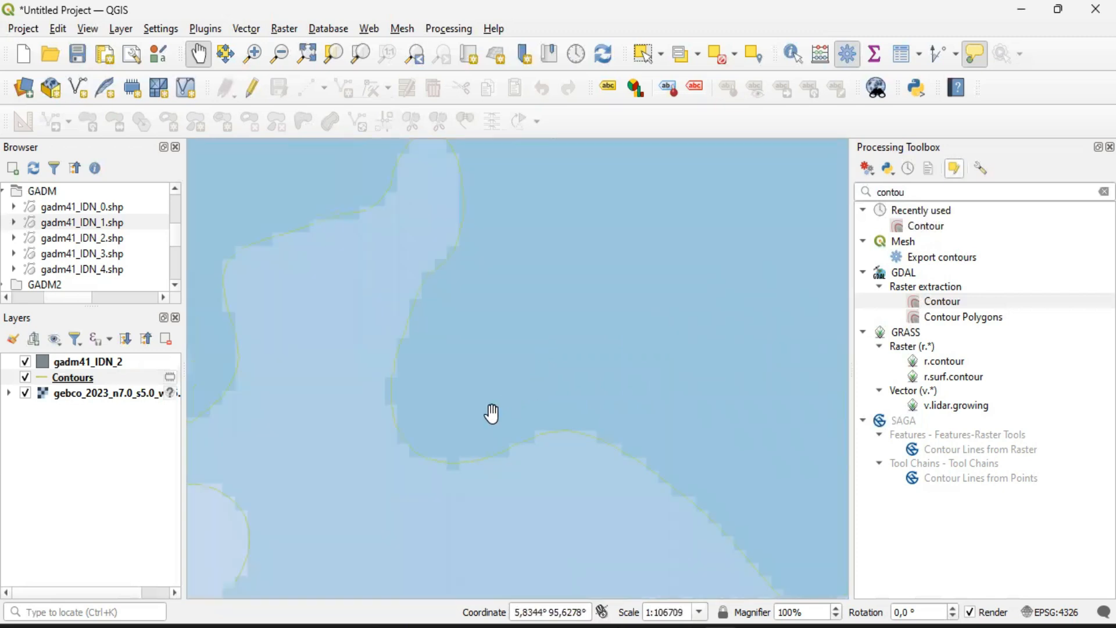
pyautogui.scroll(-2, 567, 317)
pyautogui.moveTo(665, 310); pyautogui.dragTo(401, 432)
pyautogui.moveTo(511, 323); pyautogui.dragTo(519, 350)
pyautogui.scroll(-1, 481, 378)
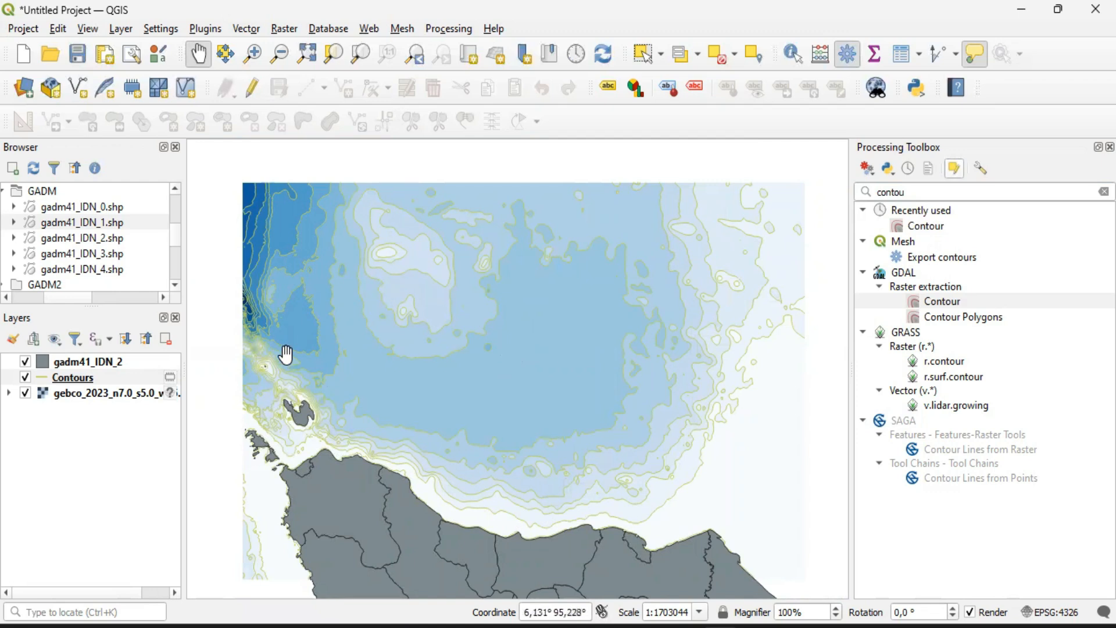
pyautogui.moveTo(603, 408); pyautogui.dragTo(598, 381)
pyautogui.moveTo(606, 375); pyautogui.dragTo(578, 369)
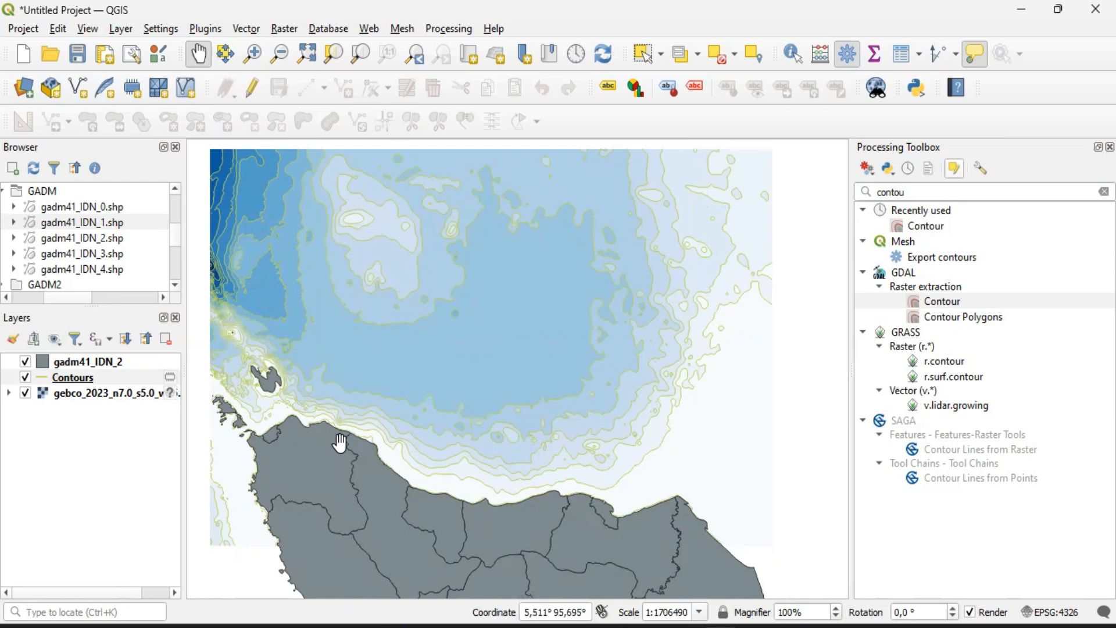
# Open the Contours layer's properties and review the color, opacity and width settings of its line symbol
pyautogui.moveTo(340, 443)
pyautogui.rightClick(94, 380)
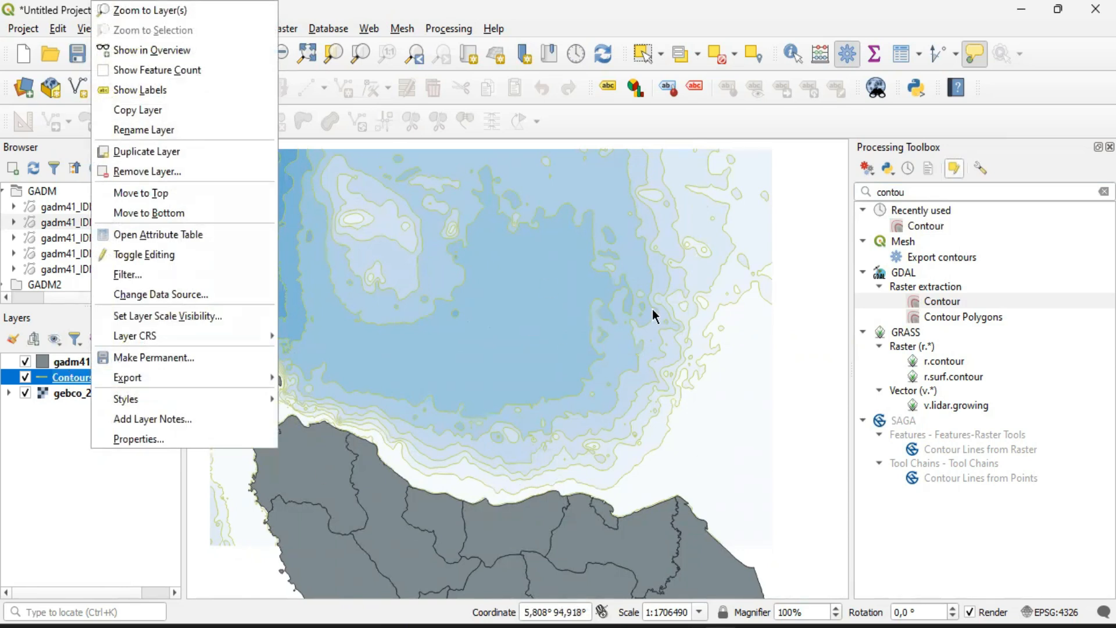
pyautogui.click(123, 440)
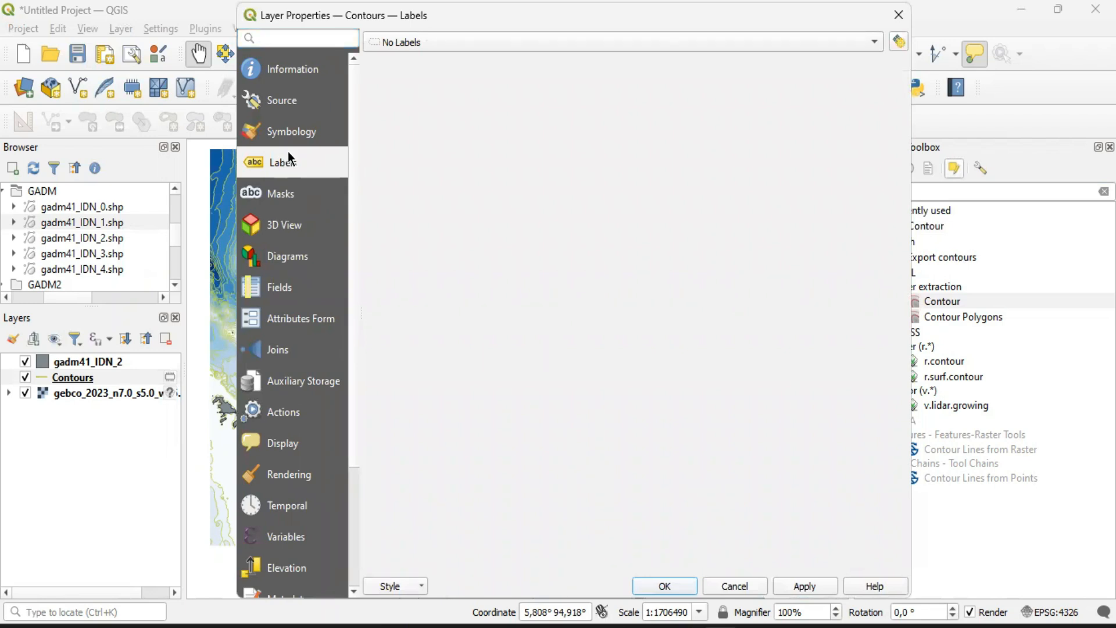
pyautogui.click(291, 132)
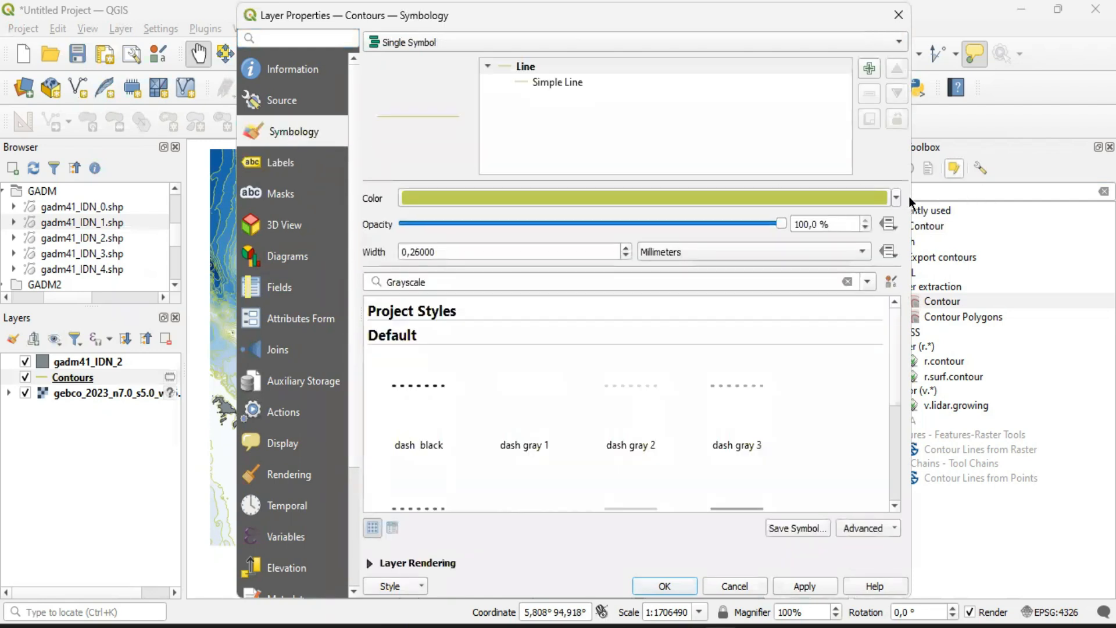
pyautogui.click(895, 200)
pyautogui.click(895, 200)
pyautogui.moveTo(782, 222); pyautogui.dragTo(705, 223)
pyautogui.moveTo(622, 235); pyautogui.dragTo(849, 261)
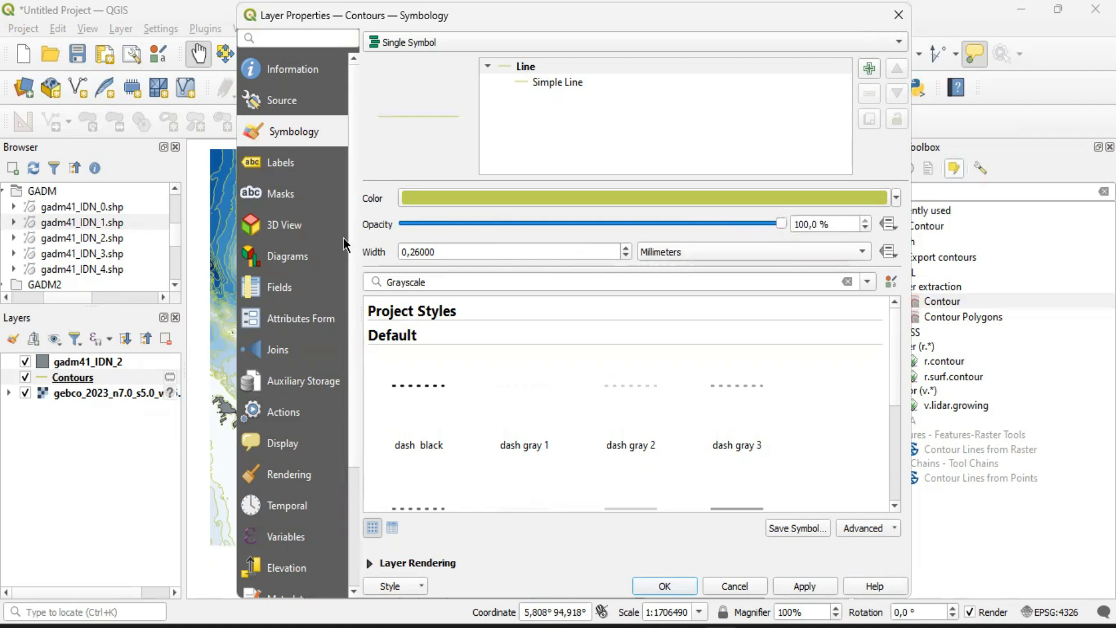
pyautogui.click(405, 252)
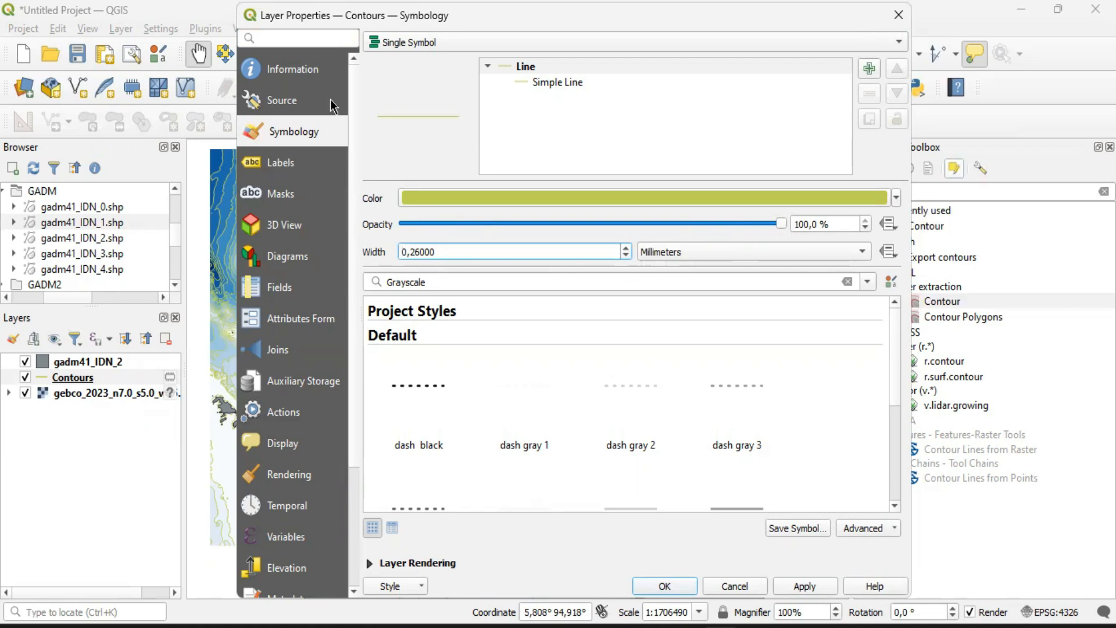
# Label the Contours layer with single labels taken from the ELEV field and apply the layer properties
pyautogui.click(284, 166)
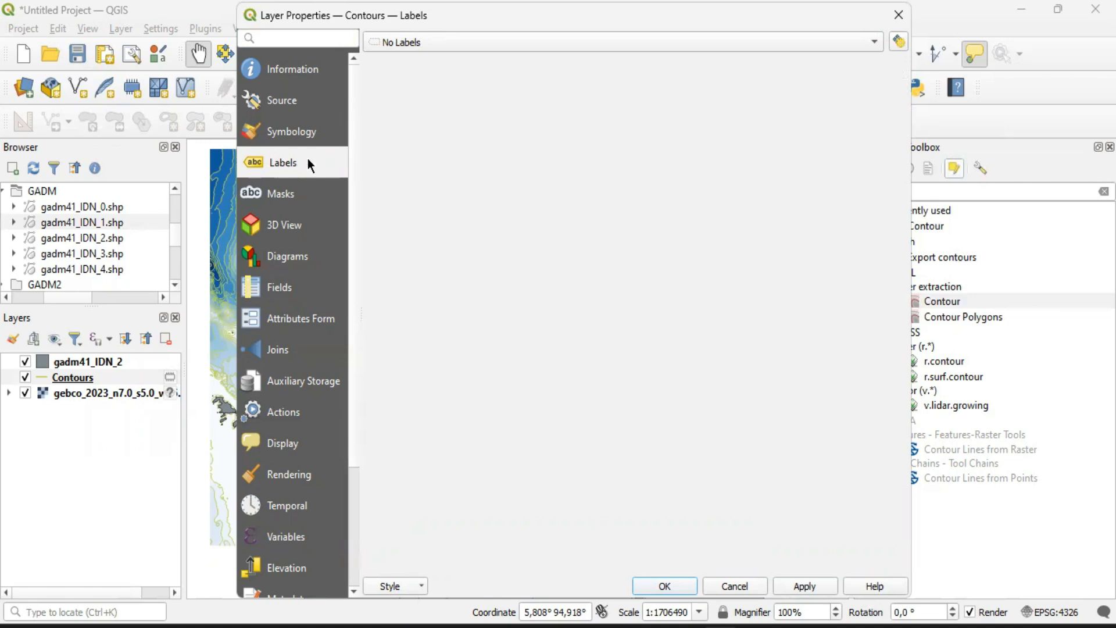
pyautogui.click(423, 42)
pyautogui.click(423, 42)
pyautogui.click(426, 39)
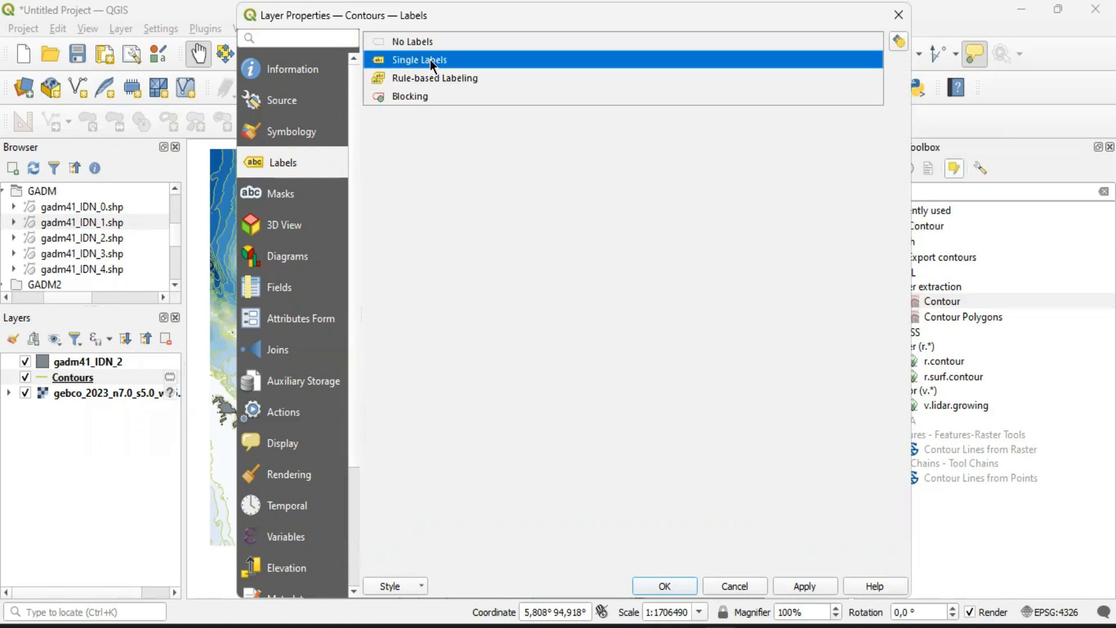
pyautogui.click(430, 60)
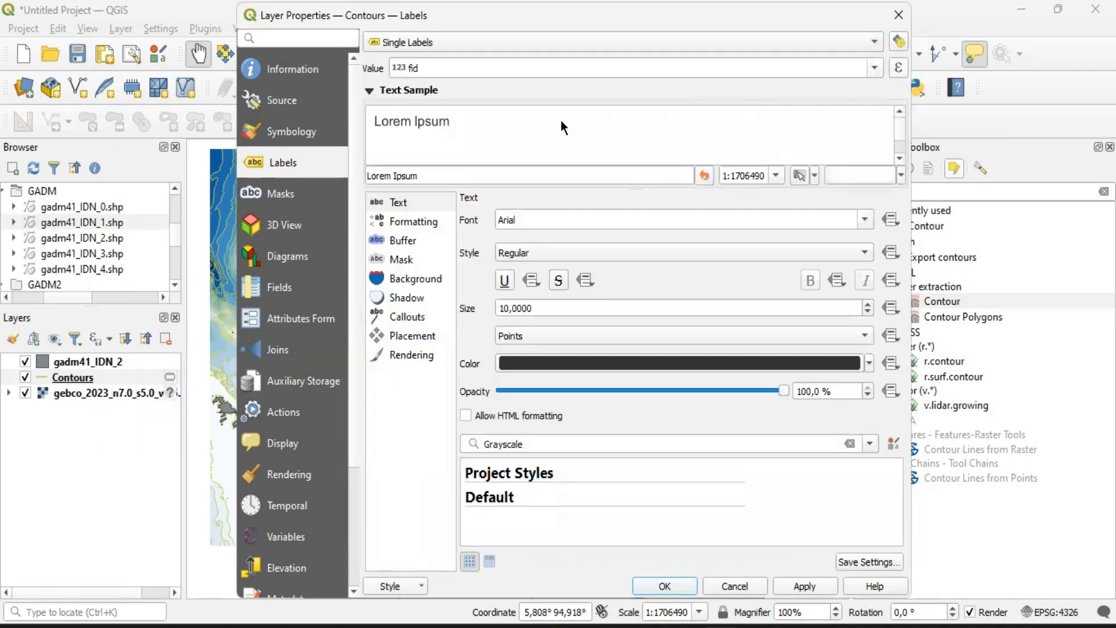
pyautogui.click(874, 69)
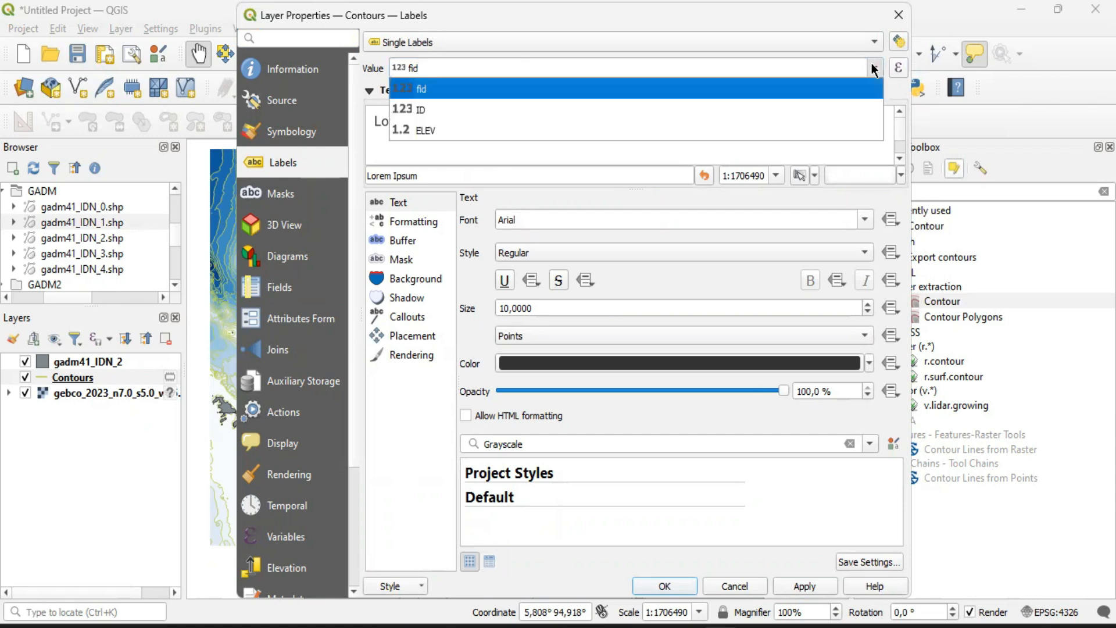
pyautogui.click(874, 69)
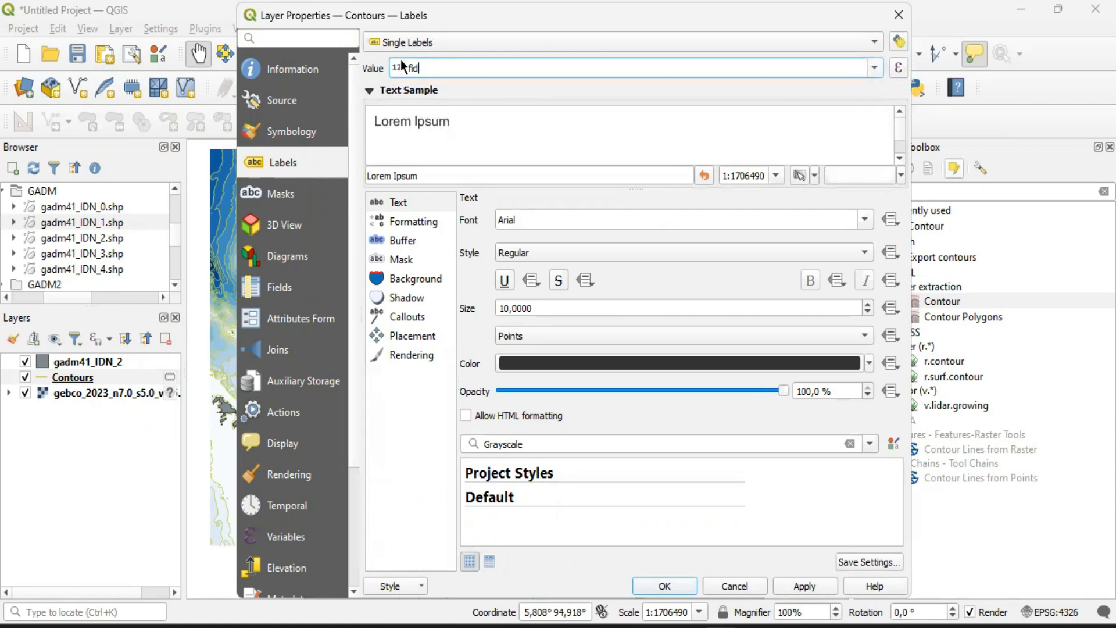
pyautogui.click(875, 68)
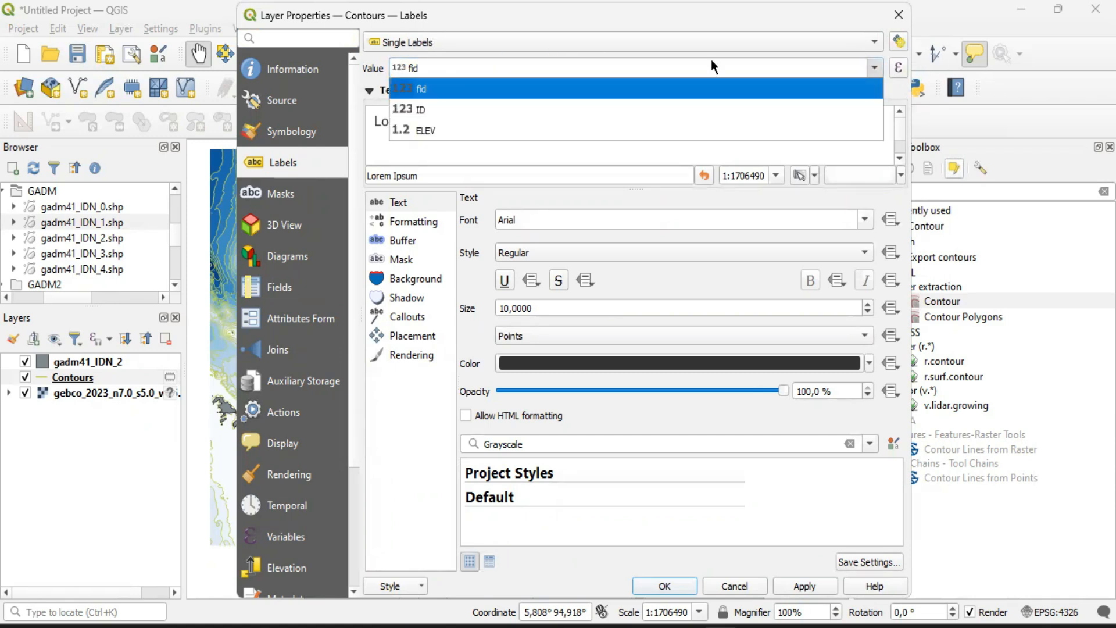
pyautogui.click(443, 131)
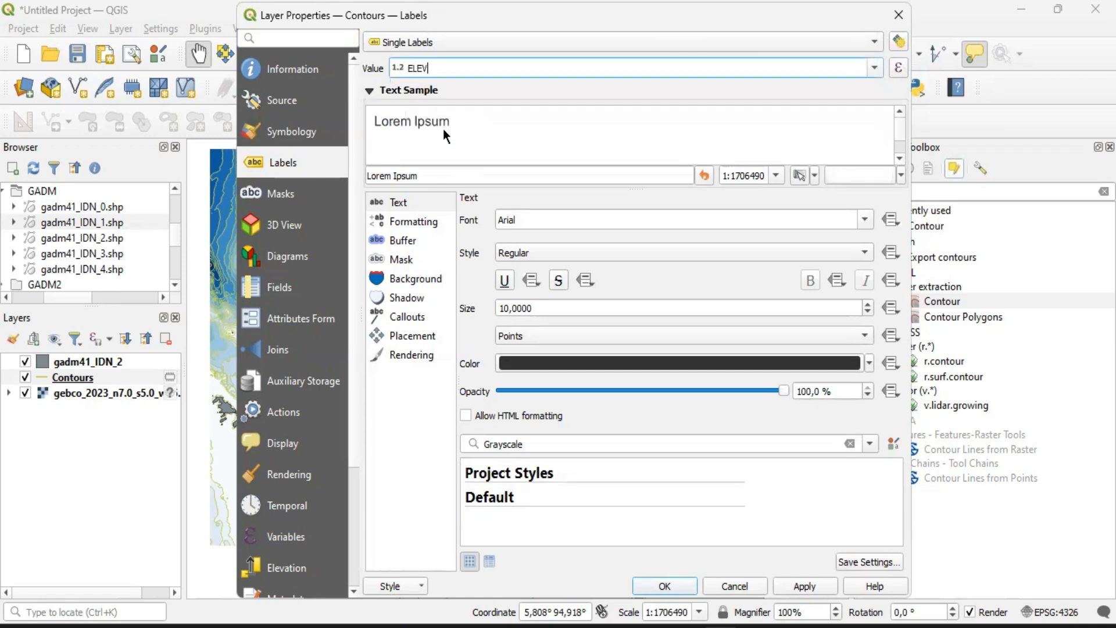
pyautogui.click(655, 586)
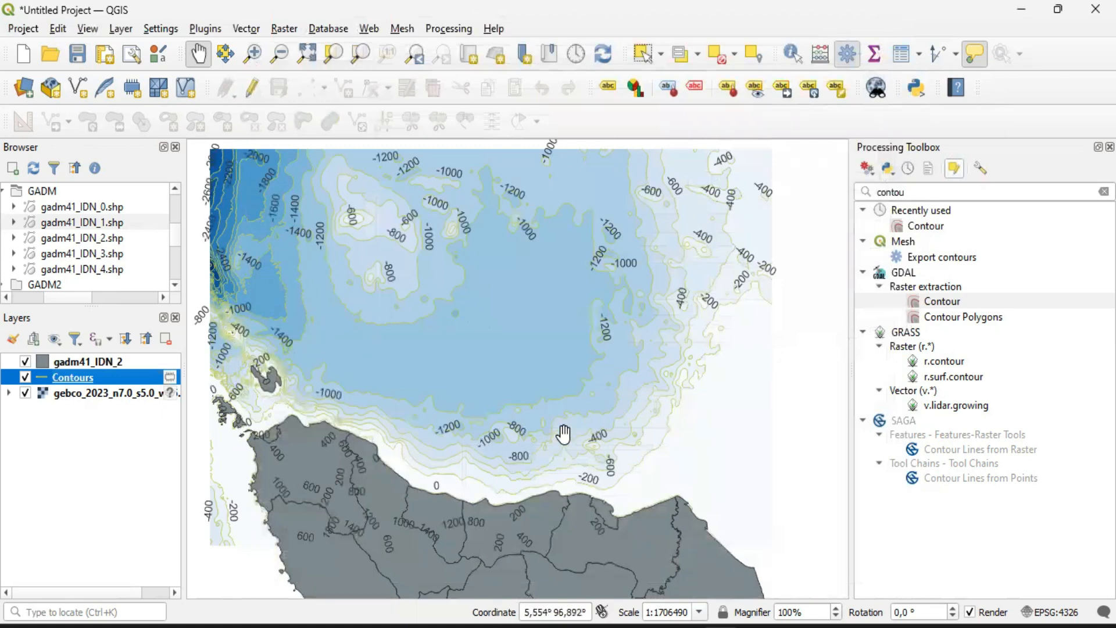
# Inspect the depth labels on the contour lines along the northern Sumatra coast at several scales
pyautogui.scroll(1, 563, 434)
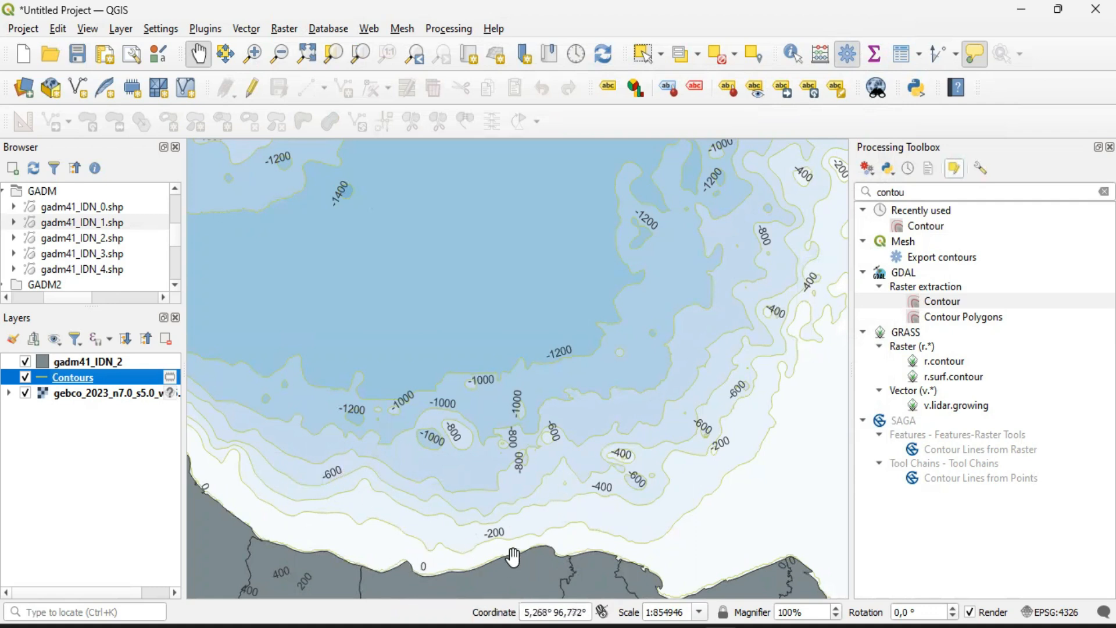
pyautogui.scroll(3, 504, 543)
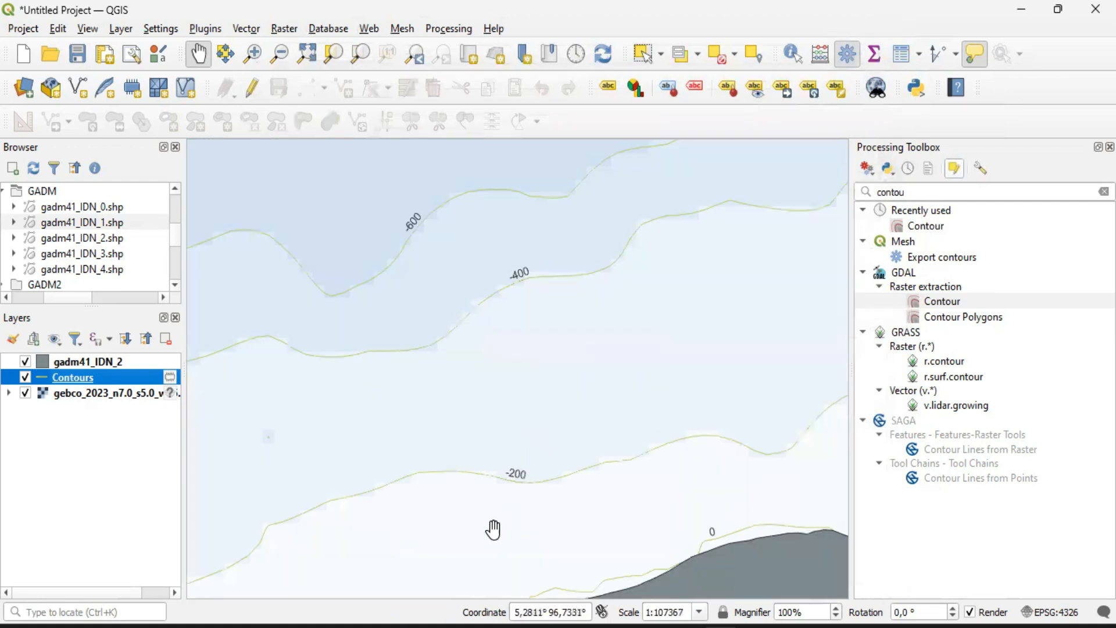
pyautogui.moveTo(488, 448); pyautogui.dragTo(689, 408)
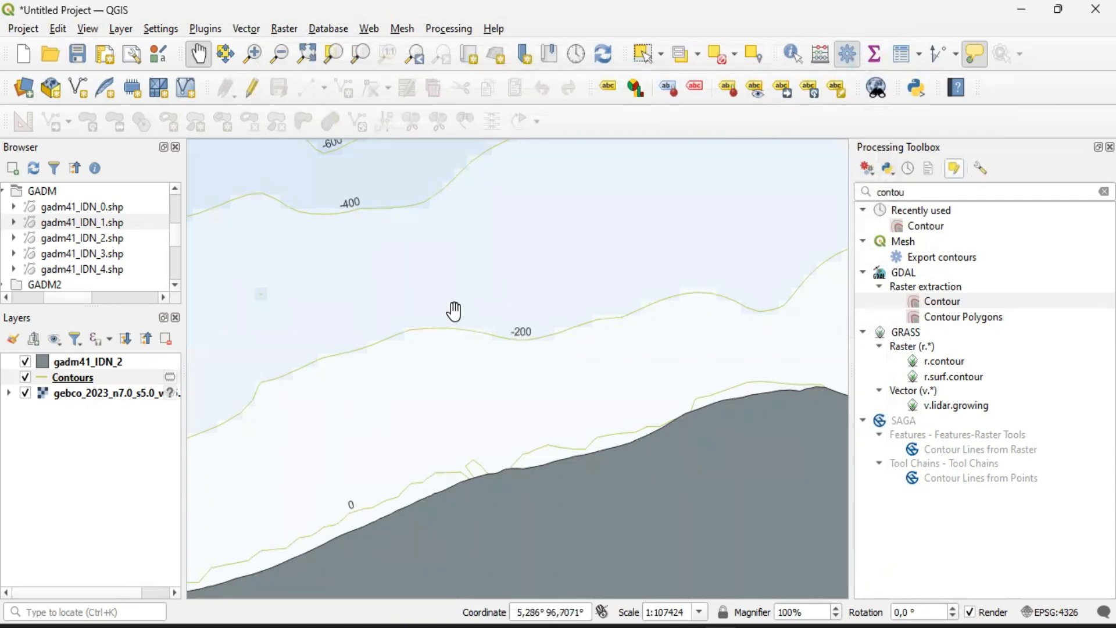
pyautogui.moveTo(437, 269); pyautogui.dragTo(393, 382)
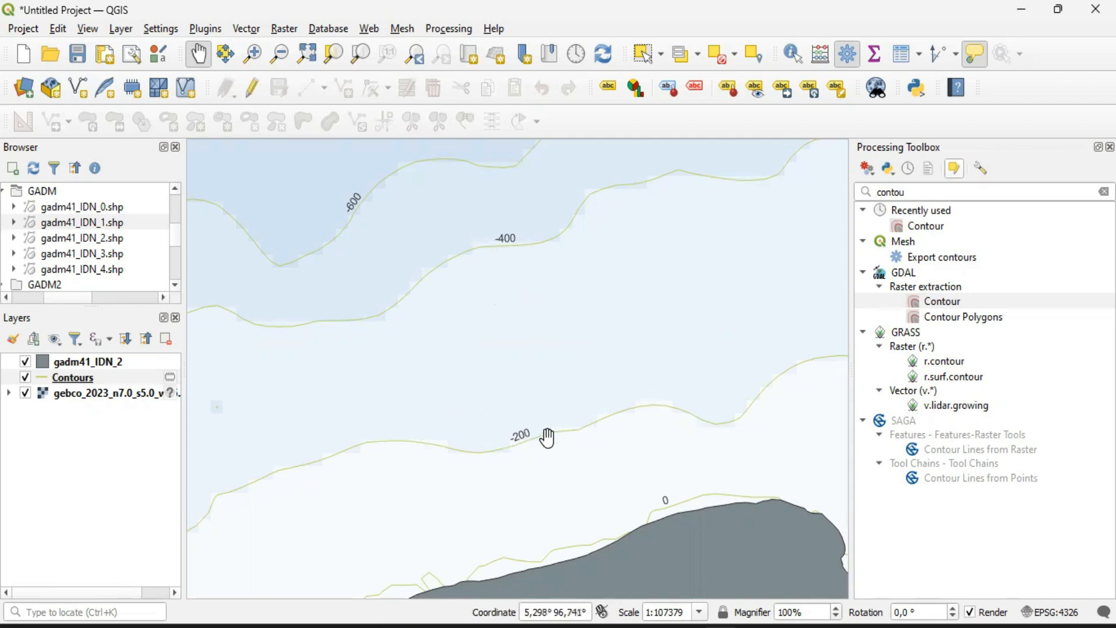
pyautogui.moveTo(547, 438); pyautogui.dragTo(606, 391)
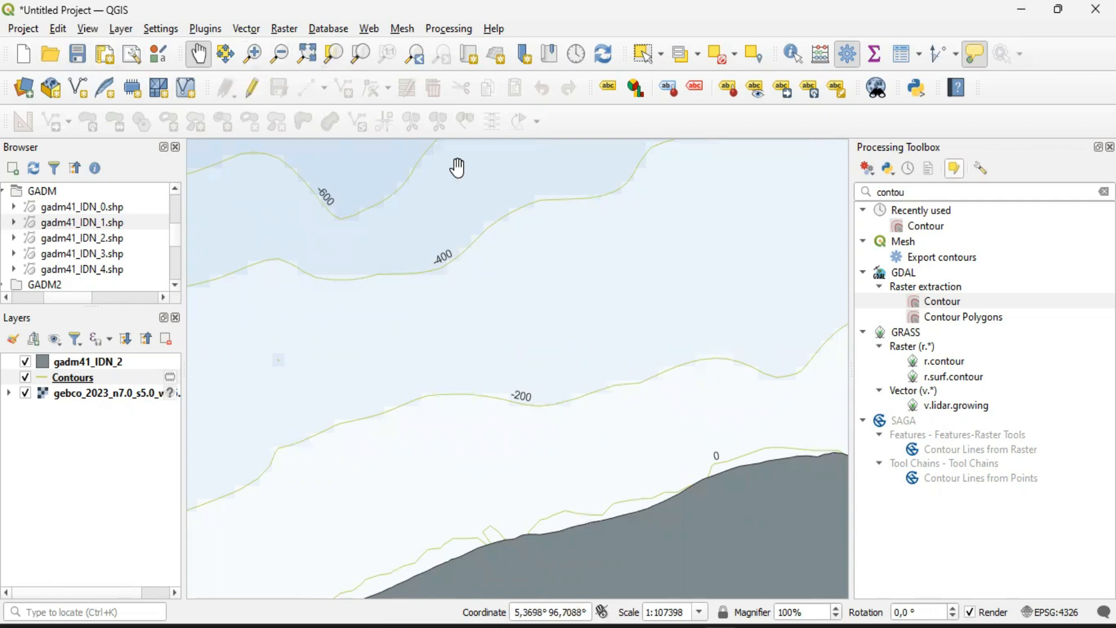
pyautogui.moveTo(523, 252); pyautogui.dragTo(511, 296)
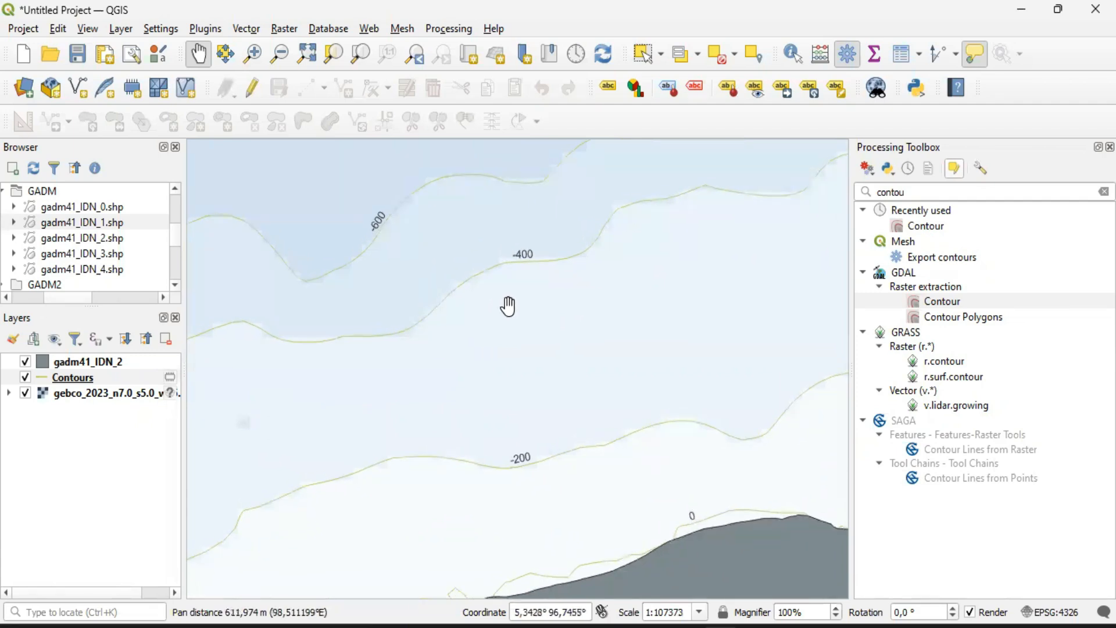
pyautogui.click(754, 59)
pyautogui.click(815, 104)
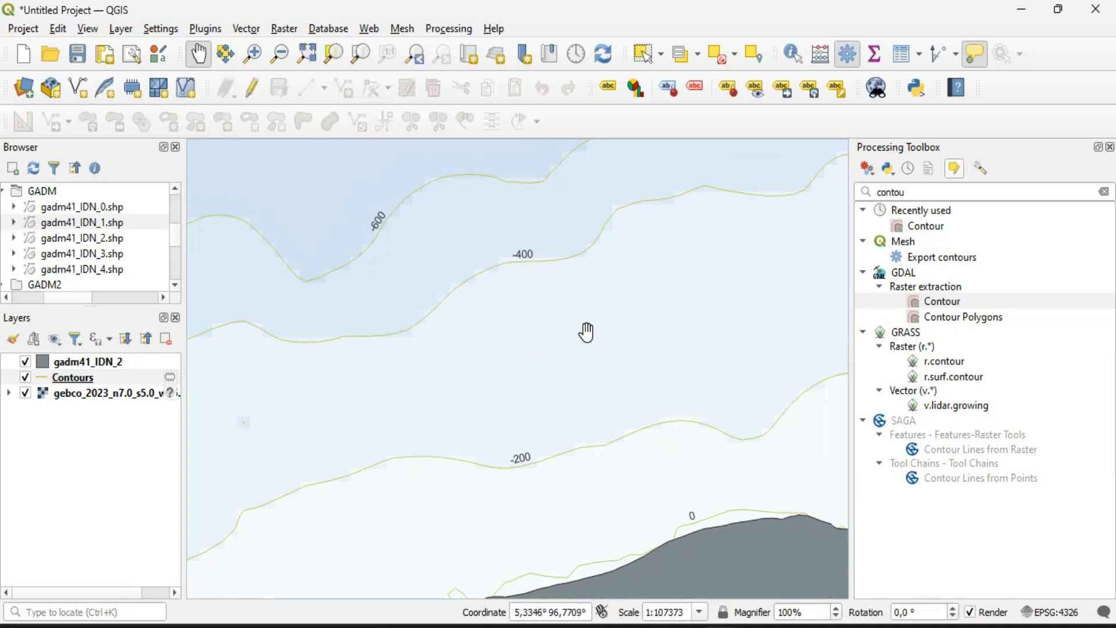
pyautogui.scroll(-1, 586, 329)
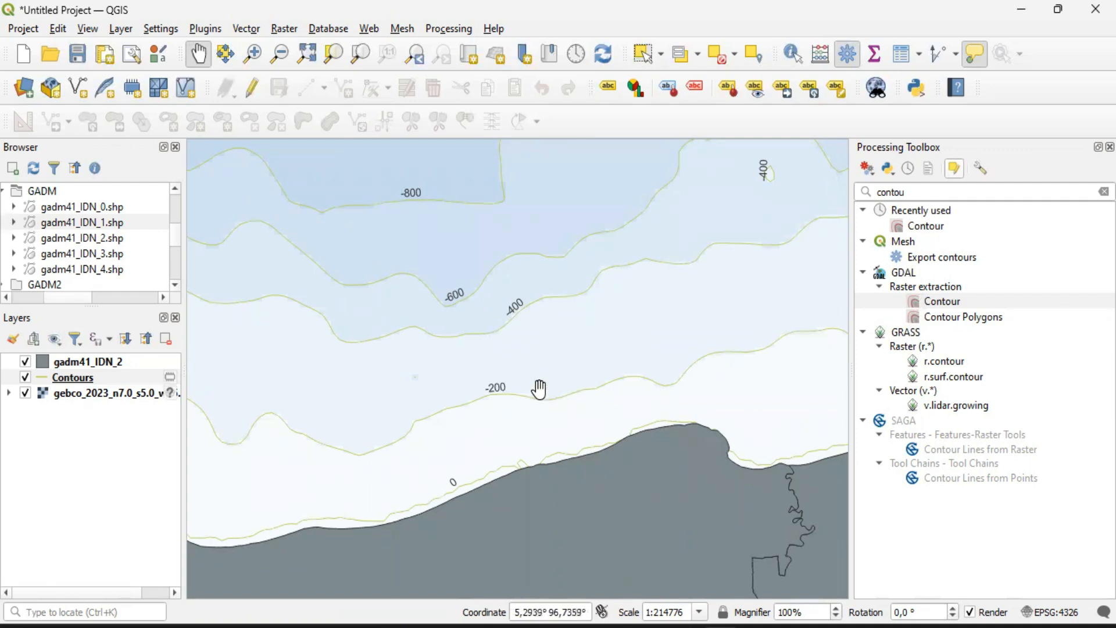
pyautogui.scroll(1, 542, 379)
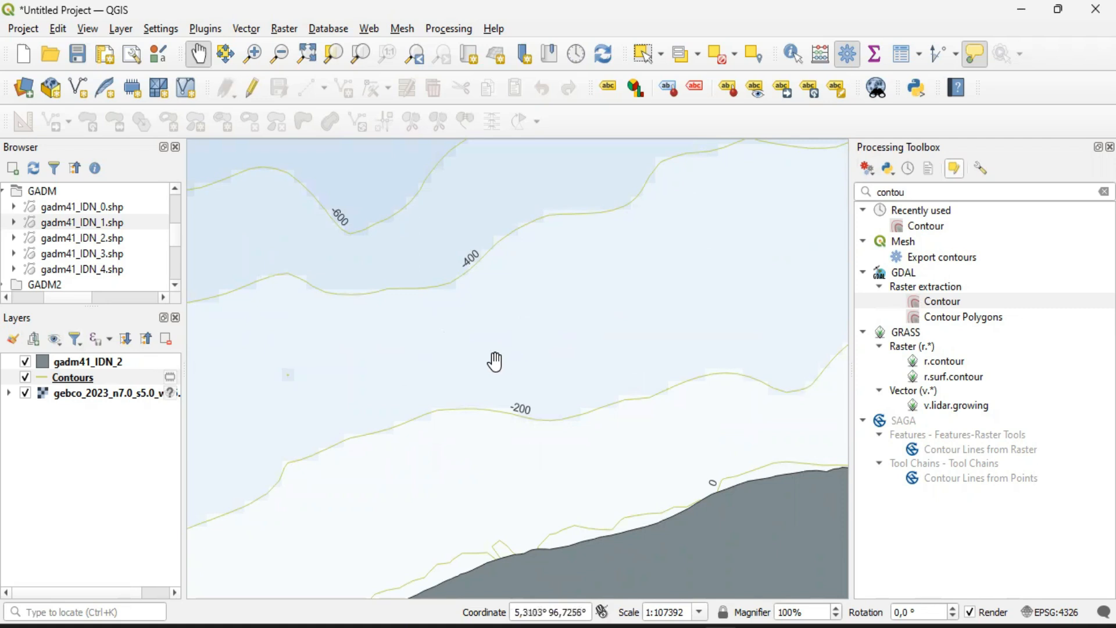
# Extract contours from the gebco_2023 raster at a 100 interval with the ELEV attribute to a temporary layer, and close the Contour dialog
pyautogui.doubleClick(940, 302)
pyautogui.click(288, 268)
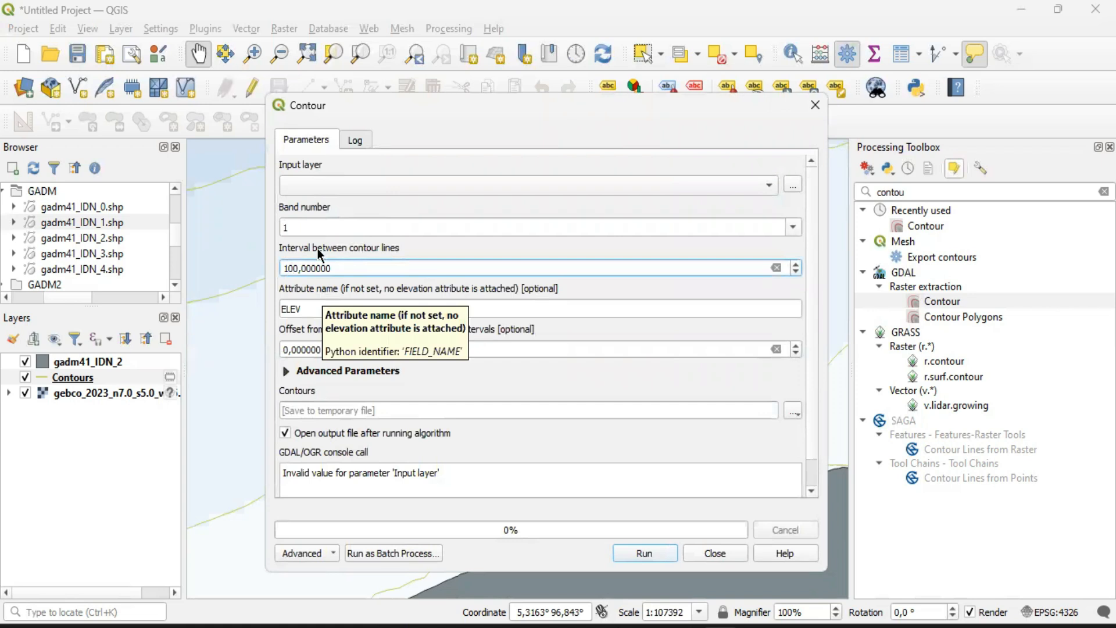
pyautogui.click(303, 183)
pyautogui.click(330, 187)
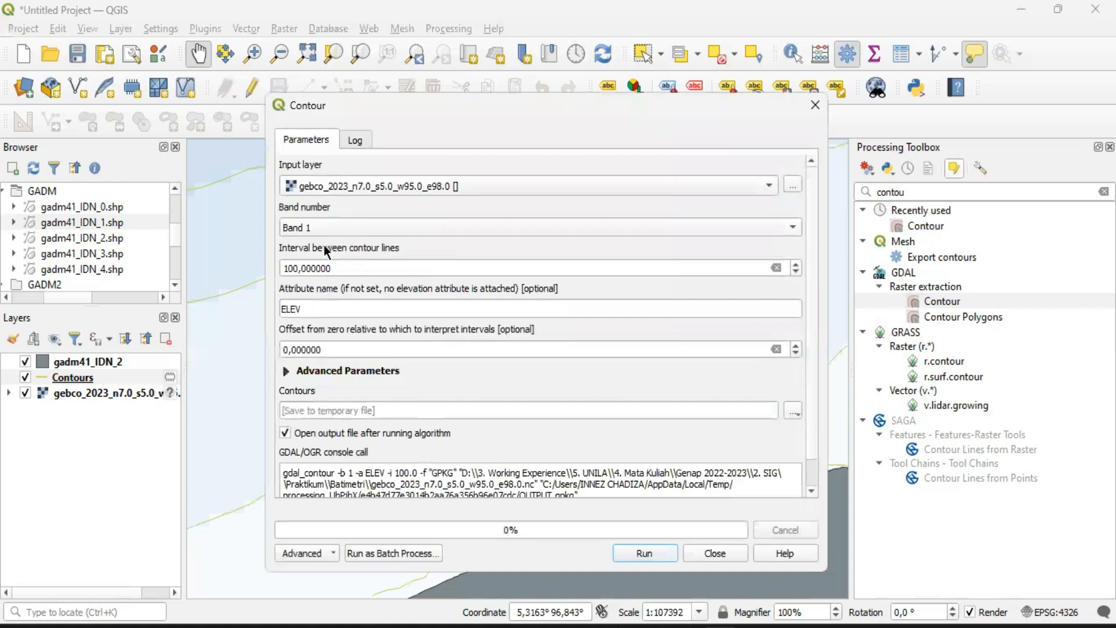
pyautogui.click(630, 560)
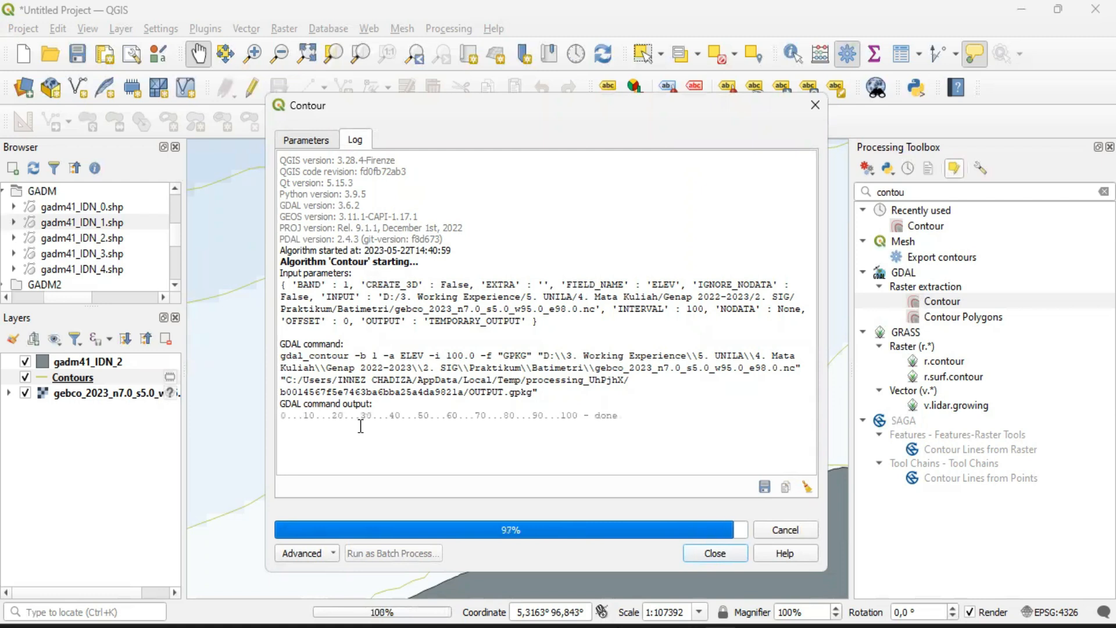
pyautogui.moveTo(285, 466); pyautogui.dragTo(446, 458)
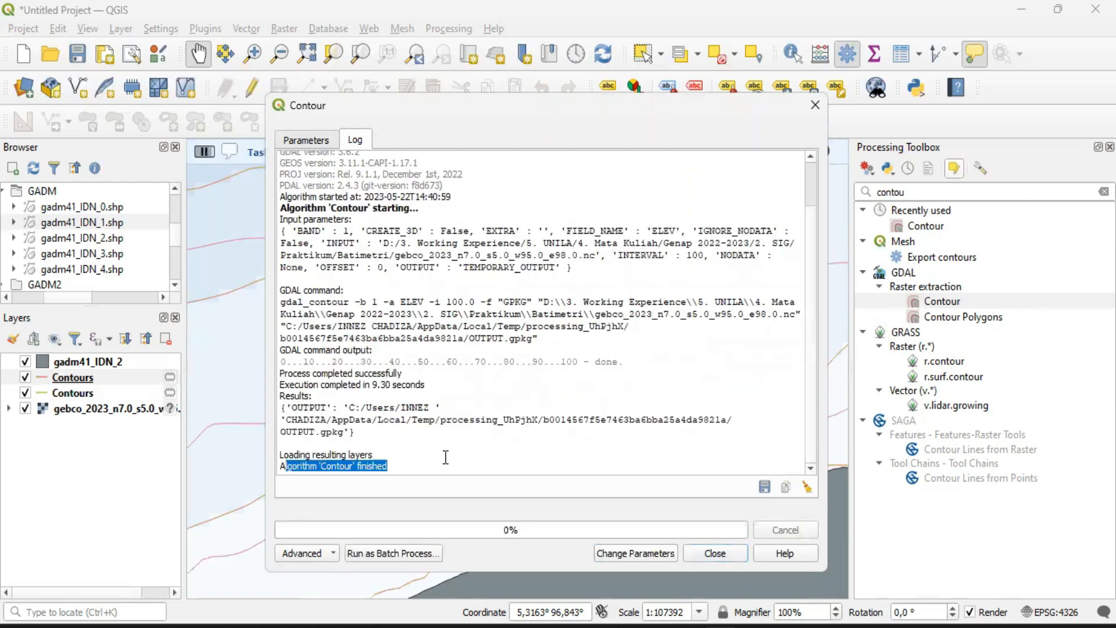
pyautogui.click(719, 552)
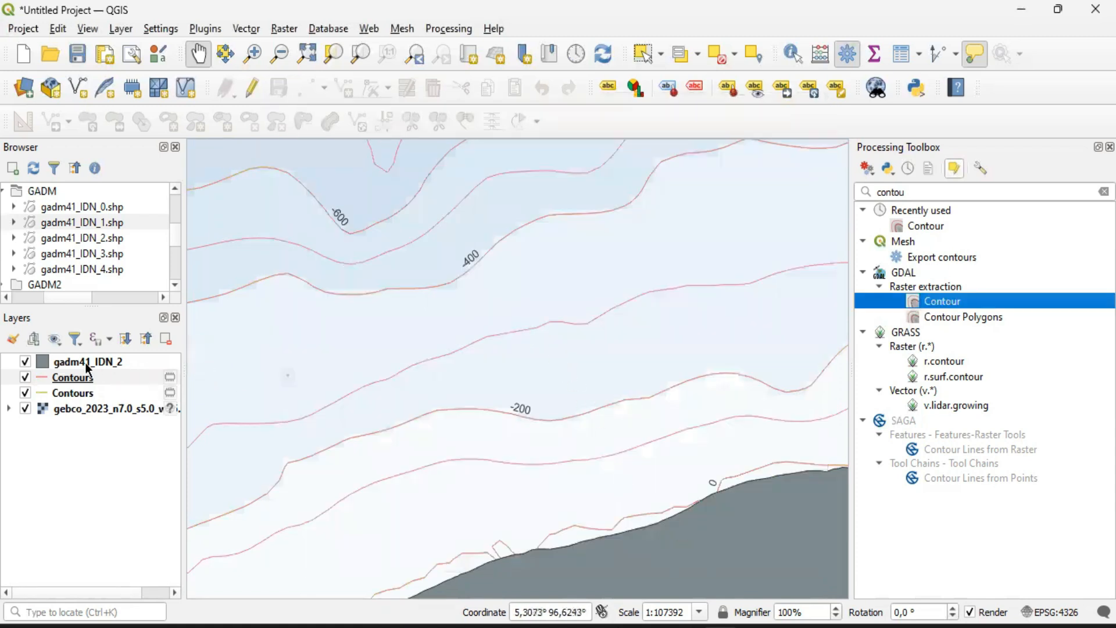
# Compare the two contour intervals by hiding, showing and again hiding the labelled 200 m Contours layer
pyautogui.click(24, 394)
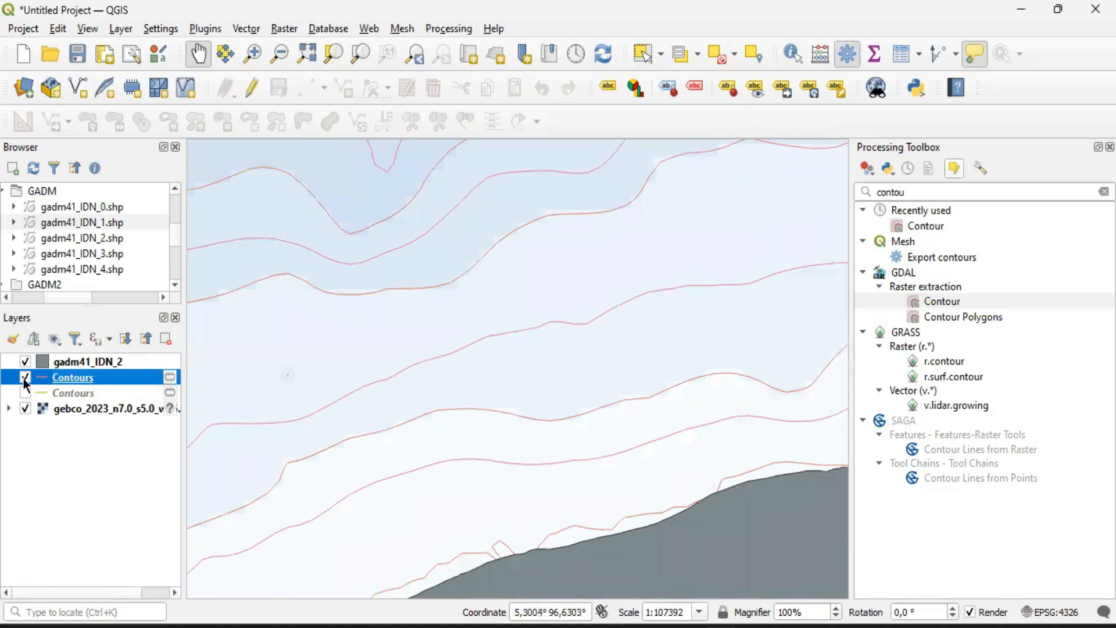
pyautogui.click(24, 393)
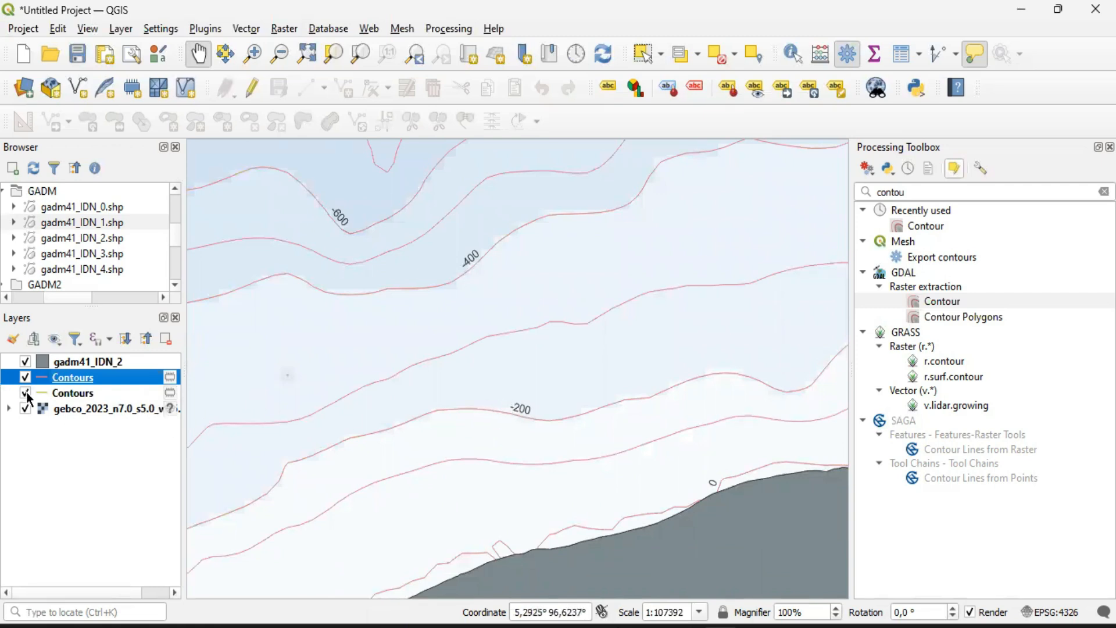
pyautogui.click(25, 394)
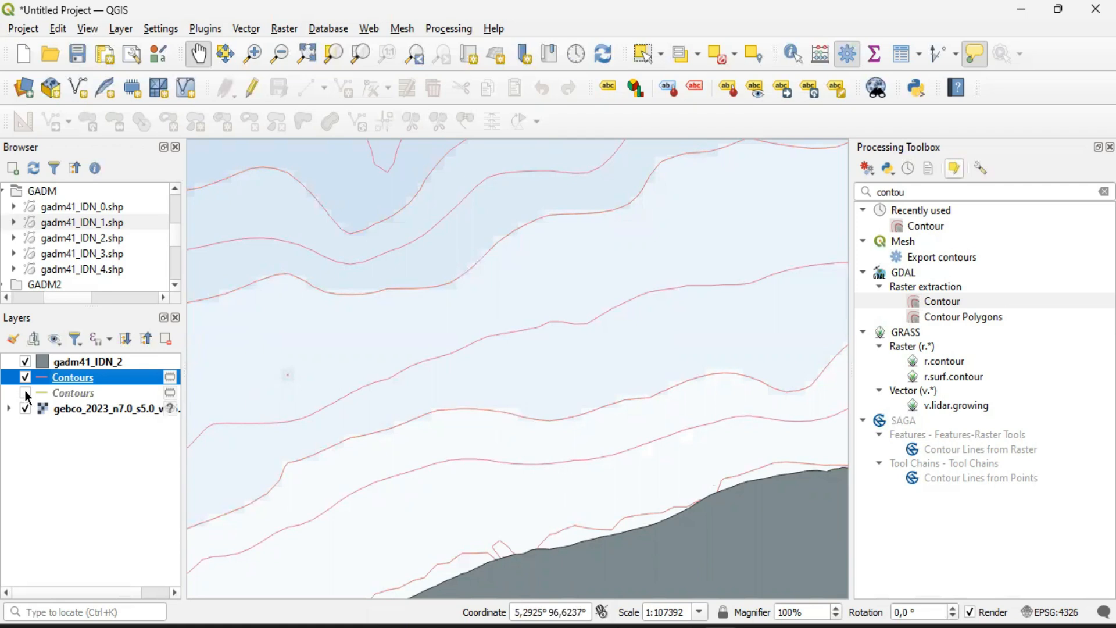
# Compare the 100 m and 200 m contours near the coast by toggling both Contours layers, ending with both shown
pyautogui.click(25, 394)
pyautogui.click(25, 378)
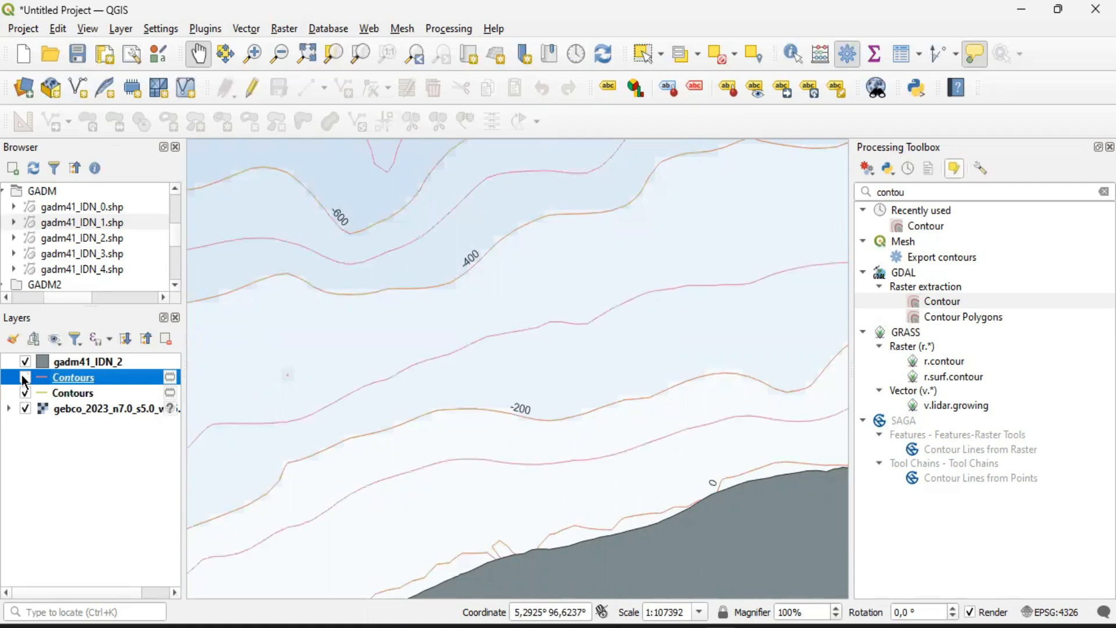
pyautogui.click(25, 378)
pyautogui.click(24, 393)
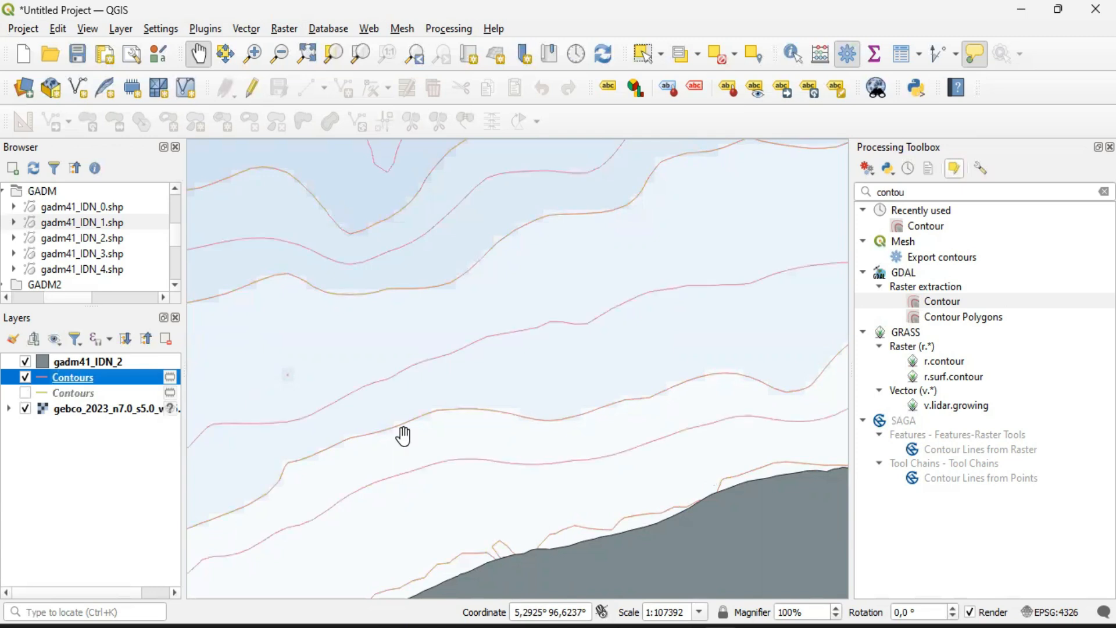
pyautogui.moveTo(526, 473); pyautogui.dragTo(487, 358)
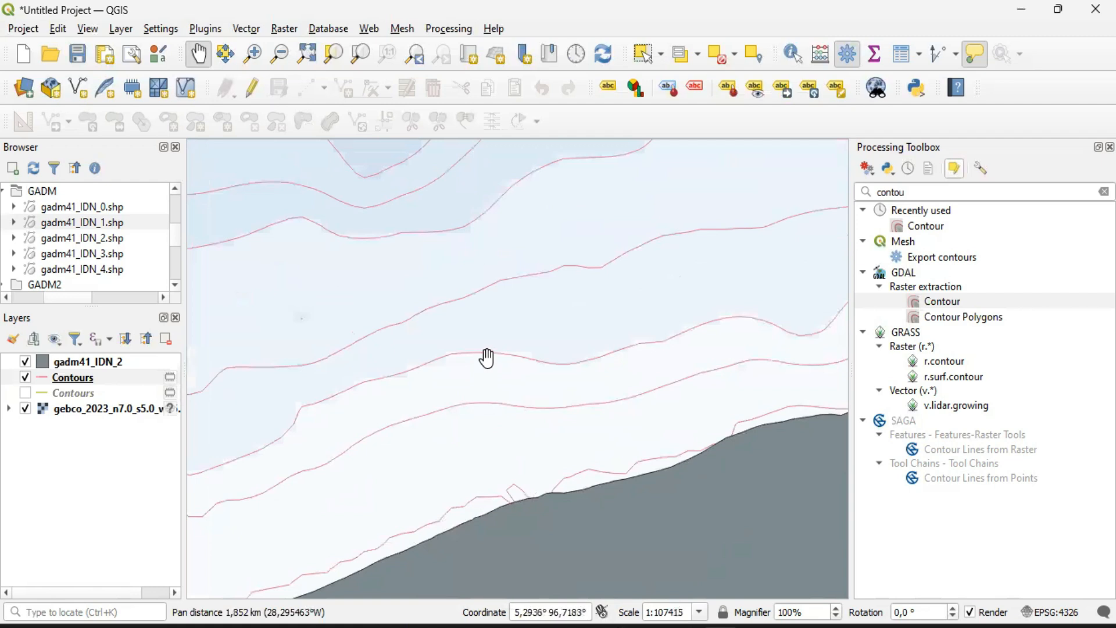
pyautogui.click(25, 394)
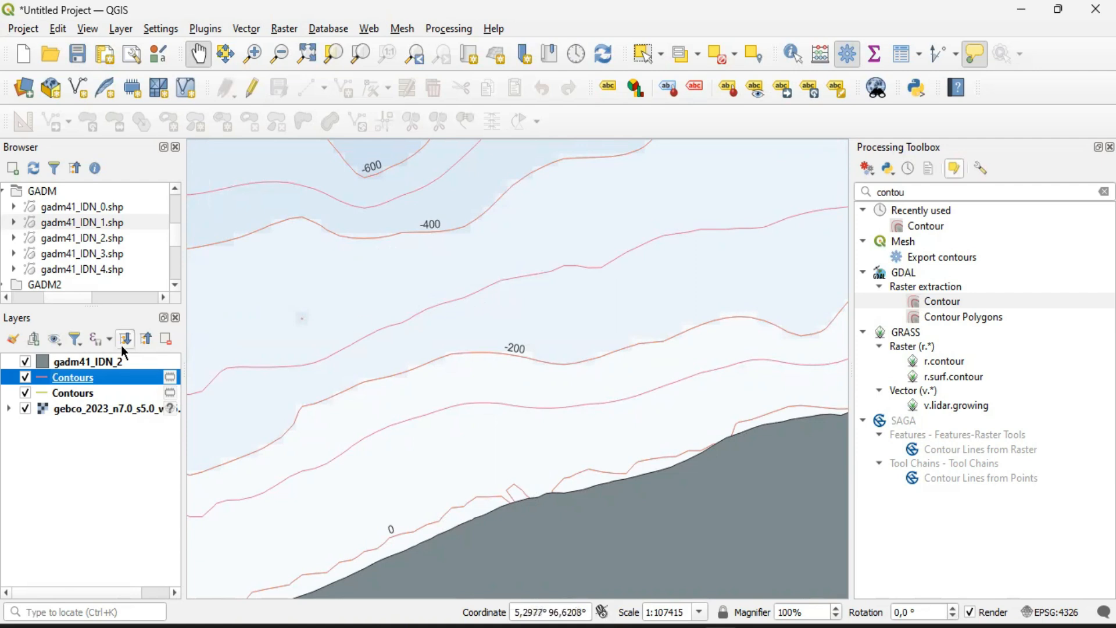
# Label the 100 m Contours layer with single labels taken from the ELEV field and close its layer properties
pyautogui.rightClick(56, 380)
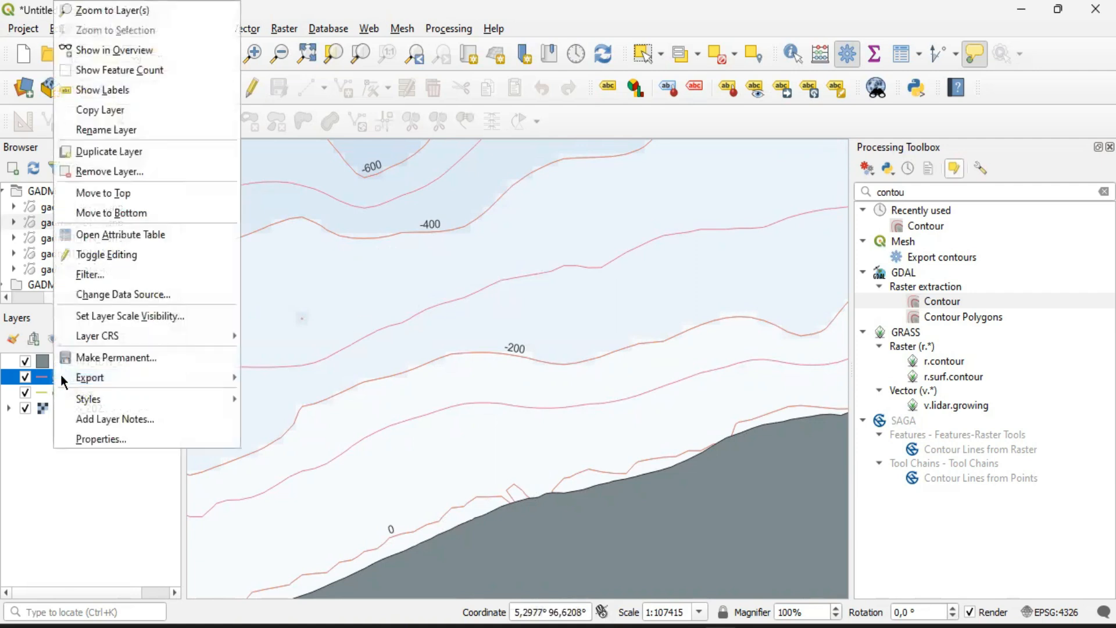
pyautogui.click(112, 440)
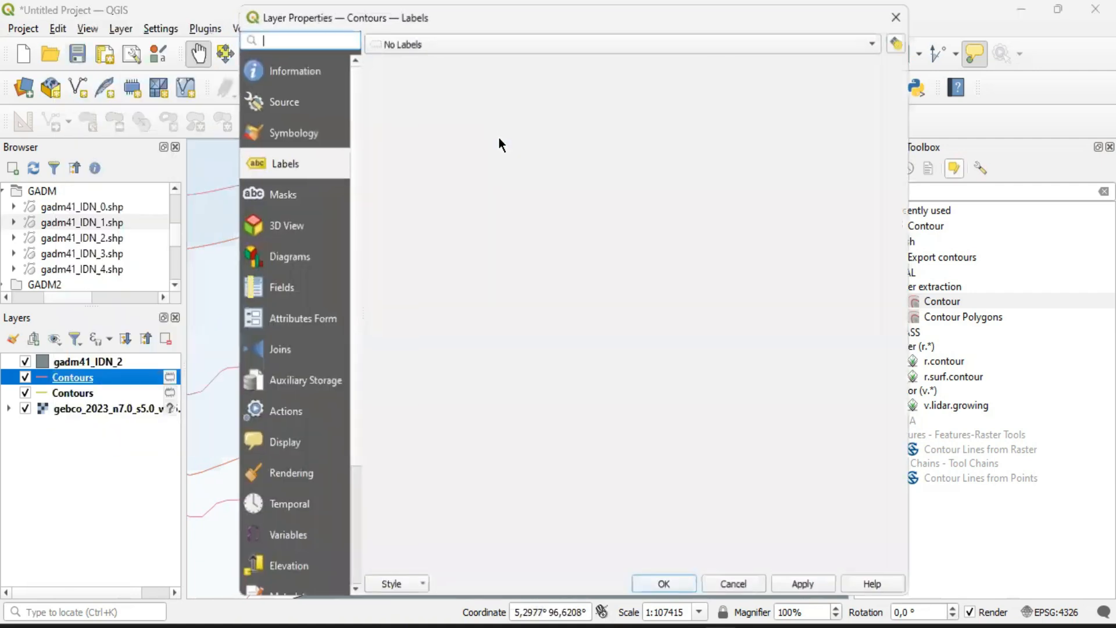
pyautogui.click(486, 42)
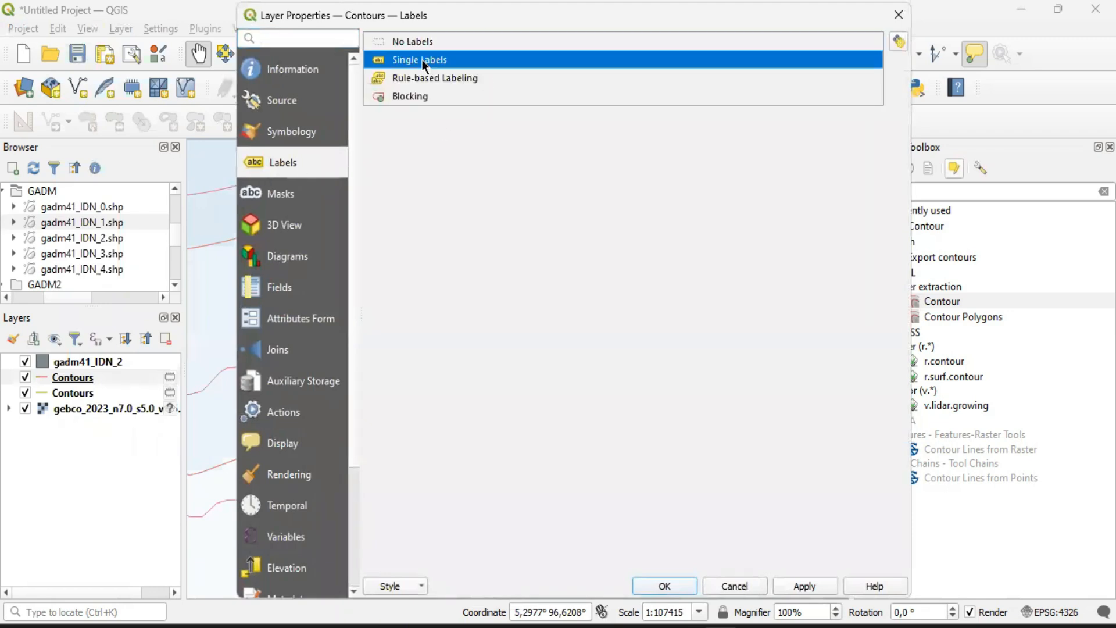
pyautogui.click(482, 69)
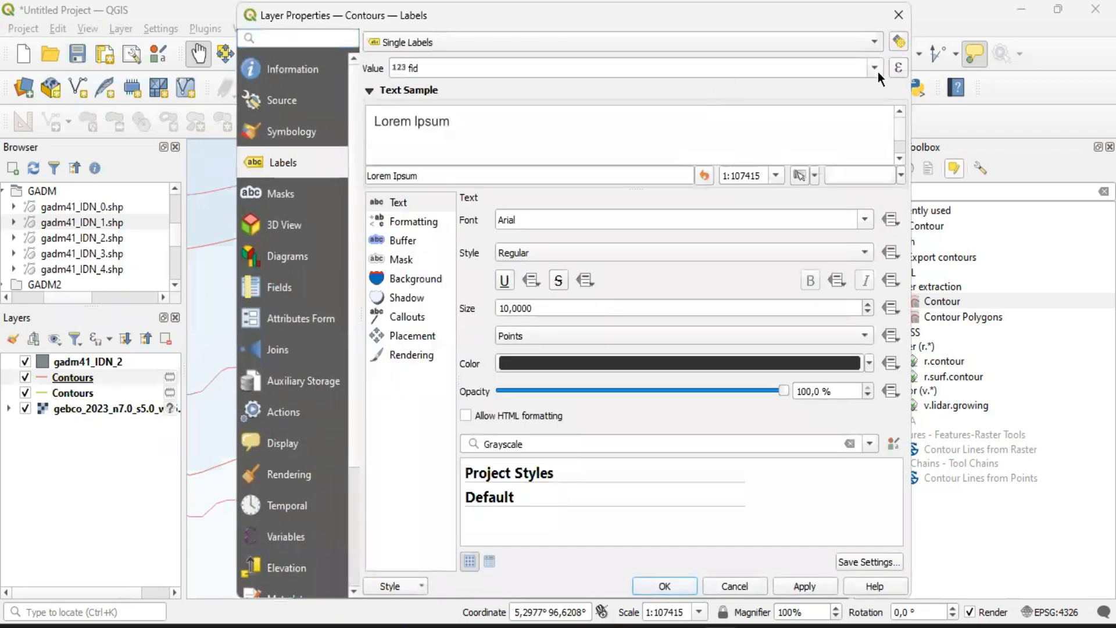
pyautogui.click(727, 71)
pyautogui.click(428, 131)
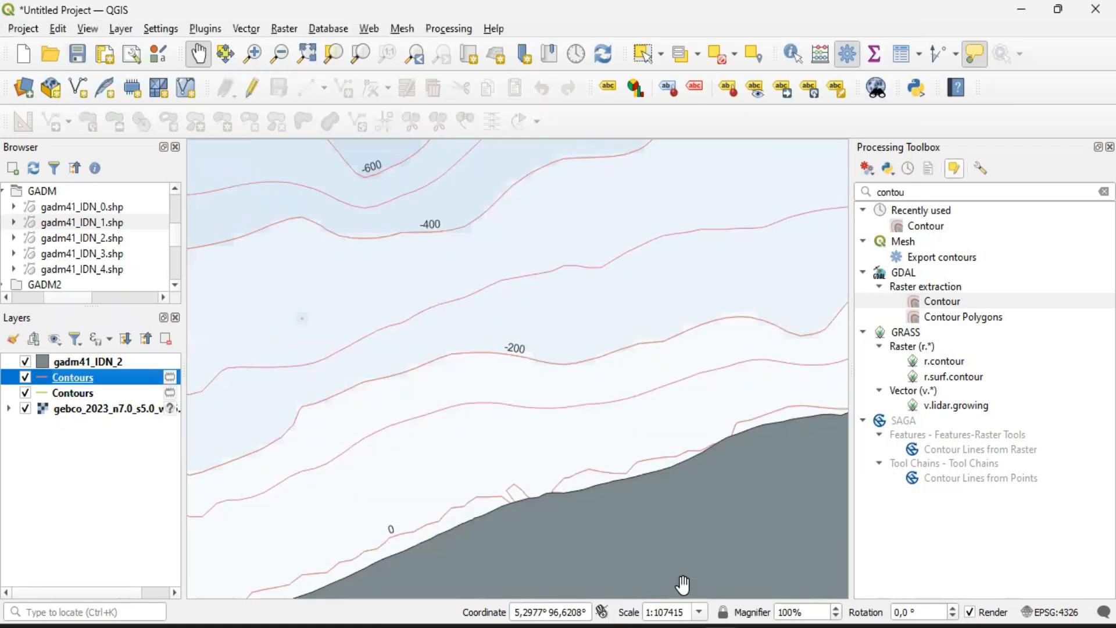
pyautogui.click(664, 586)
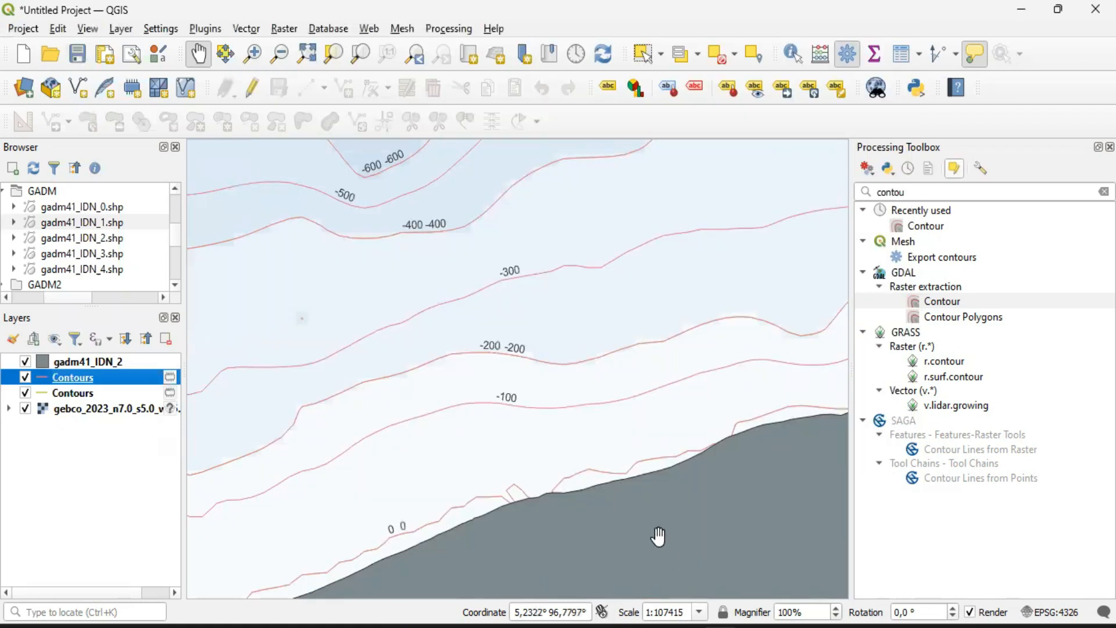
# Hide the 200 m Contours layer and inspect the 100 m contours' depth labels off the coast at a closer scale
pyautogui.click(26, 393)
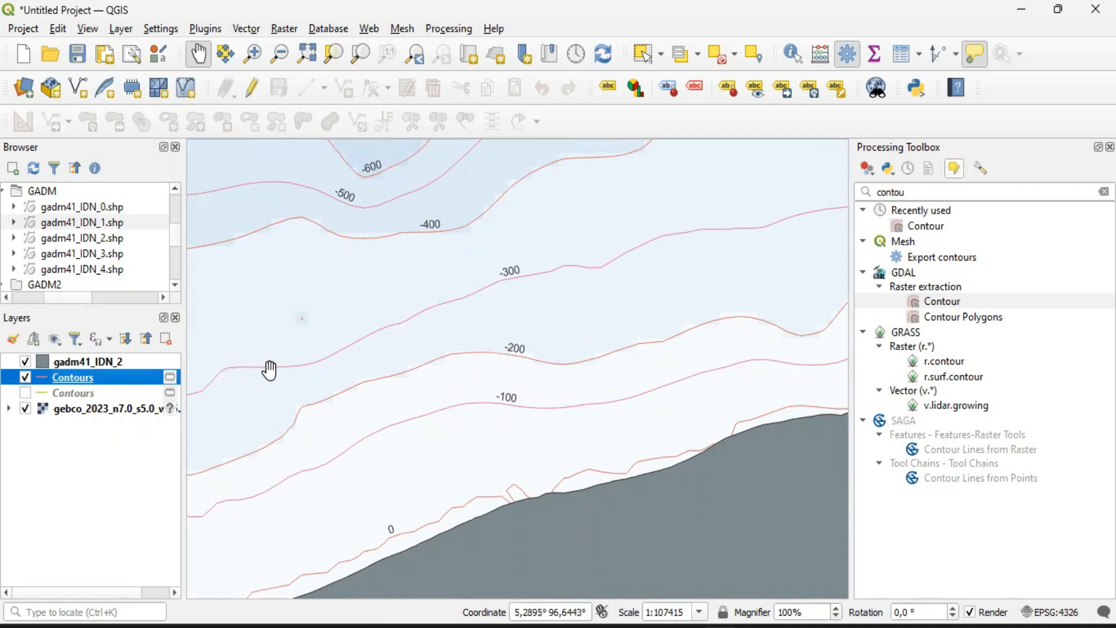
pyautogui.moveTo(584, 282); pyautogui.dragTo(634, 285)
pyautogui.scroll(1, 634, 285)
pyautogui.moveTo(520, 311); pyautogui.dragTo(569, 307)
pyautogui.moveTo(316, 376); pyautogui.dragTo(437, 348)
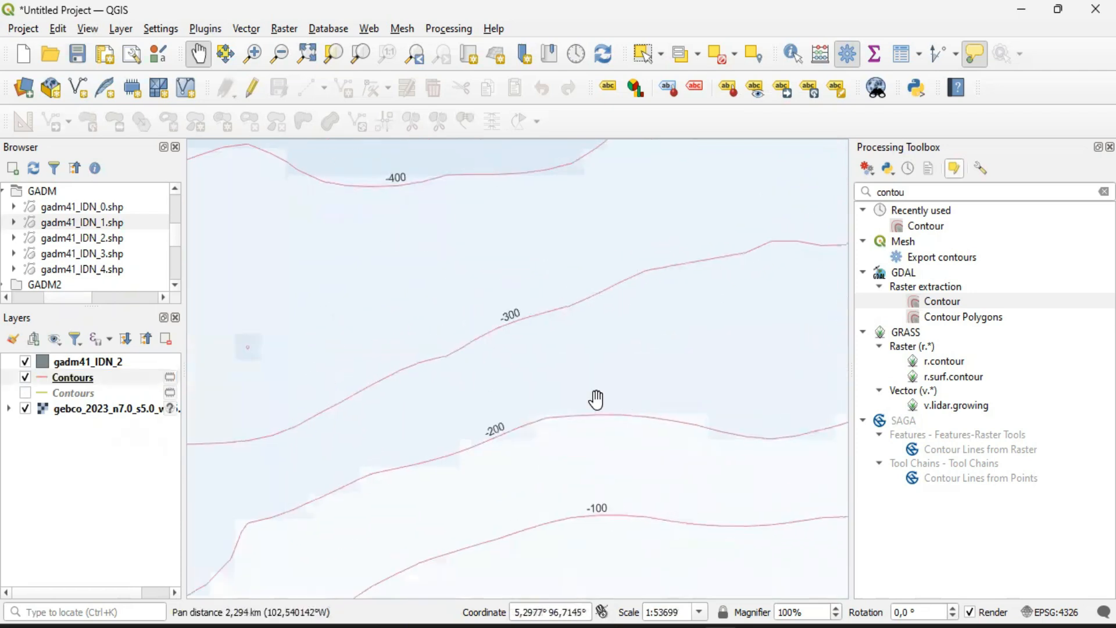
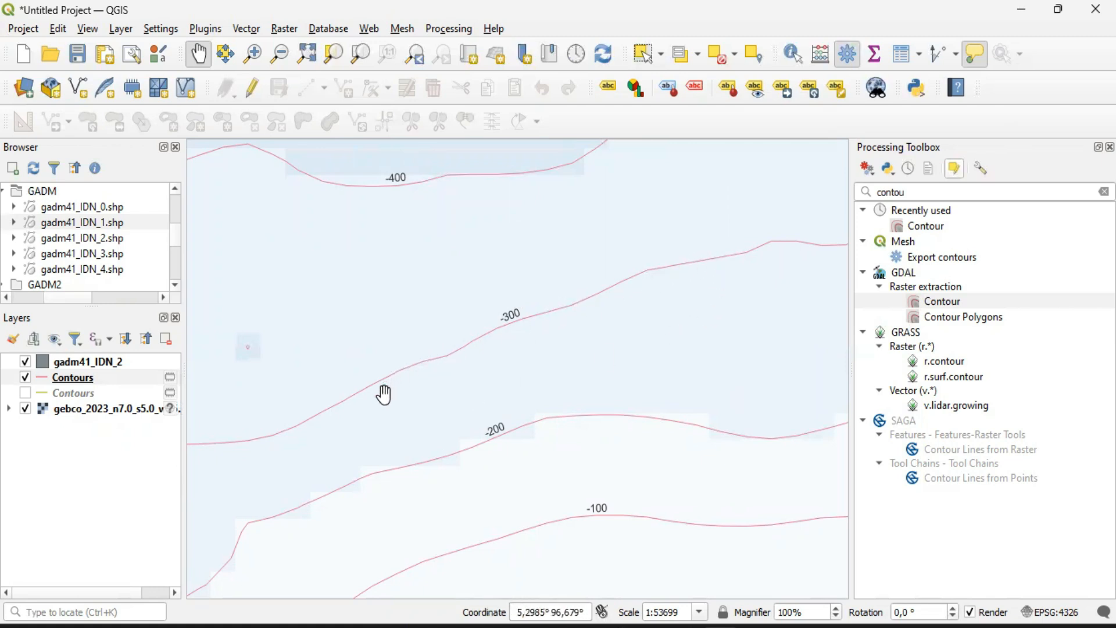
# Examine the 100 m contours' depth labels along the northern coast at close and wide scales
pyautogui.moveTo(792, 265); pyautogui.dragTo(729, 262)
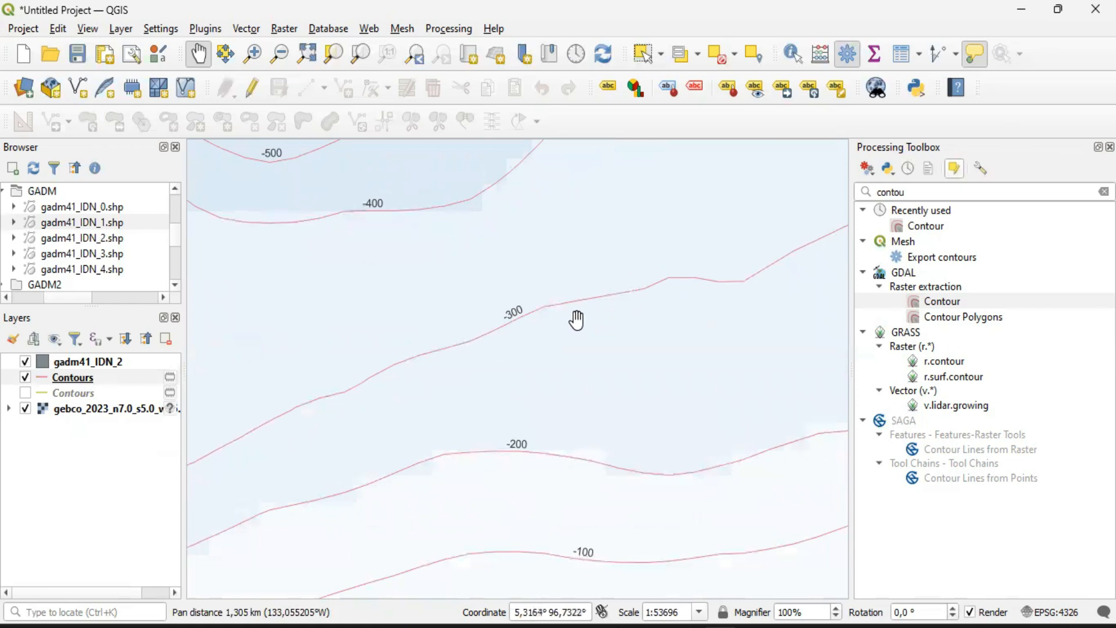
pyautogui.moveTo(576, 319); pyautogui.dragTo(626, 317)
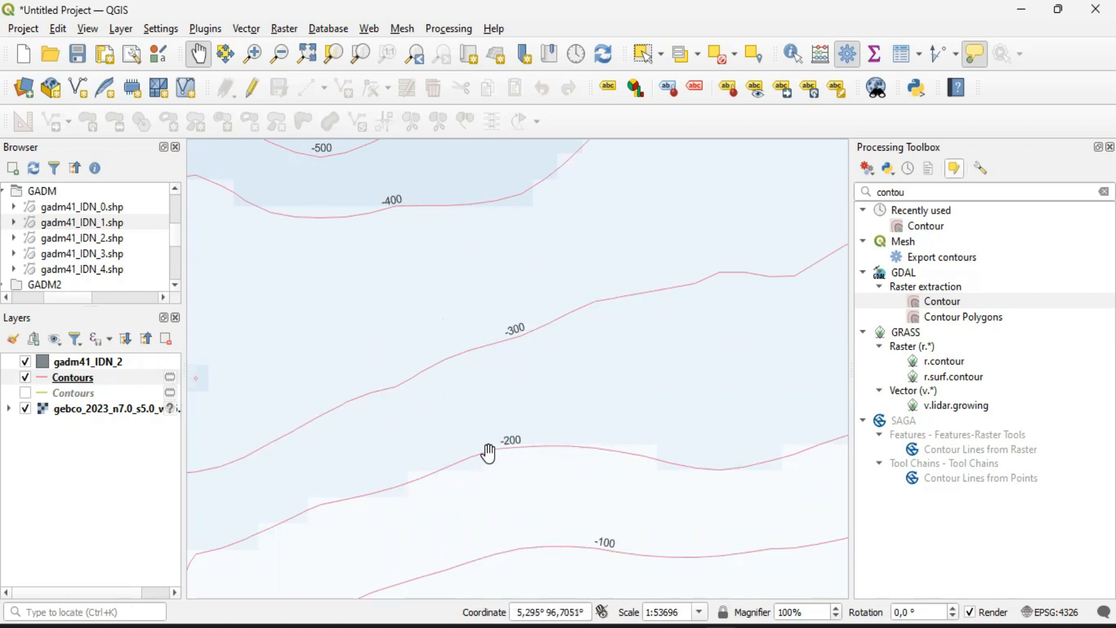
pyautogui.moveTo(605, 420); pyautogui.dragTo(738, 358)
pyautogui.moveTo(679, 431); pyautogui.dragTo(567, 452)
pyautogui.scroll(-1, 650, 386)
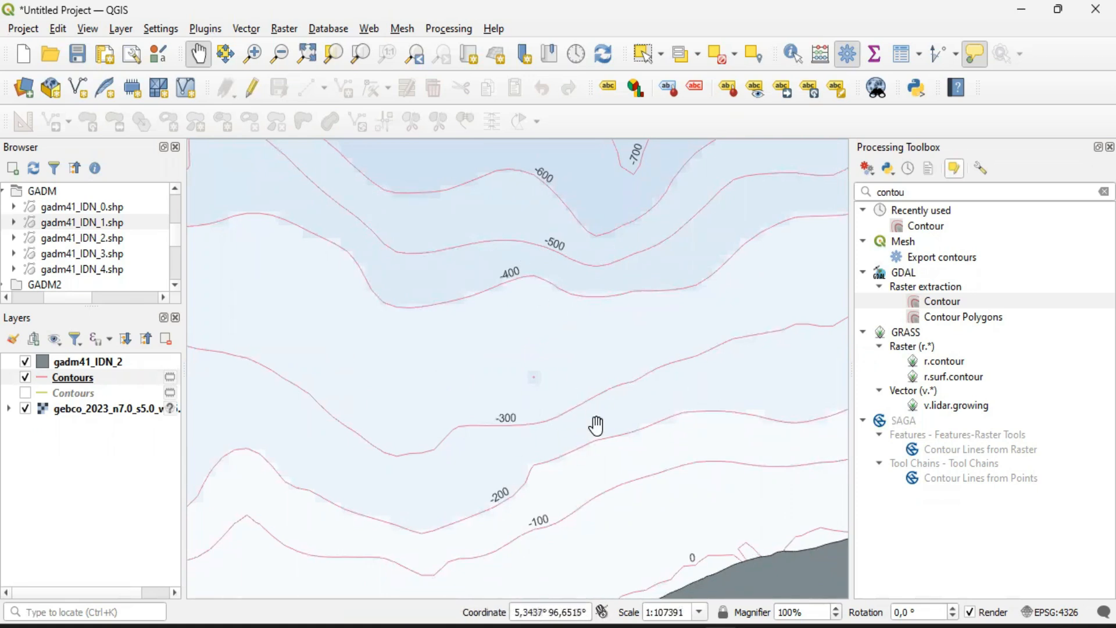
pyautogui.scroll(-1, 696, 448)
pyautogui.moveTo(663, 426); pyautogui.dragTo(553, 389)
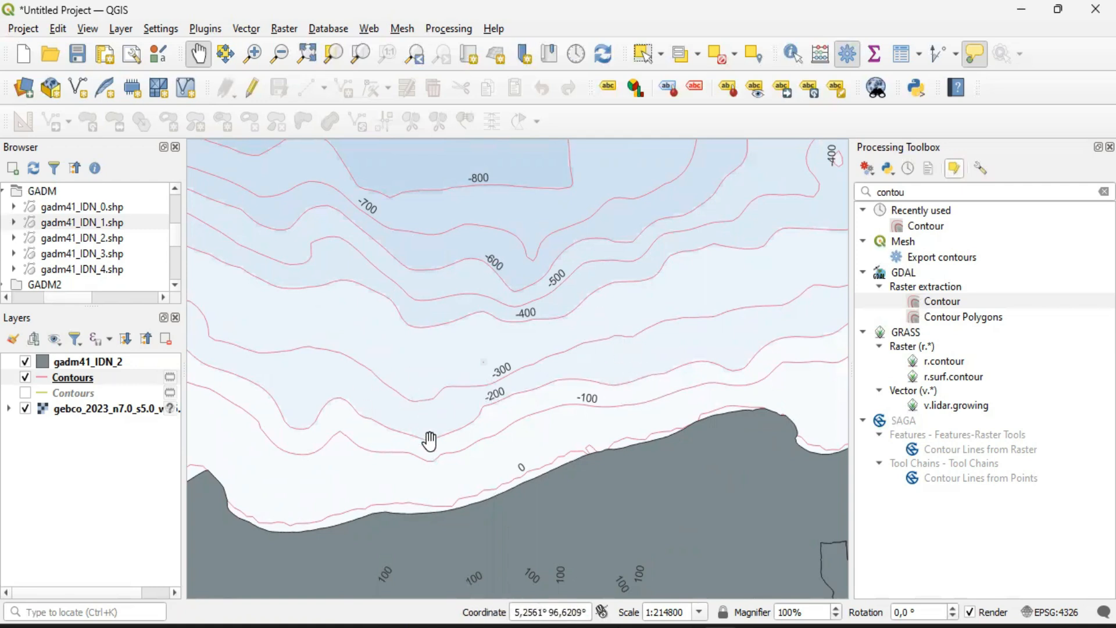
pyautogui.scroll(-2, 510, 424)
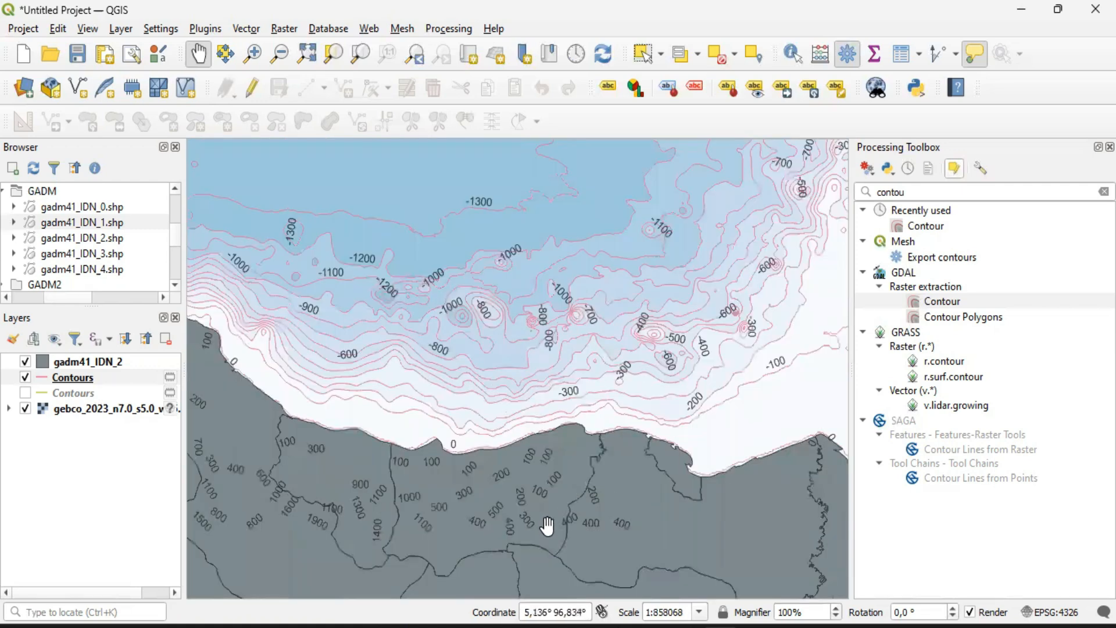
pyautogui.scroll(1, 487, 531)
pyautogui.scroll(-1, 486, 512)
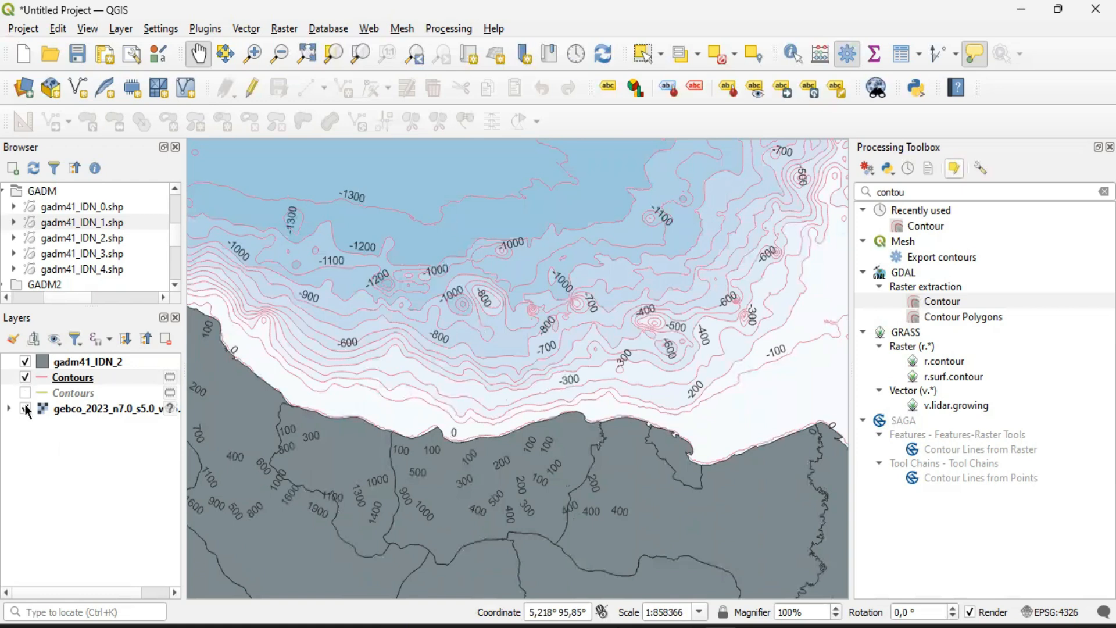
# Hide the GEBCO raster and gadm41_IDN_2 layers to view the contours alone, and show the raster again
pyautogui.click(25, 408)
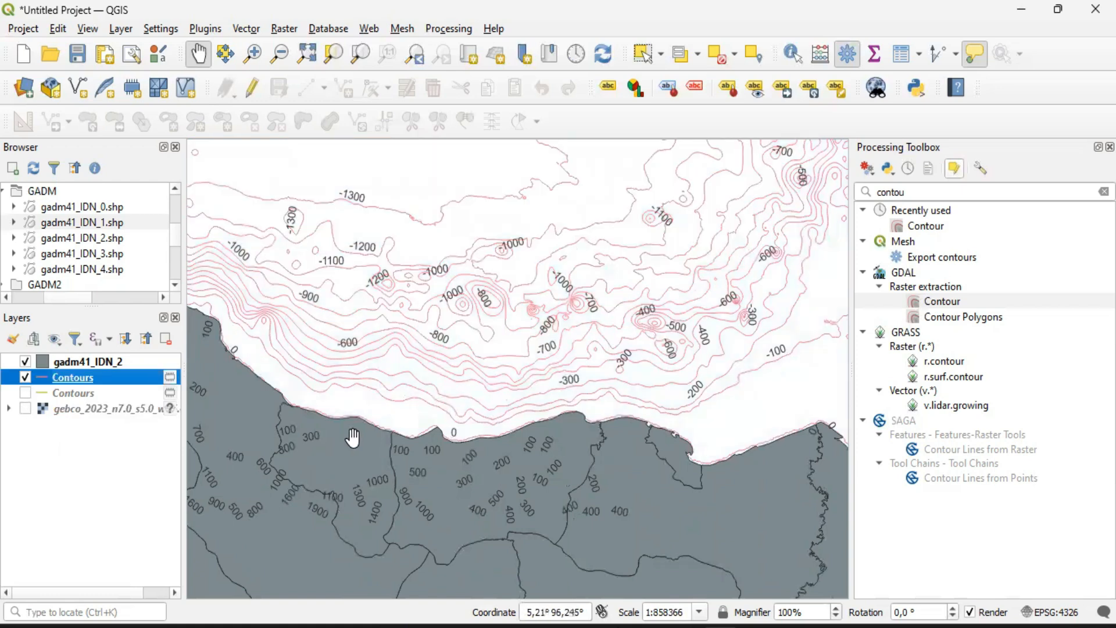
pyautogui.click(24, 361)
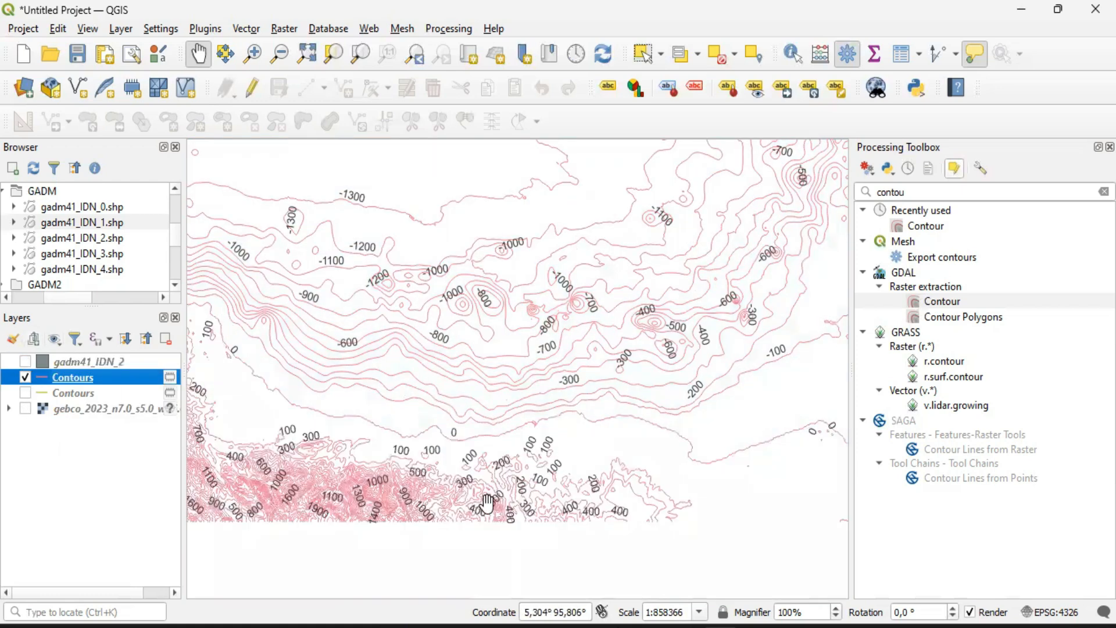
pyautogui.click(25, 362)
pyautogui.click(24, 361)
pyautogui.click(25, 409)
# Examine the 100 m contours over land and along the coast without the boundaries, and show gadm41_IDN_2 again
pyautogui.scroll(2, 528, 460)
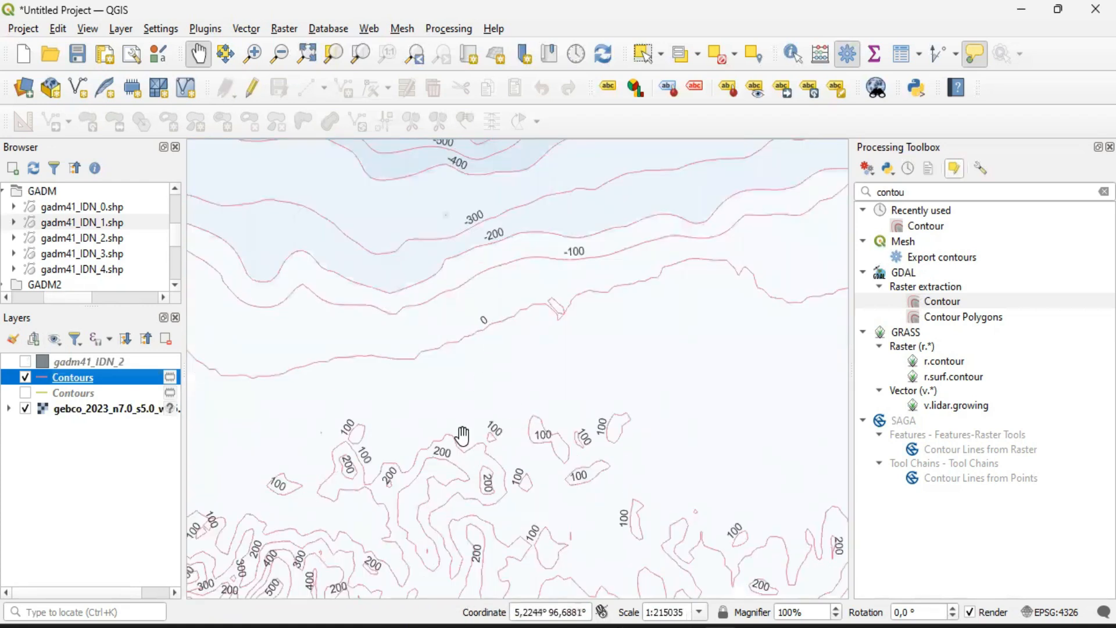
pyautogui.moveTo(473, 403); pyautogui.dragTo(544, 373)
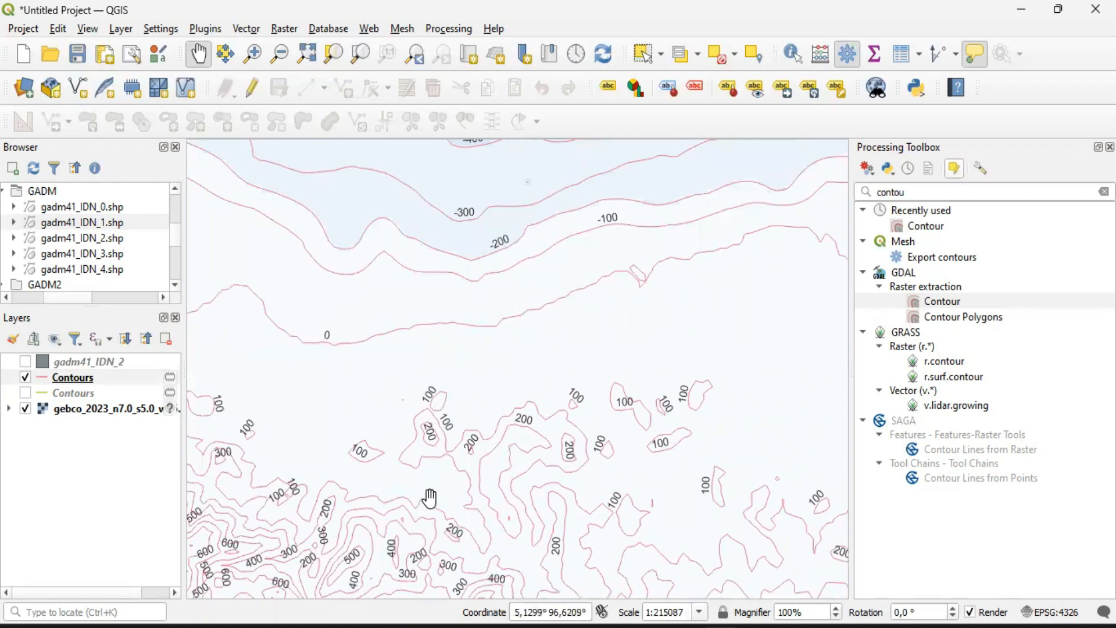
pyautogui.moveTo(366, 546); pyautogui.dragTo(459, 440)
pyautogui.moveTo(268, 326); pyautogui.dragTo(374, 414)
pyautogui.scroll(-2, 418, 446)
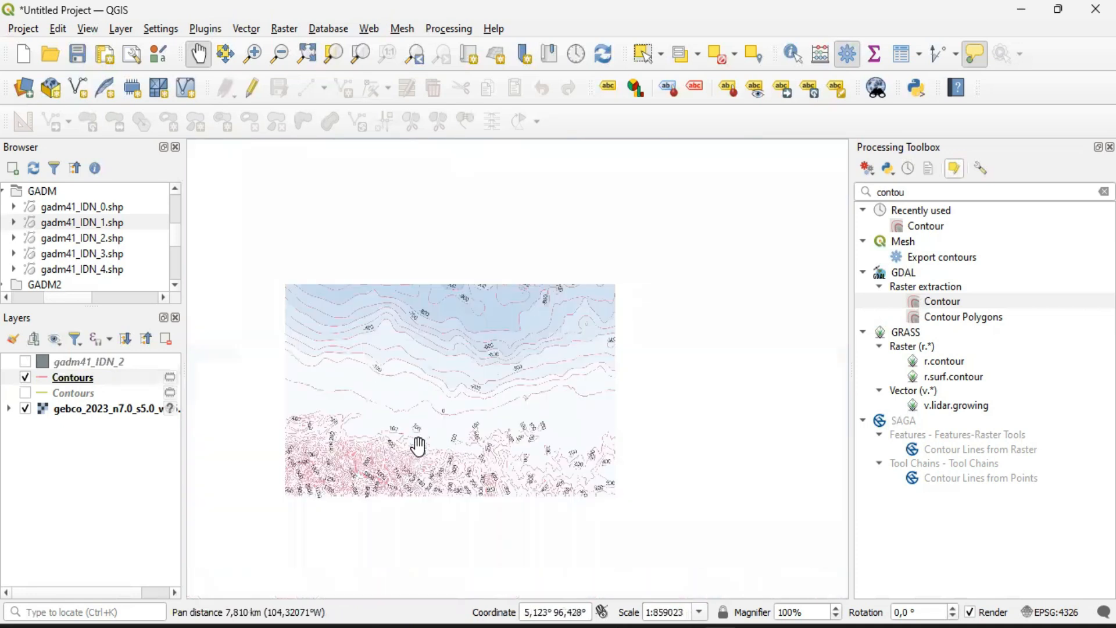
pyautogui.scroll(-1, 593, 438)
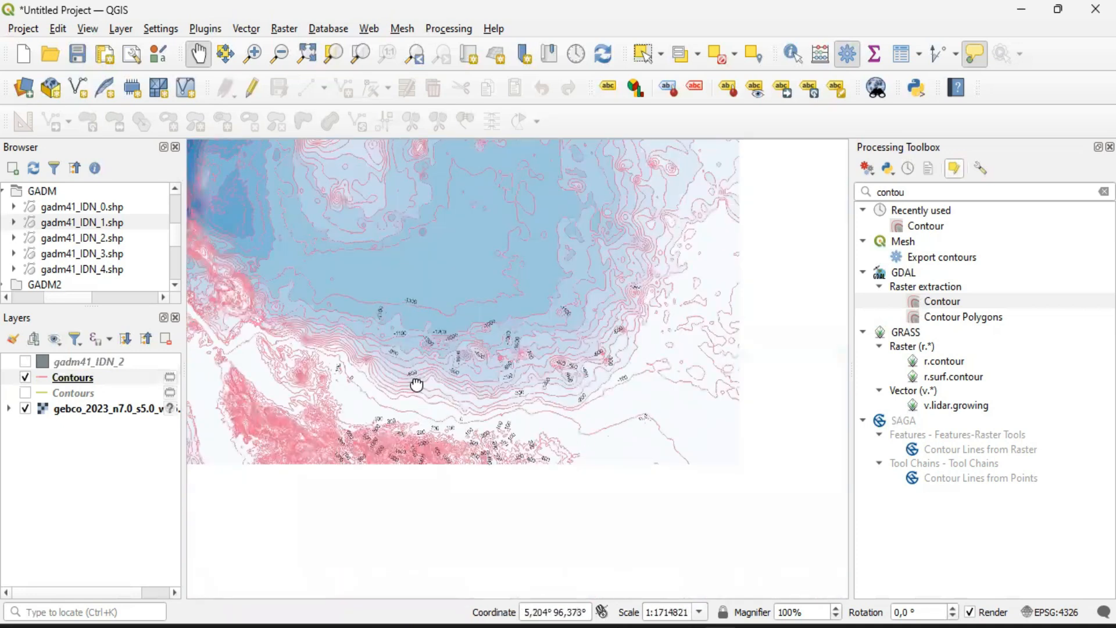
pyautogui.moveTo(465, 414); pyautogui.dragTo(399, 489)
pyautogui.scroll(1, 383, 486)
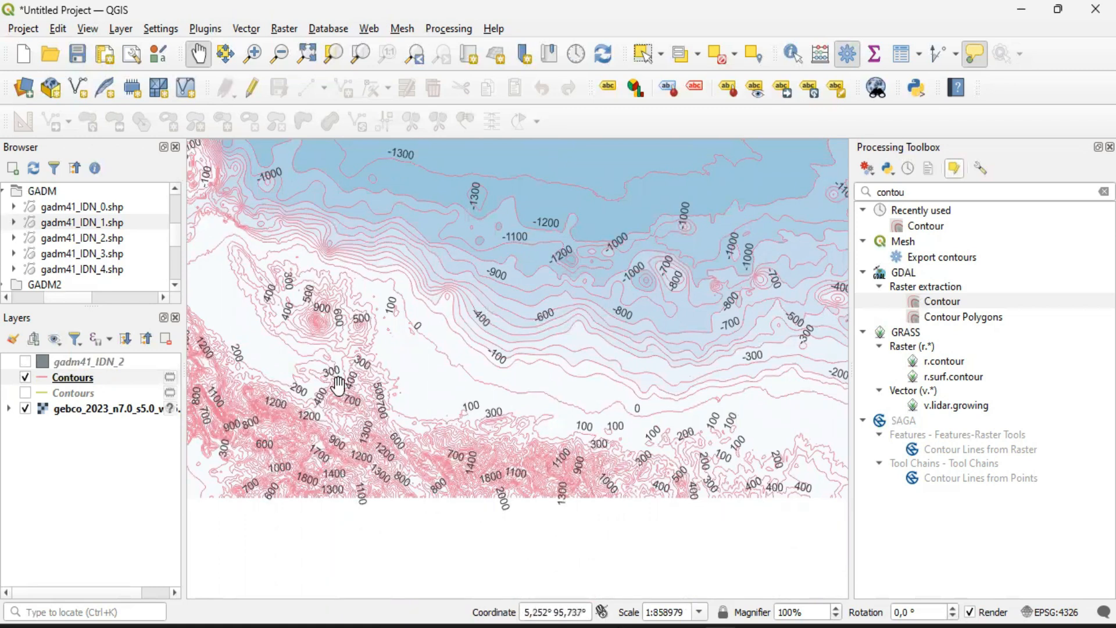
pyautogui.click(25, 361)
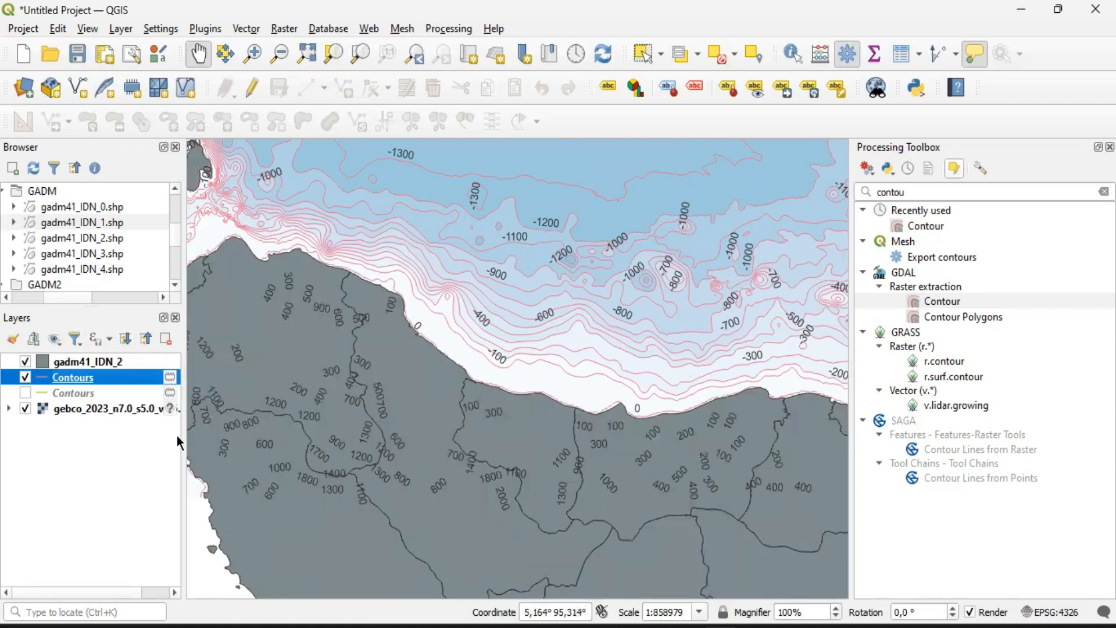
# Rename the hidden 200 m contour layer as "Contours 200"
pyautogui.click(67, 392)
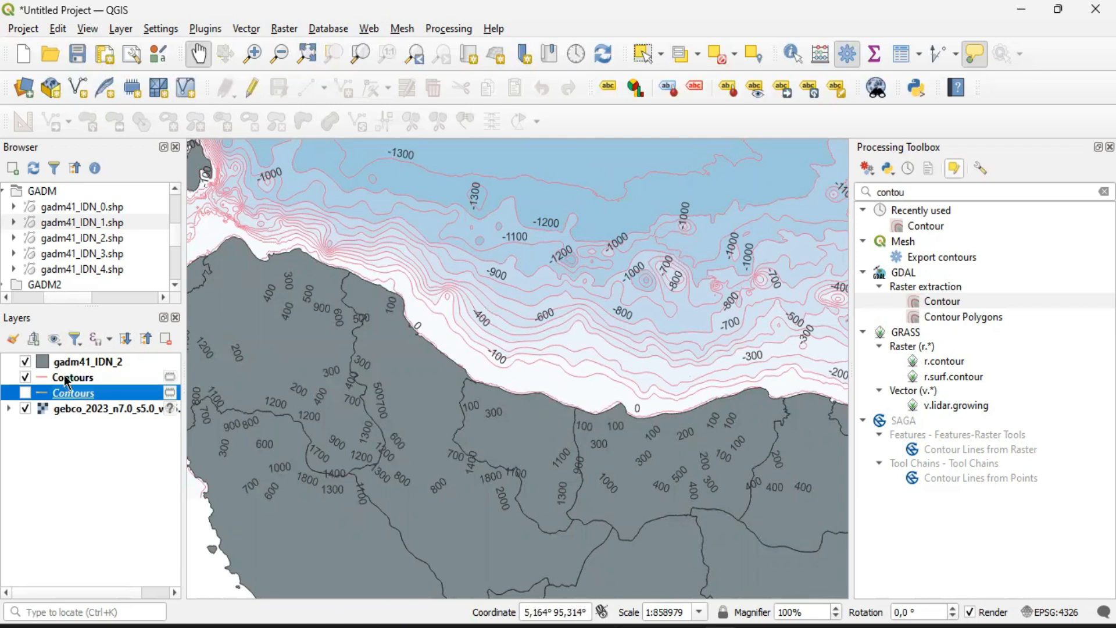
pyautogui.click(85, 382)
pyautogui.rightClick(80, 390)
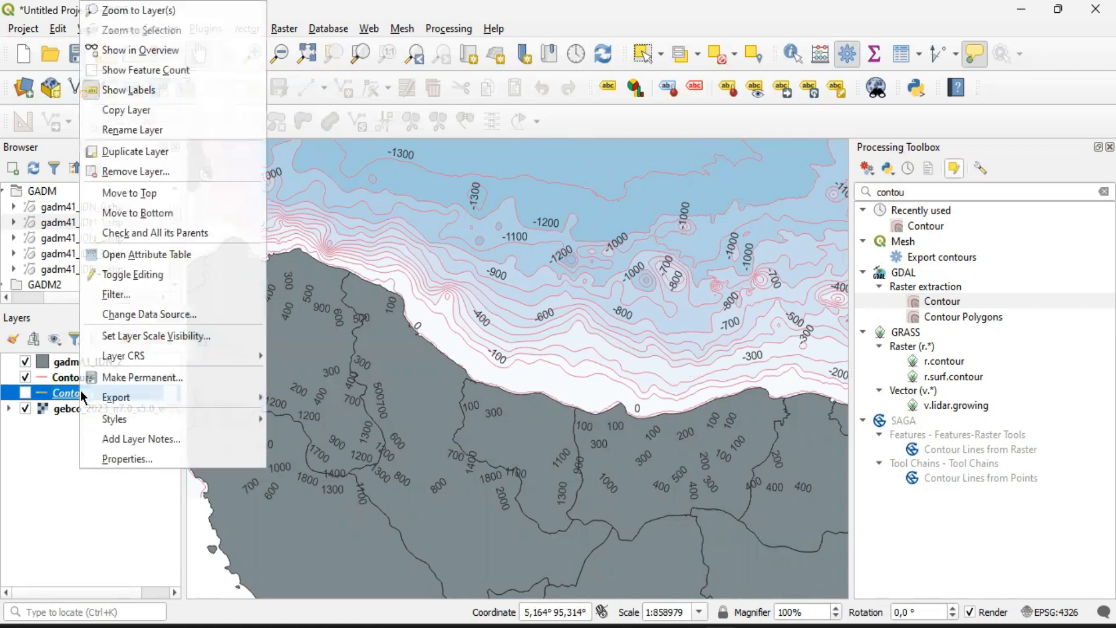
pyautogui.click(63, 393)
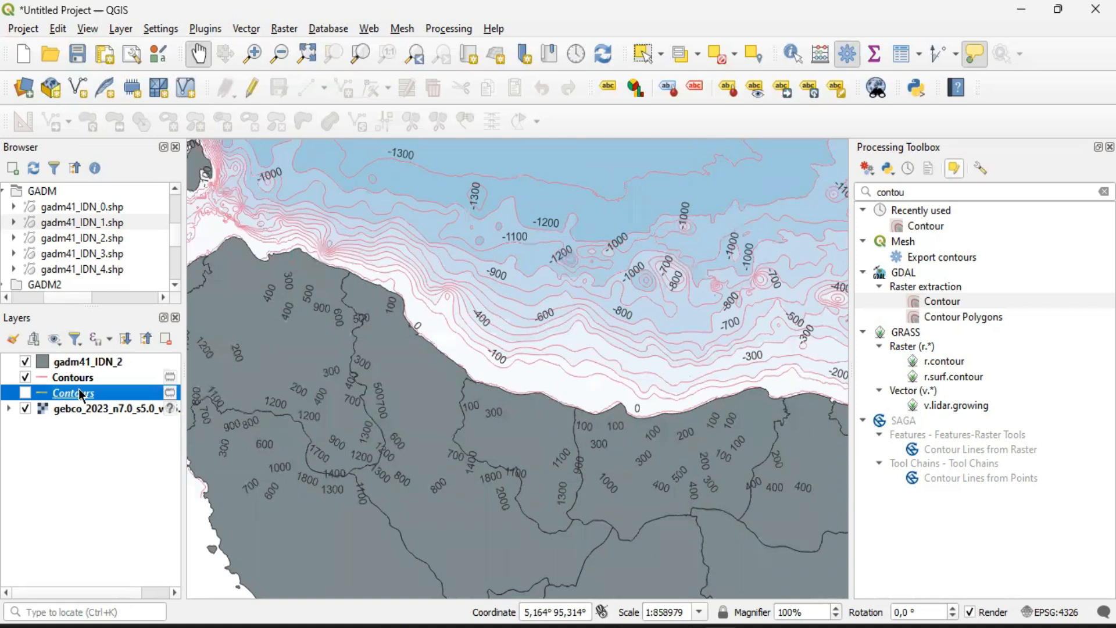
pyautogui.rightClick(80, 394)
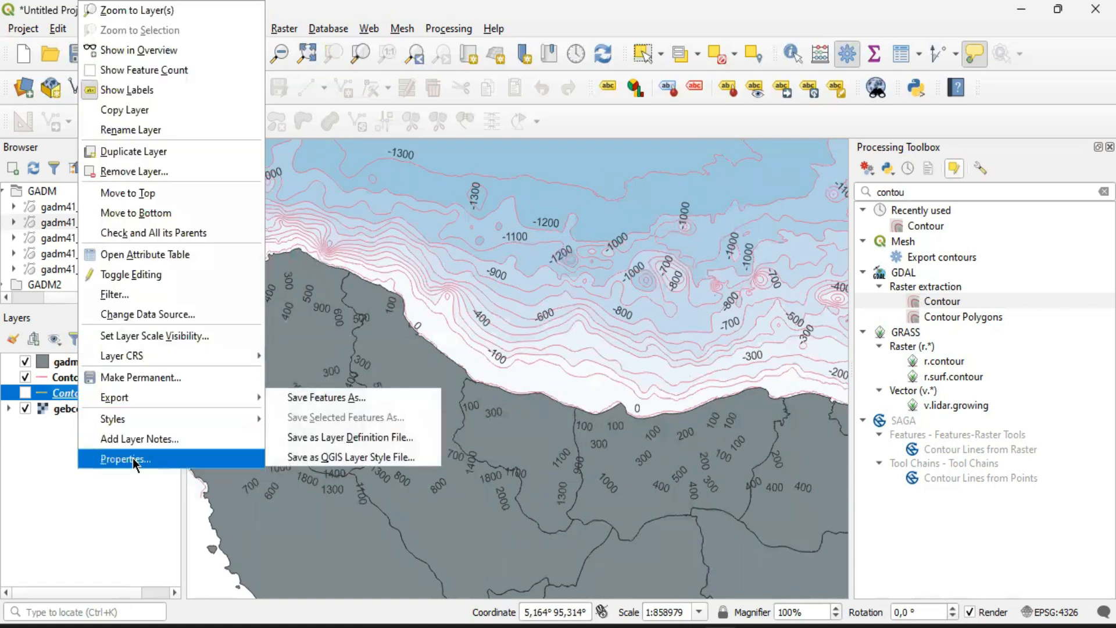
pyautogui.click(124, 131)
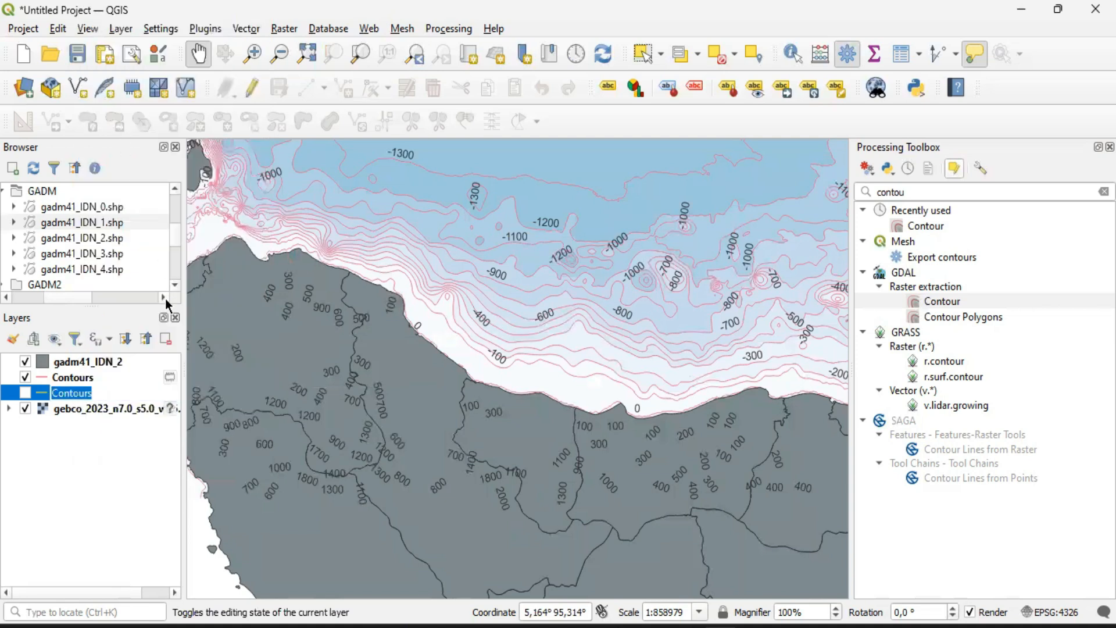
pyautogui.press('End')
pyautogui.write('200')
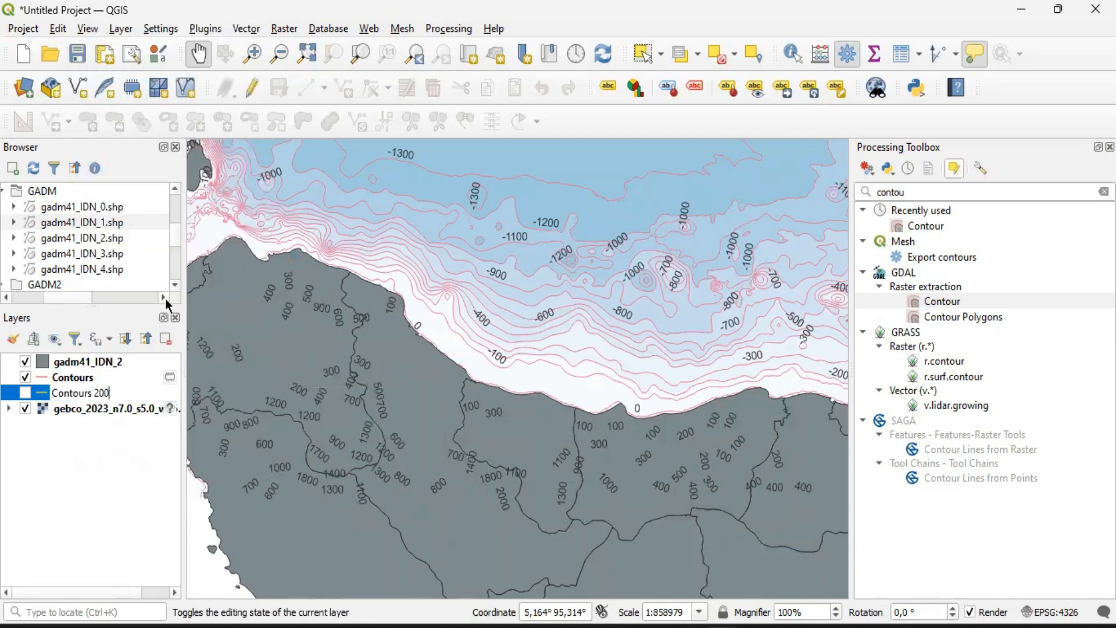
# Rename the visible 100 m contour layer as "Contours 100"
pyautogui.rightClick(76, 380)
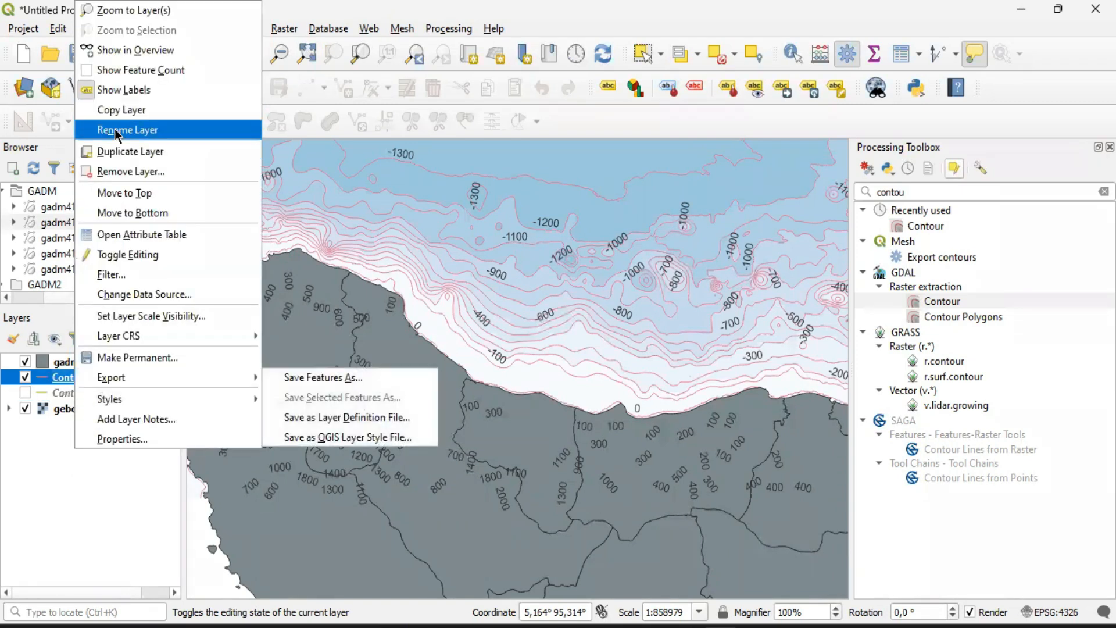
pyautogui.click(117, 132)
pyautogui.press('End')
pyautogui.write('100')
pyautogui.click(86, 427)
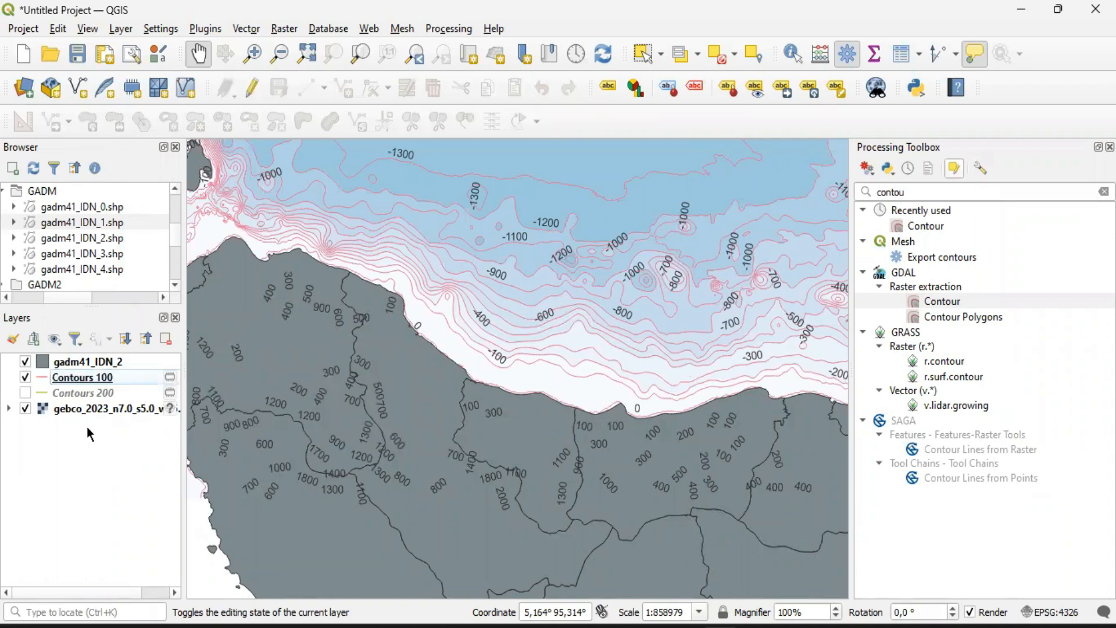
pyautogui.rightClick(84, 379)
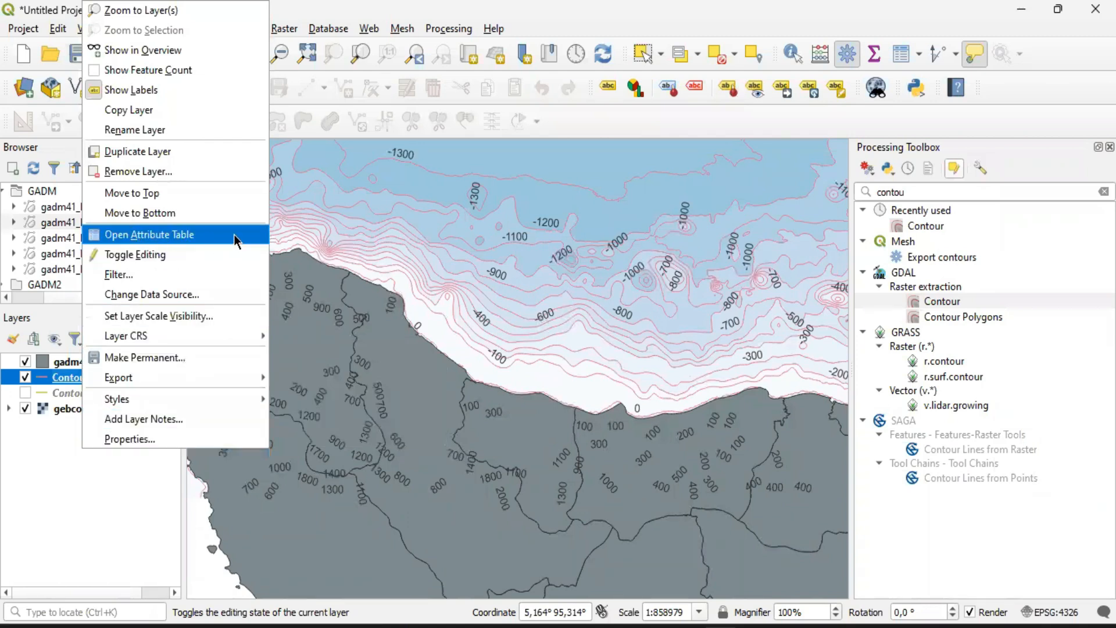
pyautogui.click(74, 479)
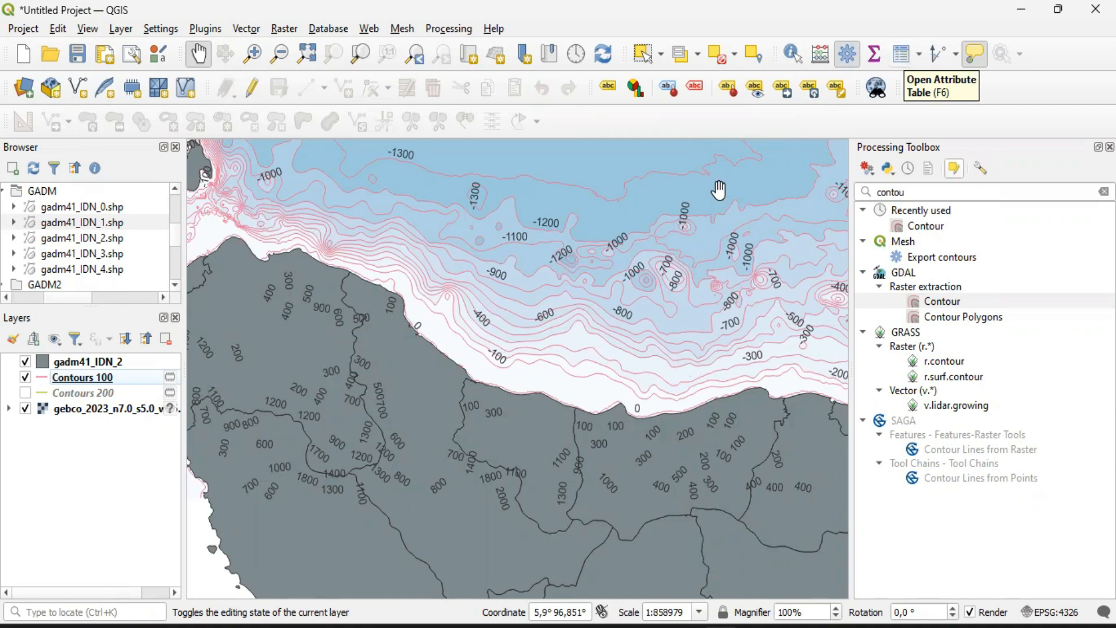
pyautogui.rightClick(80, 379)
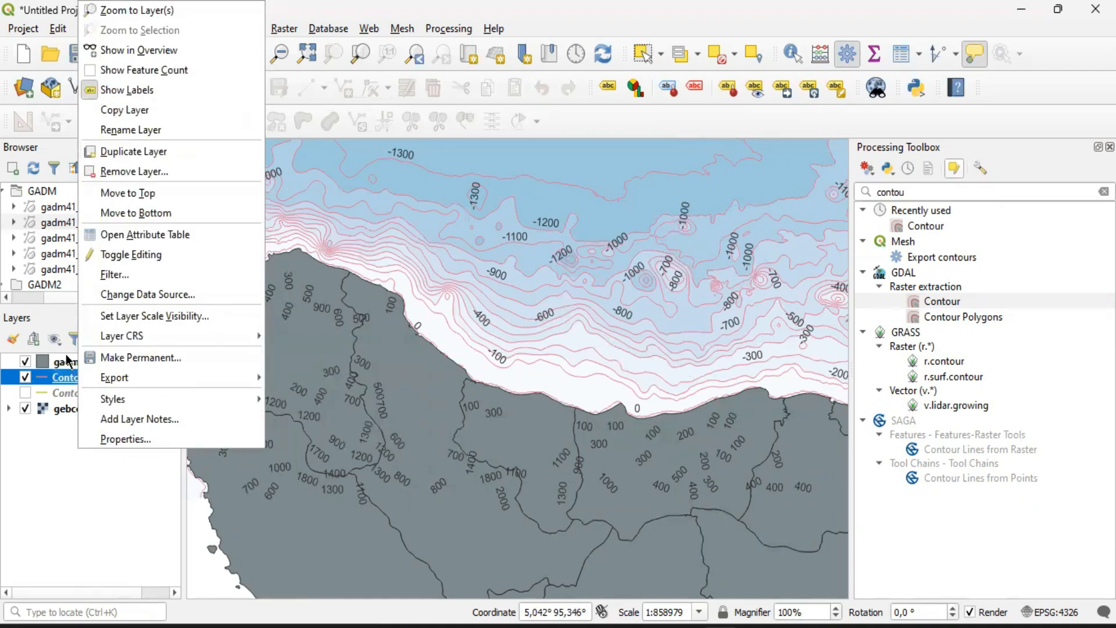
pyautogui.click(65, 380)
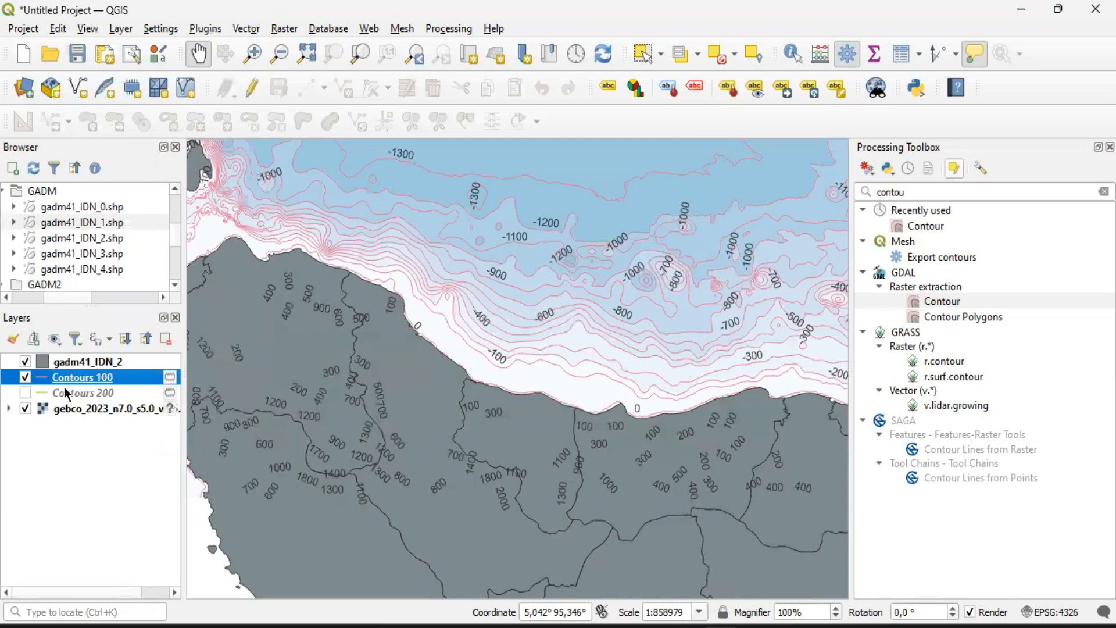
pyautogui.rightClick(63, 393)
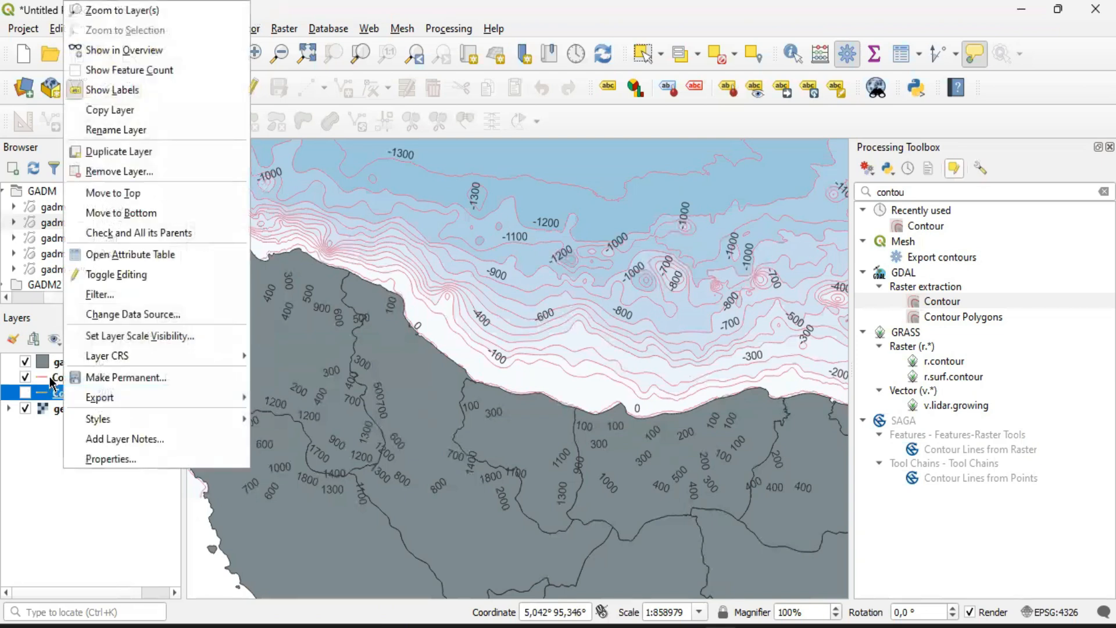
pyautogui.click(71, 468)
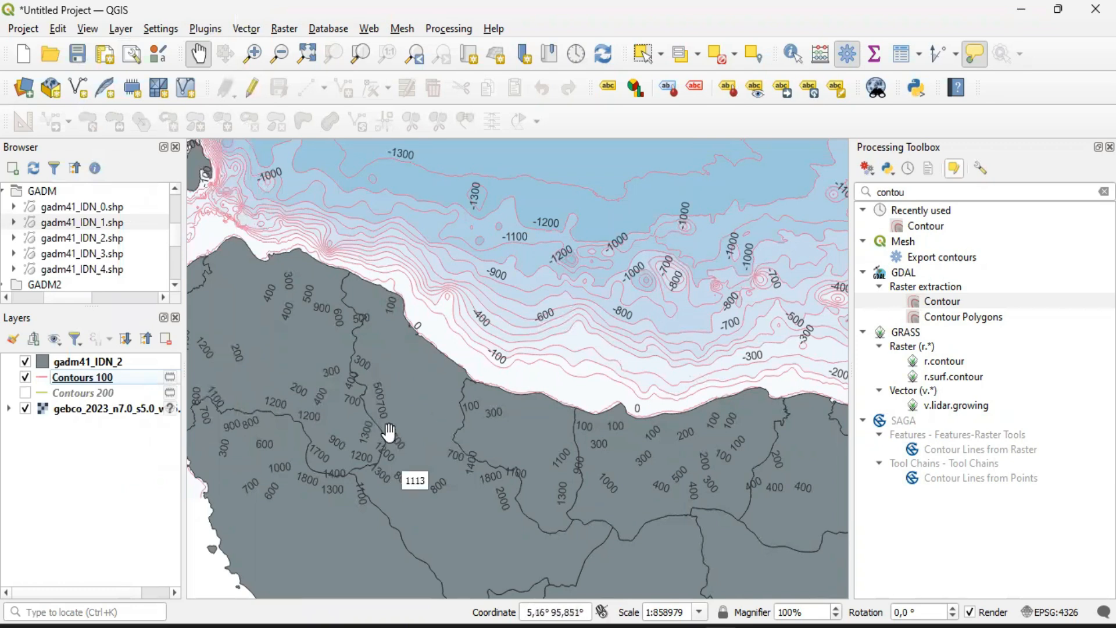
# Open the Contours 100 attribute table, sort it by ID and look through its records
pyautogui.rightClick(85, 380)
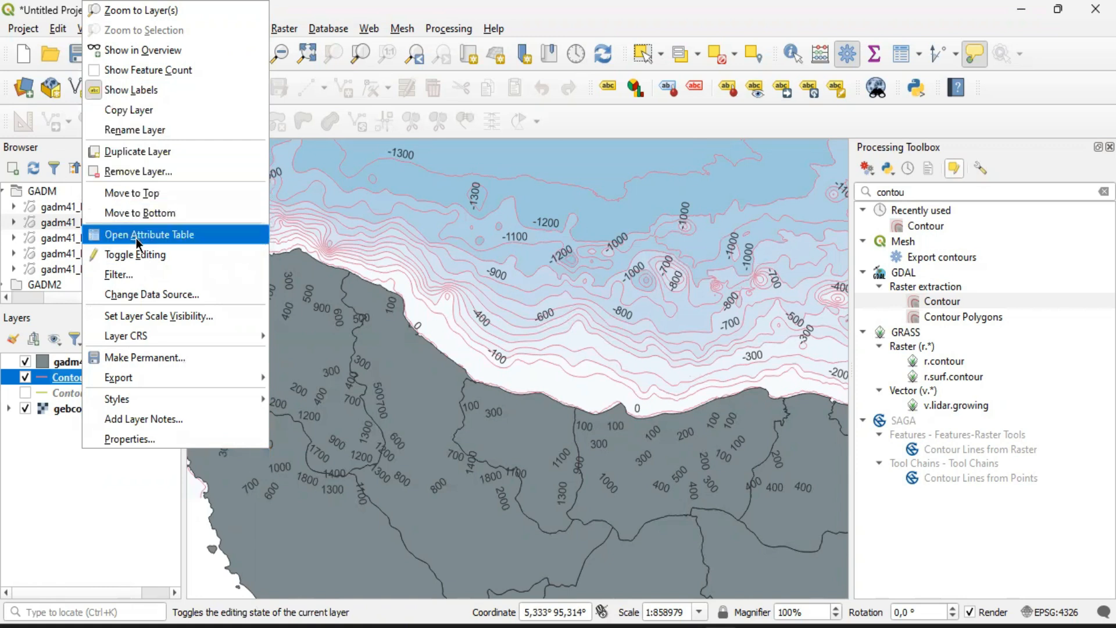
pyautogui.click(171, 236)
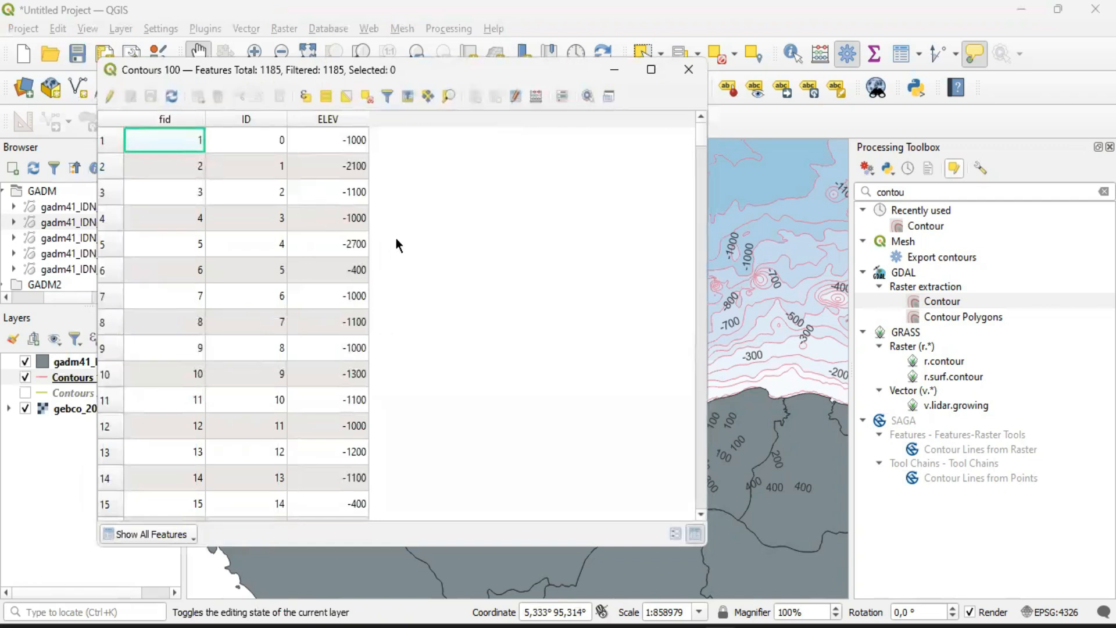
pyautogui.moveTo(699, 131); pyautogui.dragTo(680, 106)
pyautogui.click(265, 119)
pyautogui.scroll(-20, 191, 359)
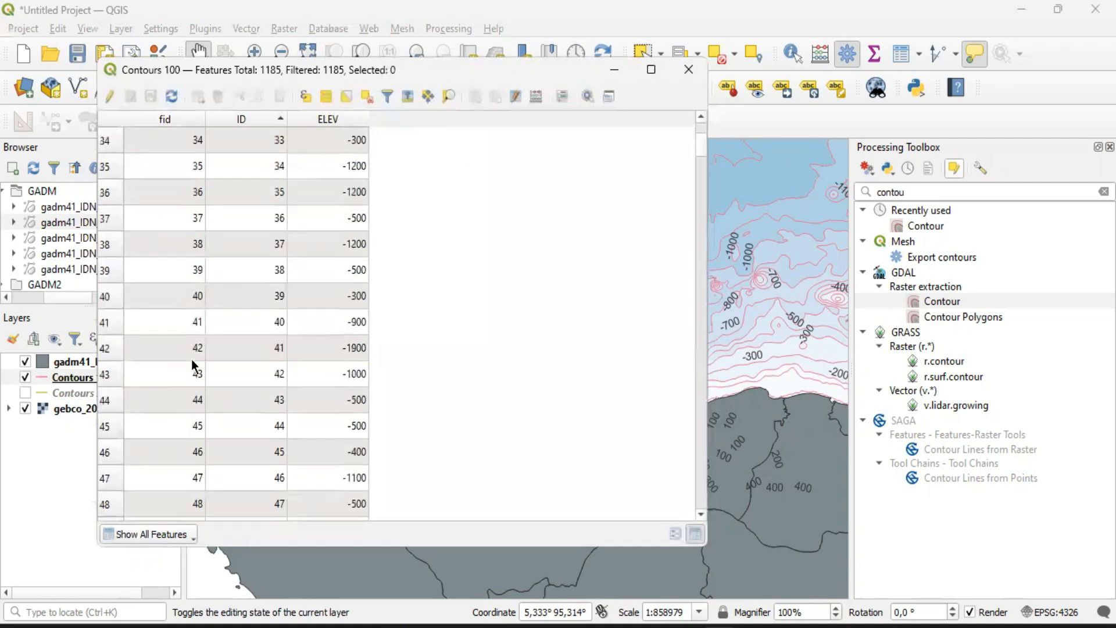
pyautogui.scroll(20, 191, 346)
pyautogui.scroll(-9, 189, 332)
pyautogui.scroll(9, 186, 326)
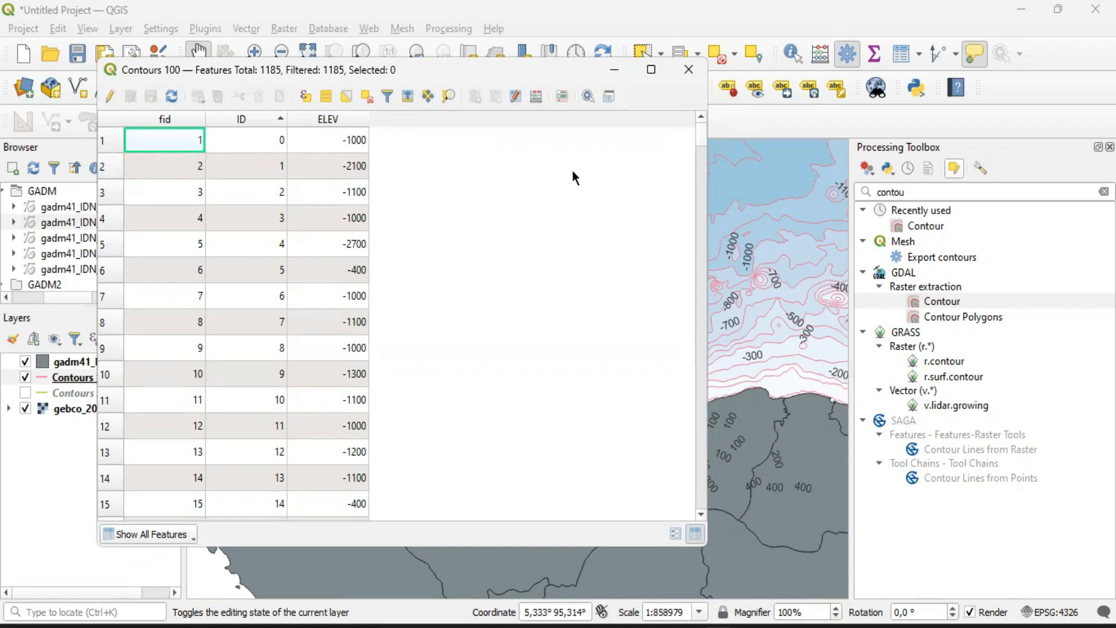
# Sort the Contours 100 attribute table by ELEV in ascending order and check its lowest and highest elevations
pyautogui.click(338, 119)
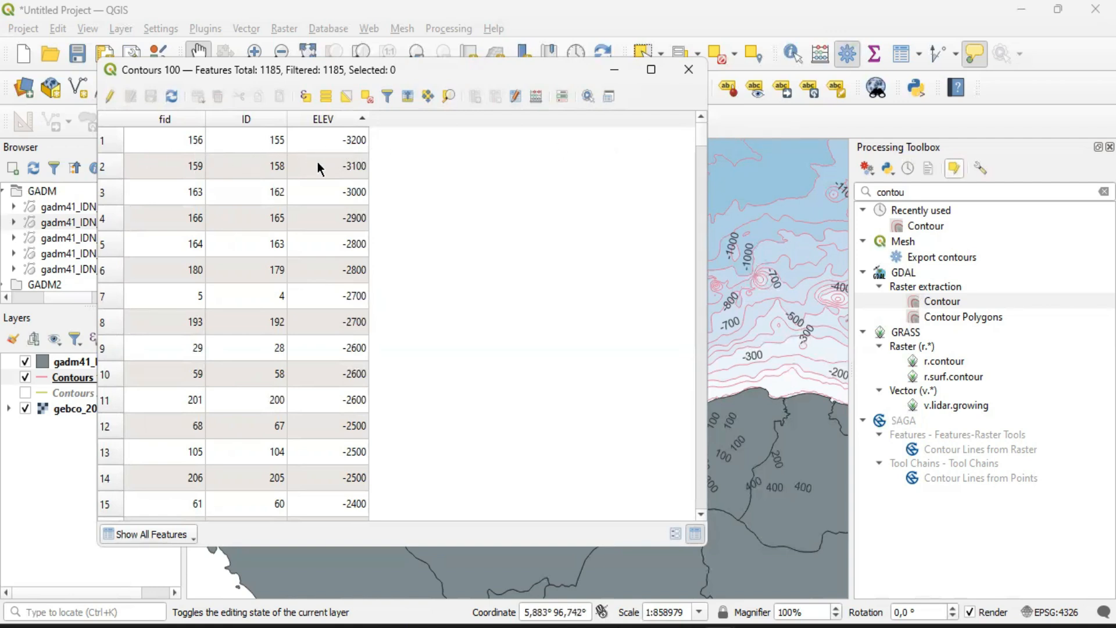
pyautogui.moveTo(703, 146); pyautogui.dragTo(695, 515)
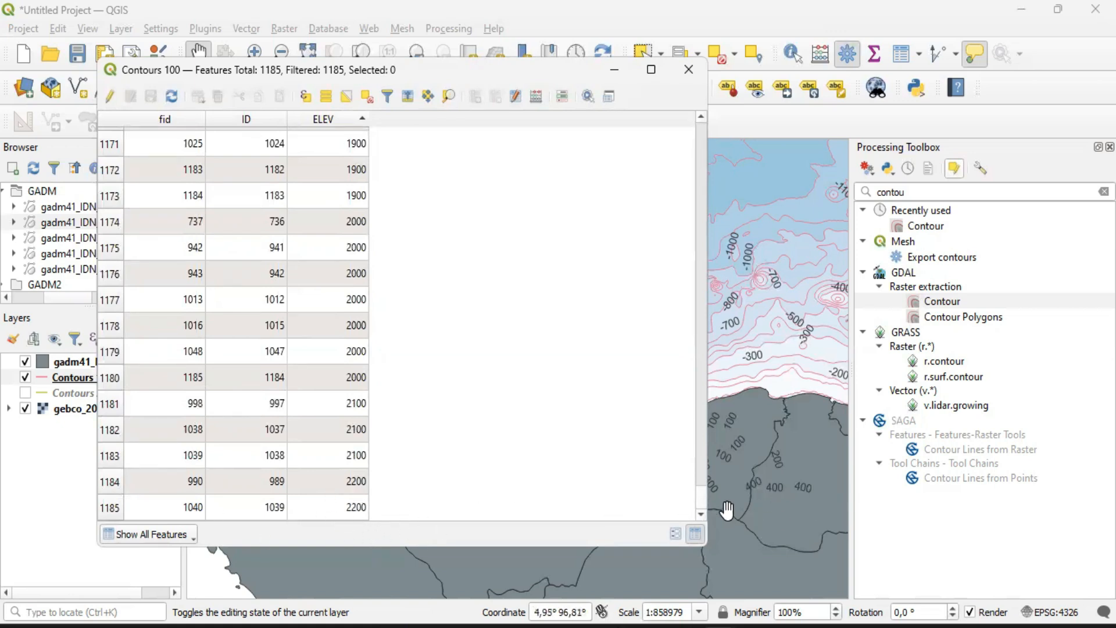
pyautogui.moveTo(701, 501); pyautogui.dragTo(728, 75)
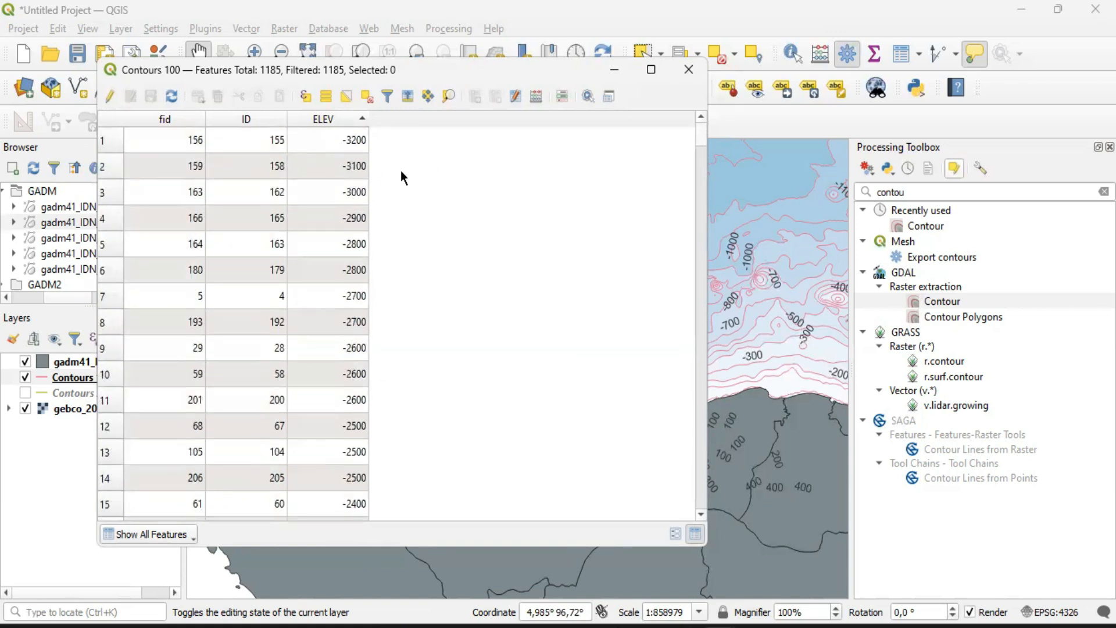
# Find where ELEV turns positive in the sorted Contours 100 attribute table and select the first record with ELEV 100
pyautogui.moveTo(701, 137); pyautogui.dragTo(696, 532)
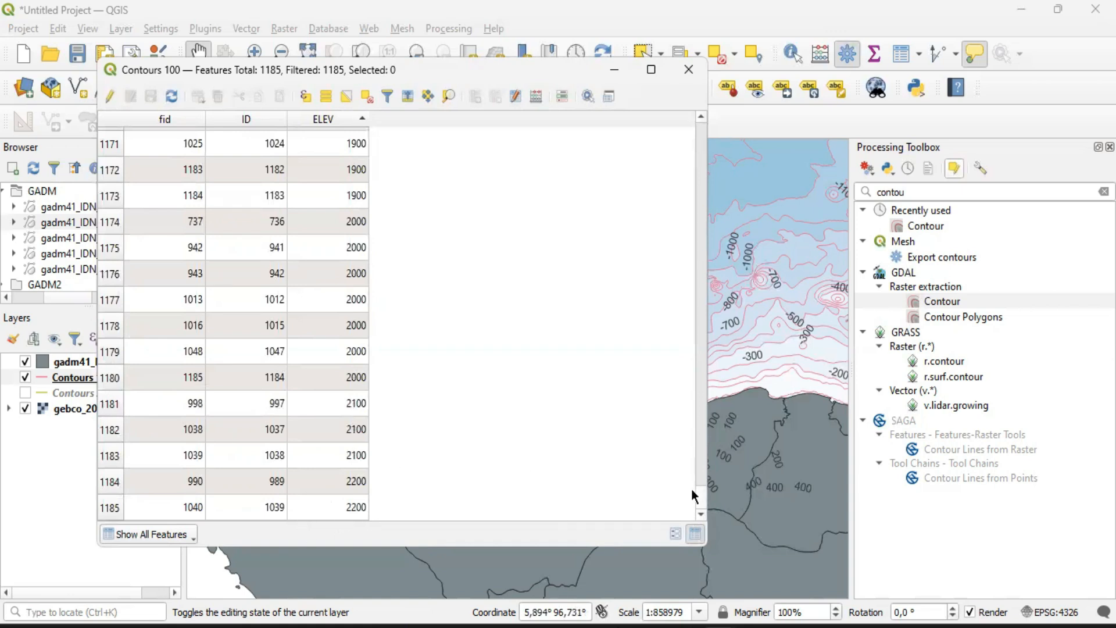
pyautogui.moveTo(701, 498); pyautogui.dragTo(702, 310)
pyautogui.scroll(-12, 396, 284)
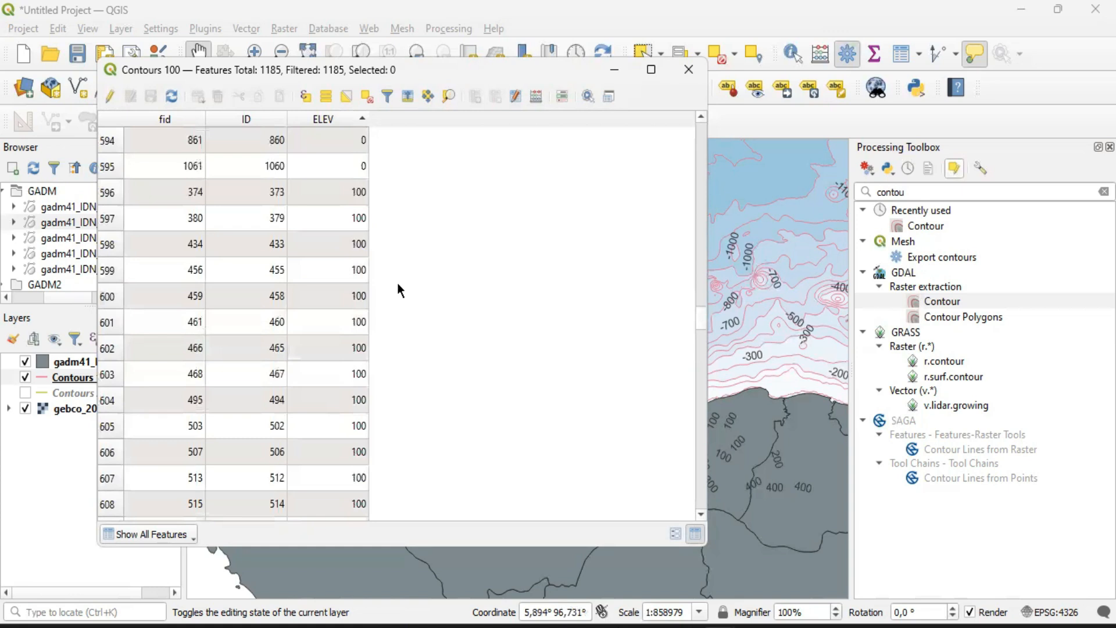
pyautogui.scroll(1, 377, 297)
pyautogui.click(111, 268)
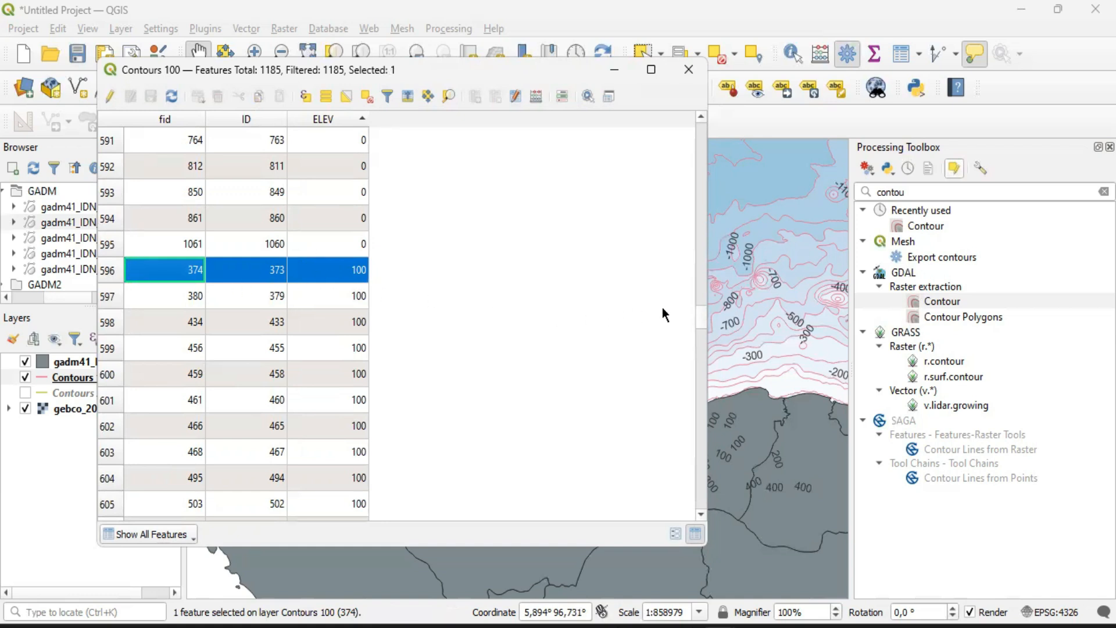
pyautogui.moveTo(700, 320)
pyautogui.mouseDown()
pyautogui.moveTo(695, 478)
pyautogui.moveTo(706, 515)
pyautogui.moveTo(693, 302)
pyautogui.mouseUp()
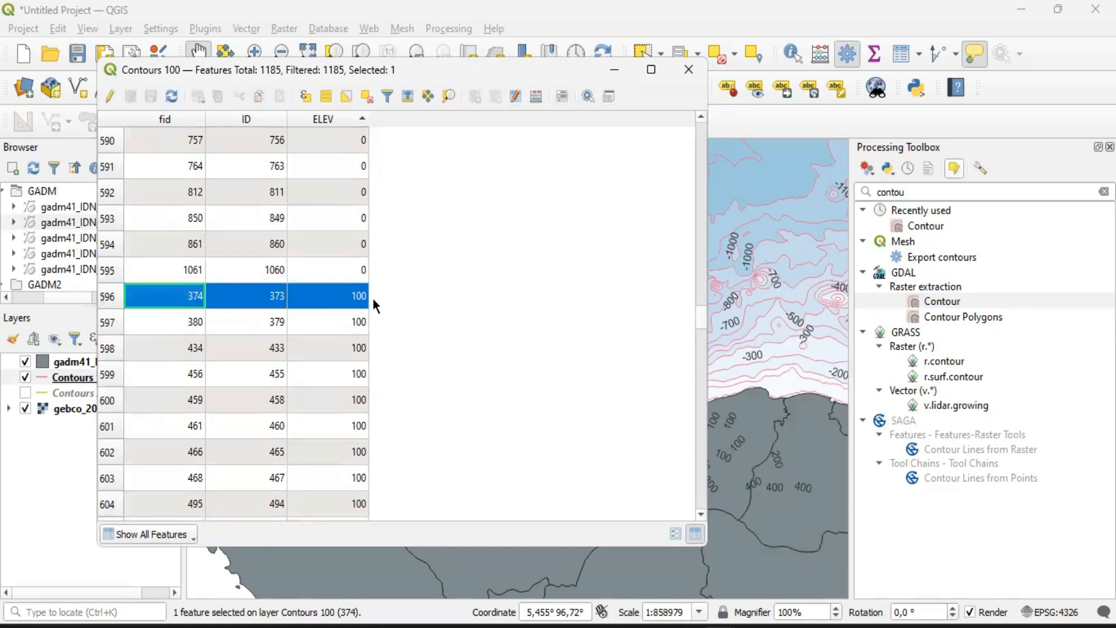
pyautogui.click(149, 337)
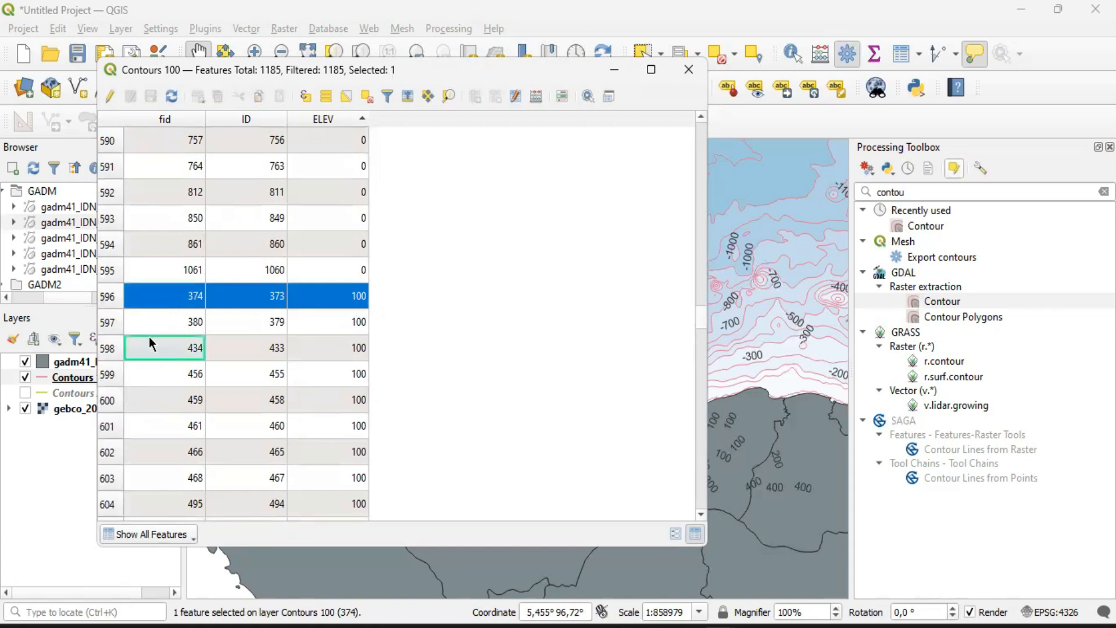
pyautogui.click(105, 298)
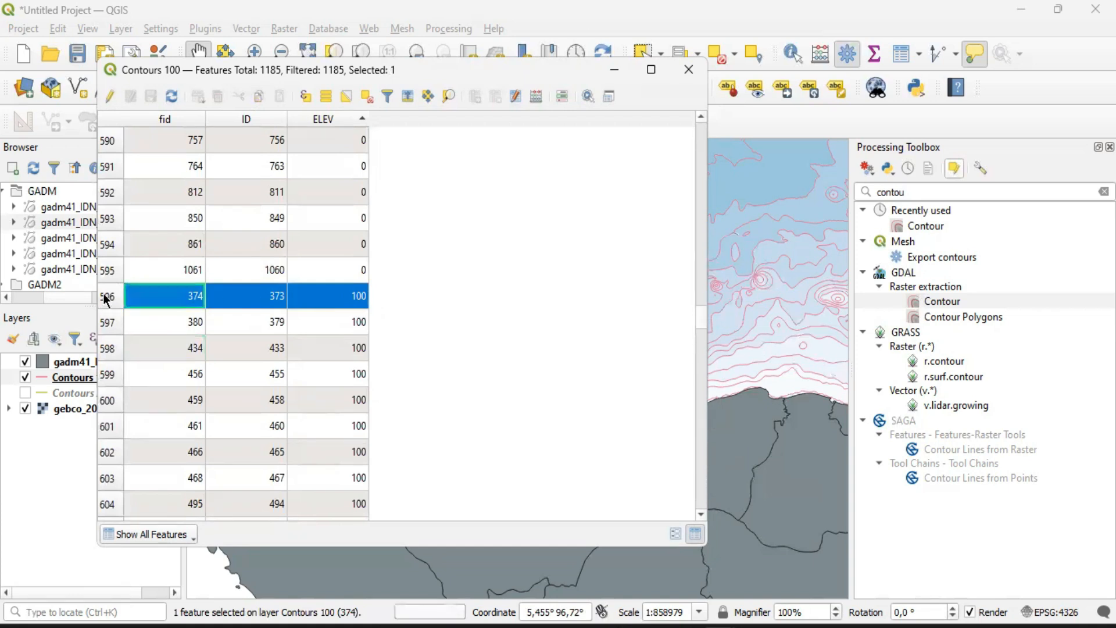
# Extend the selection through the table's last record and delete all selected above-zero contours from Contours 100 in edit mode
pyautogui.moveTo(701, 316); pyautogui.dragTo(699, 517)
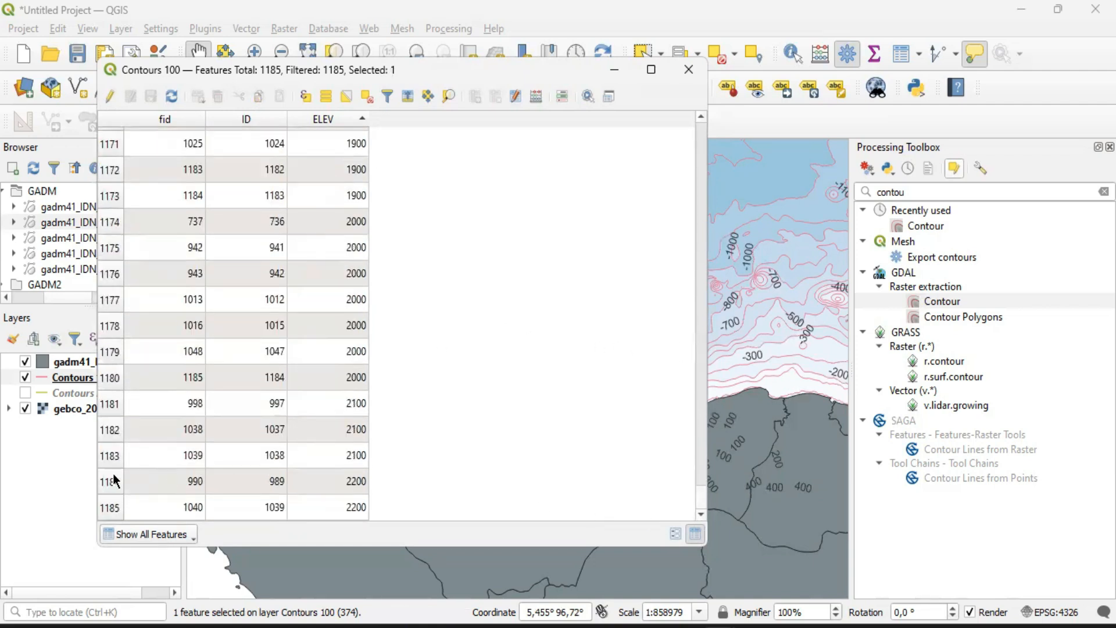
pyautogui.keyDown('shift'); pyautogui.click(107, 511); pyautogui.keyUp('shift')
pyautogui.scroll(8, 285, 274)
pyautogui.scroll(20, 284, 274)
pyautogui.scroll(20, 310, 260)
pyautogui.scroll(20, 320, 244)
pyautogui.scroll(20, 334, 226)
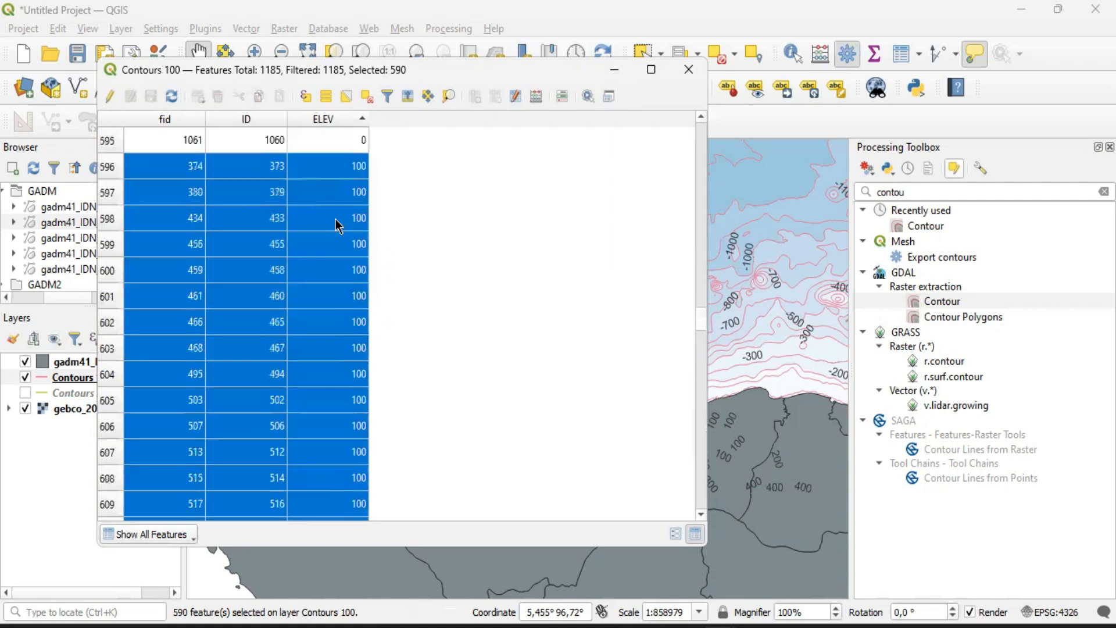
pyautogui.scroll(1, 337, 225)
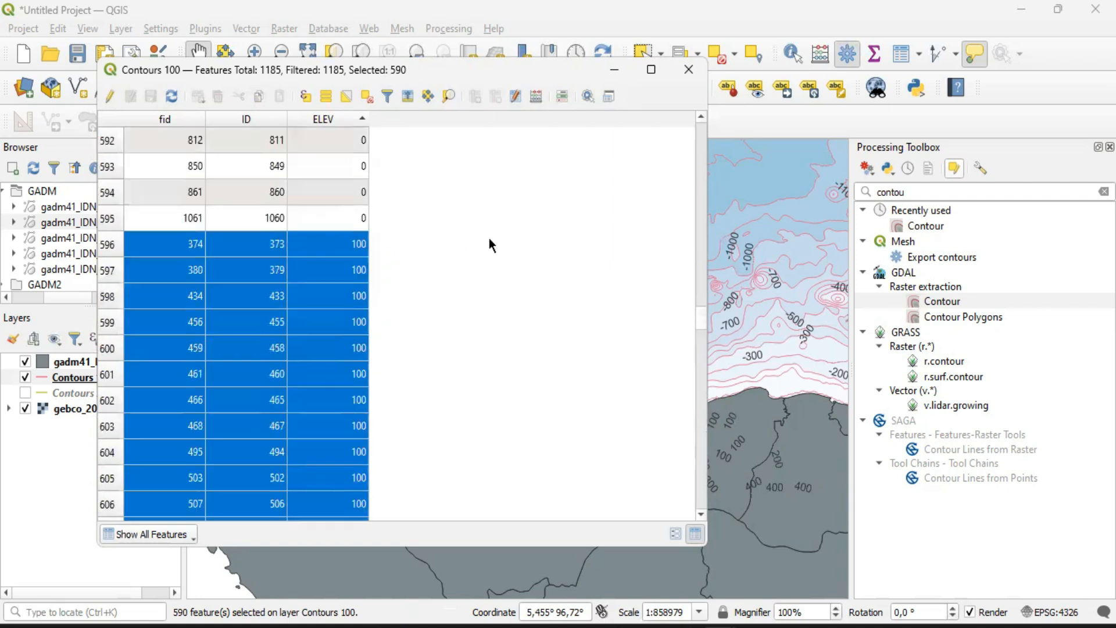
pyautogui.click(110, 92)
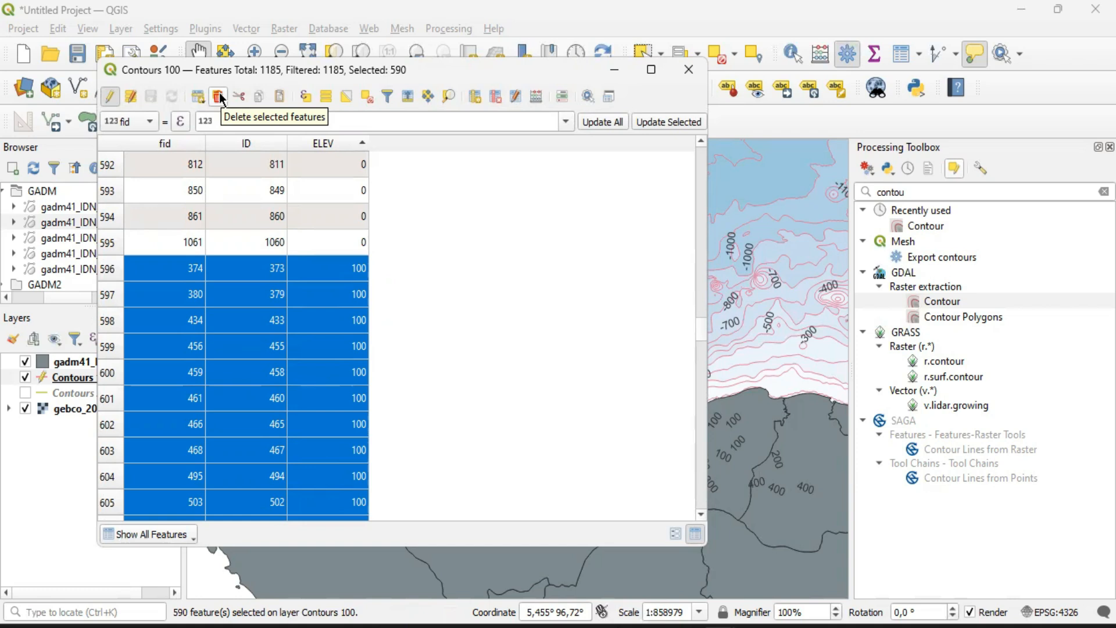
pyautogui.click(219, 97)
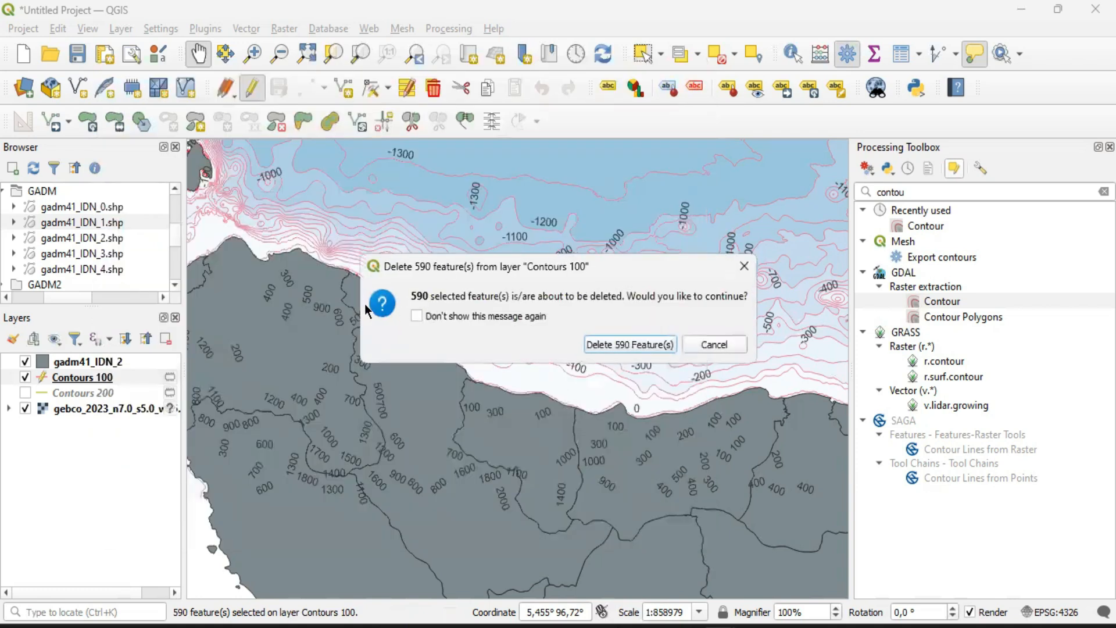
pyautogui.click(637, 346)
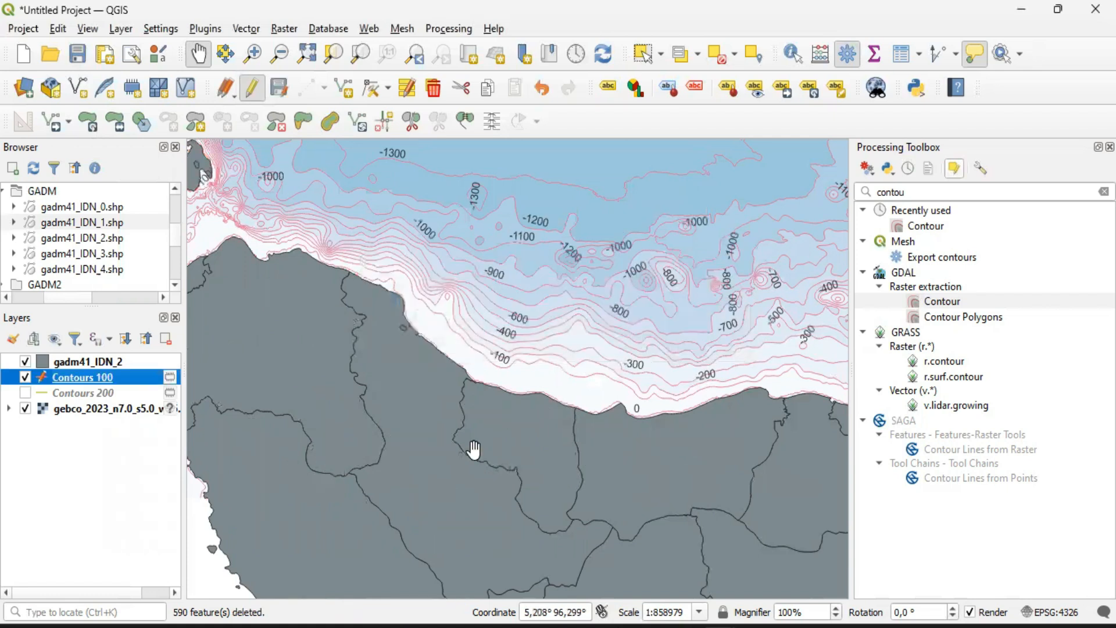
# Hide the gadm41_IDN_2 layer and examine the remaining contours along the northern Sumatra coast and over the land area
pyautogui.moveTo(609, 445); pyautogui.dragTo(522, 433)
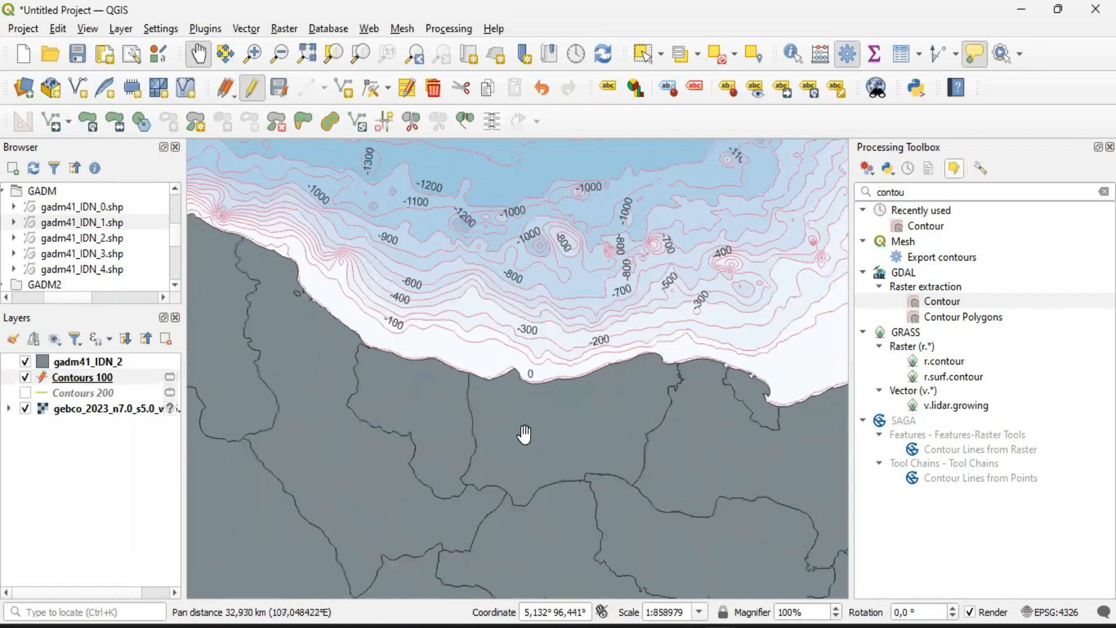
pyautogui.scroll(-1, 523, 433)
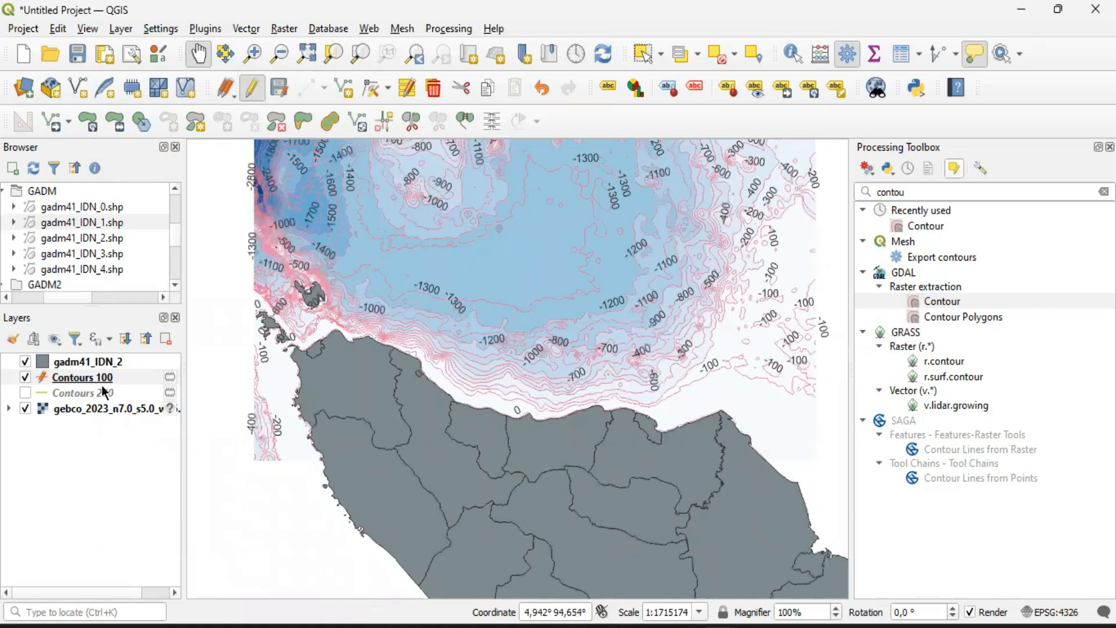
pyautogui.click(26, 363)
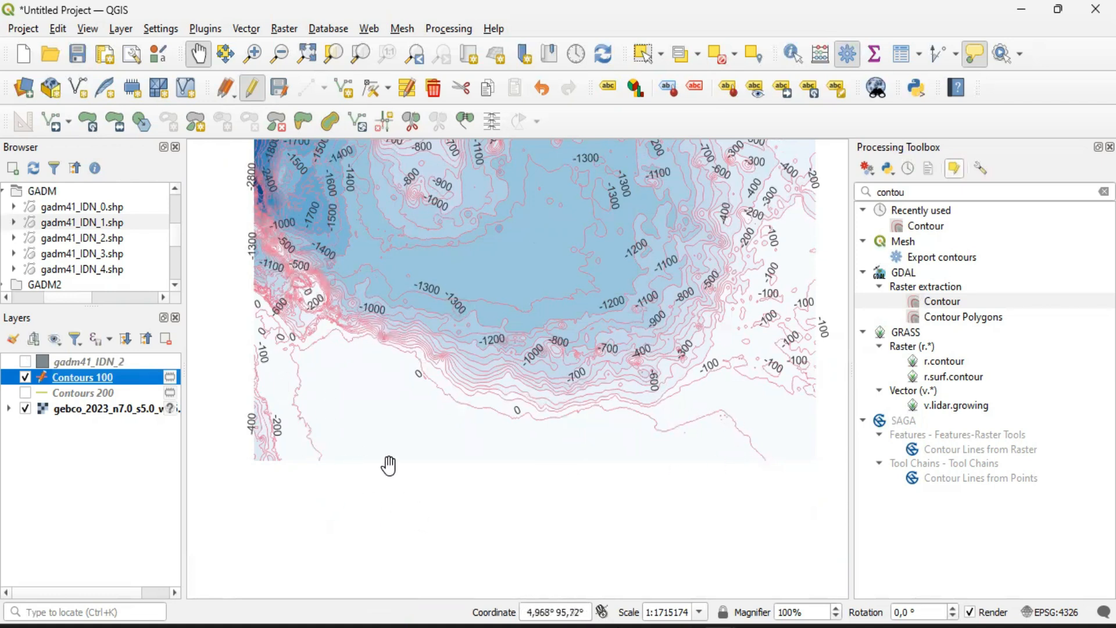
pyautogui.scroll(1, 389, 463)
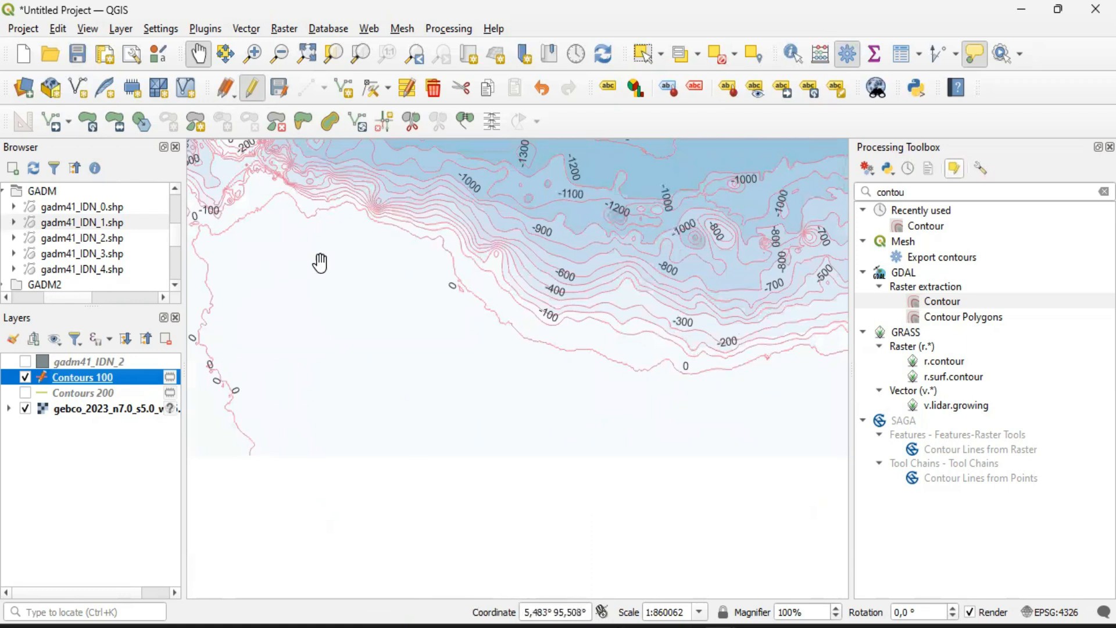
pyautogui.moveTo(646, 393); pyautogui.dragTo(411, 387)
pyautogui.moveTo(602, 393); pyautogui.dragTo(398, 373)
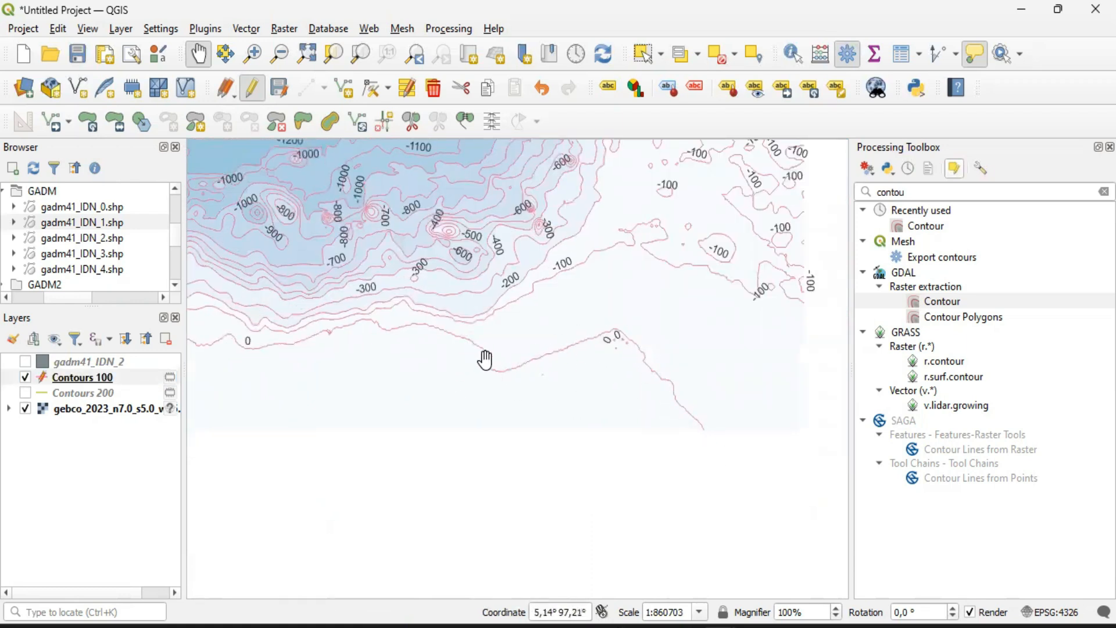
pyautogui.moveTo(458, 368); pyautogui.dragTo(670, 416)
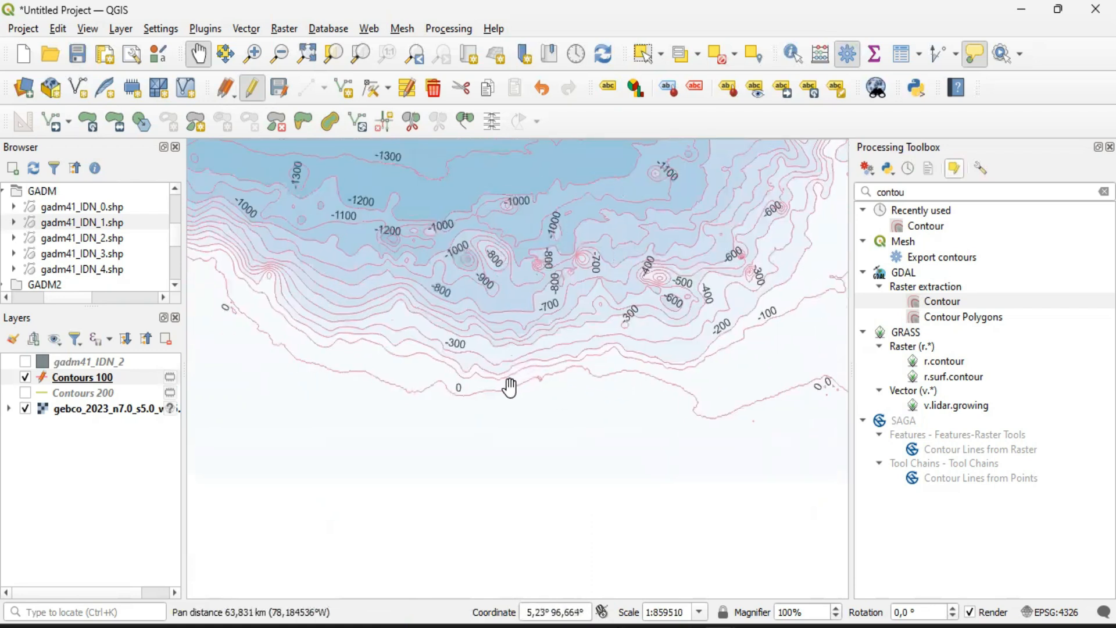
pyautogui.moveTo(441, 432); pyautogui.dragTo(499, 458)
pyautogui.moveTo(330, 332); pyautogui.dragTo(401, 378)
pyautogui.moveTo(289, 384); pyautogui.dragTo(322, 362)
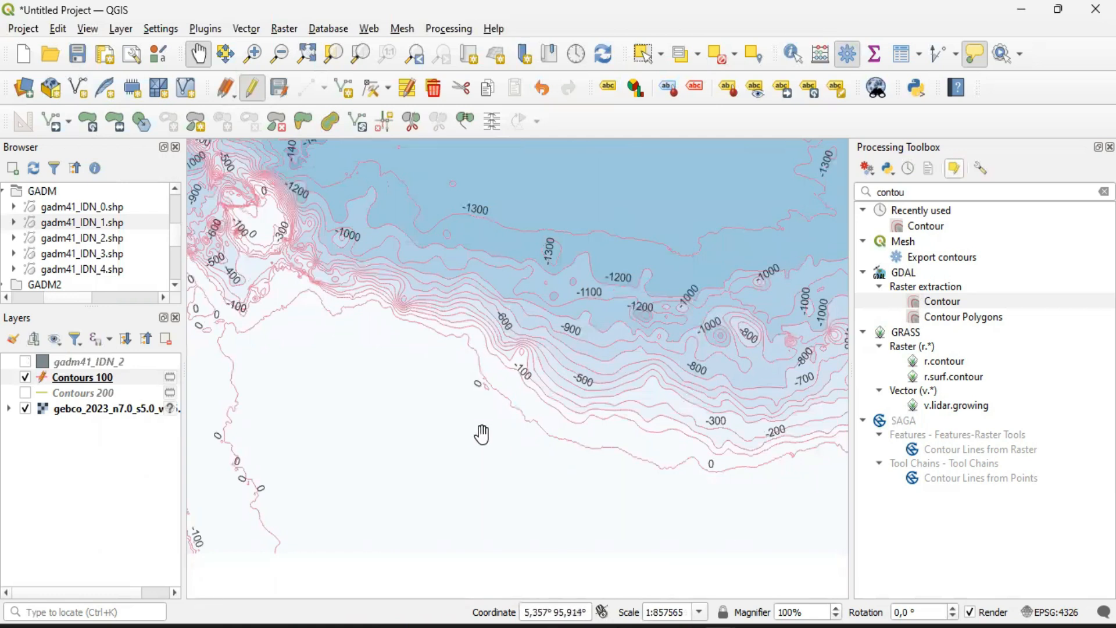
pyautogui.moveTo(541, 478); pyautogui.dragTo(519, 462)
pyautogui.scroll(-1, 519, 462)
pyautogui.moveTo(584, 494); pyautogui.dragTo(510, 445)
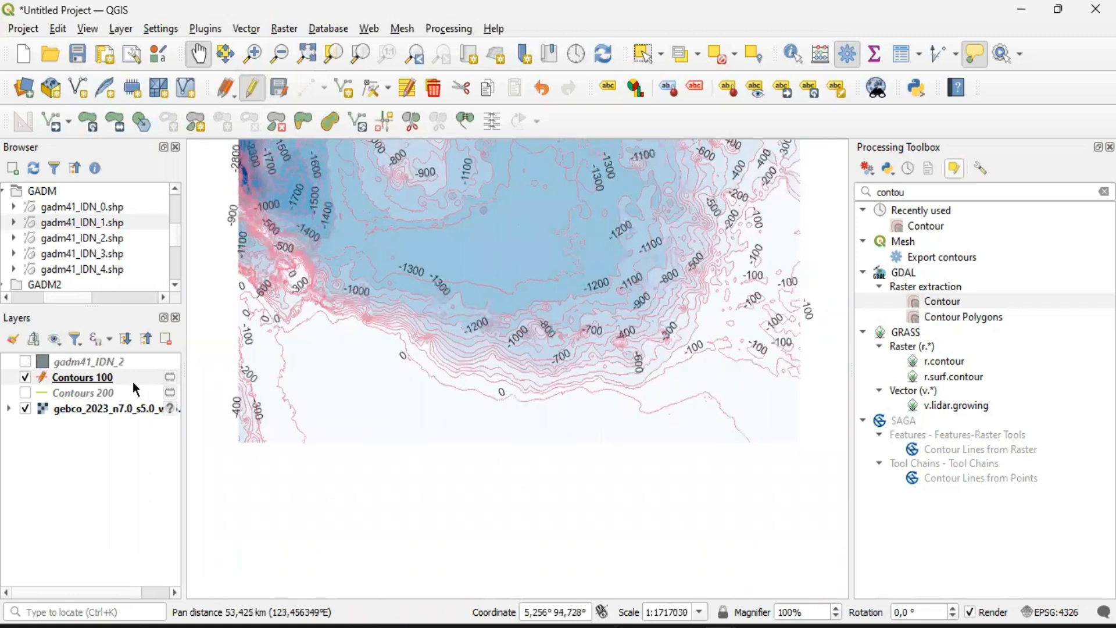
# Show the gadm41_IDN_2 layer again and inspect how the 0 m contour follows its coastline
pyautogui.click(26, 362)
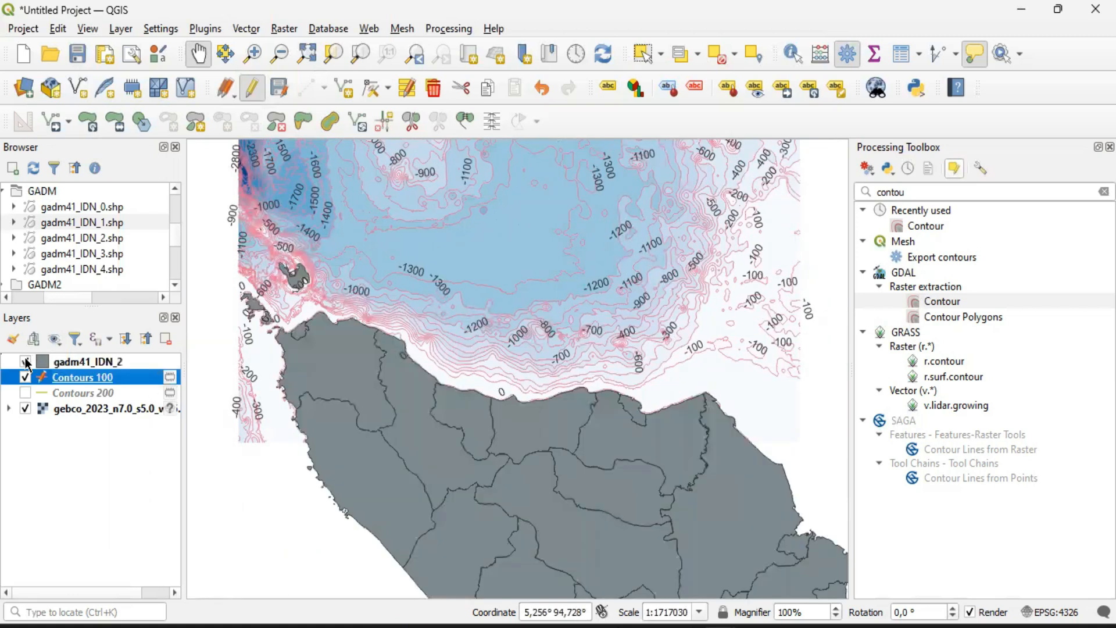
pyautogui.click(26, 362)
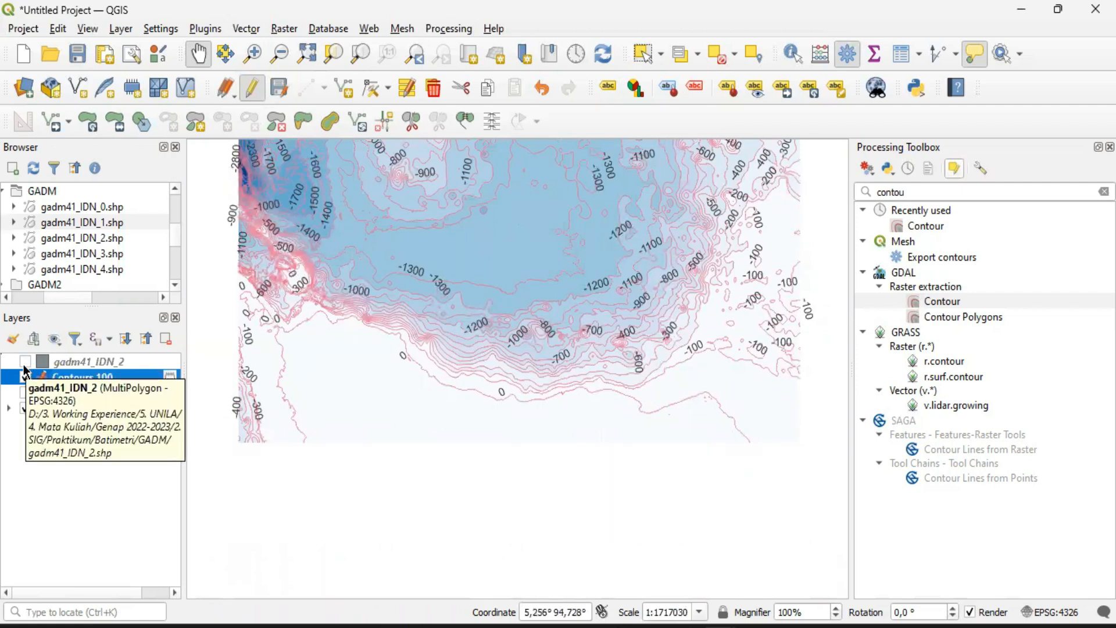
pyautogui.click(25, 362)
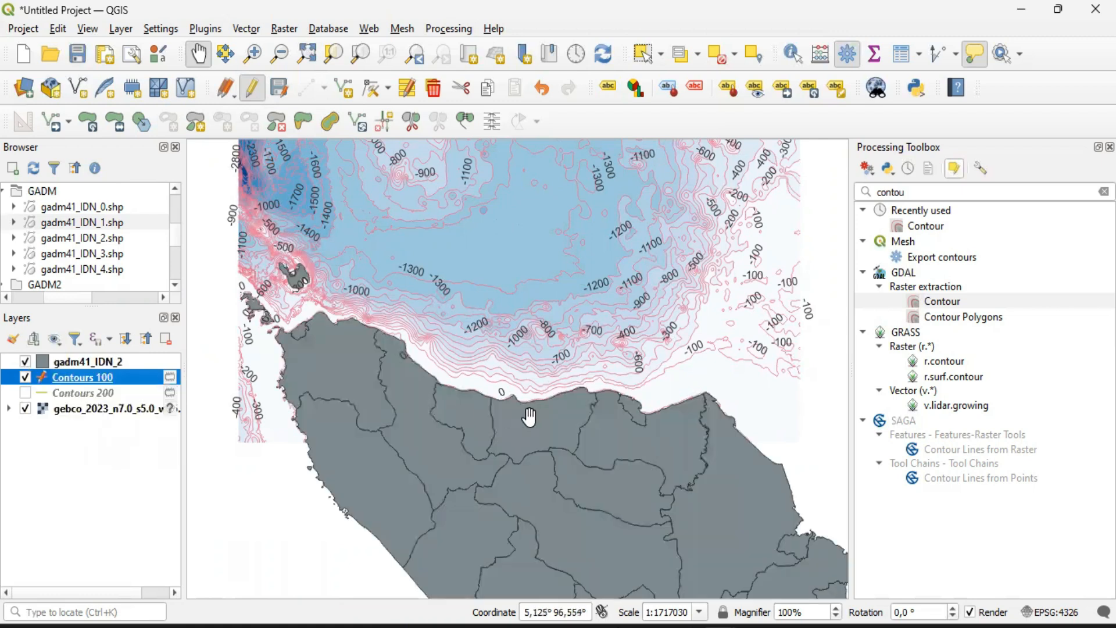
pyautogui.scroll(2, 529, 417)
pyautogui.moveTo(386, 376); pyautogui.dragTo(501, 411)
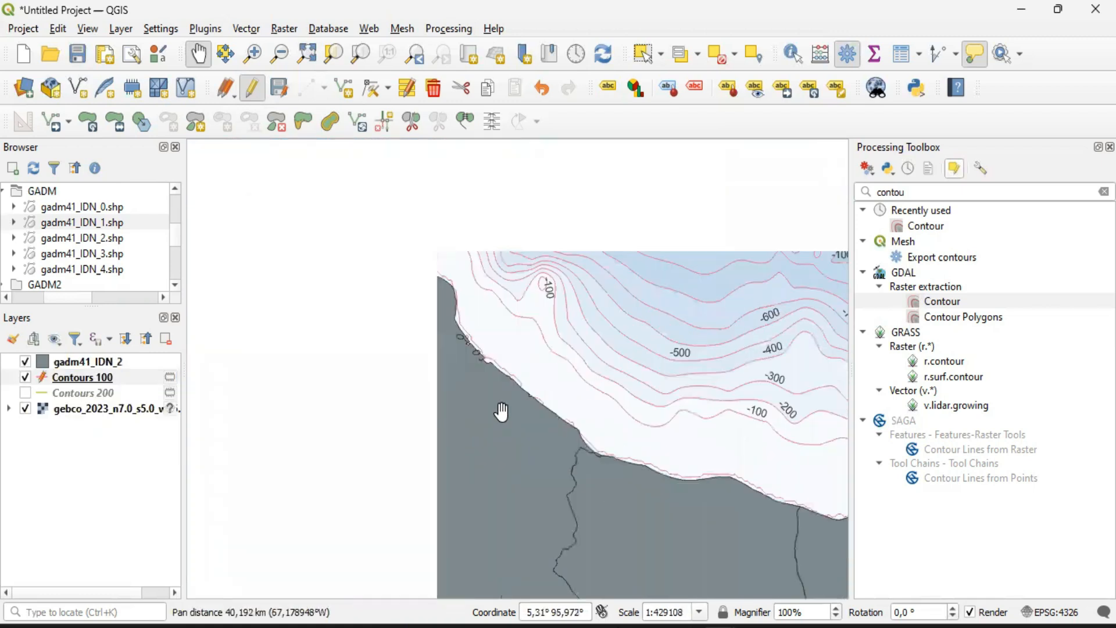
pyautogui.moveTo(579, 487); pyautogui.dragTo(486, 387)
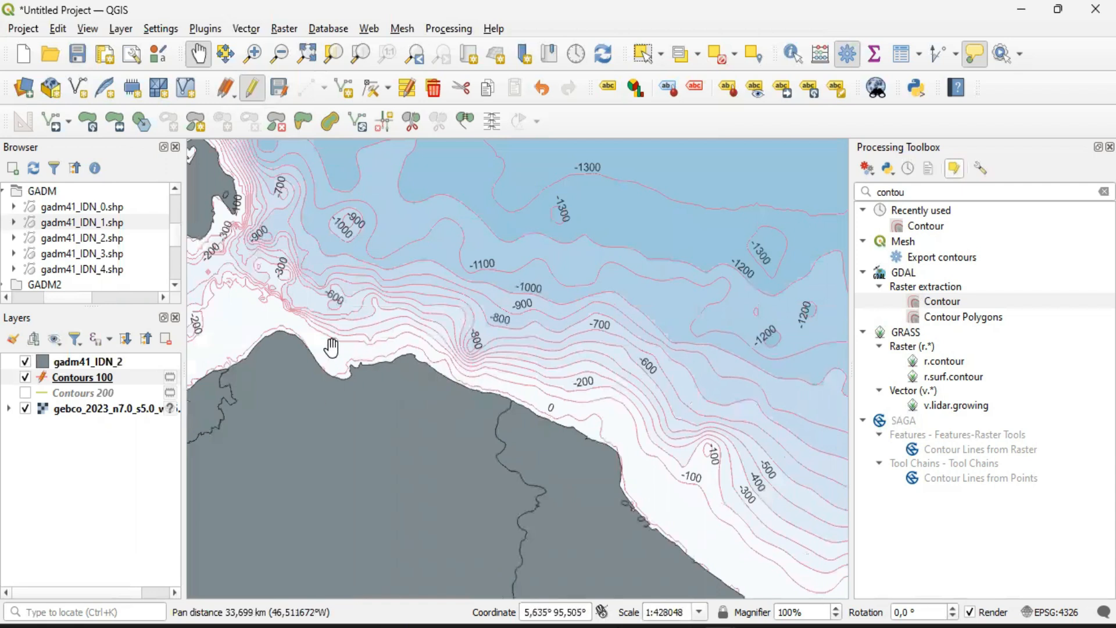
pyautogui.moveTo(269, 389); pyautogui.dragTo(506, 379)
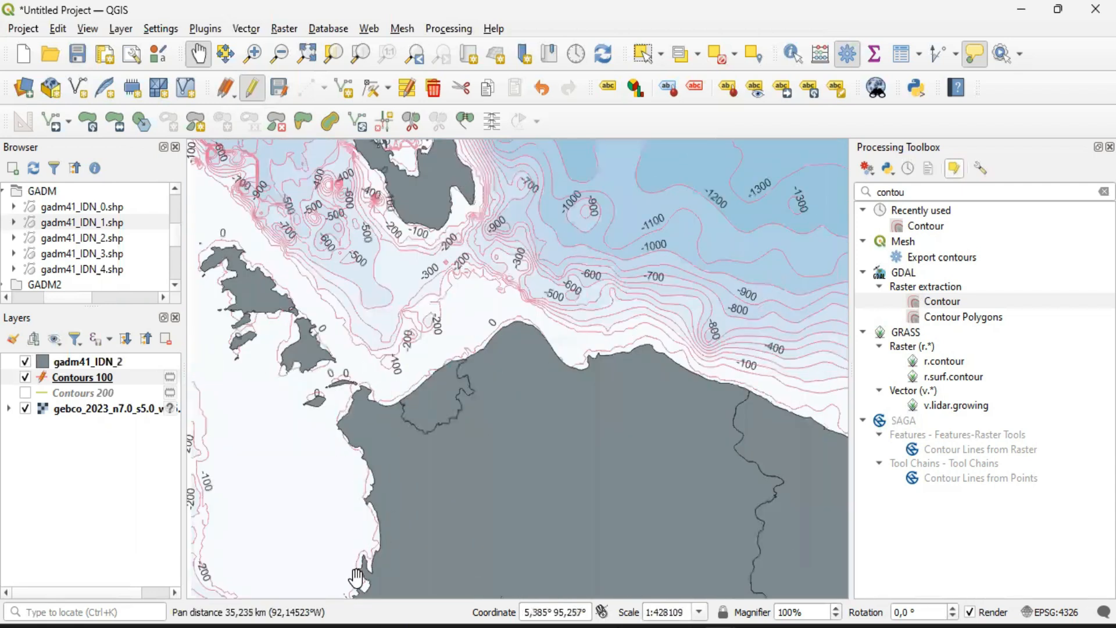
pyautogui.moveTo(662, 534); pyautogui.dragTo(461, 370)
pyautogui.moveTo(779, 505); pyautogui.dragTo(571, 411)
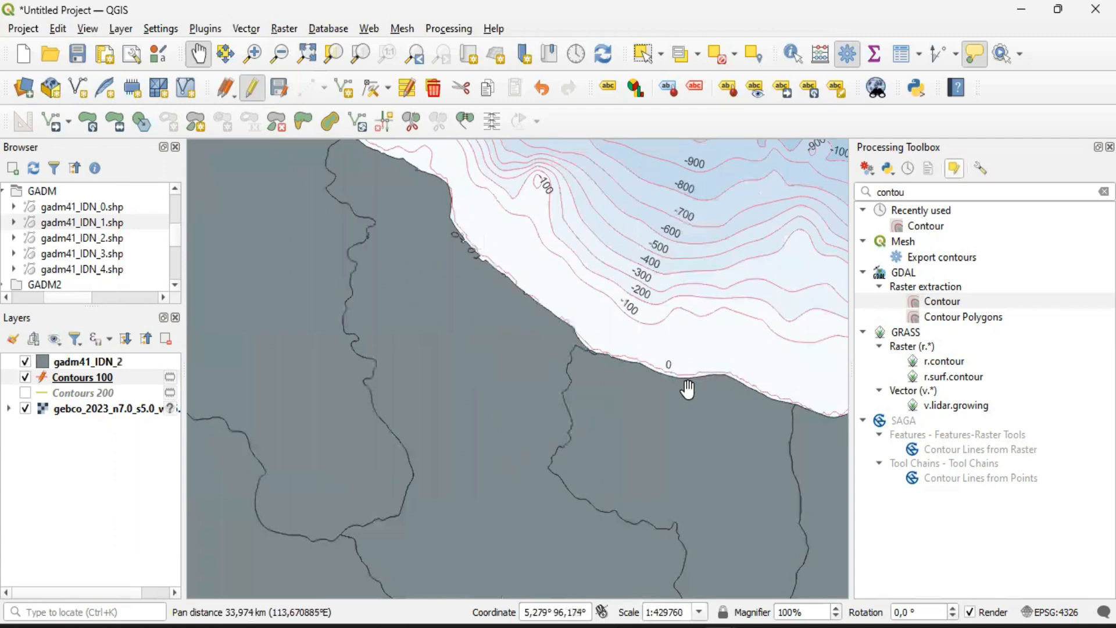
pyautogui.scroll(-2, 521, 394)
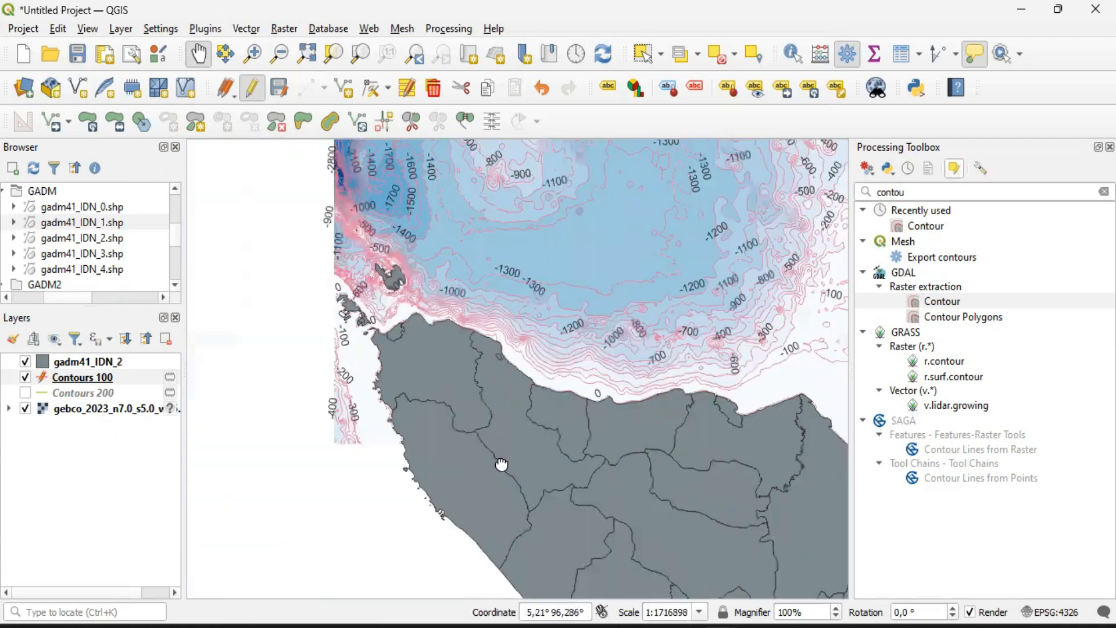
pyautogui.moveTo(573, 402); pyautogui.dragTo(502, 464)
pyautogui.moveTo(504, 318); pyautogui.dragTo(477, 372)
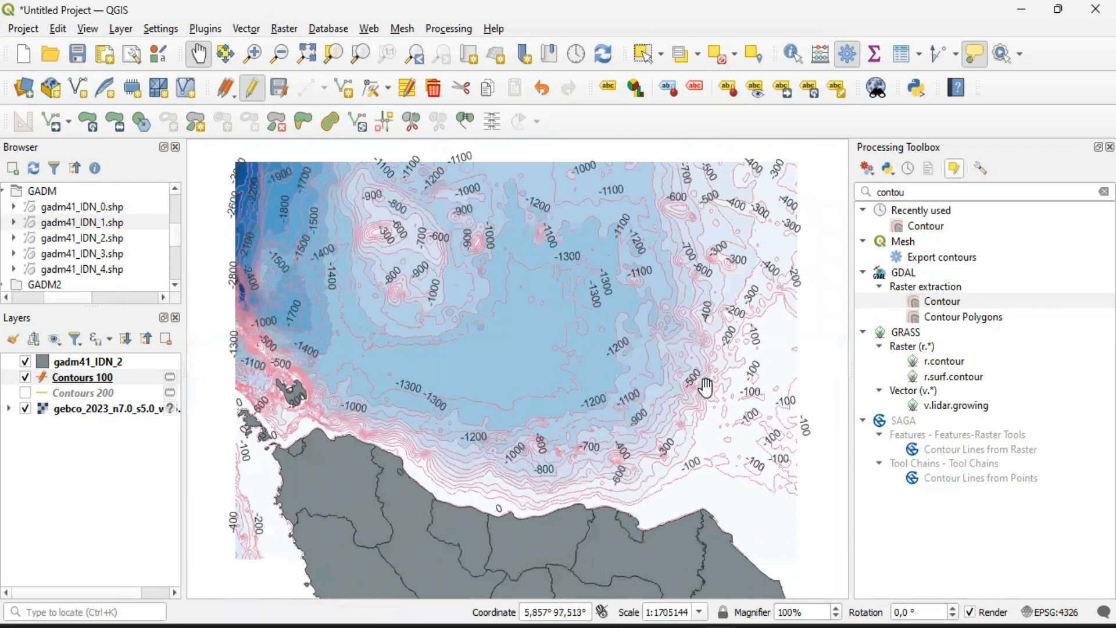
# Set the Contours 100 label text size to 7 points and check the labels on the map at closer range
pyautogui.moveTo(453, 299)
pyautogui.rightClick(74, 377)
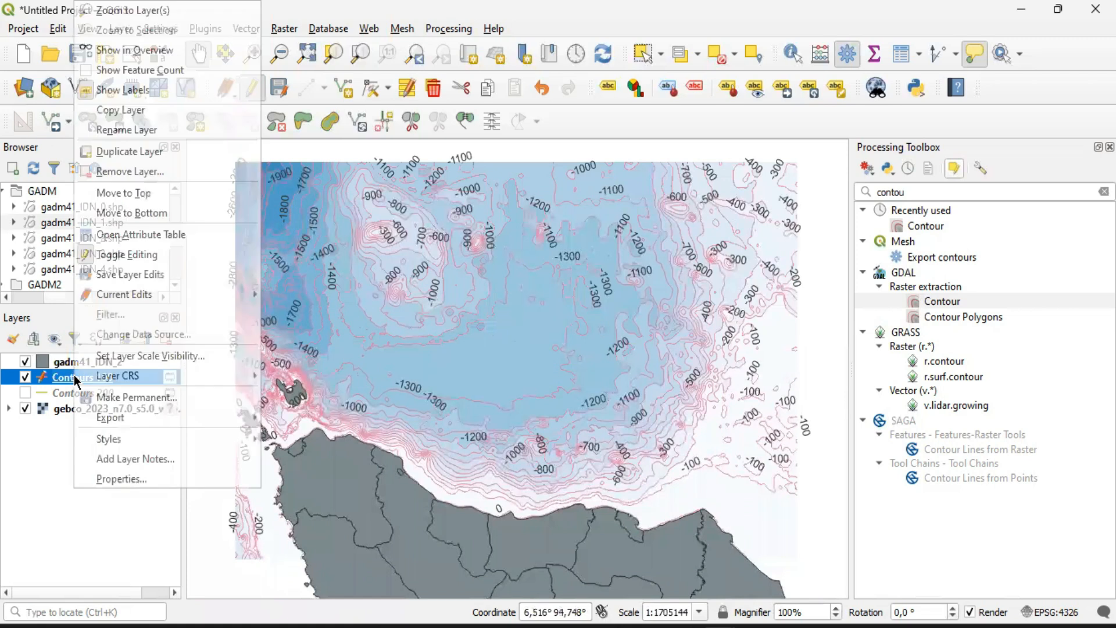
pyautogui.click(131, 477)
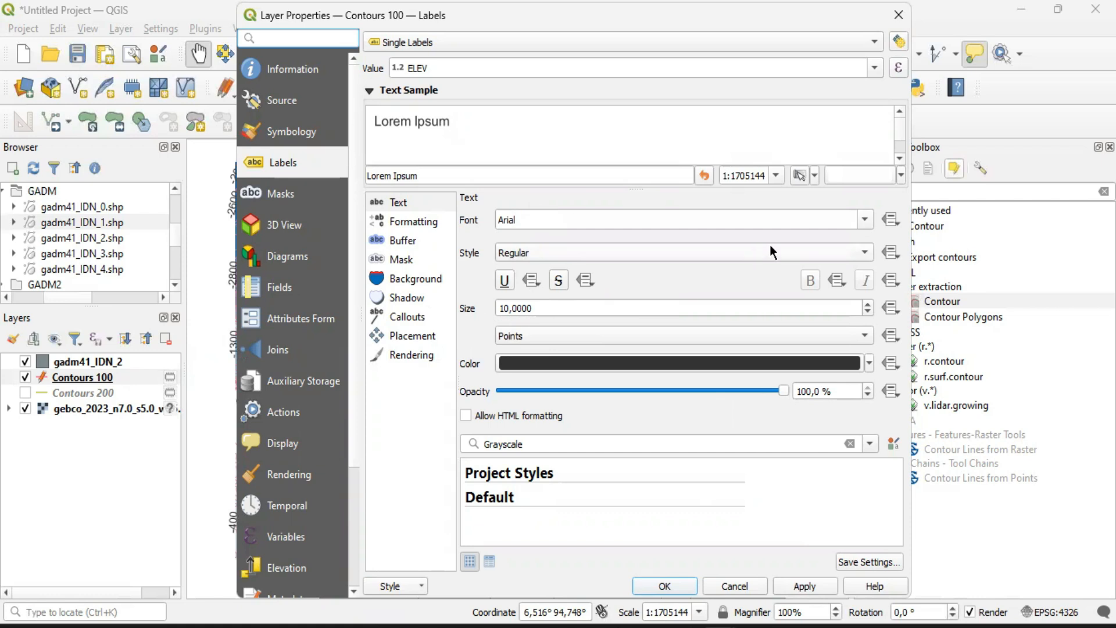
pyautogui.click(852, 254)
pyautogui.click(849, 254)
pyautogui.click(867, 313)
pyautogui.click(867, 313)
pyautogui.click(868, 313)
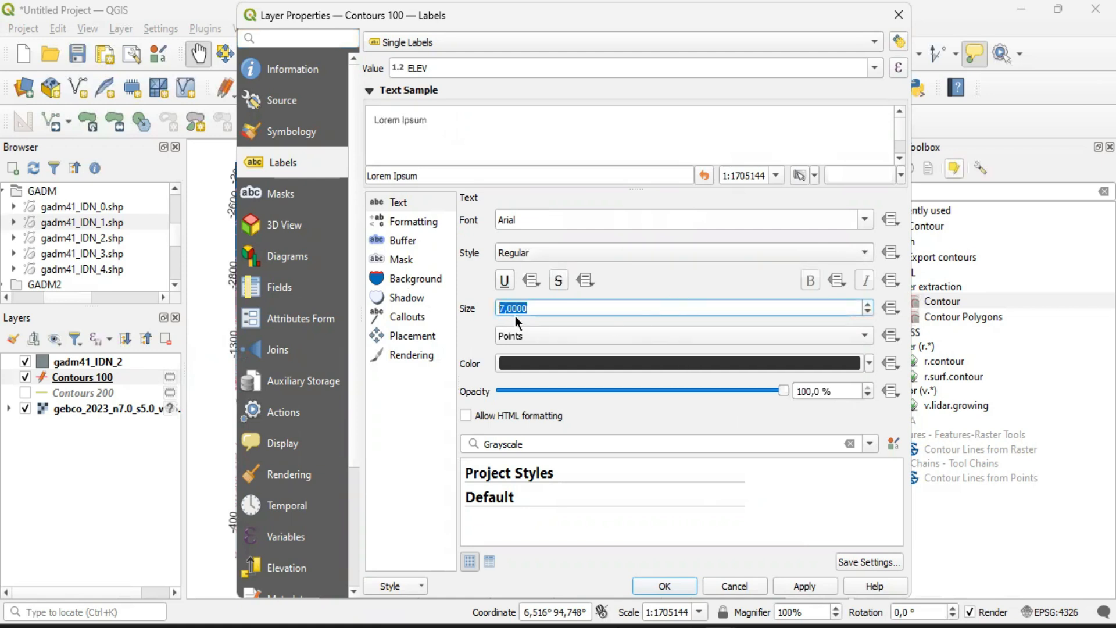
pyautogui.click(473, 305)
pyautogui.click(665, 586)
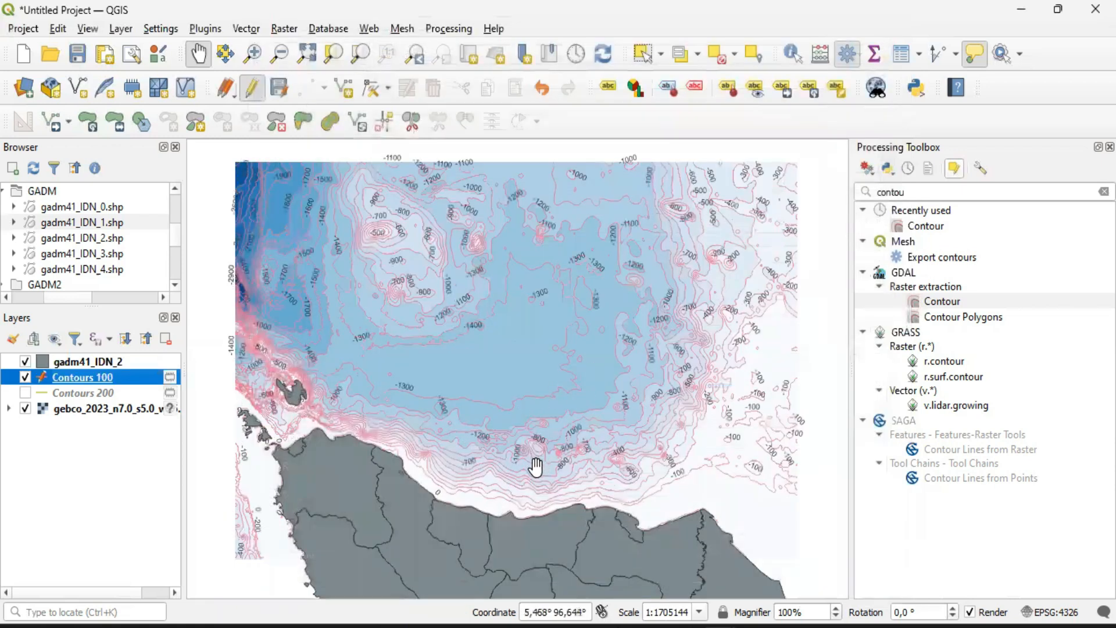
pyautogui.scroll(1, 528, 473)
pyautogui.scroll(1, 532, 514)
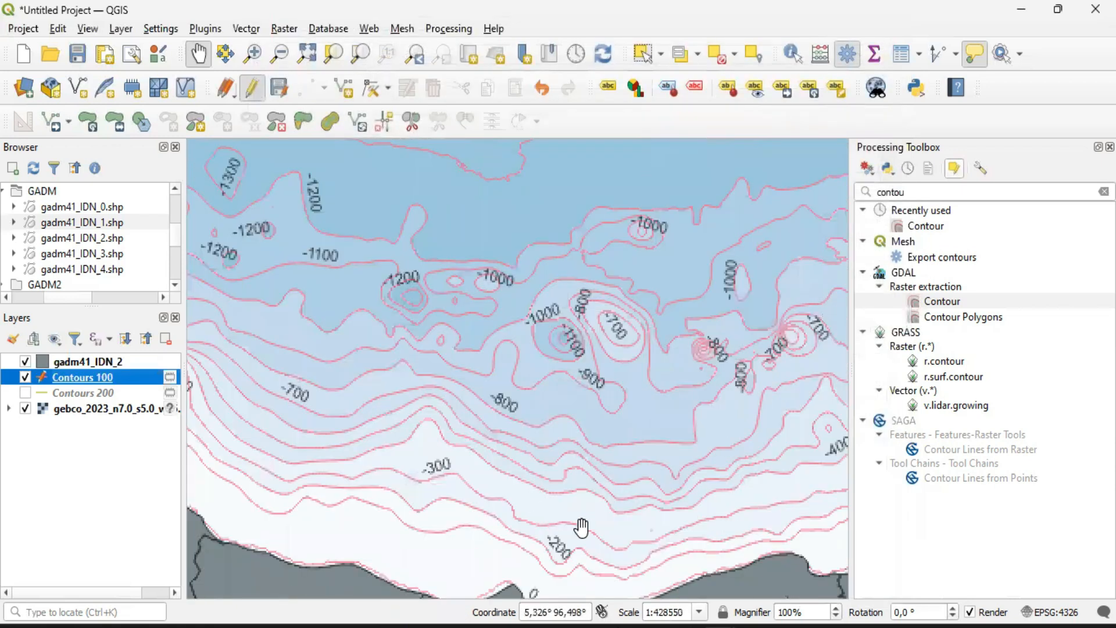
pyautogui.moveTo(587, 505); pyautogui.dragTo(594, 466)
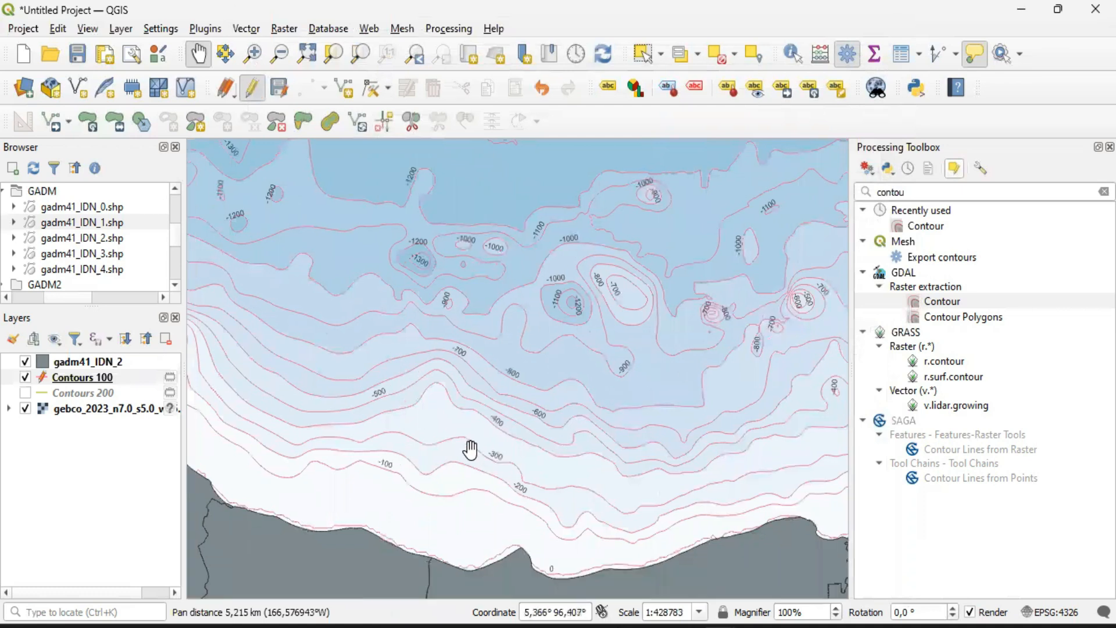
# Examine the labelled Contours 100 lines and depth classes across the full bathymetry extent north of Sumatra
pyautogui.scroll(-1, 469, 448)
pyautogui.moveTo(471, 452); pyautogui.dragTo(531, 429)
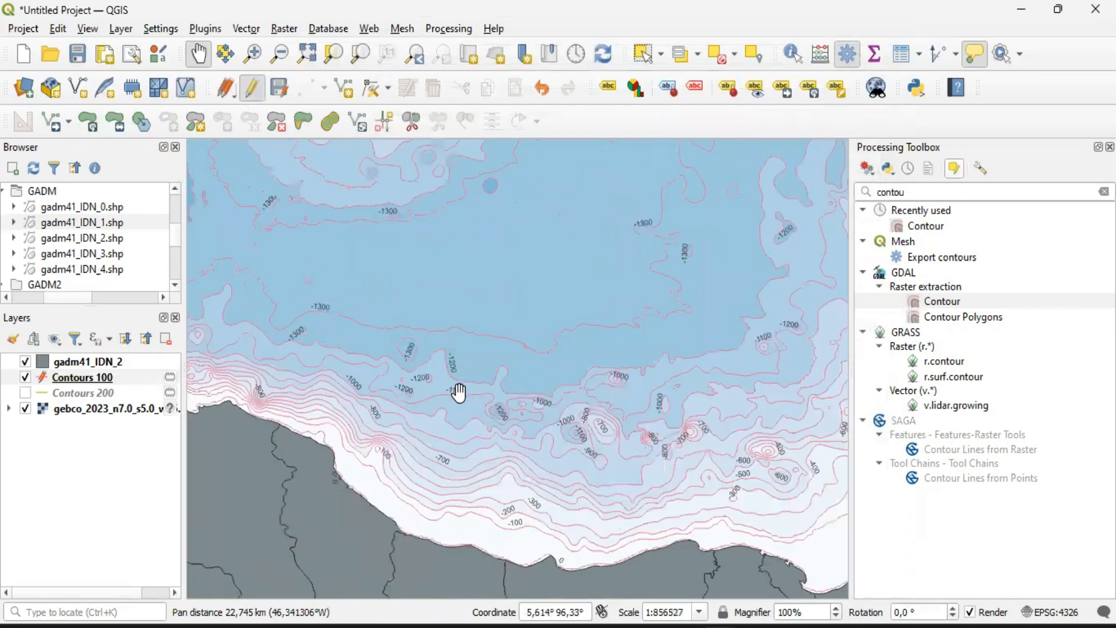
pyautogui.moveTo(458, 391); pyautogui.dragTo(519, 424)
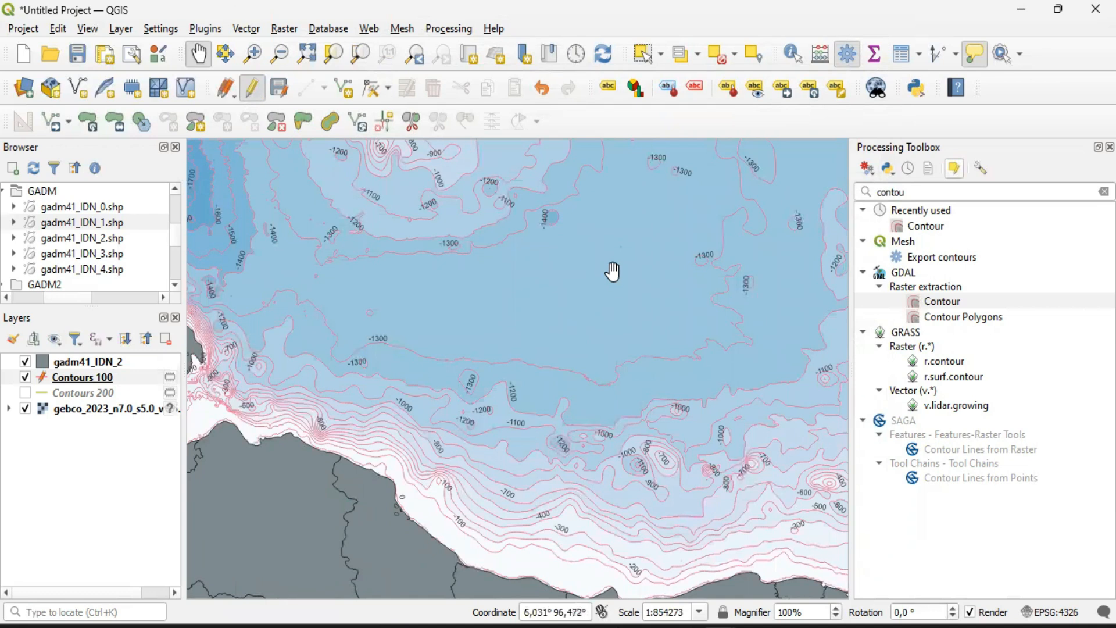
pyautogui.scroll(-1, 617, 285)
pyautogui.moveTo(677, 346); pyautogui.dragTo(593, 385)
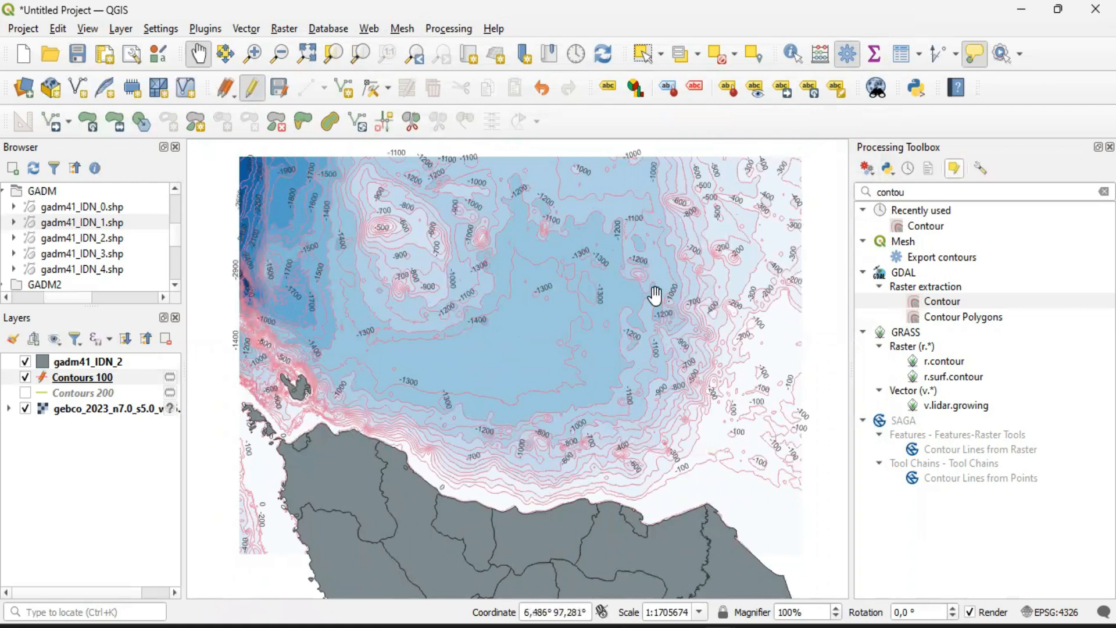
pyautogui.moveTo(644, 301)
pyautogui.moveTo(720, 626)
pyautogui.moveTo(675, 366)
# Switch to File Explorer and locate the BATNAS_095E-100E_05N-10N_MSL_v1.5 TIF file in the Batimetri folder
pyautogui.click(433, 625)
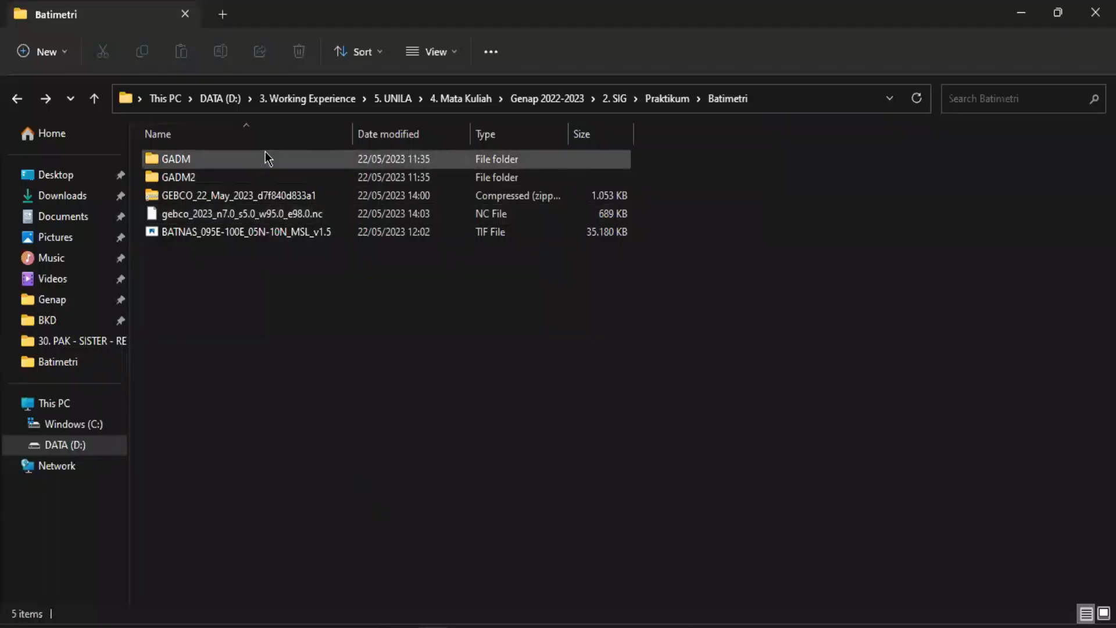
pyautogui.click(241, 235)
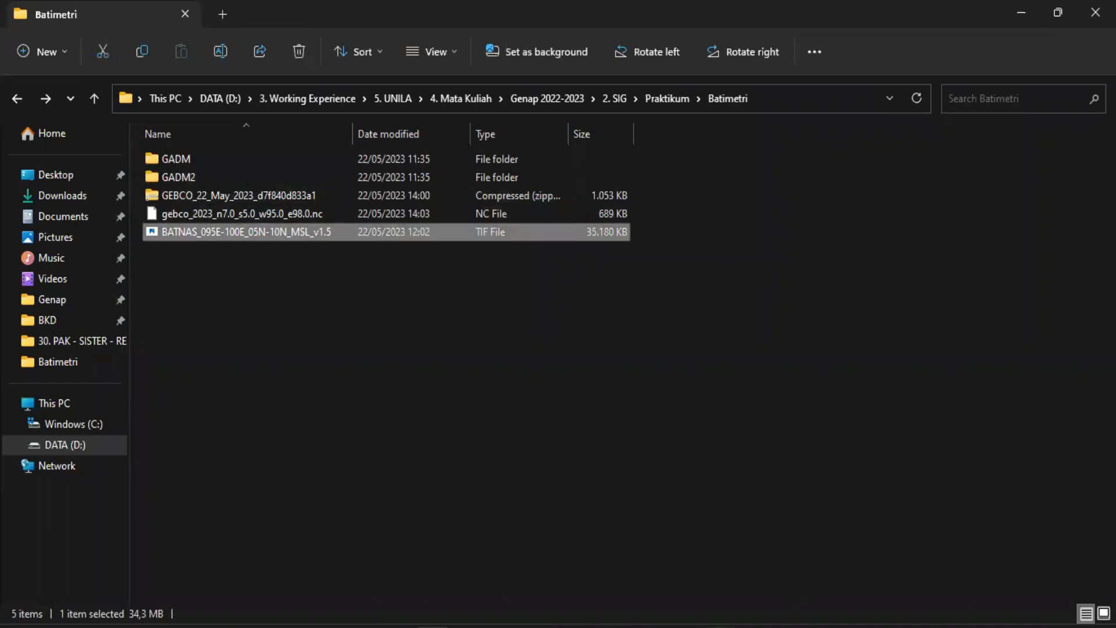
pyautogui.click(660, 564)
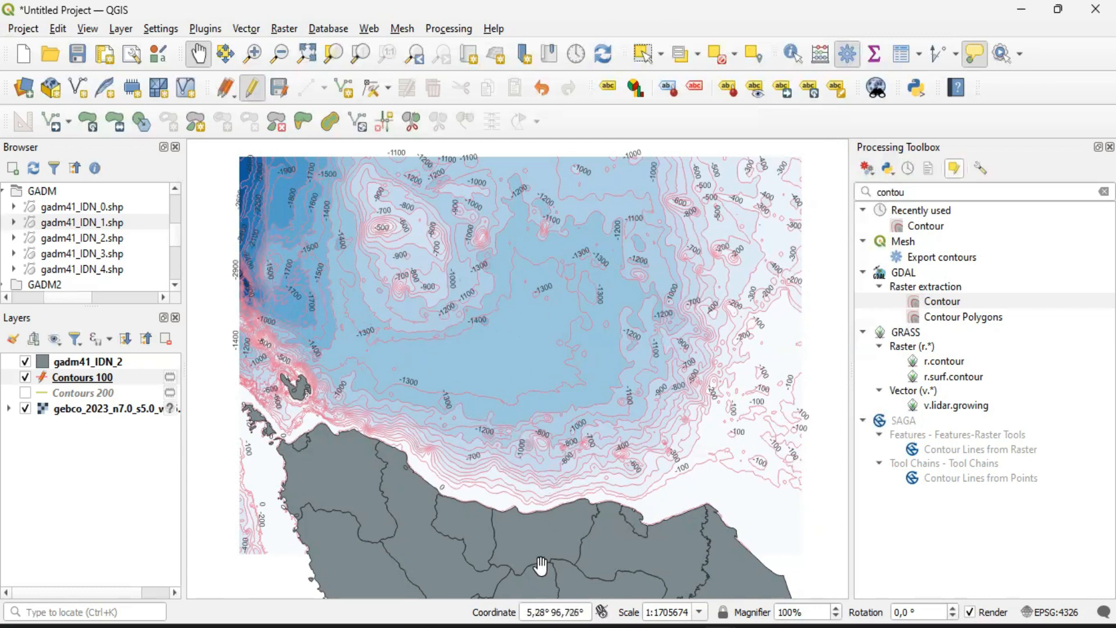
pyautogui.click(490, 626)
pyautogui.click(187, 251)
pyautogui.click(190, 231)
# Switch to the web browser, open the BATimetri NASional page and try to log in to Inageoportal with the saved account
pyautogui.click(678, 625)
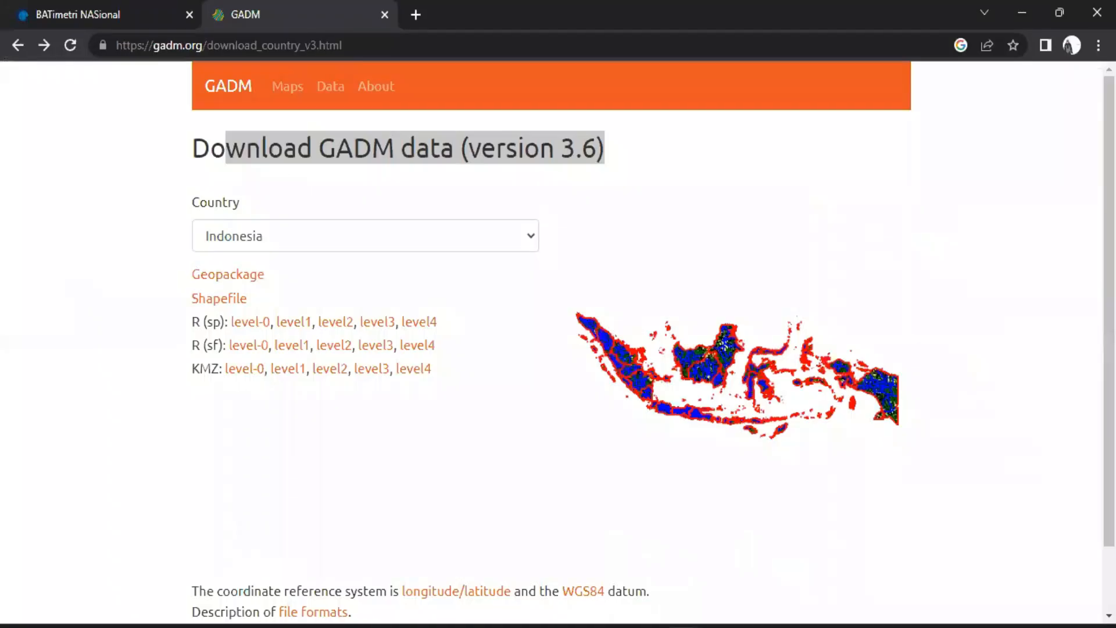
pyautogui.click(145, 8)
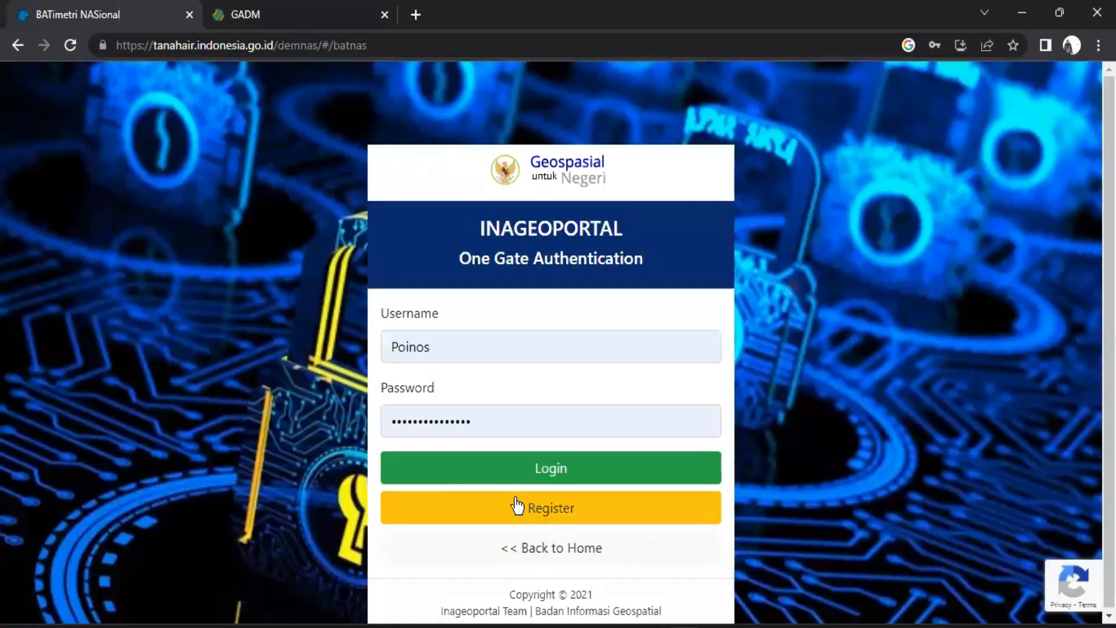
pyautogui.click(521, 472)
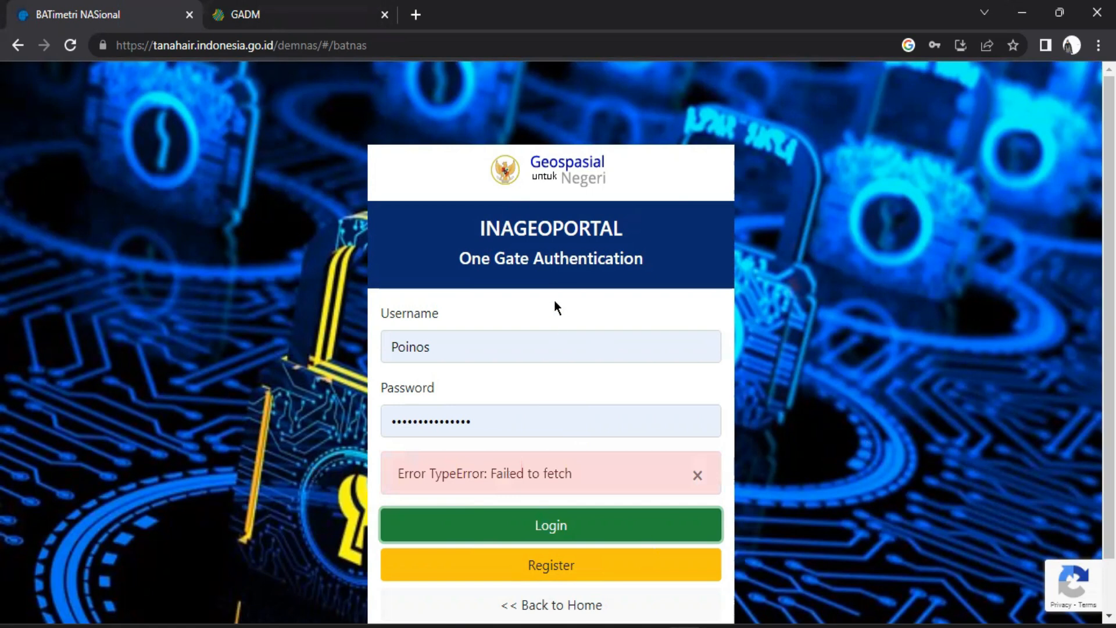
# Reload the BATimetri NASional page and try again to log in with the saved account
pyautogui.click(165, 49)
pyautogui.press('Return')
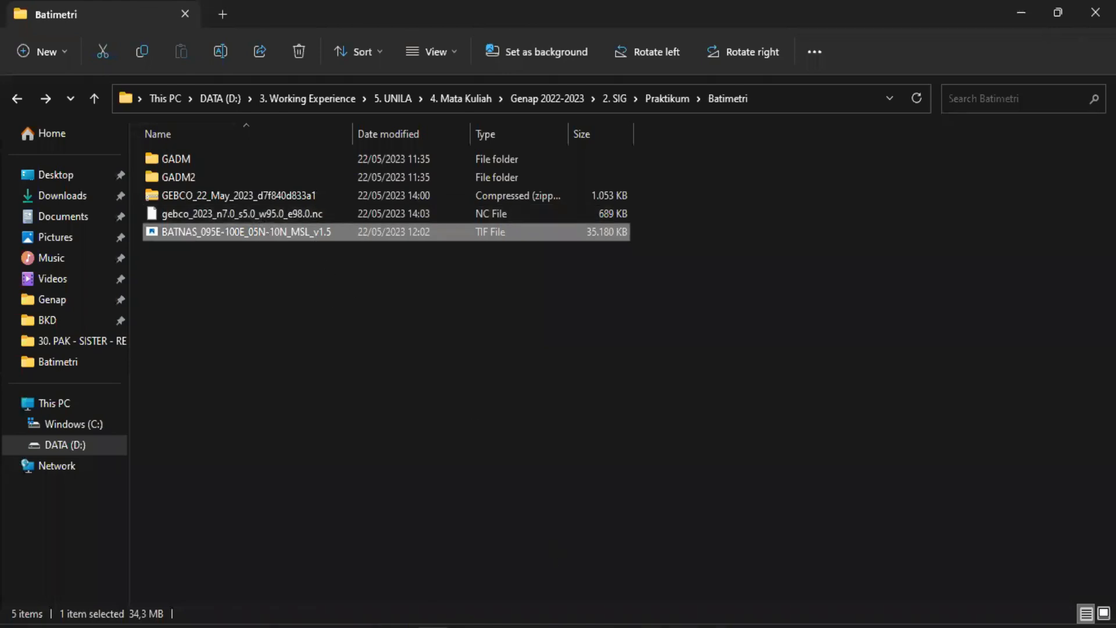
pyautogui.moveTo(714, 592)
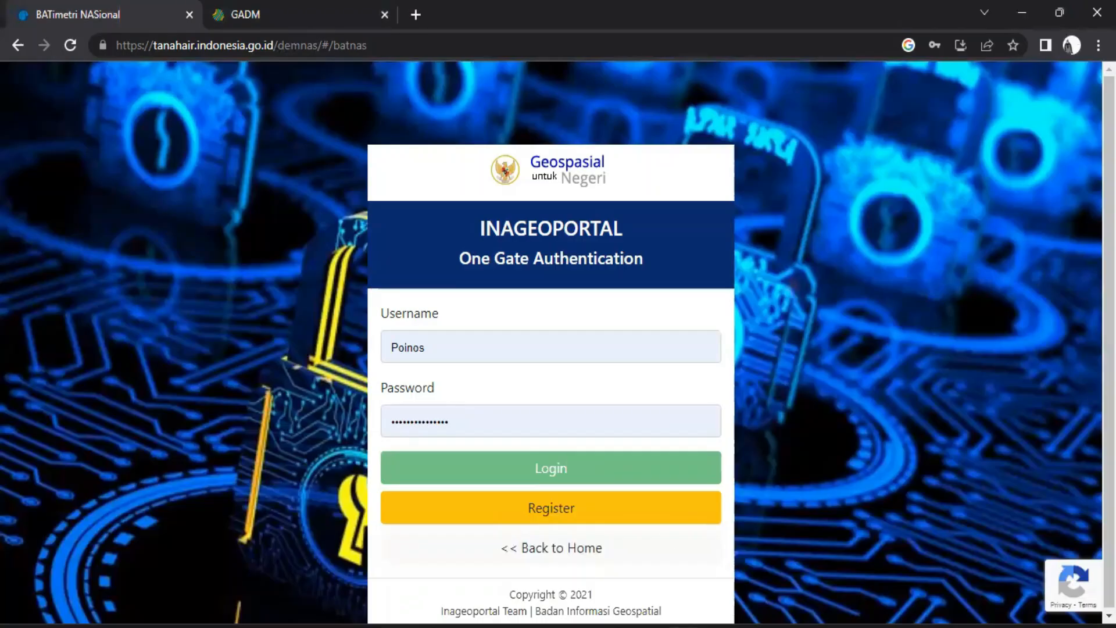
pyautogui.click(427, 471)
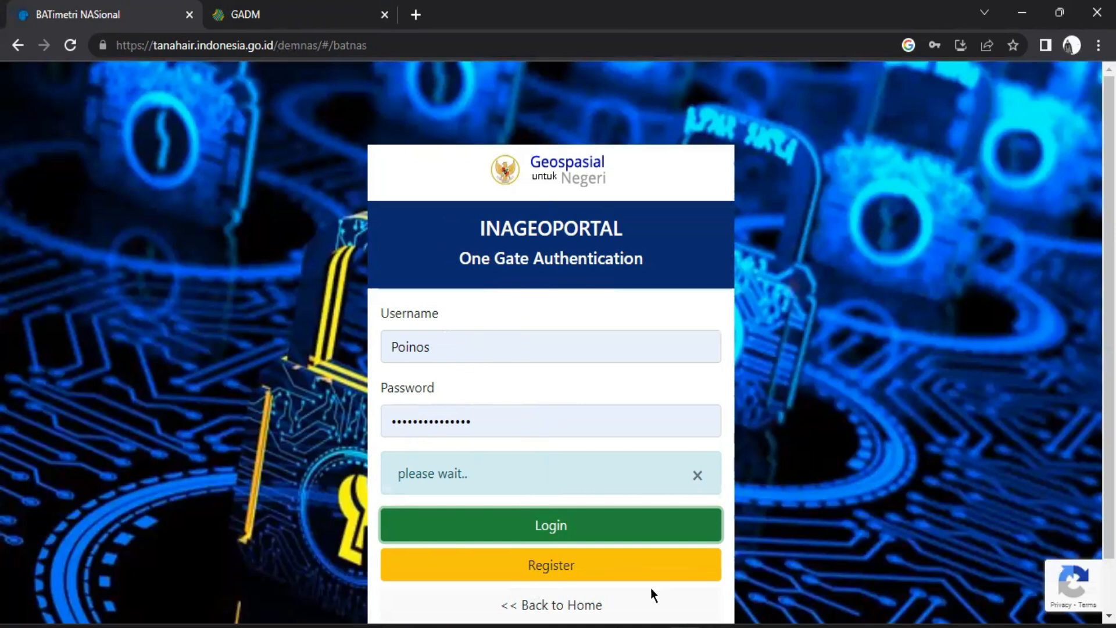
pyautogui.moveTo(647, 626)
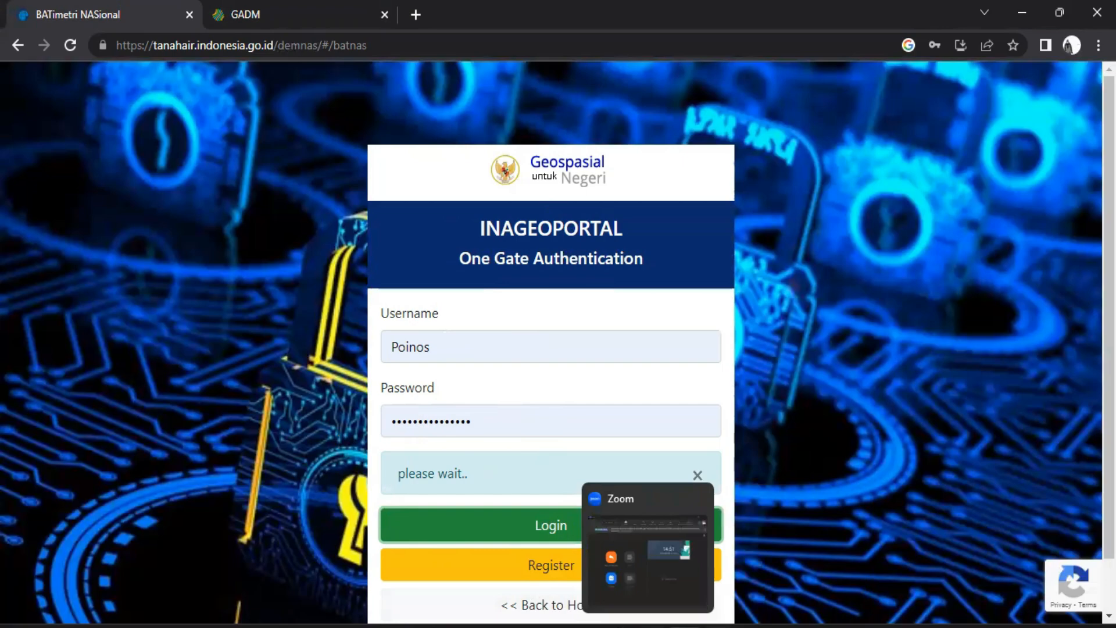
# Return to QGIS and find the BATNAS_095E-100E_05N-10N_MSL_v1.5 raster among the project folder's files
pyautogui.click(688, 588)
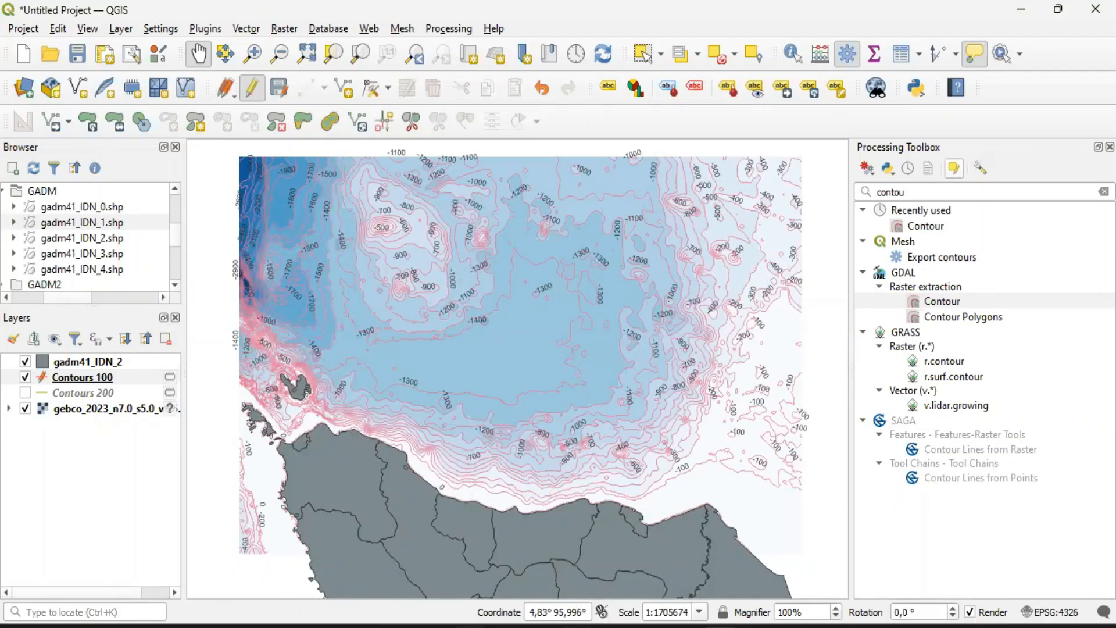
pyautogui.moveTo(432, 626)
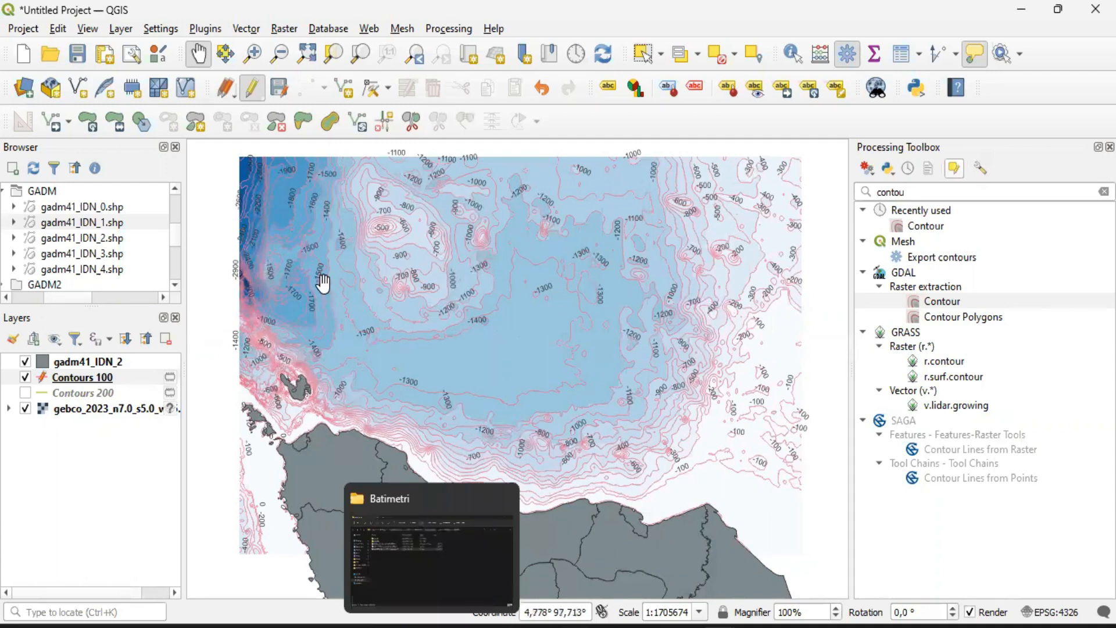
pyautogui.scroll(-2, 173, 238)
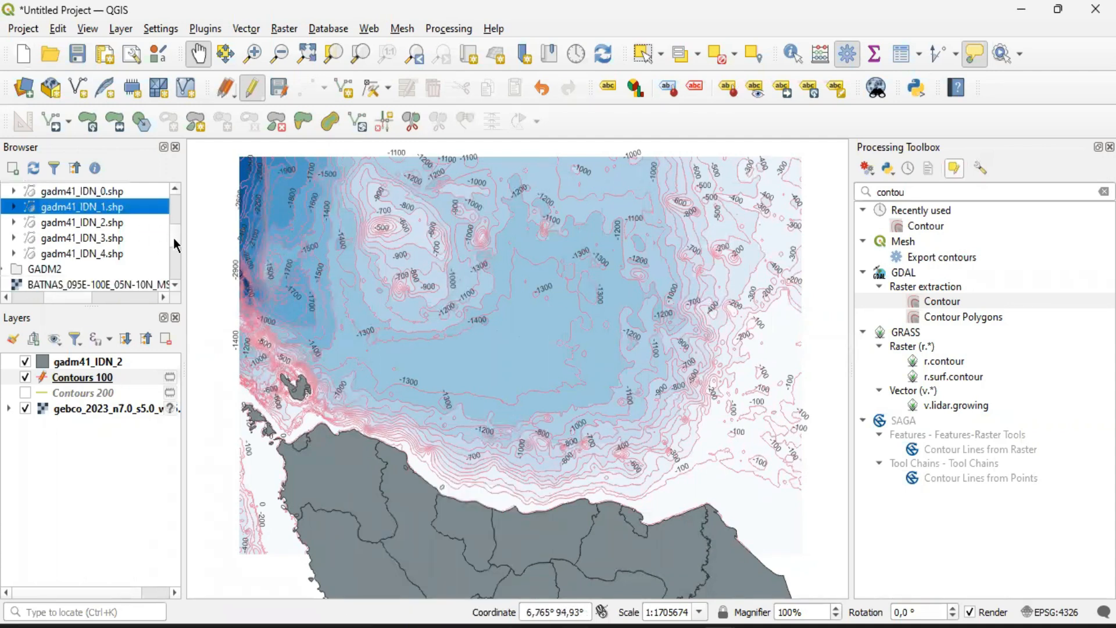
pyautogui.click(29, 221)
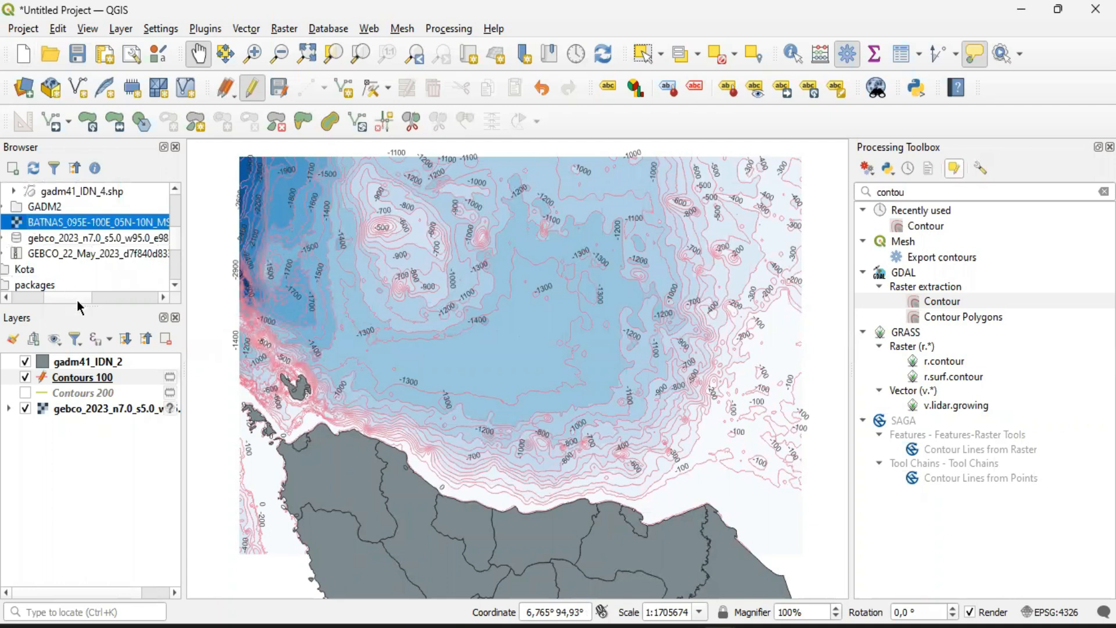
pyautogui.hscroll(2, 76, 297)
pyautogui.hscroll(-1, 75, 296)
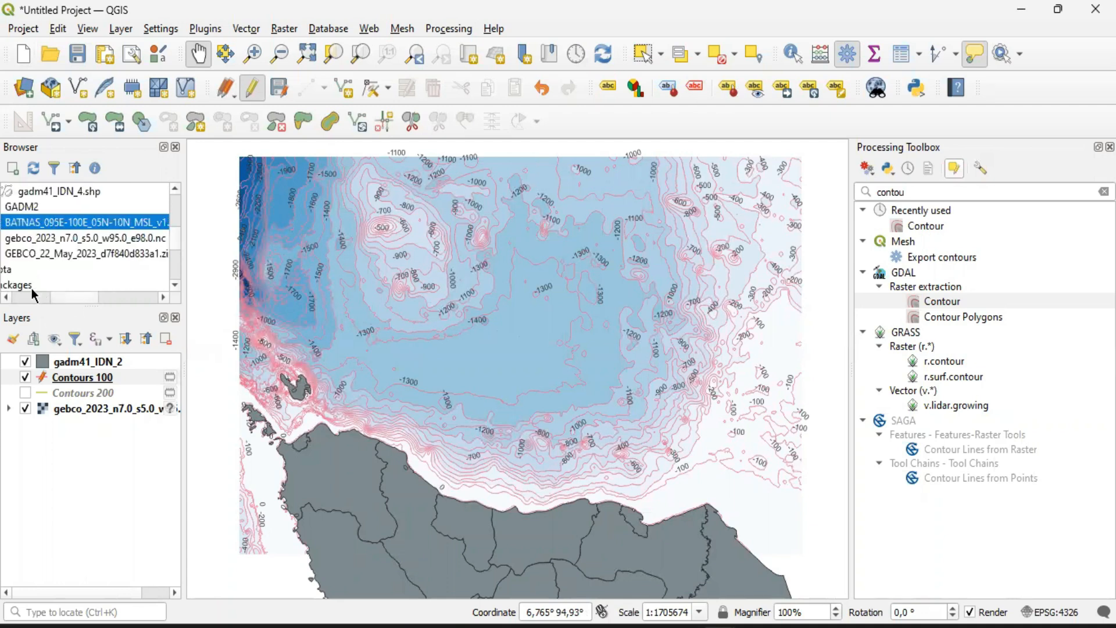
pyautogui.click(6, 298)
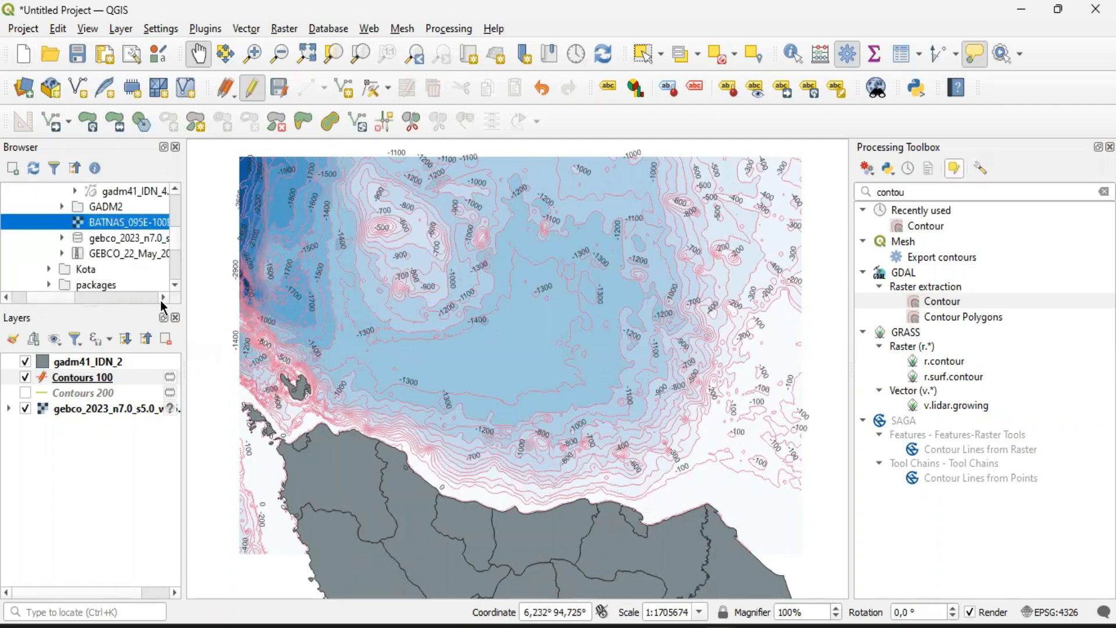
pyautogui.click(164, 298)
pyautogui.click(6, 297)
pyautogui.click(120, 29)
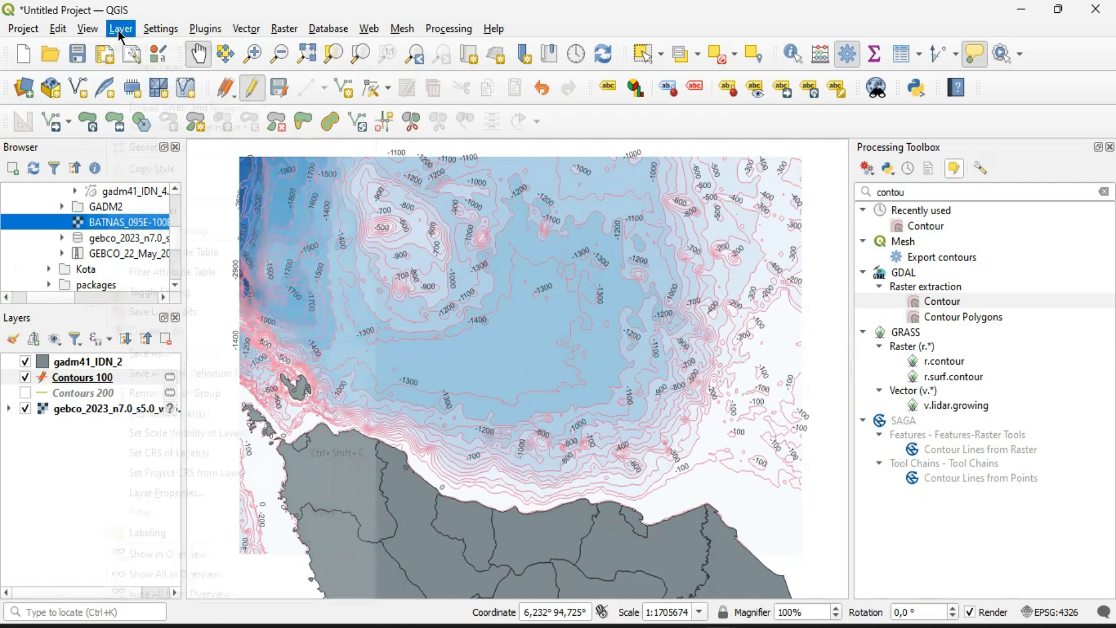
pyautogui.moveTo(155, 91)
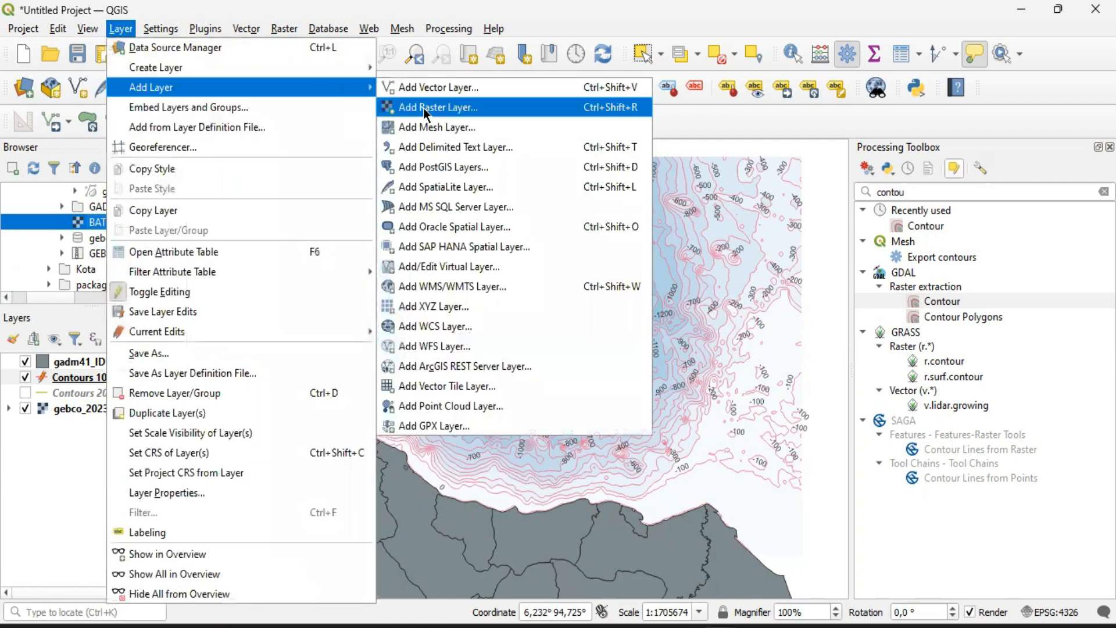
pyautogui.click(20, 490)
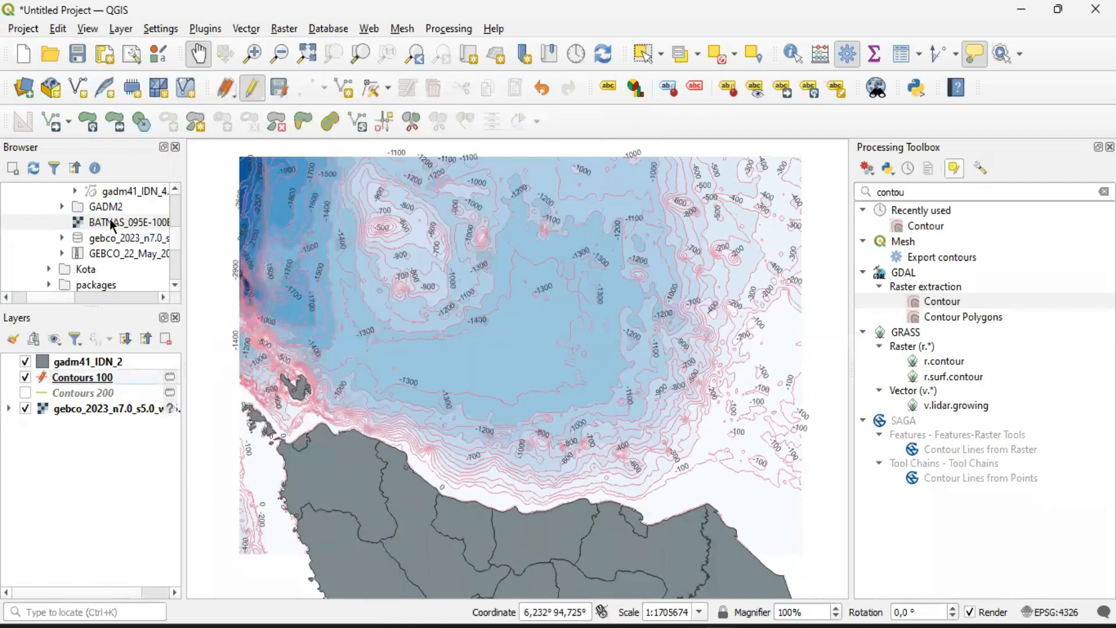
# Add the BATNAS_095E-100E_05N-10N_MSL_v1.5 raster to the project, between the gadm41_IDN_2 and Contours 100 layers
pyautogui.click(91, 224)
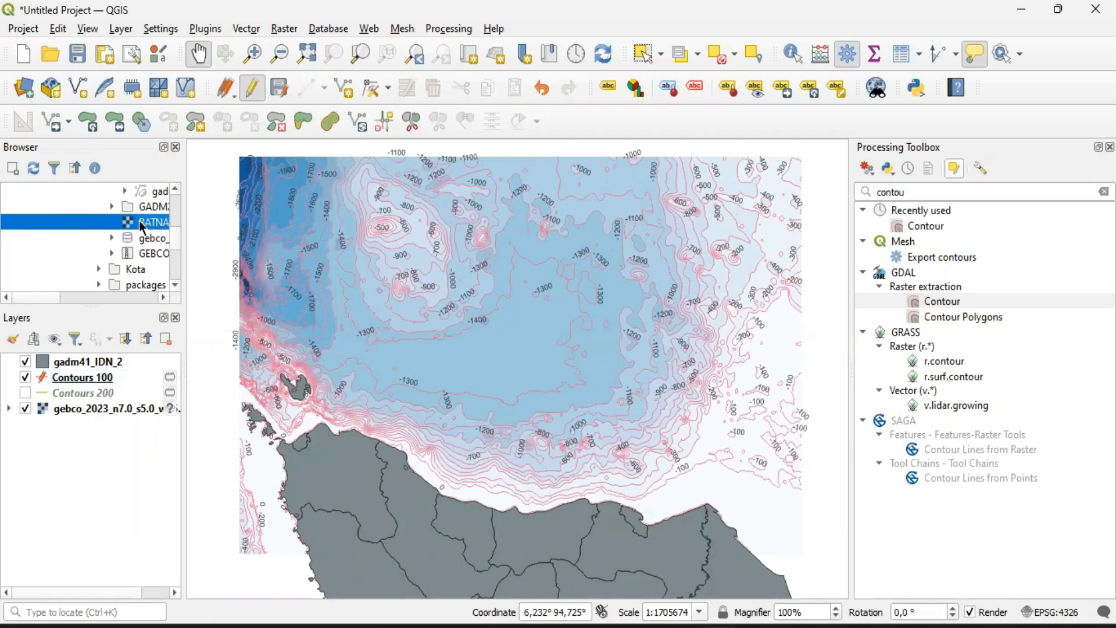
pyautogui.moveTo(147, 228); pyautogui.dragTo(91, 430)
pyautogui.moveTo(82, 372); pyautogui.dragTo(84, 367)
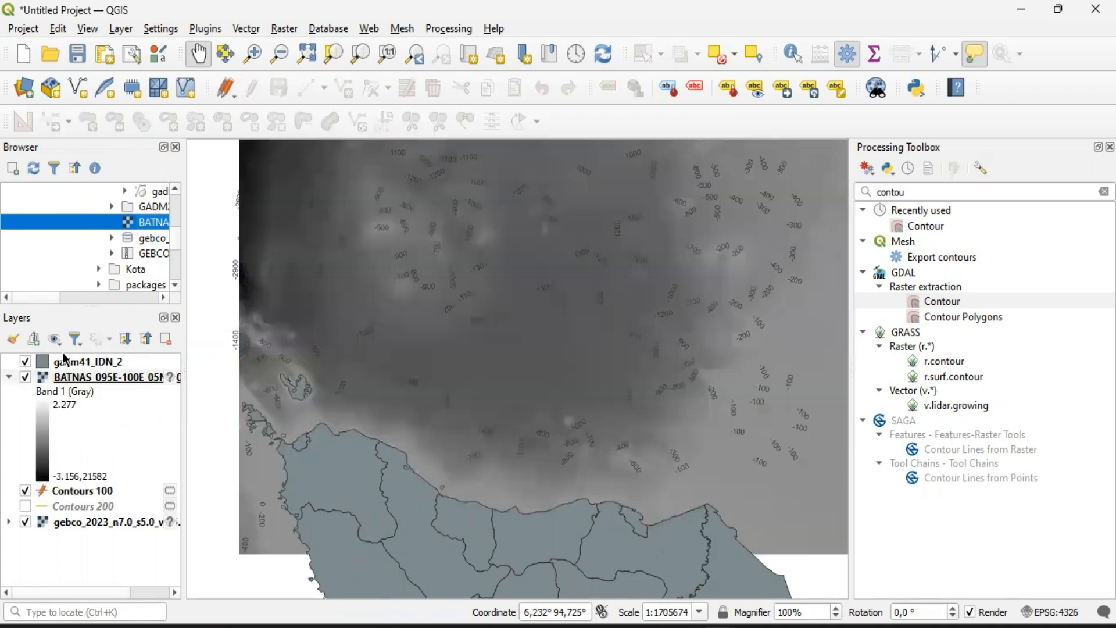
# Hide the gadm41_IDN_2, Contours 100 and gebco_2023 layers so that only the BATNAS raster is displayed
pyautogui.click(24, 362)
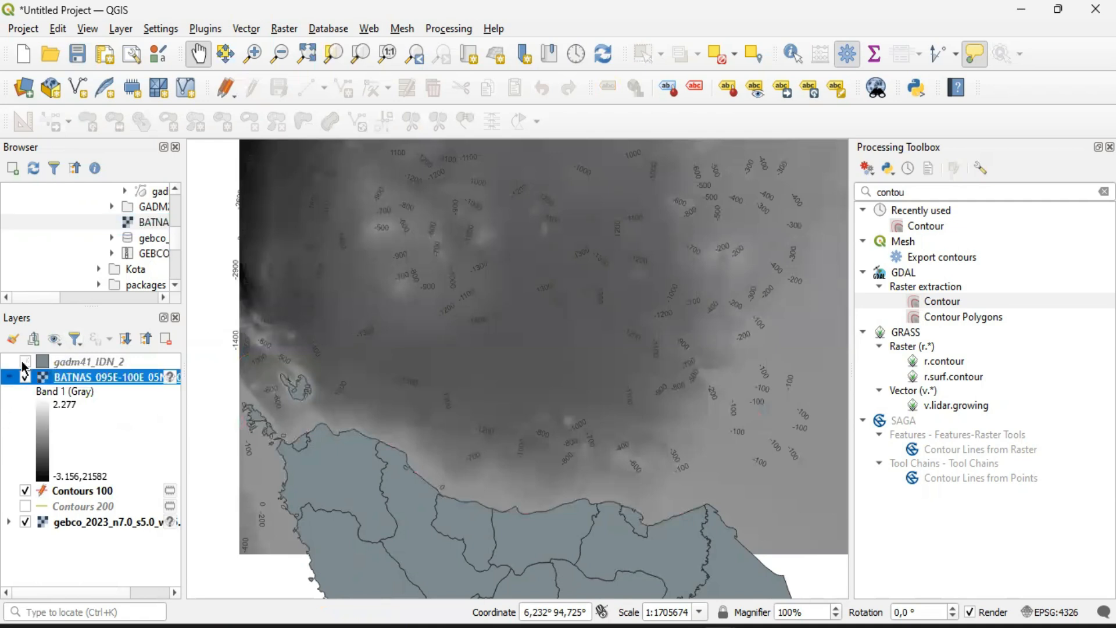
pyautogui.click(24, 492)
pyautogui.click(25, 522)
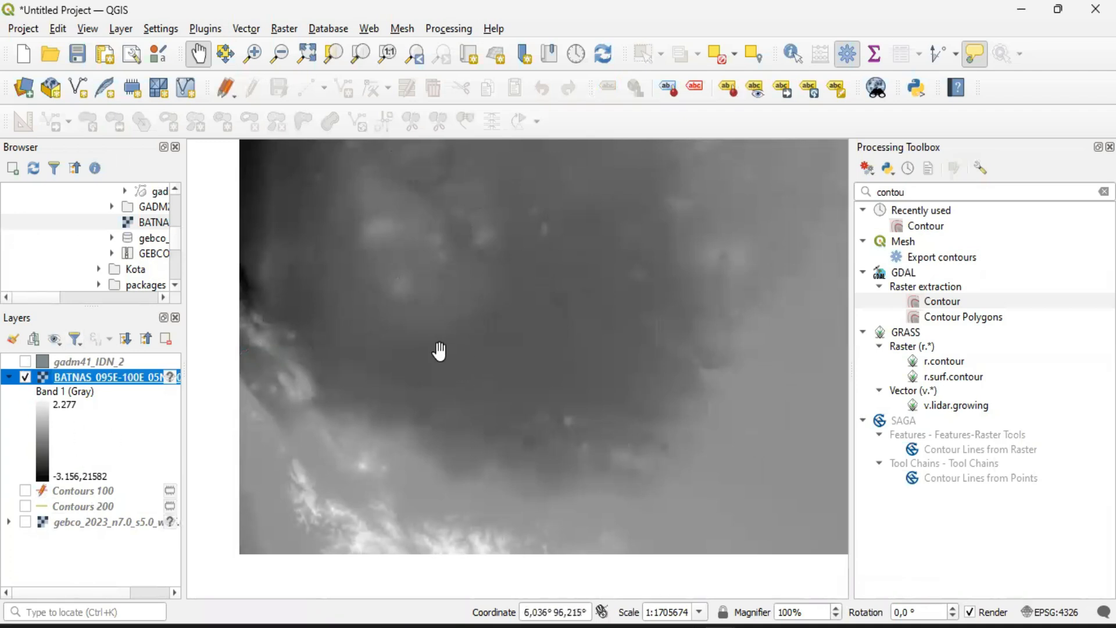
pyautogui.click(25, 362)
pyautogui.click(25, 362)
# Compare the BATNAS raster with the gebco_2023 raster beneath it, then leave only BATNAS displayed
pyautogui.click(22, 522)
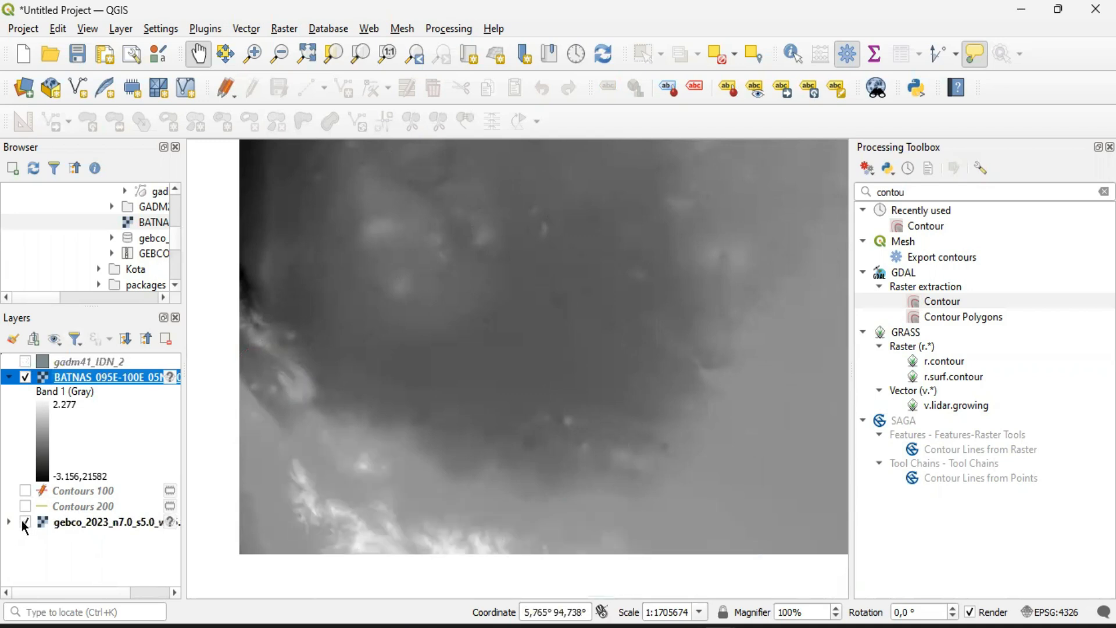
pyautogui.click(25, 377)
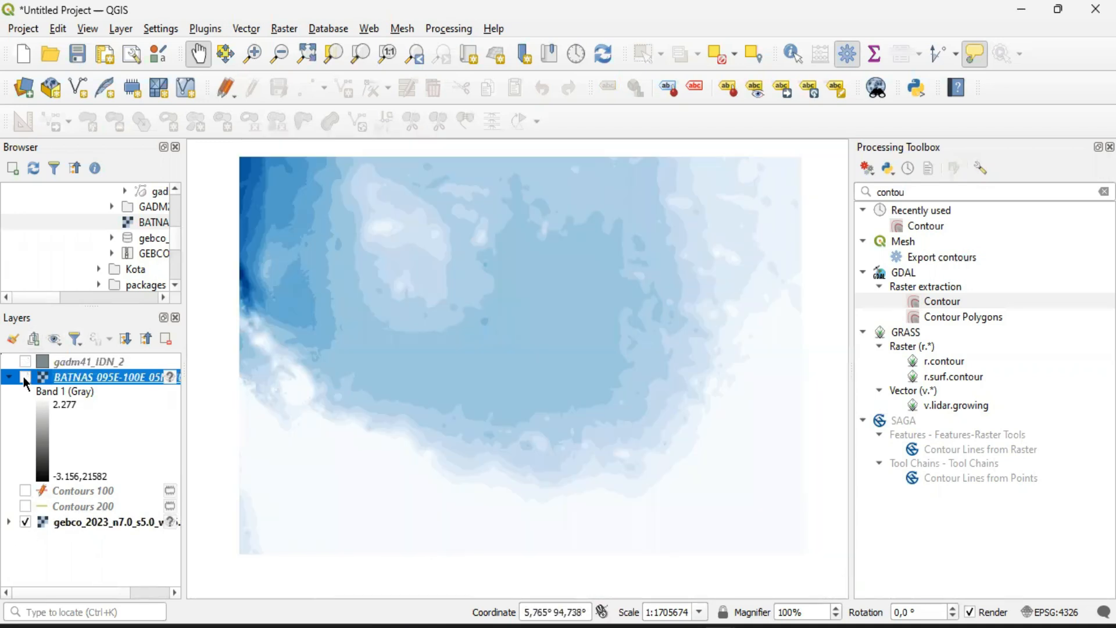
pyautogui.click(25, 378)
pyautogui.click(25, 378)
pyautogui.click(25, 377)
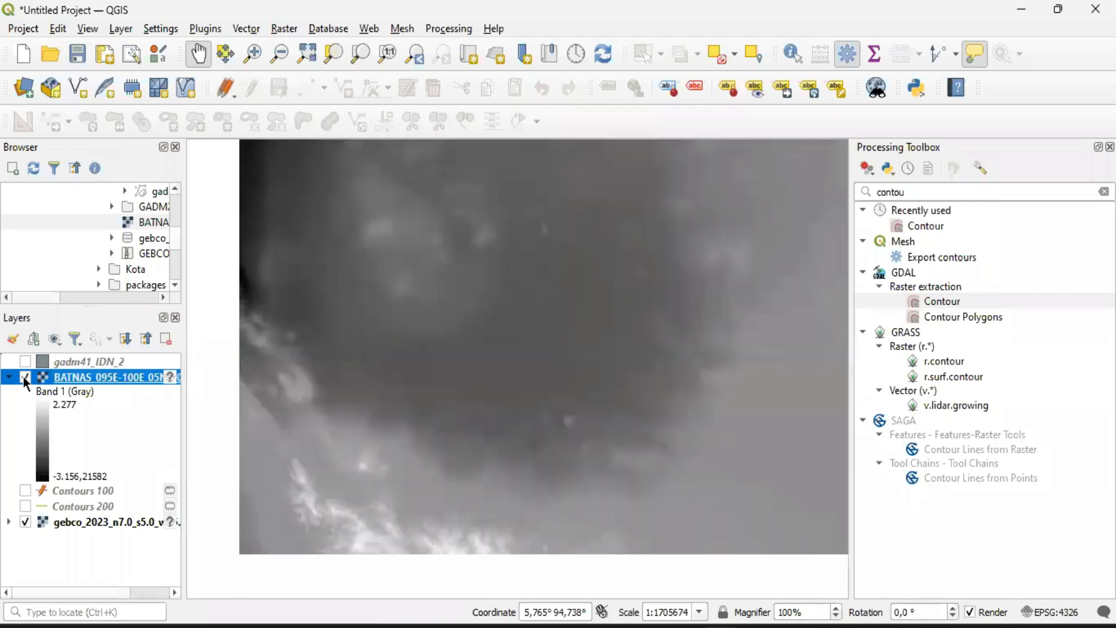
pyautogui.click(24, 523)
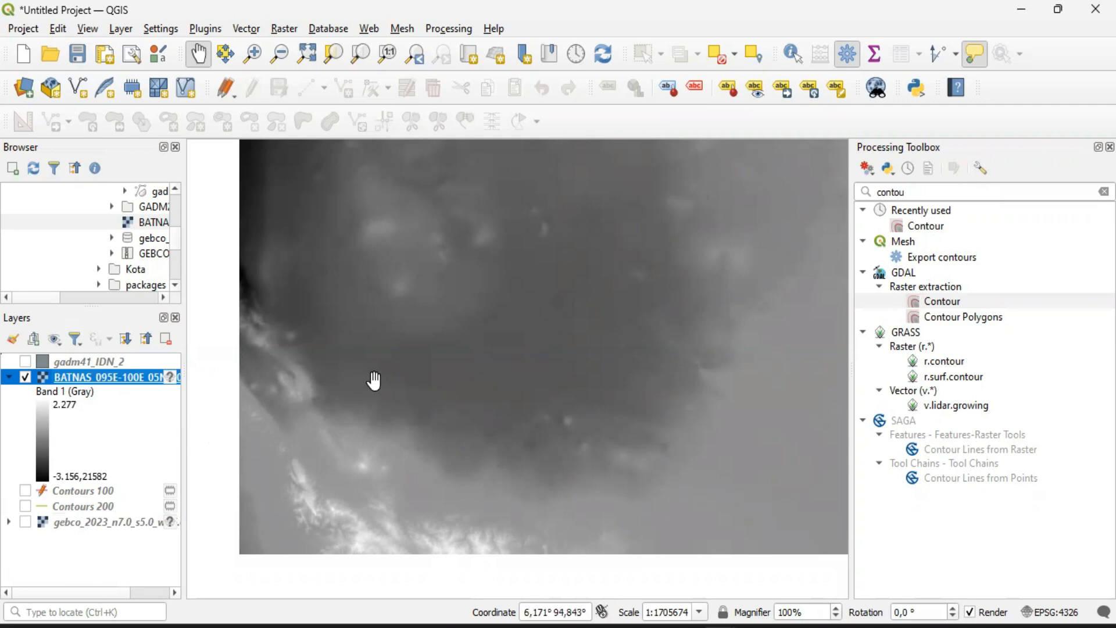
# Show the gebco_2023 layer again and compare its coverage with BATNAS by alternating the BATNAS layer's visibility
pyautogui.click(25, 521)
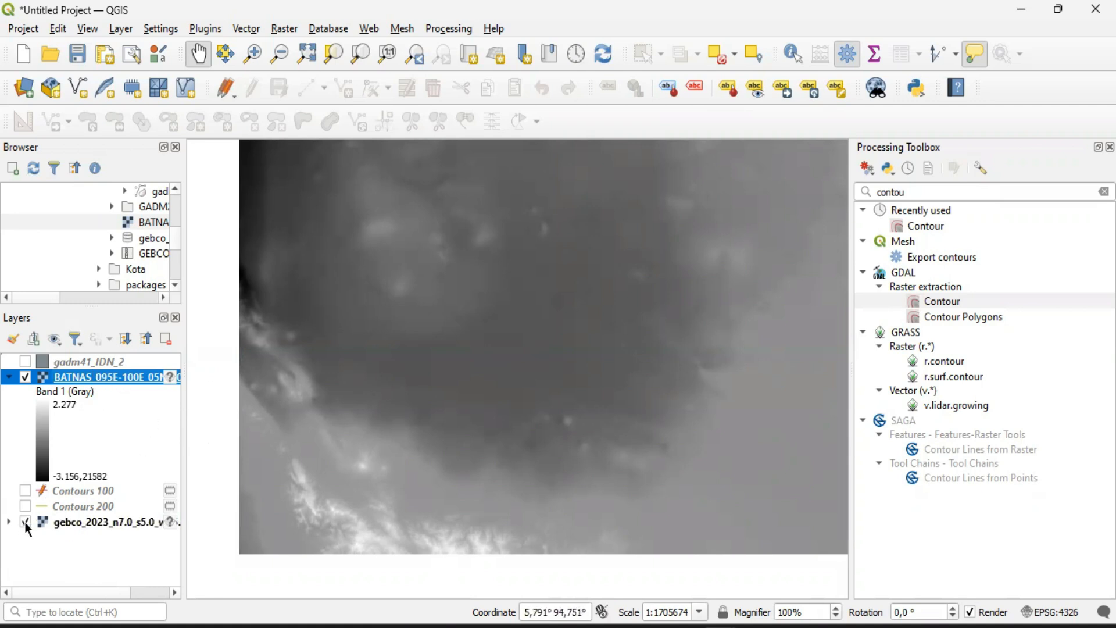
pyautogui.click(24, 377)
pyautogui.click(25, 377)
pyautogui.click(24, 378)
pyautogui.click(25, 377)
pyautogui.moveTo(231, 324); pyautogui.dragTo(324, 331)
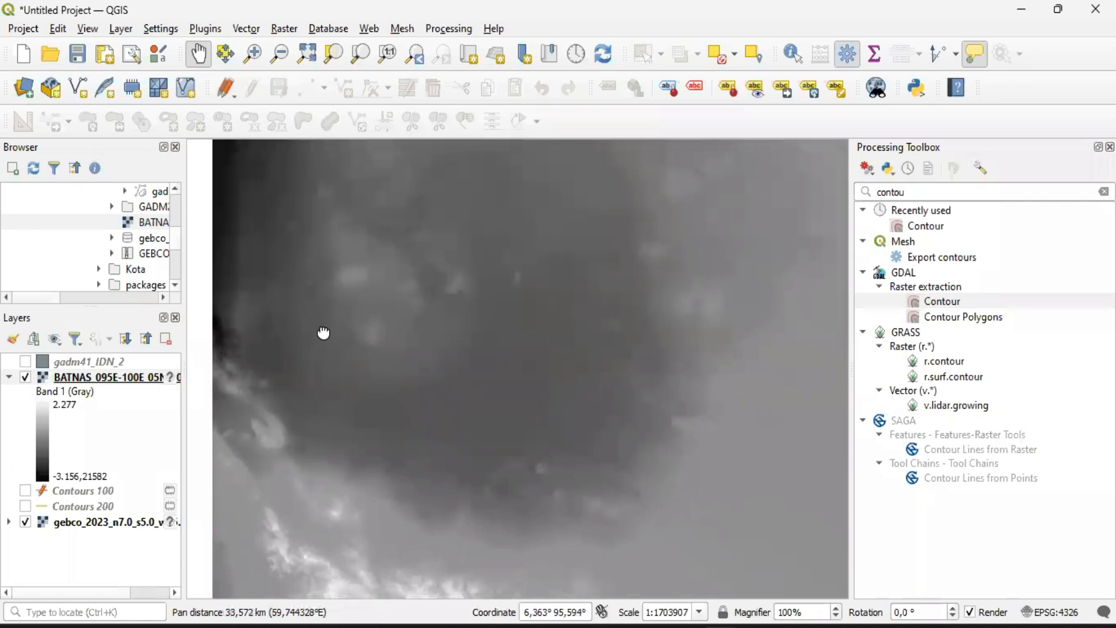
# Compare the BATNAS and gebco_2023 rasters by alternating their visibility, then leave only the BATNAS raster displayed
pyautogui.click(26, 378)
pyautogui.click(25, 377)
pyautogui.click(25, 377)
pyautogui.click(25, 377)
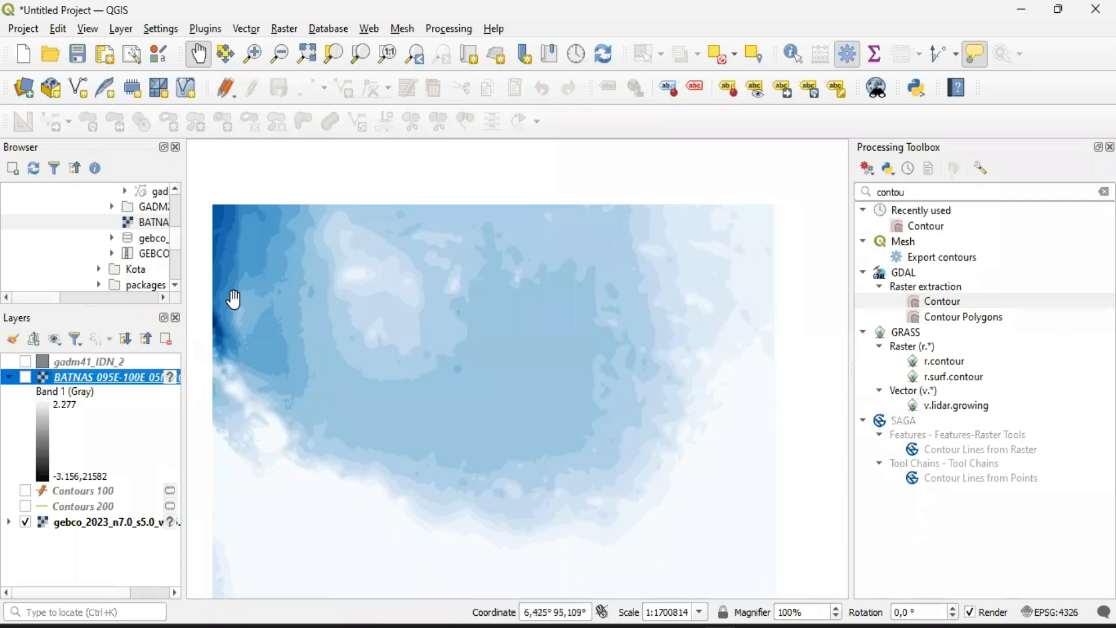
pyautogui.click(25, 522)
pyautogui.click(25, 522)
pyautogui.click(25, 376)
pyautogui.click(25, 378)
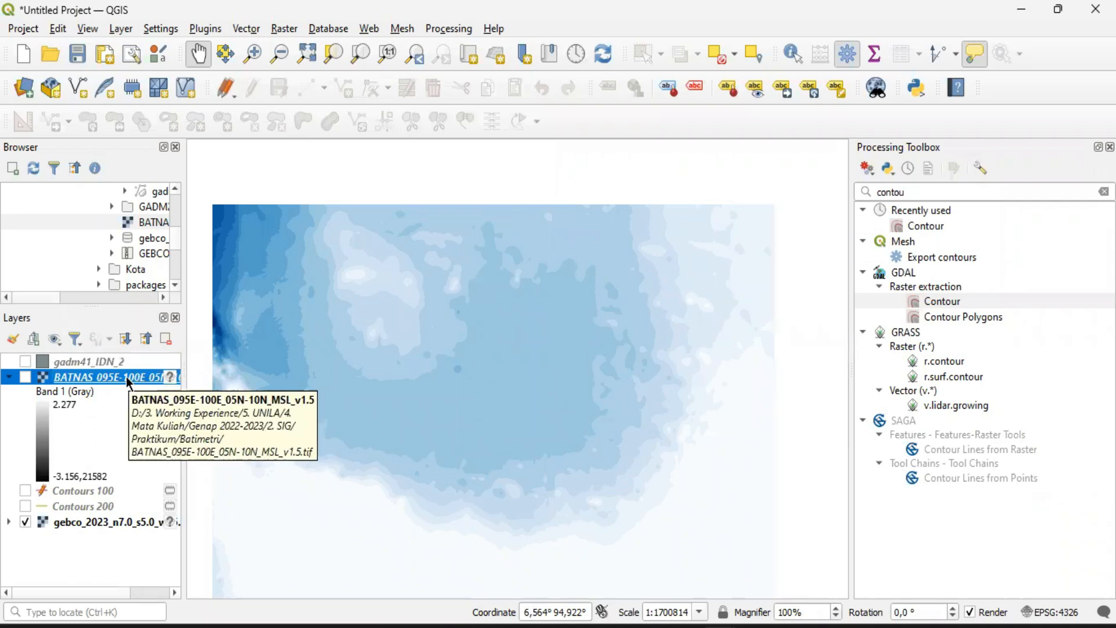
pyautogui.click(25, 522)
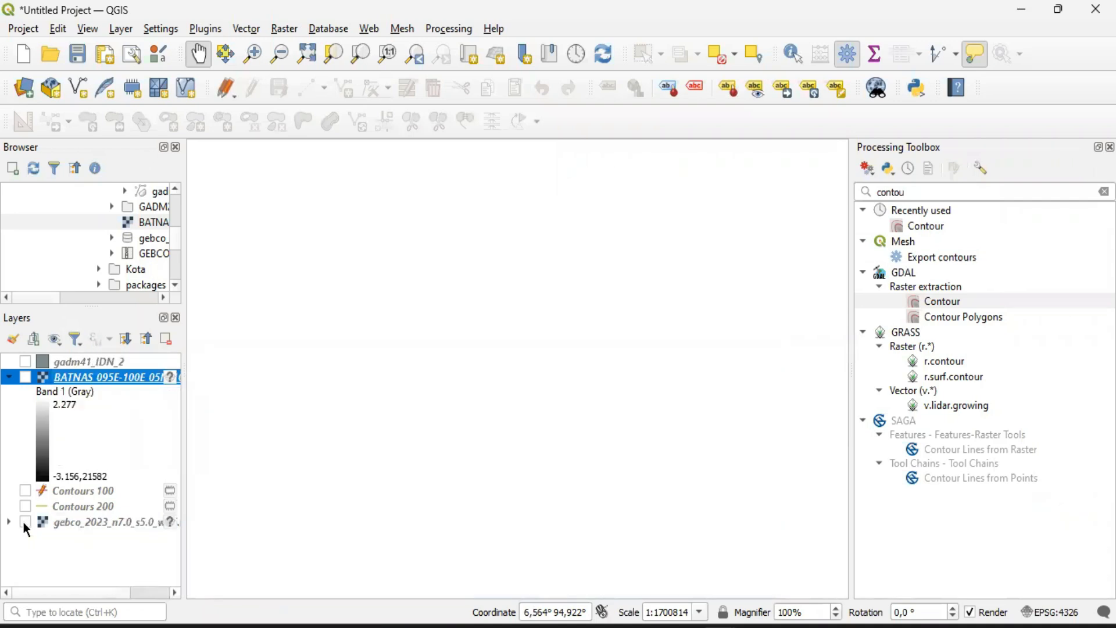
pyautogui.click(25, 377)
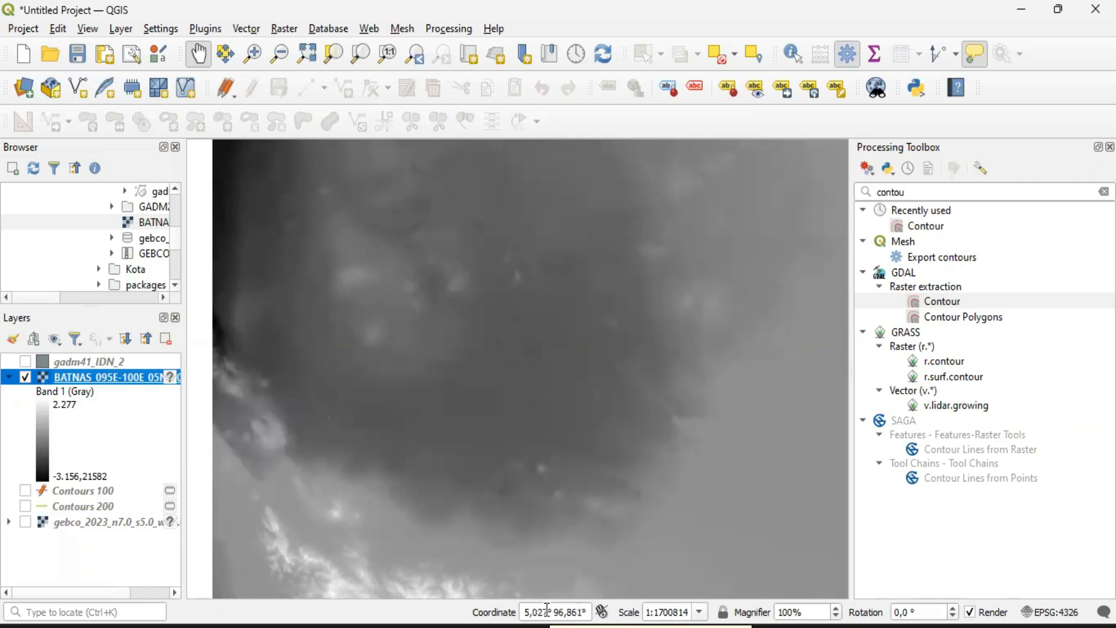
# Switch to File Explorer and compare the sizes of the gebco_2023 NC file and the BATNAS TIF file in the Batimetri folder
pyautogui.click(512, 627)
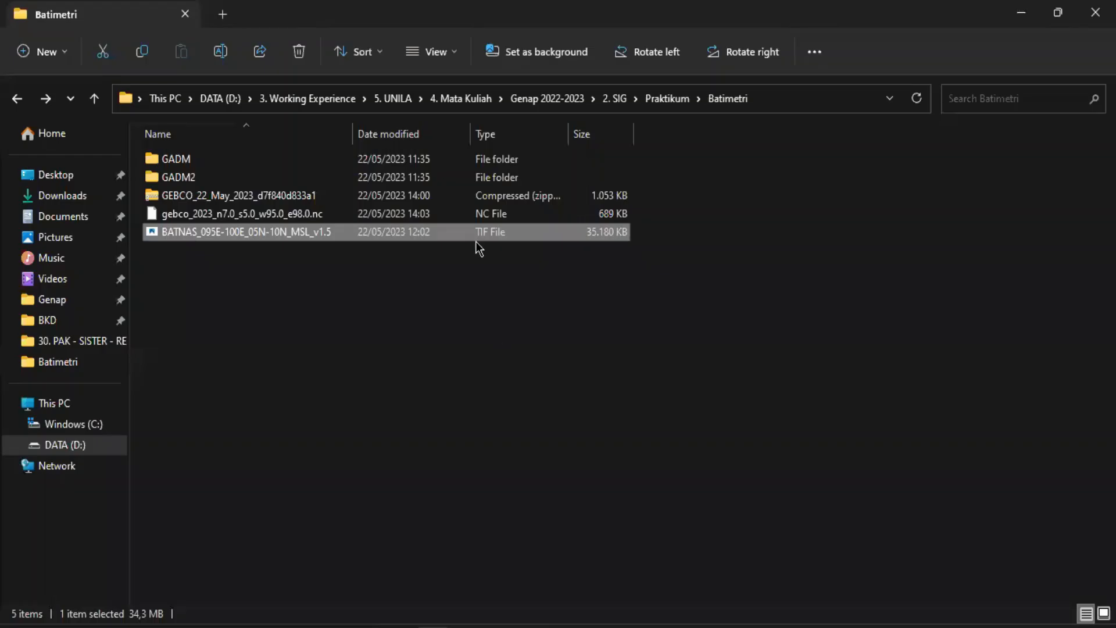
pyautogui.click(465, 216)
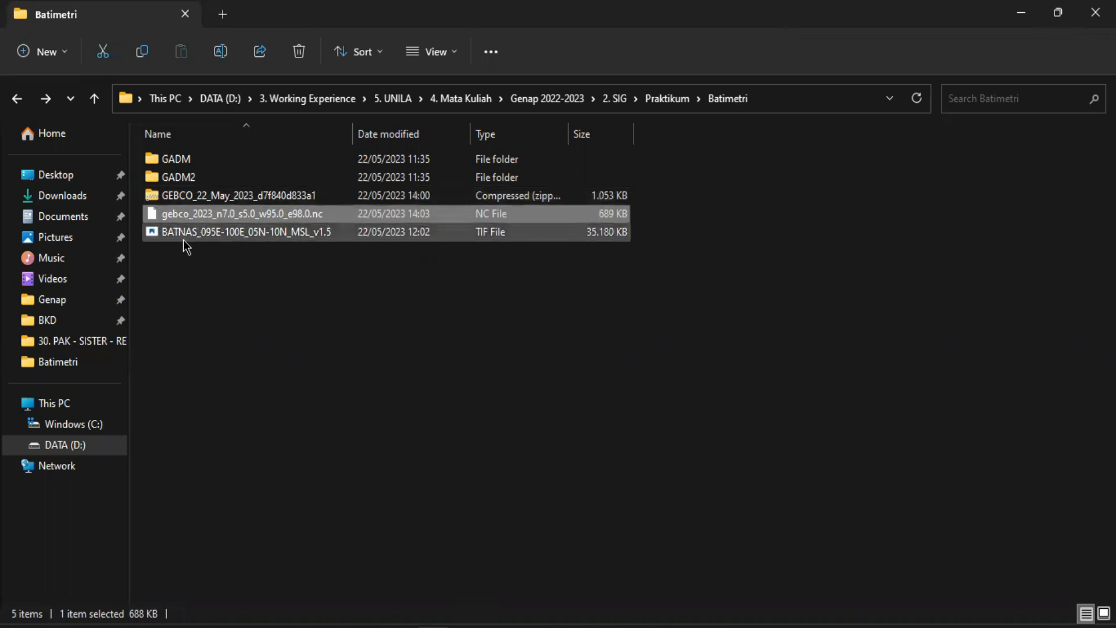
pyautogui.click(482, 236)
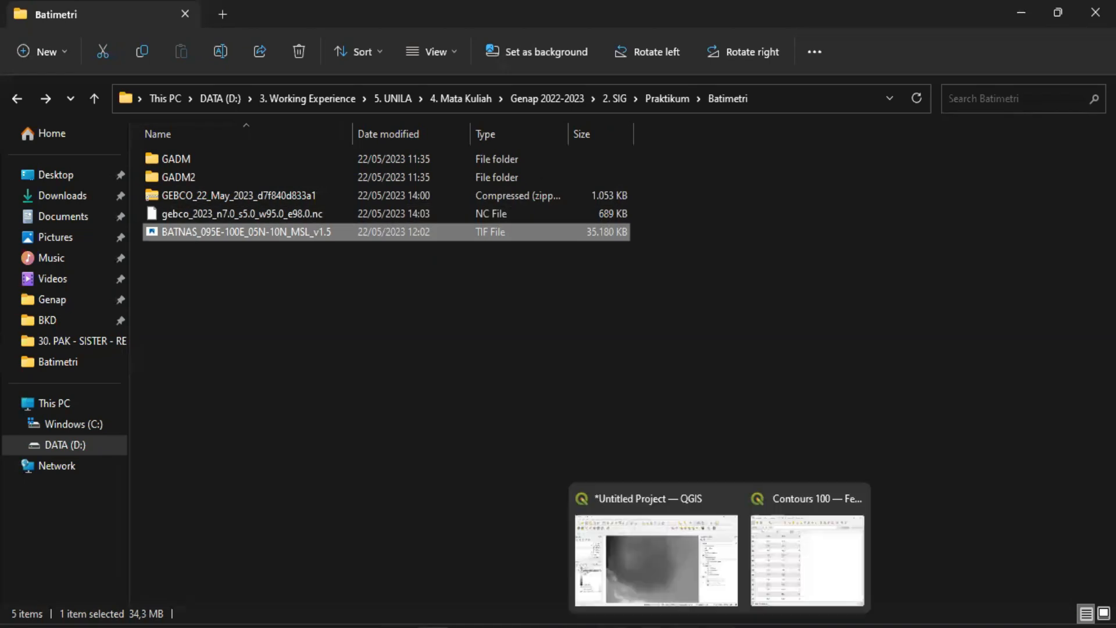
# Return to QGIS, show gebco_2023 again and compare the full extents of both rasters by alternating the BATNAS layer's visibility
pyautogui.click(698, 561)
pyautogui.scroll(-1, 408, 378)
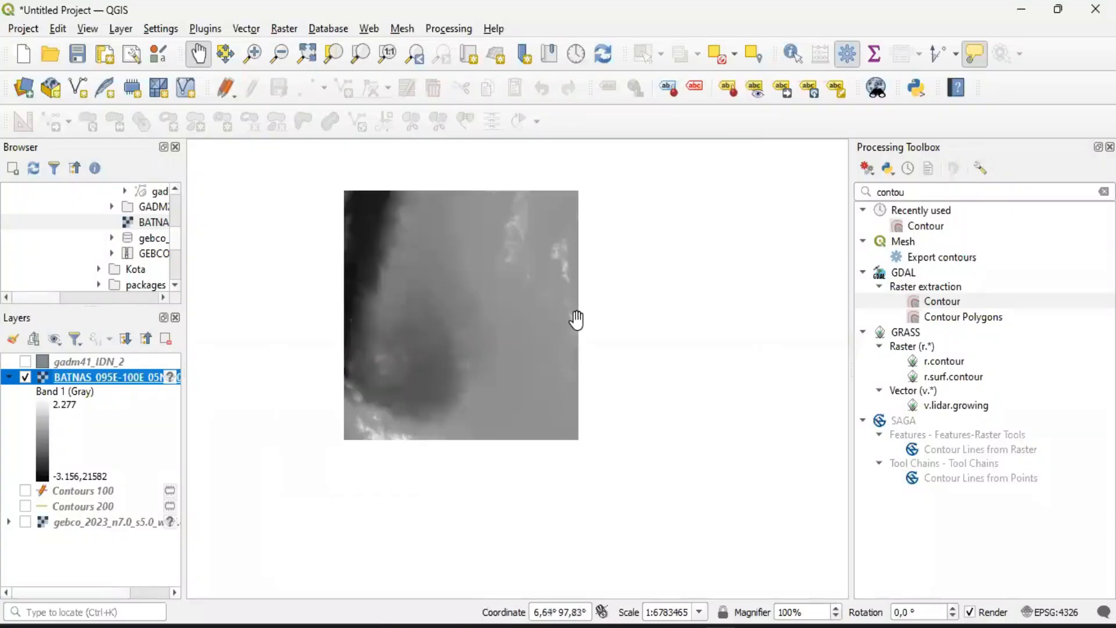
pyautogui.moveTo(576, 319); pyautogui.dragTo(594, 356)
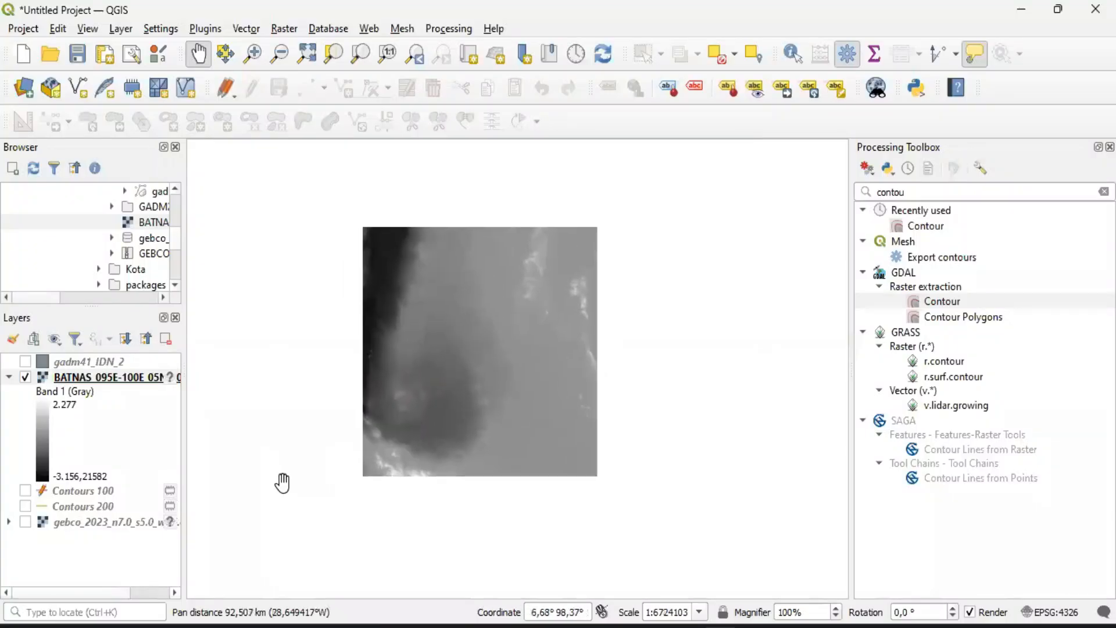
pyautogui.click(24, 521)
pyautogui.click(24, 378)
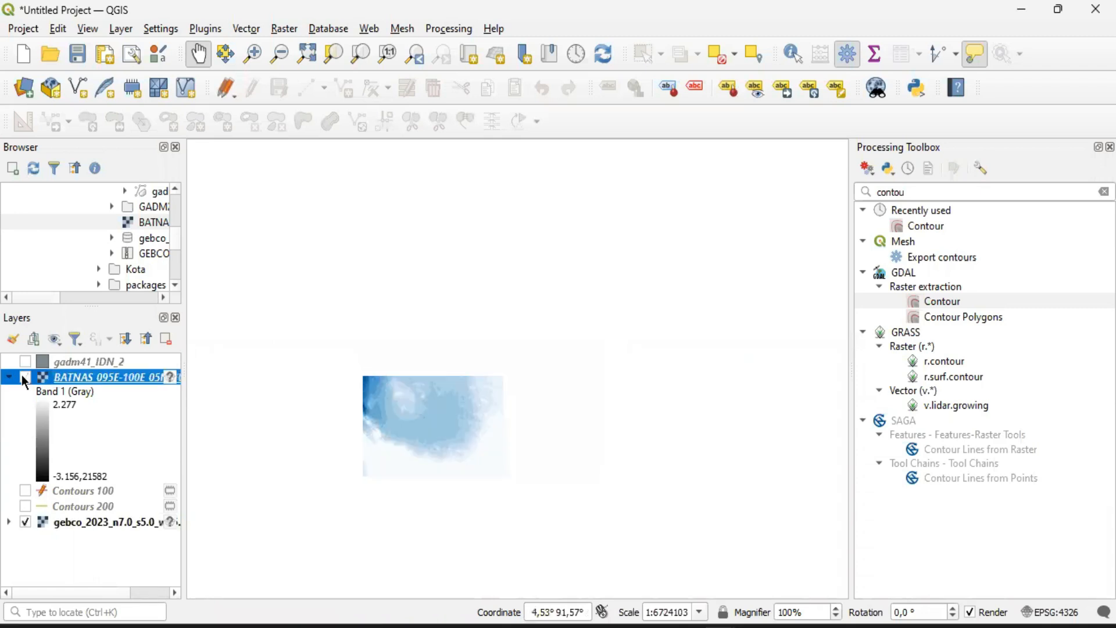
pyautogui.click(25, 378)
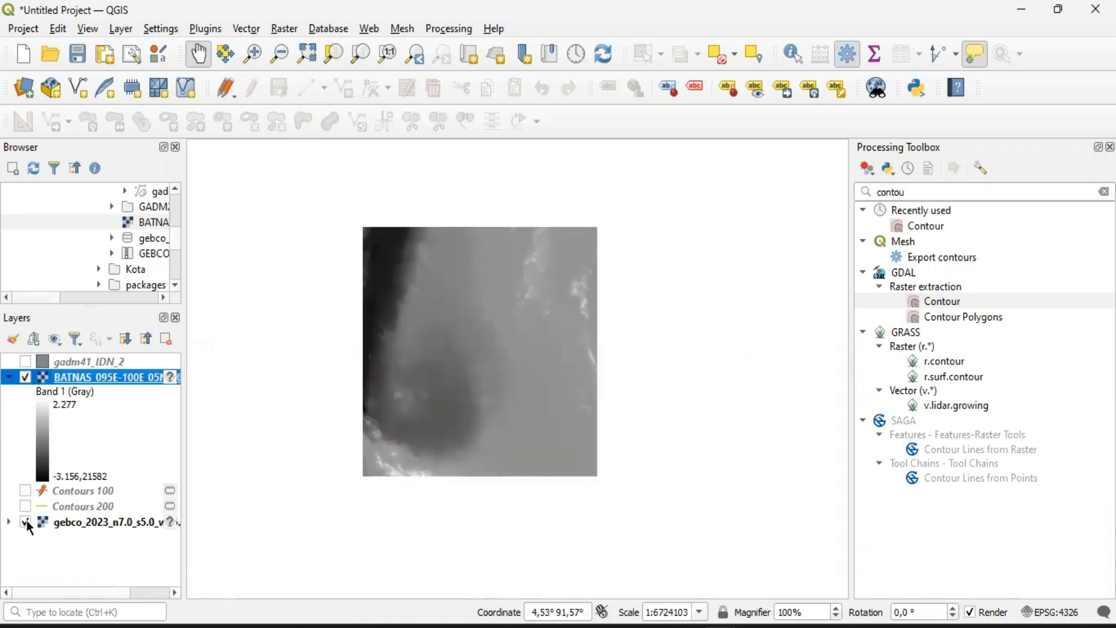
pyautogui.click(24, 376)
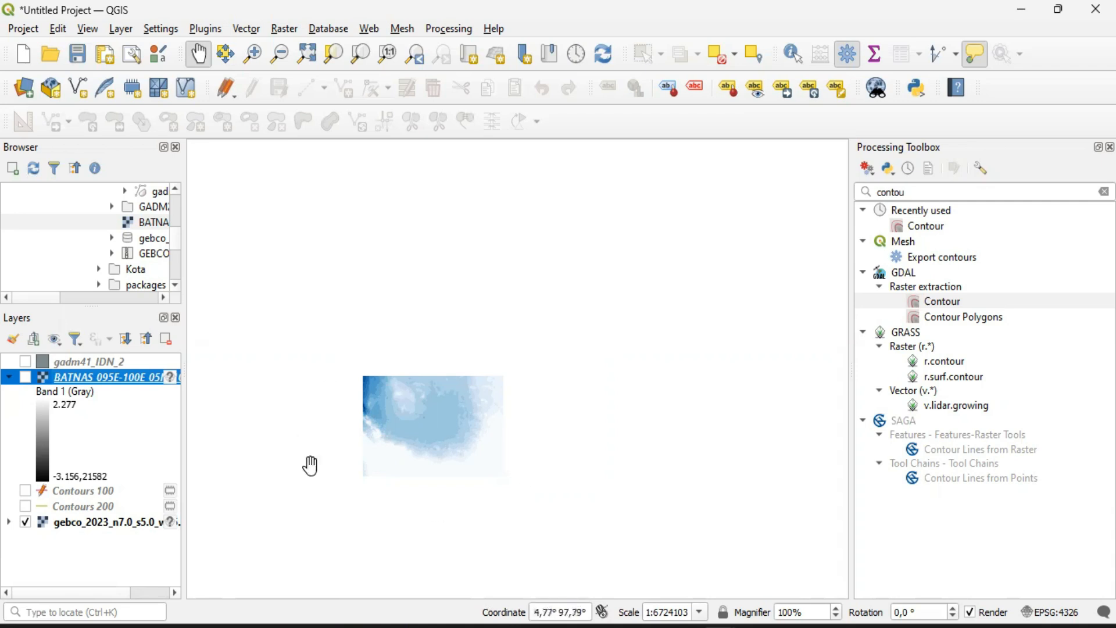
pyautogui.click(26, 378)
pyautogui.click(25, 378)
pyautogui.click(26, 378)
pyautogui.click(26, 378)
pyautogui.click(25, 378)
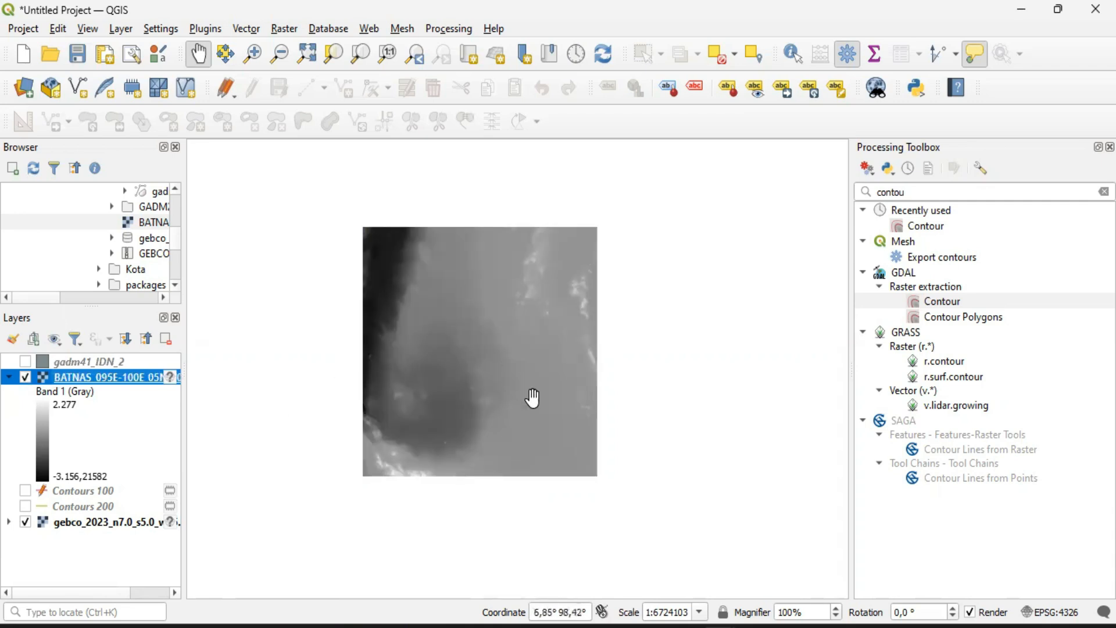
# Check the BATNAS TIF file in the Batimetri folder in File Explorer once more, then return to the QGIS project
pyautogui.moveTo(432, 627)
pyautogui.click(439, 626)
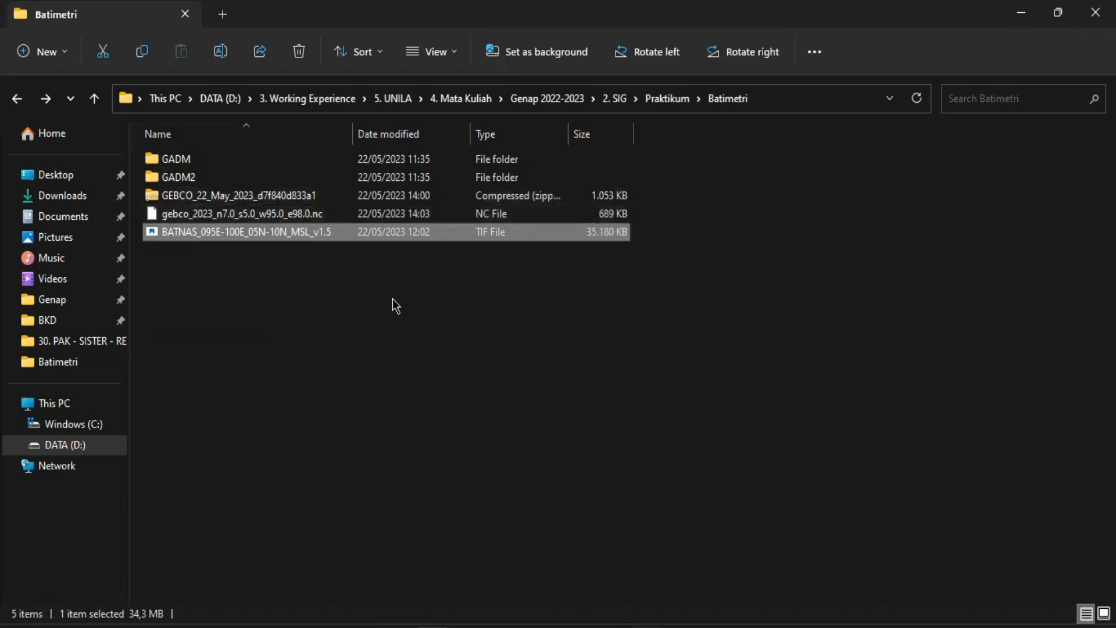
pyautogui.moveTo(719, 626)
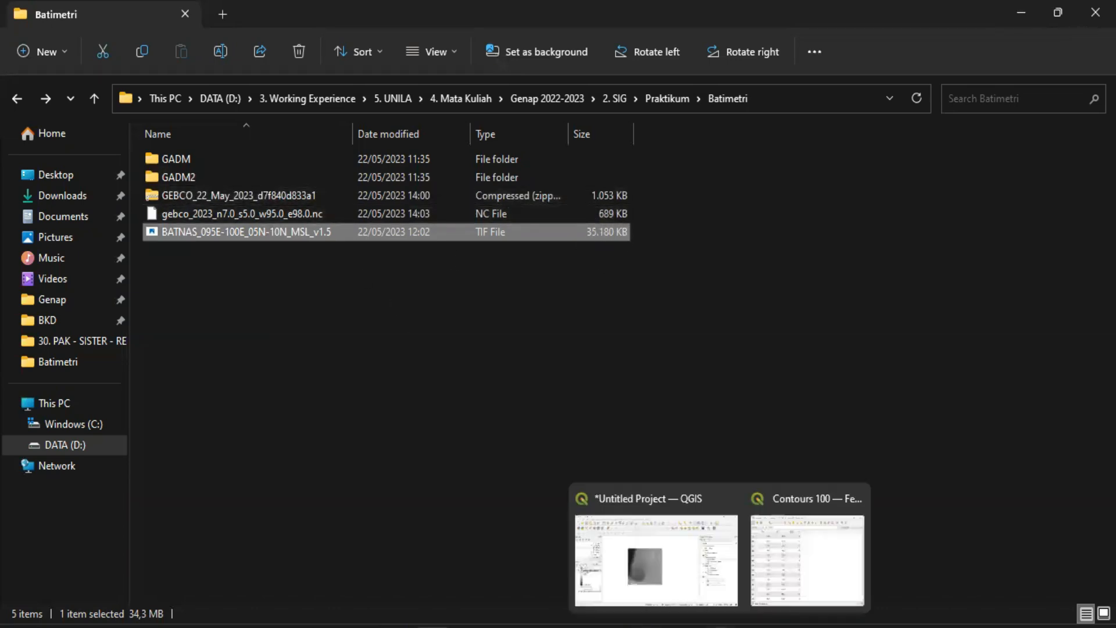
pyautogui.click(656, 567)
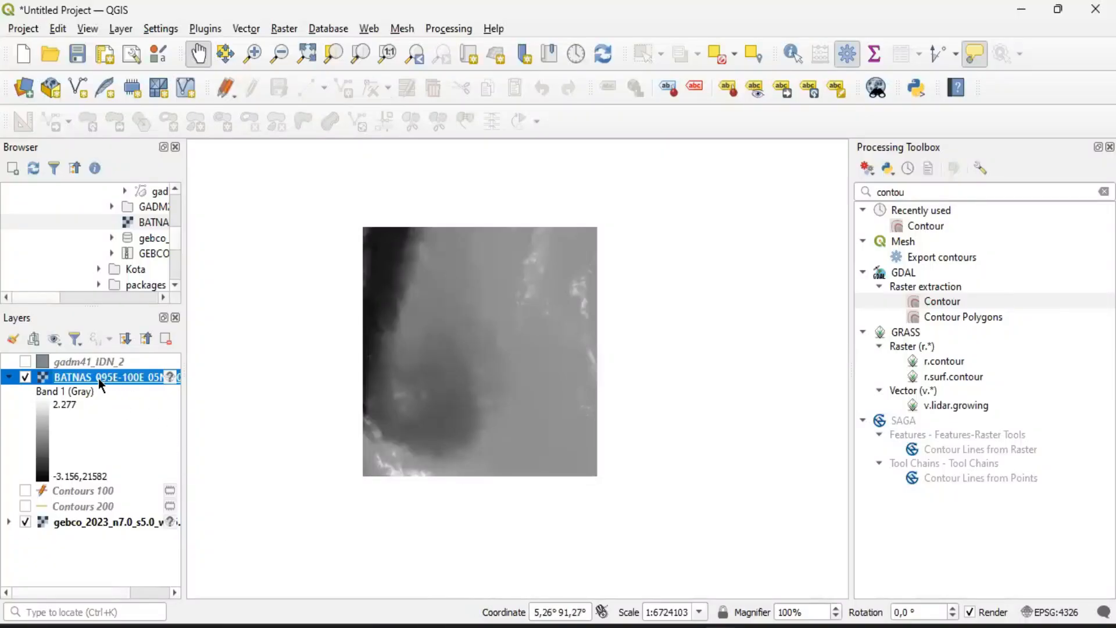
# Hide the gebco_2023 layer and set the BATNAS layer's symbology render type to Singleband pseudocolor
pyautogui.click(25, 522)
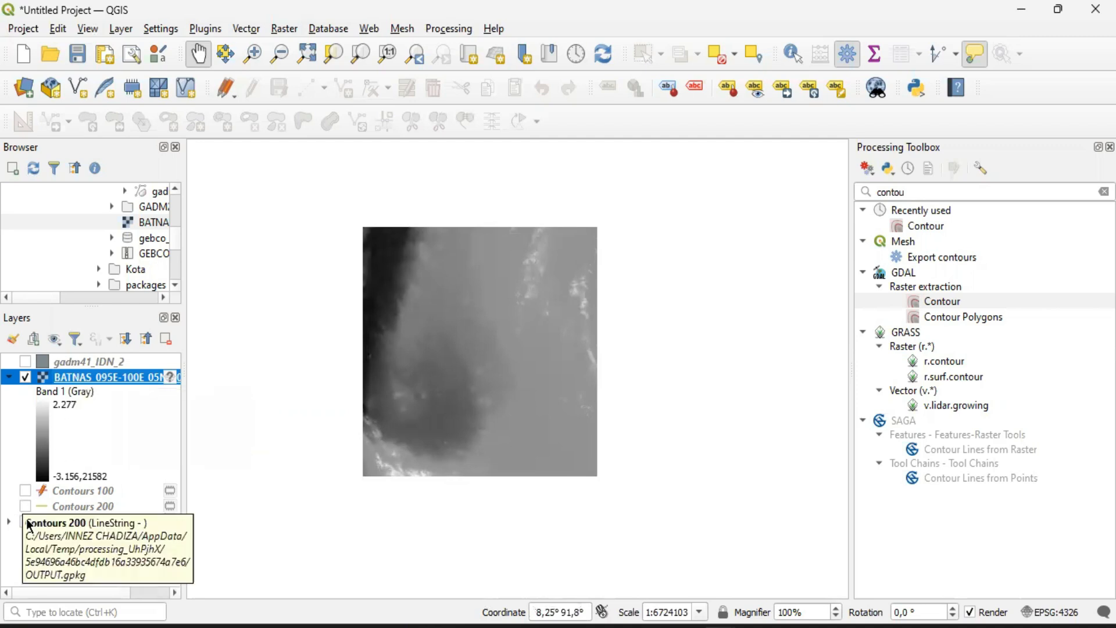
pyautogui.rightClick(72, 381)
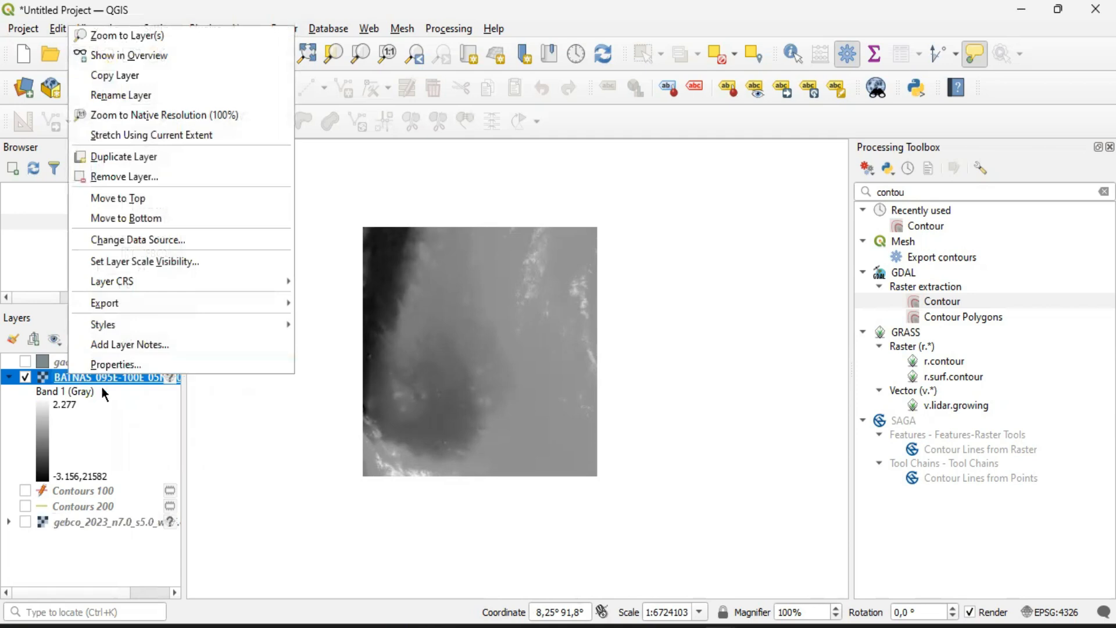
pyautogui.click(274, 412)
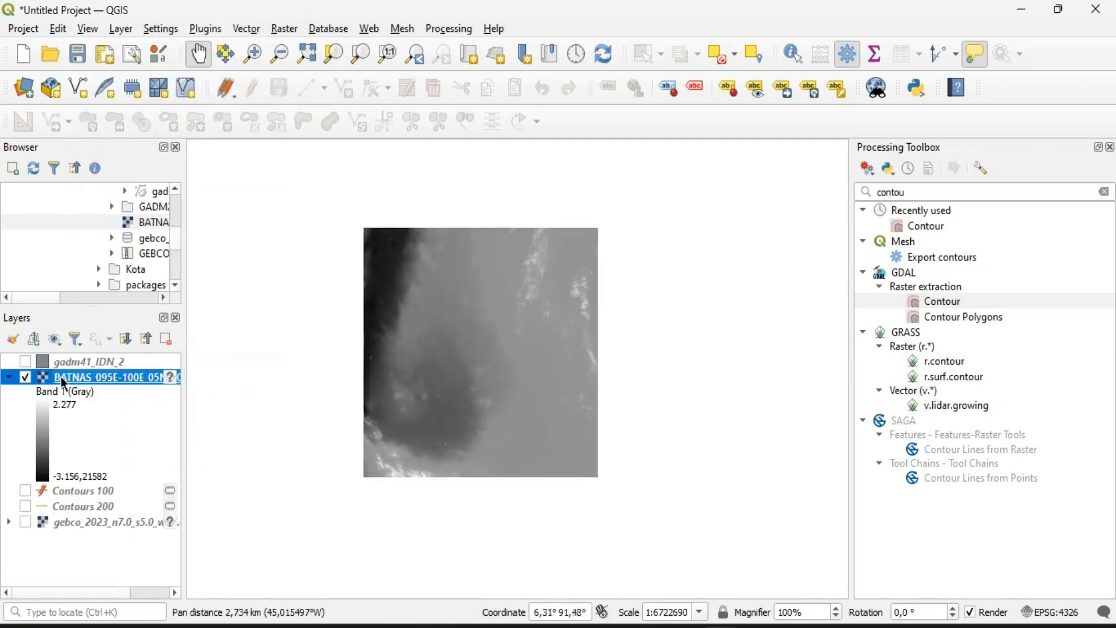
pyautogui.doubleClick(64, 382)
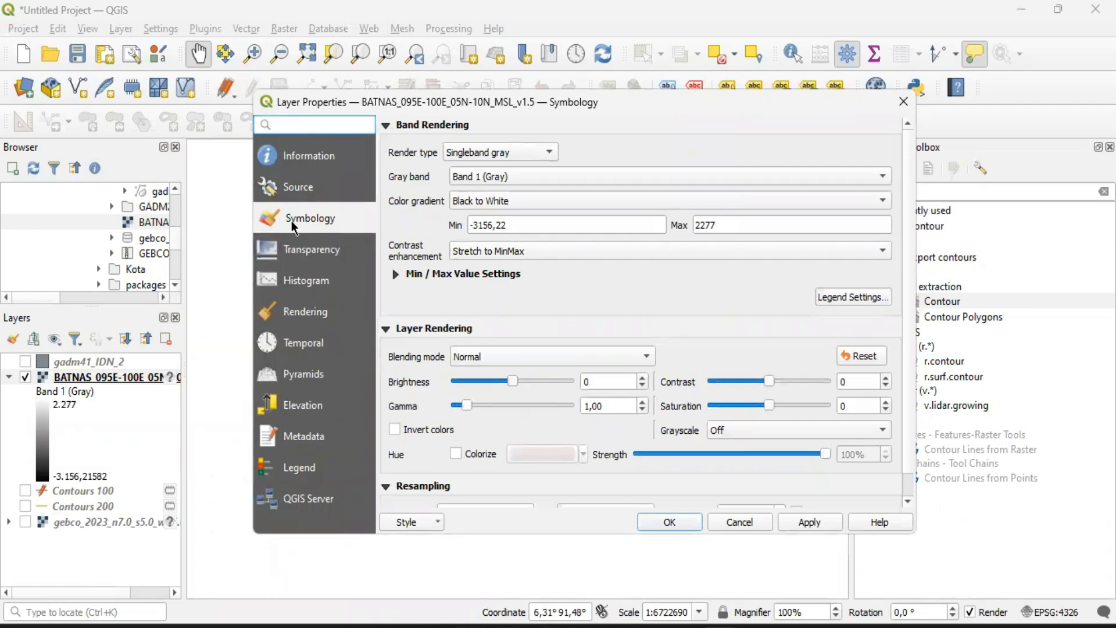
pyautogui.click(500, 147)
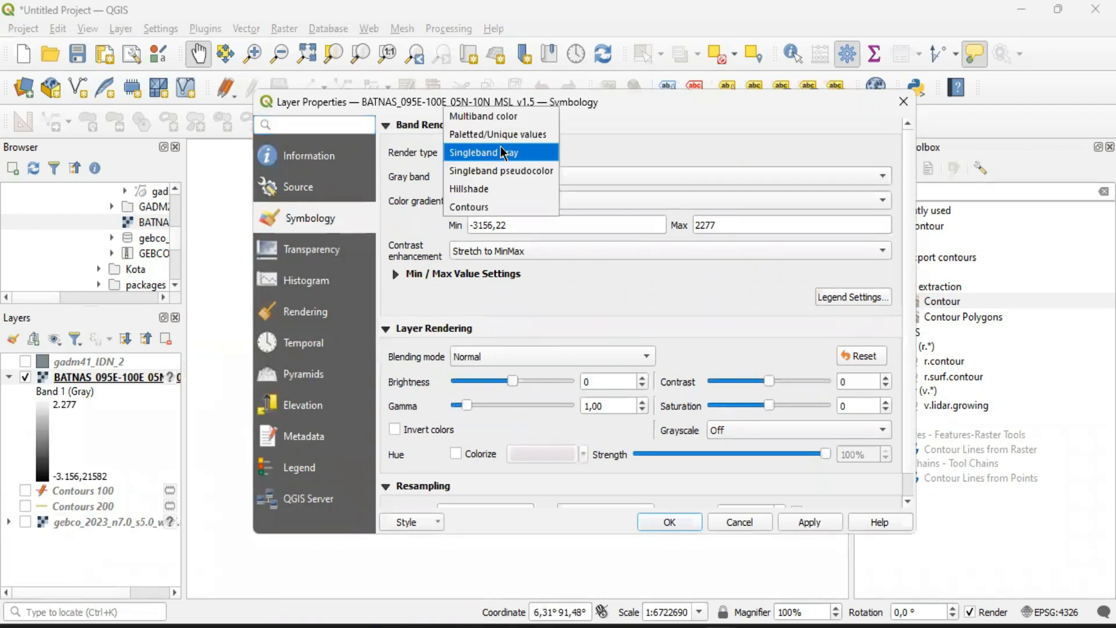
pyautogui.click(462, 172)
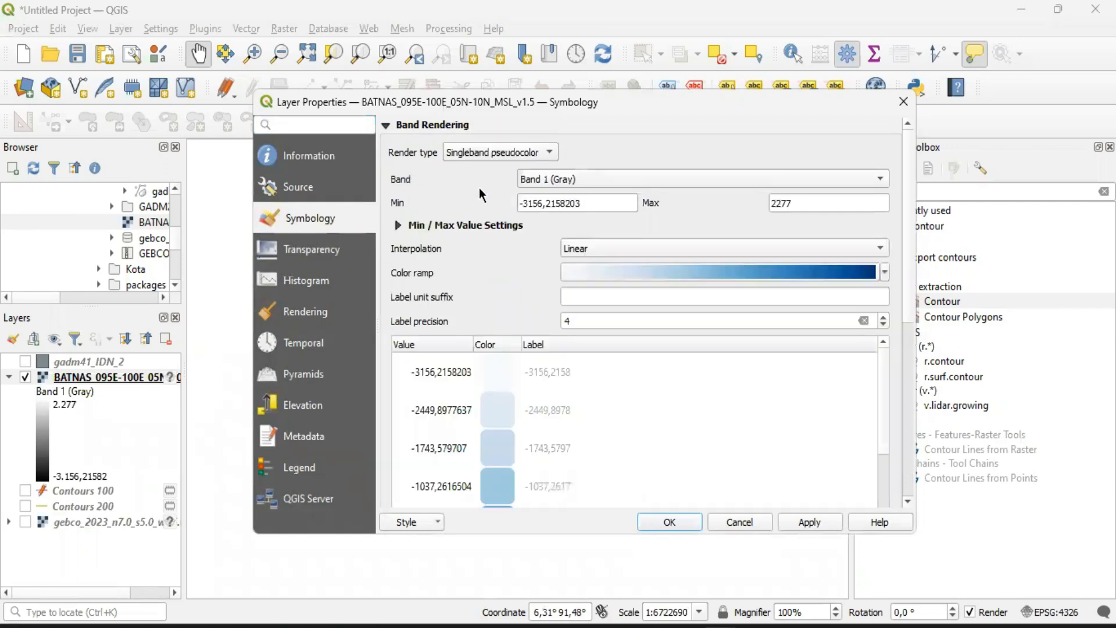
# Set the BATNAS color range for Band 1 (Gray) to a minimum of -3200 and a maximum of 0
pyautogui.click(551, 180)
pyautogui.click(577, 180)
pyautogui.moveTo(528, 203); pyautogui.dragTo(547, 203)
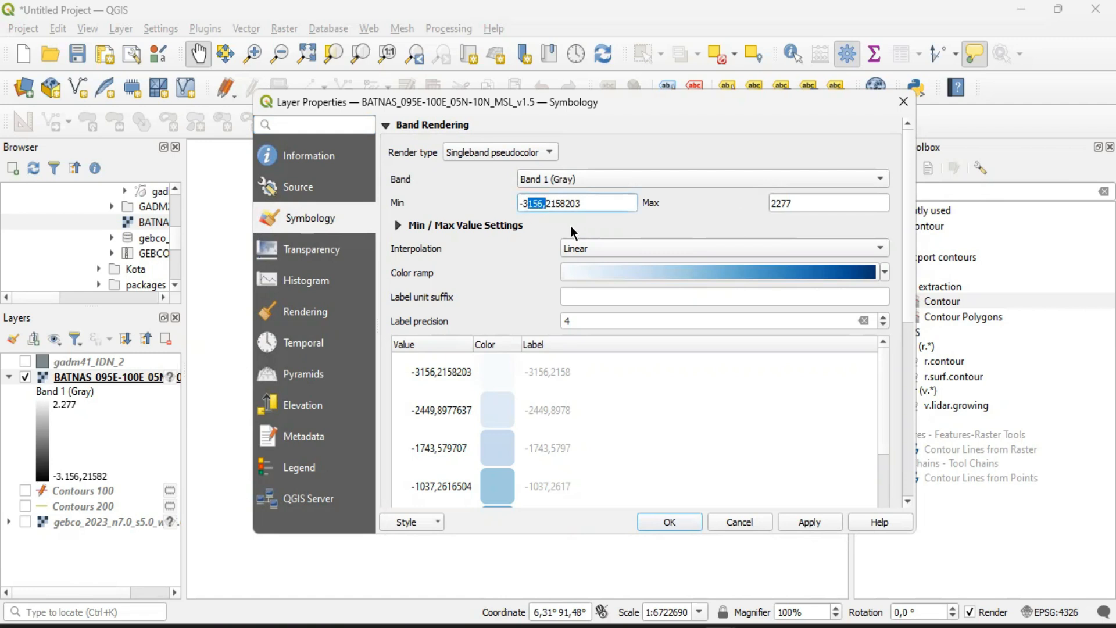
pyautogui.hotkey('shift', 'End')
pyautogui.click(587, 206)
pyautogui.moveTo(547, 206); pyautogui.dragTo(593, 202)
pyautogui.write('200')
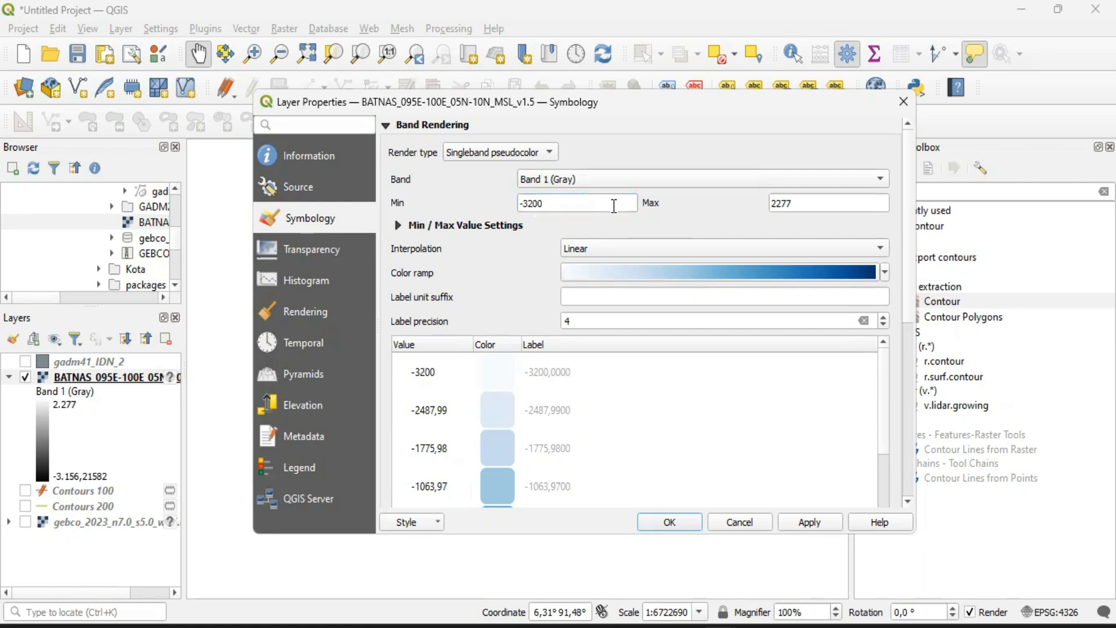
pyautogui.moveTo(831, 204); pyautogui.dragTo(772, 203)
pyautogui.write('0')
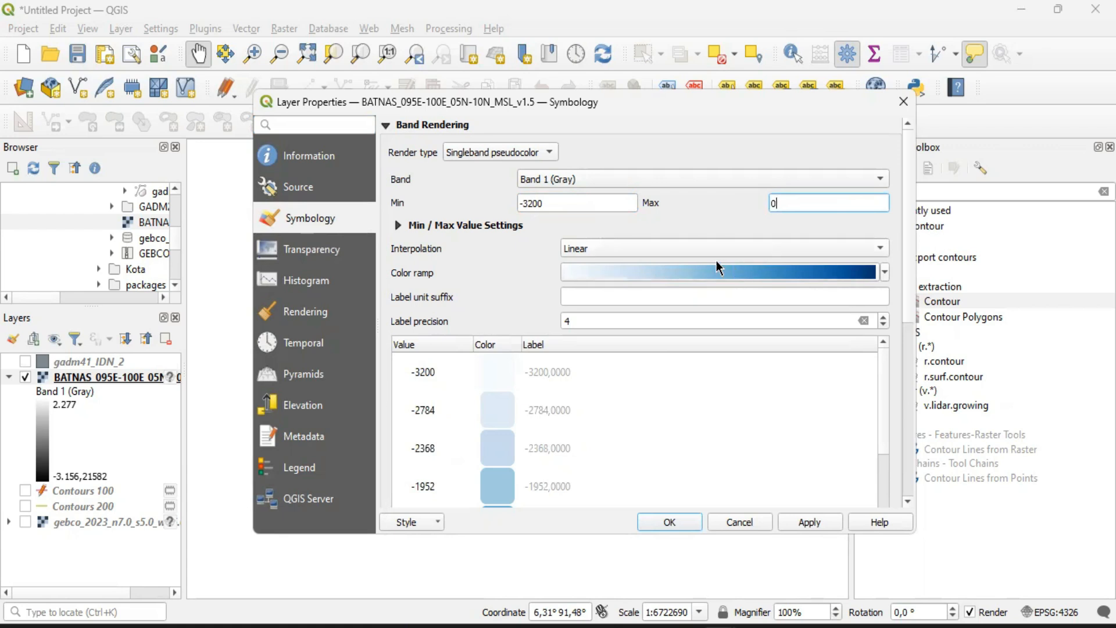
# Set the BATNAS symbology to Discrete interpolation with the Blues color ramp
pyautogui.click(622, 245)
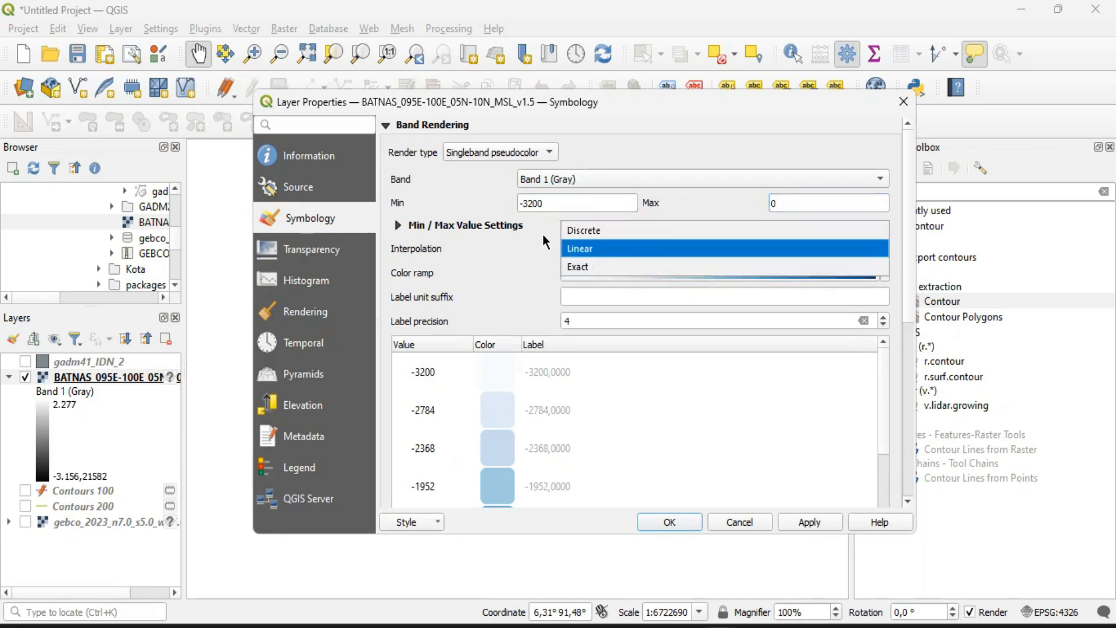
pyautogui.click(576, 232)
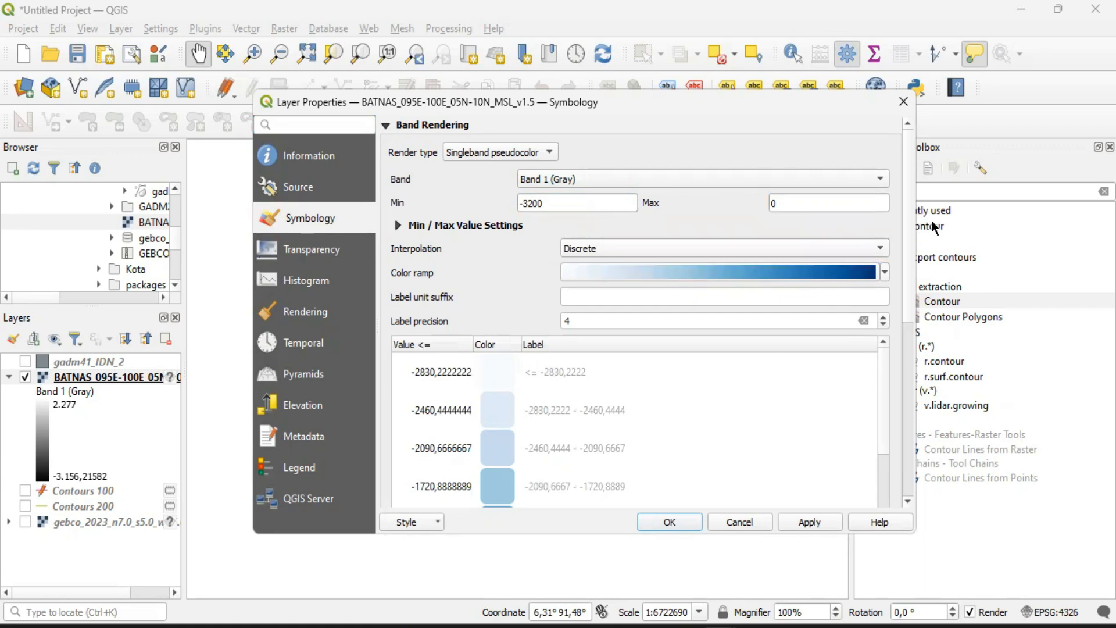
pyautogui.click(885, 272)
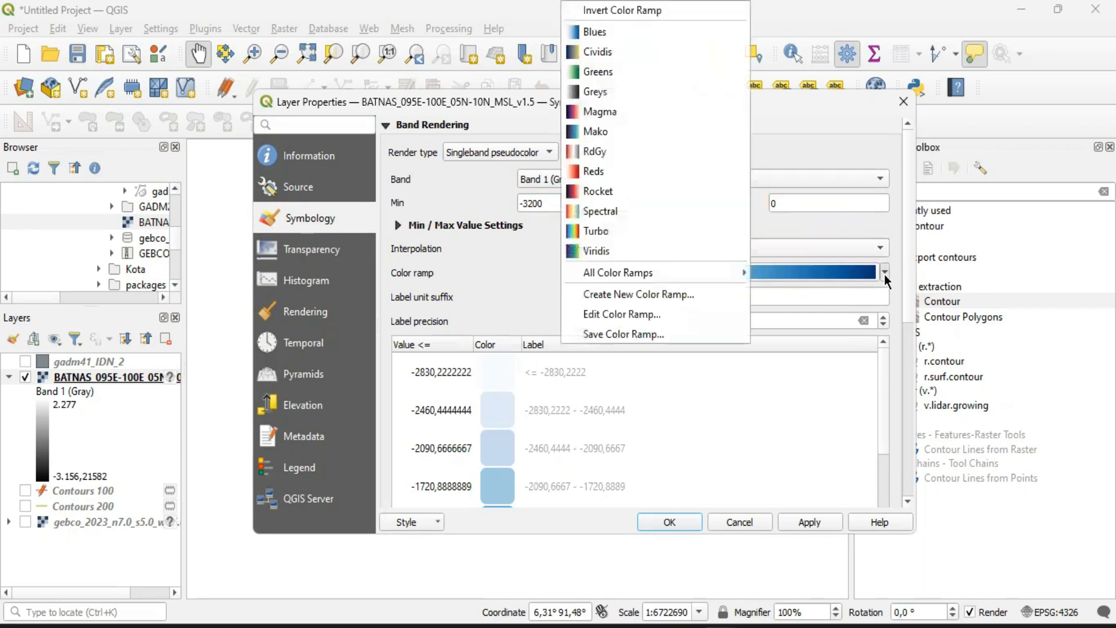
pyautogui.click(643, 31)
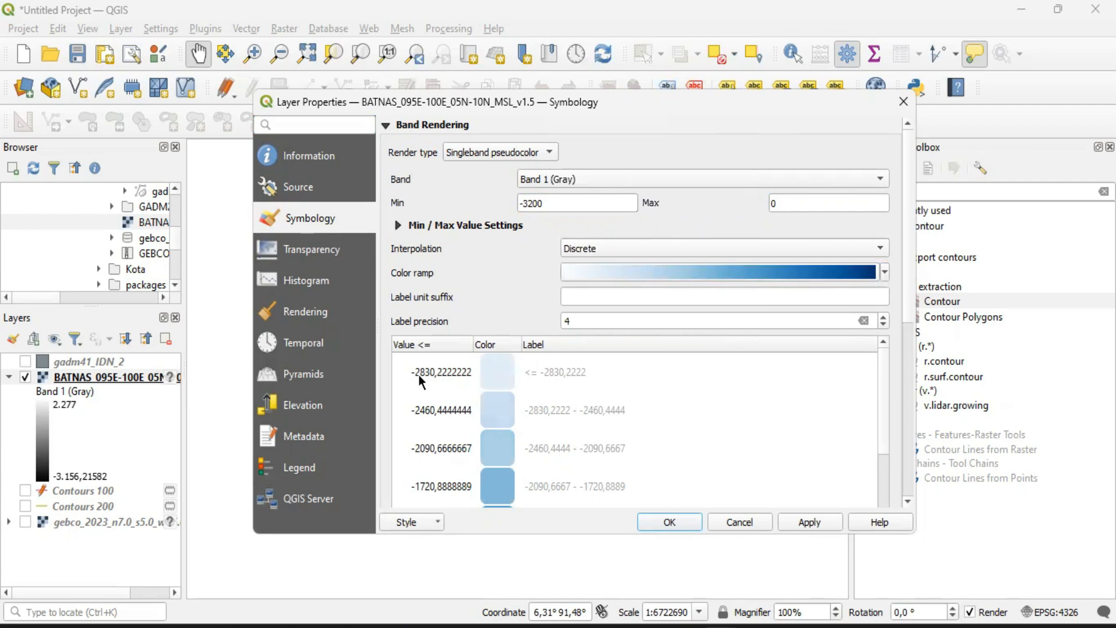
# Review the BATNAS depth classes and invert the color ramp so the deepest values get the darkest blue
pyautogui.scroll(-8, 490, 392)
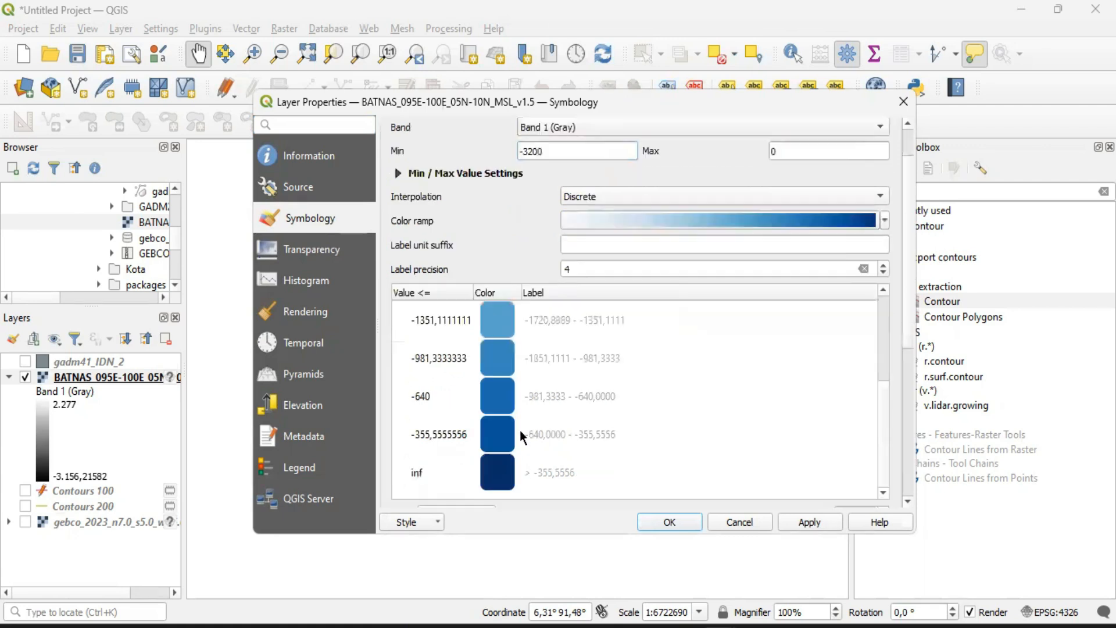
pyautogui.scroll(3, 753, 431)
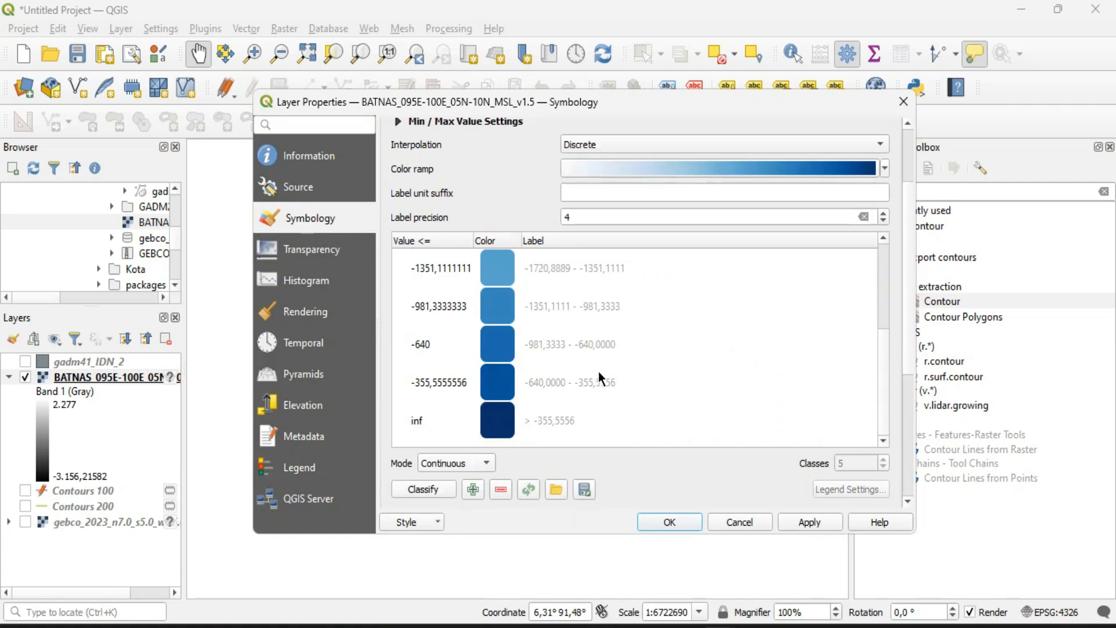
pyautogui.scroll(5, 599, 372)
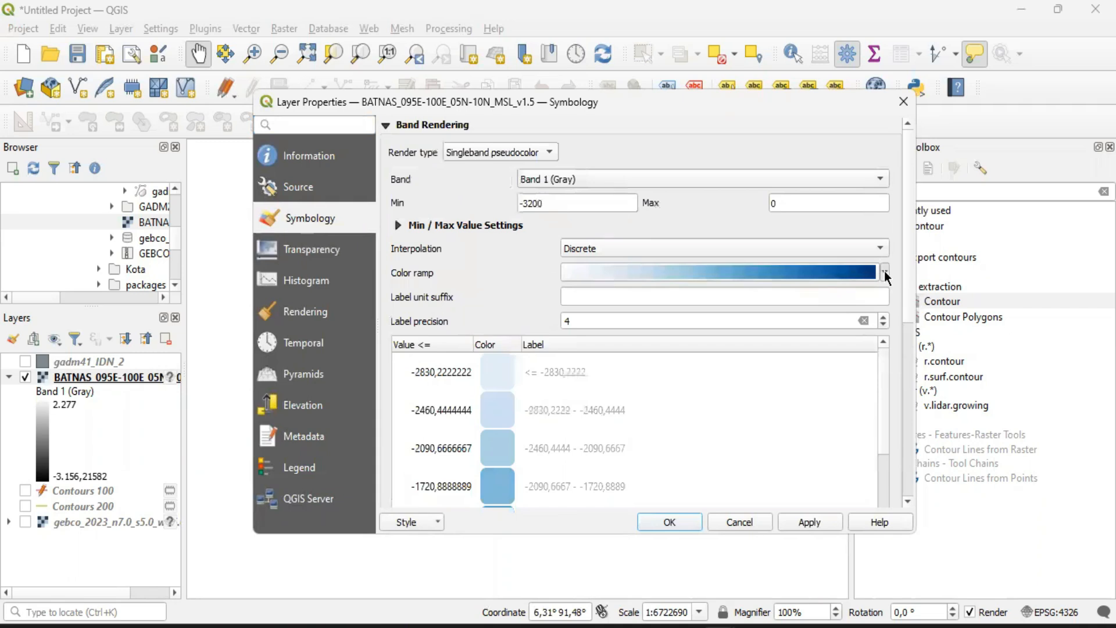
pyautogui.click(884, 272)
pyautogui.click(628, 12)
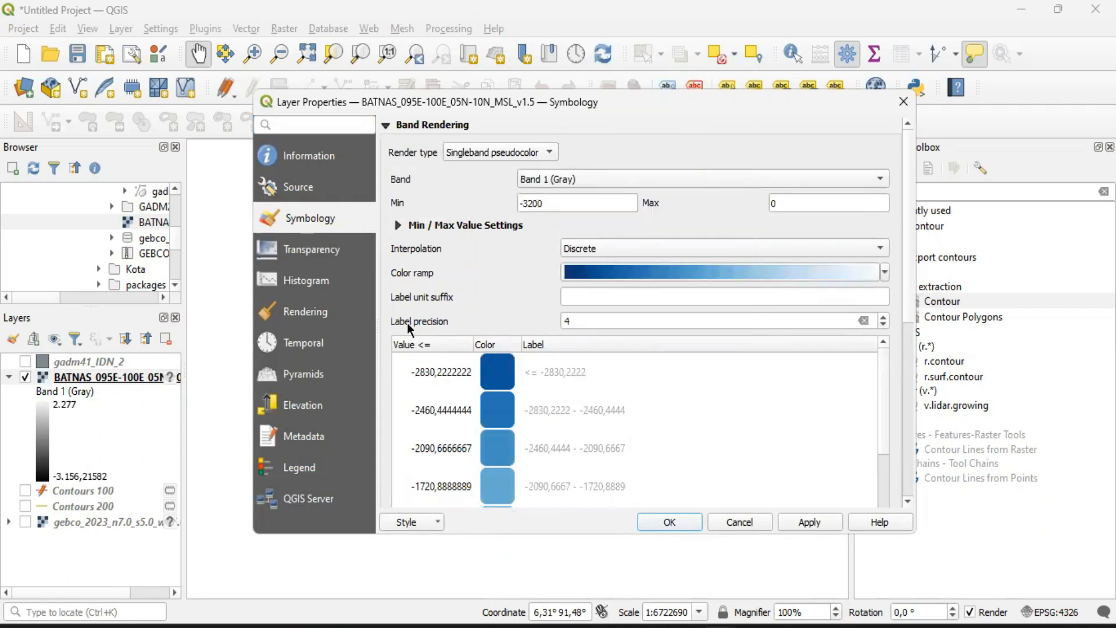
# Set the label precision of the BATNAS depth classes to 0
pyautogui.click(884, 326)
pyautogui.click(884, 326)
pyautogui.click(884, 325)
pyautogui.click(886, 324)
pyautogui.click(884, 317)
pyautogui.click(884, 318)
pyautogui.click(884, 317)
pyautogui.click(884, 317)
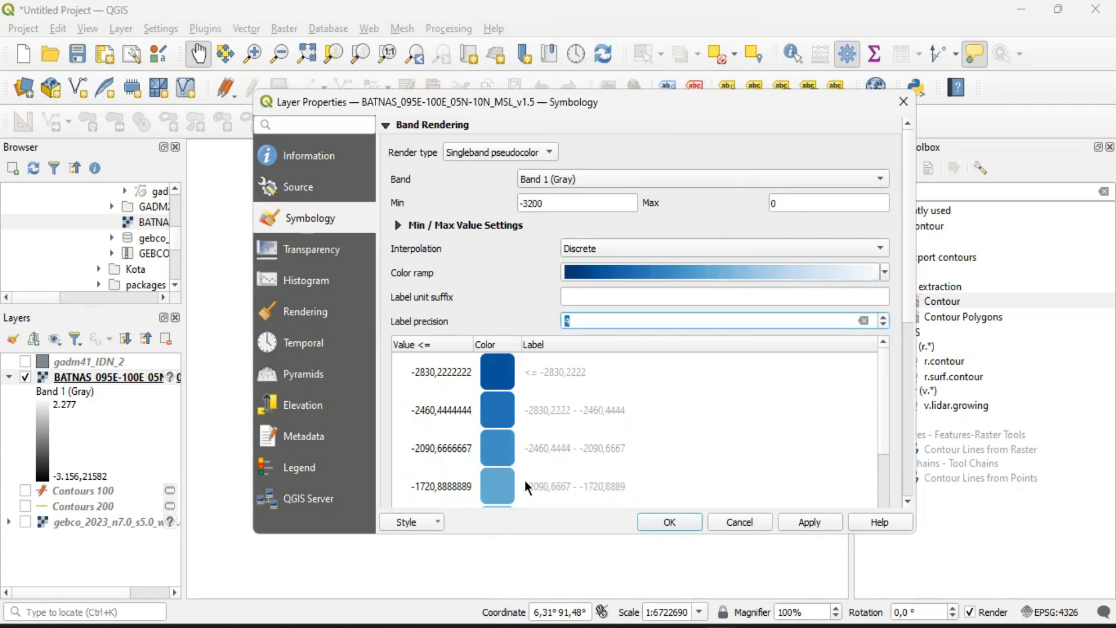
pyautogui.click(883, 326)
pyautogui.click(883, 326)
pyautogui.click(884, 325)
pyautogui.click(884, 326)
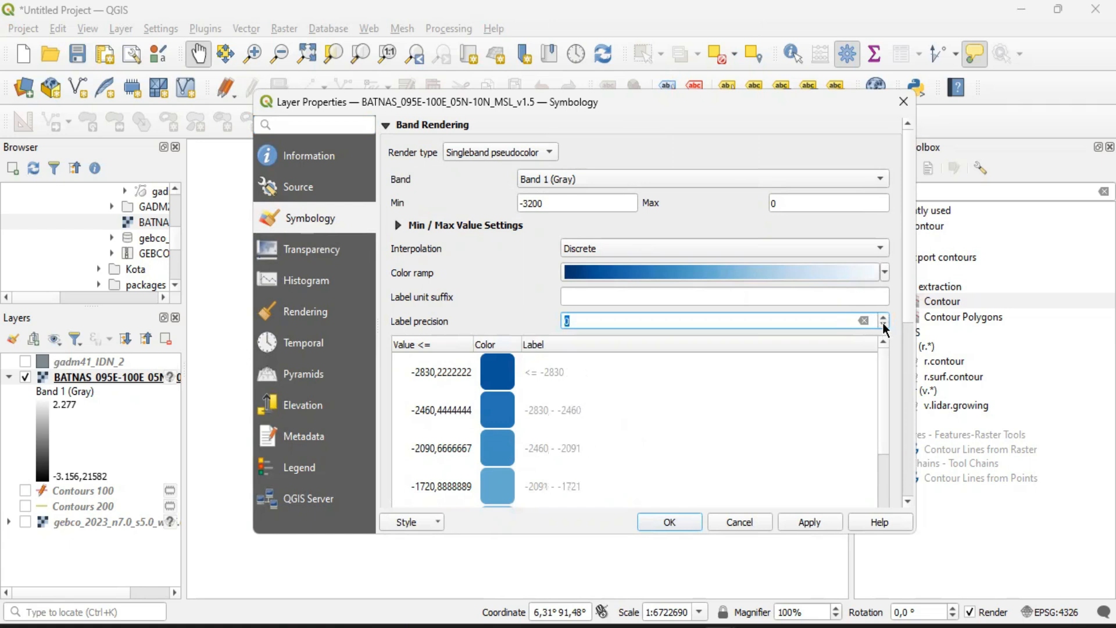
# Classify the BATNAS depth values in Equal Interval mode with 16 classes
pyautogui.scroll(-6, 572, 352)
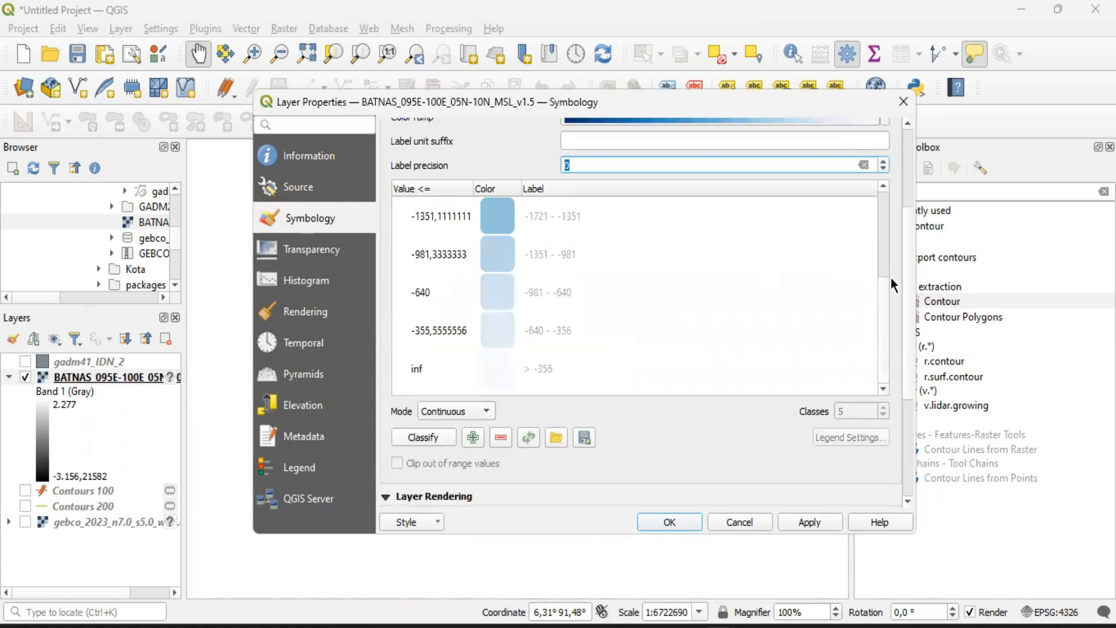
pyautogui.moveTo(883, 313); pyautogui.dragTo(882, 218)
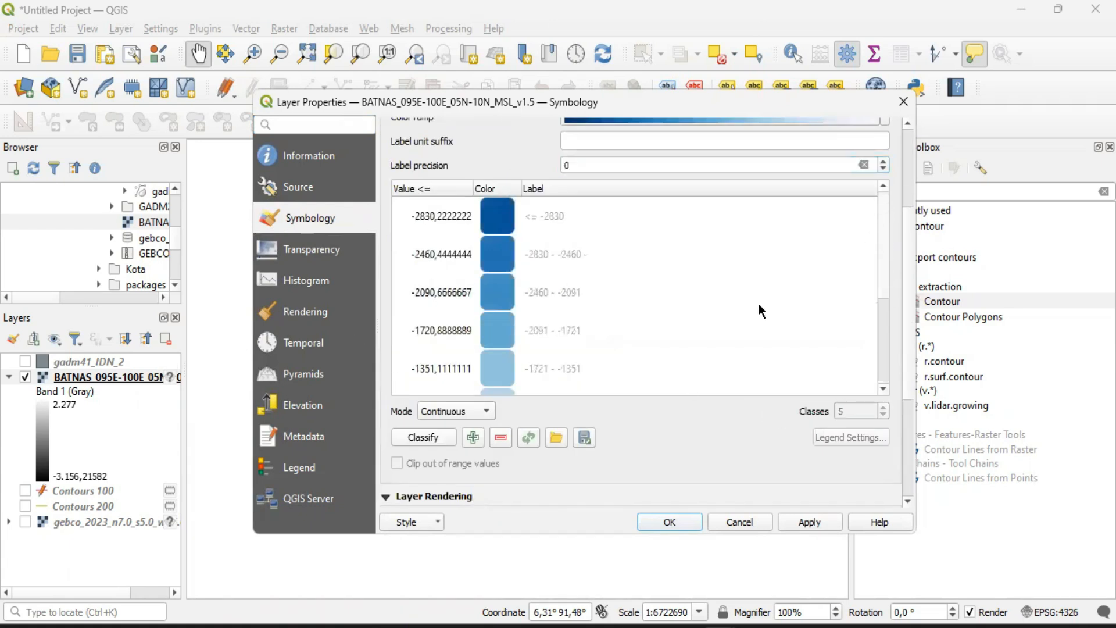
pyautogui.scroll(3, 619, 348)
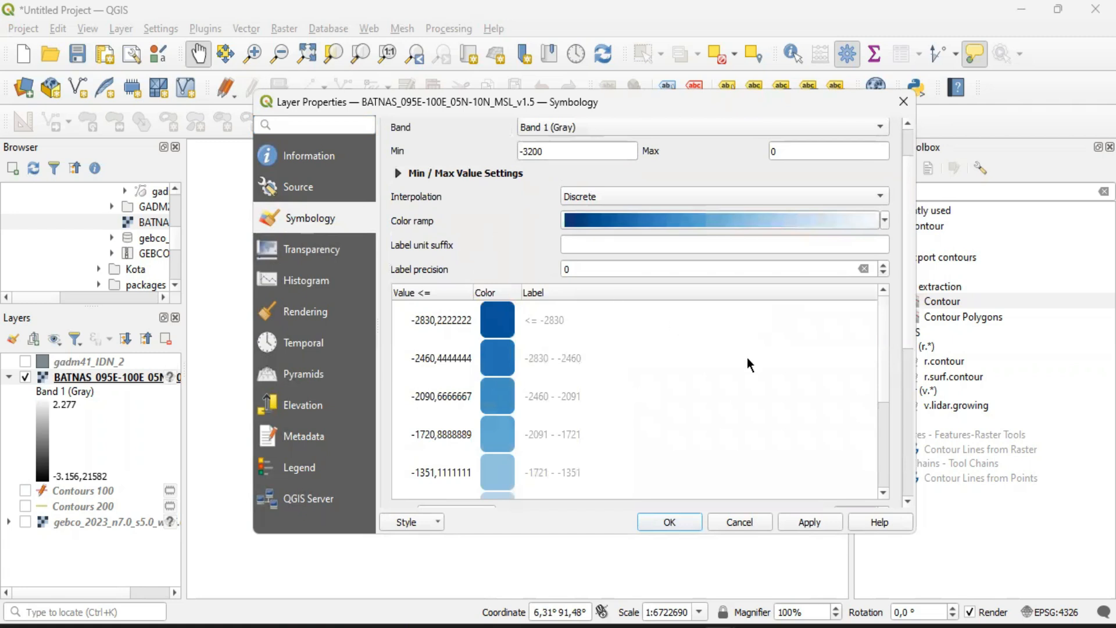
pyautogui.moveTo(886, 393); pyautogui.dragTo(889, 468)
pyautogui.scroll(-3, 892, 473)
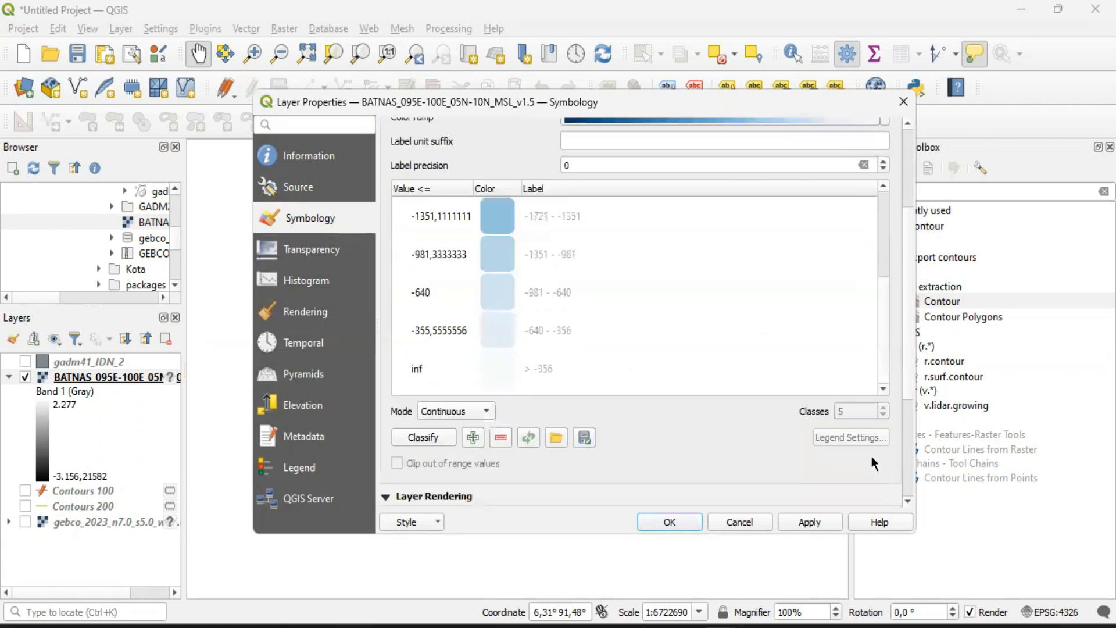
pyautogui.click(438, 410)
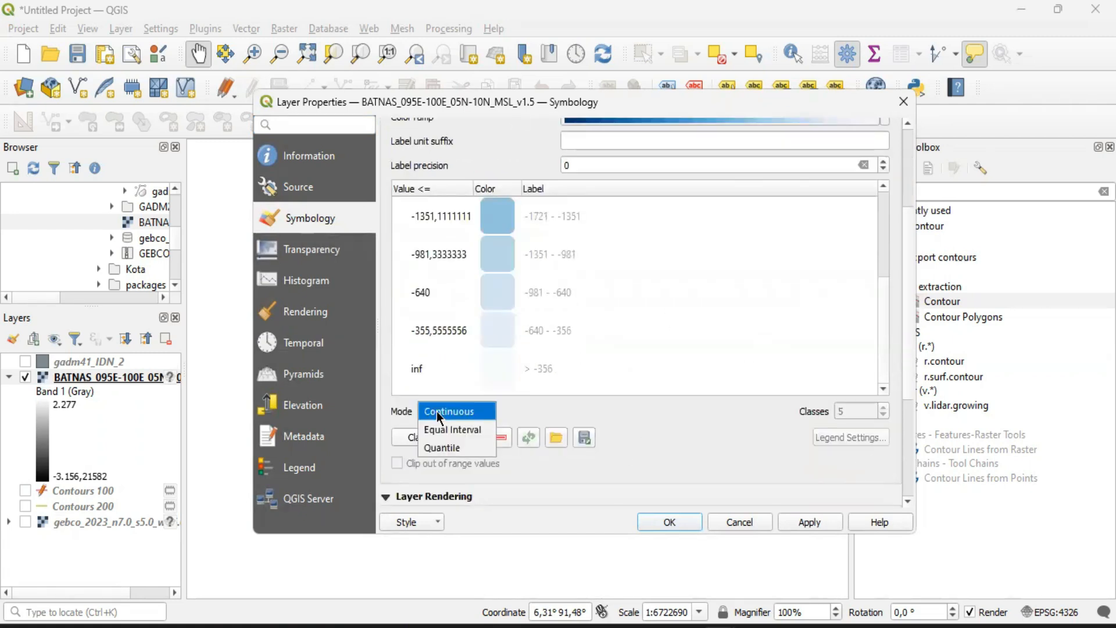
pyautogui.click(453, 429)
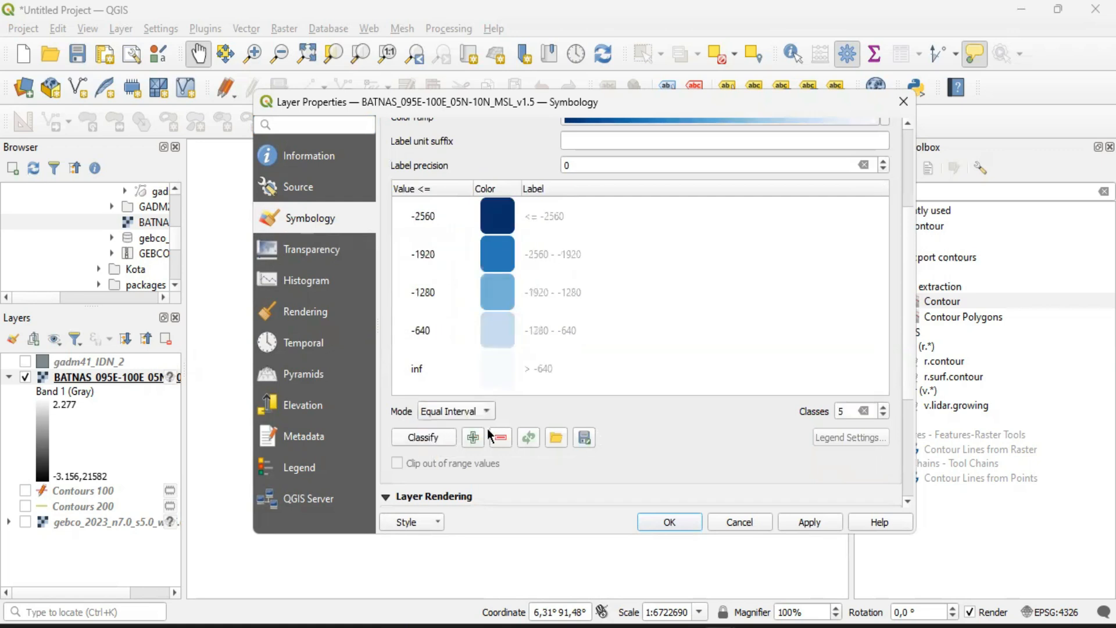
pyautogui.doubleClick(851, 409)
pyautogui.write('16')
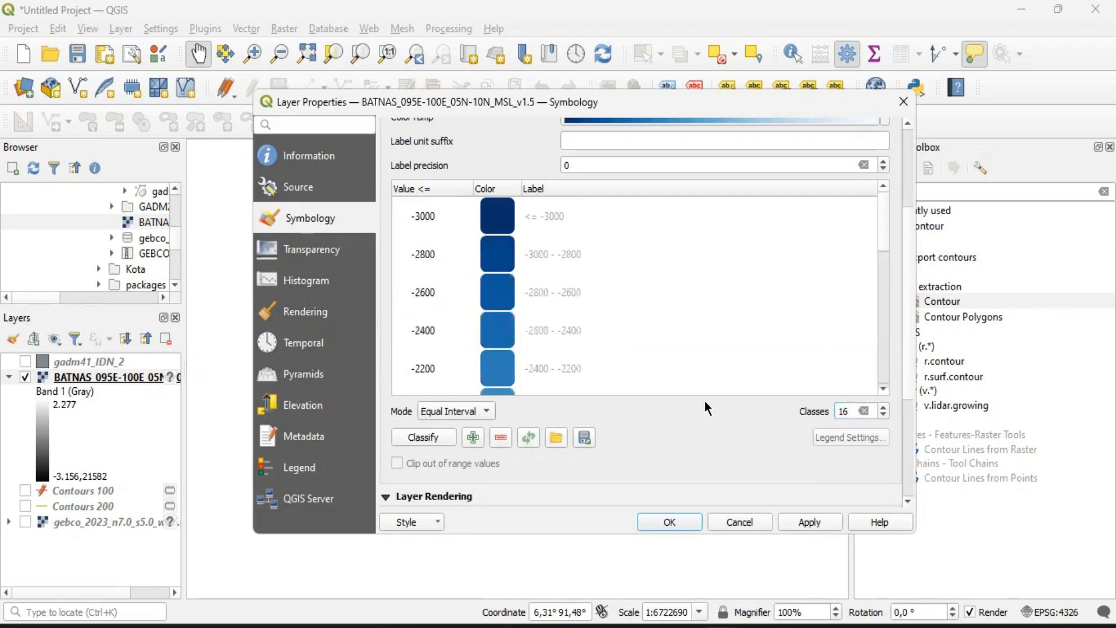
# Reduce the BATNAS classification to 8 classes, check the class list and apply the symbology to the layer
pyautogui.moveTo(883, 235)
pyautogui.mouseDown()
pyautogui.moveTo(887, 301)
pyautogui.moveTo(877, 232)
pyautogui.mouseUp()
pyautogui.write('8')
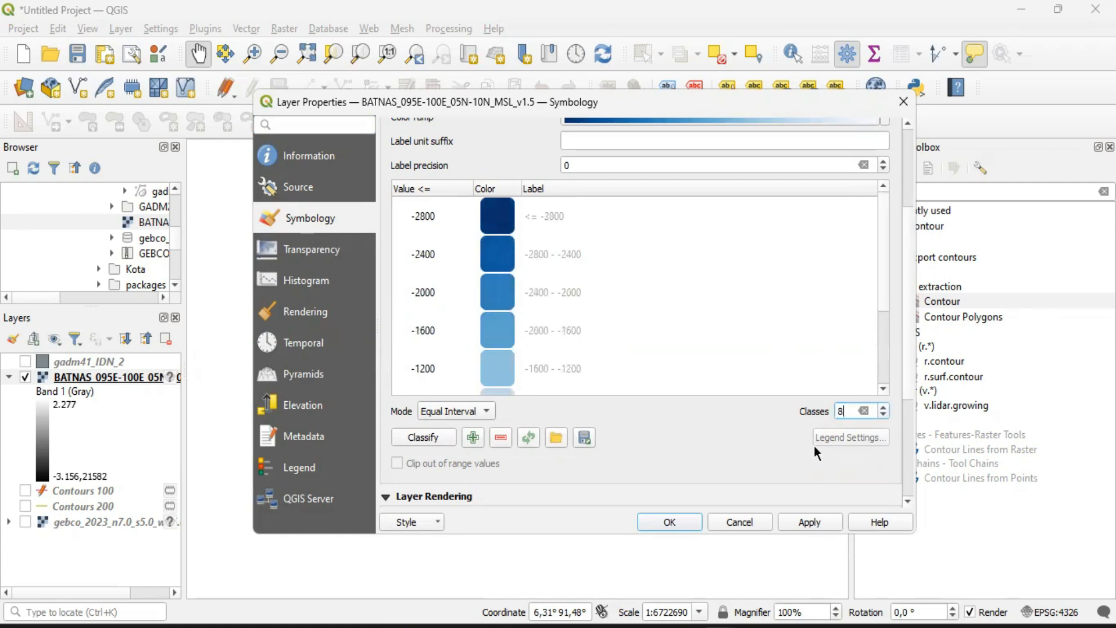
pyautogui.scroll(-5, 725, 346)
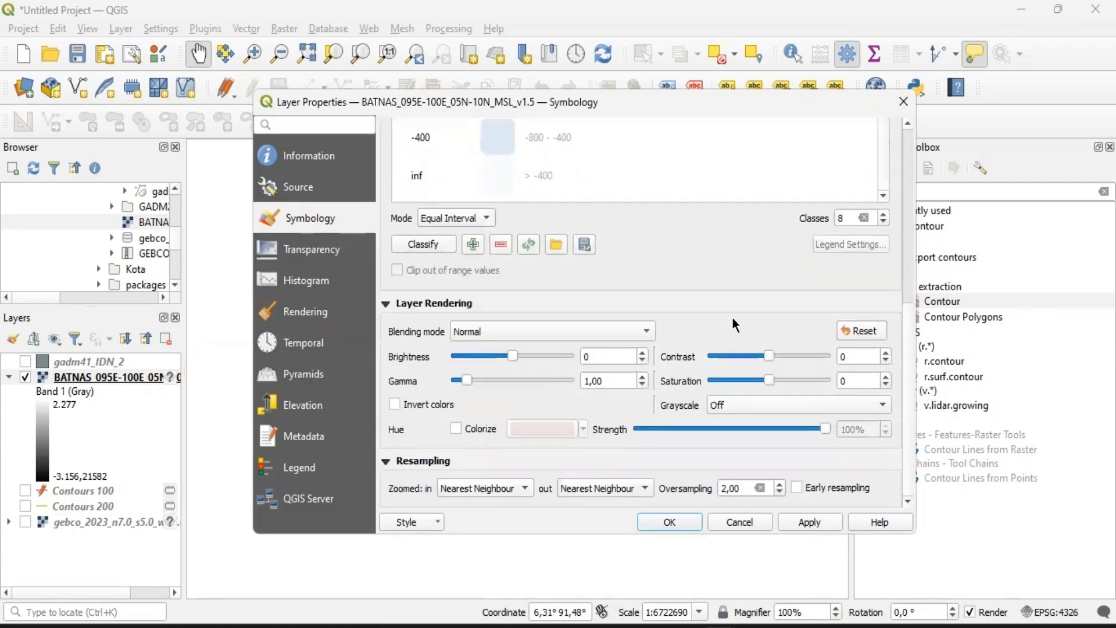
pyautogui.scroll(3, 732, 317)
pyautogui.moveTo(884, 316)
pyautogui.mouseDown()
pyautogui.moveTo(885, 242)
pyautogui.moveTo(881, 310)
pyautogui.mouseUp()
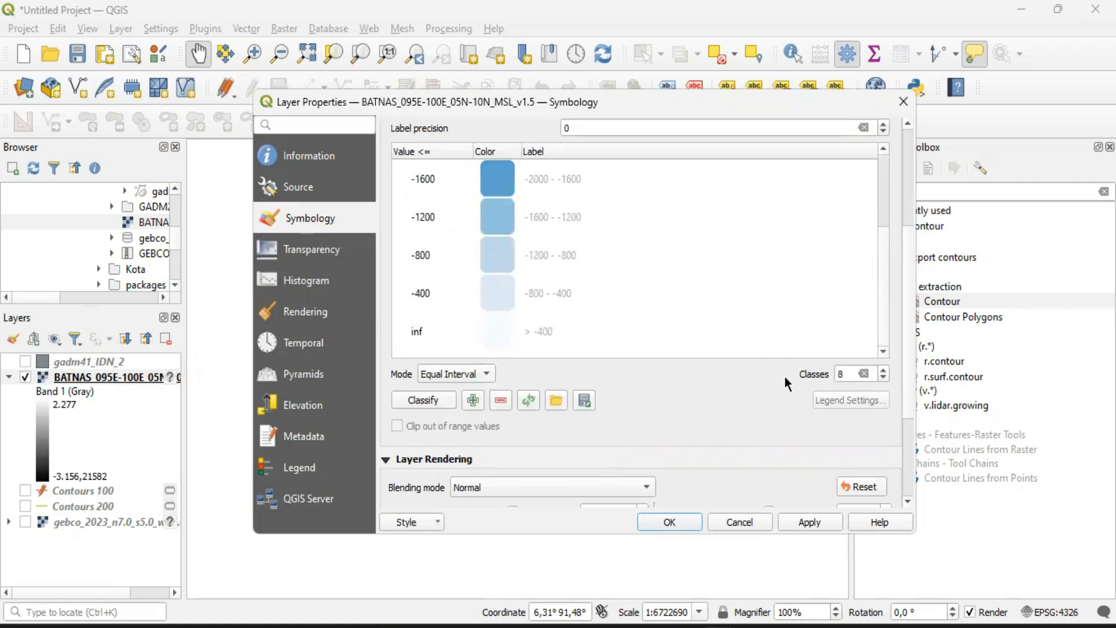
pyautogui.click(688, 524)
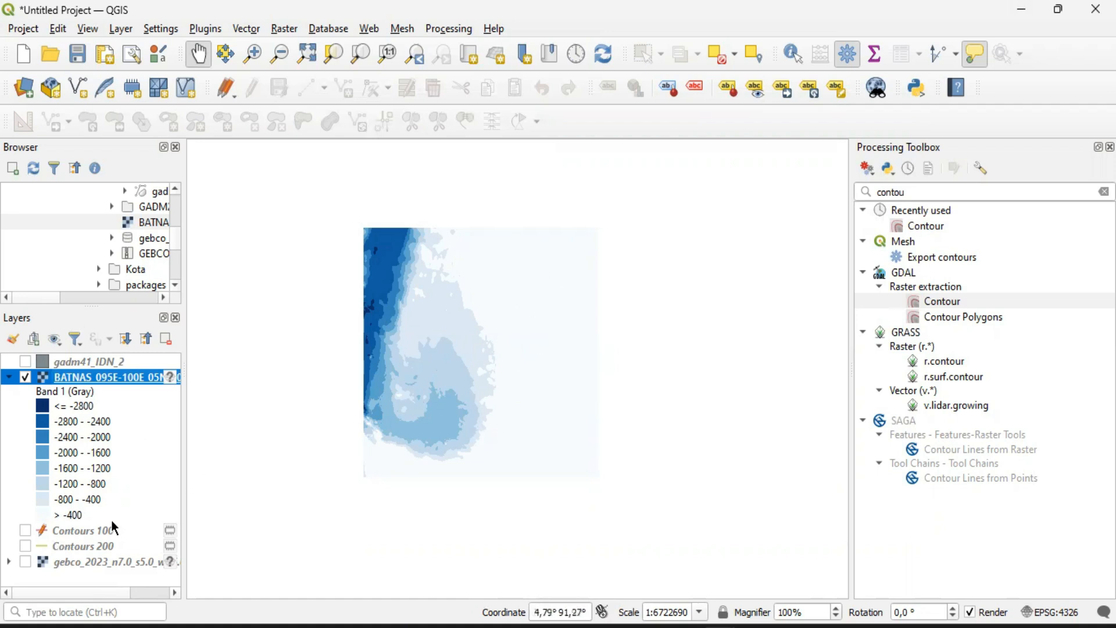
# Turn on the GEBCO raster and switch the BATNAS layer off and on to compare their depth classes in the southern part
pyautogui.click(25, 531)
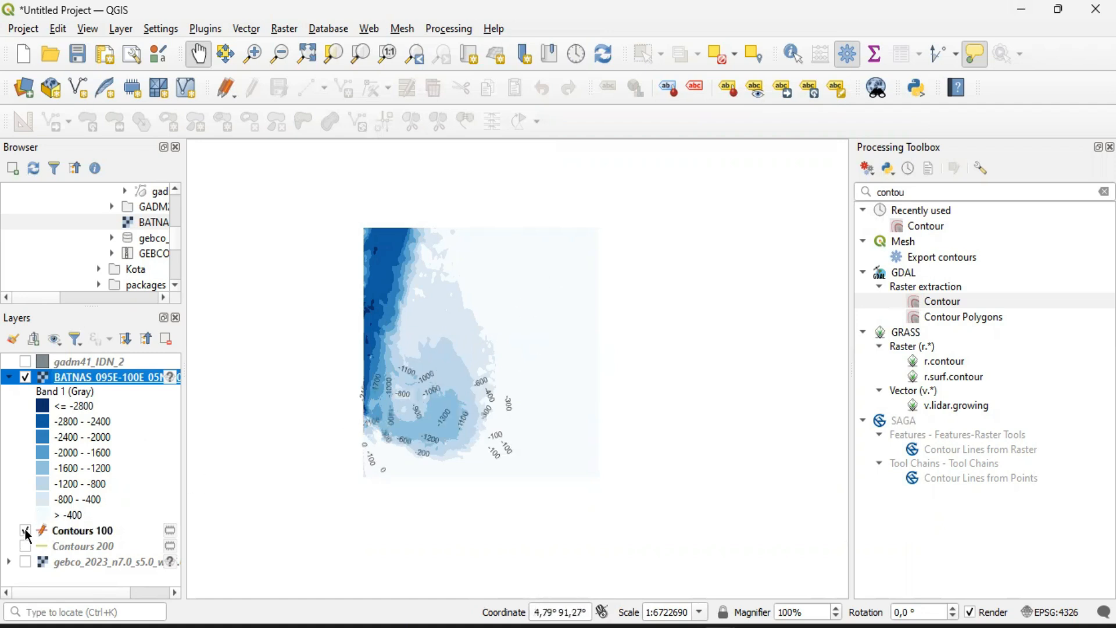
pyautogui.click(25, 530)
pyautogui.click(25, 562)
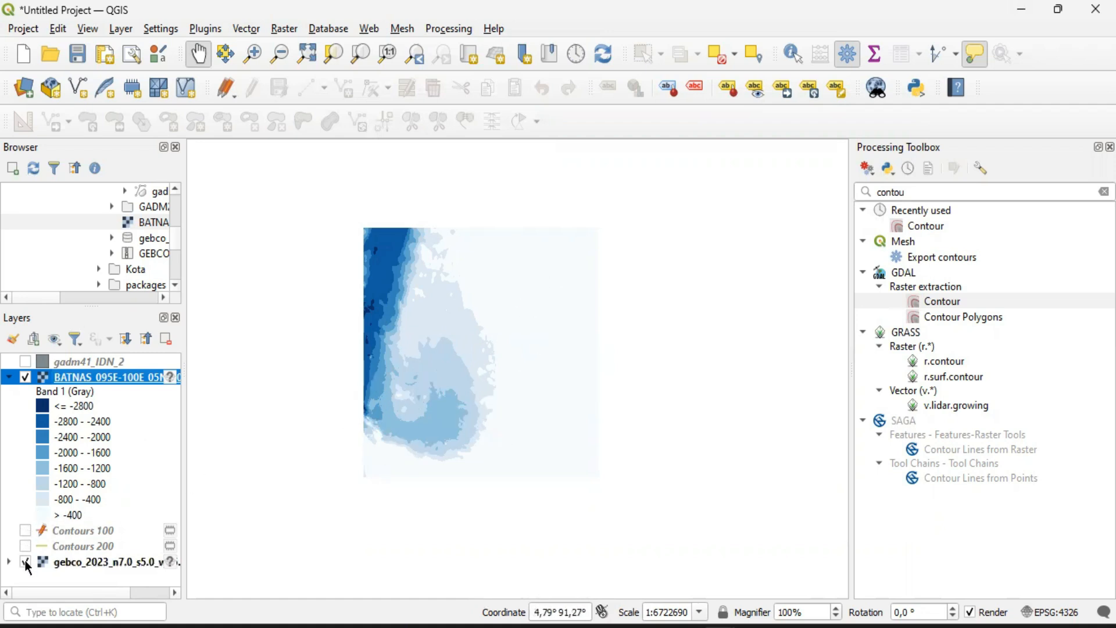
pyautogui.click(25, 378)
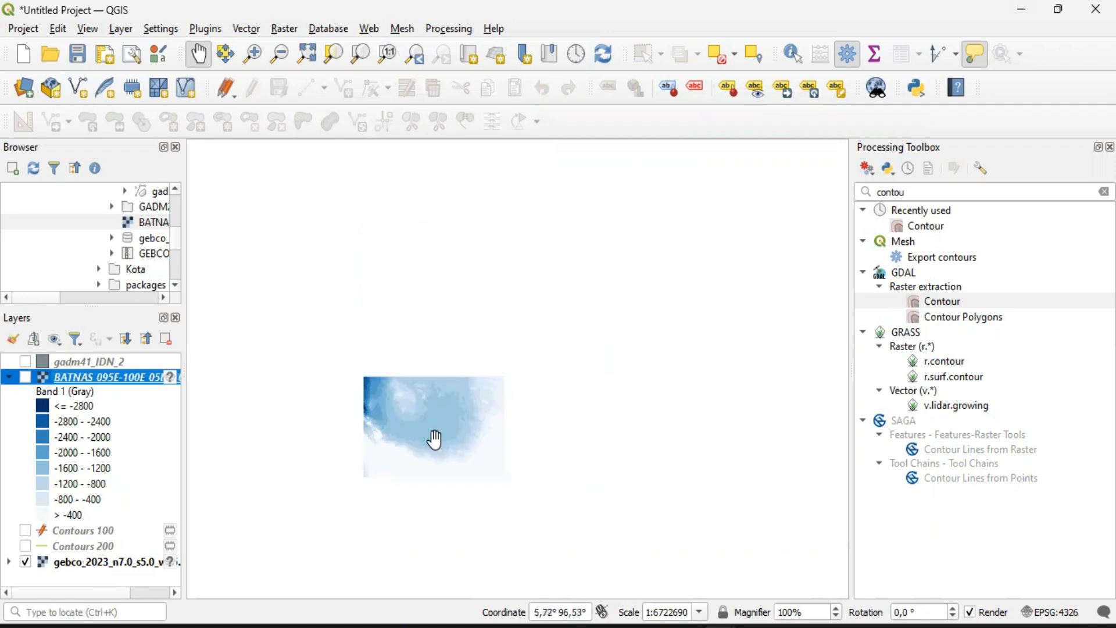
pyautogui.scroll(2, 431, 440)
pyautogui.moveTo(431, 442); pyautogui.dragTo(444, 411)
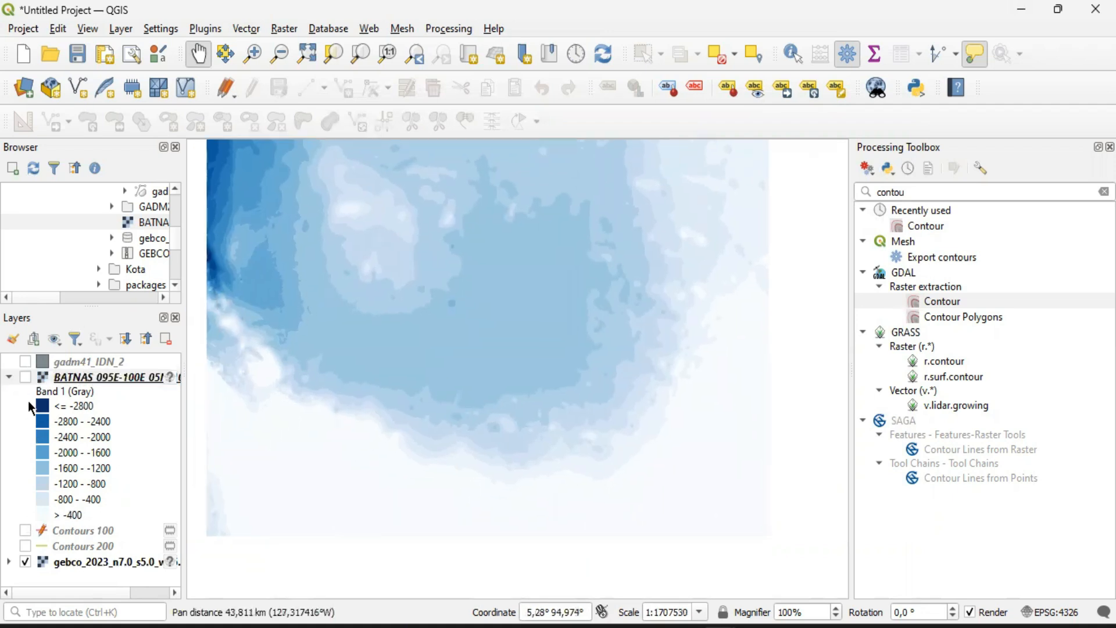
pyautogui.click(27, 376)
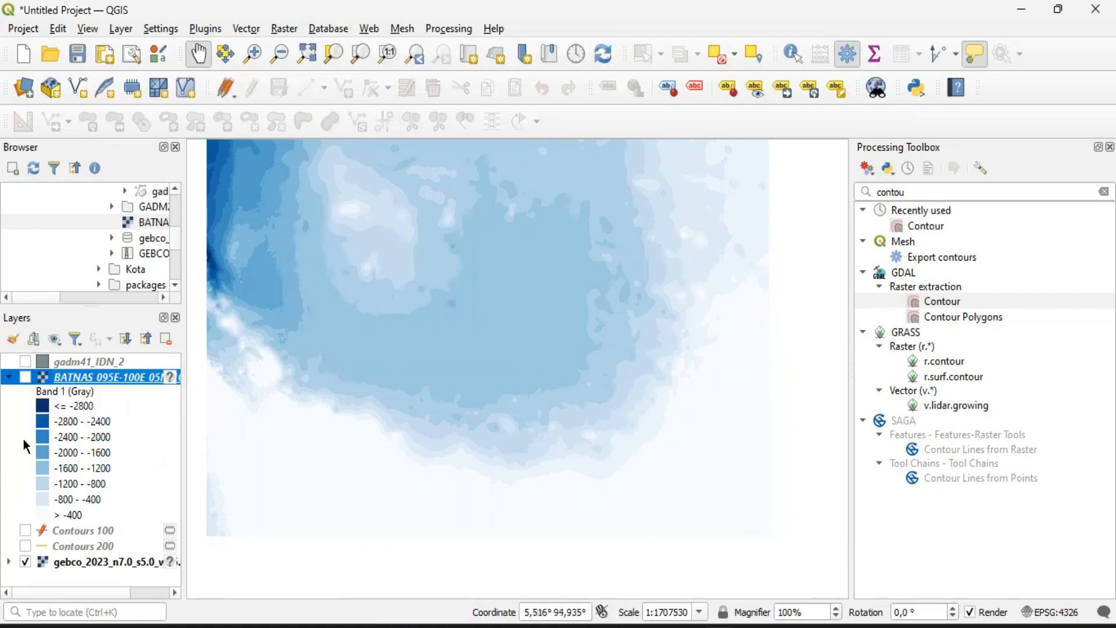
pyautogui.click(26, 376)
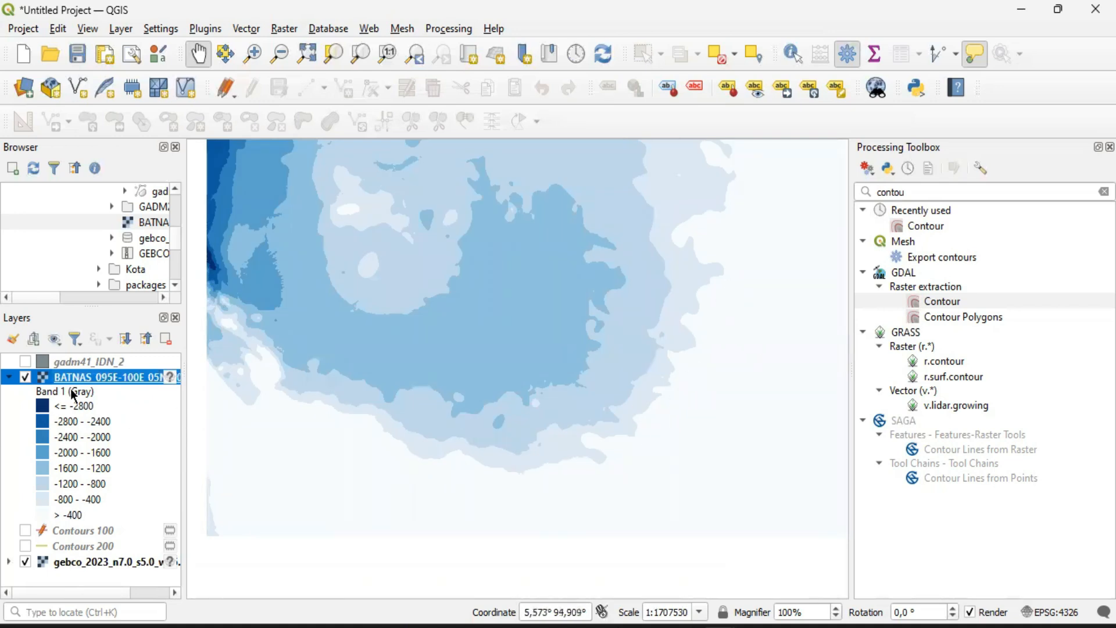
pyautogui.click(26, 375)
pyautogui.click(26, 376)
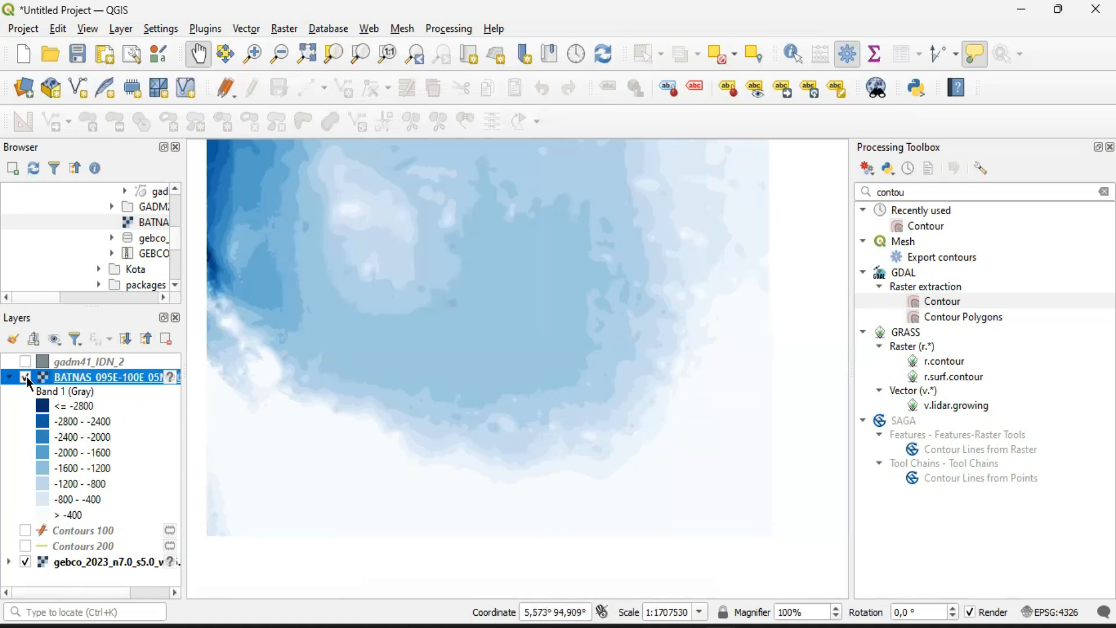
# Reopen the BATNAS layer's symbology, set its number of classes to 16 and apply it
pyautogui.rightClick(82, 384)
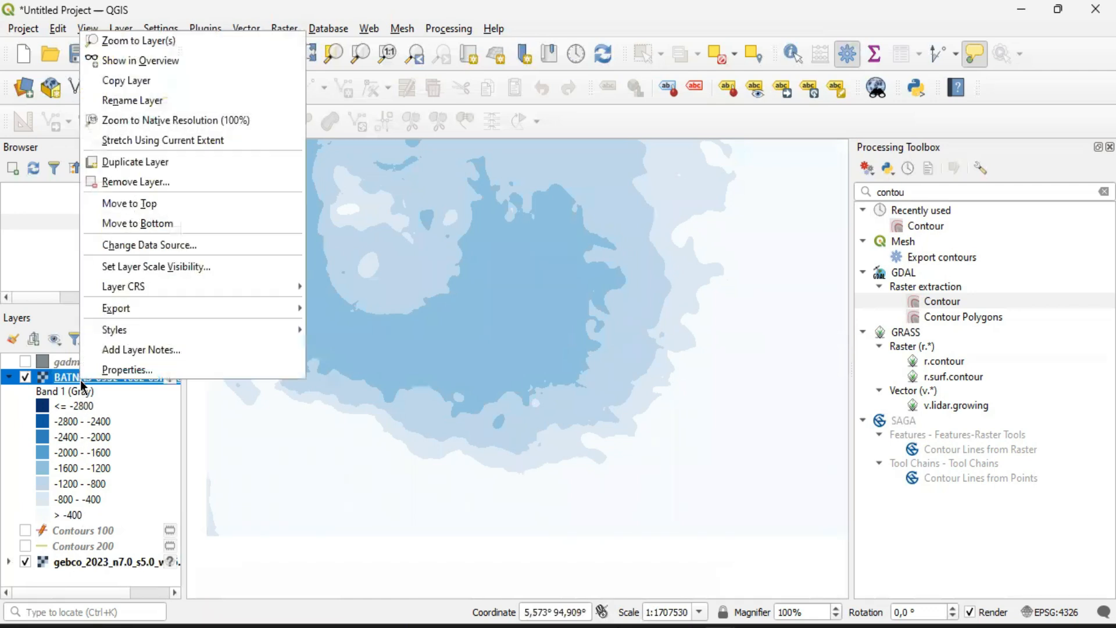
pyautogui.click(99, 370)
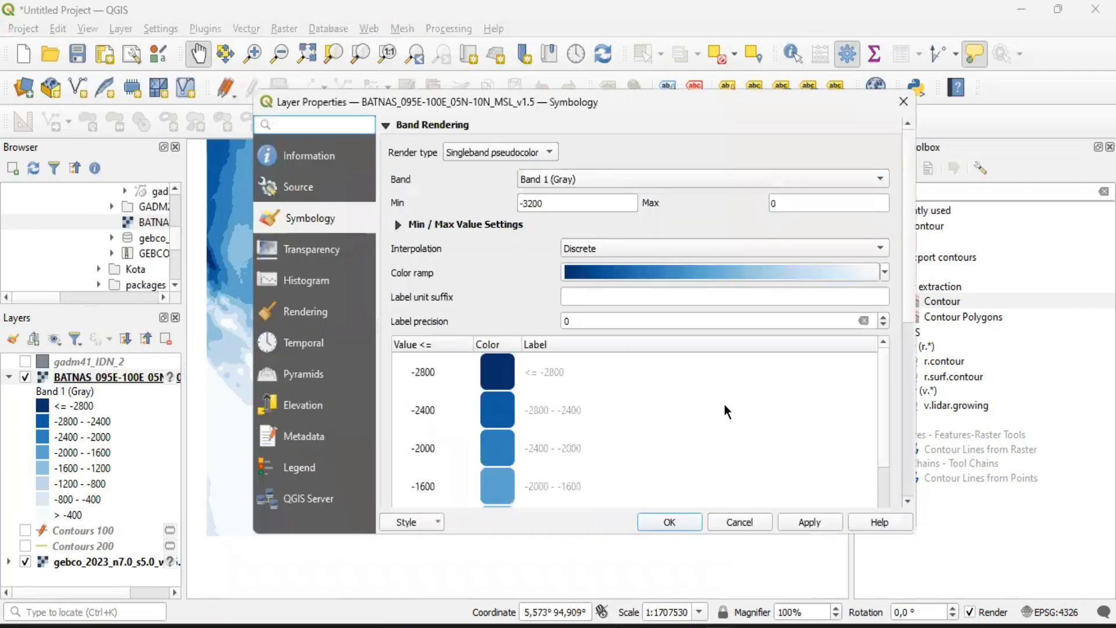
pyautogui.moveTo(880, 419); pyautogui.dragTo(888, 498)
pyautogui.scroll(-5, 887, 415)
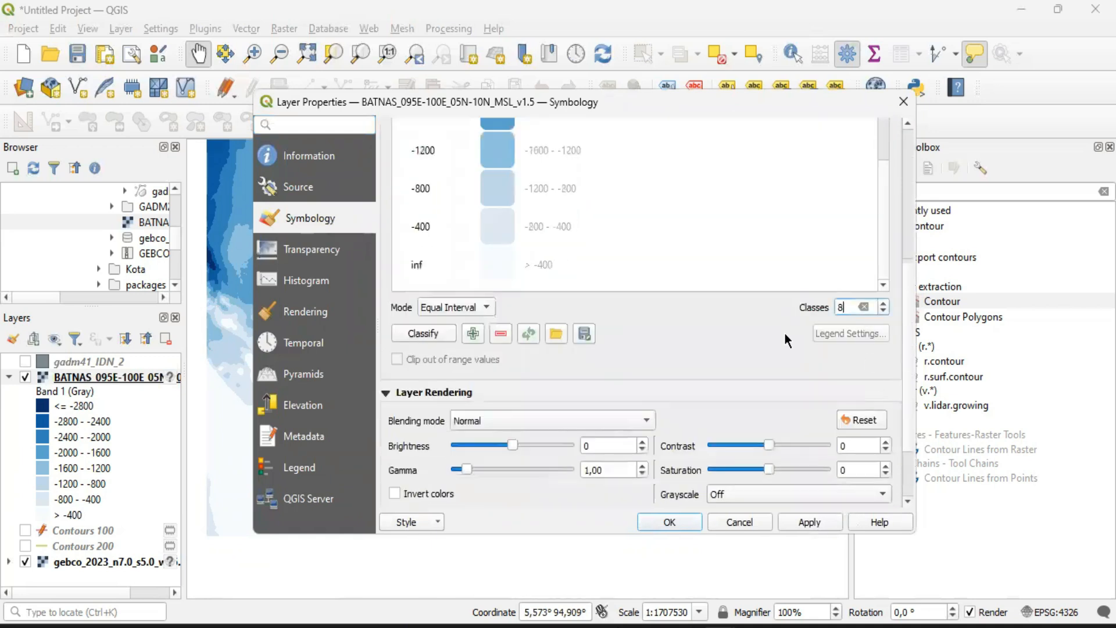
pyautogui.press('BackSpace')
pyautogui.write('16')
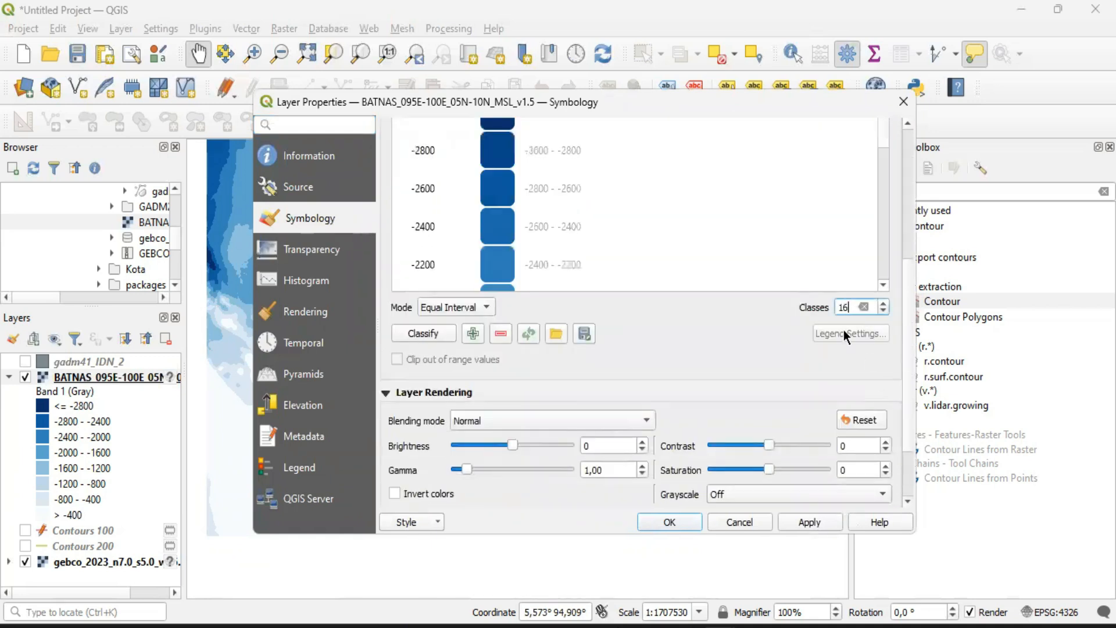
pyautogui.click(693, 523)
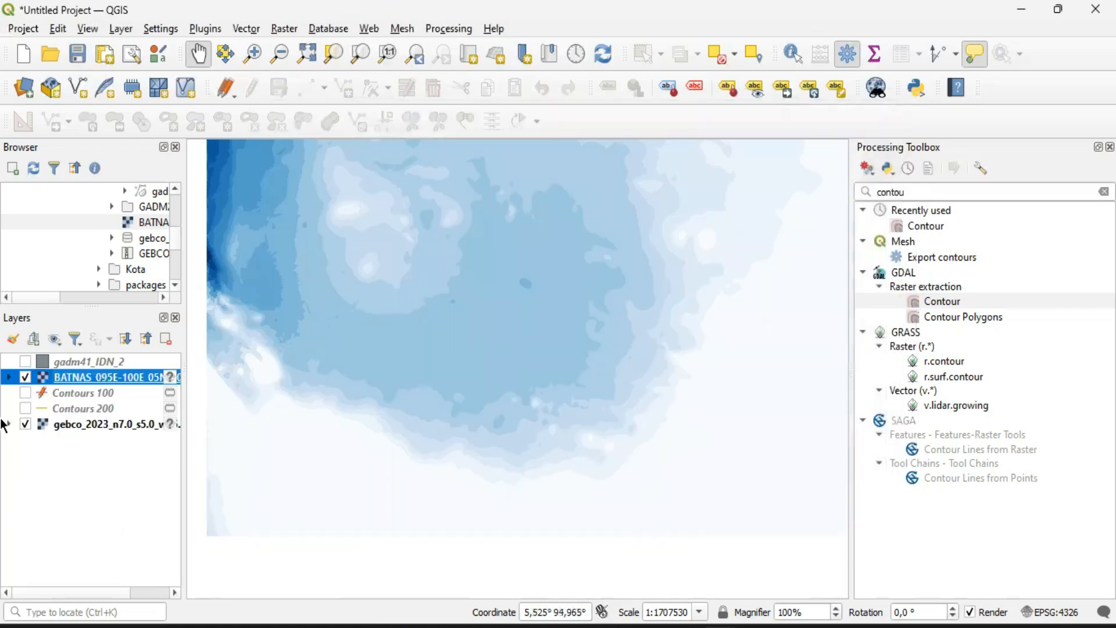
# Compare the reclassified BATNAS raster with GEBCO and examine the depth classes in the expanded BATNAS legend
pyautogui.click(25, 377)
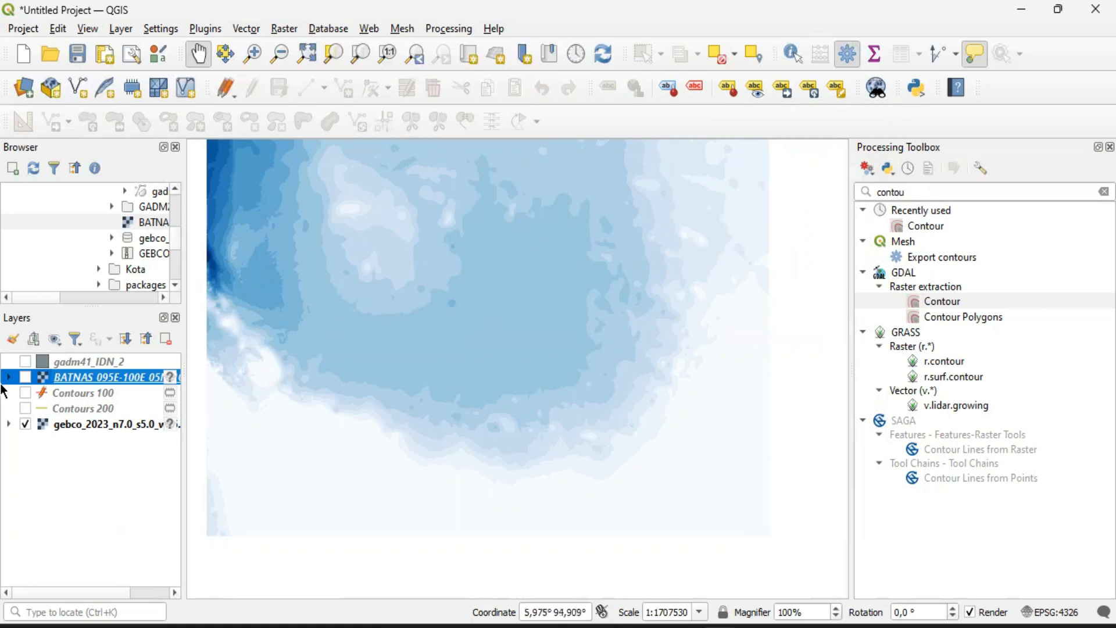
pyautogui.click(26, 378)
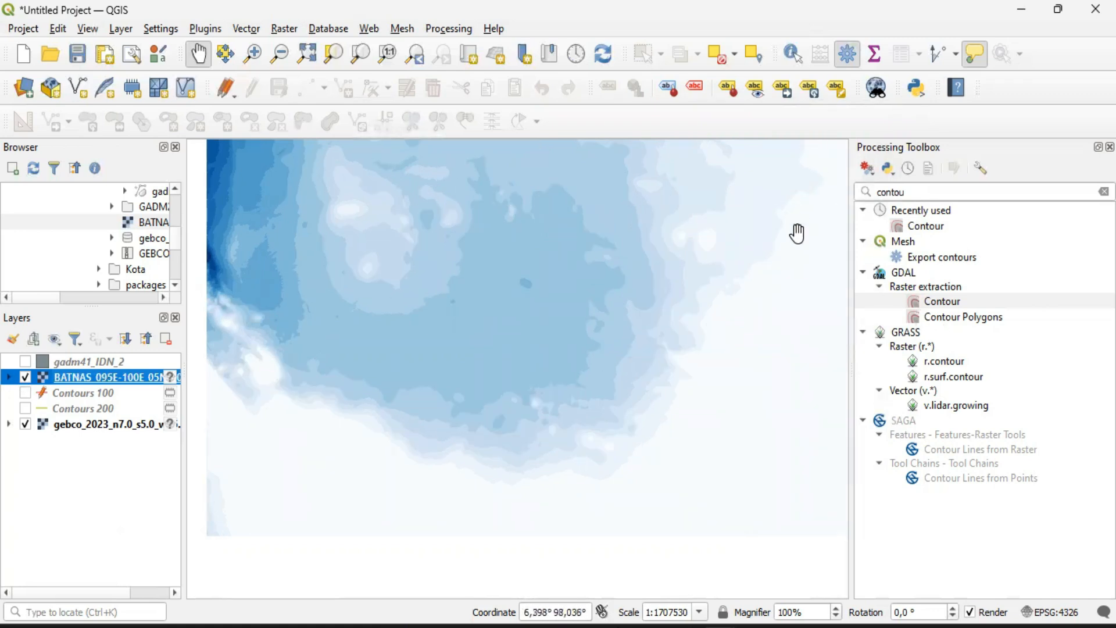
pyautogui.click(8, 379)
pyautogui.scroll(-2, 67, 466)
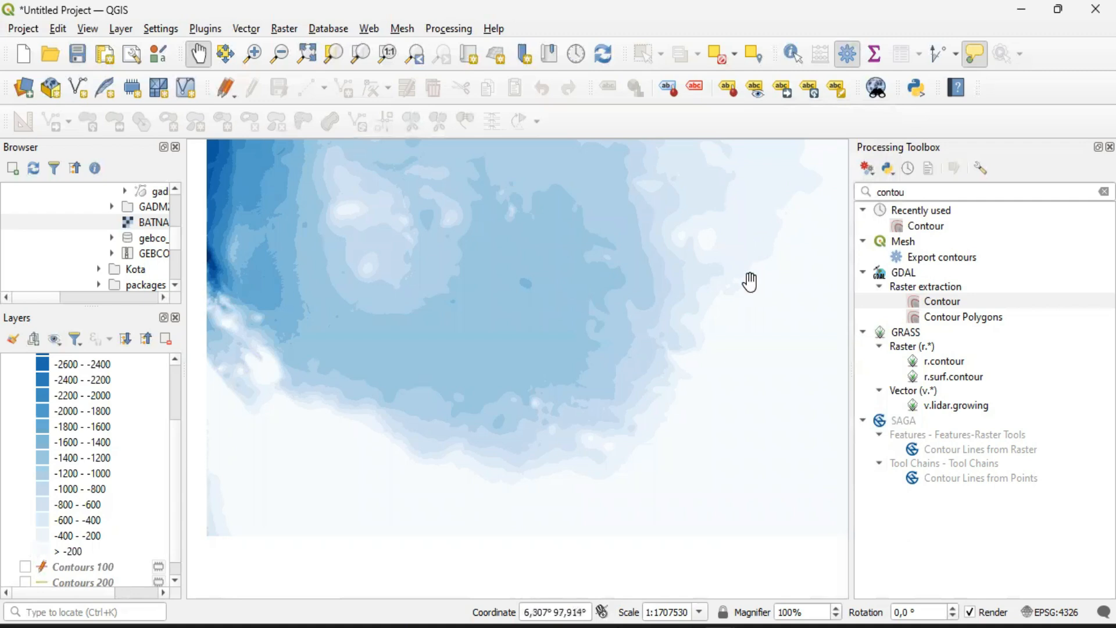
pyautogui.scroll(-1, 41, 465)
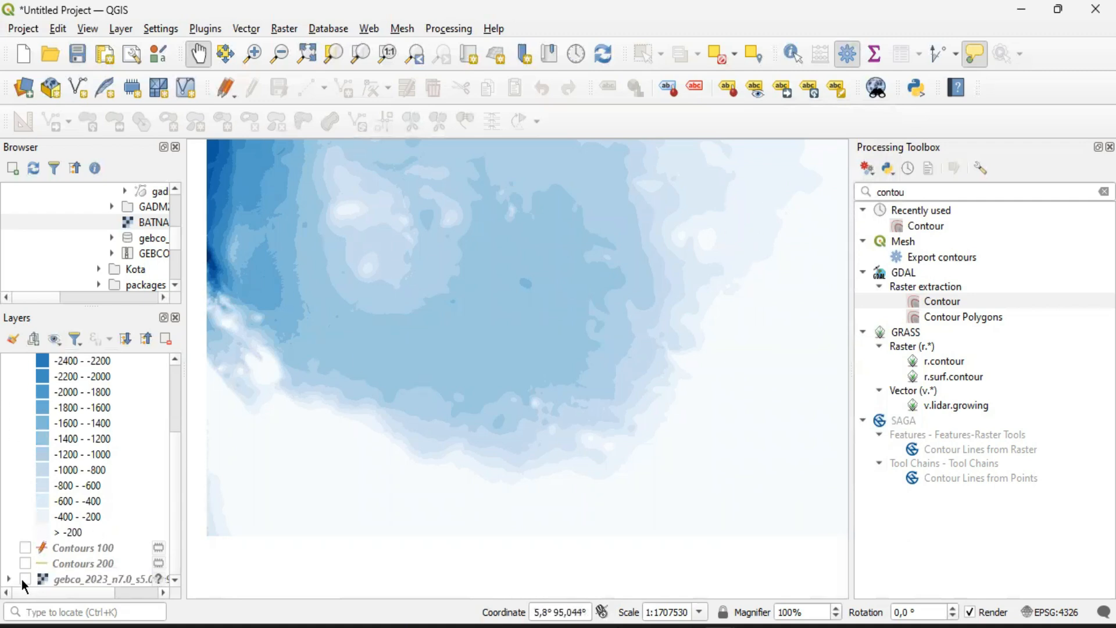
pyautogui.scroll(2, 30, 503)
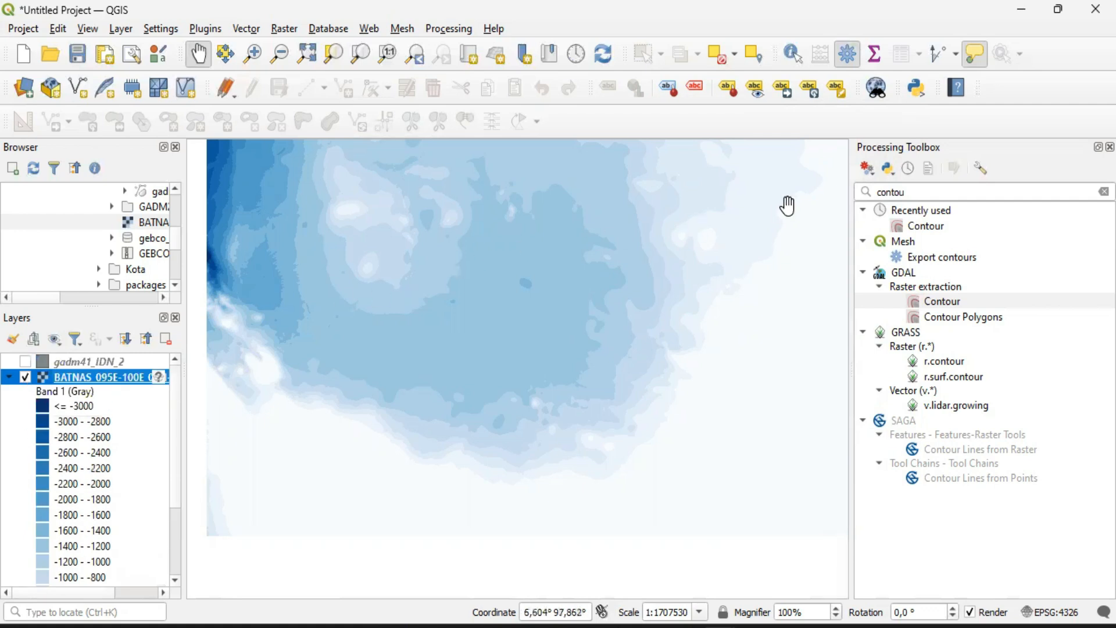
# Switch the BATNAS layer's visibility repeatedly to examine how its seabed detail differs from GEBCO, leaving BATNAS shown
pyautogui.click(25, 378)
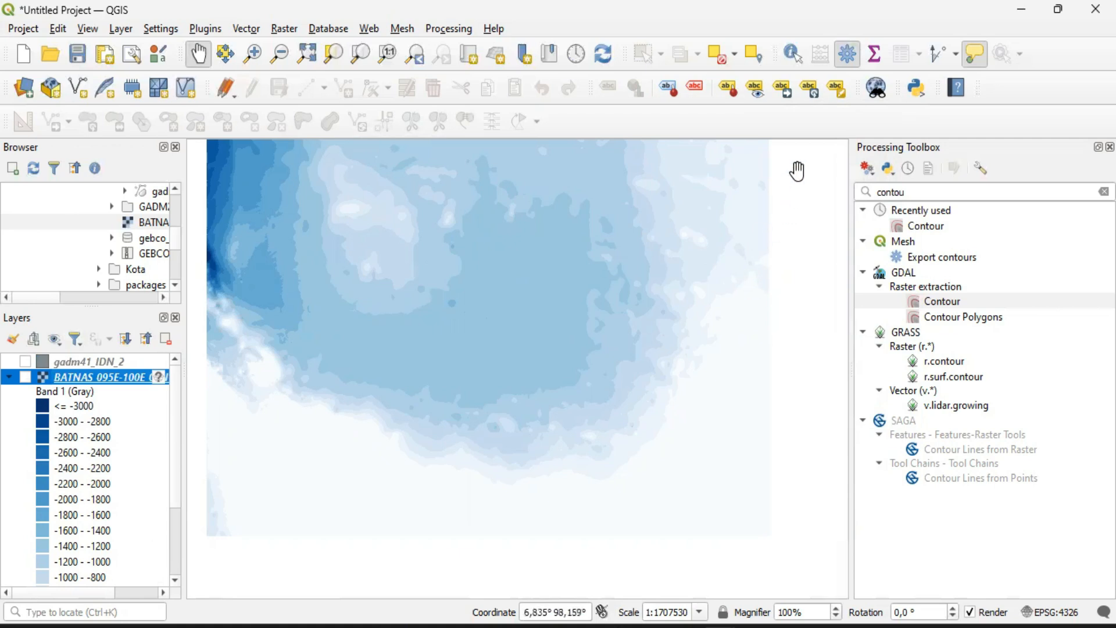
pyautogui.click(20, 379)
pyautogui.click(20, 379)
pyautogui.click(19, 379)
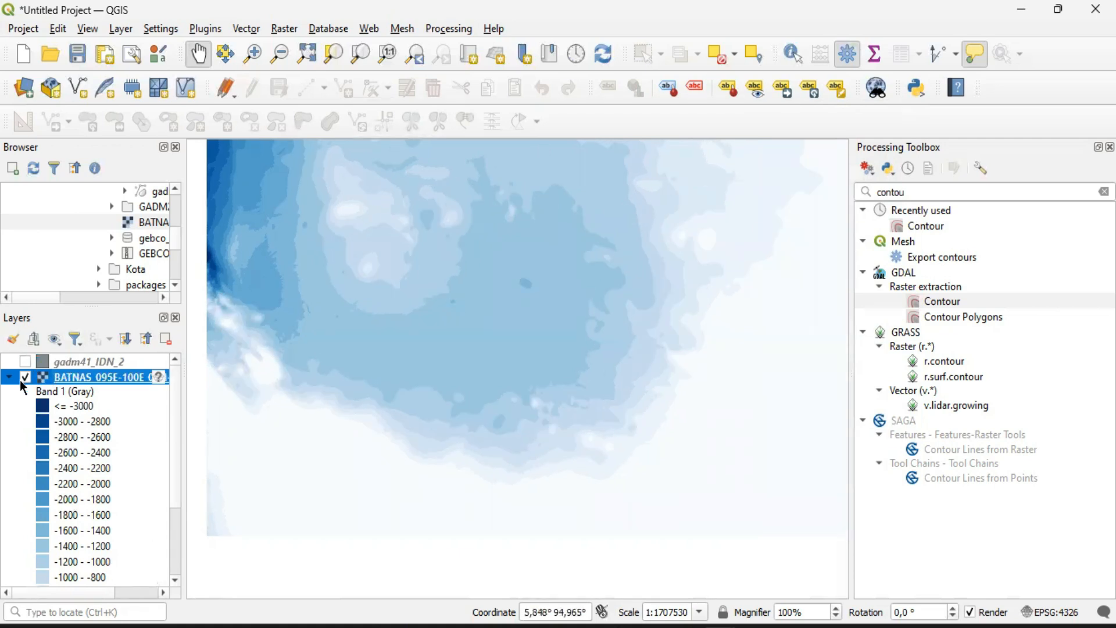
pyautogui.click(20, 379)
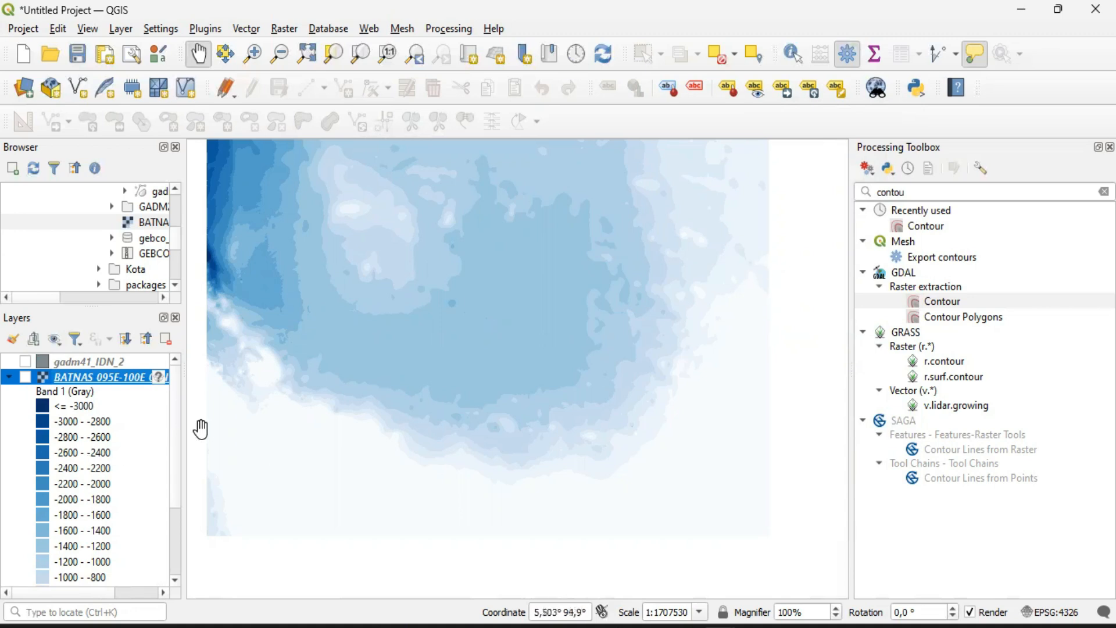
pyautogui.scroll(-5, 177, 465)
pyautogui.scroll(5, 177, 465)
pyautogui.scroll(-1, 176, 427)
pyautogui.scroll(1, 177, 429)
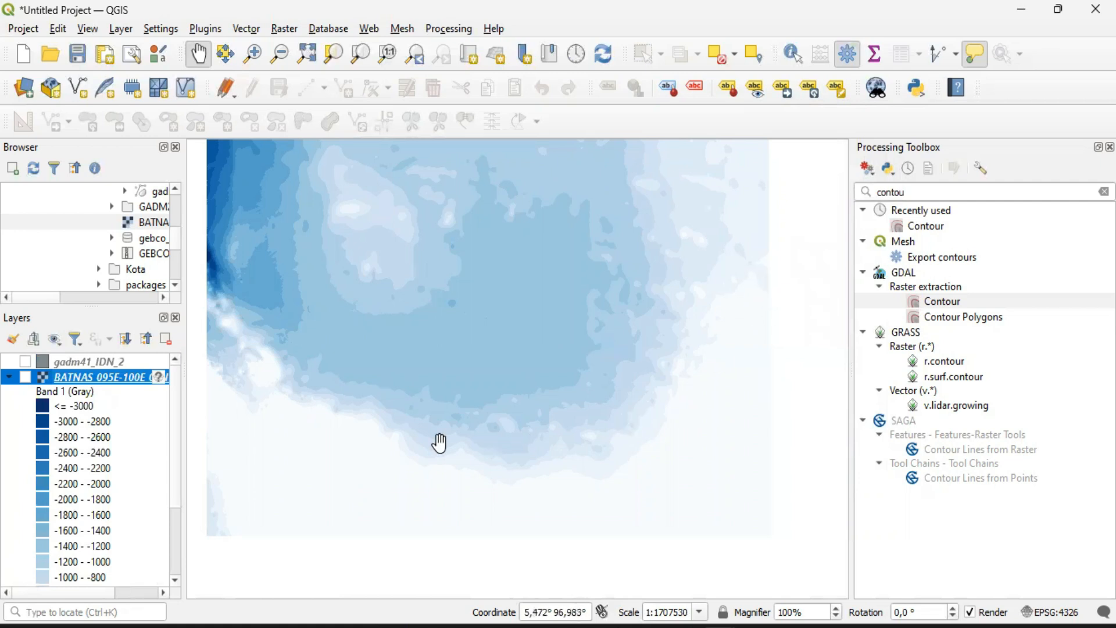
pyautogui.click(24, 377)
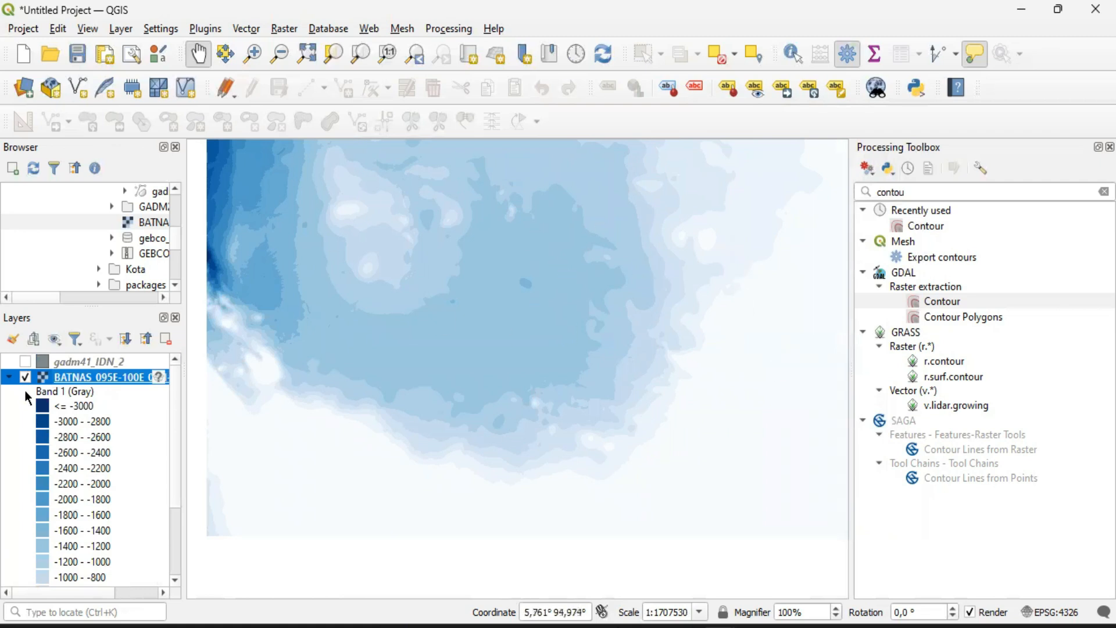
# Collapse the BATNAS legend and open the GDAL Contour tool with the BATNAS_095E-100E_05N-10N_MSL_v1.5 raster as its input layer
pyautogui.moveTo(173, 413)
pyautogui.mouseDown()
pyautogui.moveTo(179, 504)
pyautogui.moveTo(181, 403)
pyautogui.mouseUp()
pyautogui.click(8, 378)
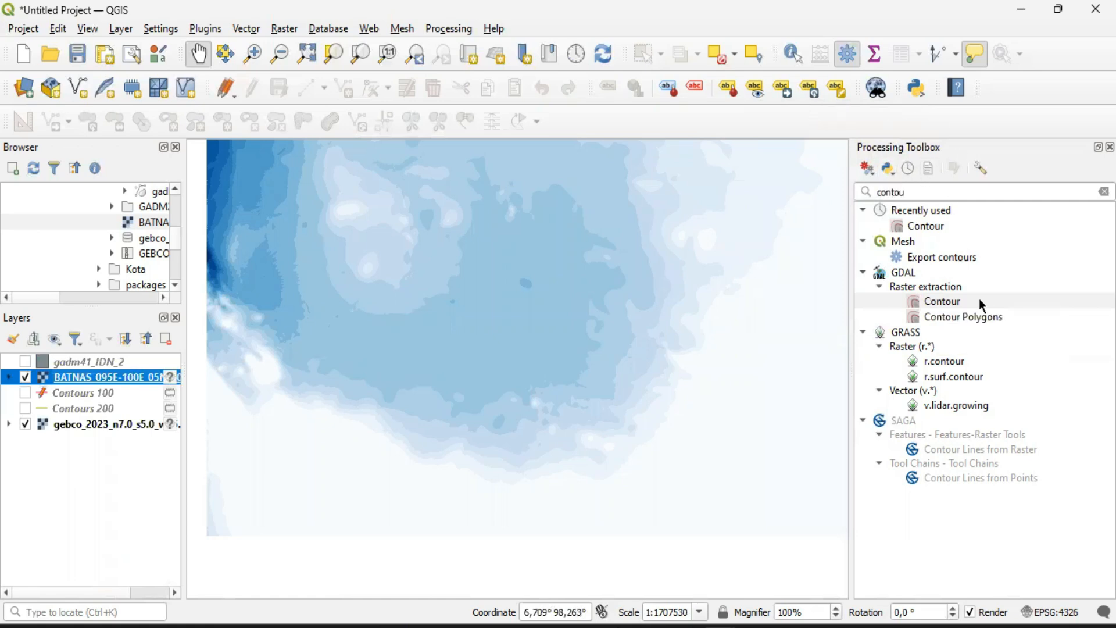
pyautogui.click(941, 302)
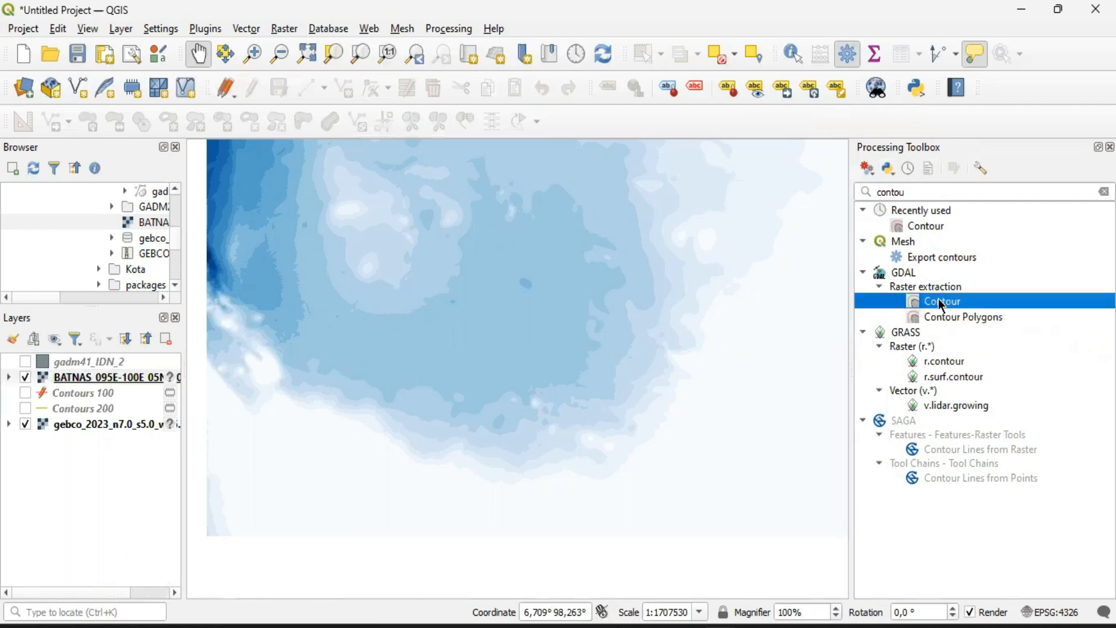
pyautogui.doubleClick(940, 303)
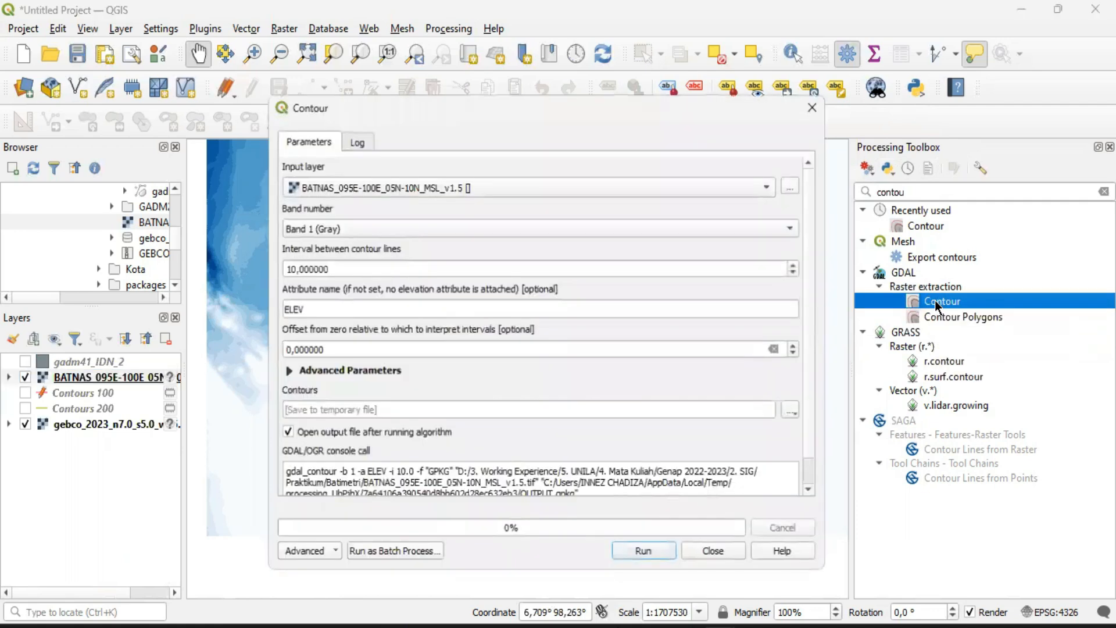
pyautogui.rightClick(940, 300)
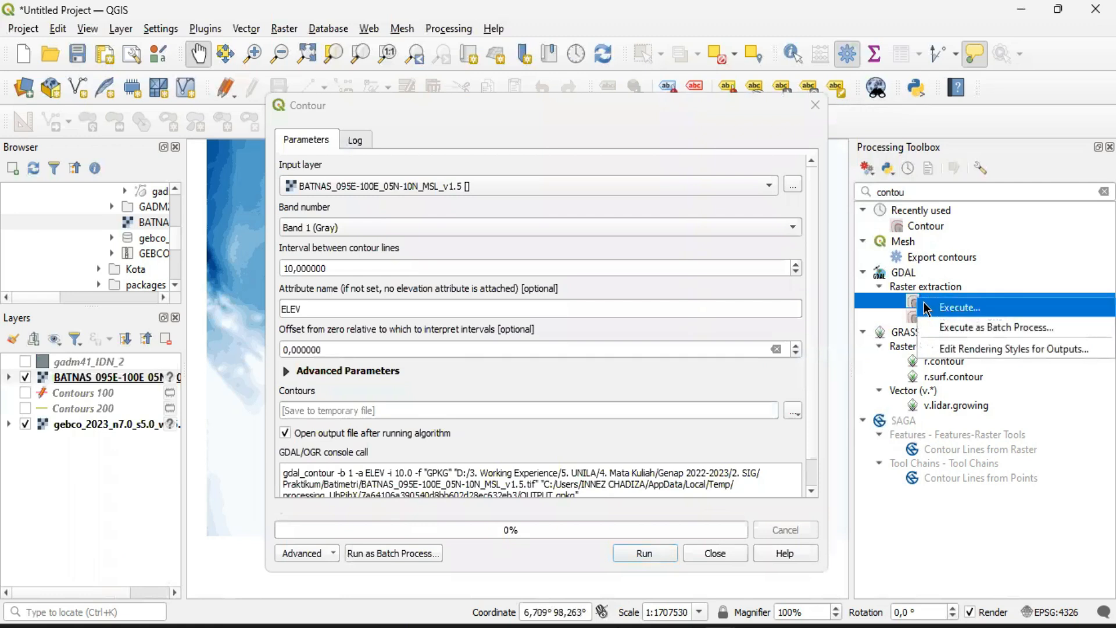
pyautogui.click(440, 131)
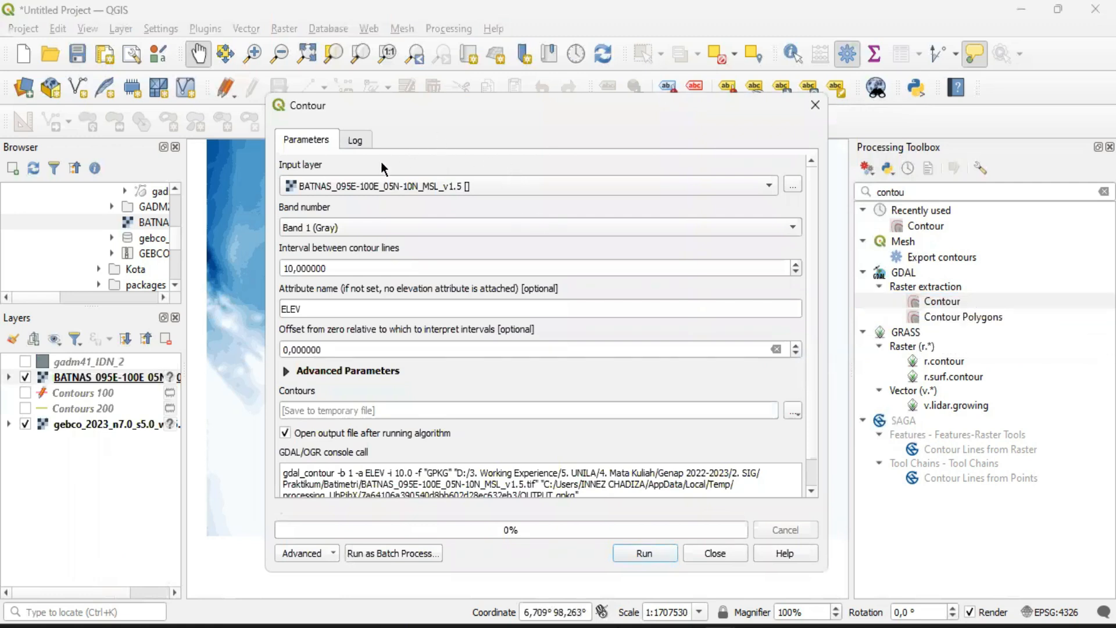
pyautogui.click(341, 185)
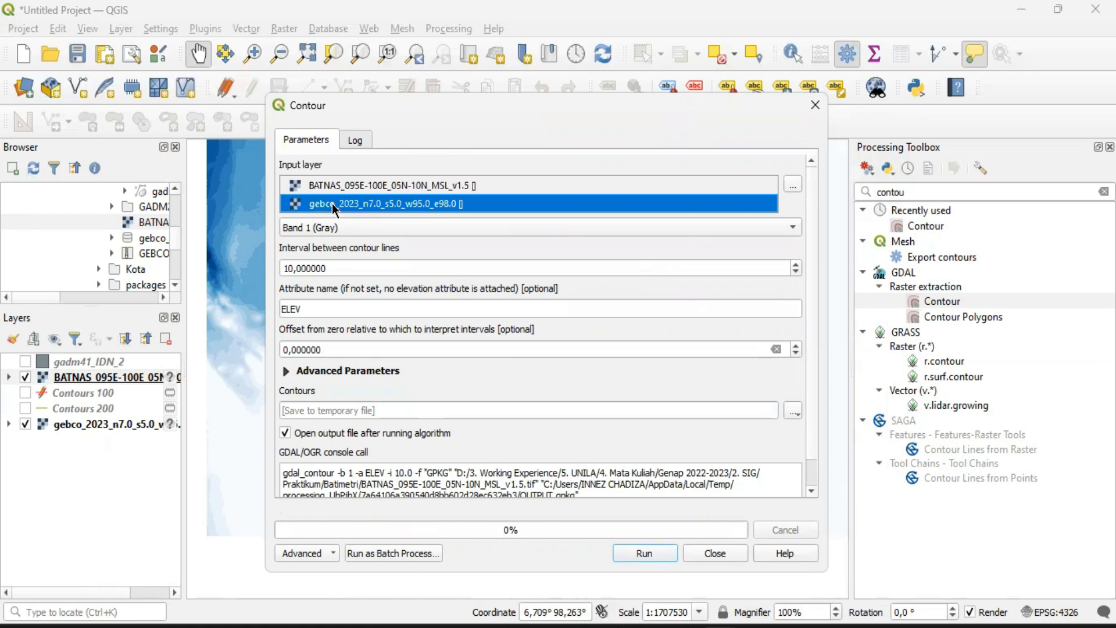
pyautogui.click(315, 184)
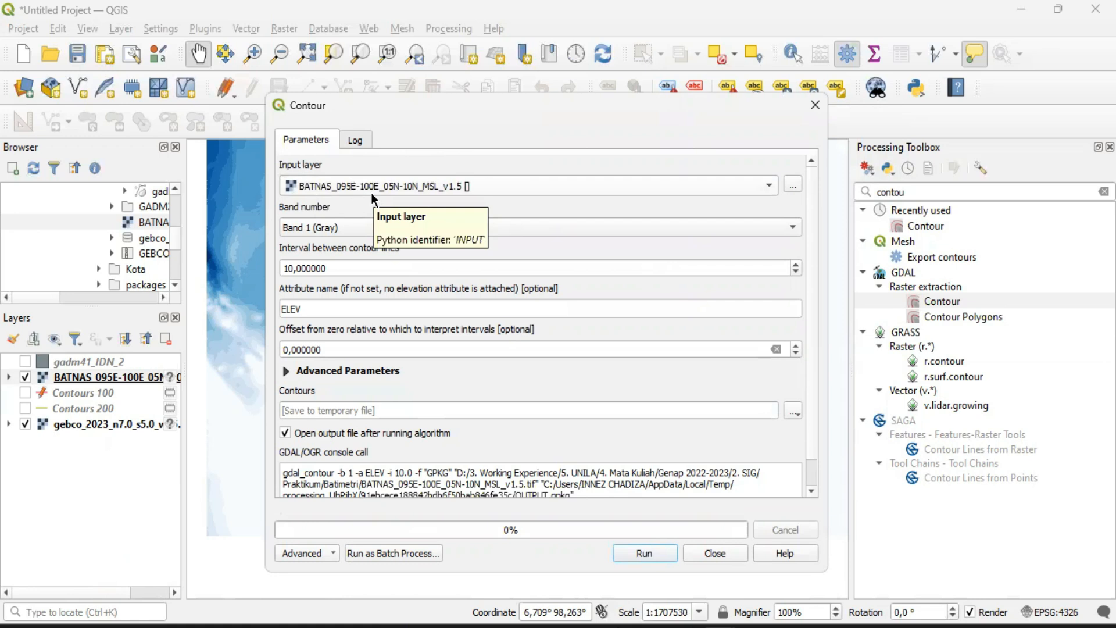
# Generate temporary contours from Band 1 of the BATNAS raster at a 100 interval, with ELEV as the elevation attribute
pyautogui.click(352, 228)
pyautogui.click(334, 227)
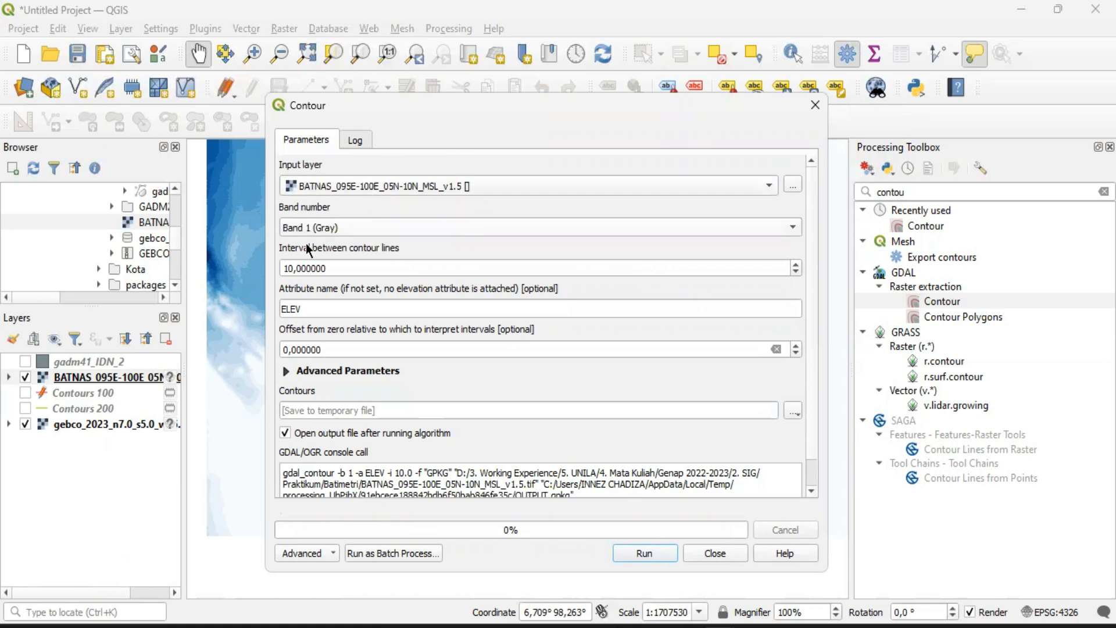
pyautogui.click(291, 268)
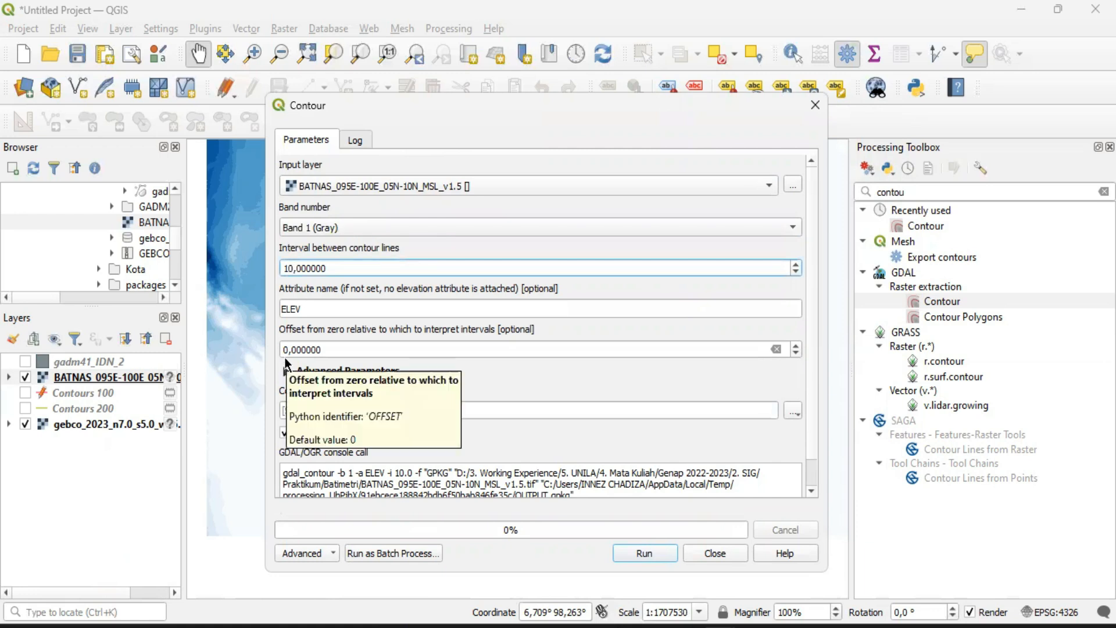
pyautogui.write('0')
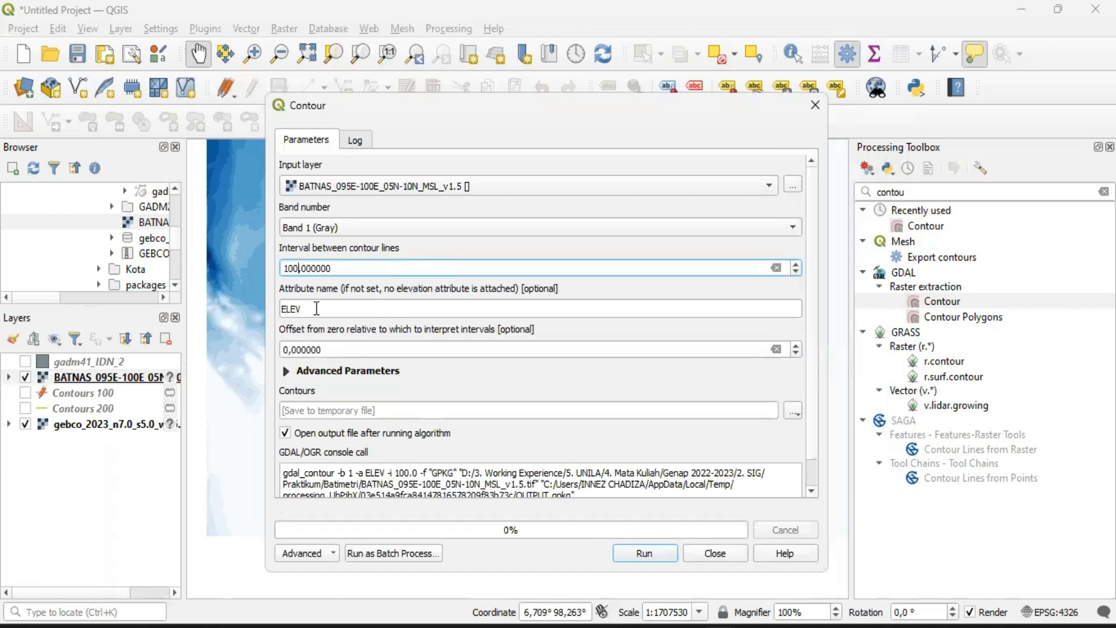
pyautogui.click(644, 553)
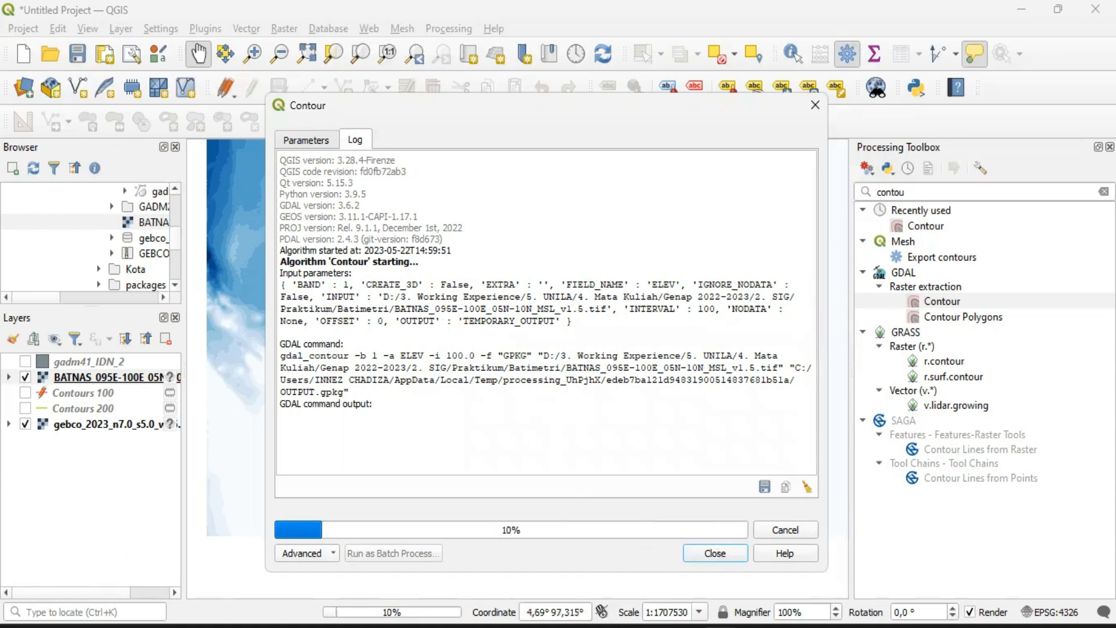
# Switch to the browser, try the INAGEOPORTAL login again with the credentials already filled in, and return to QGIS
pyautogui.moveTo(720, 626)
pyautogui.moveTo(683, 626)
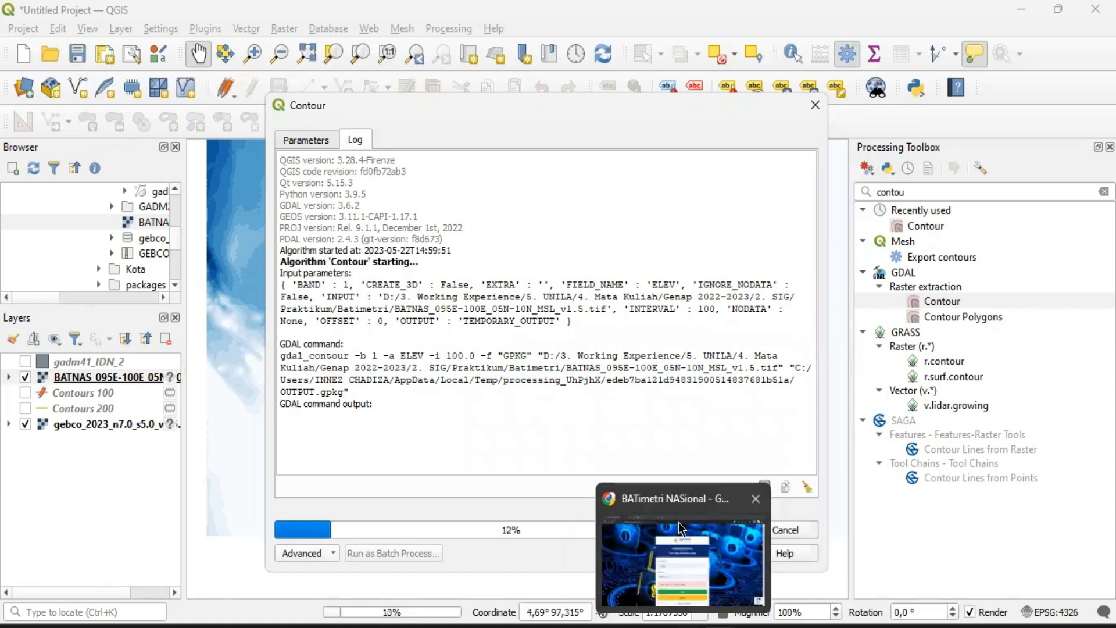
pyautogui.click(626, 499)
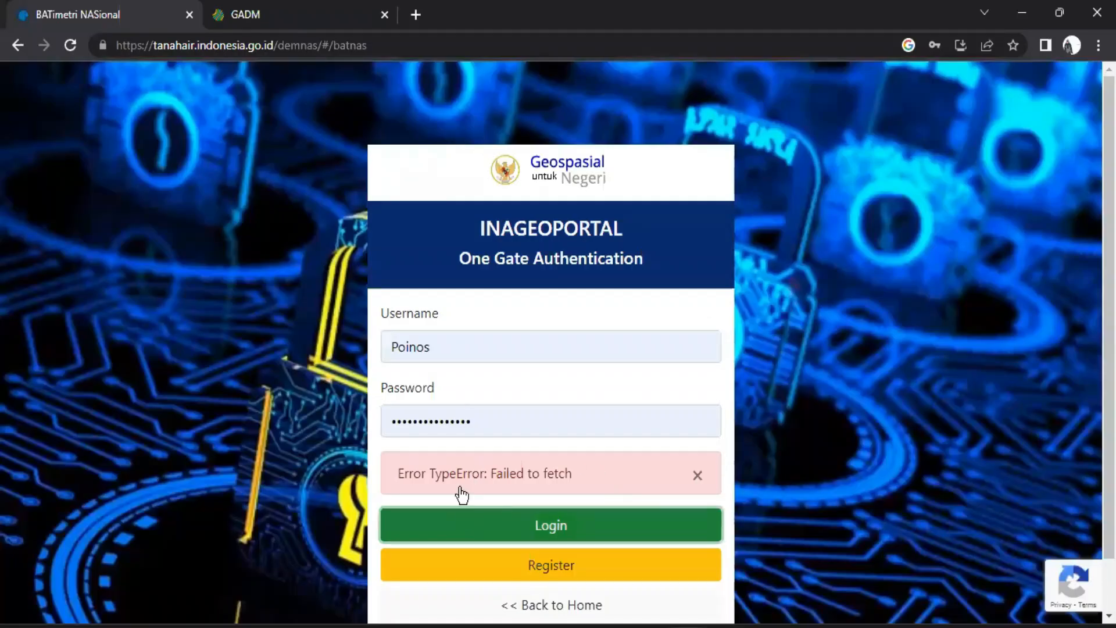
pyautogui.click(504, 513)
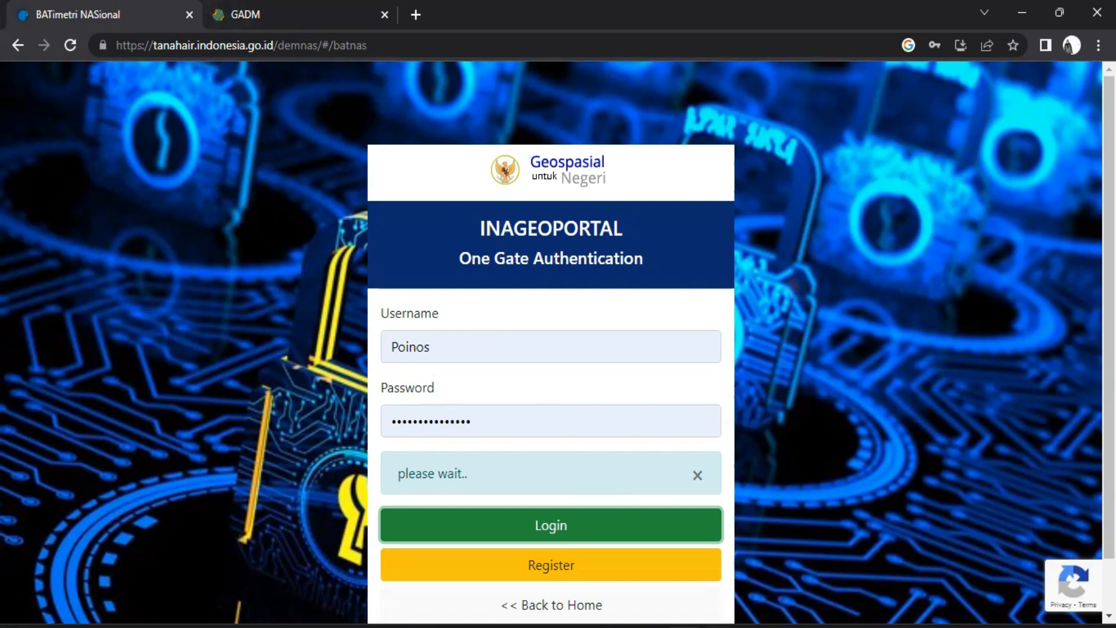
pyautogui.moveTo(653, 522)
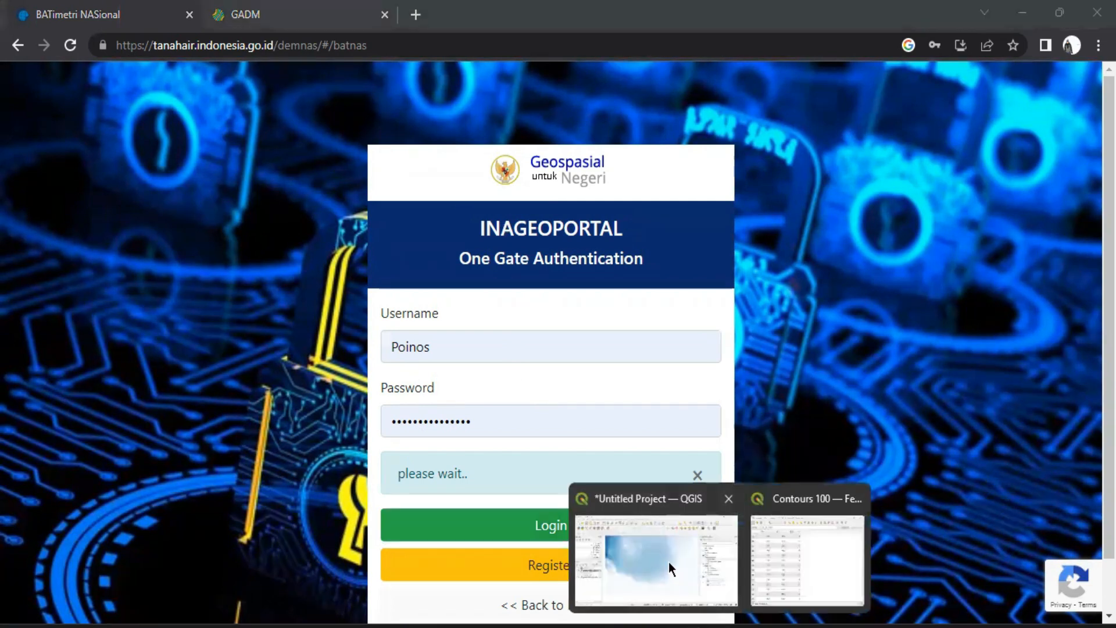
pyautogui.click(669, 562)
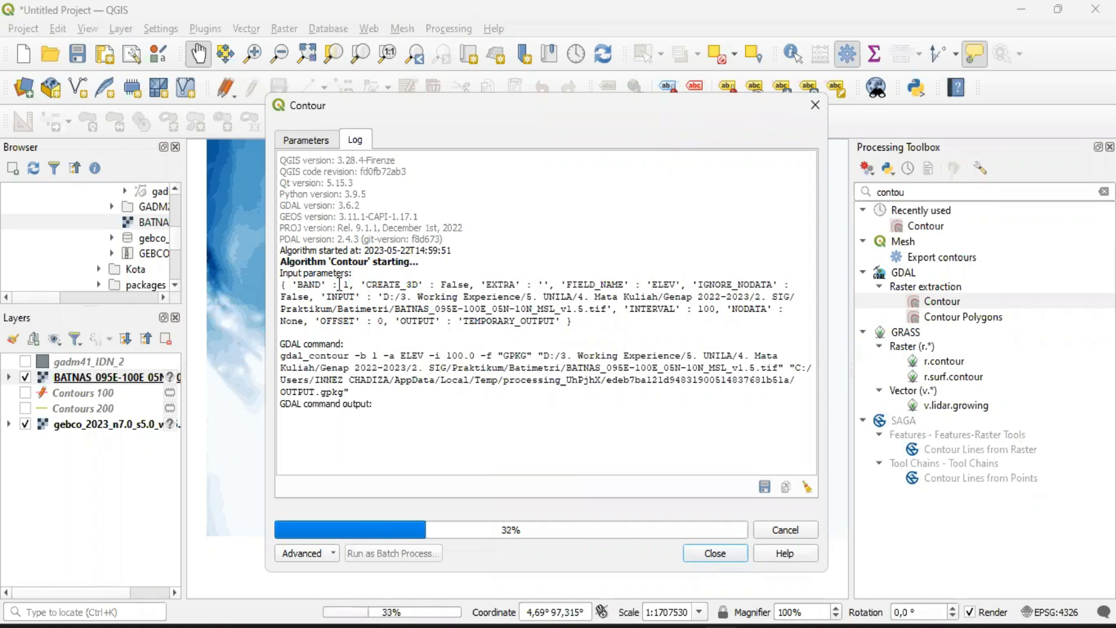
pyautogui.moveTo(720, 626)
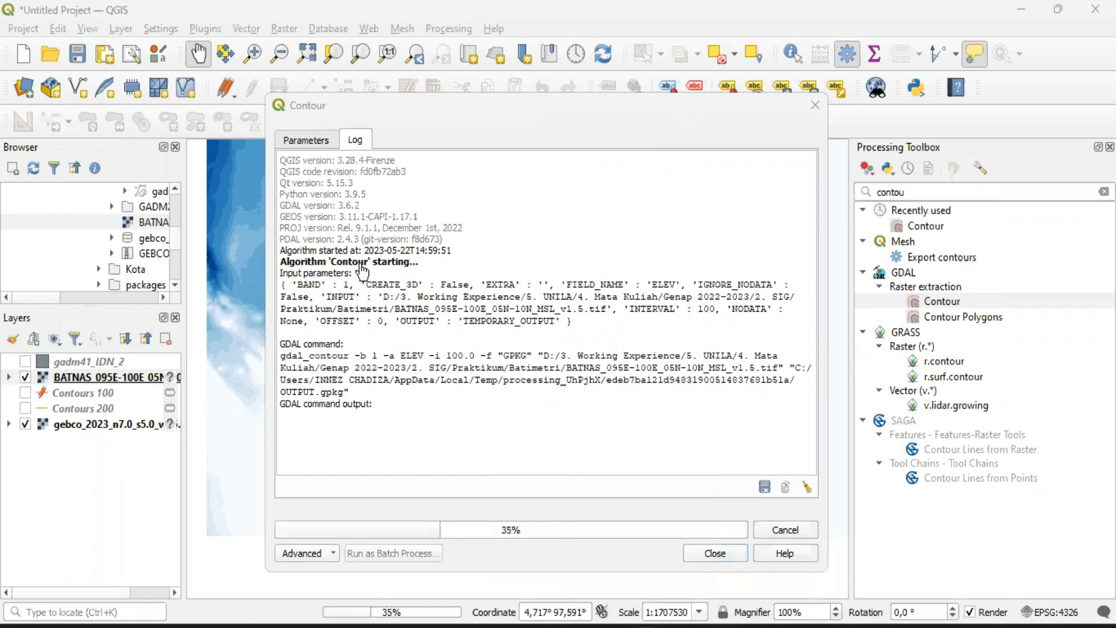
pyautogui.click(961, 15)
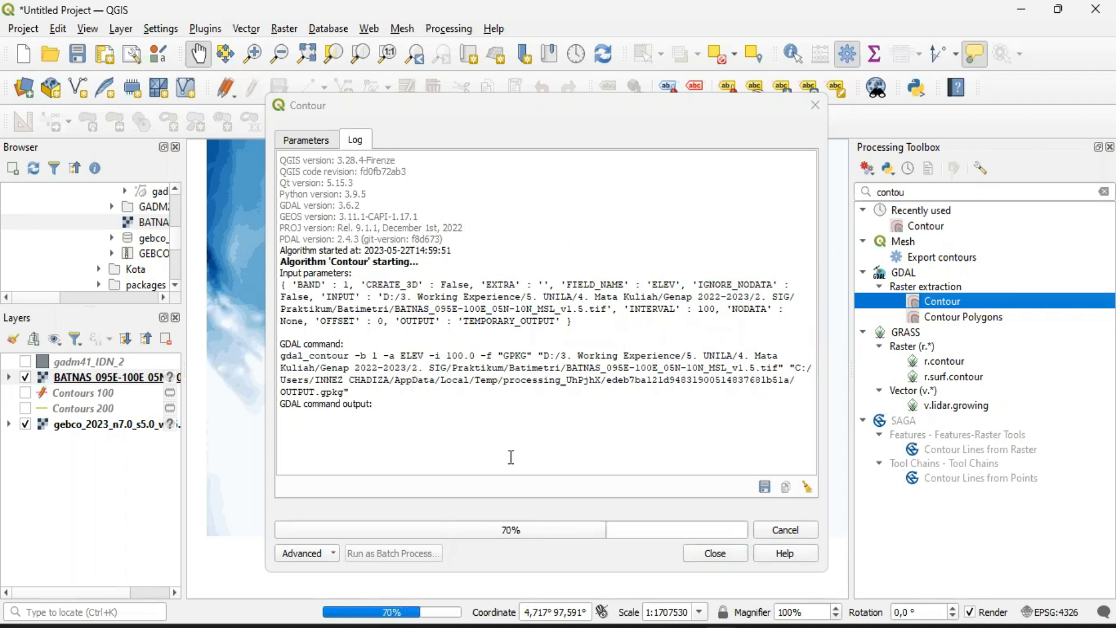
# Check the end of the Contour run's log and close the Contour dialog
pyautogui.click(672, 116)
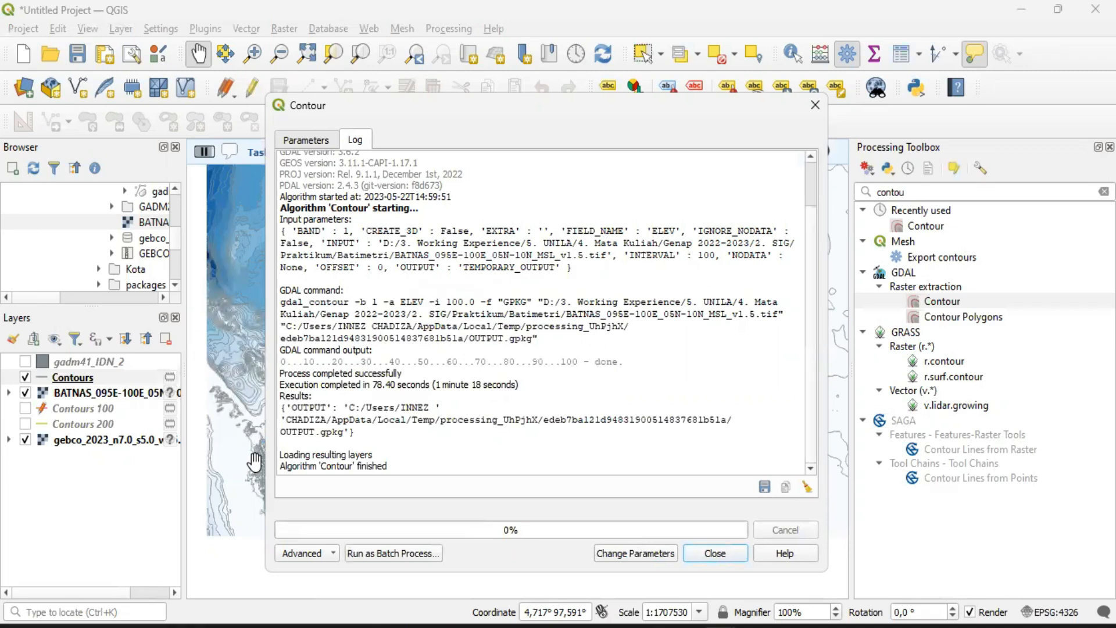
pyautogui.tripleClick(424, 465)
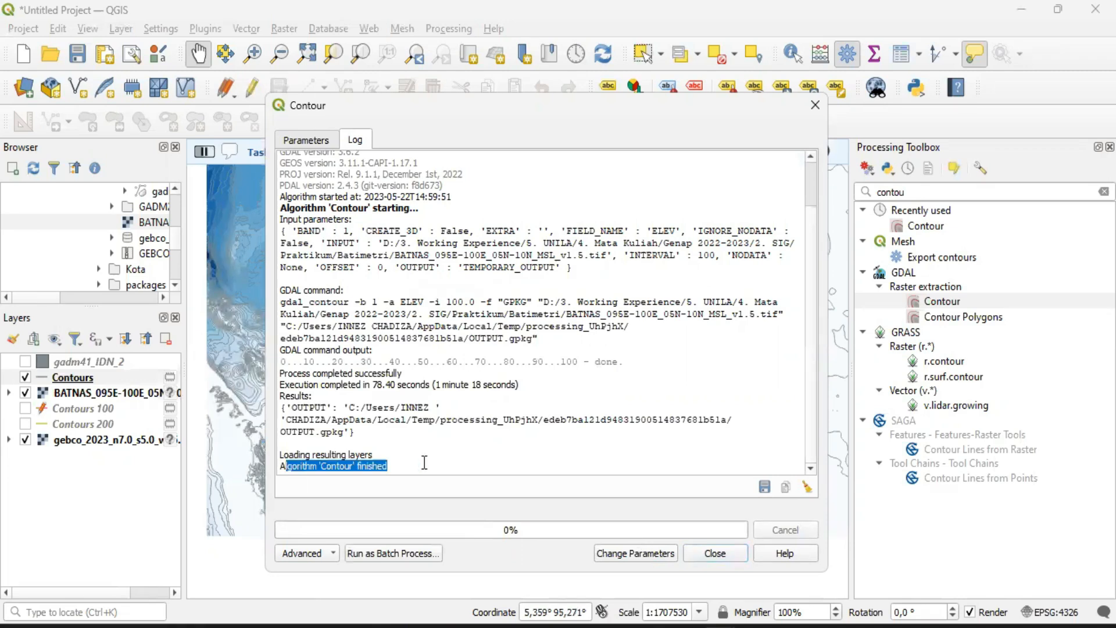
pyautogui.click(618, 464)
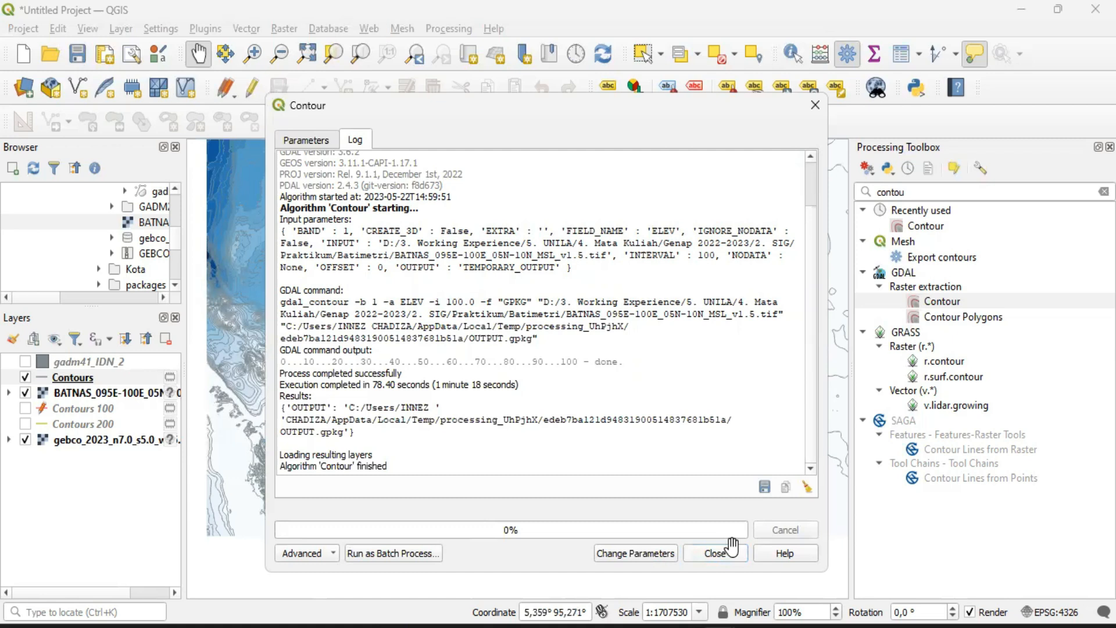
pyautogui.click(732, 547)
# Hide the BATNAS raster and examine how its new contours fit the GEBCO depth classes across the basin
pyautogui.scroll(-1, 521, 386)
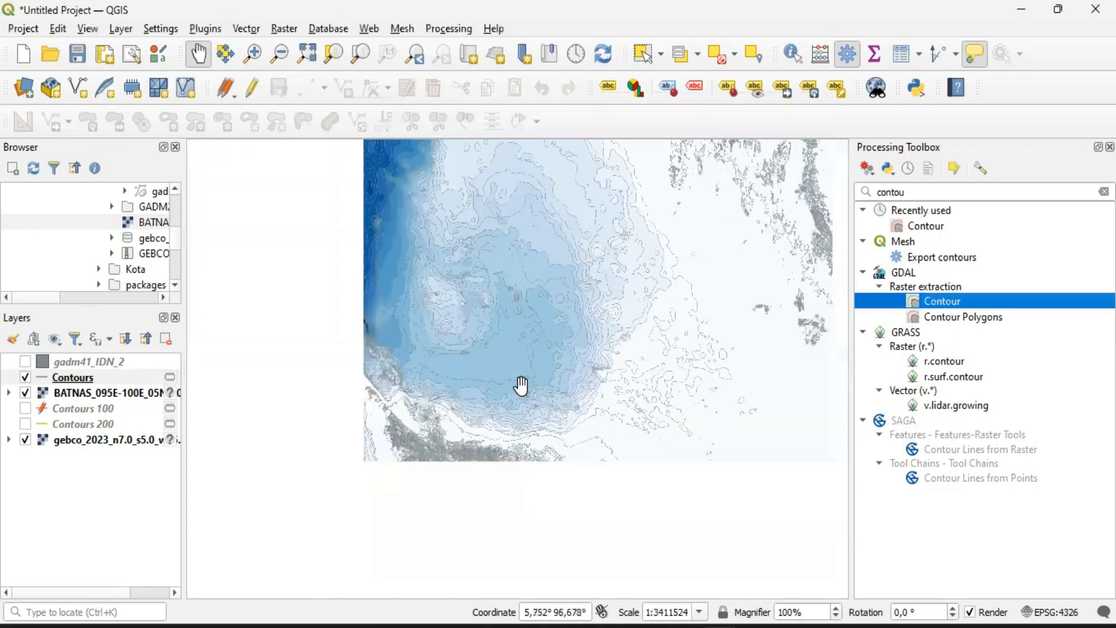
pyautogui.scroll(-1, 521, 386)
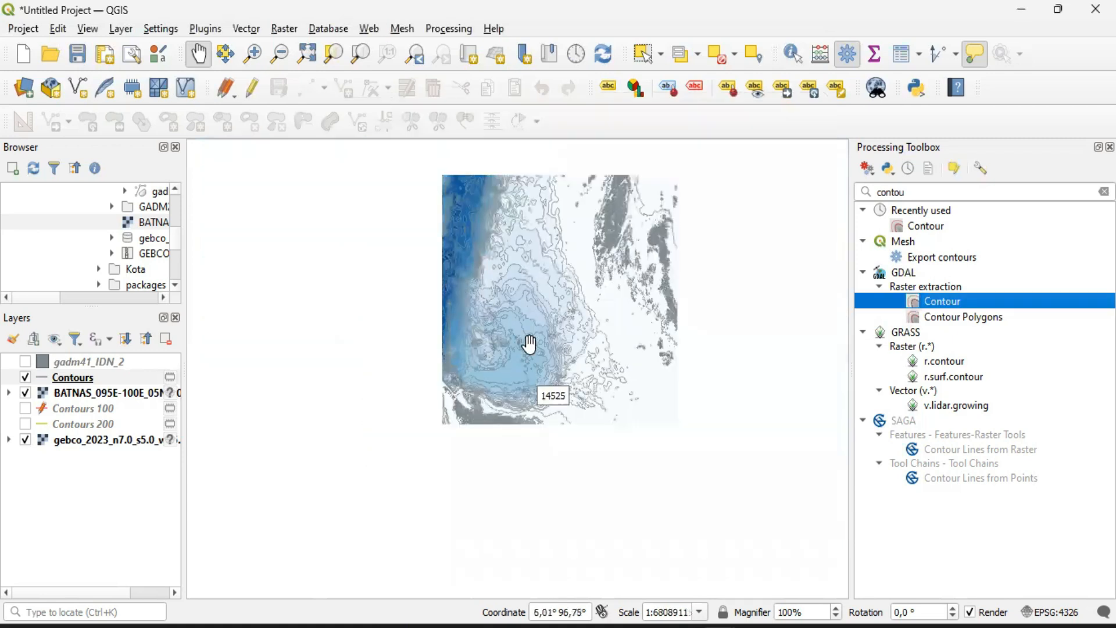
pyautogui.scroll(3, 466, 391)
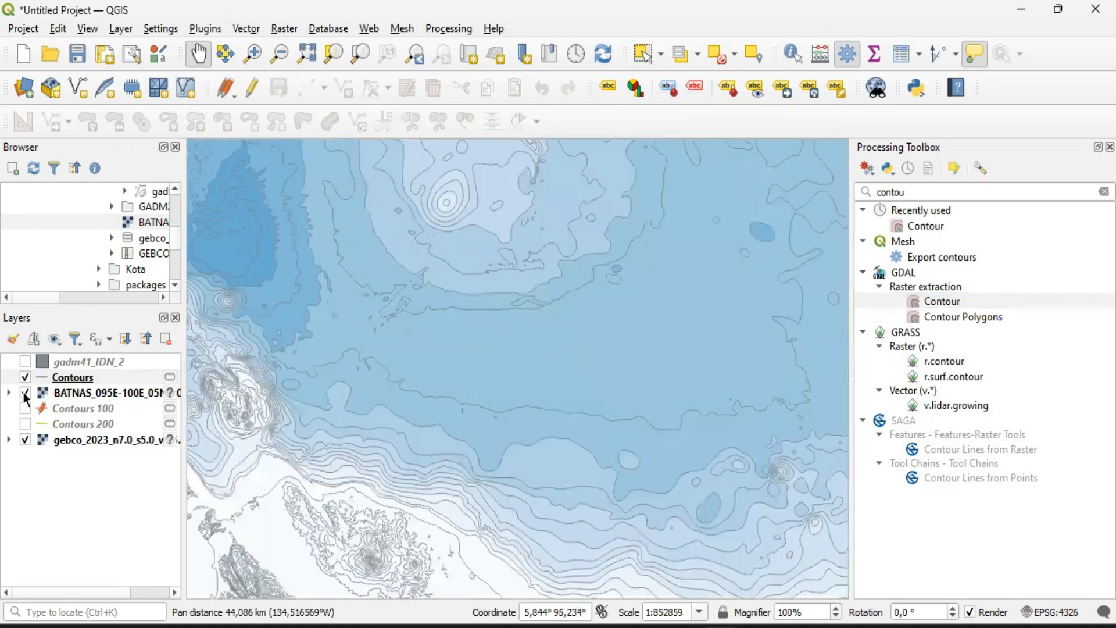
pyautogui.click(25, 392)
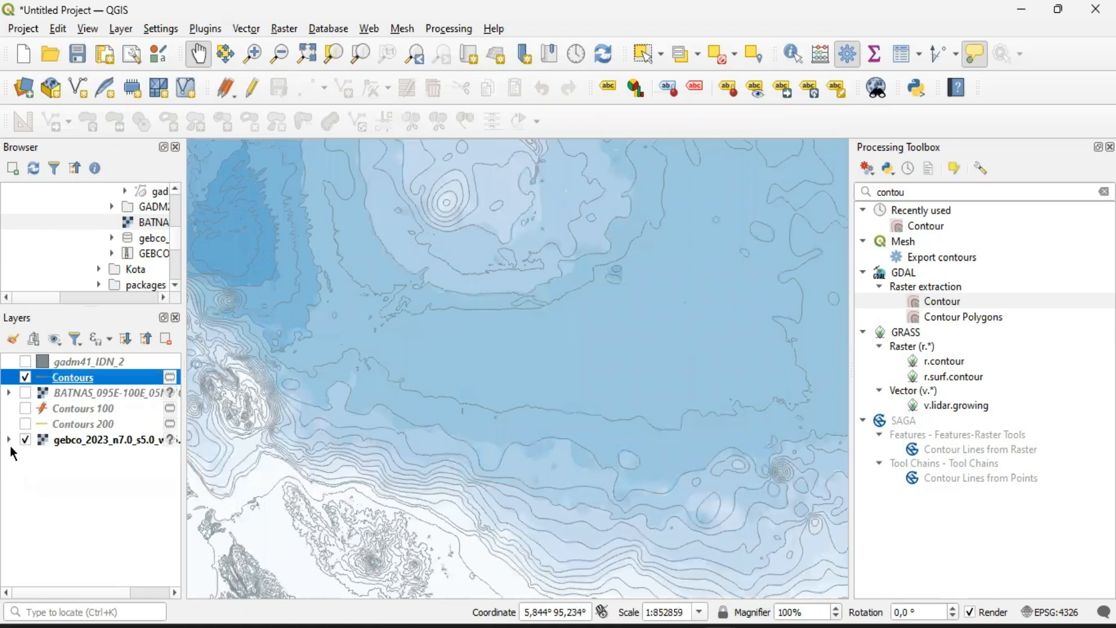
pyautogui.scroll(1, 615, 339)
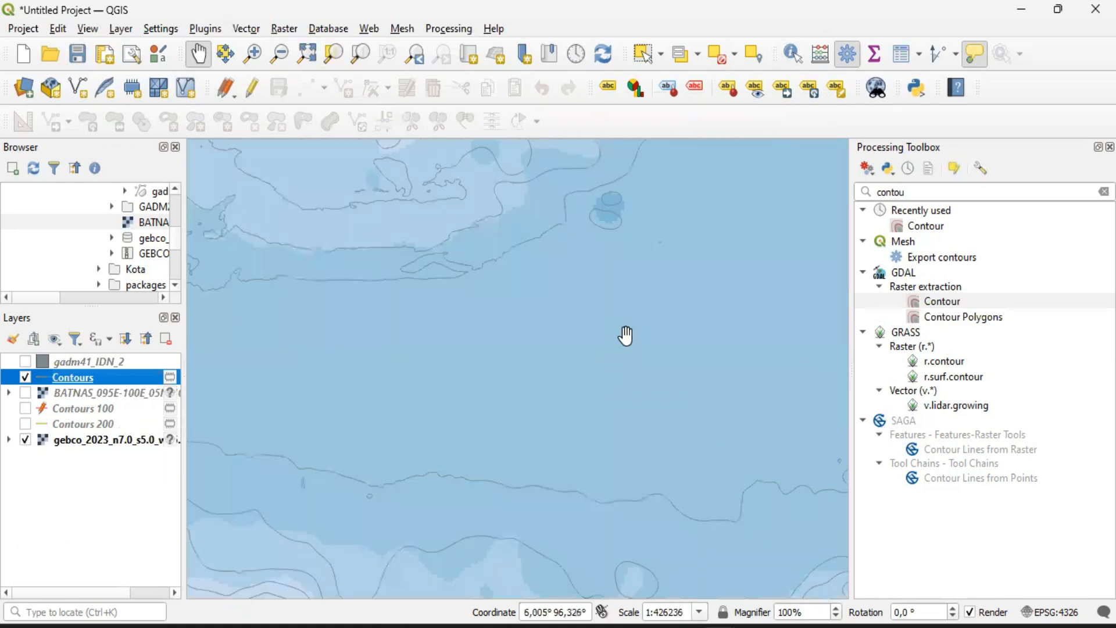
pyautogui.moveTo(603, 394); pyautogui.dragTo(558, 430)
pyautogui.scroll(-1, 558, 431)
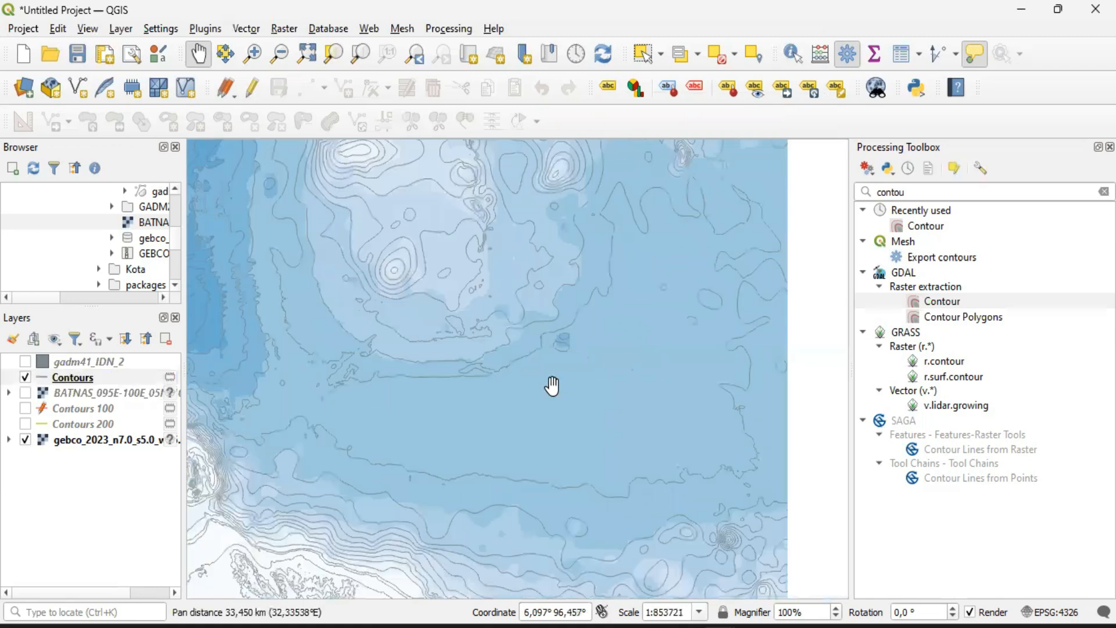
pyautogui.scroll(2, 552, 385)
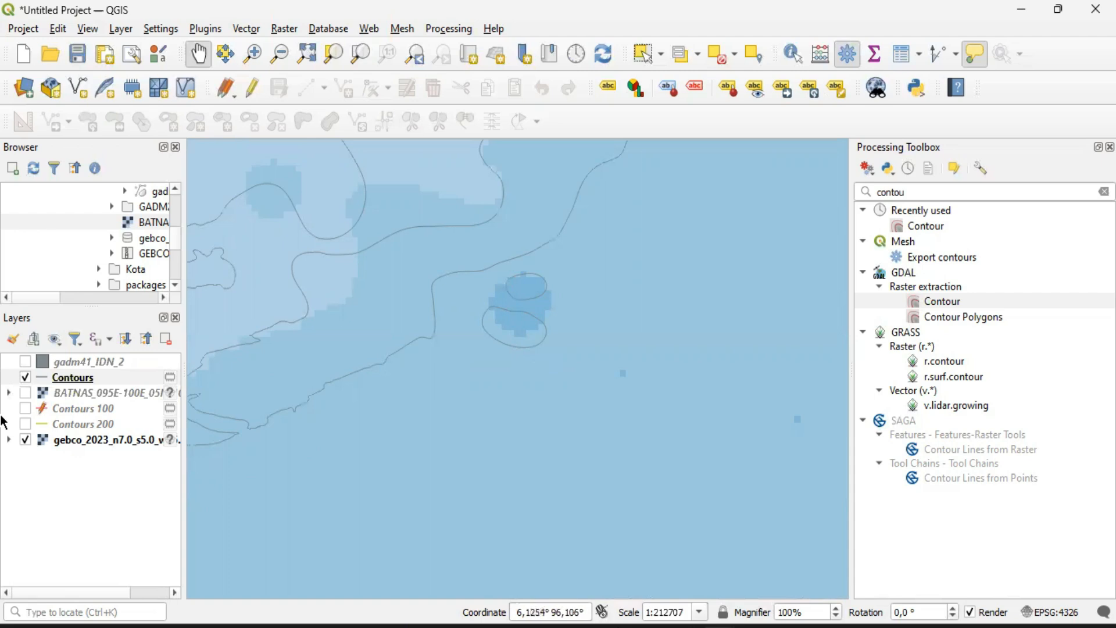
# Label the new Contours layer with single labels taken from the ELEV field
pyautogui.click(69, 379)
pyautogui.rightClick(69, 379)
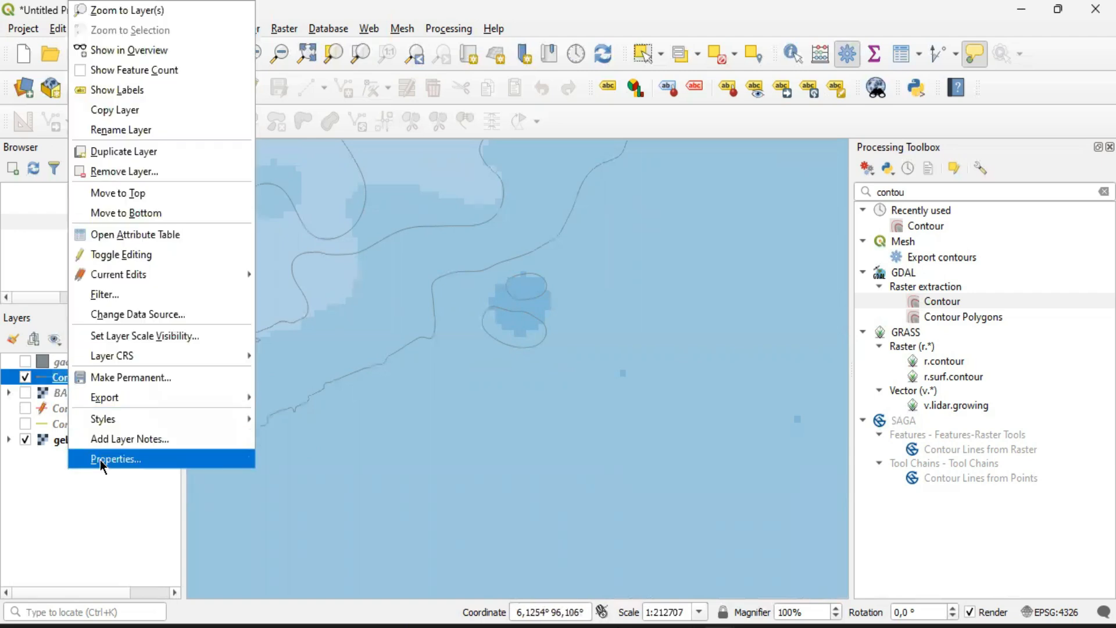
pyautogui.click(100, 459)
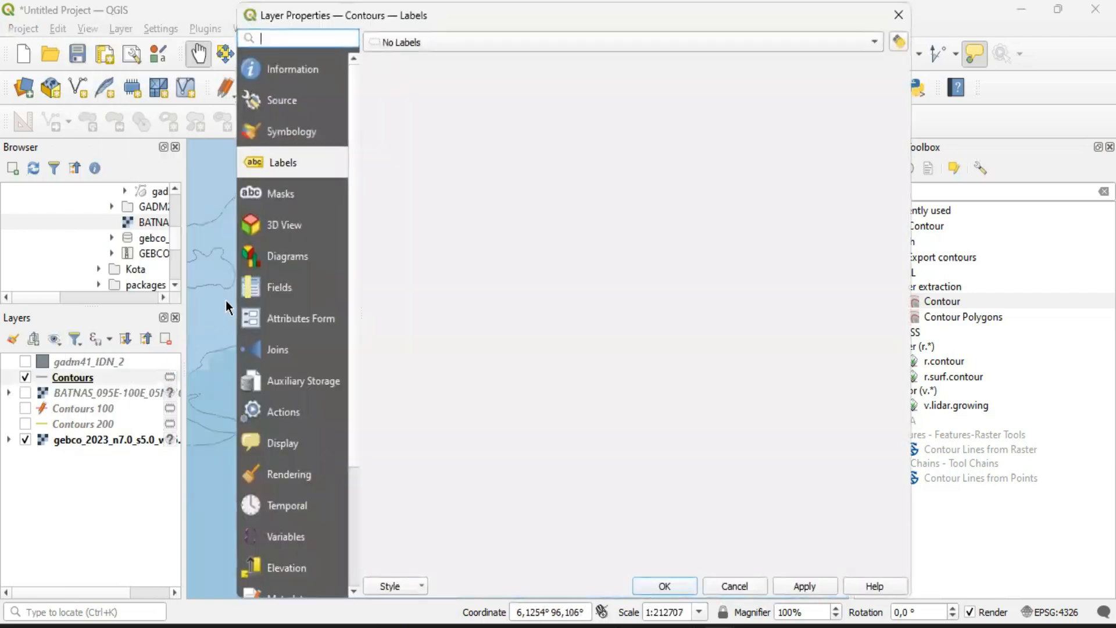
pyautogui.click(446, 47)
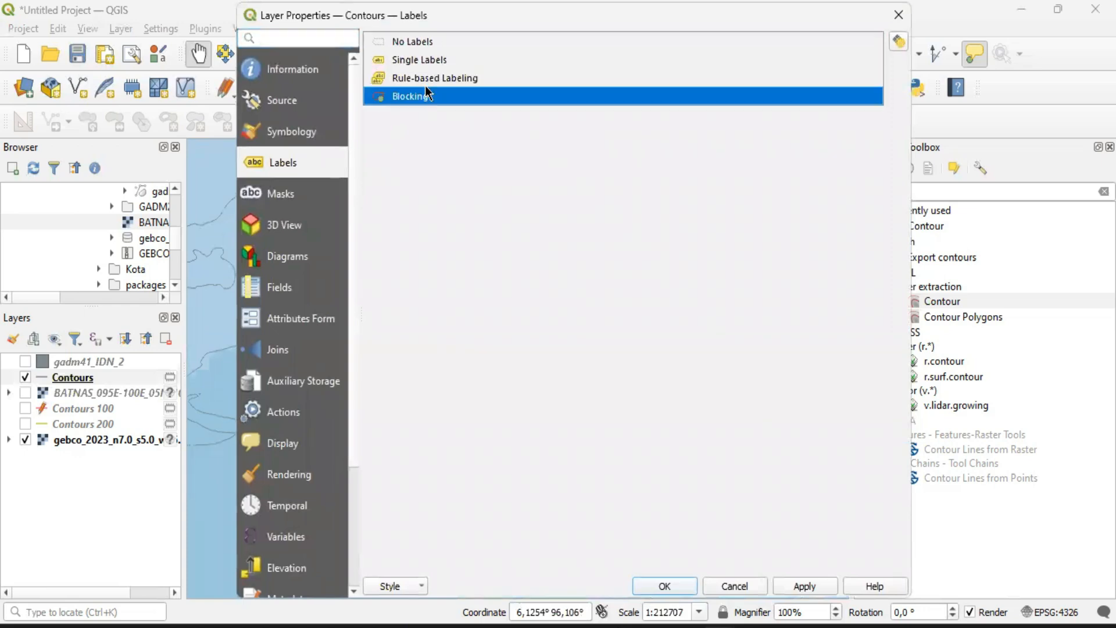
pyautogui.click(424, 63)
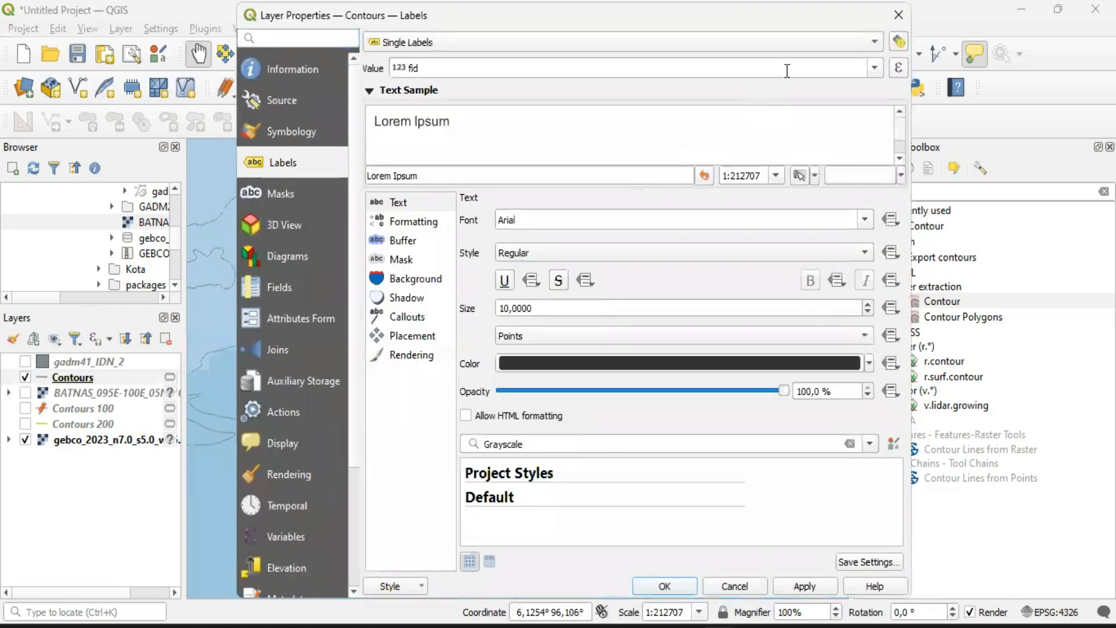
pyautogui.click(874, 69)
pyautogui.click(484, 130)
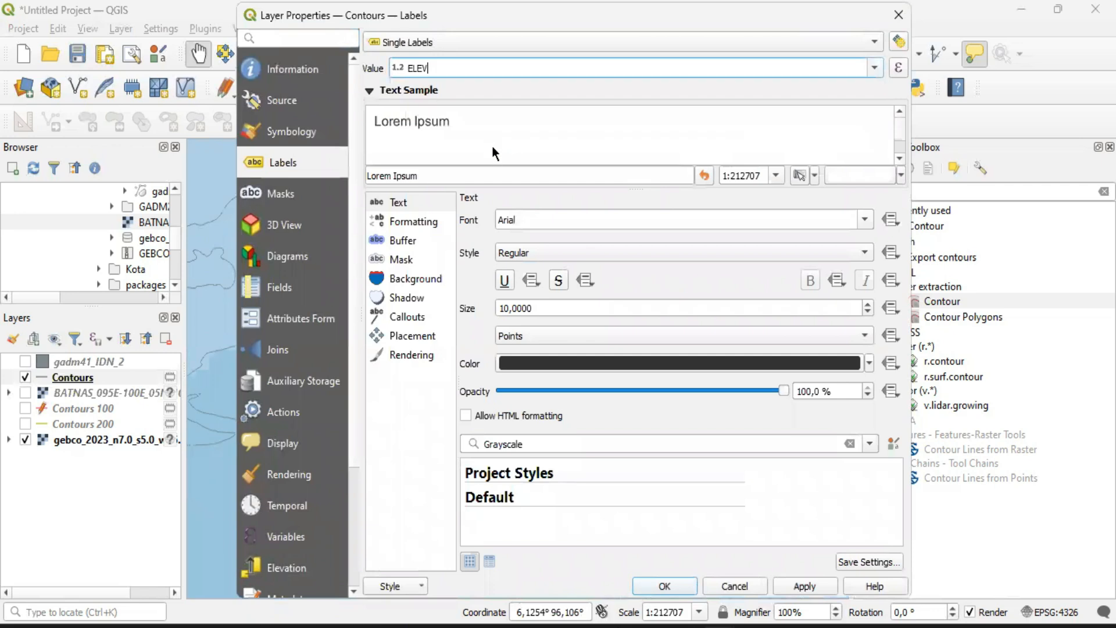
pyautogui.click(664, 586)
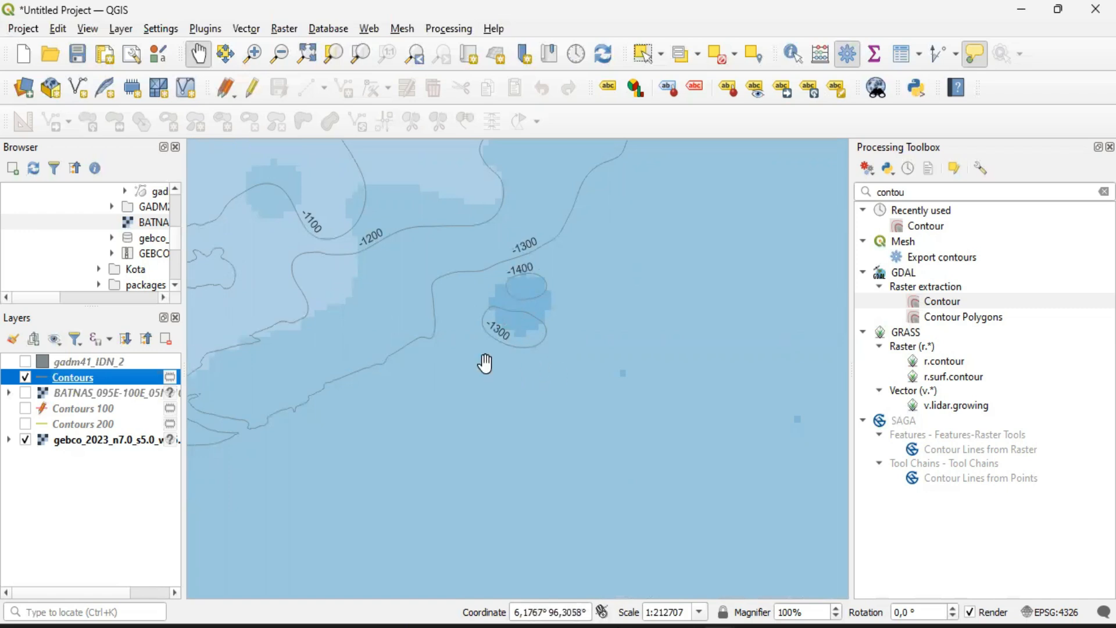
# Compare the labelled Contours with the Contours 100 layer, hide Contours 100 again, and examine the contours around the basin and coast
pyautogui.click(25, 408)
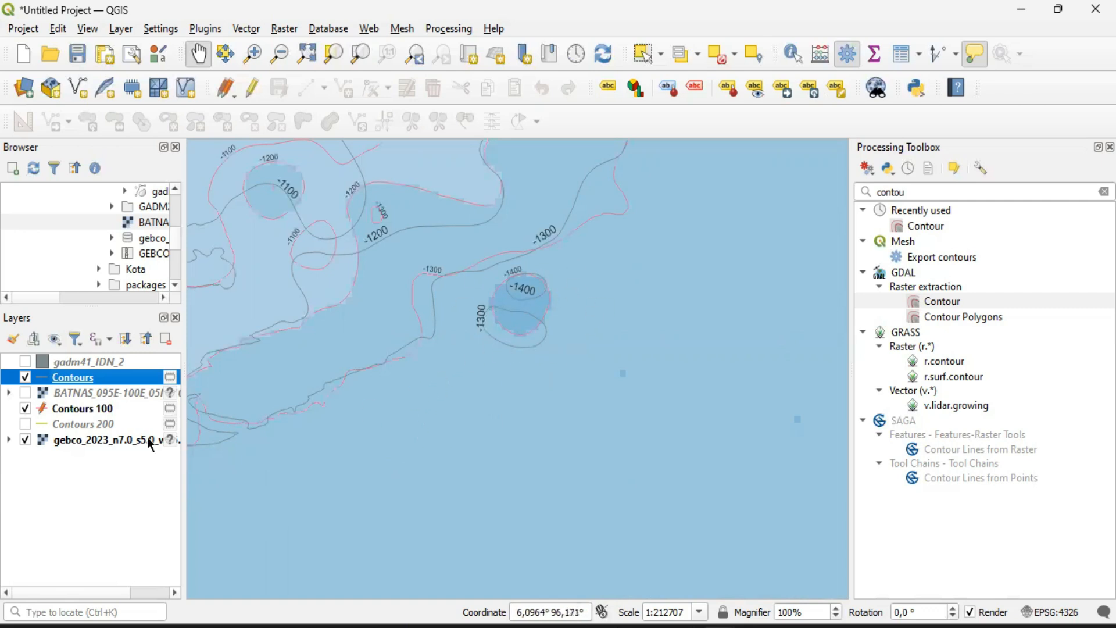
pyautogui.click(25, 410)
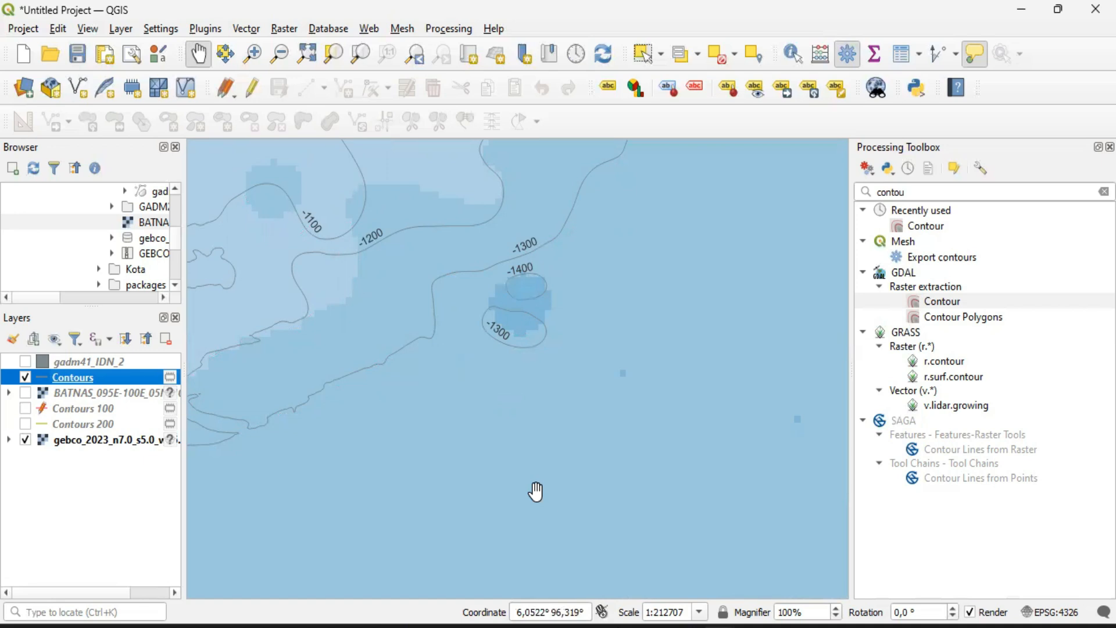
pyautogui.scroll(-1, 562, 361)
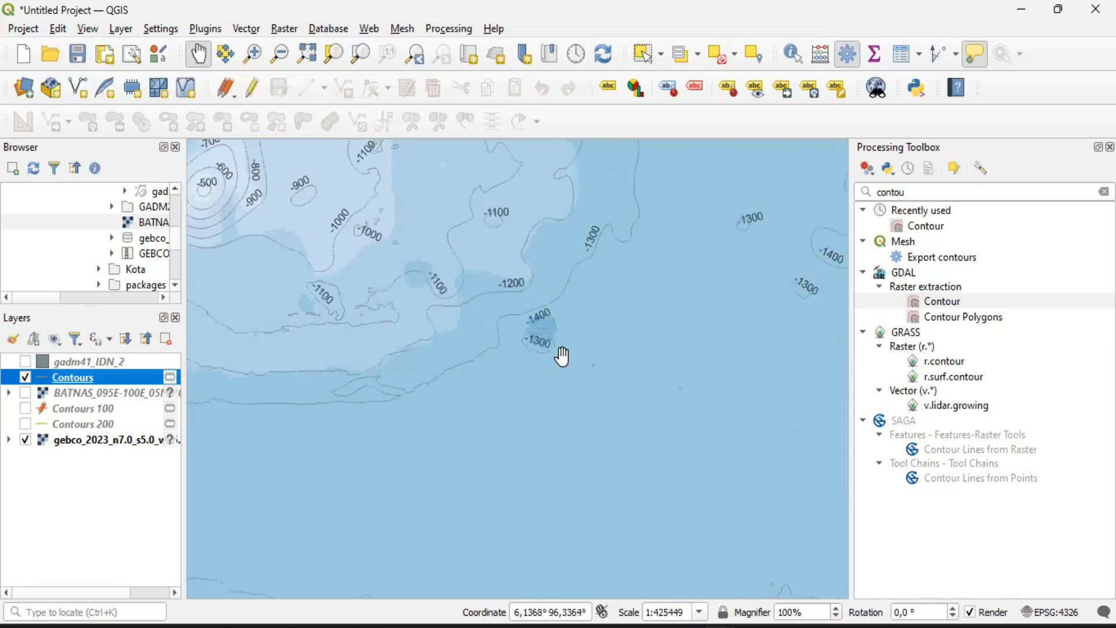
pyautogui.scroll(3, 554, 370)
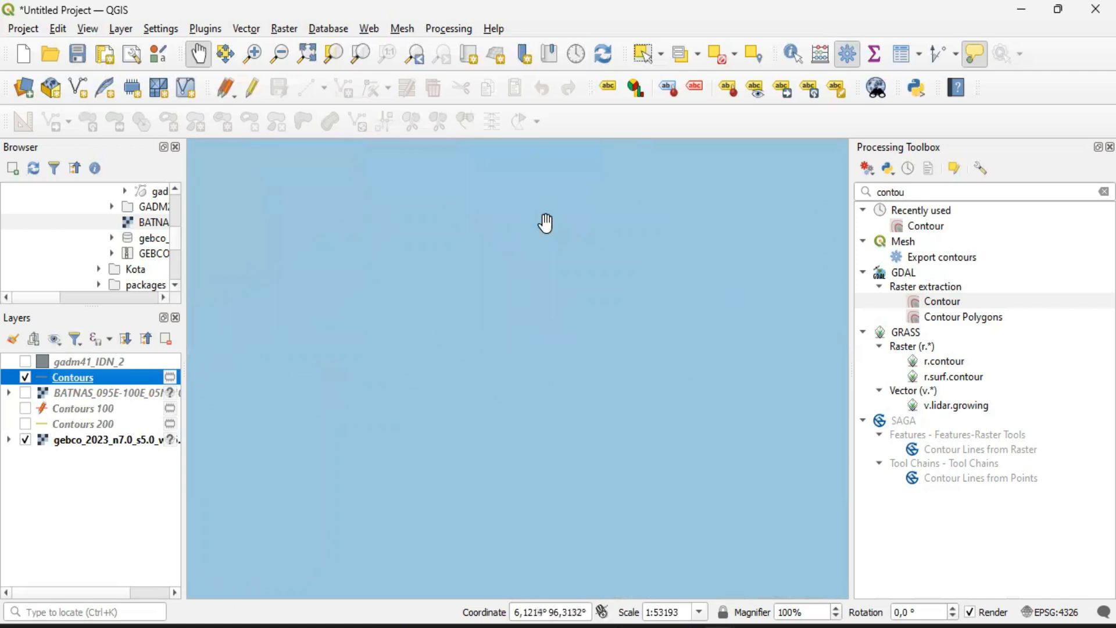
pyautogui.moveTo(546, 224); pyautogui.dragTo(504, 530)
pyautogui.scroll(-1, 566, 264)
pyautogui.moveTo(546, 331); pyautogui.dragTo(537, 384)
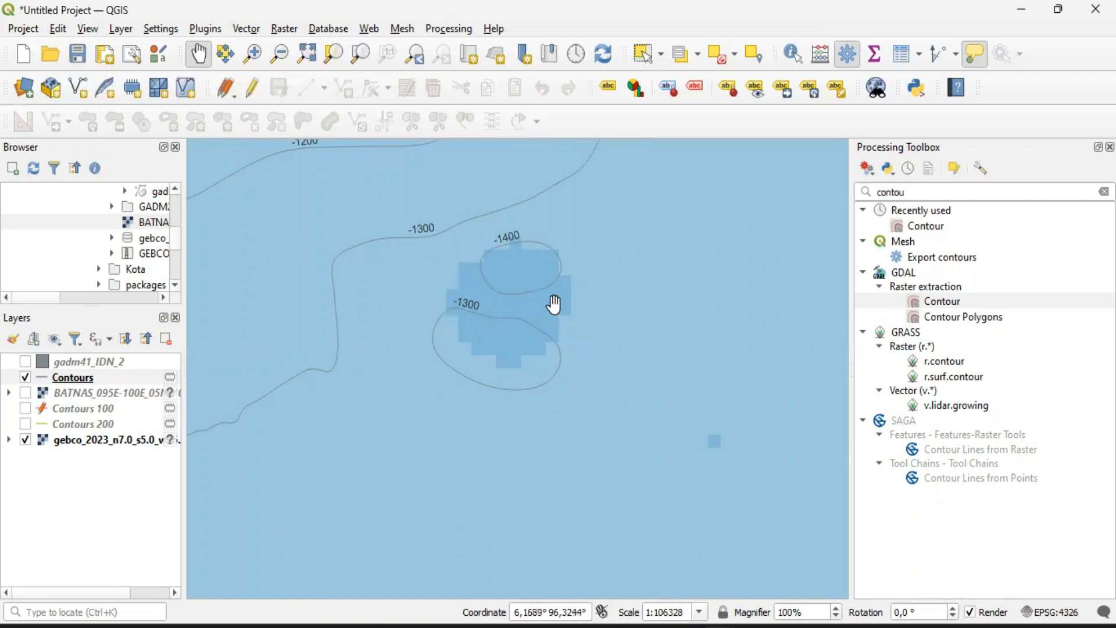
pyautogui.scroll(-1, 607, 360)
pyautogui.scroll(-2, 613, 373)
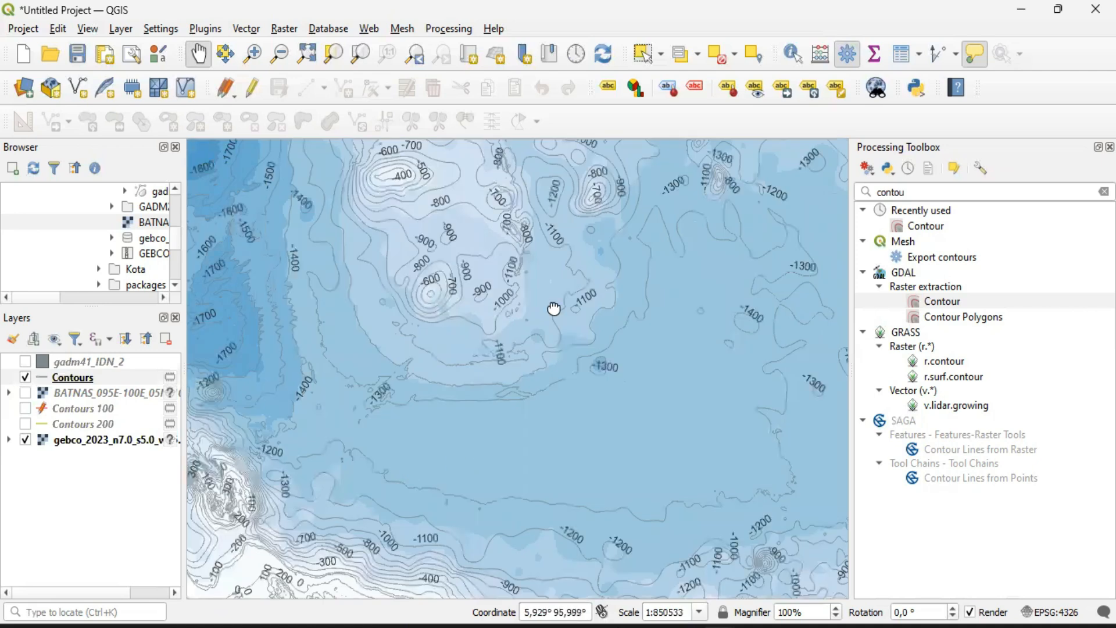
pyautogui.moveTo(553, 308); pyautogui.dragTo(349, 466)
pyautogui.moveTo(396, 435); pyautogui.dragTo(445, 298)
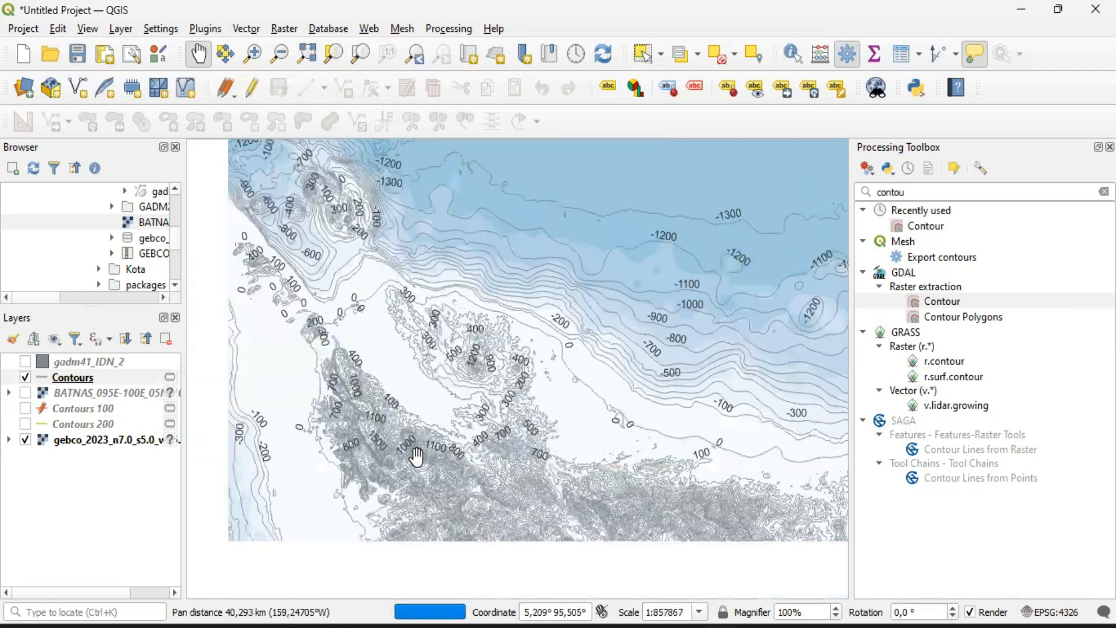
# Hide the GEBCO raster and view the Contours layer on its own across the land and sea areas
pyautogui.click(25, 440)
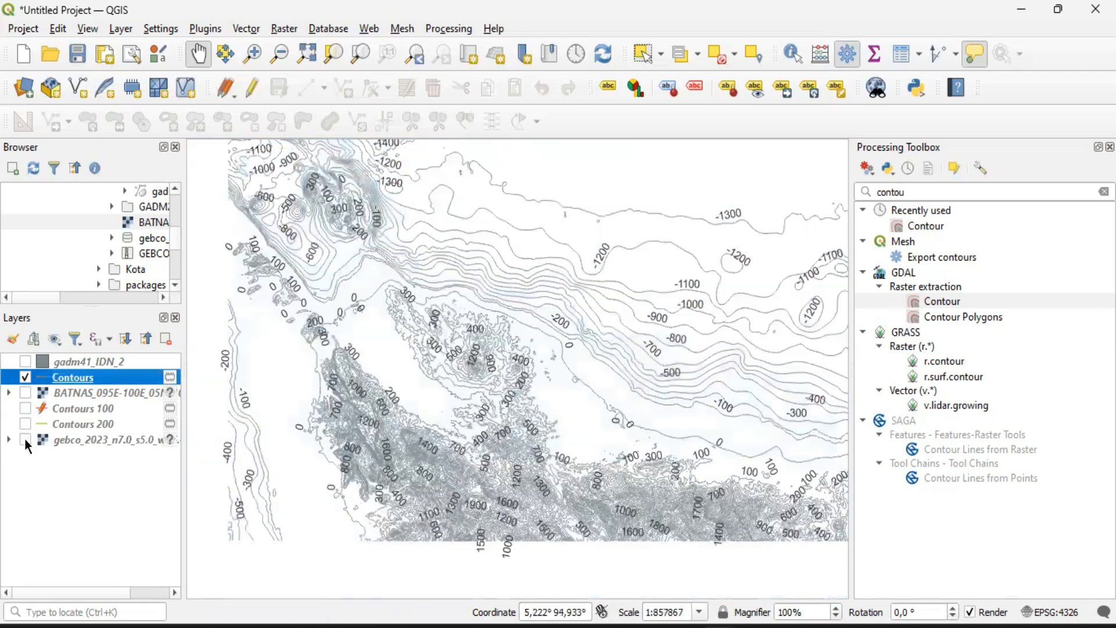
pyautogui.moveTo(562, 403); pyautogui.dragTo(426, 408)
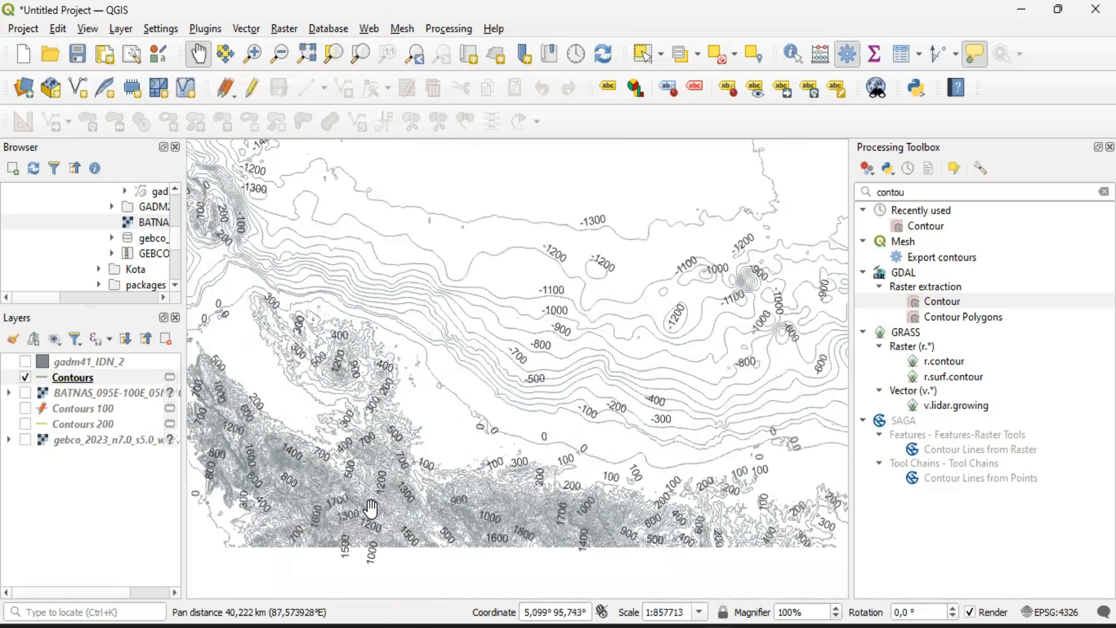
pyautogui.click(90, 377)
pyautogui.rightClick(91, 380)
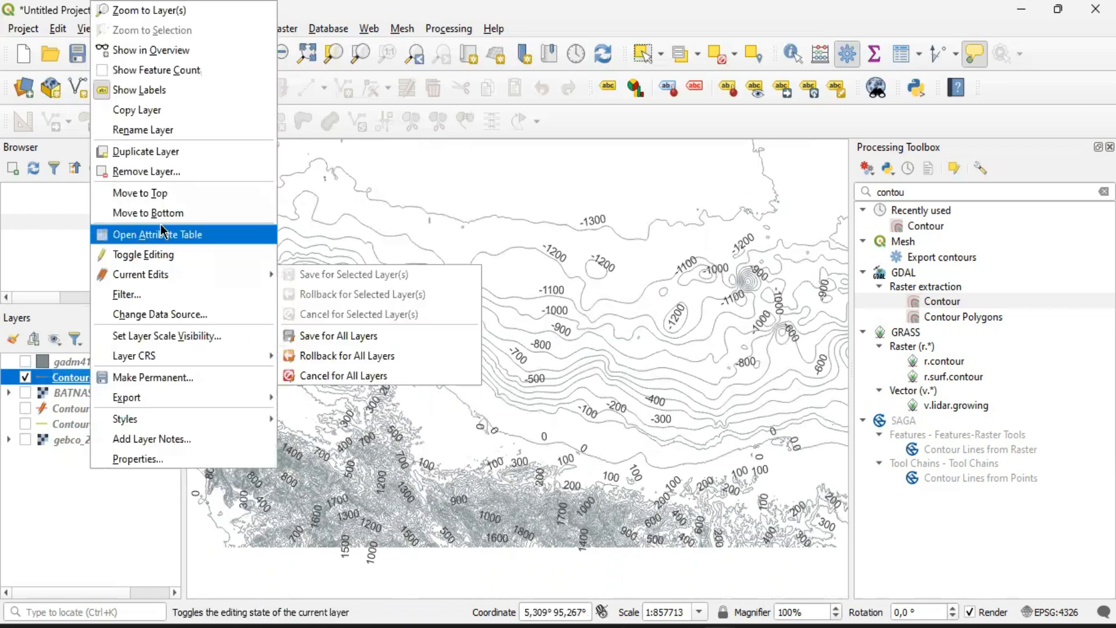
pyautogui.moveTo(564, 222); pyautogui.dragTo(517, 368)
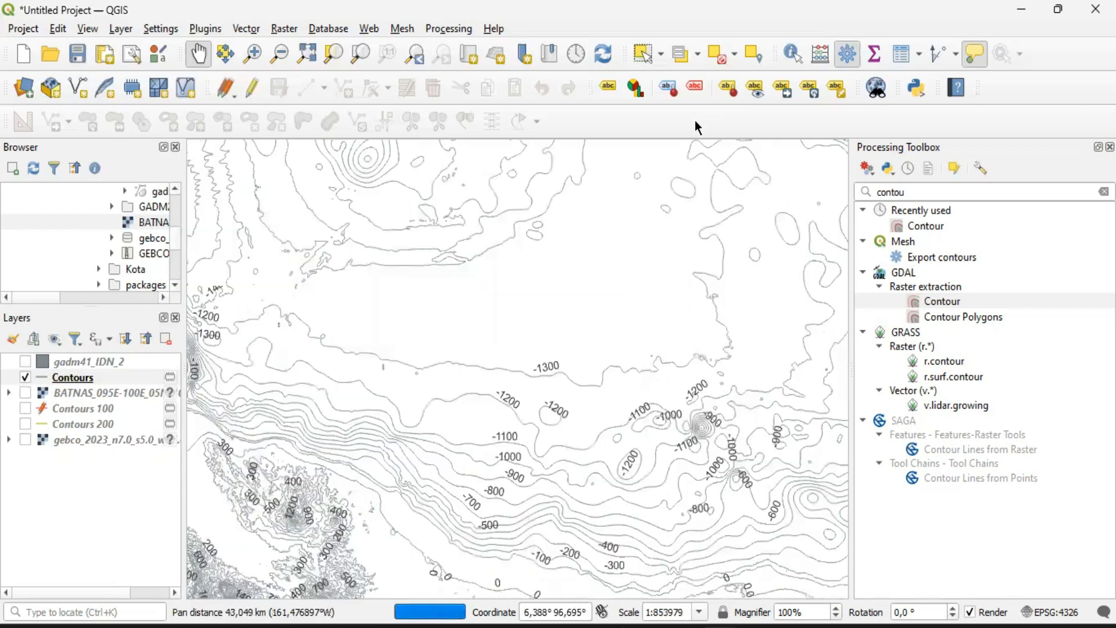
# Open the attribute table of the Contours layer and sort its features by ELEV in ascending order
pyautogui.click(61, 378)
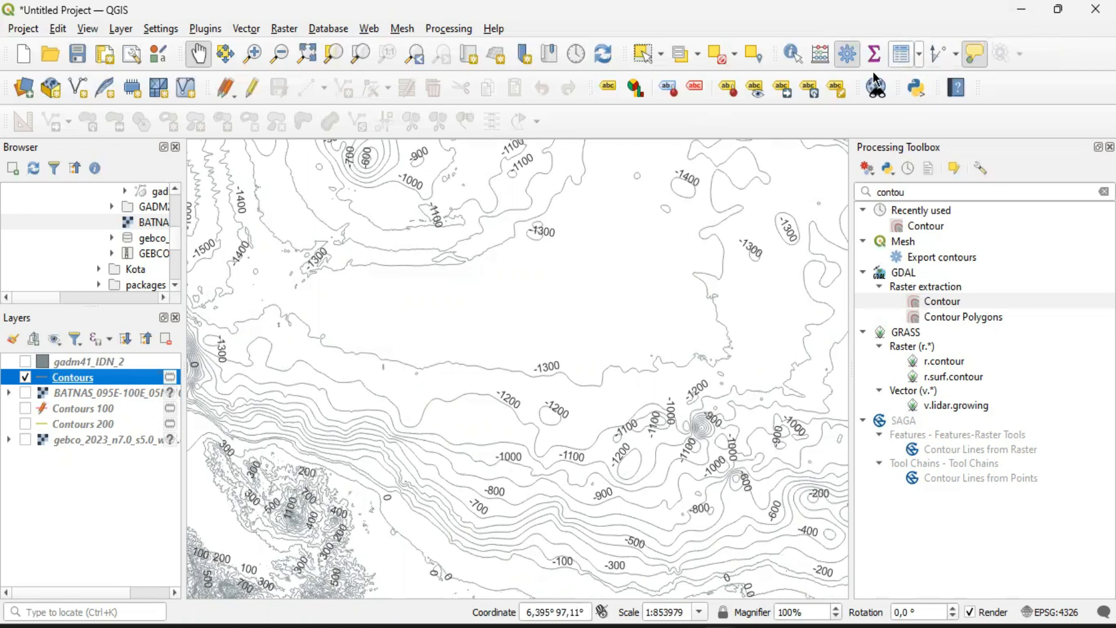
pyautogui.click(901, 54)
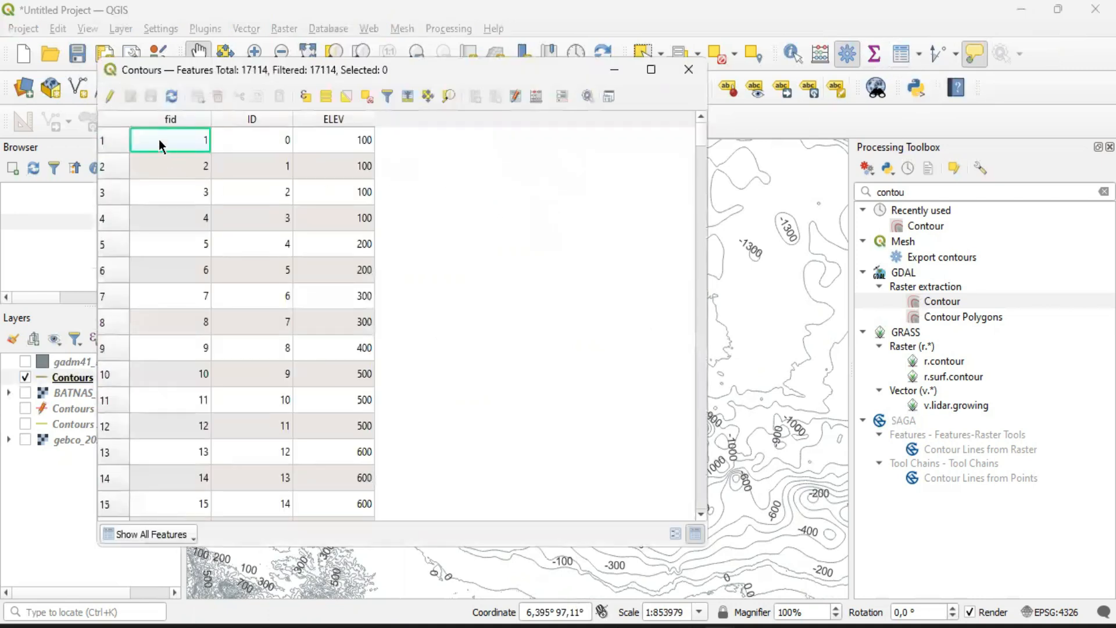
pyautogui.scroll(-13, 419, 279)
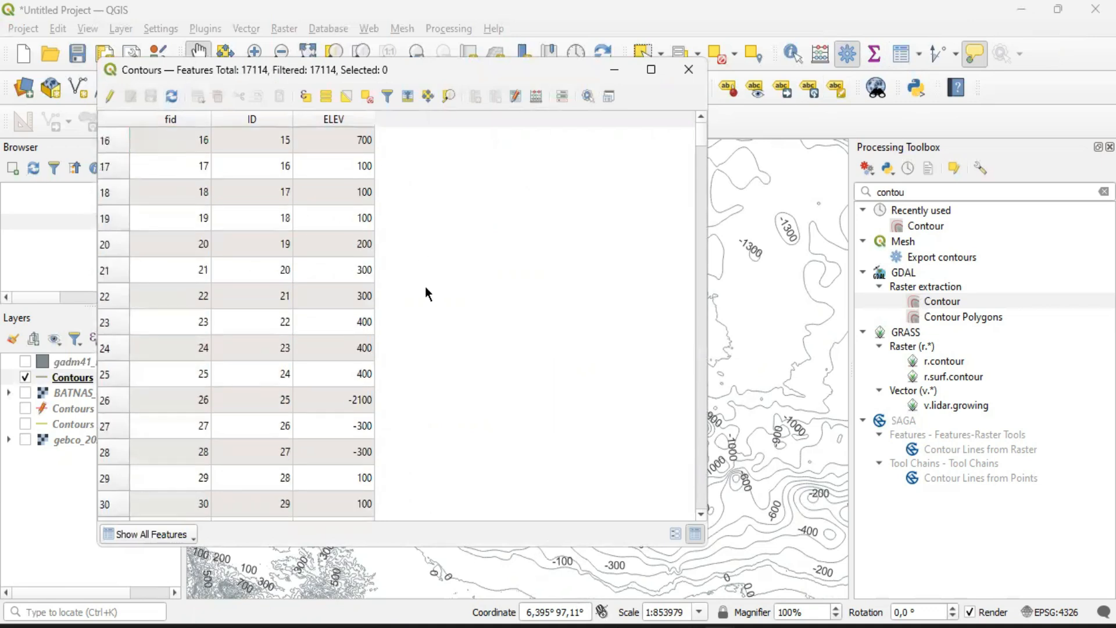
pyautogui.scroll(13, 419, 290)
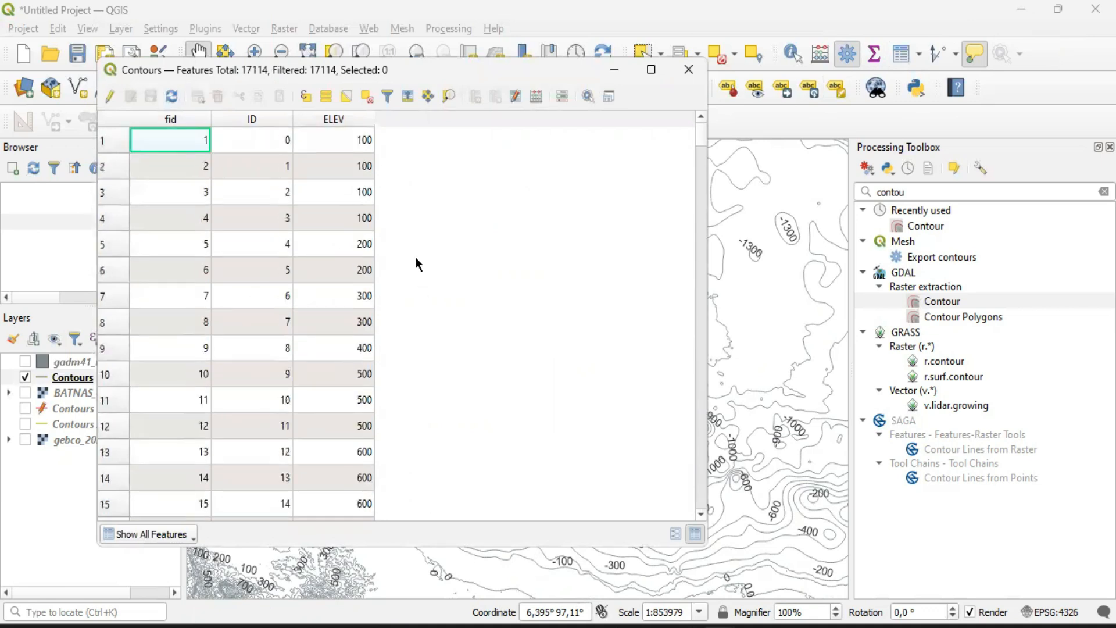
pyautogui.click(333, 120)
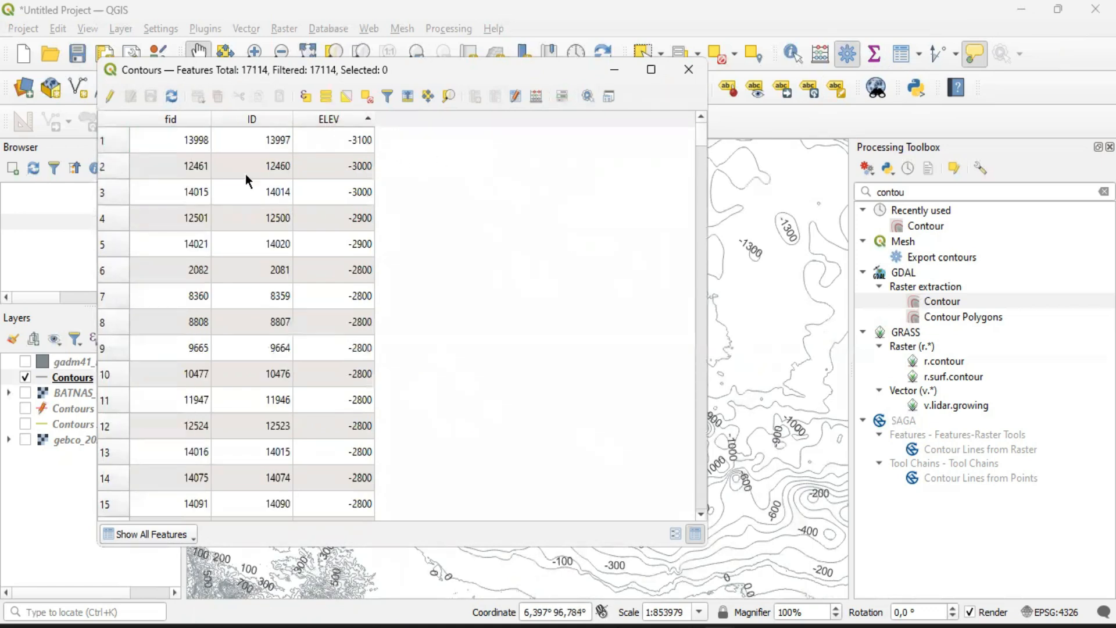
# Select all Contours features from the first ELEV 100 row through the last row at 2300 and delete them in editing mode
pyautogui.scroll(-20, 382, 236)
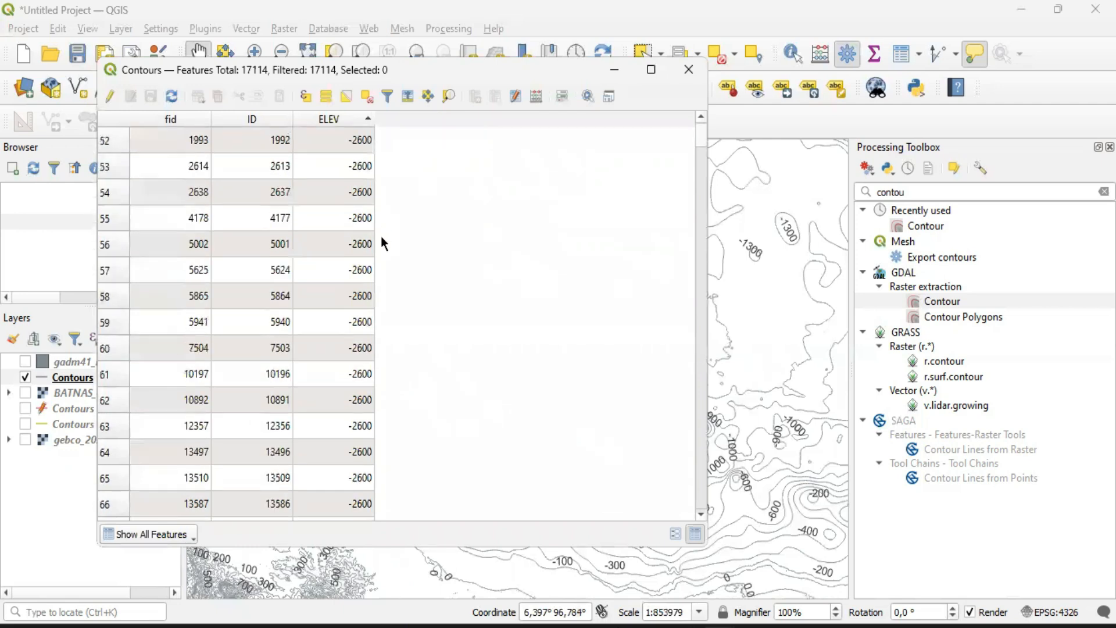
pyautogui.scroll(-20, 383, 235)
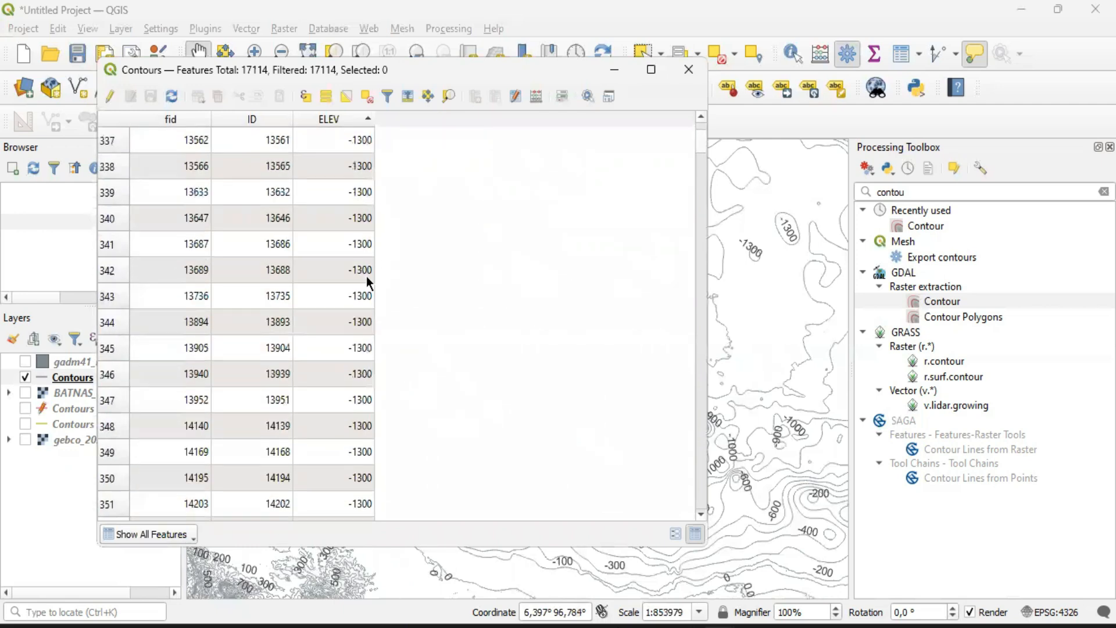
pyautogui.scroll(-20, 377, 279)
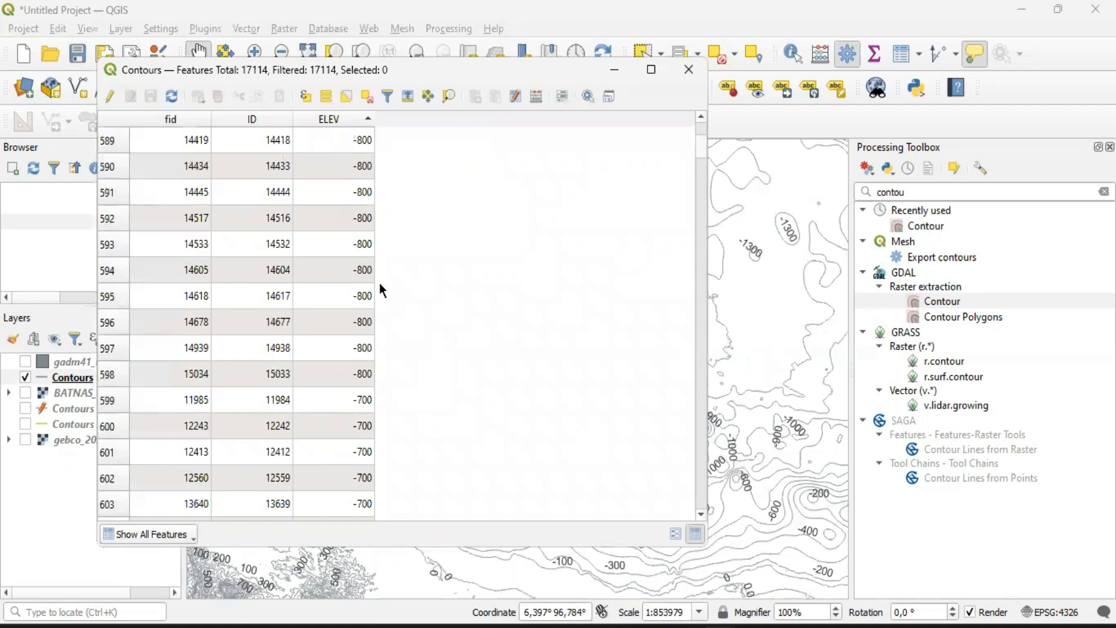
pyautogui.scroll(-20, 380, 284)
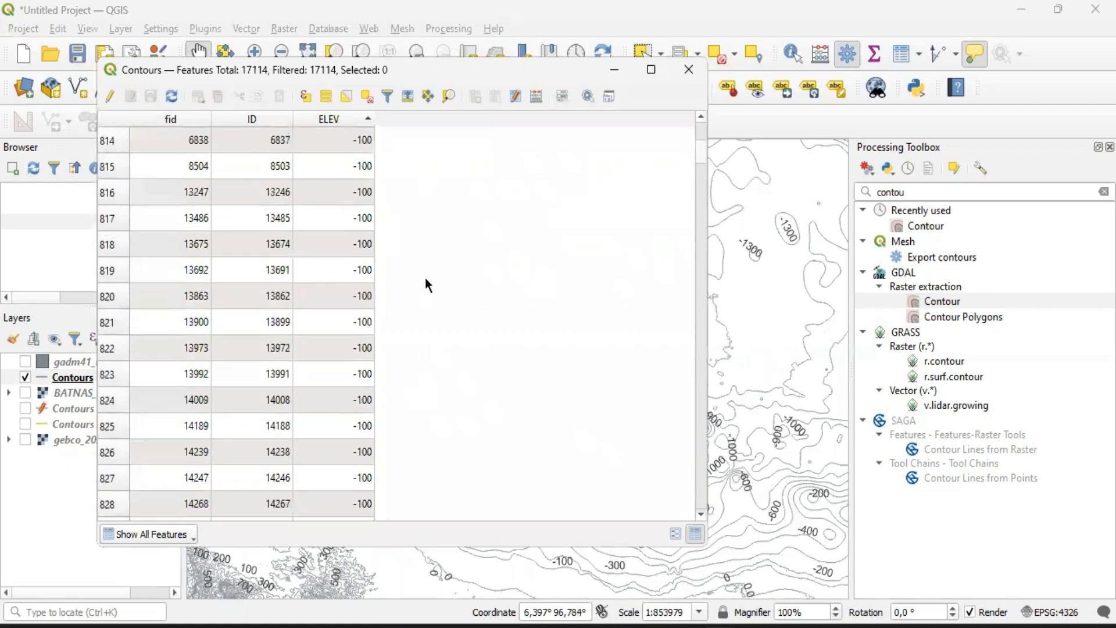
pyautogui.scroll(-13, 417, 291)
pyautogui.moveTo(703, 159); pyautogui.dragTo(703, 182)
pyautogui.scroll(-12, 167, 414)
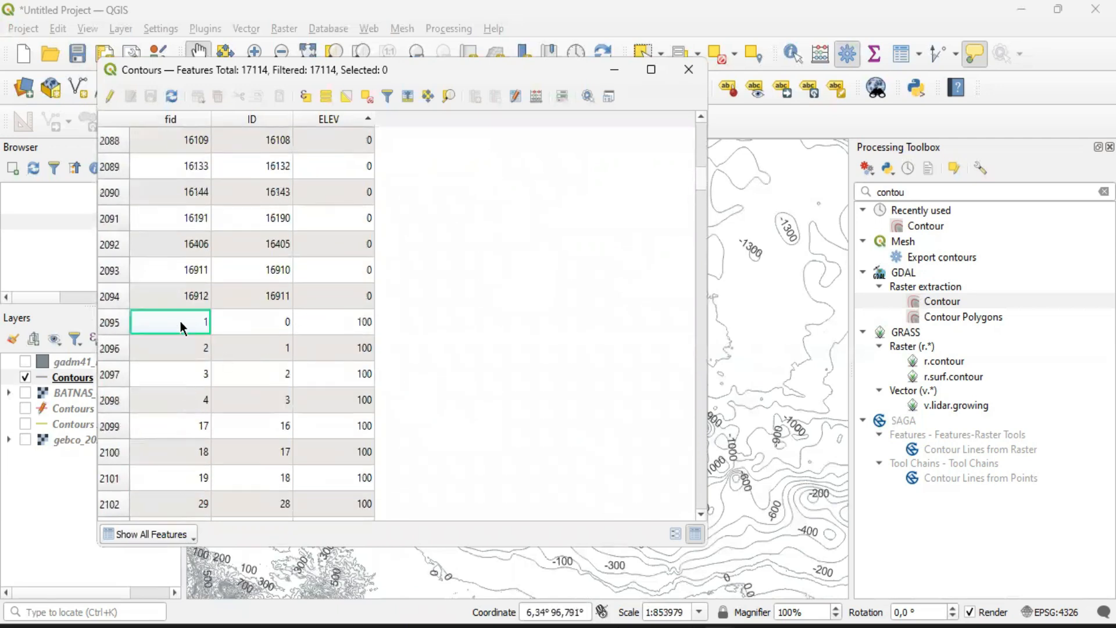
pyautogui.click(108, 324)
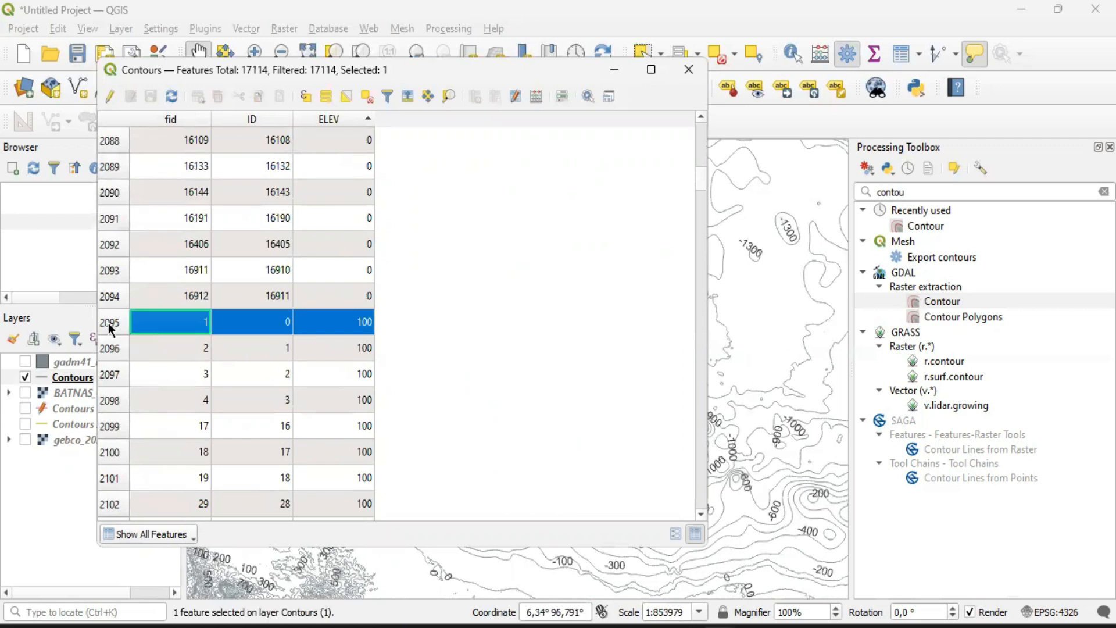
pyautogui.moveTo(703, 181); pyautogui.dragTo(701, 523)
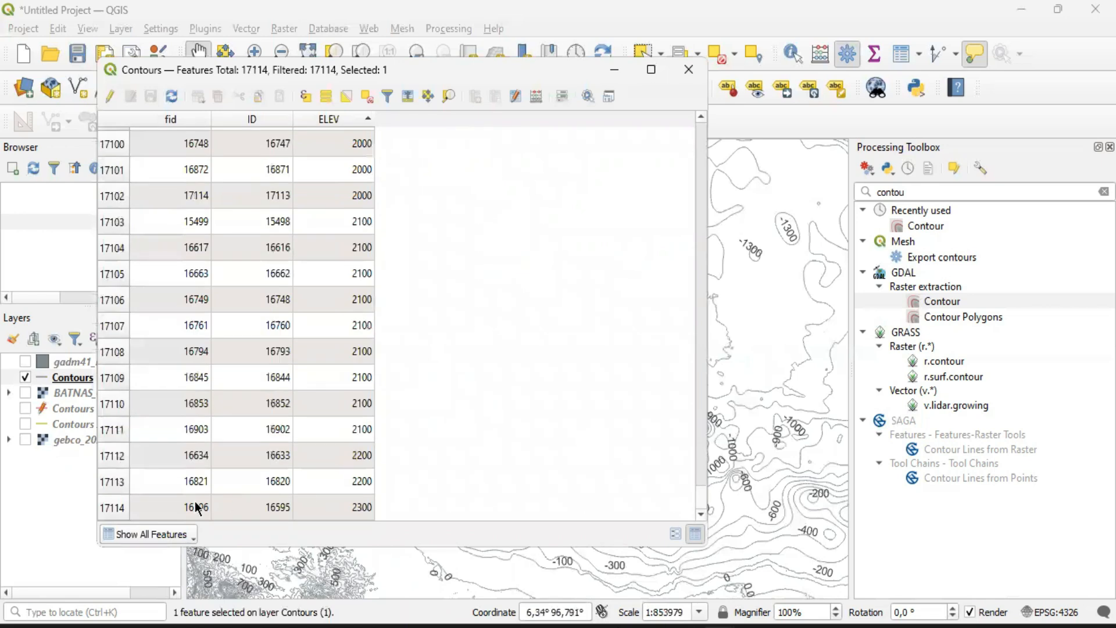
pyautogui.keyDown('shift'); pyautogui.click(114, 511); pyautogui.keyUp('shift')
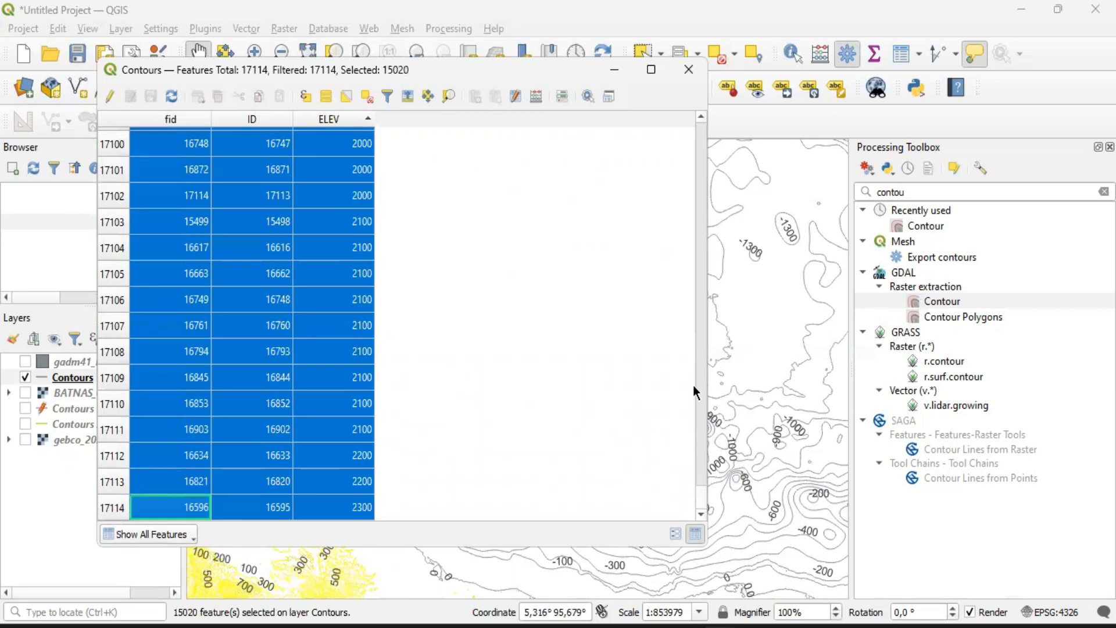
pyautogui.click(697, 219)
pyautogui.moveTo(702, 192)
pyautogui.mouseDown()
pyautogui.moveTo(695, 521)
pyautogui.moveTo(678, 251)
pyautogui.moveTo(697, 174)
pyautogui.moveTo(698, 183)
pyautogui.mouseUp()
pyautogui.scroll(-12, 598, 275)
pyautogui.scroll(-6, 486, 343)
pyautogui.scroll(2, 486, 343)
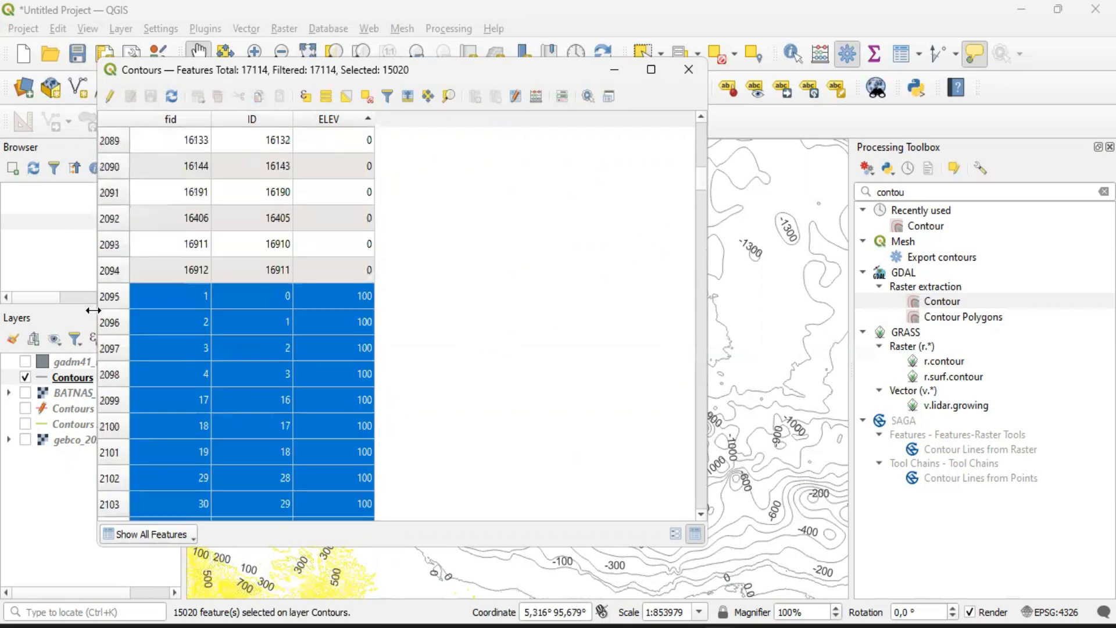
pyautogui.click(110, 96)
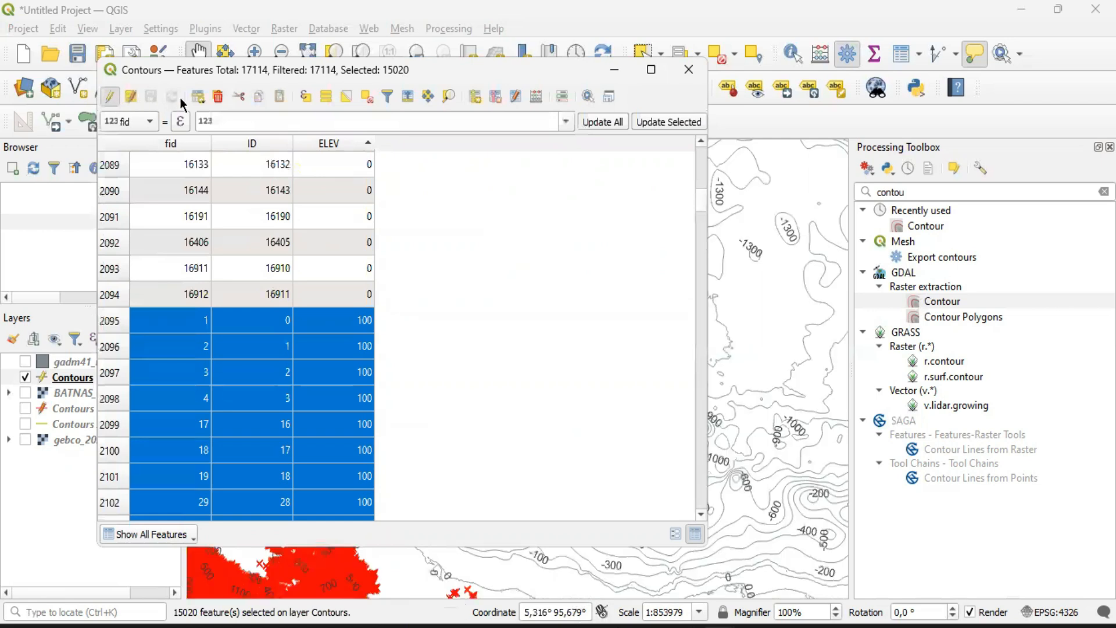
pyautogui.click(218, 97)
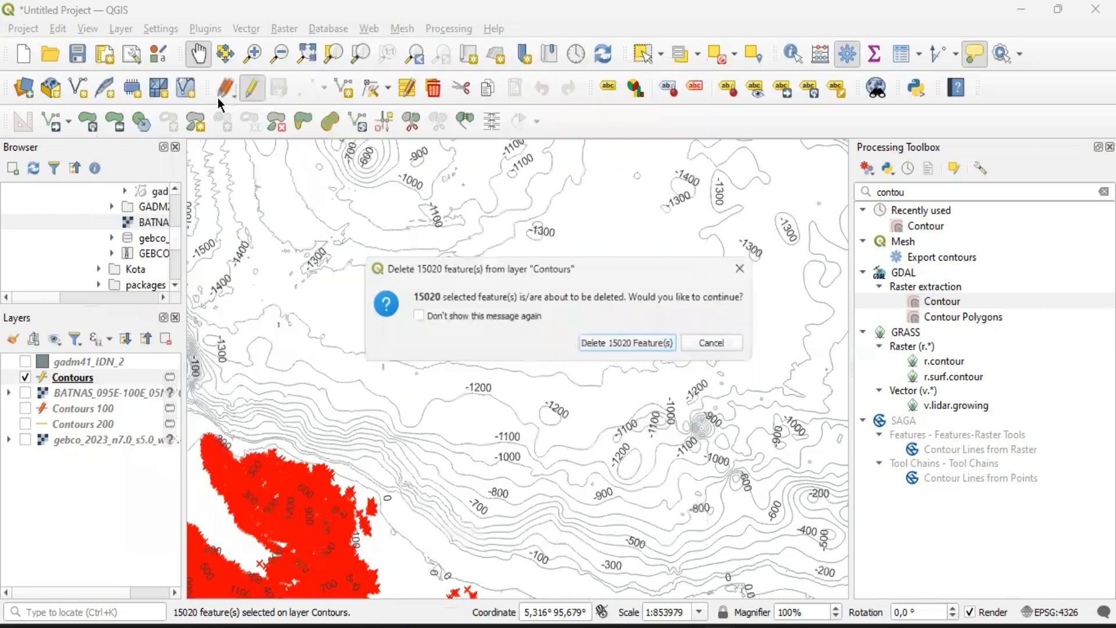
pyautogui.click(606, 345)
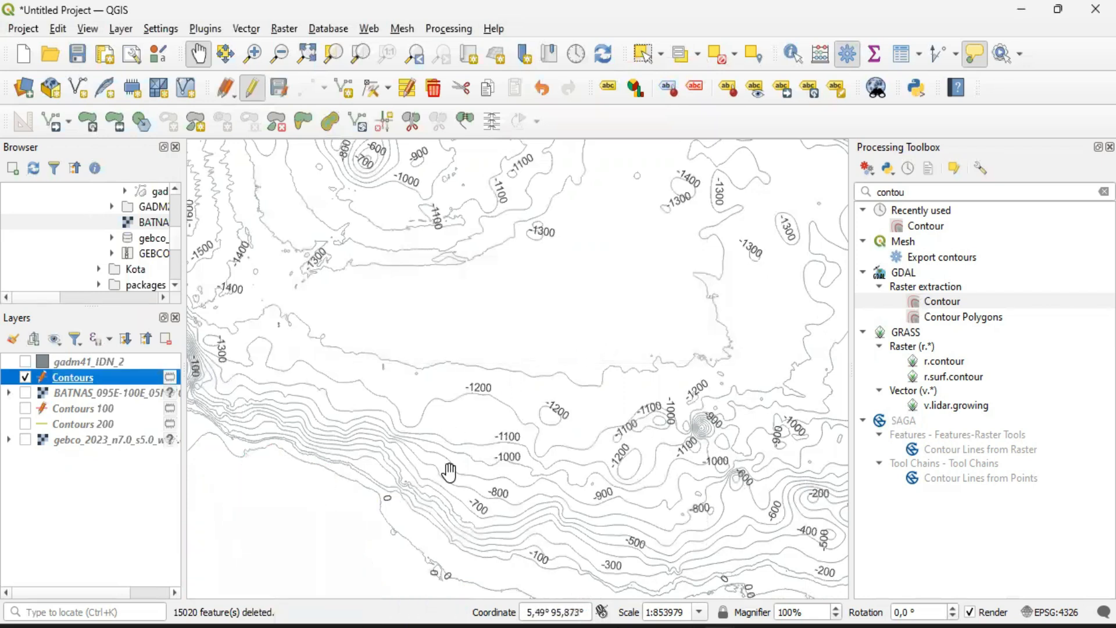
# Review the remaining sea contours and show the GEBCO raster beneath them again
pyautogui.moveTo(386, 523); pyautogui.dragTo(420, 389)
pyautogui.scroll(-1, 459, 343)
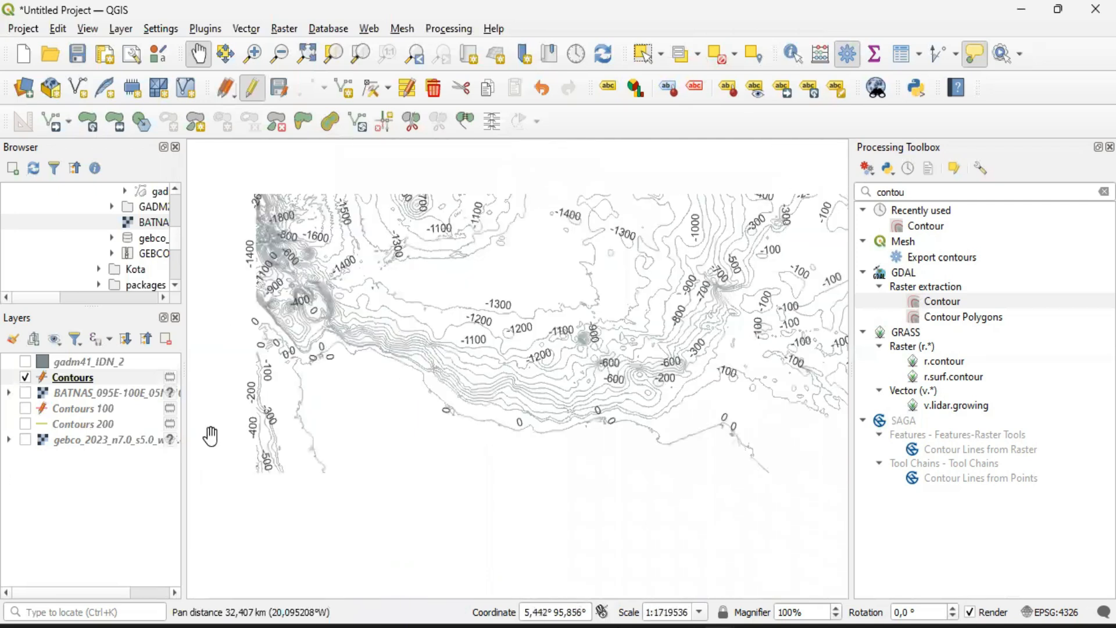
pyautogui.click(24, 441)
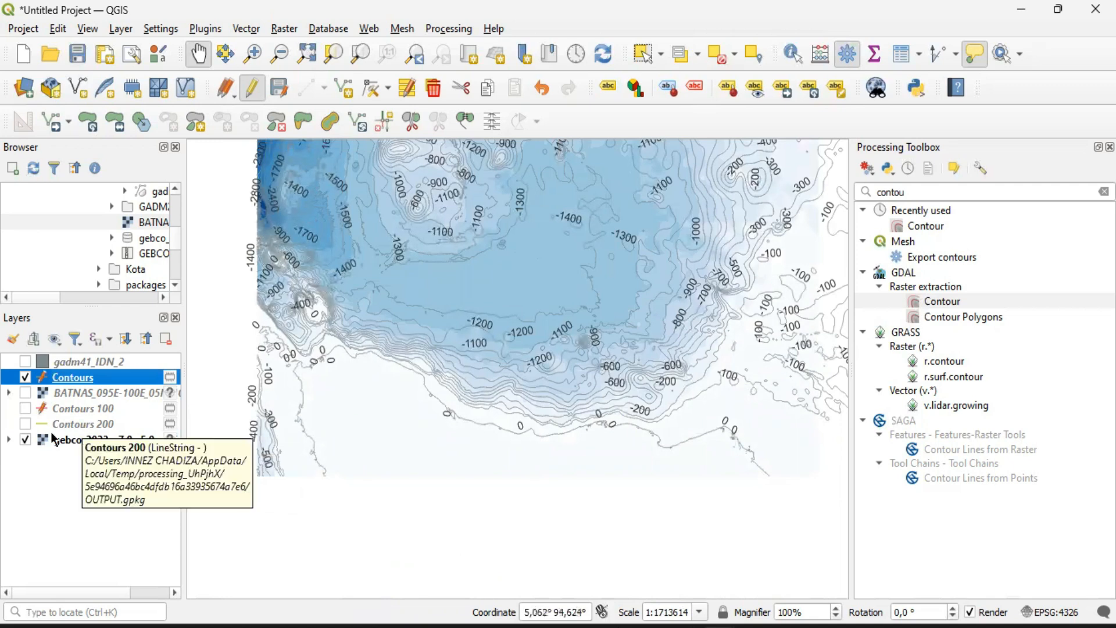
# Reduce the text size of the ELEV labels on the Contours layer and check them up close on the map
pyautogui.rightClick(47, 376)
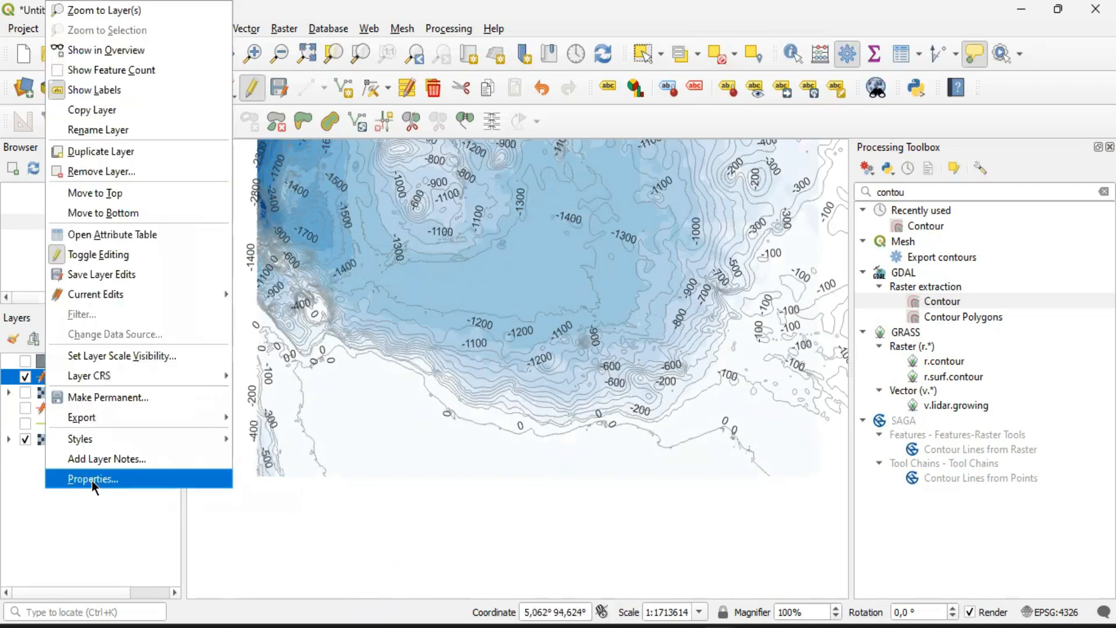
pyautogui.click(92, 480)
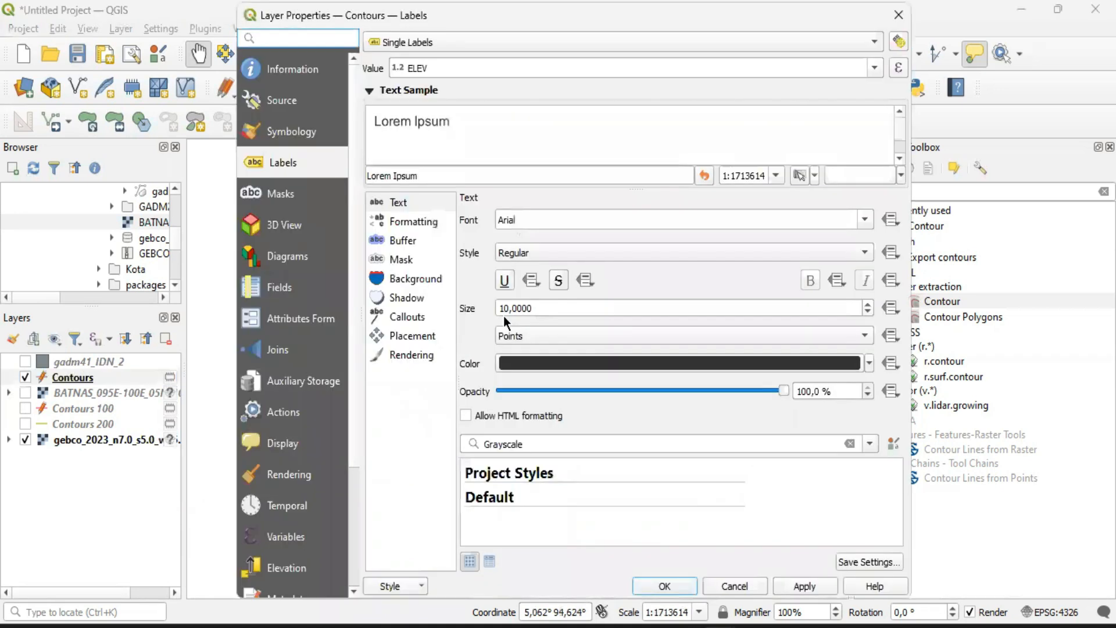
pyautogui.click(868, 312)
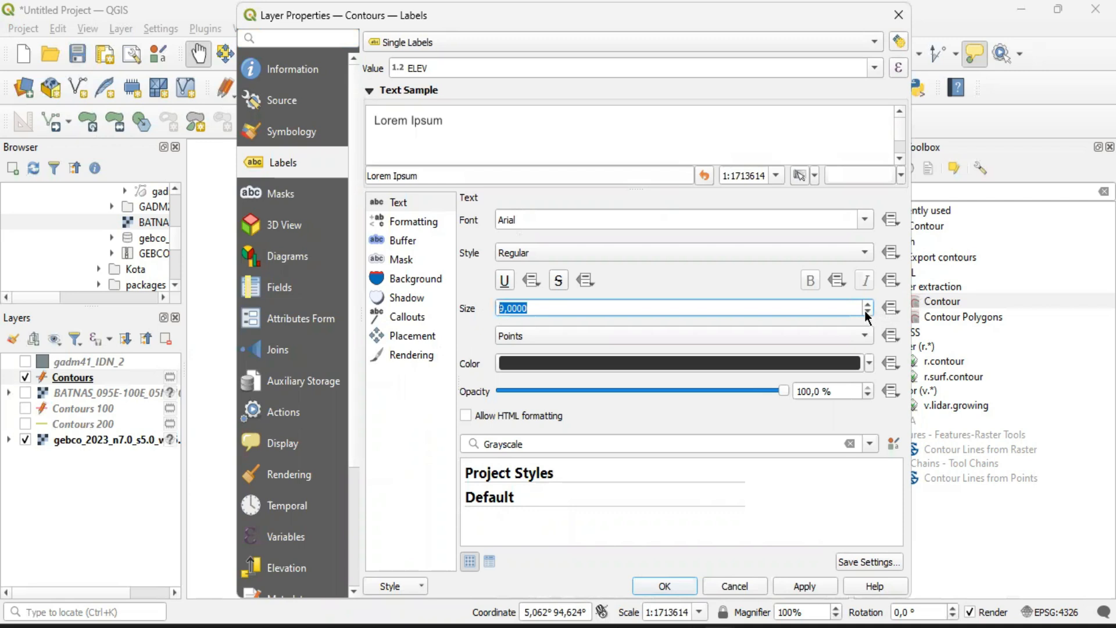
pyautogui.click(867, 312)
pyautogui.click(867, 313)
pyautogui.click(665, 586)
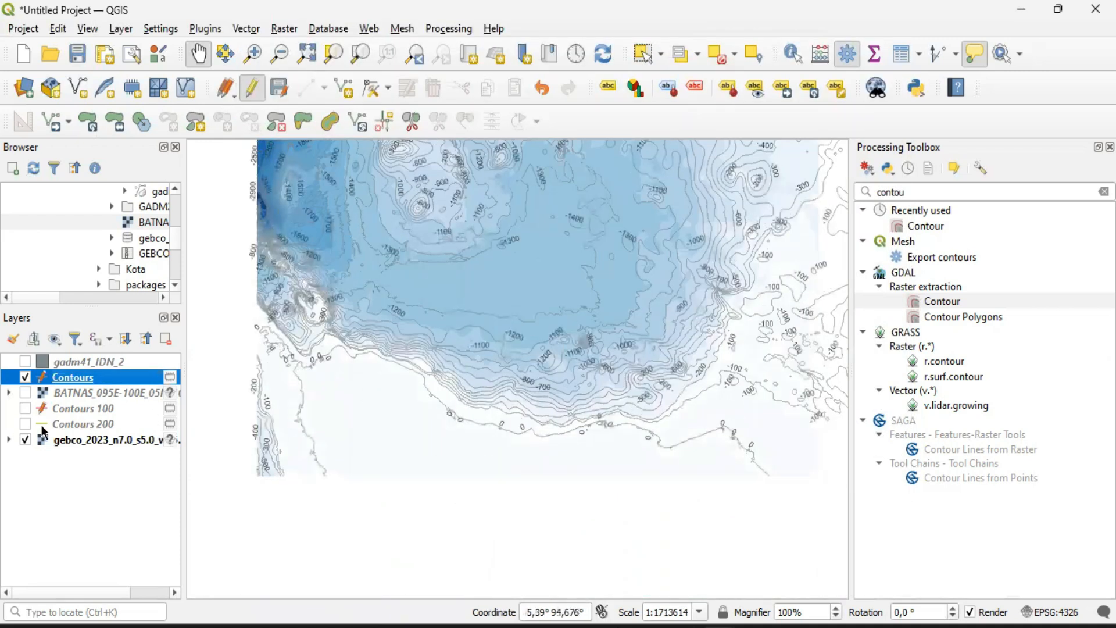
pyautogui.scroll(2, 546, 380)
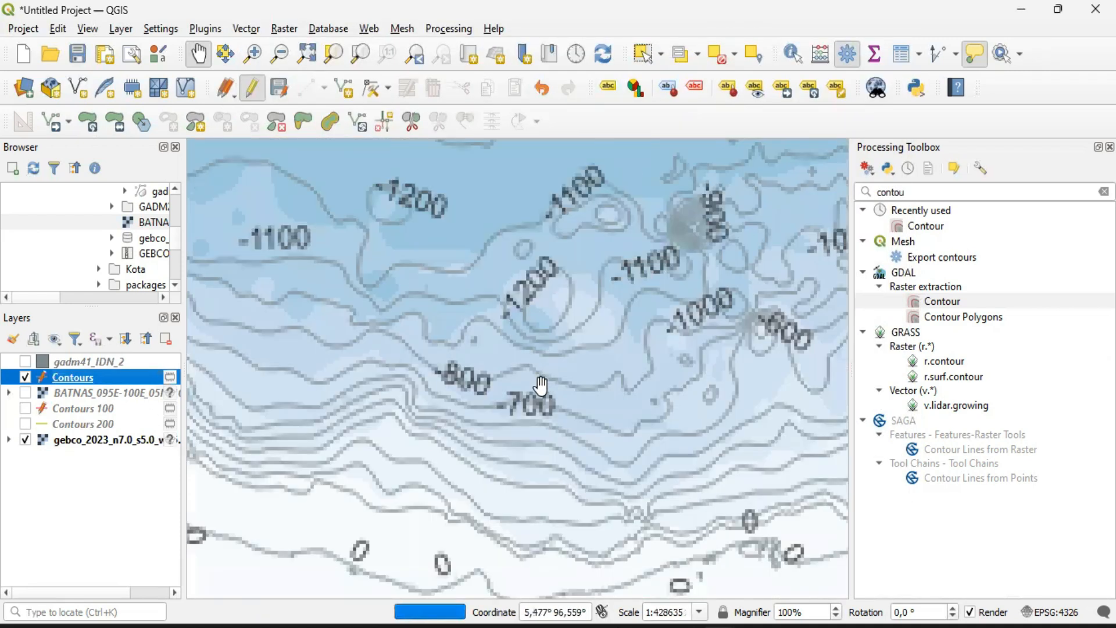
# Display the Contours 100 layer together with the Contours layer over the GEBCO raster near the coast
pyautogui.scroll(1, 546, 381)
pyautogui.moveTo(461, 453); pyautogui.dragTo(502, 314)
pyautogui.moveTo(354, 438); pyautogui.dragTo(392, 255)
pyautogui.moveTo(631, 348); pyautogui.dragTo(583, 259)
pyautogui.moveTo(474, 260); pyautogui.dragTo(486, 311)
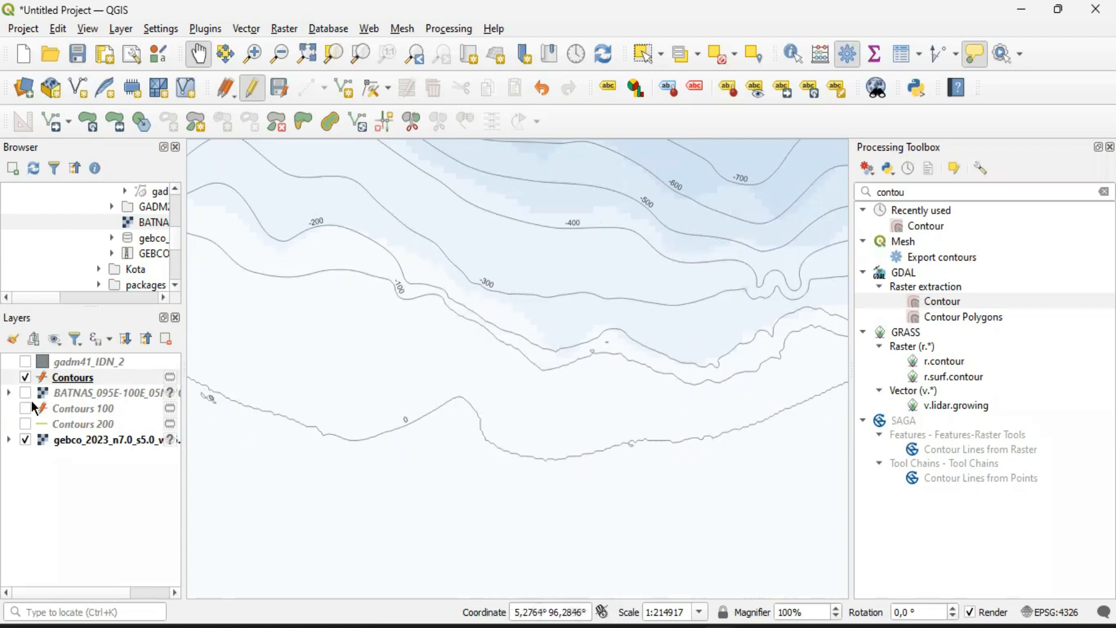
pyautogui.click(25, 378)
pyautogui.click(25, 409)
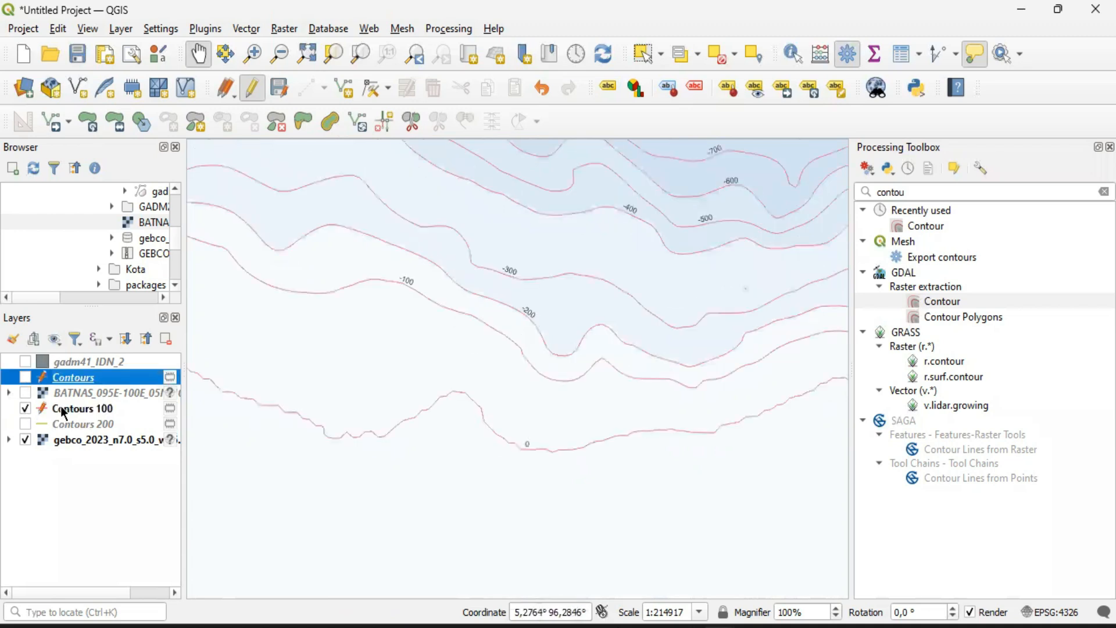
pyautogui.click(25, 377)
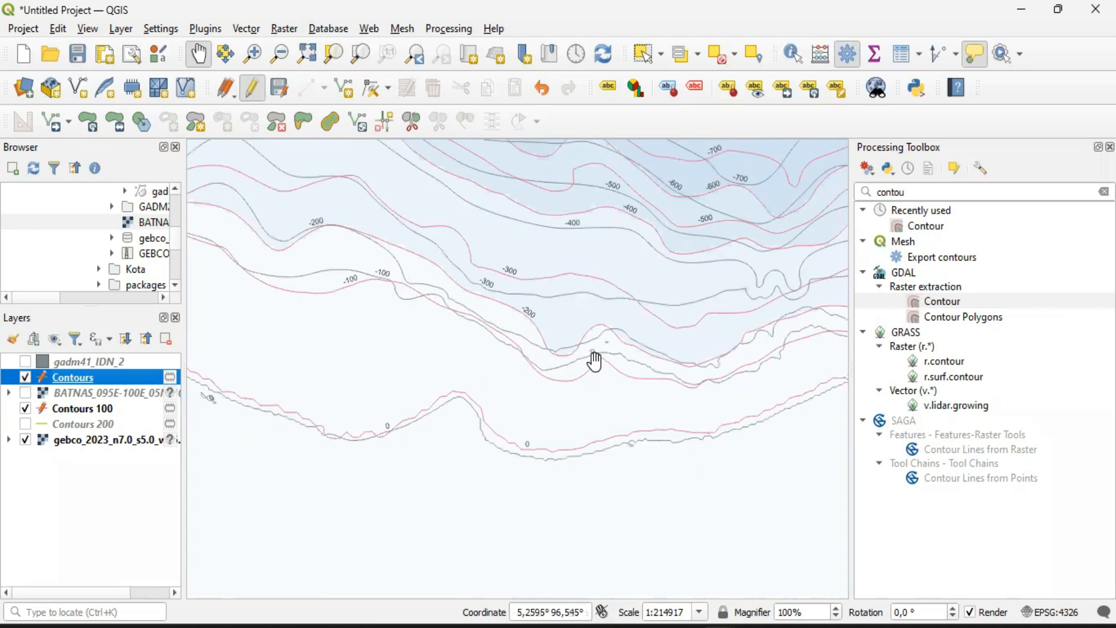
pyautogui.click(25, 392)
pyautogui.click(53, 410)
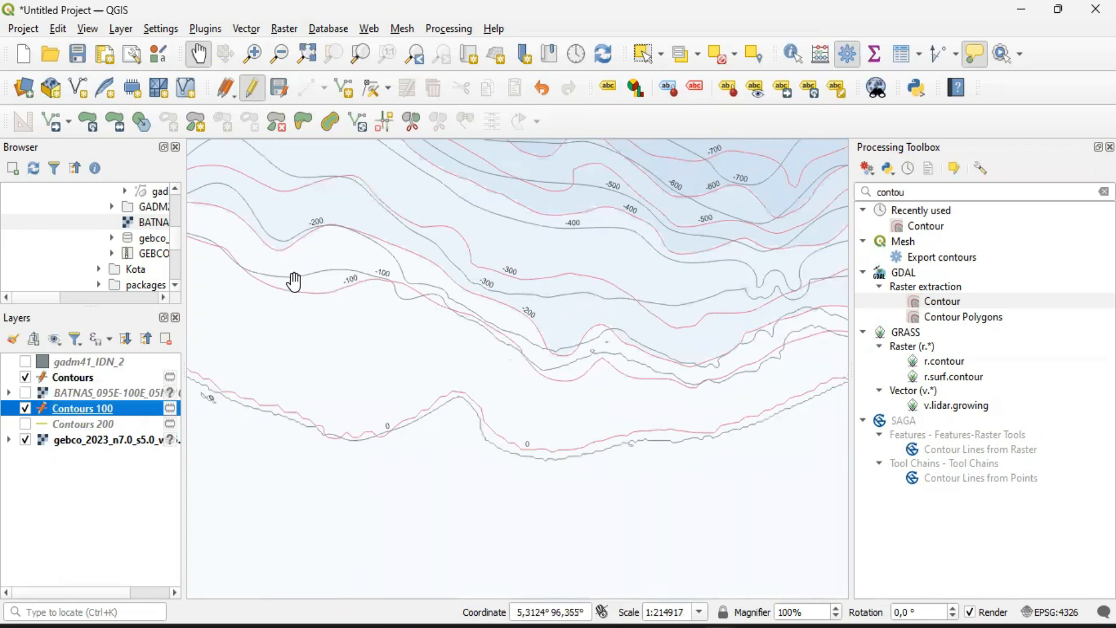
# Compare the Contours and Contours 100 lines along the northern Sumatra coast, both as an overview and up close
pyautogui.moveTo(454, 290)
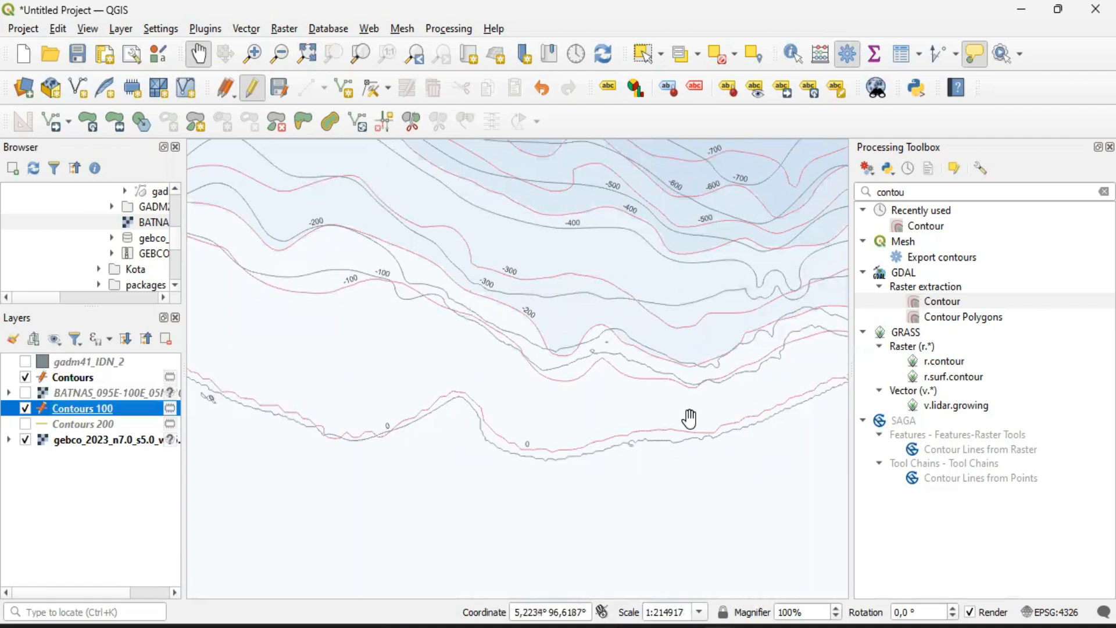
pyautogui.scroll(-2, 690, 416)
pyautogui.moveTo(675, 451); pyautogui.dragTo(470, 444)
pyautogui.moveTo(610, 431); pyautogui.dragTo(463, 417)
pyautogui.moveTo(710, 430); pyautogui.dragTo(598, 424)
pyautogui.moveTo(392, 400); pyautogui.dragTo(564, 390)
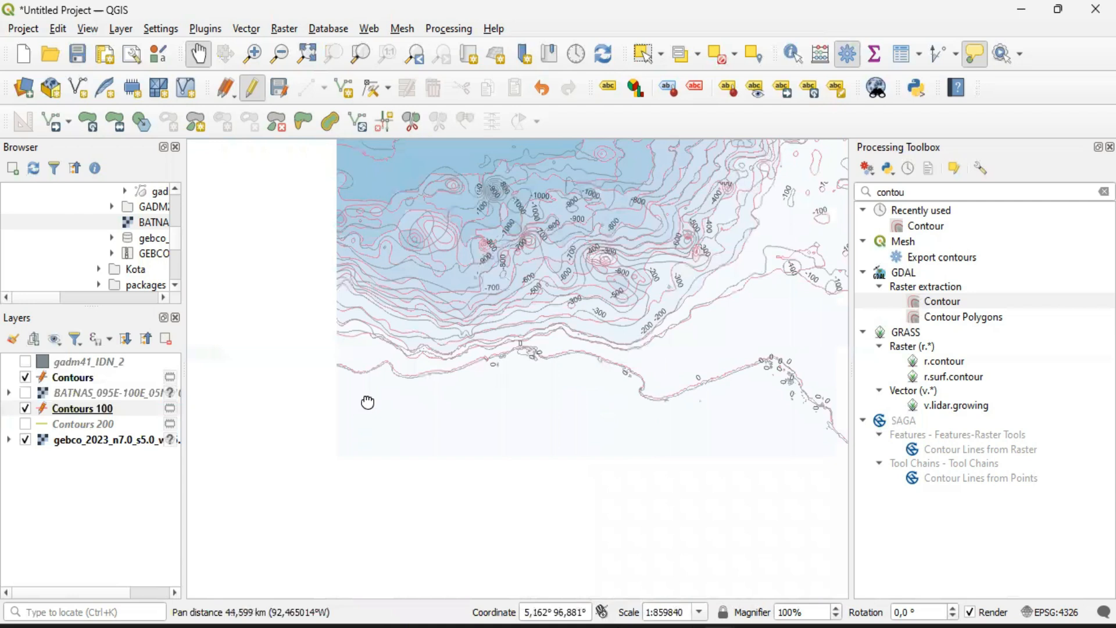
pyautogui.moveTo(367, 401); pyautogui.dragTo(572, 404)
pyautogui.scroll(1, 446, 351)
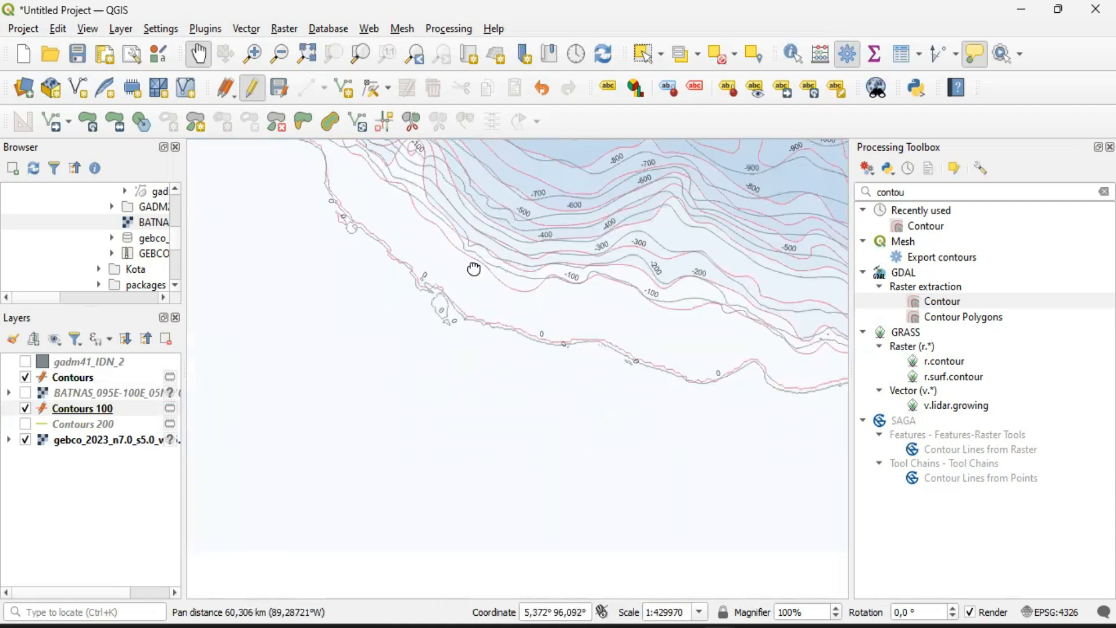
pyautogui.moveTo(474, 266); pyautogui.dragTo(445, 326)
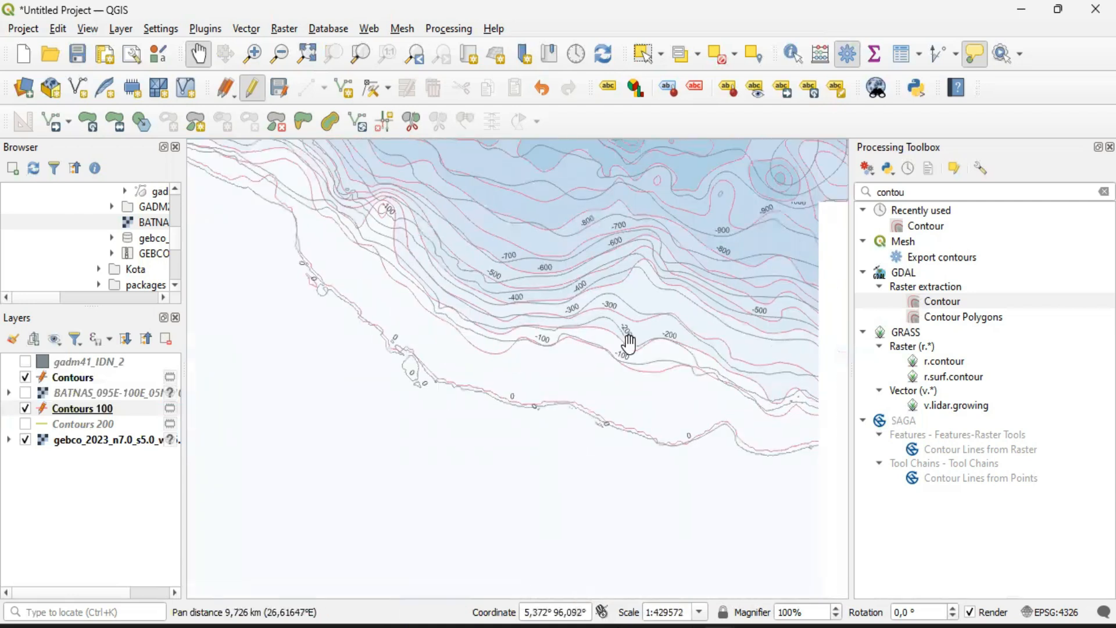
# Hide the Contours layer and display gadm41_IDN_2 together with Contours 100 over the GEBCO raster
pyautogui.click(25, 408)
pyautogui.click(25, 377)
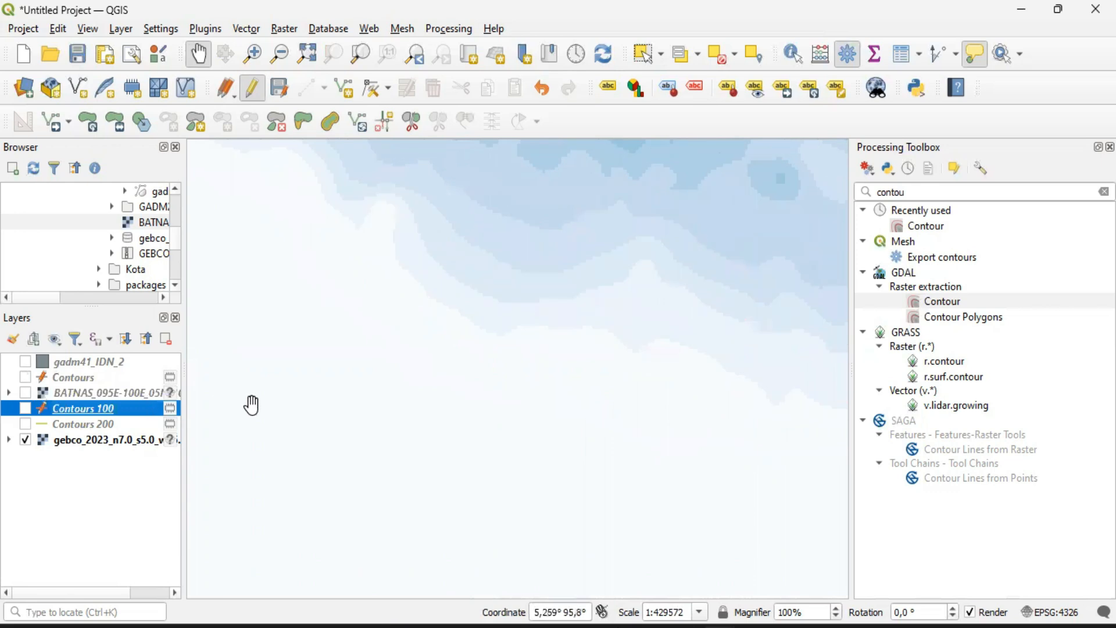
pyautogui.click(26, 409)
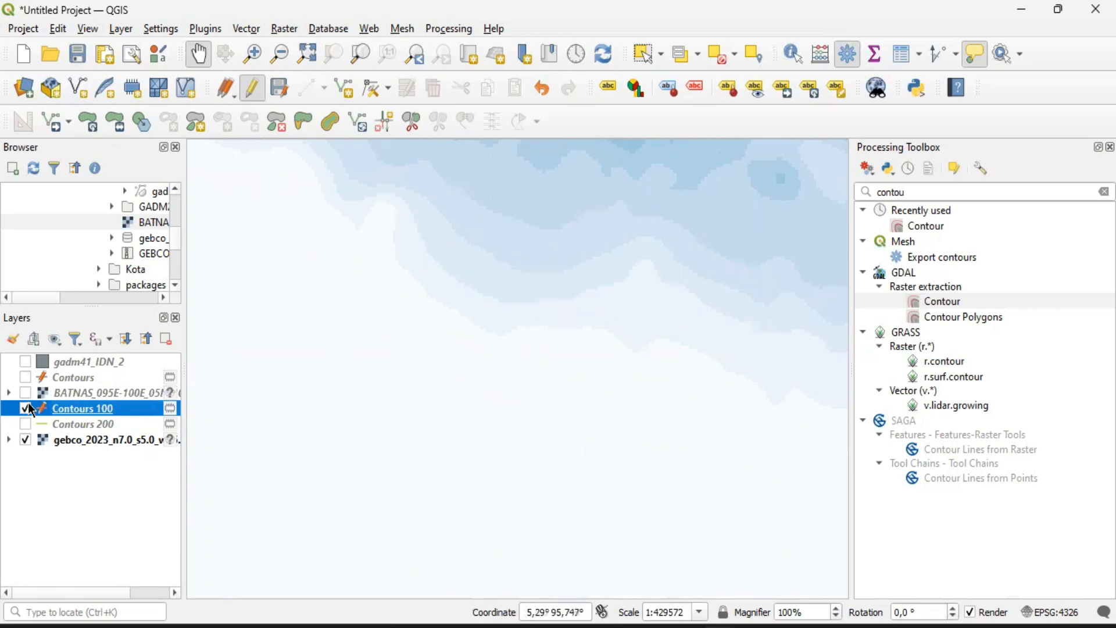
pyautogui.click(25, 363)
# Examine the labelled Contours 100 lines against the GEBCO depth classes and GADM land, from the whole area to the offshore basin and islands
pyautogui.scroll(-1, 638, 368)
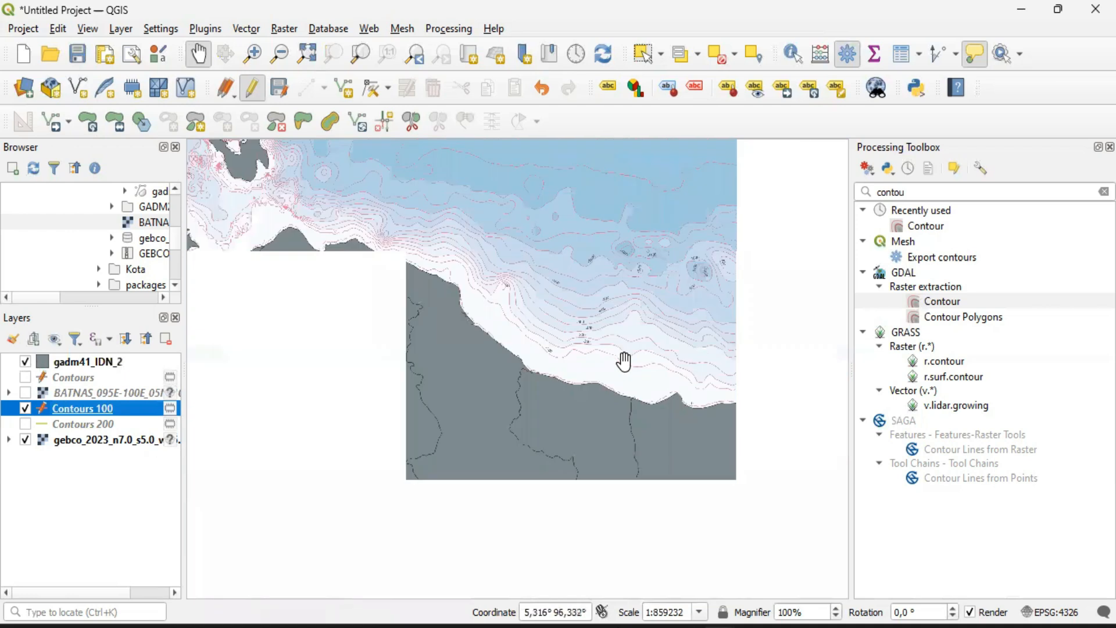
pyautogui.moveTo(366, 389); pyautogui.dragTo(505, 336)
pyautogui.scroll(-2, 493, 341)
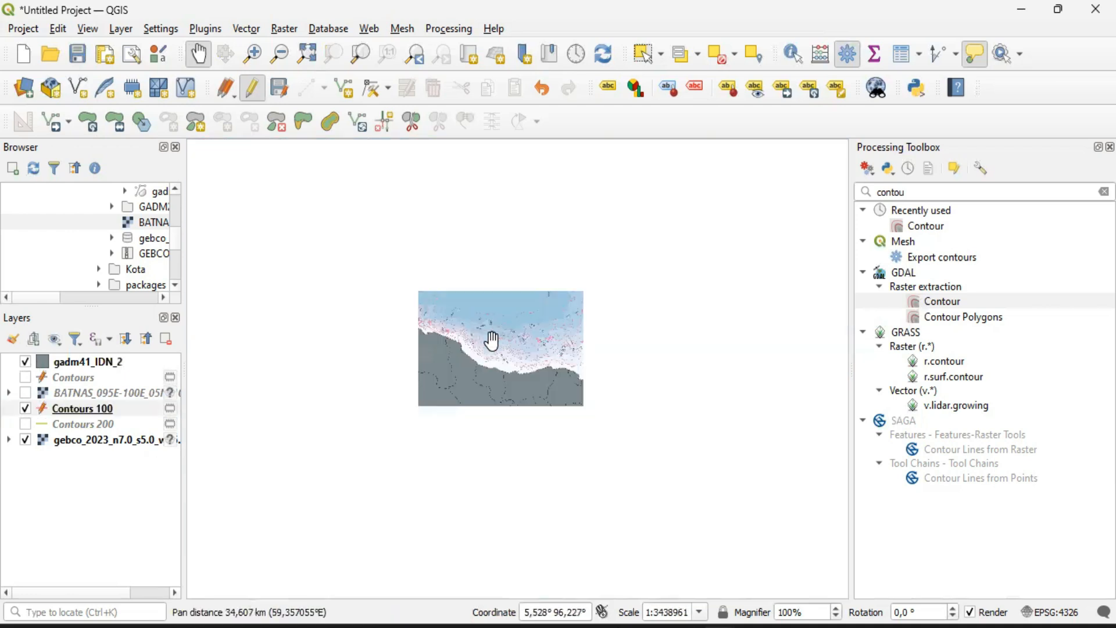
pyautogui.scroll(1, 485, 347)
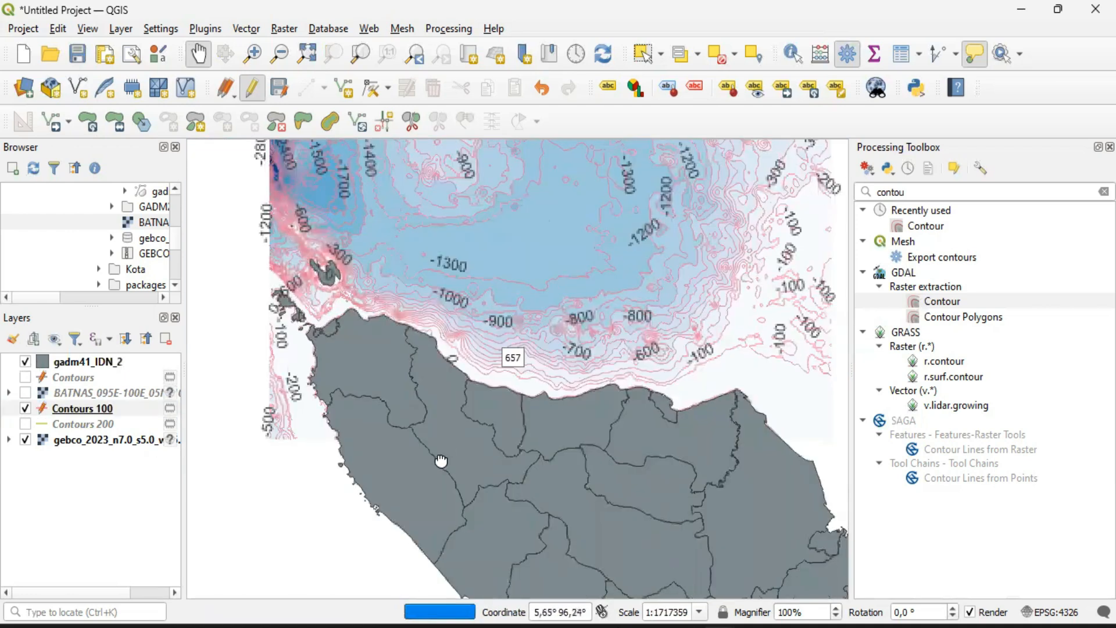
pyautogui.moveTo(506, 294); pyautogui.dragTo(472, 417)
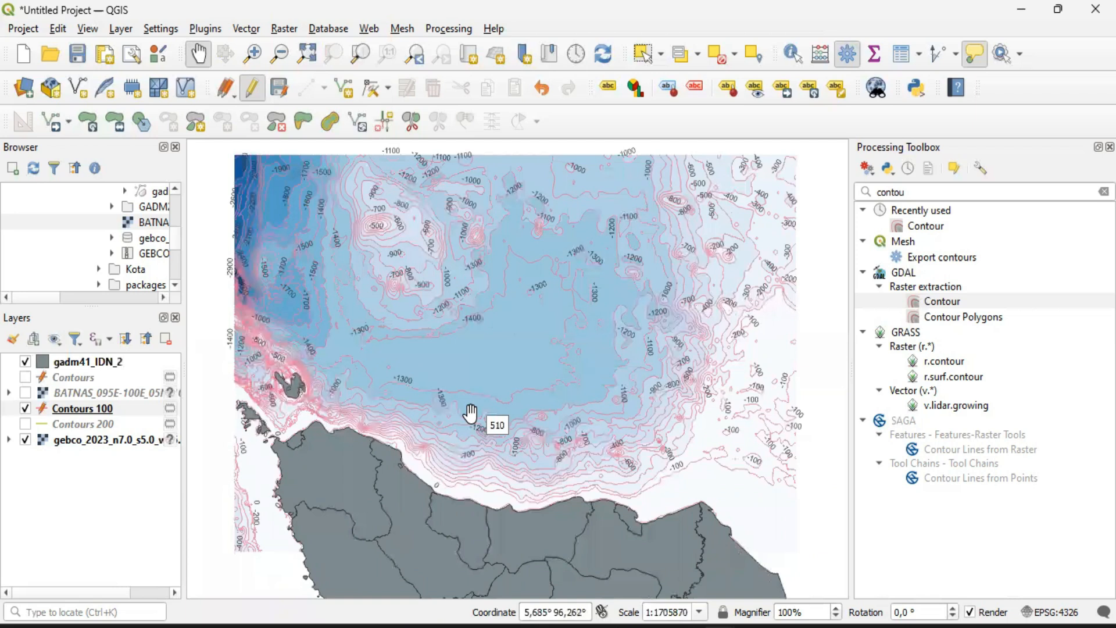
pyautogui.scroll(1, 417, 316)
pyautogui.moveTo(444, 432); pyautogui.dragTo(519, 572)
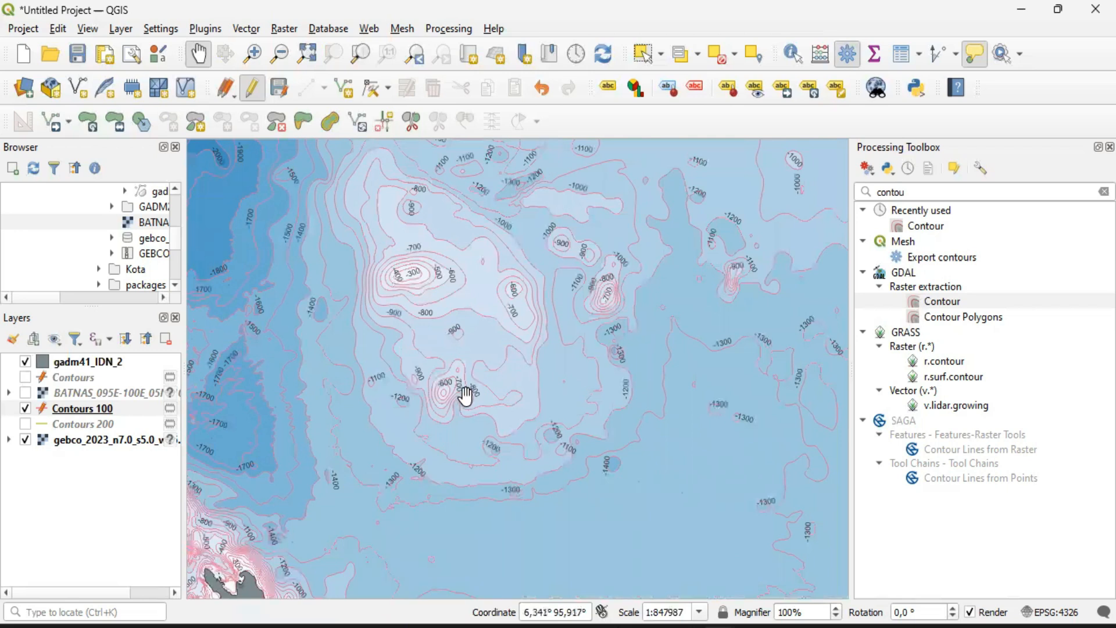
pyautogui.scroll(-1, 466, 395)
pyautogui.scroll(1, 491, 429)
pyautogui.moveTo(507, 478); pyautogui.dragTo(508, 407)
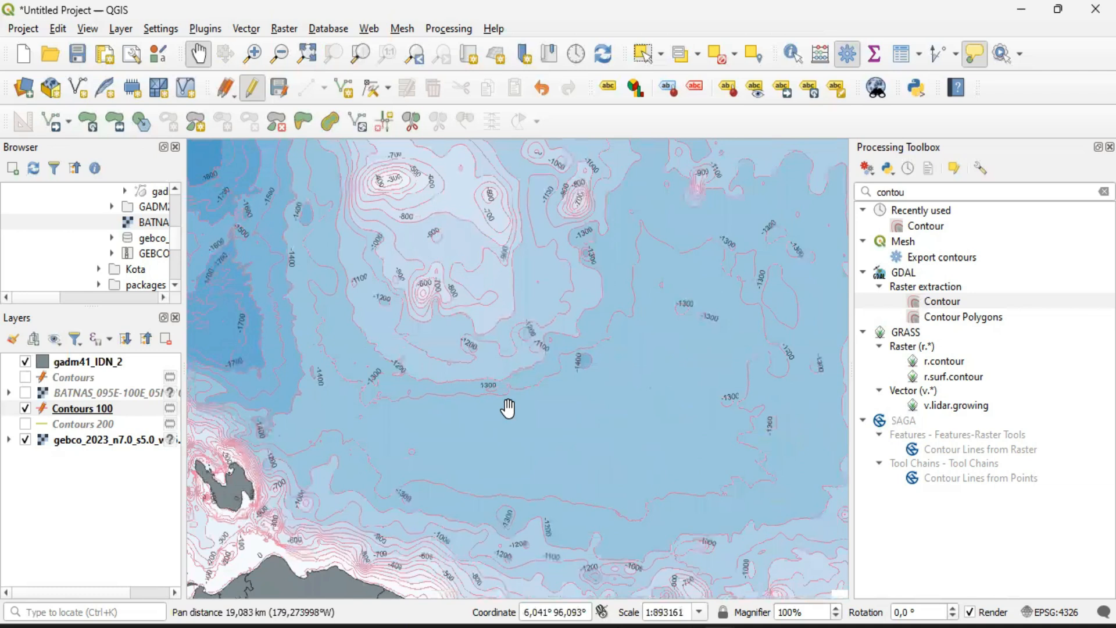
pyautogui.scroll(-1, 508, 408)
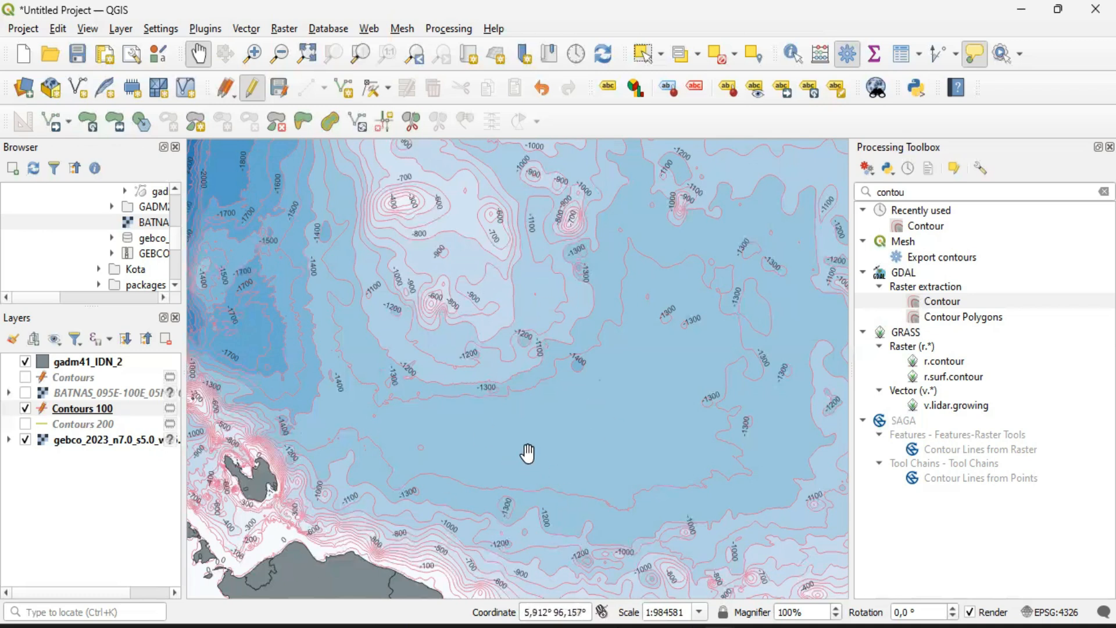
pyautogui.scroll(1, 269, 477)
pyautogui.moveTo(357, 479); pyautogui.dragTo(459, 406)
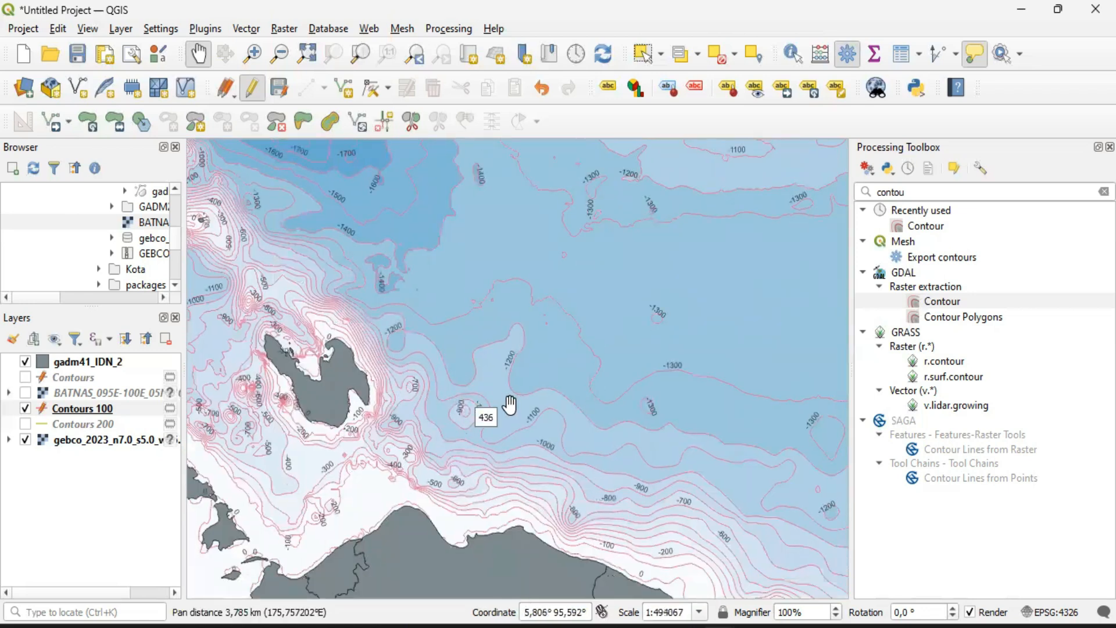